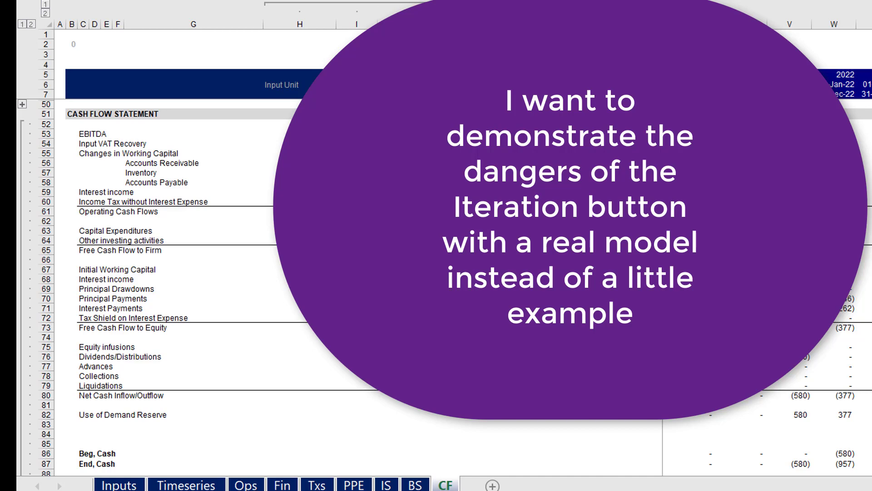
Turn off iterative calculation in the formula options and dismiss the circular reference warning
left_click(570, 241)
key("alt+f")
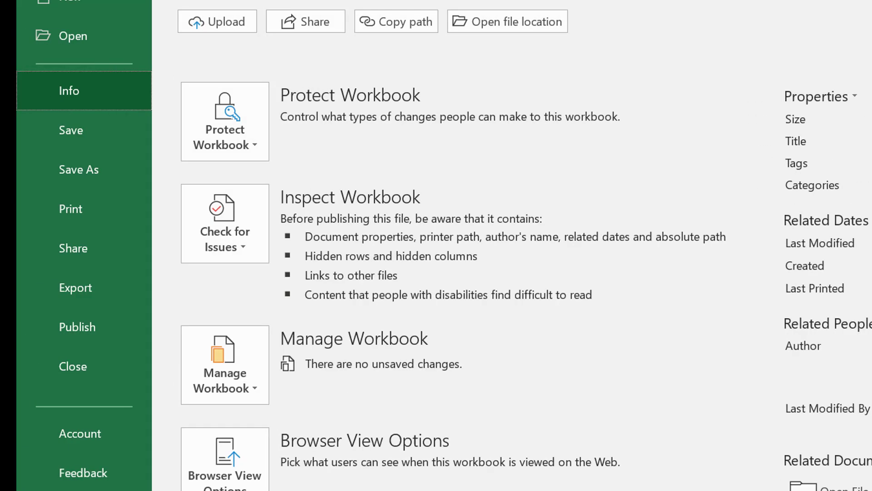
left_click(89, 37)
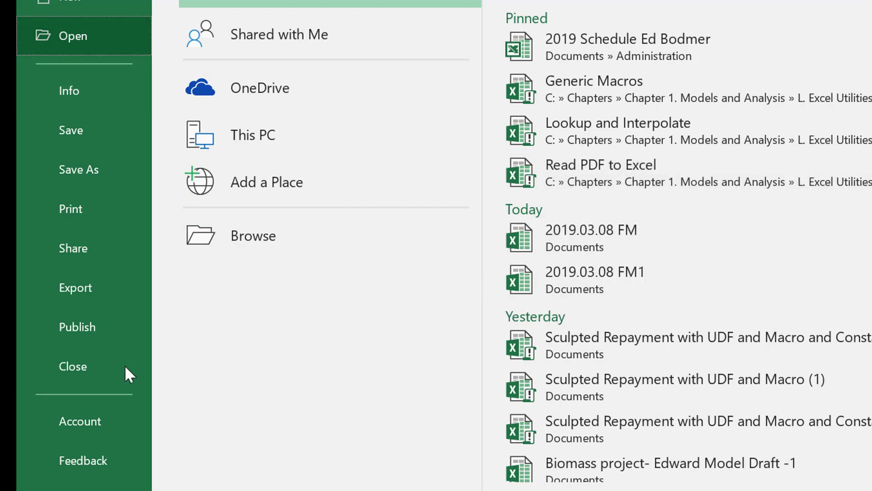
left_click(91, 489)
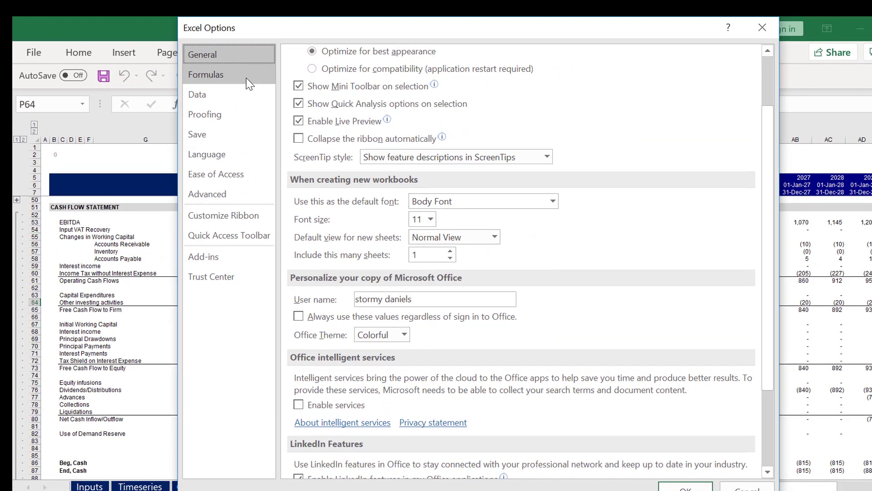
left_click(248, 76)
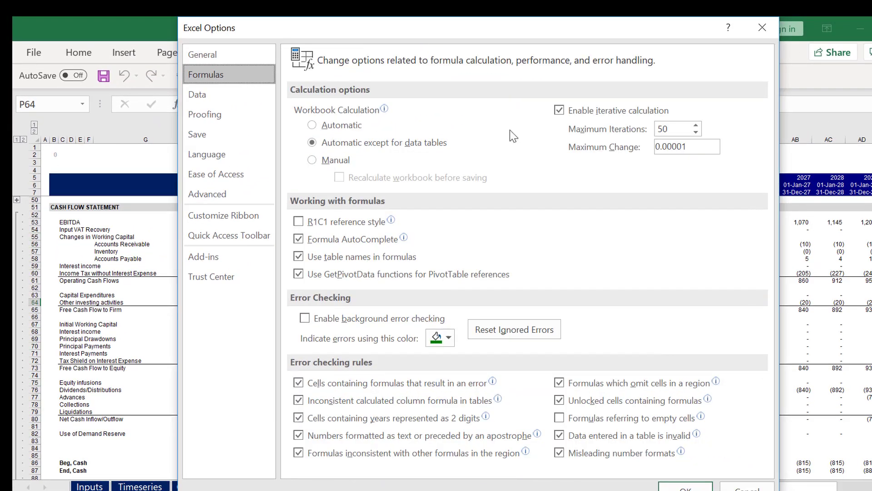
left_click(558, 112)
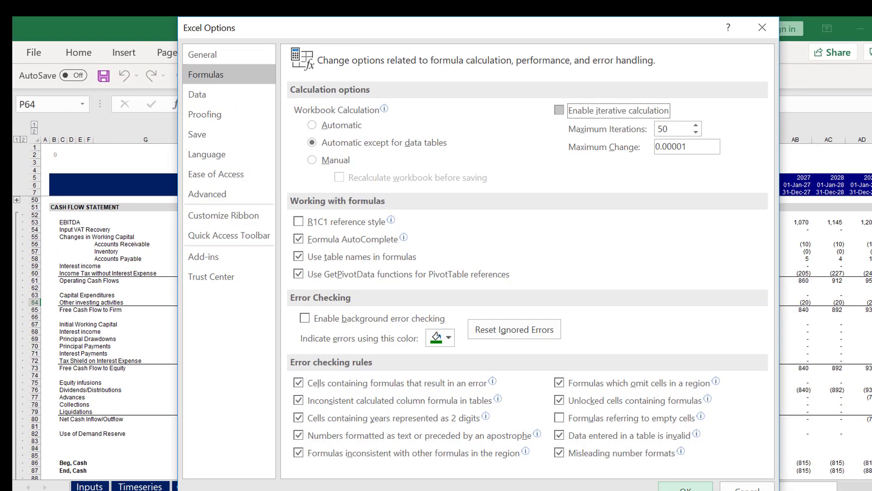
left_click(685, 487)
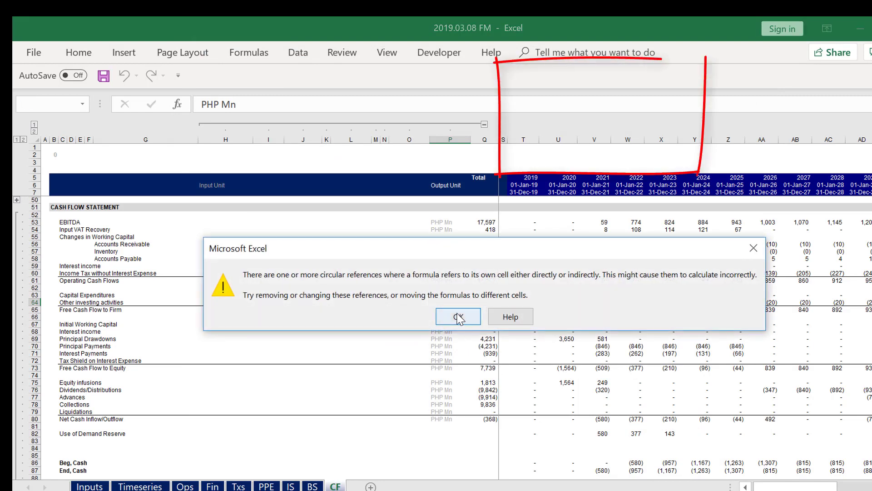
left_click(459, 318)
left_click(580, 234)
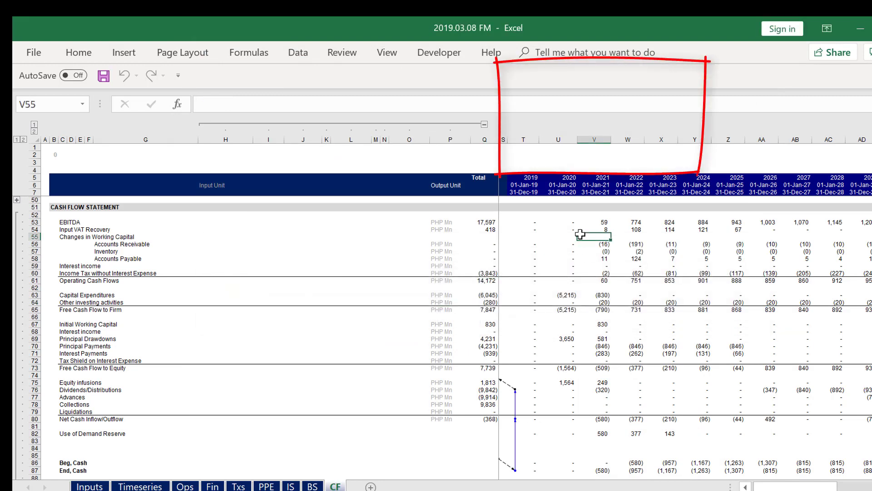
Go back through the model's sheets from CF to Inputs and examine the reserve account input row
key("Page_Up")
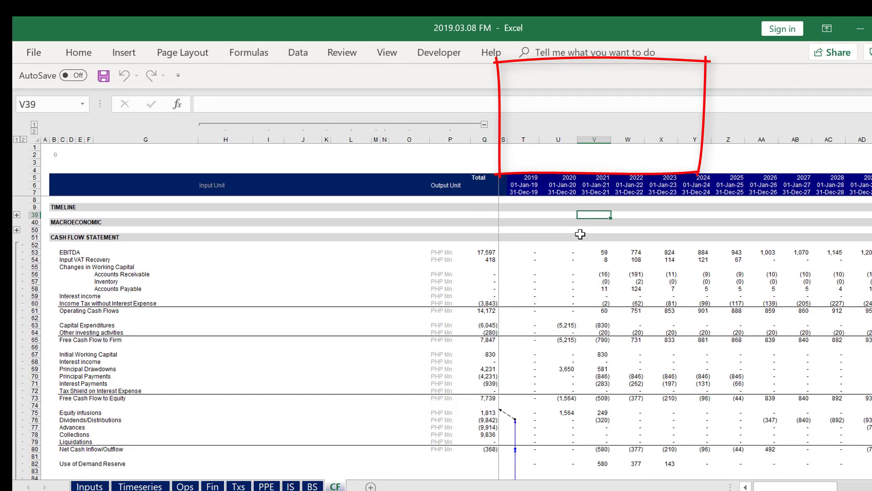
key("ctrl+Page_Up")
key("ctrl+Page_Up")
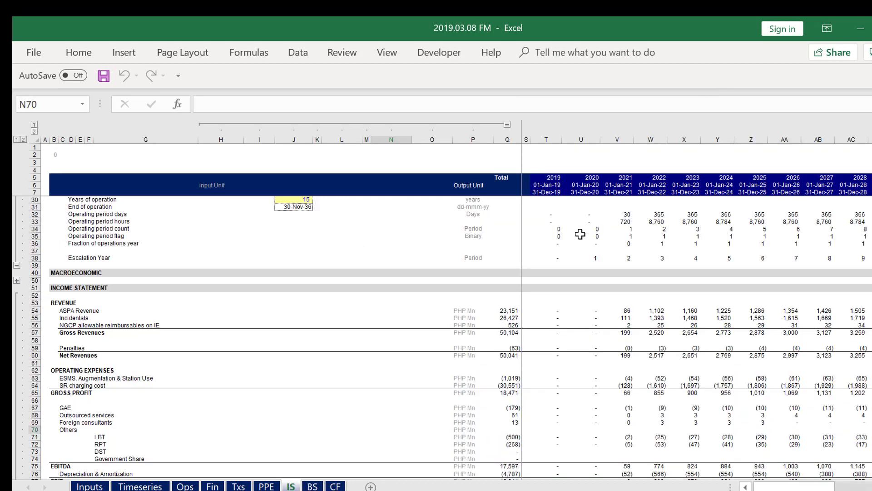
key("ctrl+Page_Up")
key("ctrl+Page_Up")
key("ctrl+Page_Up")
key("ctrl+Page_Up")
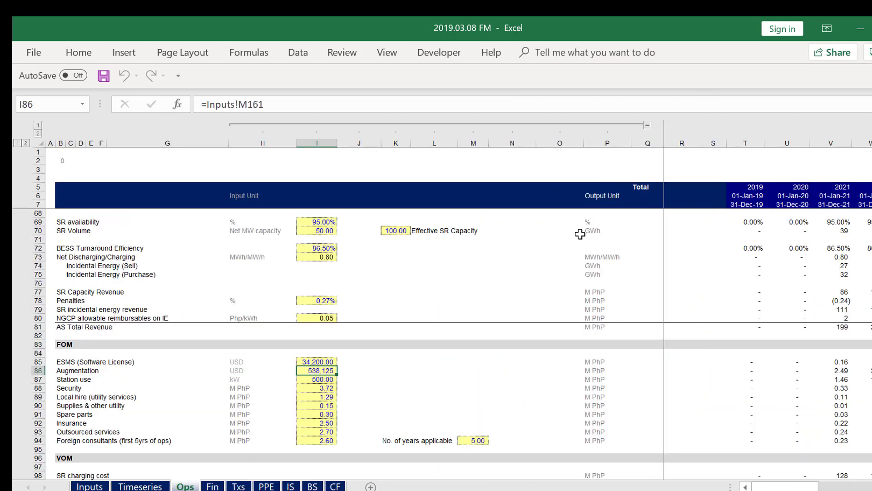
key("ctrl+Page_Up")
key("ctrl+Page_Up")
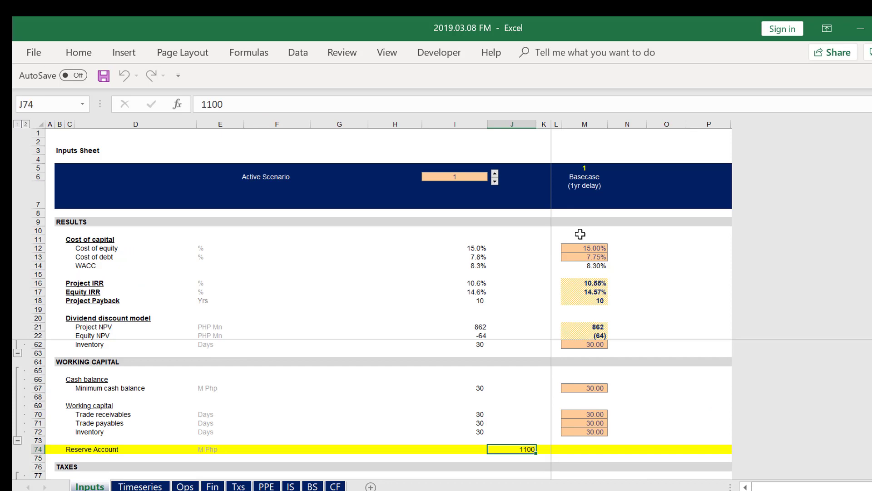
Review the Ops, Fin, Txs, PPE and IS sheets in order, looking for circularity arrows, and return to the CF sheet
key("ctrl+Page_Down")
key("ctrl+Page_Up")
key("ctrl+Page_Down")
key("ctrl+Page_Down")
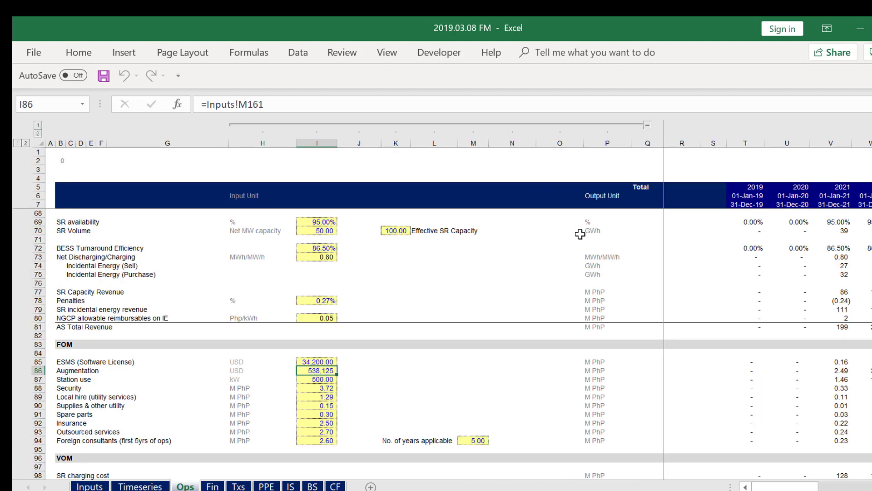
key("ctrl+Page_Down")
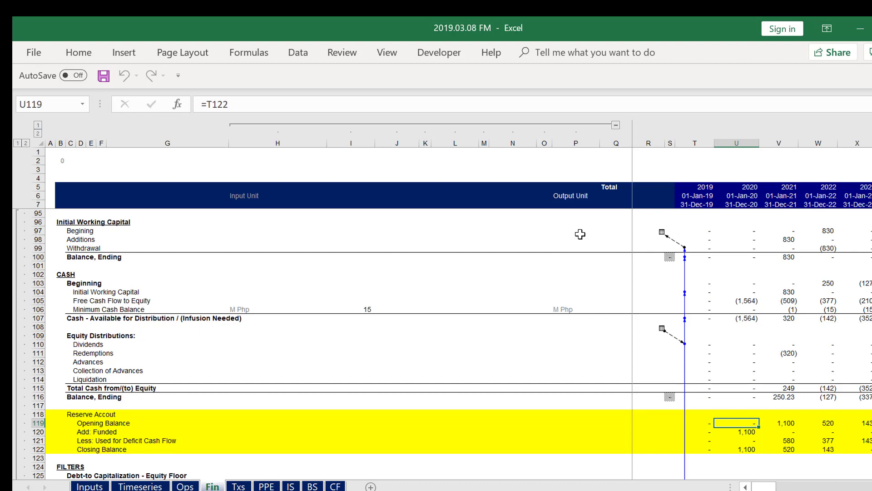
key("ctrl+Page_Down")
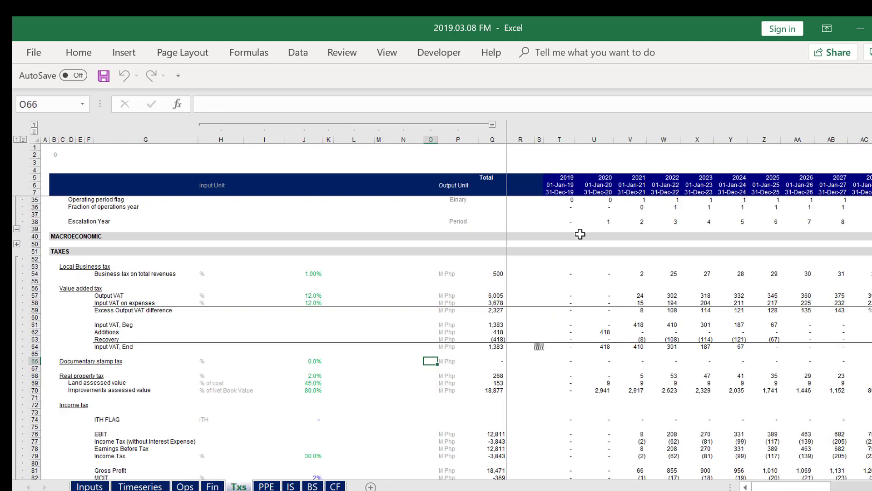
key("ctrl+Page_Down")
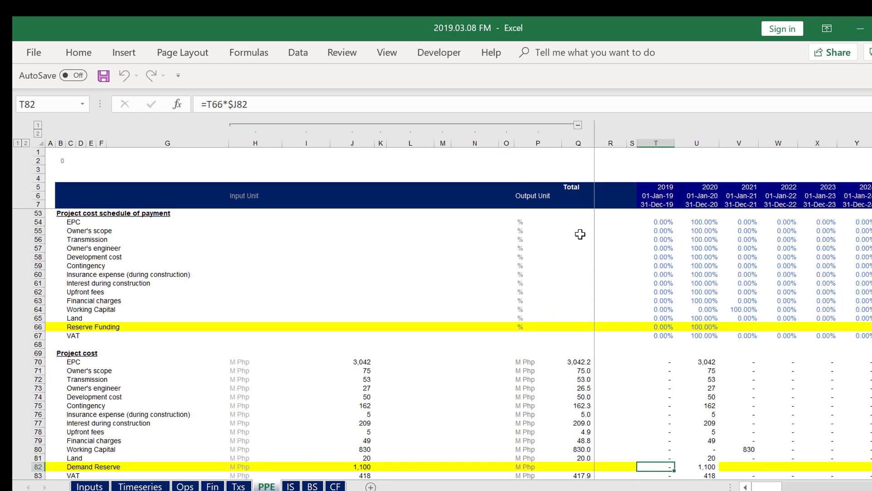
key("ctrl+Page_Down")
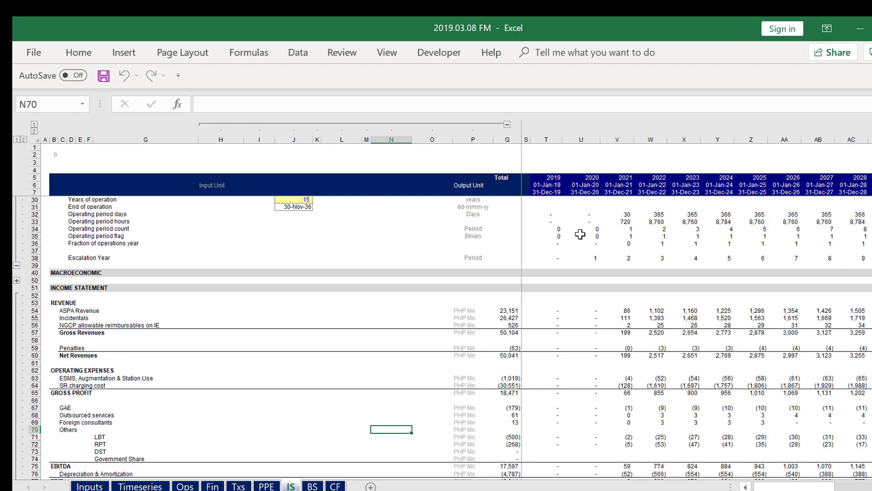
key("ctrl+Page_Down")
key("ctrl+Page_Down")
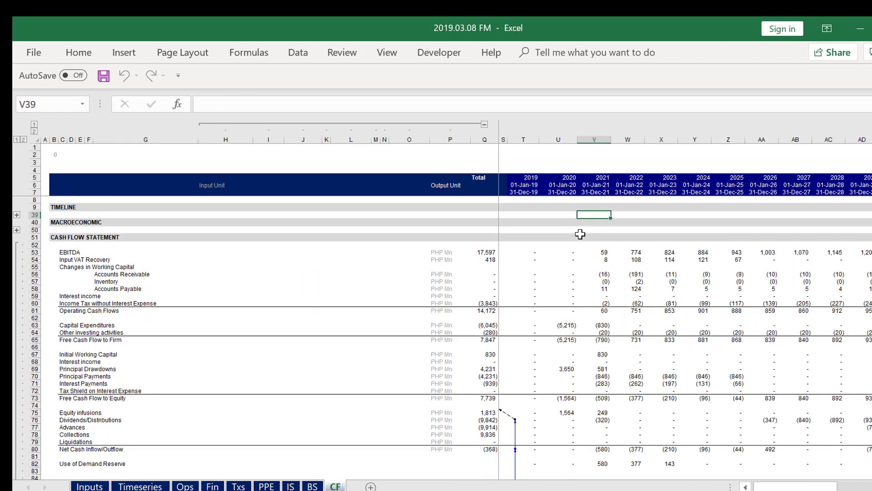
Overwrite the 2020 End, Cash formula in cell U87 with the text "a" to plant an error
key("Down")
key("Down")
key("Down")
key("Down")
left_click(567, 478)
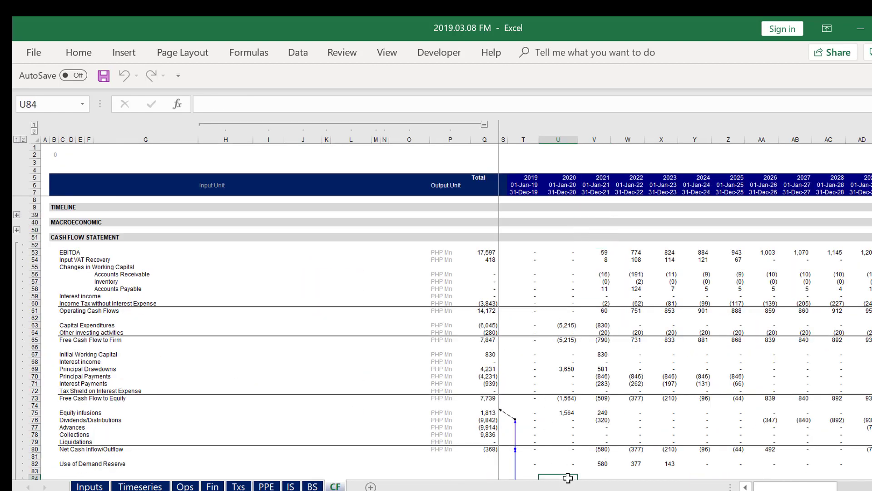
key("Down")
key("Down")
key("Down")
key("Down")
key("Up")
key("Left")
key("Left")
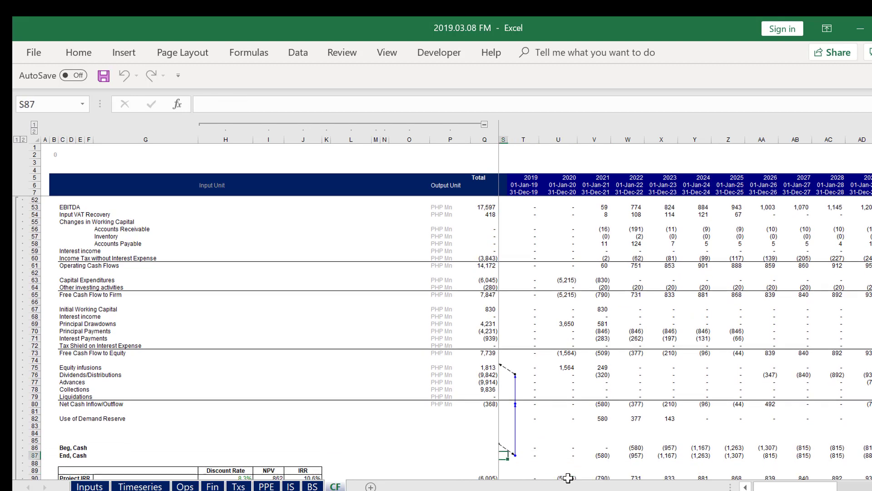
key("Right")
key("Right")
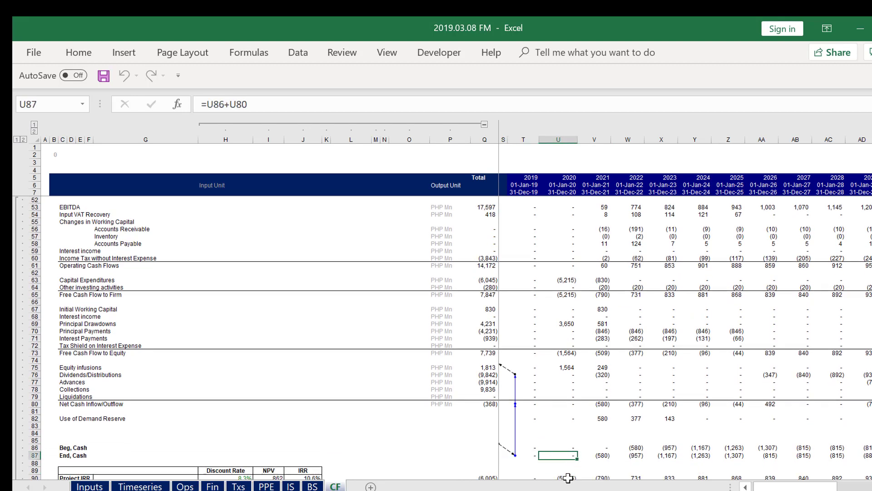
type("a")
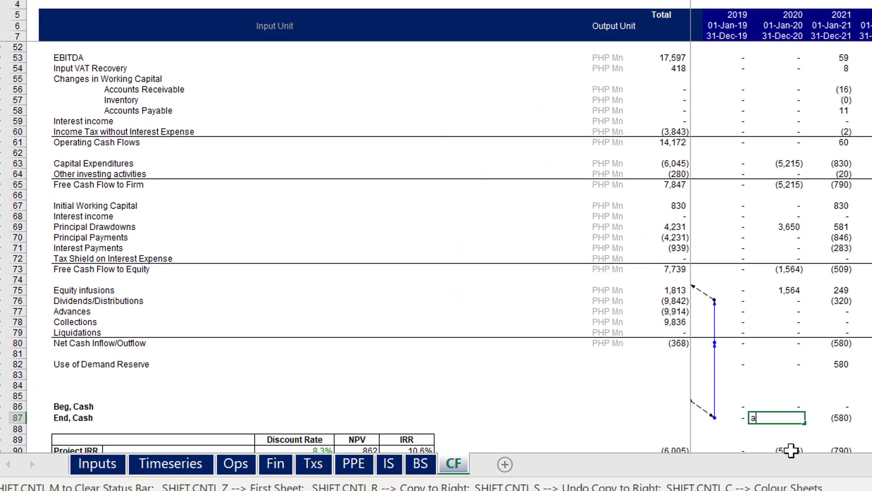
key("Return")
key("Down")
Enable iterative calculation again in the formula options, with 50 maximum iterations and a maximum change of 0.00001
left_click(771, 357)
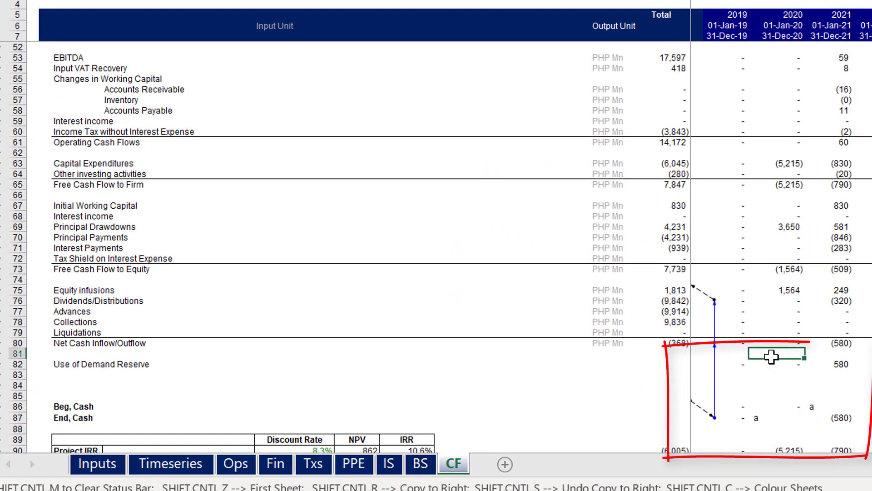
key("Up")
key("Down")
key("Down")
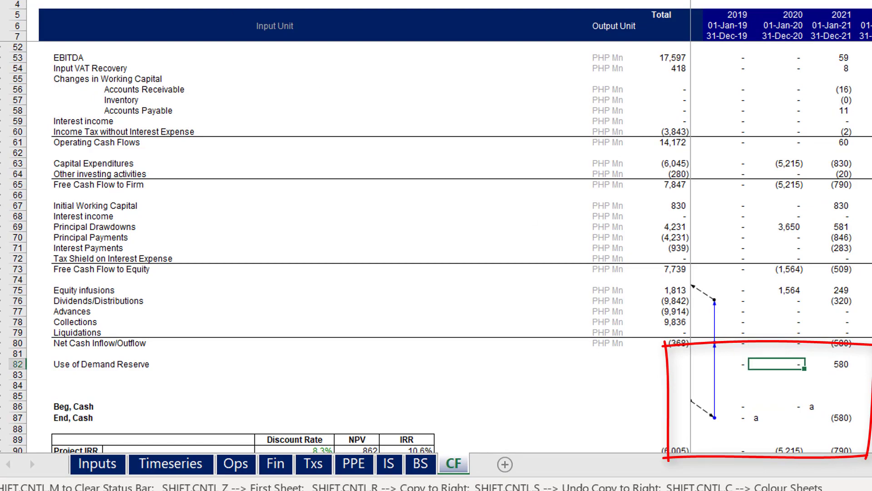
key("alt+f")
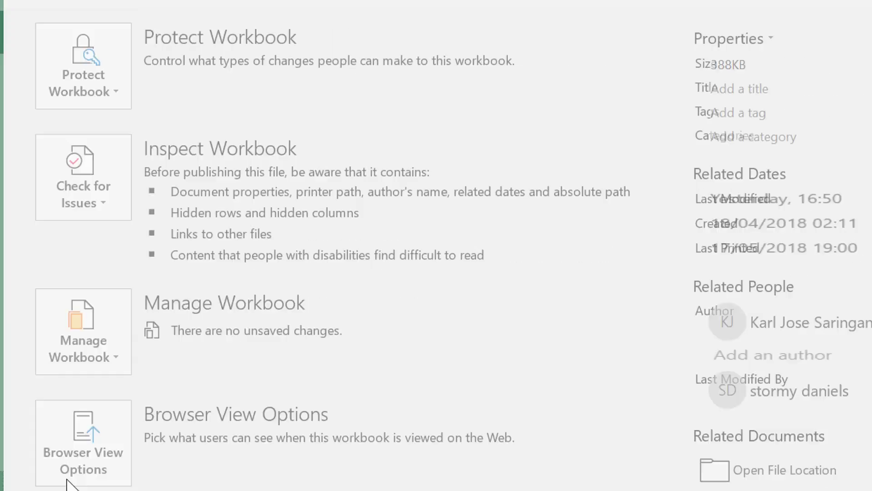
left_click(67, 484)
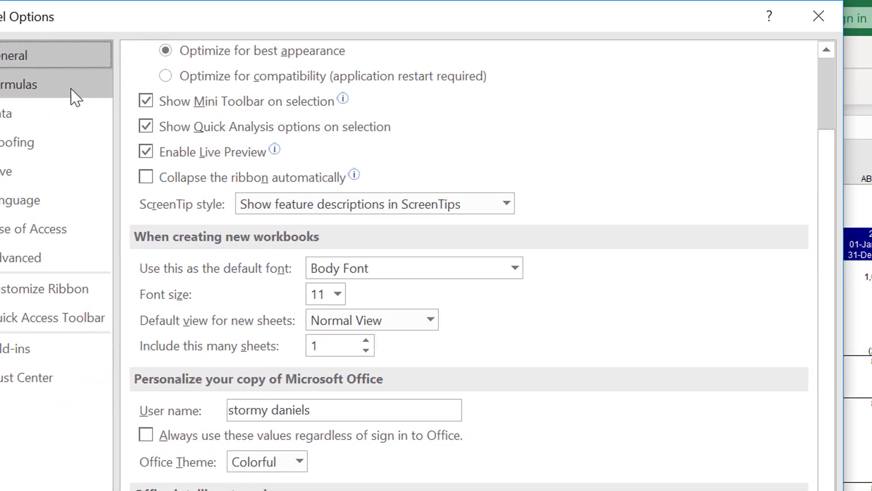
left_click(181, 0)
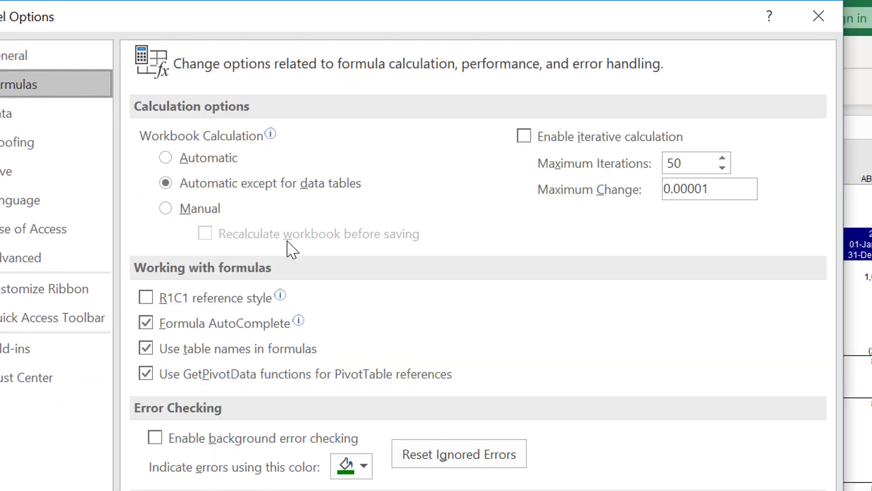
left_click(522, 139)
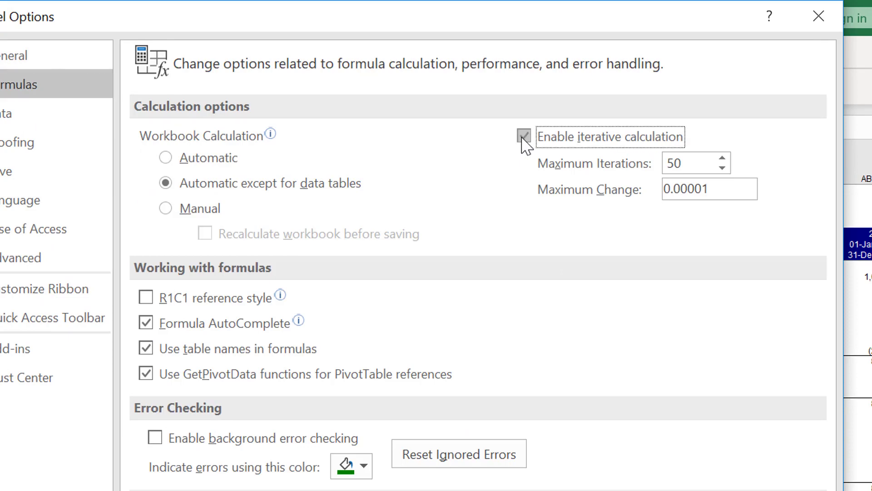
key("Return")
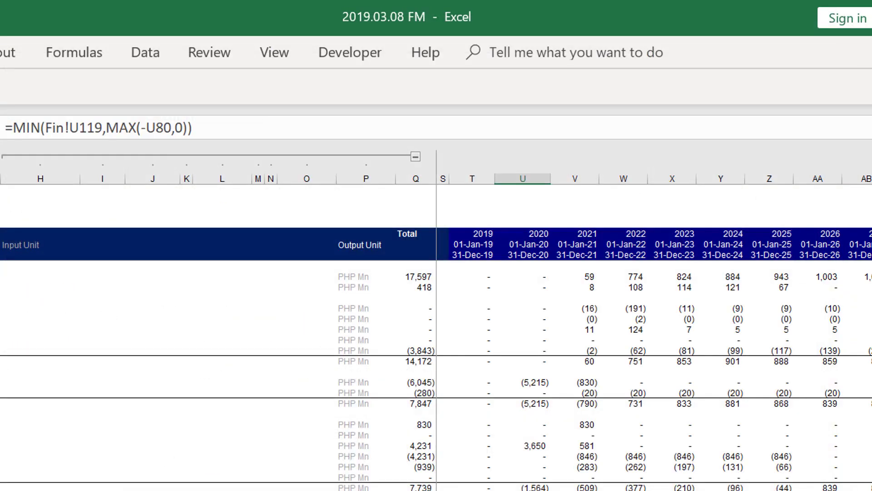
Check the End, Cash row around 2021 and restore the formula in the 2020 cell in place of the "a"
key("Left")
key("Down")
key("Down")
key("Down")
key("Down")
key("Down")
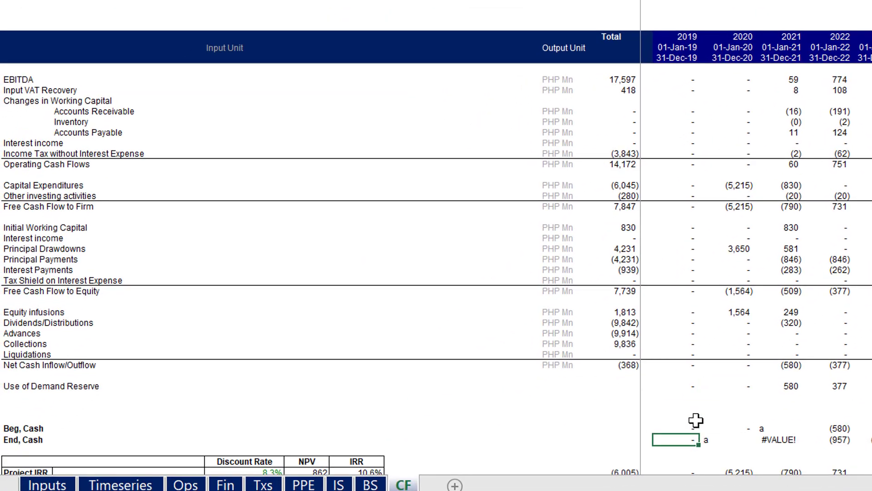
key("Right")
key("Right")
key("Left")
key("Right")
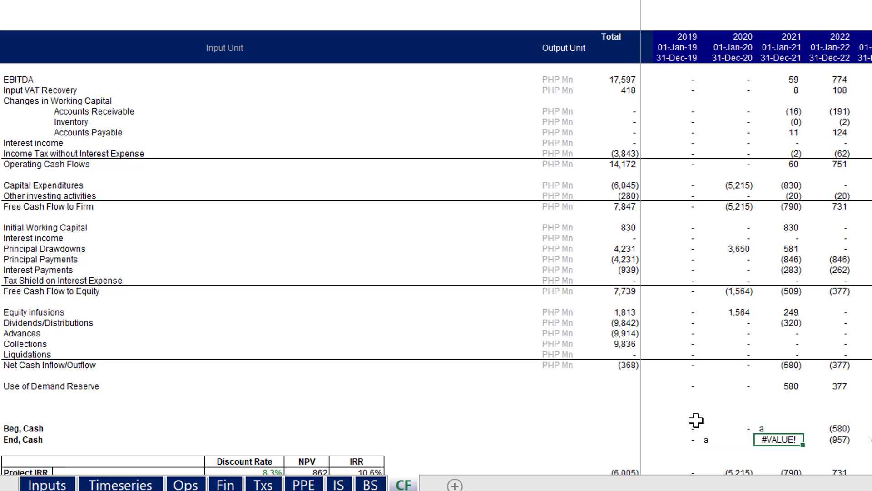
key("Left")
key("Delete")
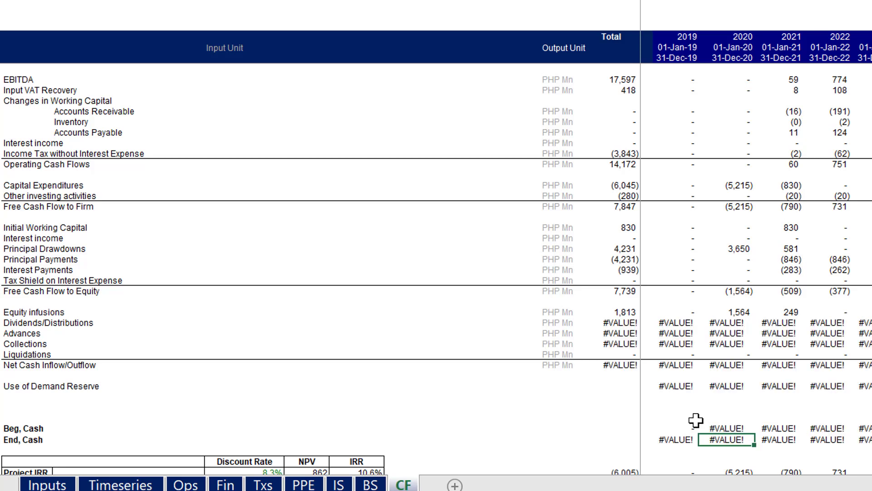
Inspect the neighbouring End, Cash cells and clear the formula from the 2020 cell, U87
key("Left")
key("Left")
key("Right")
key("Right")
key("Right")
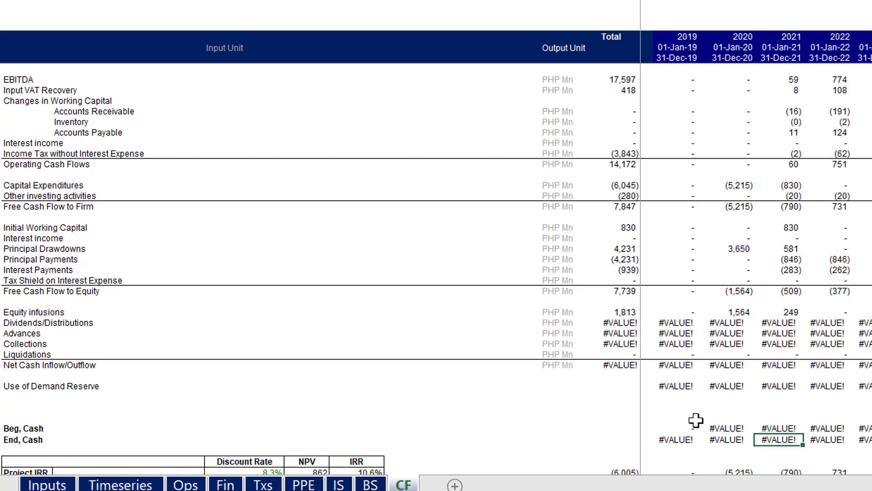
key("Left")
key("Left")
key("Right")
key("Delete")
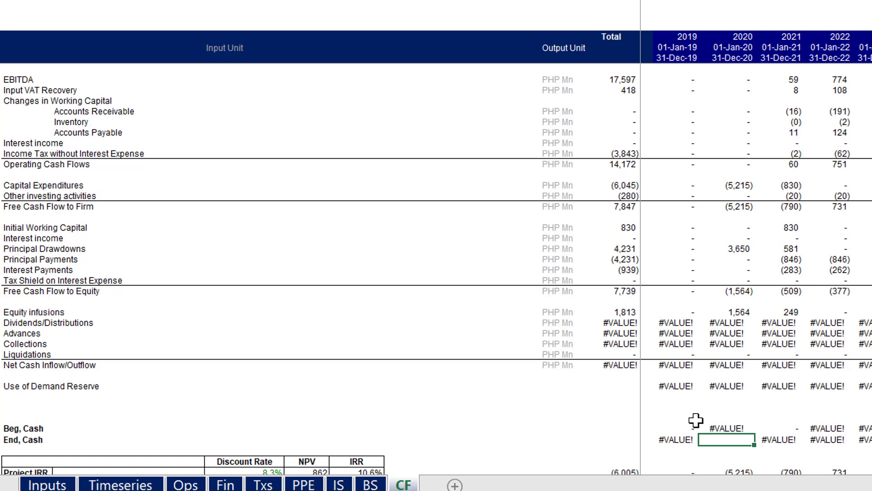
Clear the 2019 End, Cash cell, T87, and select the 2021 cell in the same row
key("Left")
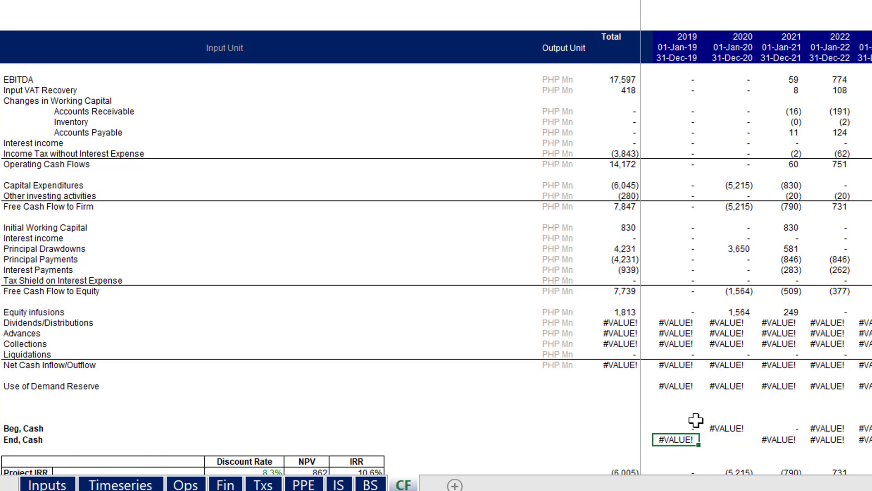
key("Delete")
key("ctrl+shift+Right")
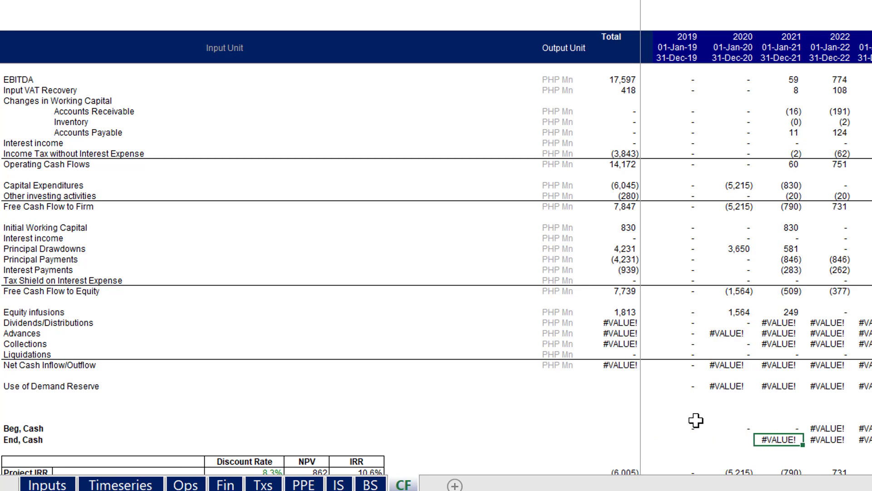
Try clearing the End, Cash row from 2021 through the last year, and undo that clearing
key("ctrl+shift+Right")
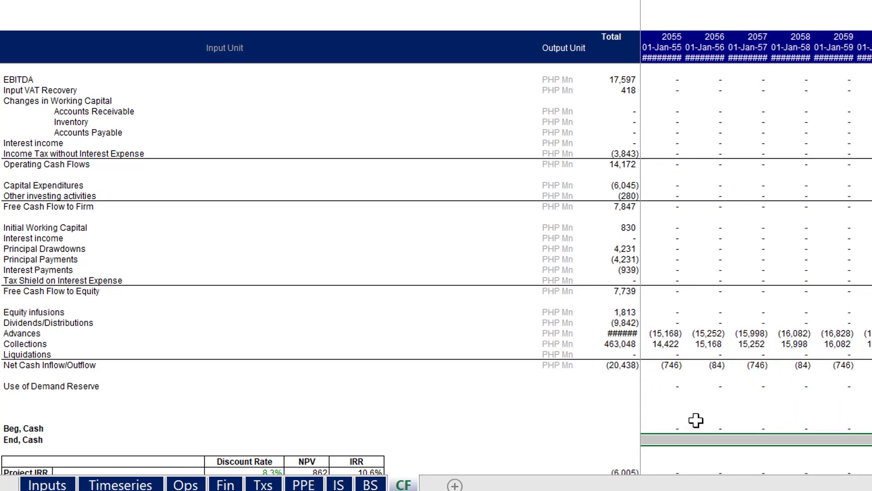
key("Left")
key("Right")
key("Right")
key("Left")
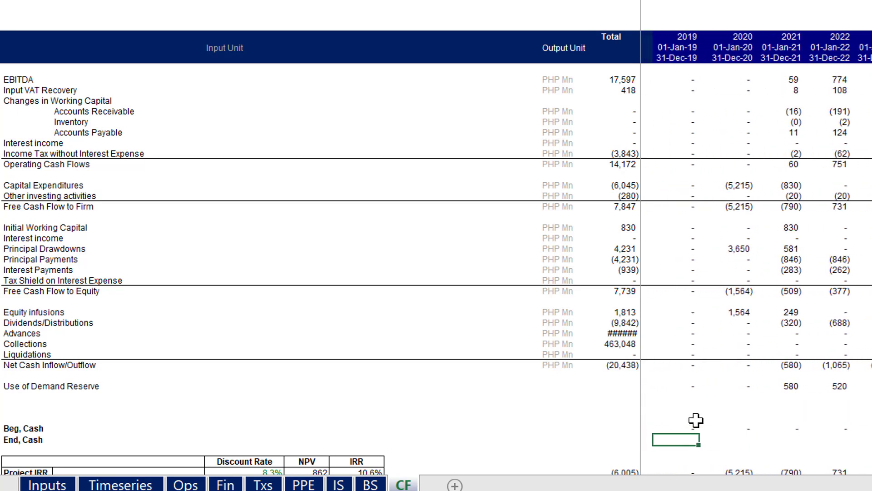
key("ctrl+z")
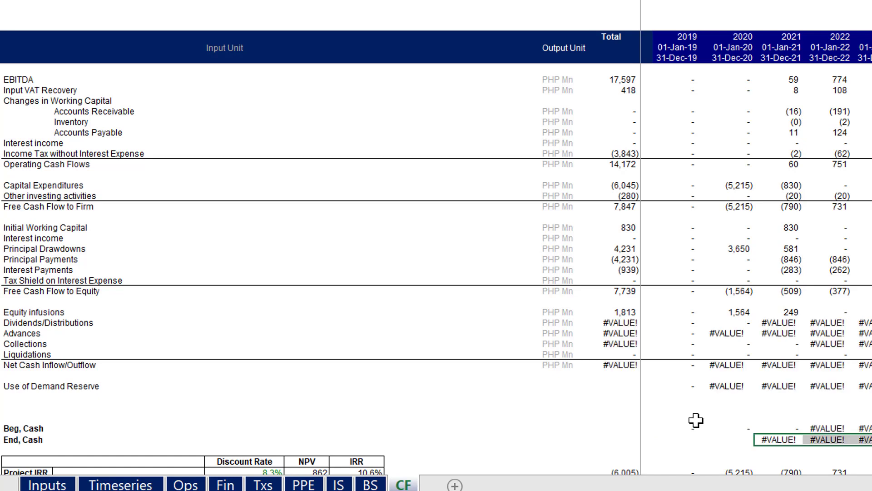
Rebuild the 2019 End, Cash formula in T87 starting from Beg, Cash, T86, and fill it across the row
key("Left")
key("Left")
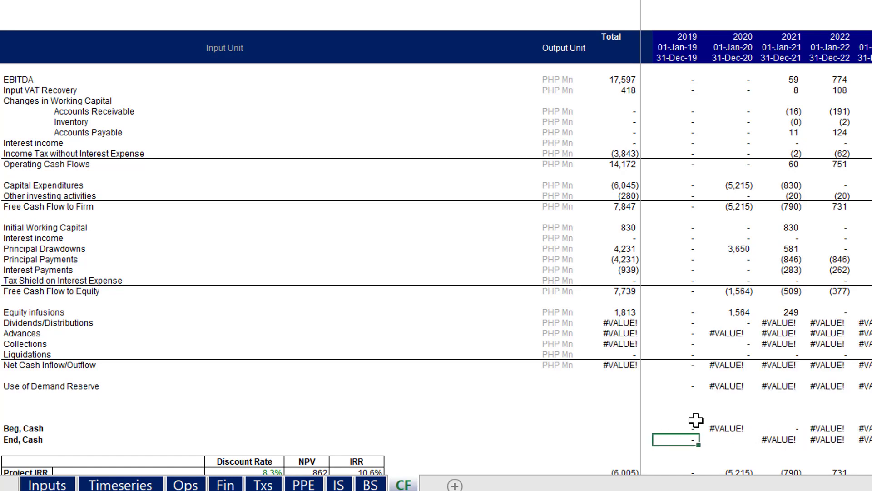
type("=")
key("Escape")
type("=")
key("Up")
type("+")
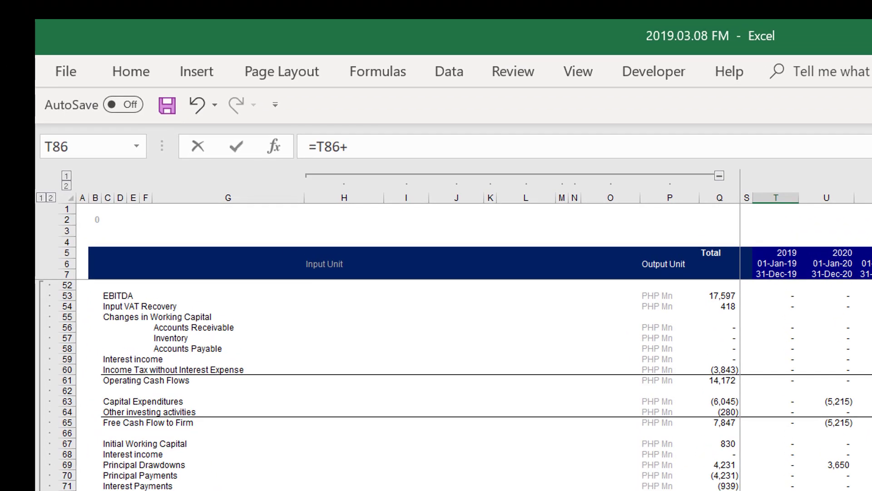
key("Up")
key("Up")
key("Up")
key("Up")
key("Up")
key("Up")
key("Up")
key("Return")
key("Up")
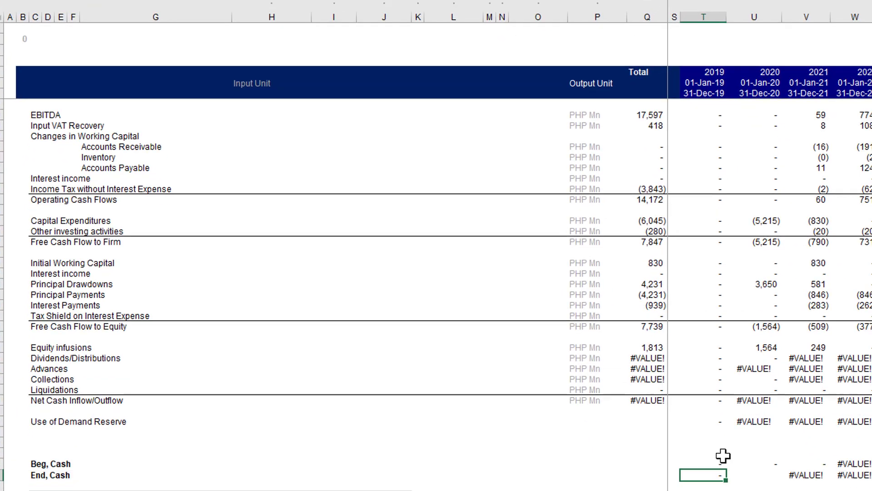
key("ctrl+shift+r")
Clear the End, Cash row from the 2020 cell through the last year
key("Left")
key("Right")
key("Right")
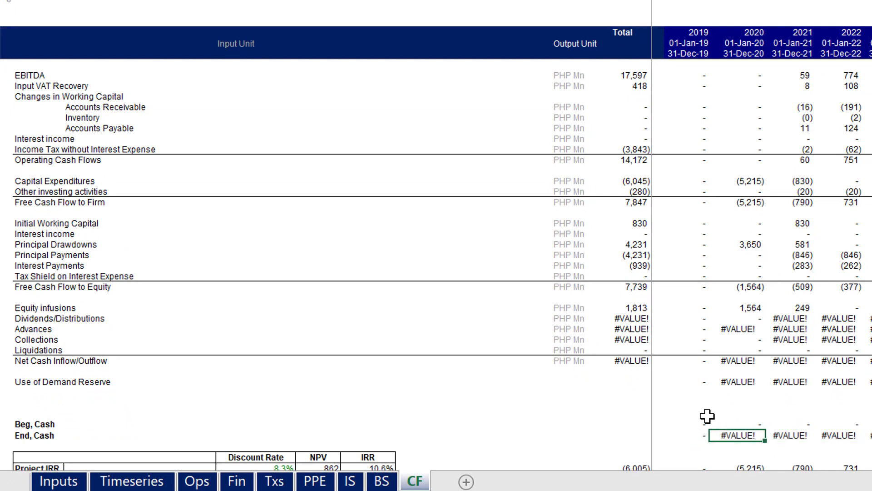
key("ctrl+shift+Right")
key("Delete")
key("Left")
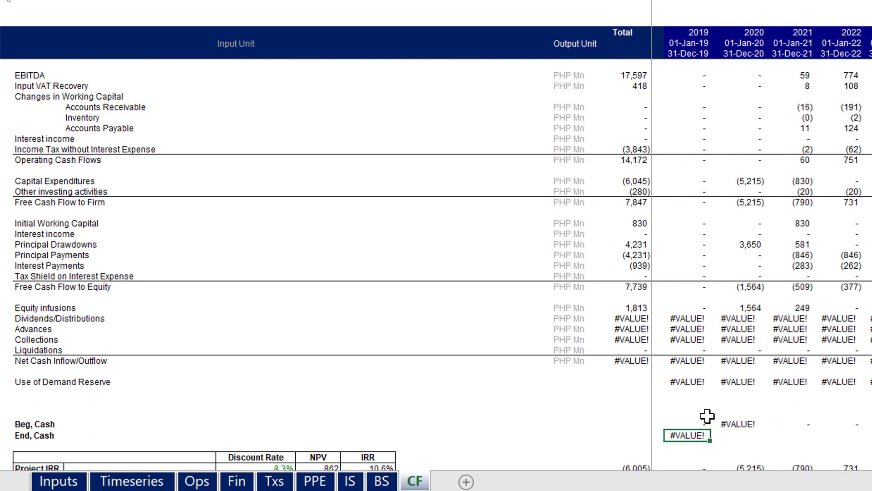
Try a new formula in the 2019 End, Cash cell that starts with Net Cash Inflow/Outflow, T80
type("=")
key("Up")
key("Up")
key("Up")
key("Up")
key("Up")
key("Up")
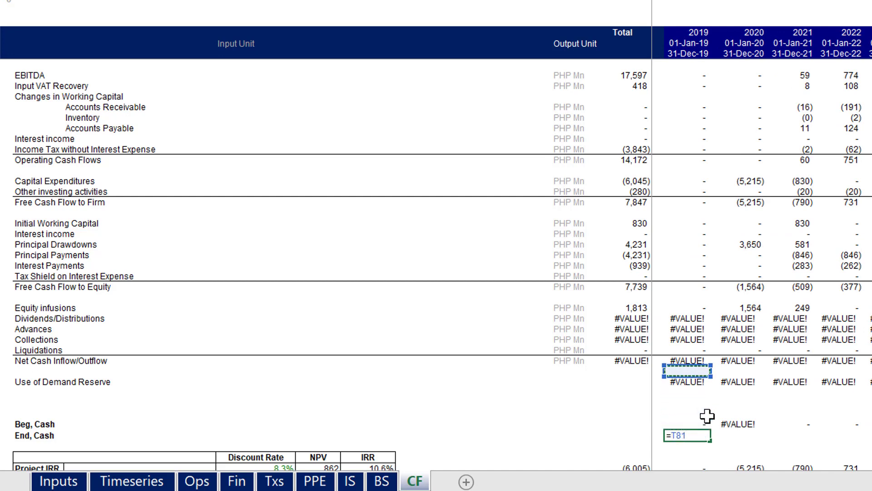
key("Up")
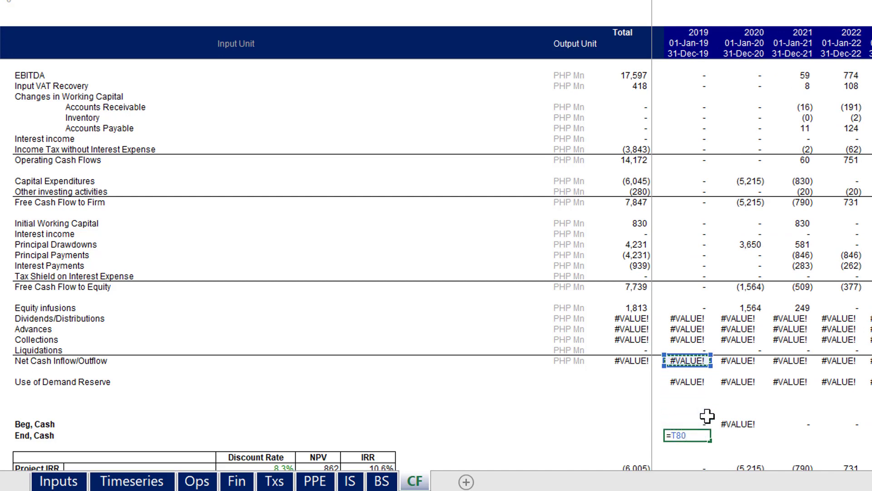
type("+")
key("Up")
key("Up")
key("Up")
key("Up")
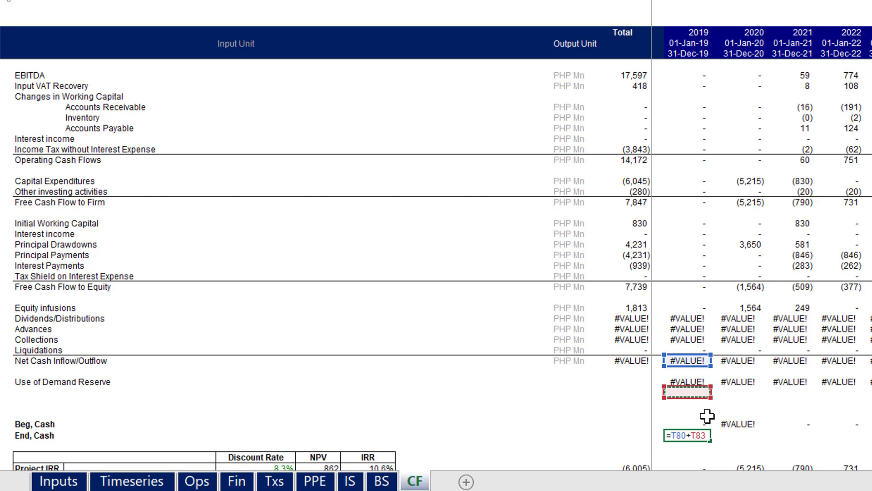
key("Up")
key("Up")
key("Down")
key("Down")
key("Down")
key("Down")
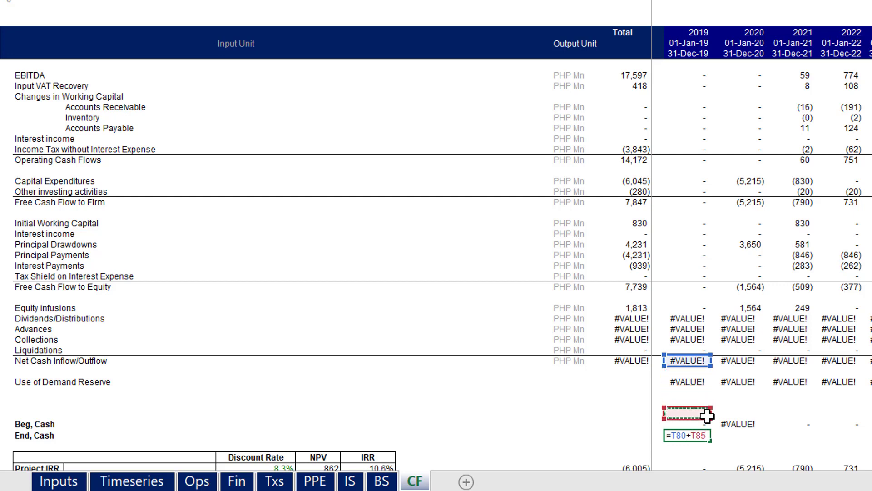
key("Return")
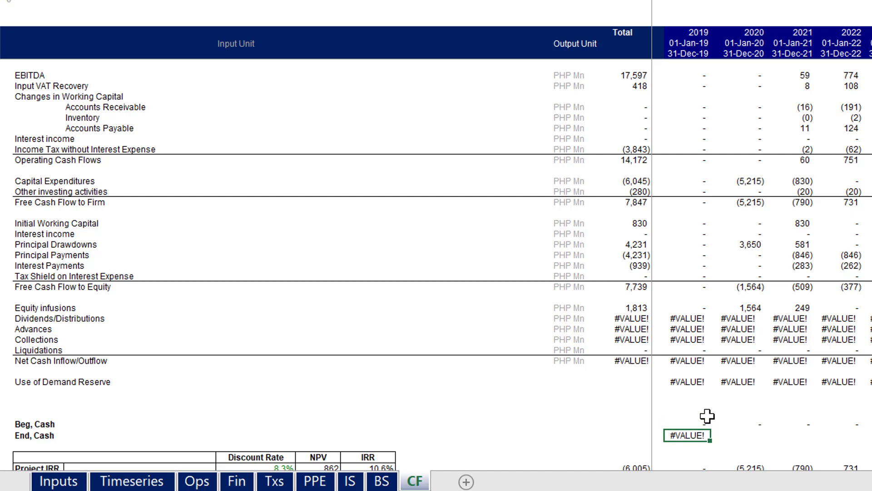
Clear the 2019 End, Cash cell, T87, and re-enter its formula as Beg, Cash plus Net Cash Inflow/Outflow
key("Delete")
key("Right")
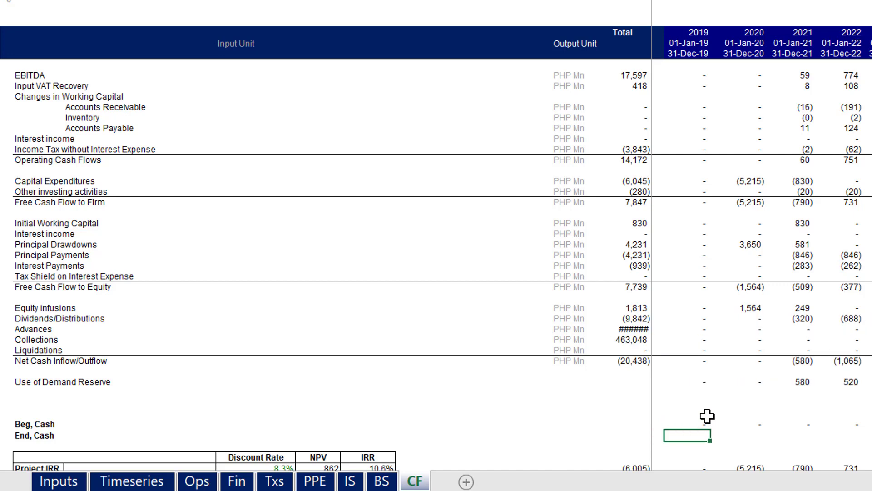
type("=")
key("Up")
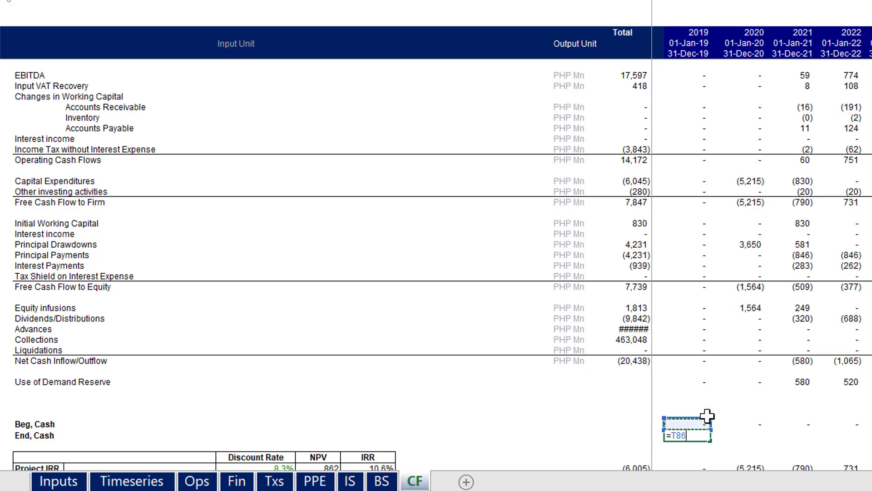
type("+")
key("Up")
key("Up")
key("Up")
key("Up")
key("Up")
key("Up")
key("Up")
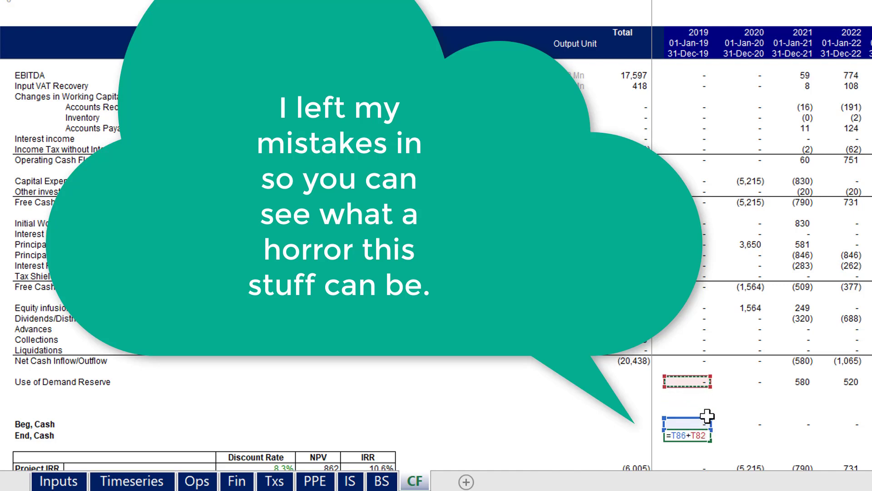
key("ctrl+Return")
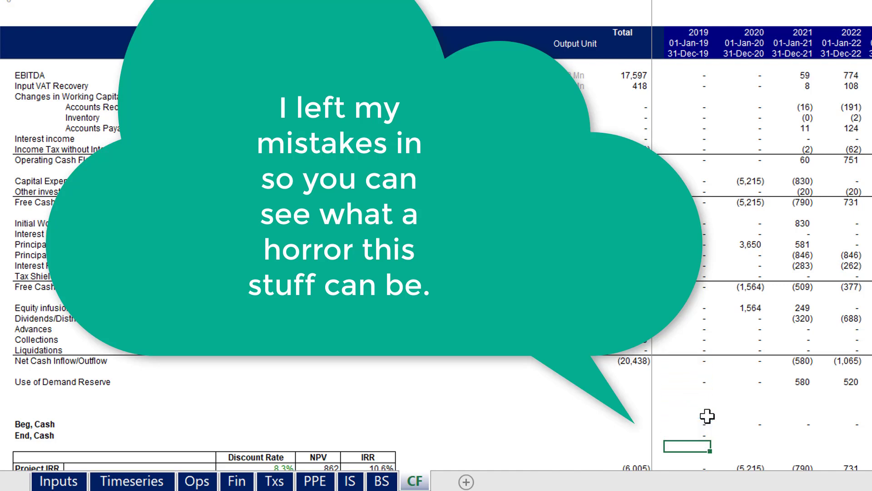
Fill the 2019 End, Cash formula across the remaining years of the row
key("ctrl+shift+r")
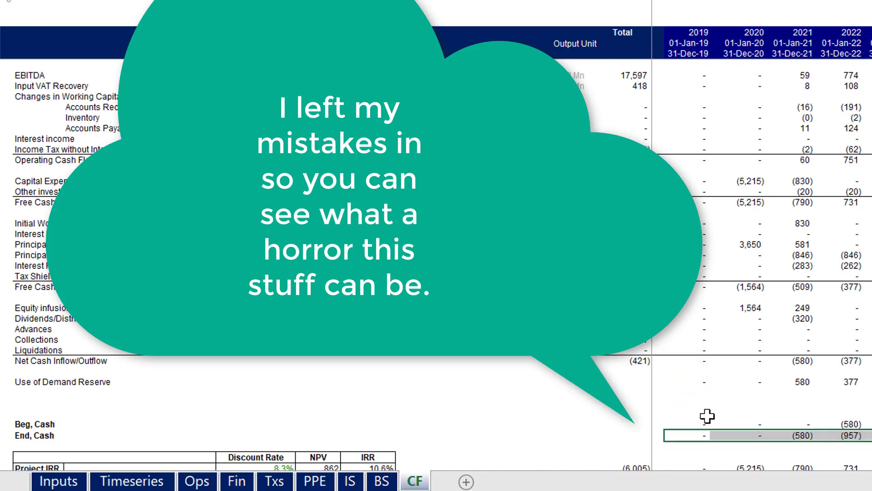
key("Left")
key("Right")
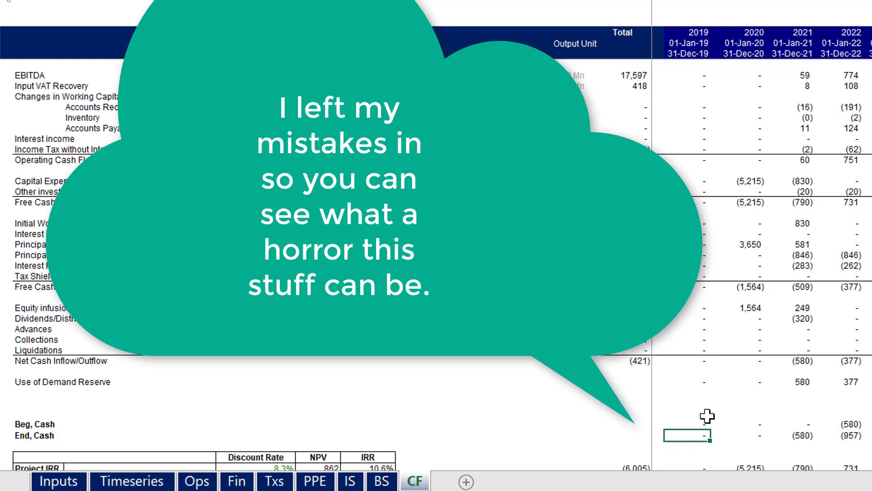
Go back to the Timeseries sheet and insert a new blank worksheet before it
key("ctrl+Page_Up")
key("ctrl+Page_Up")
key("ctrl+Page_Up")
key("ctrl+Page_Up")
key("ctrl+Page_Up")
key("ctrl+Page_Up")
key("ctrl+Page_Up")
key("ctrl+Page_Up")
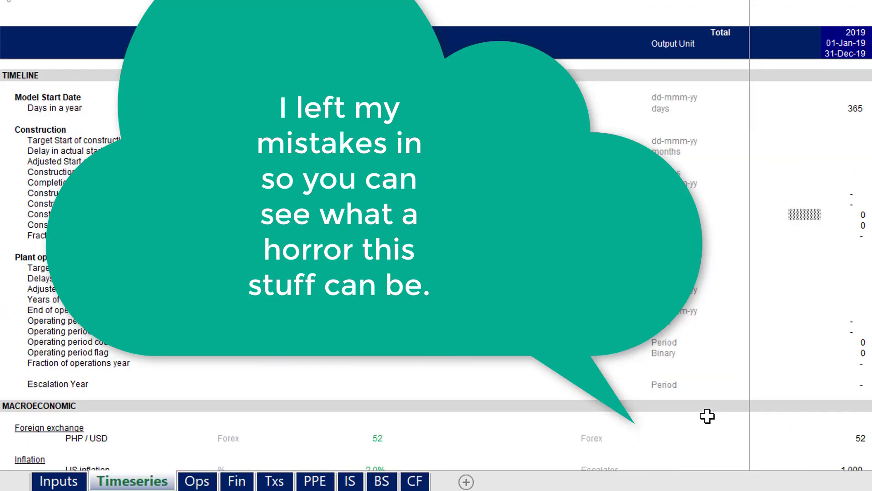
key("ctrl+Page_Down")
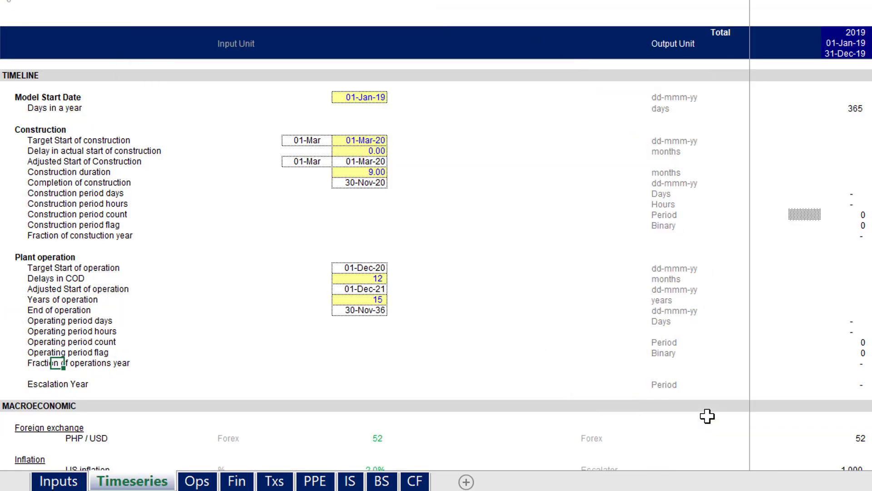
key("shift+F11")
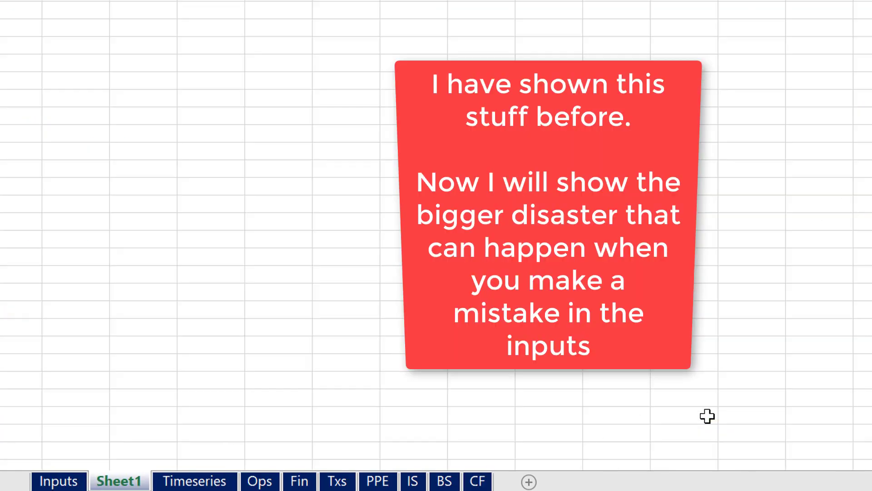
Enter the heading "Debt Cap Scenarion" in cell B6 of the new sheet
left_click(112, 59)
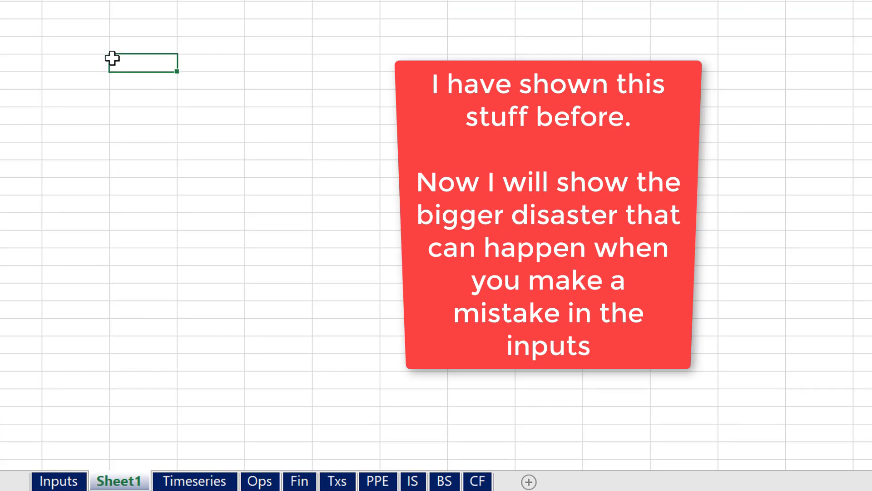
key("Left")
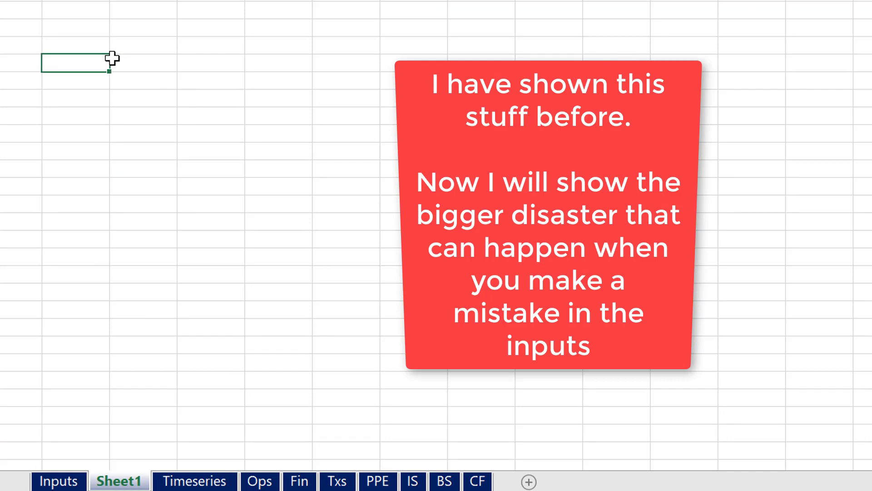
type("Scenari")
key("BackSpace")
key("BackSpace")
key("BackSpace")
key("BackSpace")
key("BackSpace")
key("BackSpace")
key("BackSpace")
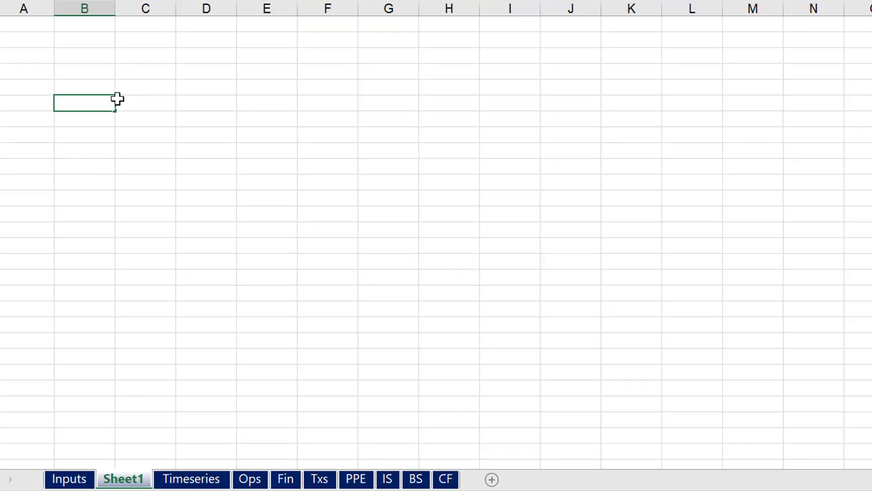
type("D")
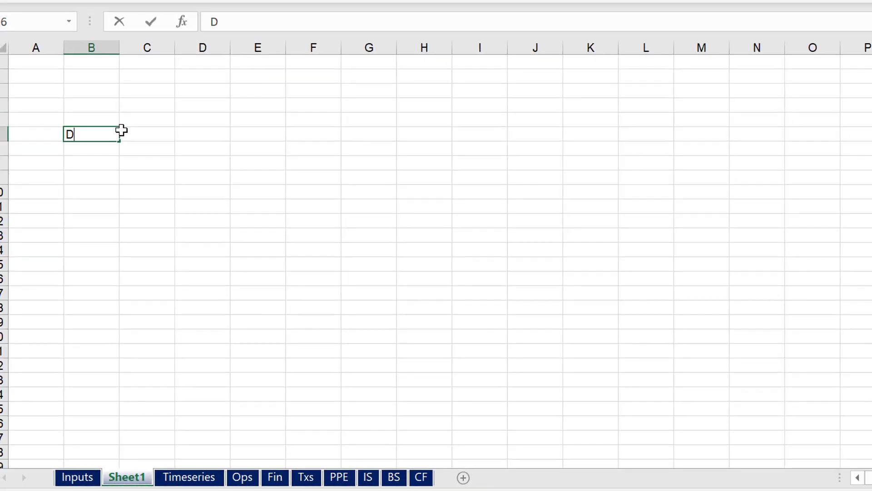
type("ebt Cap")
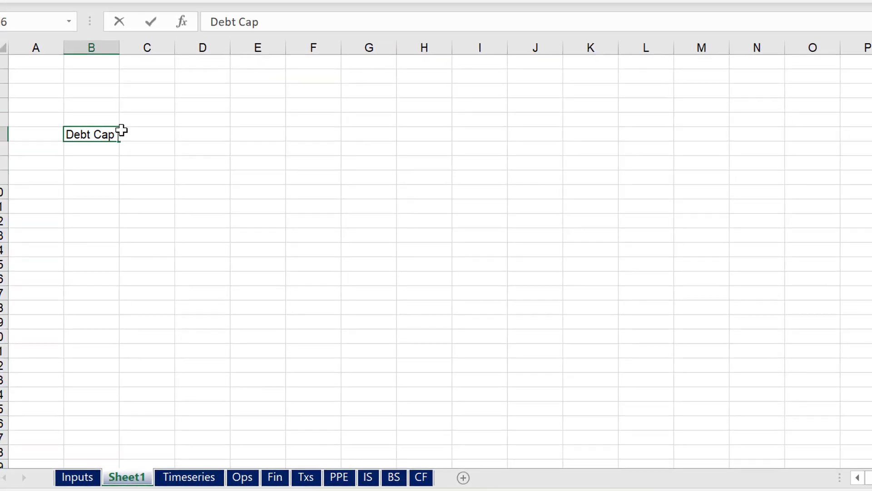
type(" Scenarion")
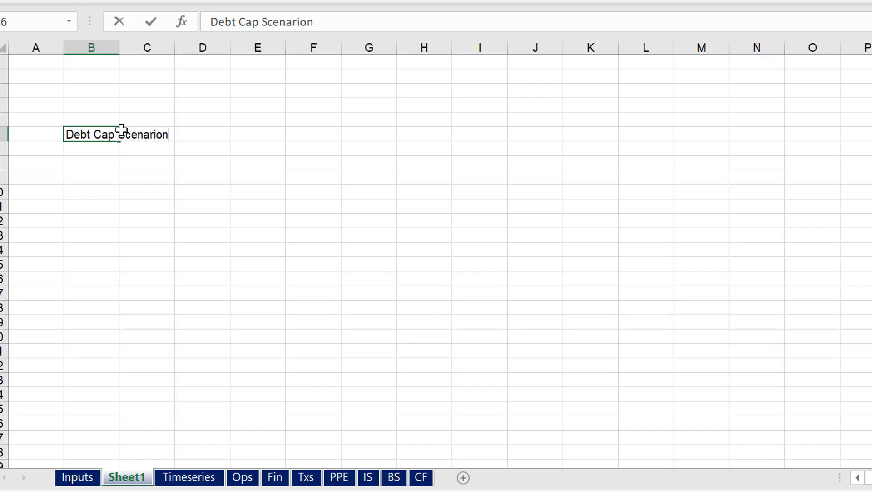
Add a "Code" label in B4 with the value 1 in D4
key("Up")
key("Right")
key("Up")
key("Left")
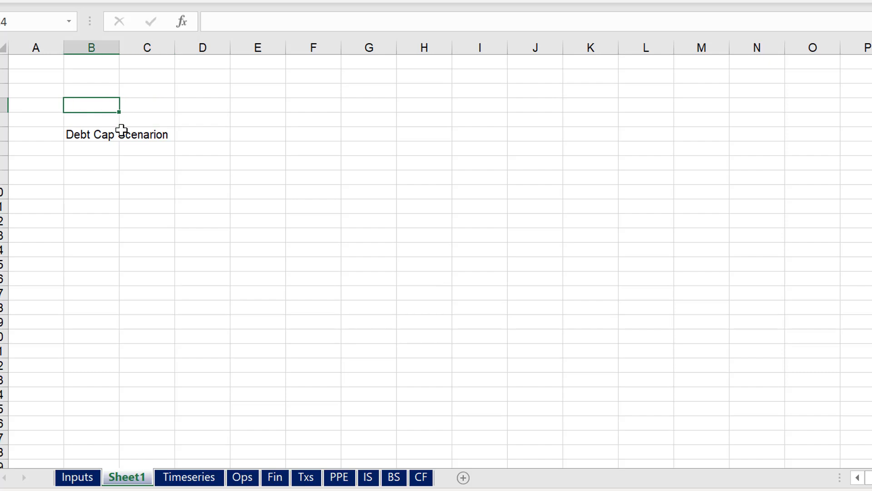
type("Code")
key("Right")
key("Right")
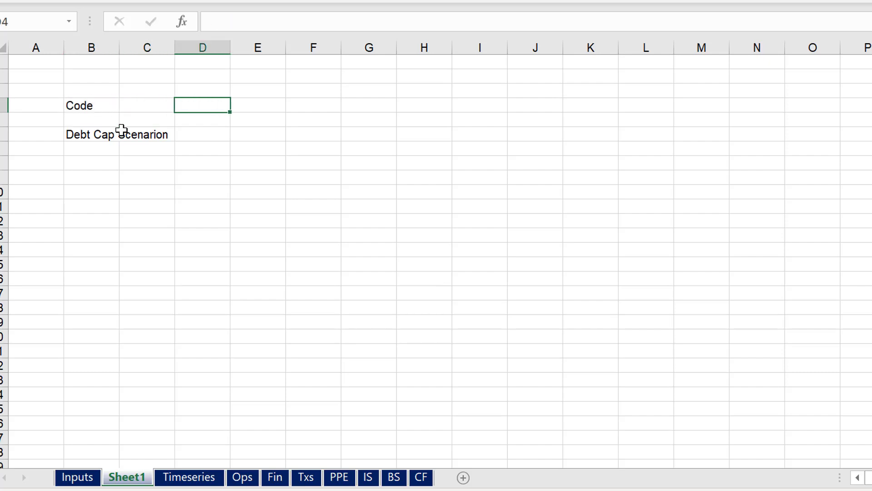
type("1")
Enter the scenario label "Base Case" in B7, directly below the debt cap heading
key("Down")
key("Down")
key("Down")
key("Left")
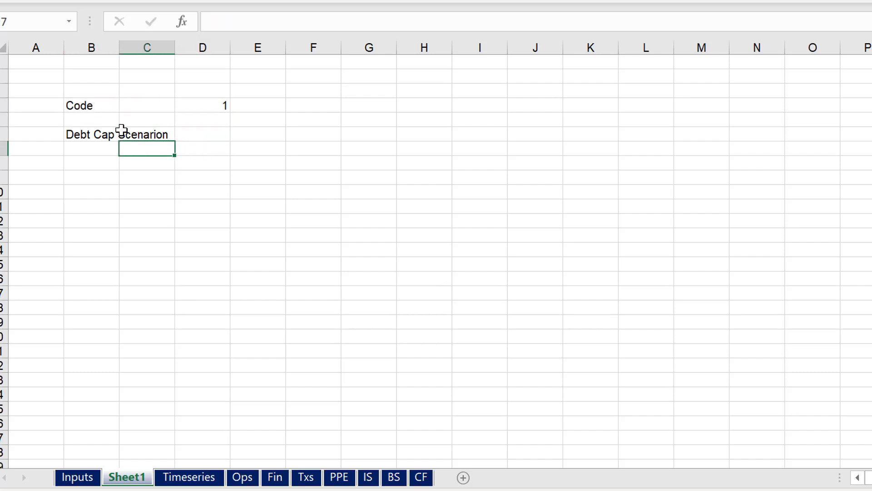
key("Left")
key("Left")
key("Right")
type("Bas")
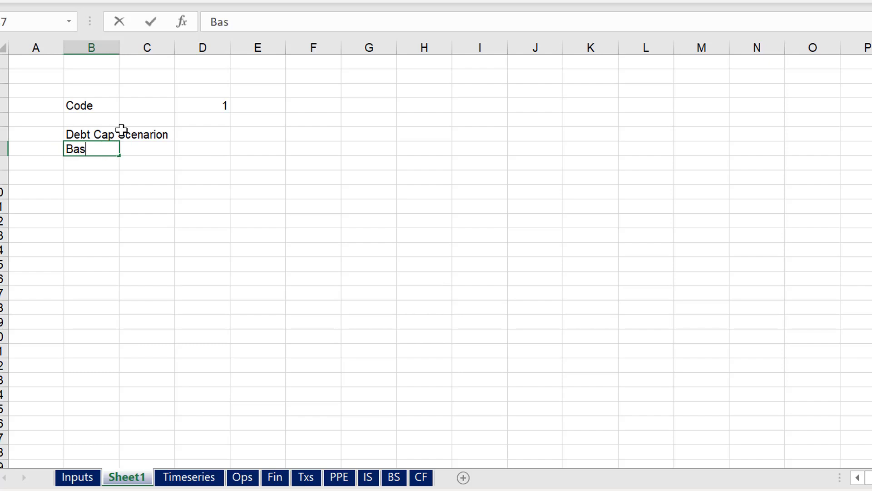
type("e Case Case")
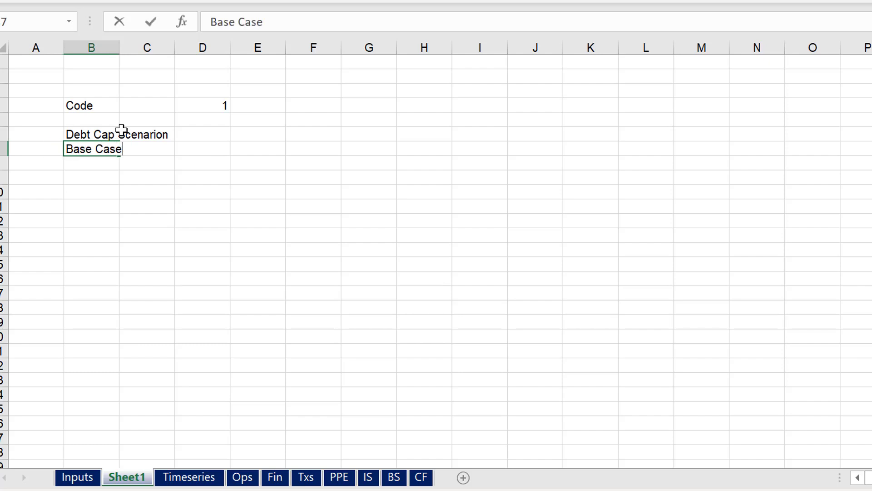
Set the Base Case value in D7 to 70%
key("Tab")
key("Tab")
type("70%")
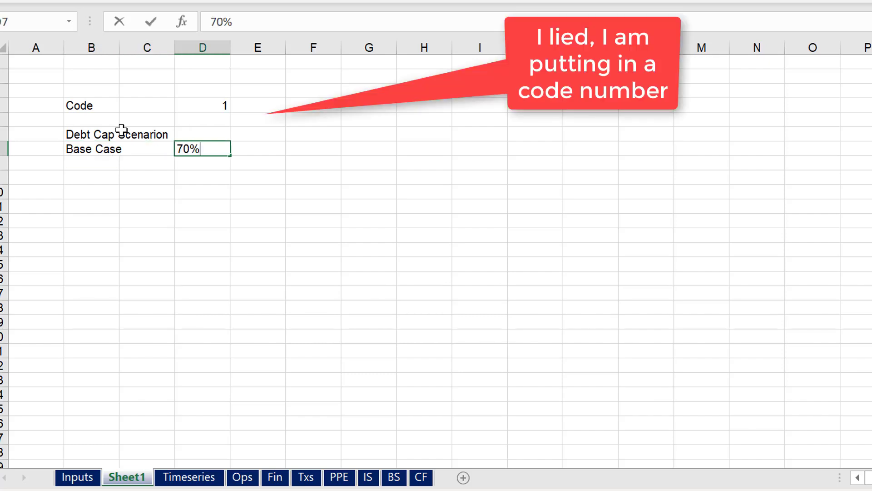
key("Return")
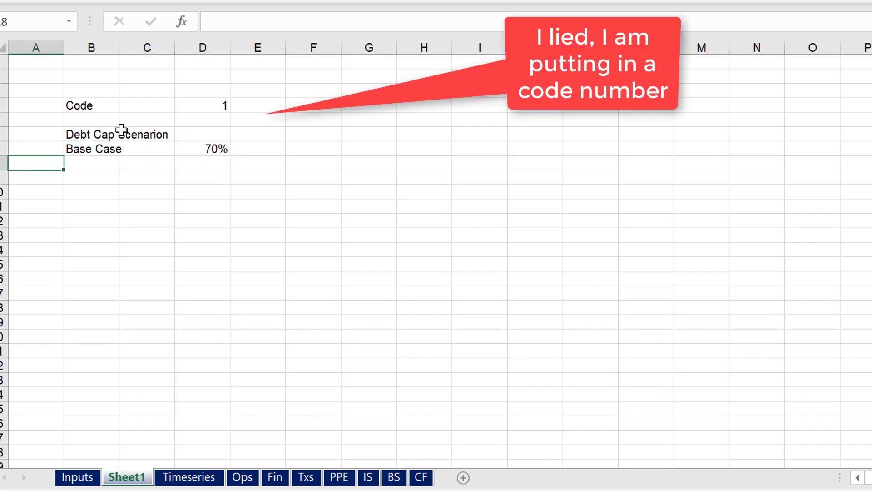
Enter the scenario label "Low" in B8, below Base Case
type("Low")
key("Tab")
key("Tab")
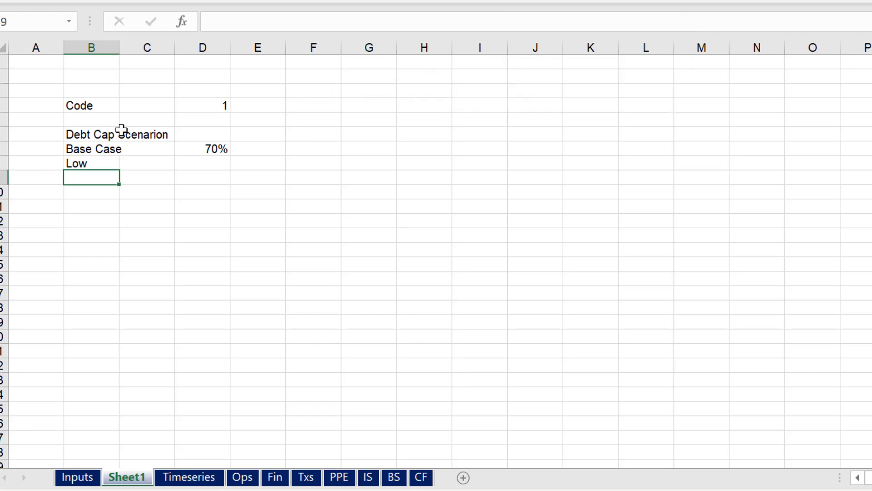
Set the Low value in D8 to 60% and enter the scenario label "High Case" in B9
type("60%")
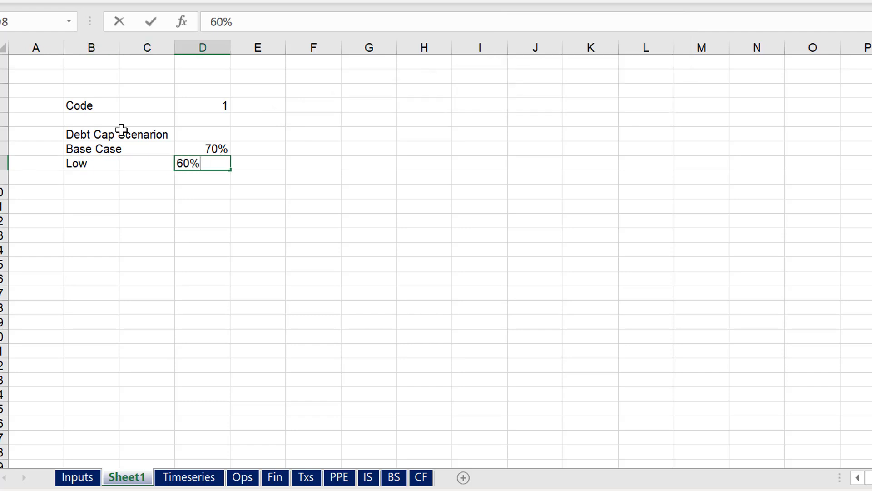
key("Return")
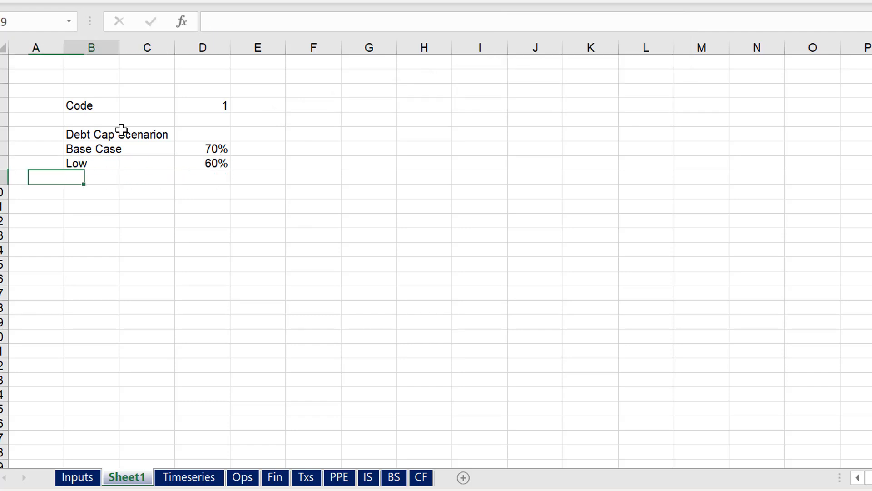
type("Hich C")
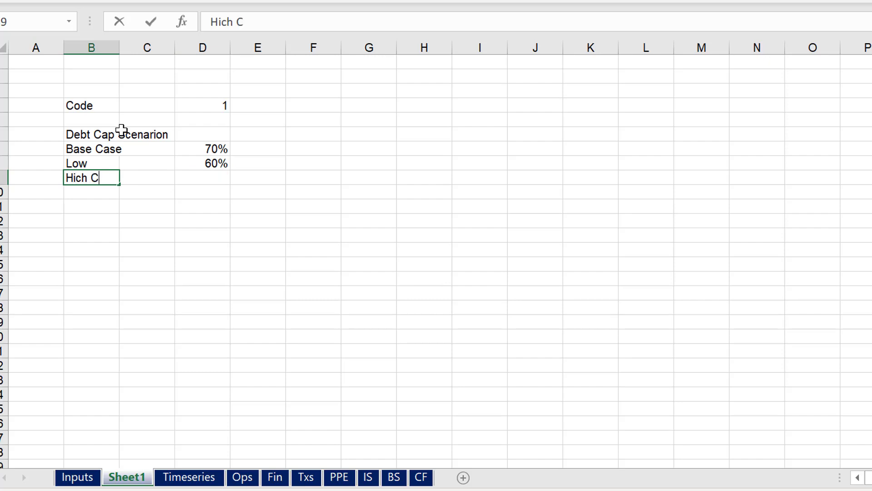
key("BackSpace")
key("BackSpace")
key("BackSpace")
key("BackSpace")
type("gh")
key("BackSpace")
key("BackSpace")
type("gh Case")
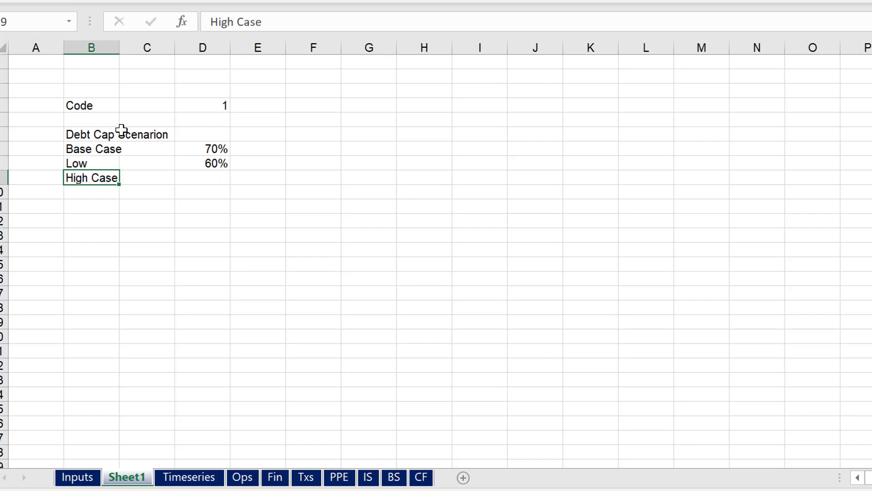
key("Return")
key("Return")
type("=")
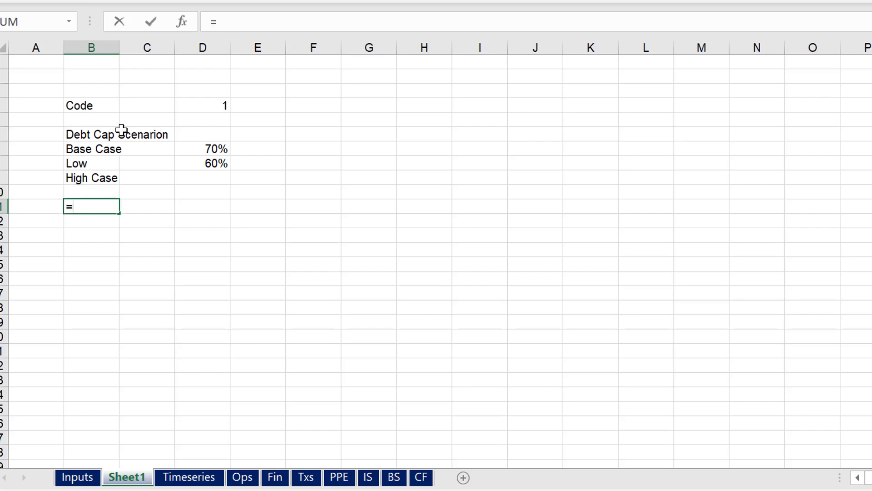
type("i")
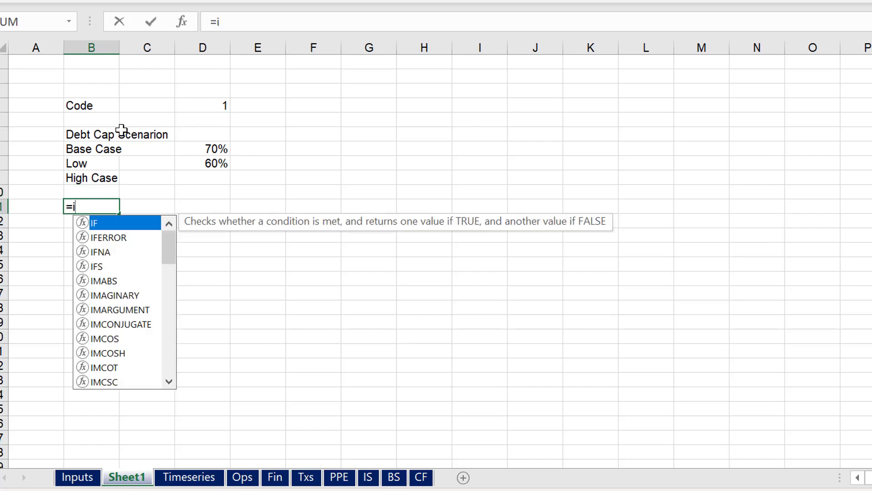
key("Escape")
key("Up")
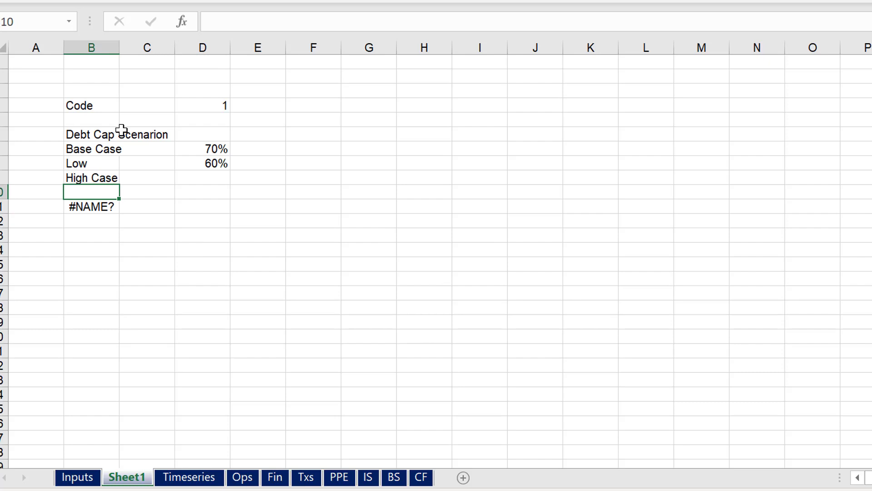
Set the High Case value in D9 to 80%
key("Up")
key("Right")
key("Right")
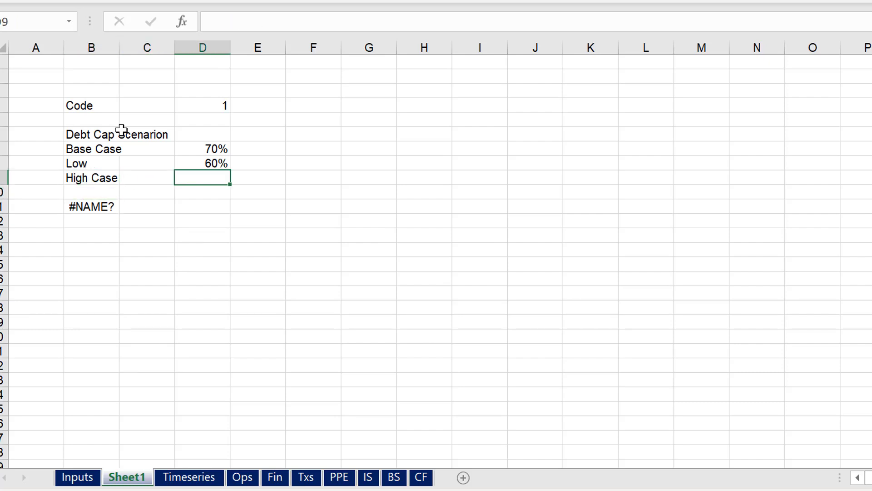
type("80%")
key("Return")
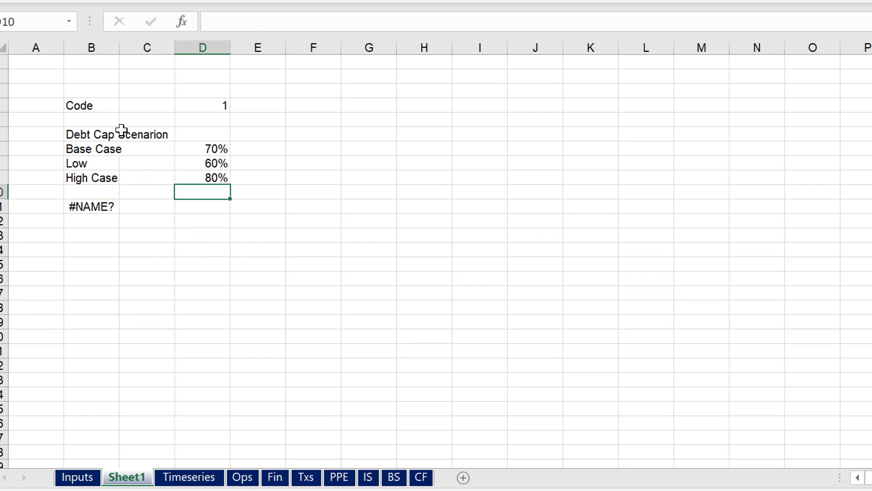
Link D11, two rows below the High Case value, to the Base Case percentage with the formula =D7
key("Down")
key("Down")
key("Up")
type("=")
key("Up")
key("Up")
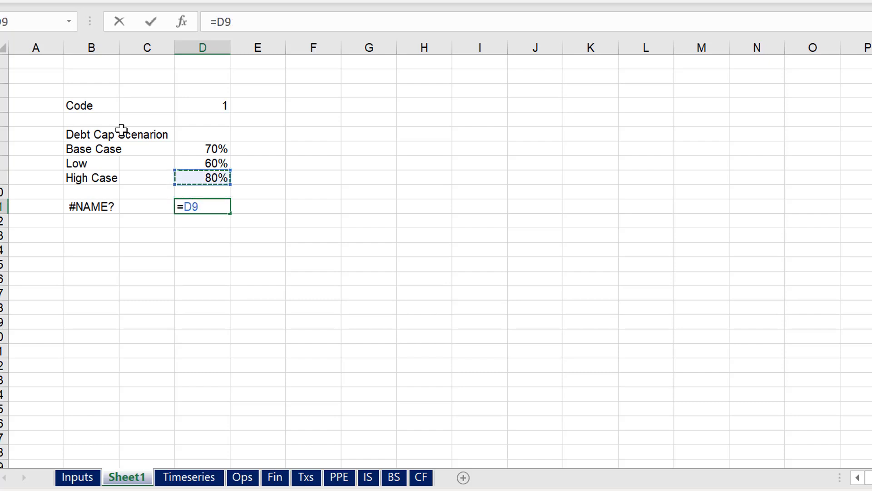
key("Up")
key("Up")
key("Return")
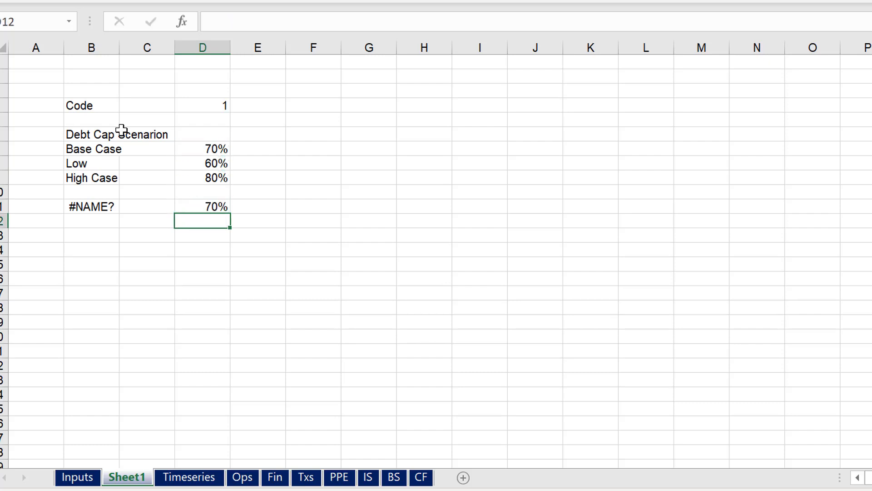
Link the Debt share in M102 of the Inputs sheet, under Capitalization Structure, to D11 on Sheet1
key("Up")
key("ctrl+Page_Up")
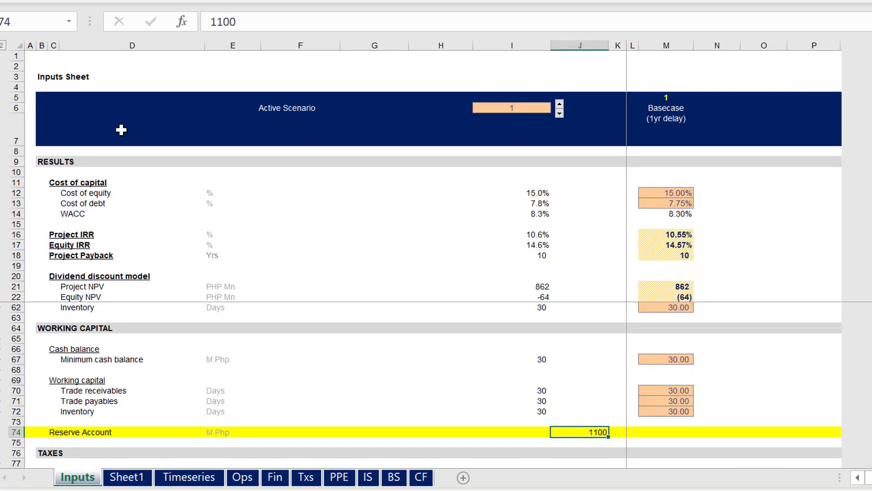
left_click(561, 369)
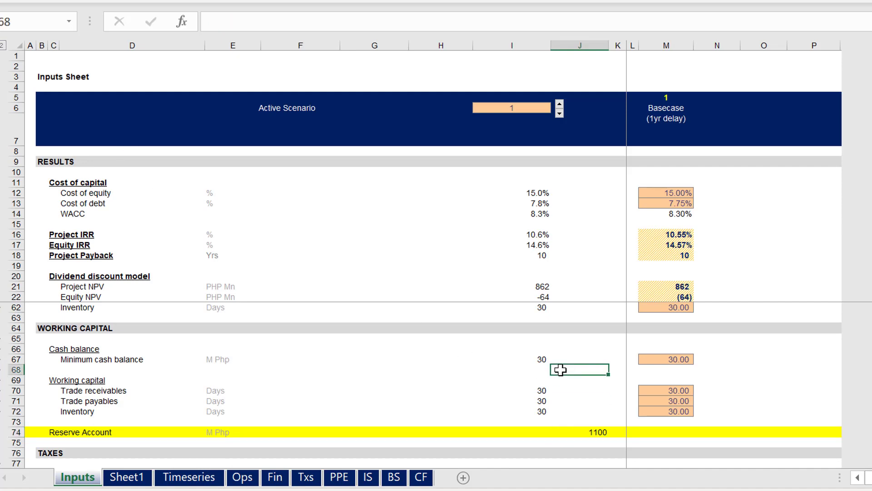
key("Page_Down")
key("Page_Down")
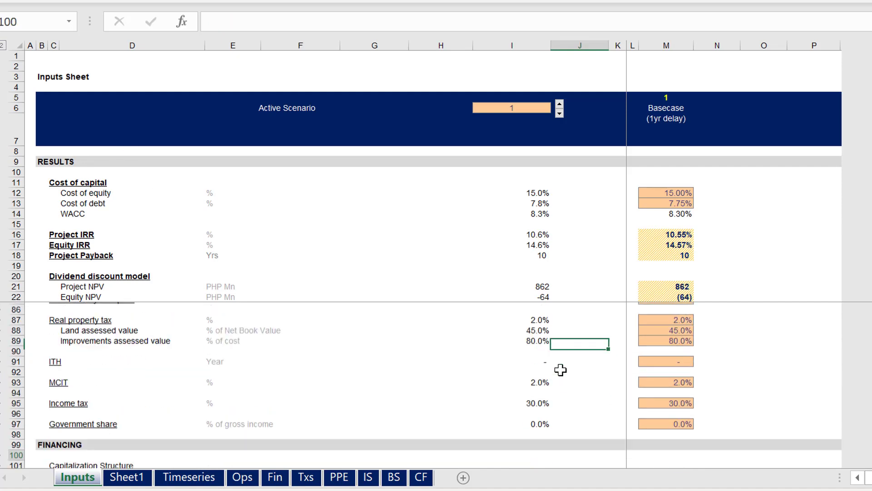
key("Down")
key("Down")
key("Right")
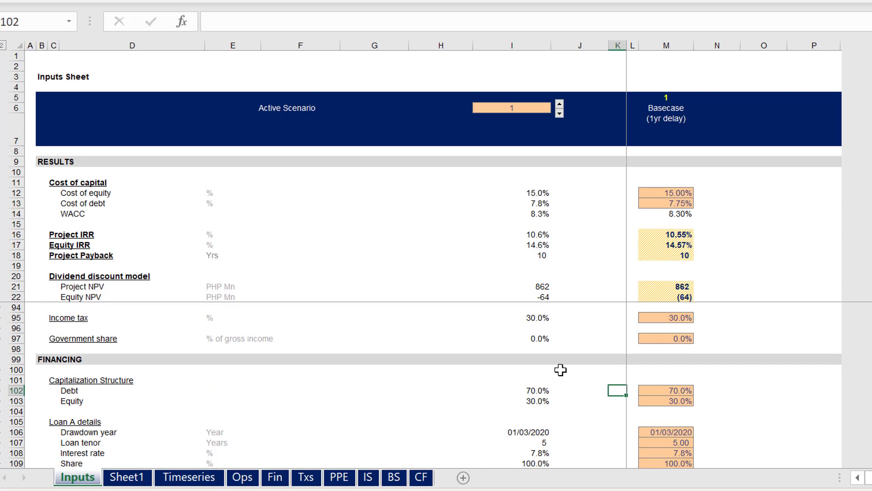
key("Right")
key("Down")
key("Right")
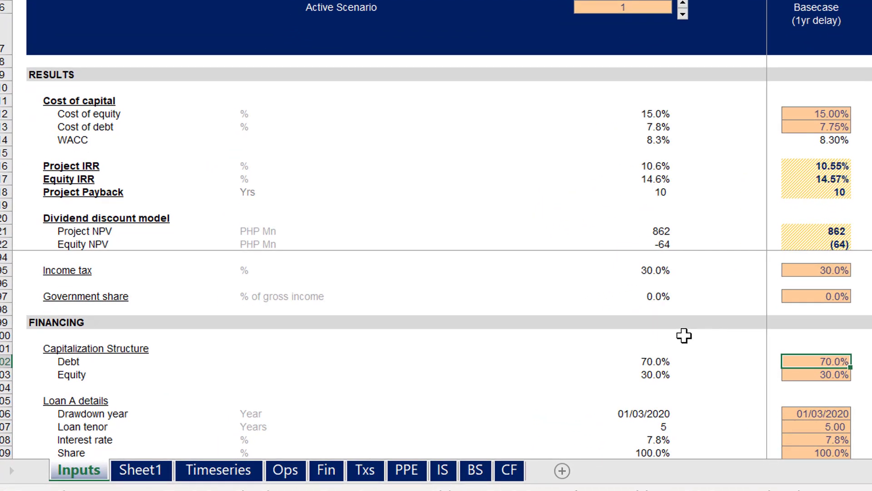
key("Up")
key("Down")
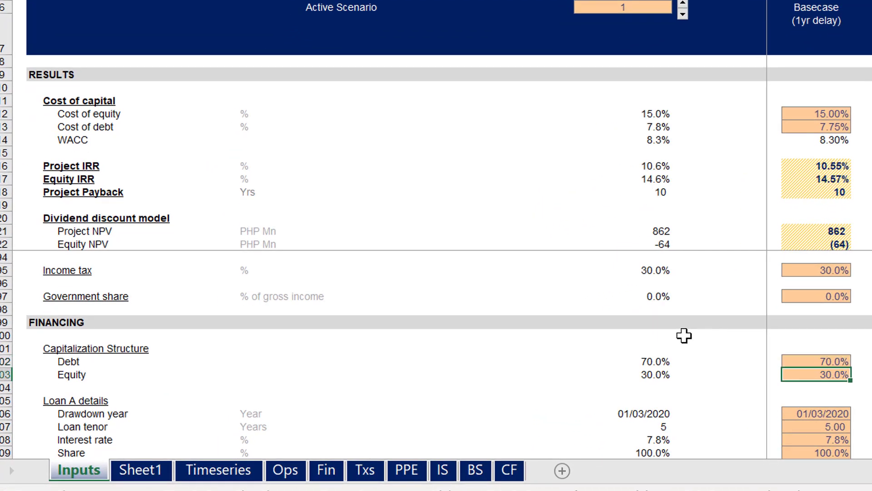
key("Up")
key("Down")
key("Up")
type("=")
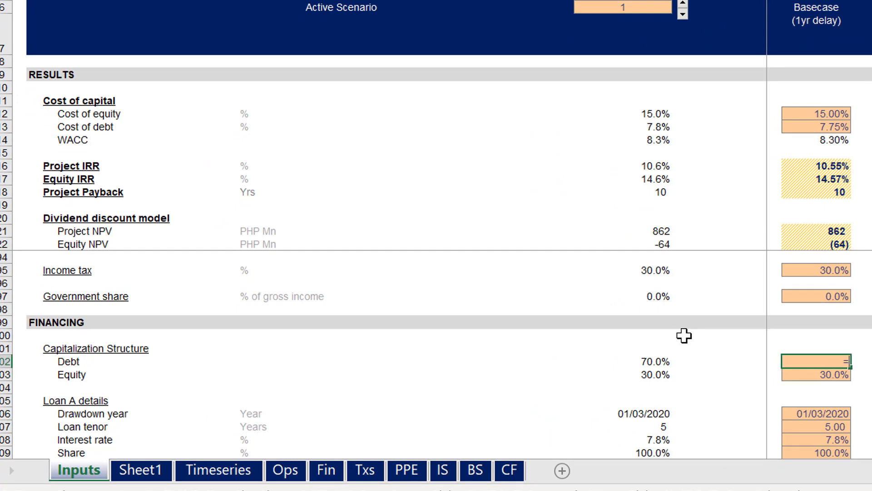
key("ctrl+Page_Down")
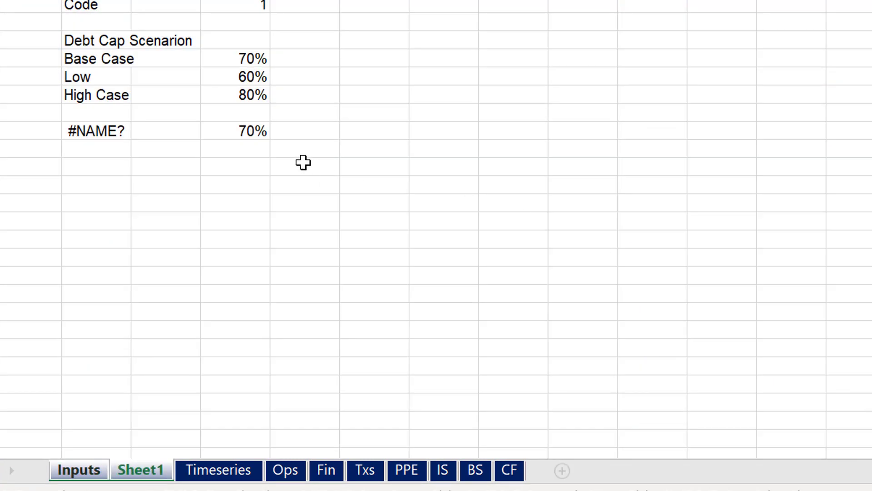
left_click(253, 130)
key("Return")
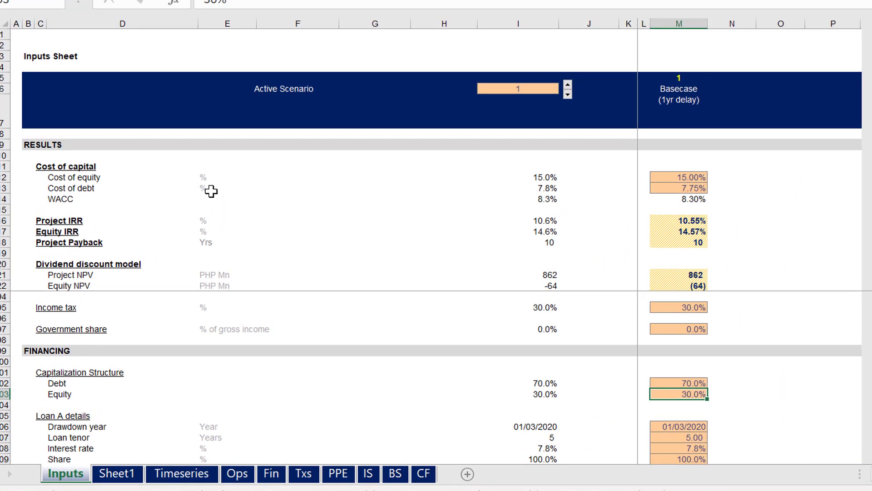
Replace the content of B11 on Sheet1 with =INDEX(B7:B9,D4) to return the scenario label for the code
key("ctrl+Page_Down")
key("Left")
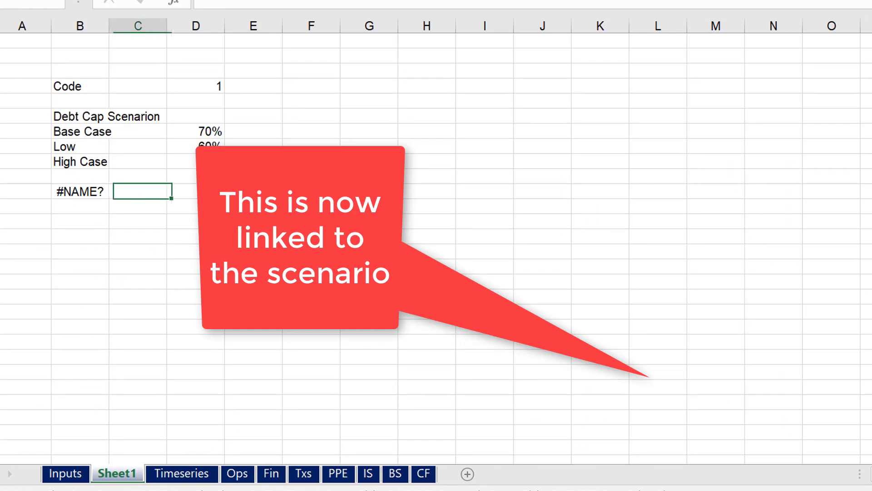
key("Left")
type("=in")
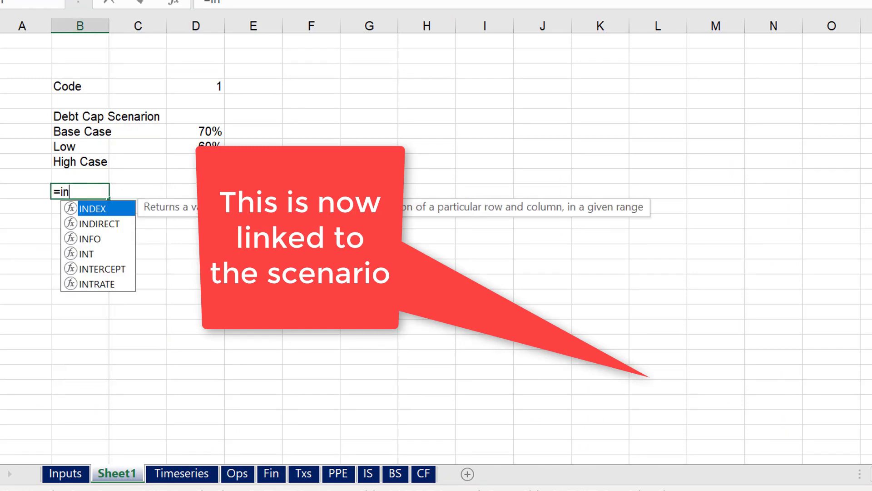
key("Tab")
key("Up")
key("Up")
key("Up")
key("Up")
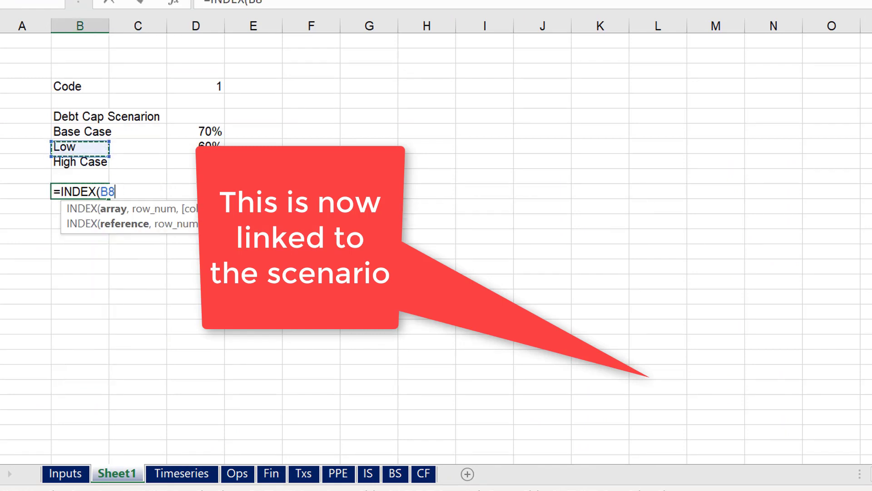
key("shift+Down")
key("shift+Down")
type(",")
key("Up")
key("Up")
key("Up")
key("Up")
key("Up")
key("Up")
key("Up")
key("Up")
key("Up")
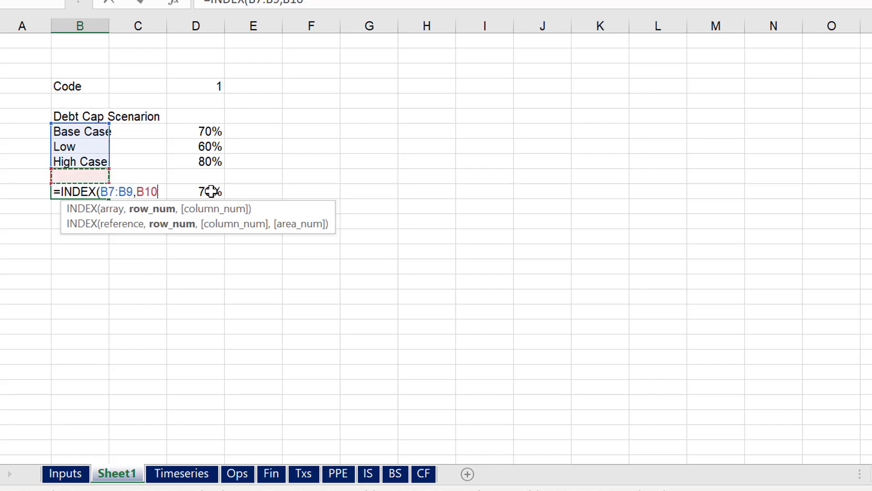
key("Down")
key("Down")
key("Right")
key("Right")
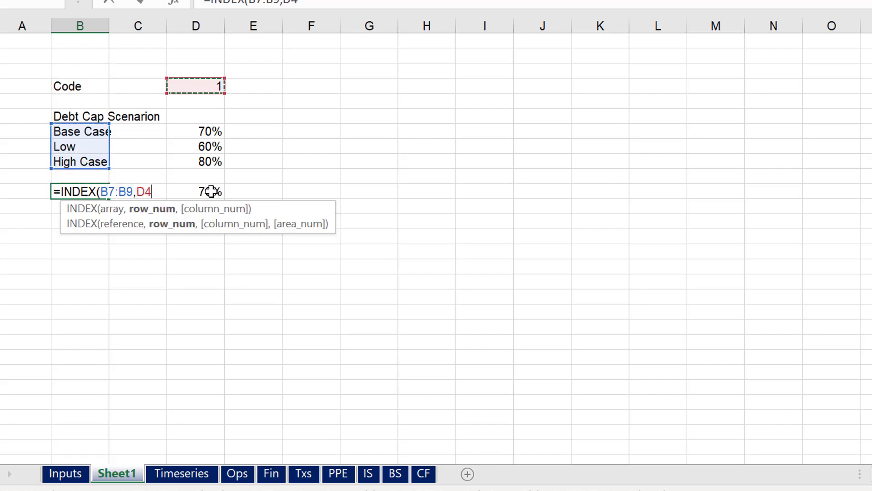
type(")")
key("ctrl+Return")
Fill the INDEX formula from B11 across C11 and D11 without locking the code reference
key("shift+Right")
key("shift+Right")
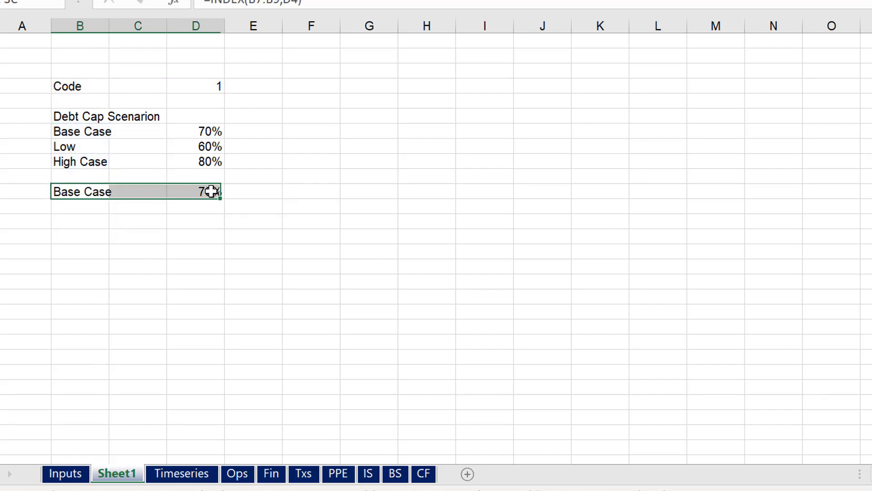
key("ctrl+r")
key("Right")
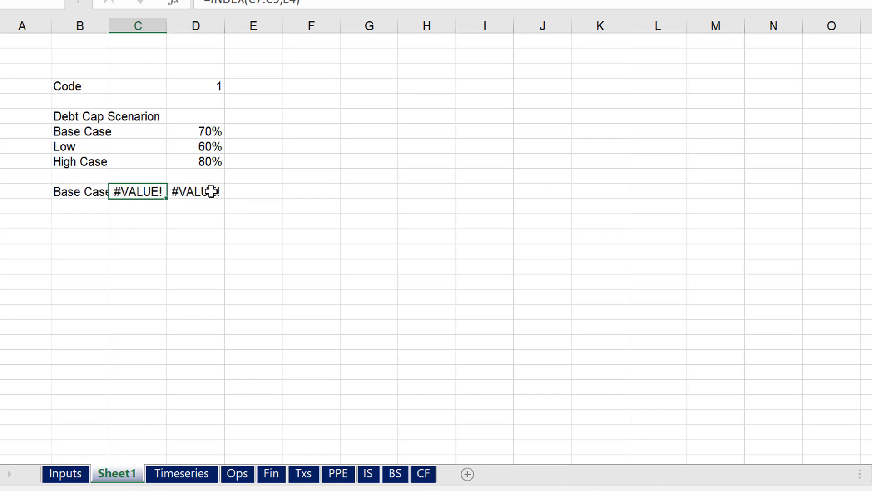
key("Right")
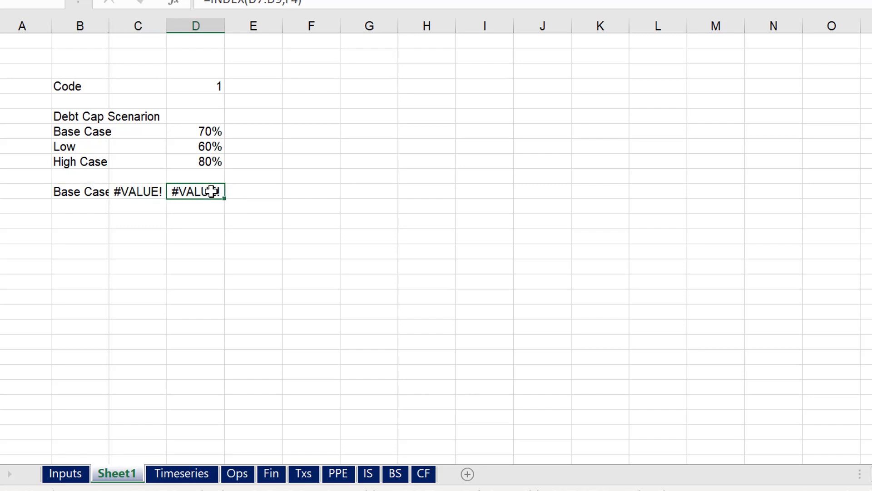
Examine the results on the Inputs sheet and the financing and cash lines on the CF sheet for errors
key("ctrl+Page_Up")
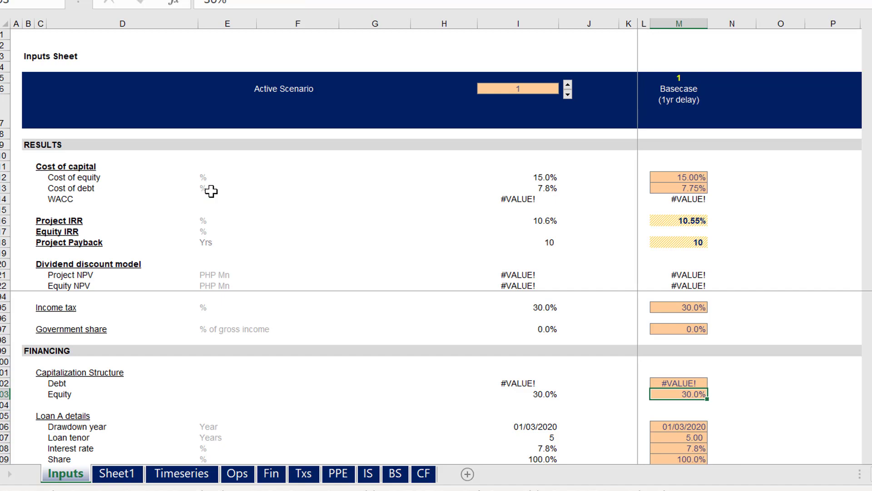
key("ctrl+Page_Down")
key("ctrl+Page_Down")
key("ctrl+Page_Down")
key("ctrl+Page_Down")
key("ctrl+Page_Down")
key("ctrl+Page_Down")
key("ctrl+Page_Down")
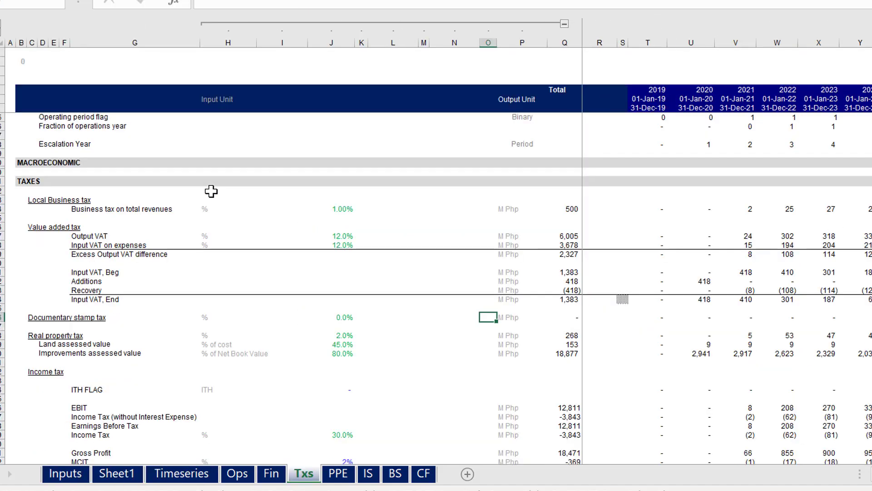
key("ctrl+Page_Down")
key("ctrl+Page_Down")
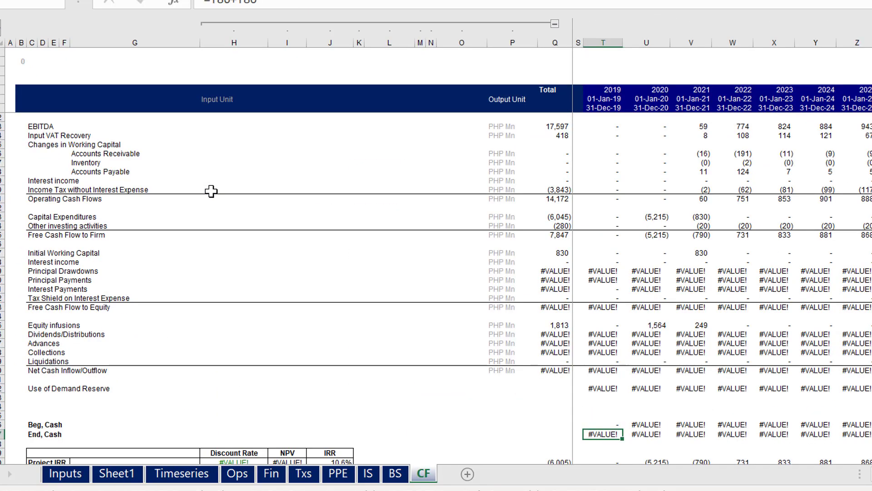
key("ctrl+Page_Up")
key("ctrl+Page_Up")
key("ctrl+Page_Up")
key("ctrl+Page_Up")
key("ctrl+Page_Up")
key("ctrl+Page_Up")
key("ctrl+Page_Up")
key("ctrl+Page_Up")
key("ctrl+Page_Up")
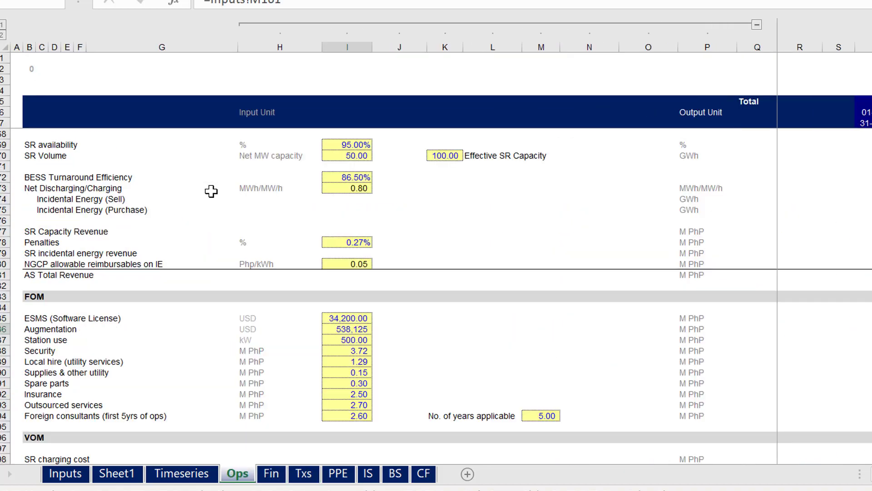
Undo the INDEX formula fill on Sheet1 and return to the Inputs sheet to check the model results
key("ctrl+Page_Down")
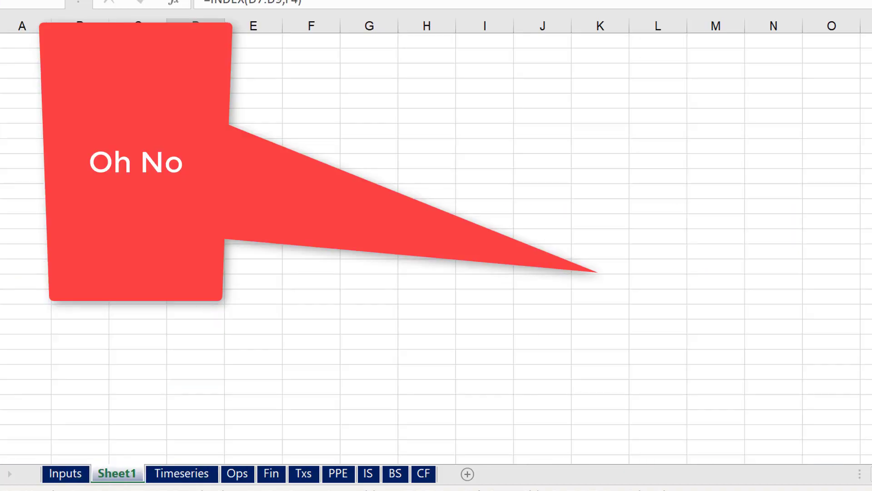
key("ctrl+z")
key("ctrl+z")
key("ctrl+z")
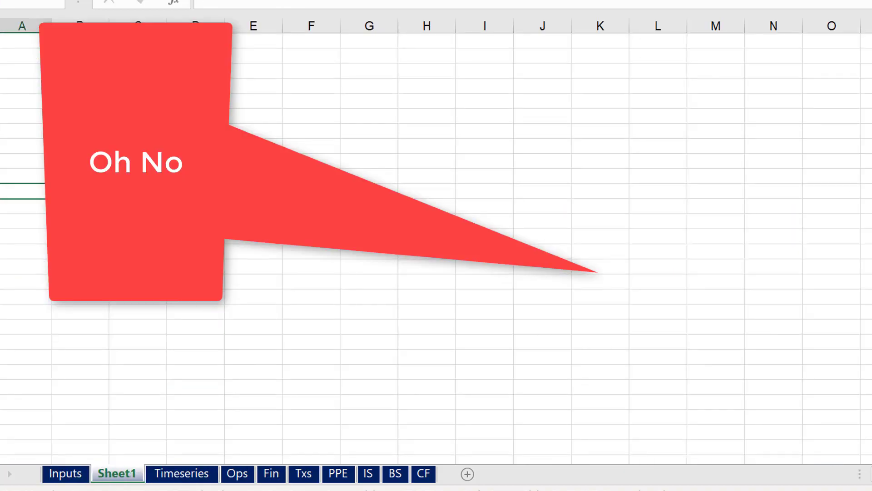
key("ctrl+Page_Up")
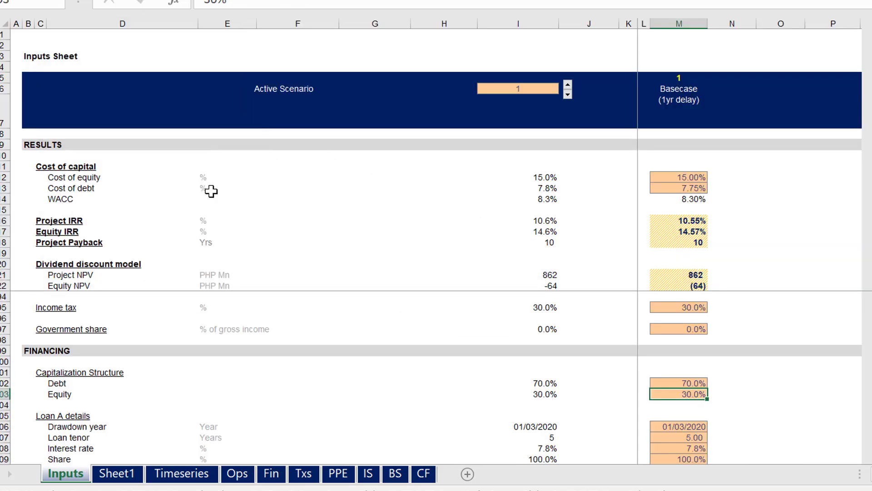
Examine the dividends, advances, collections and cash balance rows on the CF sheet for errors after the undo
key("ctrl+Page_Down")
key("ctrl+Page_Down")
key("ctrl+Page_Down")
key("ctrl+Page_Down")
key("ctrl+Page_Down")
key("ctrl+Page_Down")
key("ctrl+Page_Down")
key("ctrl+Page_Down")
key("ctrl+Page_Down")
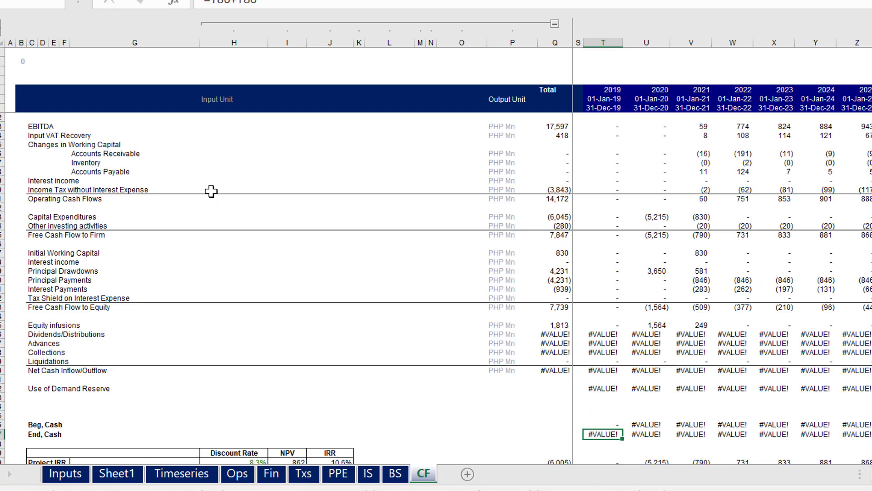
key("Page_Down")
key("Page_Up")
key("Down")
key("Down")
key("Down")
key("Down")
key("Down")
key("Down")
key("Down")
key("Down")
key("Down")
key("Down")
key("Down")
key("Down")
key("Down")
key("Down")
key("Down")
key("Down")
key("Down")
key("Down")
key("Down")
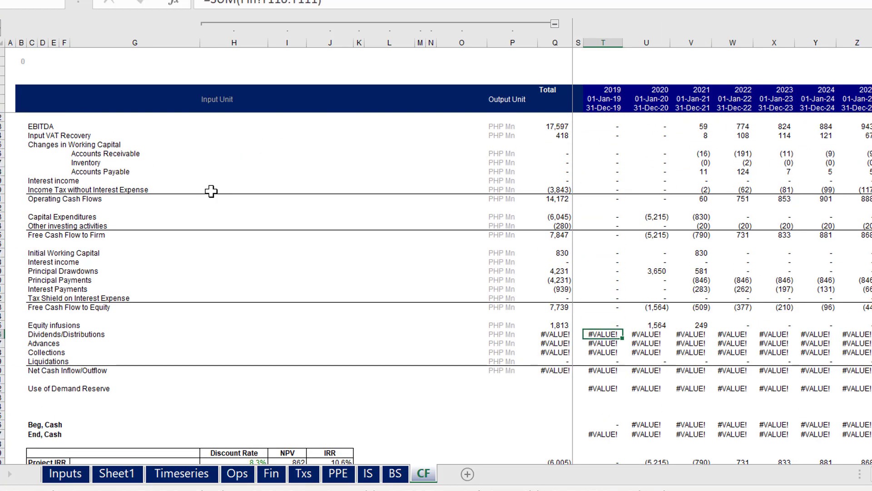
key("Up")
key("Up")
key("Up")
key("Up")
key("Up")
key("Up")
key("Up")
key("Up")
key("Up")
key("Up")
key("Up")
key("Up")
key("Up")
key("Up")
key("Up")
key("Up")
key("Up")
key("Up")
key("Up")
key("Up")
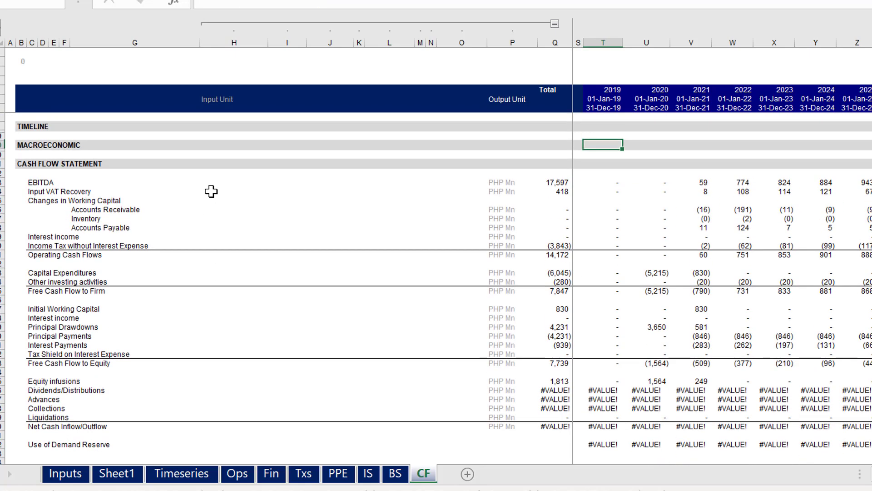
key("Down")
key("Down")
key("Down")
key("Down")
key("Down")
key("Down")
key("Down")
key("Down")
key("Down")
key("Down")
key("Down")
key("Down")
key("Down")
key("Down")
key("Down")
key("Down")
key("Down")
key("Down")
key("Down")
key("Down")
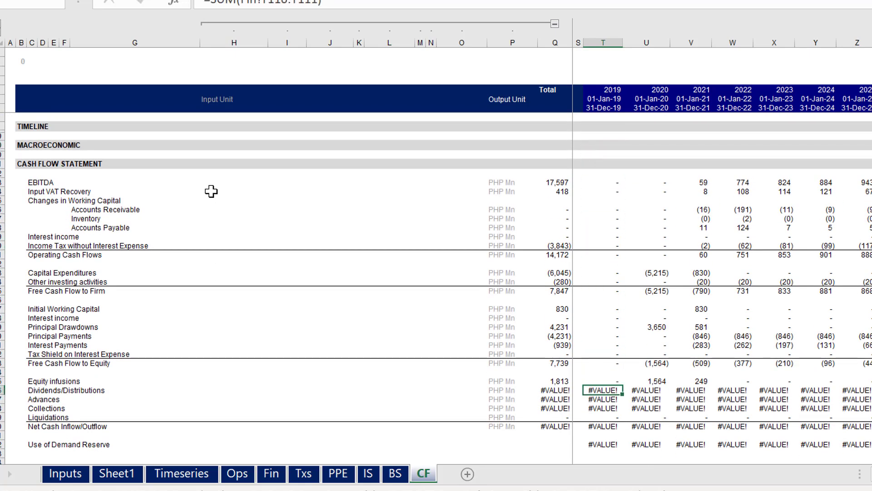
Check the debt share on the Inputs sheet against its source cell D11 on Sheet1
key("ctrl+Page_Up")
key("ctrl+Page_Up")
key("ctrl+Page_Up")
key("ctrl+Page_Up")
key("ctrl+Page_Up")
key("ctrl+Page_Up")
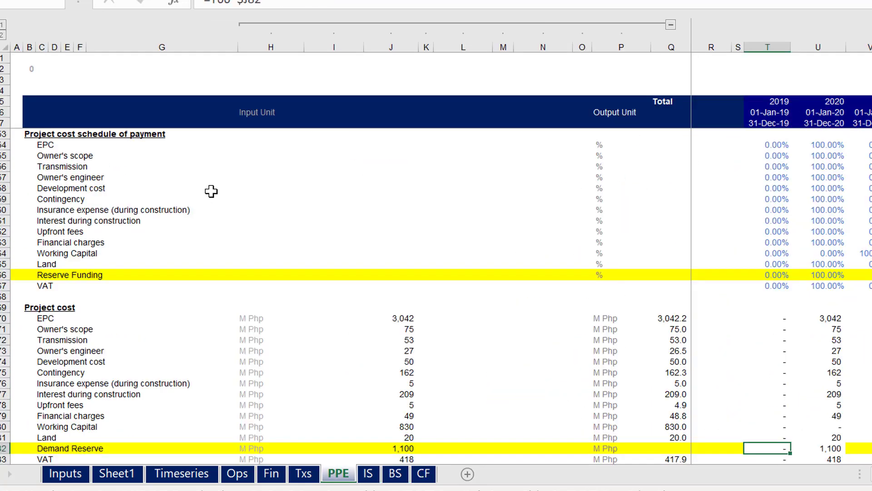
key("ctrl+Page_Up")
key("ctrl+Page_Up")
key("ctrl+Page_Up")
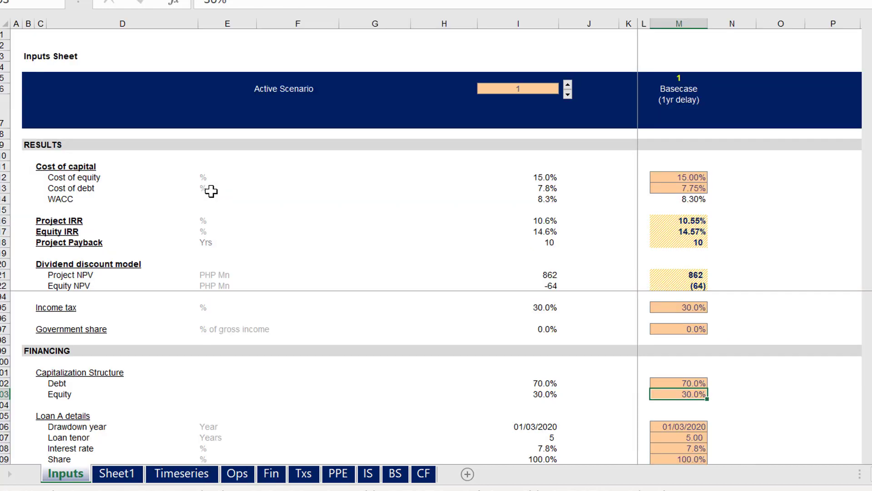
key("ctrl+Page_Down")
key("Right")
key("Right")
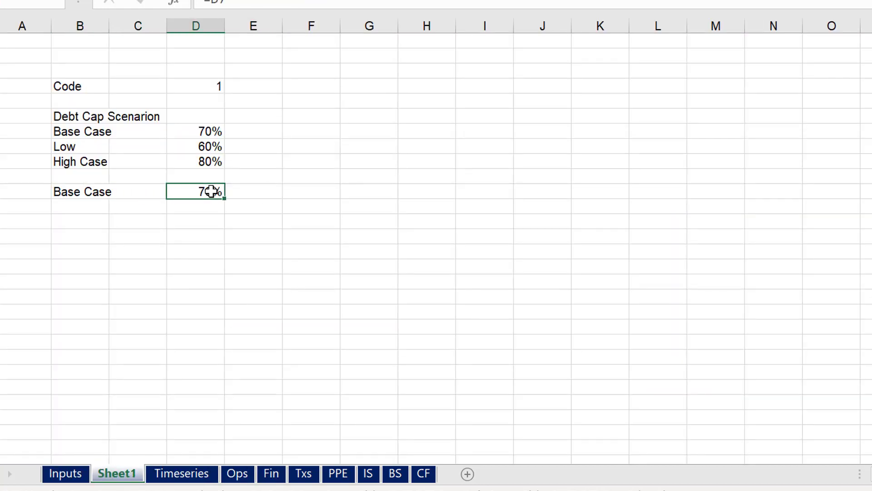
key("ctrl+Page_Up")
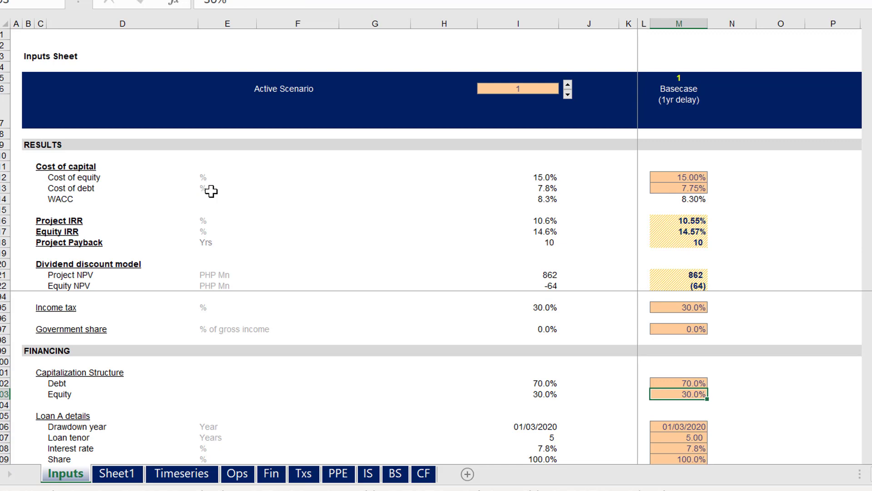
key("Up")
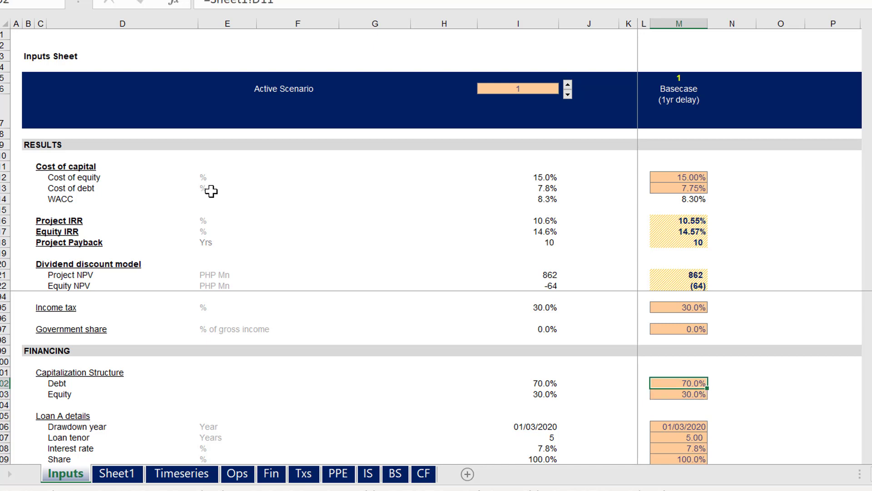
key("ctrl+bracketleft")
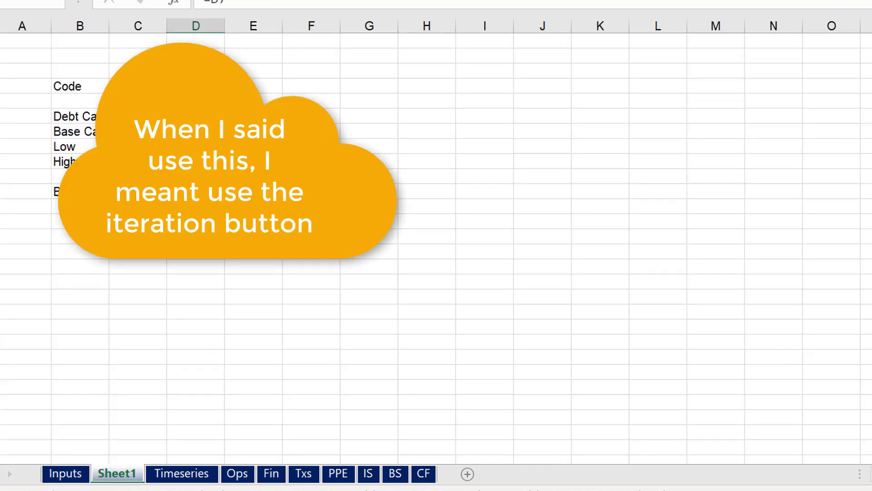
Plant a division error by replacing the formula in D11 on Sheet1 with =1/0
key("ctrl+Page_Down")
key("ctrl+Page_Down")
key("ctrl+Page_Down")
key("ctrl+Page_Down")
key("ctrl+Page_Up")
key("ctrl+Page_Up")
key("ctrl+Page_Up")
key("ctrl+Page_Up")
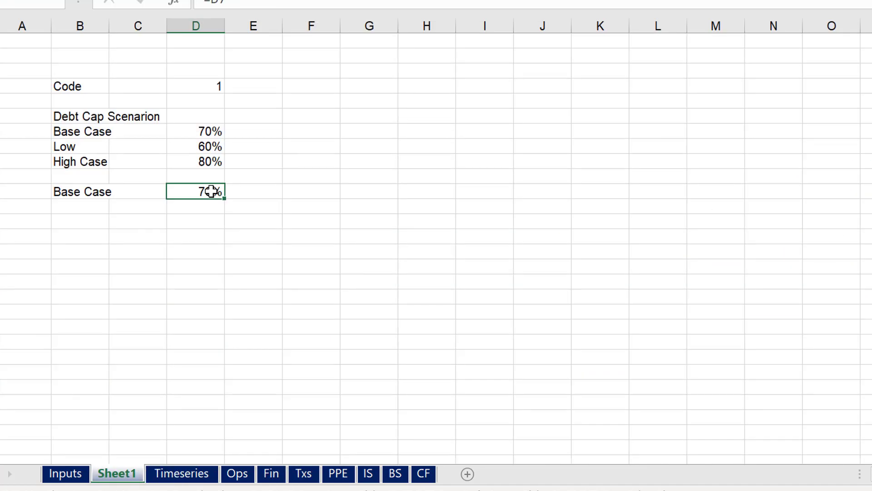
type("=1/0")
key("Return")
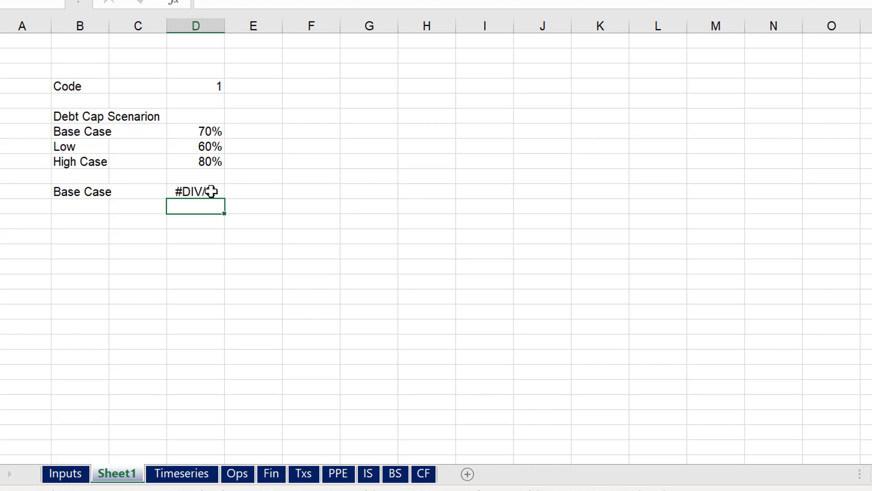
Examine the financing and dividend rows on the CF sheet to see how far the division error spreads
key("ctrl+Page_Up")
key("ctrl+Page_Down")
key("ctrl+Page_Down")
key("ctrl+Page_Down")
key("ctrl+Page_Down")
key("ctrl+Page_Down")
key("ctrl+Page_Down")
key("ctrl+Page_Down")
key("ctrl+Page_Down")
key("ctrl+Page_Down")
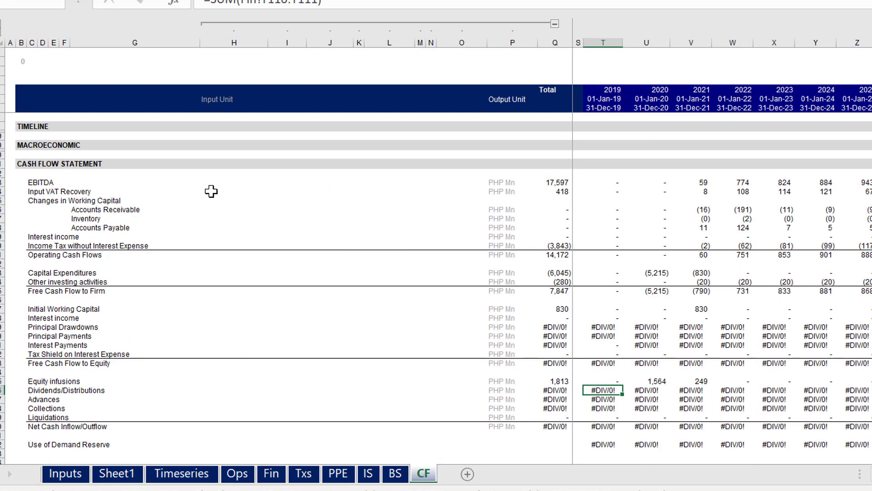
key("Right")
key("Right")
key("Right")
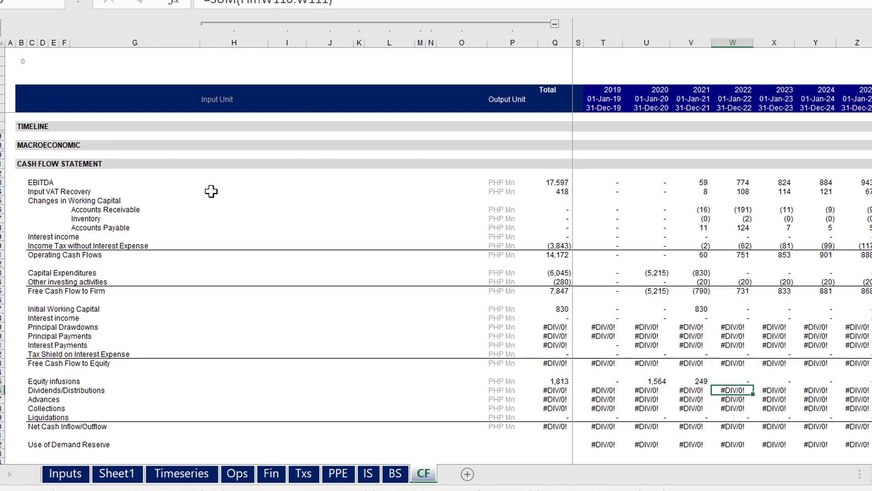
key("Page_Up")
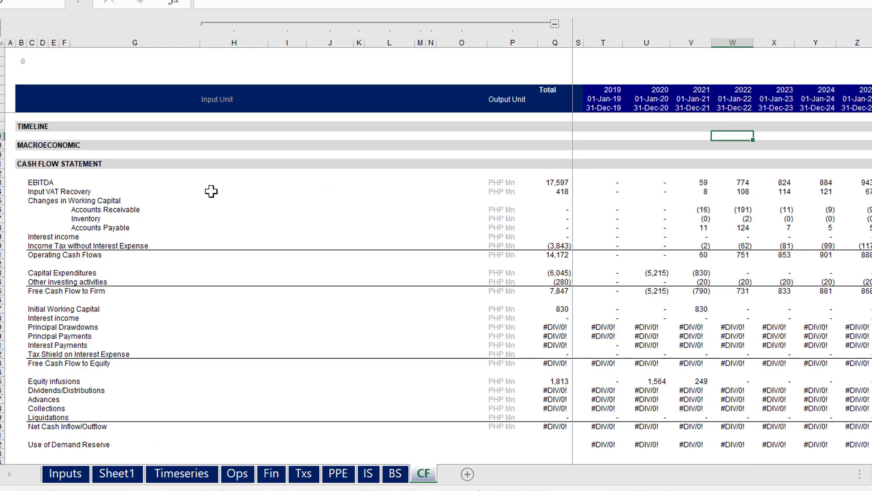
Replace the division in D11 on Sheet1 with the direct link =D9 to the scenario table
key("ctrl+Page_Up")
key("ctrl+Page_Up")
key("ctrl+Page_Up")
key("ctrl+Page_Up")
key("ctrl+Page_Up")
key("ctrl+Page_Up")
key("ctrl+Page_Up")
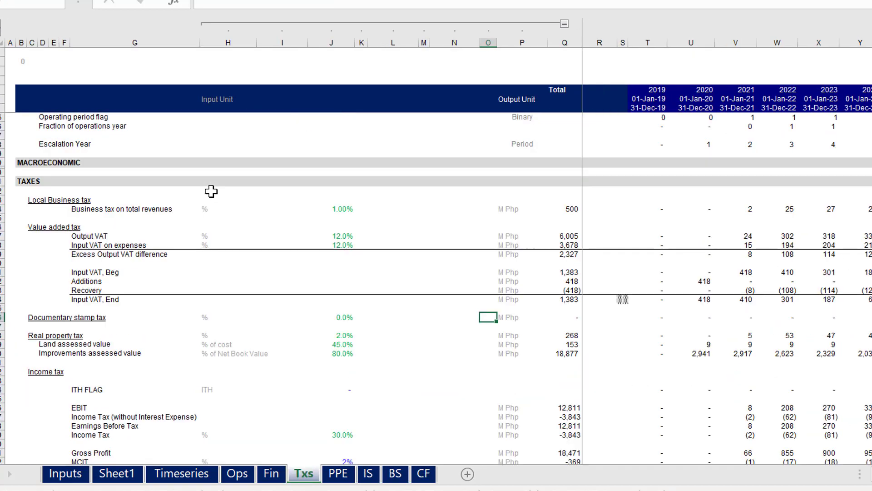
key("ctrl+Page_Up")
key("ctrl+Page_Up")
key("ctrl+Page_Down")
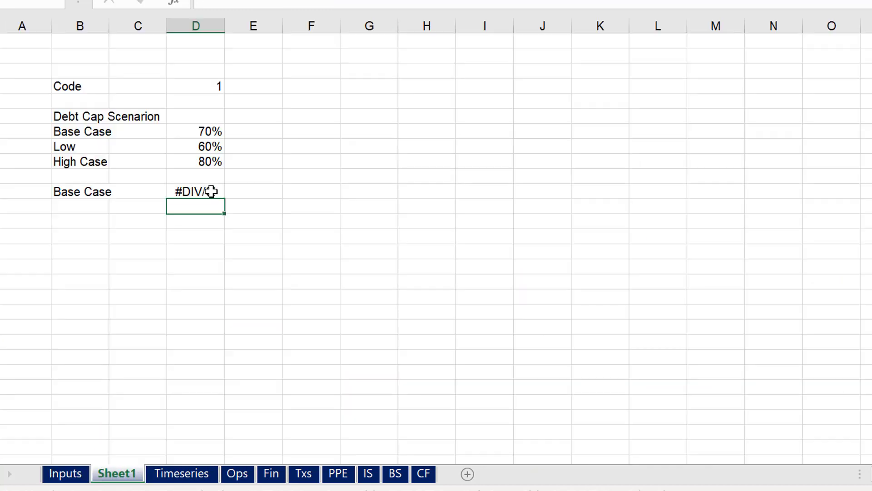
type("=")
key("Up")
key("Up")
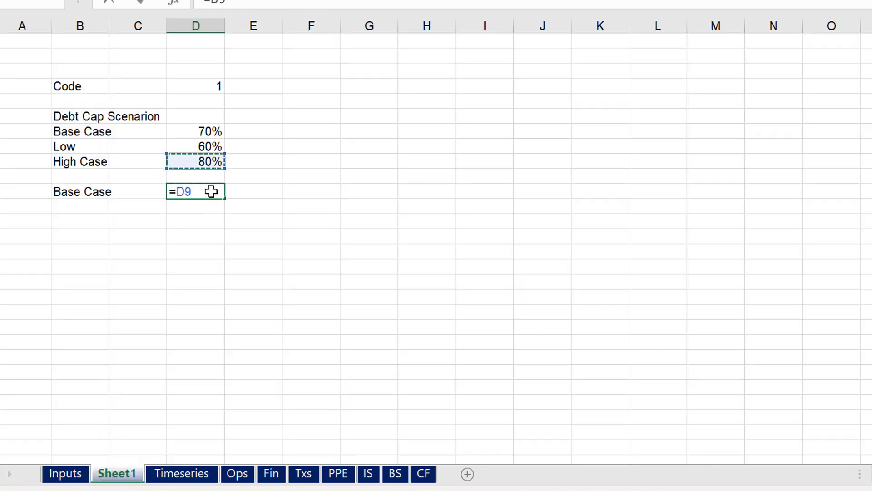
key("Return")
Check the calculation sheets following Sheet1 for errors after the D11 correction
key("ctrl+Page_Down")
key("ctrl+Page_Down")
key("ctrl+Page_Down")
key("ctrl+Page_Down")
key("ctrl+Page_Down")
key("ctrl+Page_Down")
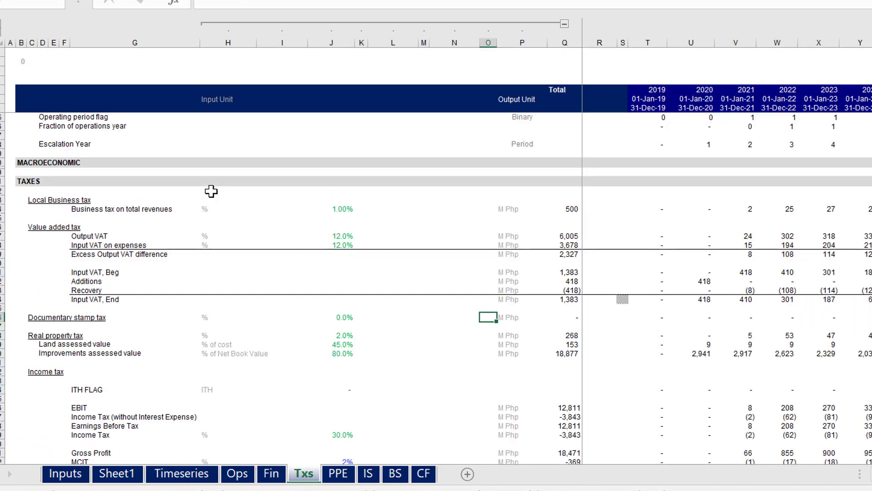
key("ctrl+Page_Up")
key("ctrl+Page_Down")
key("ctrl+Page_Down")
key("ctrl+Page_Down")
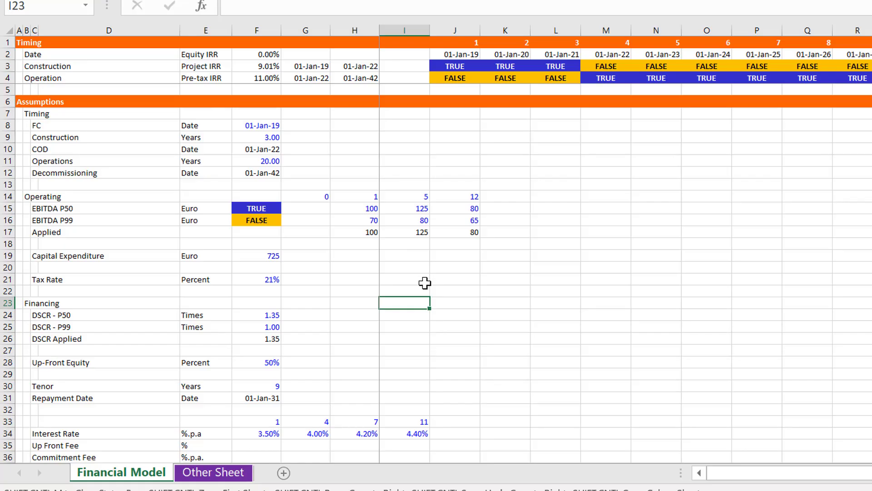
left_click(424, 283)
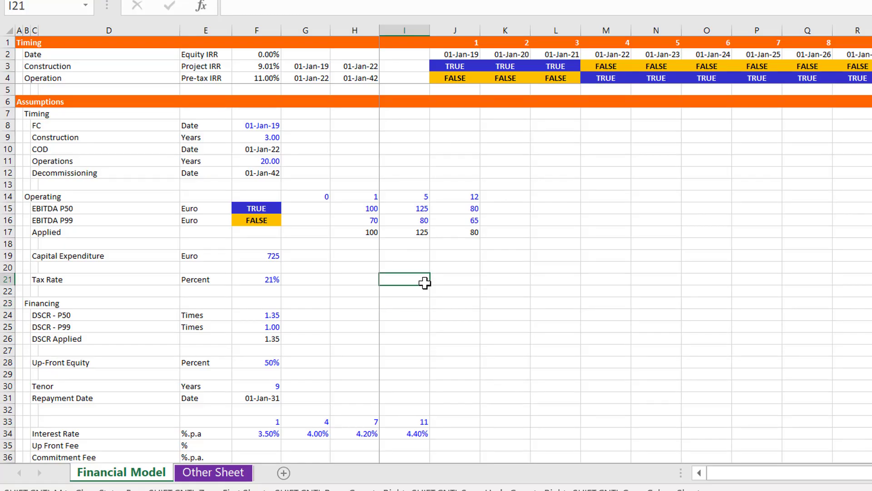
key("Left")
key("Left")
key("Left")
key("Left")
key("Left")
key("Left")
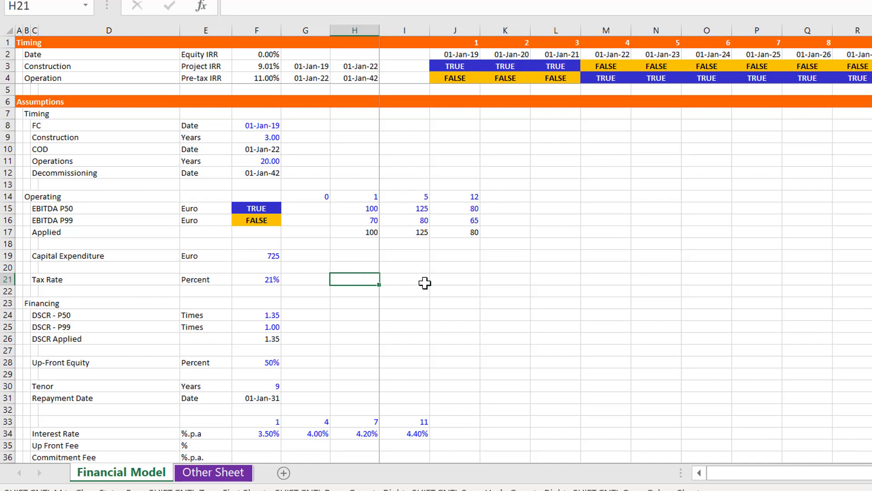
key("Left")
key("Left")
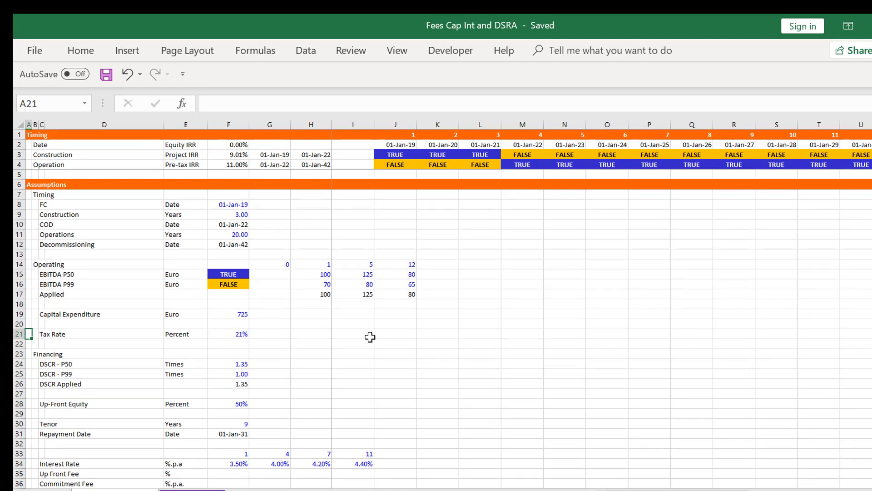
Set the loan Tenor in F30 of the Fees Cap Int and DSRA workbook to 12 years
key("Down")
key("Down")
key("Down")
key("Down")
key("Down")
key("Down")
key("Down")
key("Down")
key("Down")
key("Right")
key("Right")
key("Right")
key("Right")
key("Right")
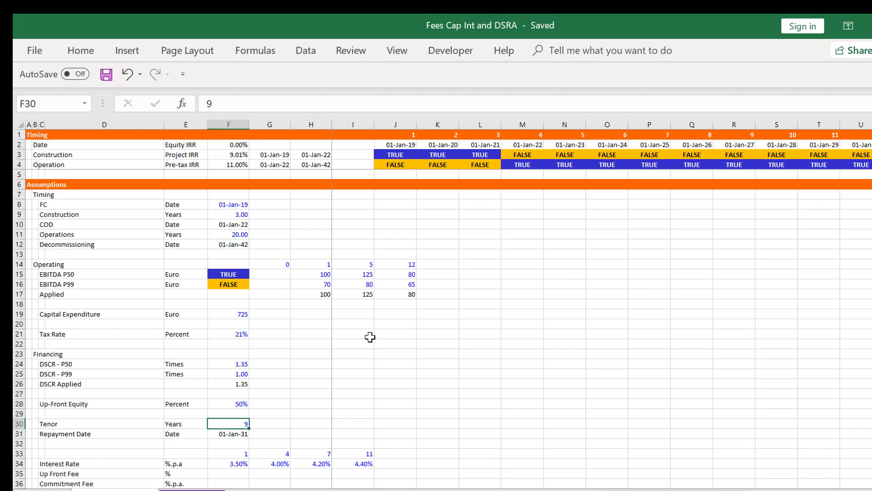
type("12")
key("Return")
key("Up")
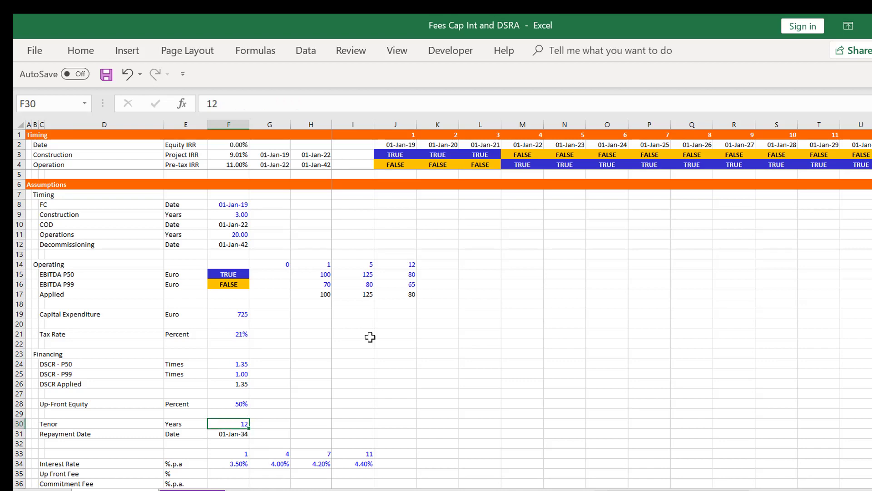
Review the repayment date and the COD and operations timing assumptions behind it
key("Down")
key("Down")
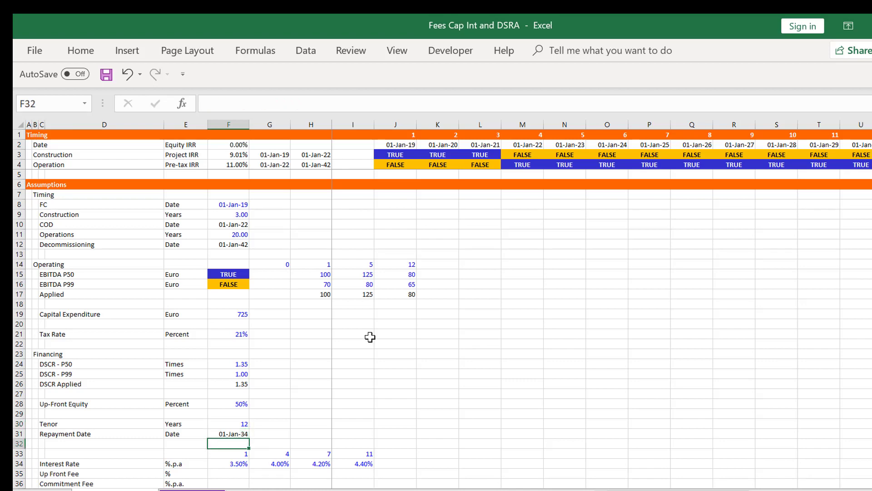
key("Up")
key("Up")
key("Up")
key("Up")
key("Up")
key("Up")
key("Up")
key("Up")
key("Up")
key("Up")
key("Up")
key("Up")
key("Up")
key("Up")
key("Up")
key("Up")
key("Up")
key("Up")
key("Up")
key("Up")
key("Down")
key("Down")
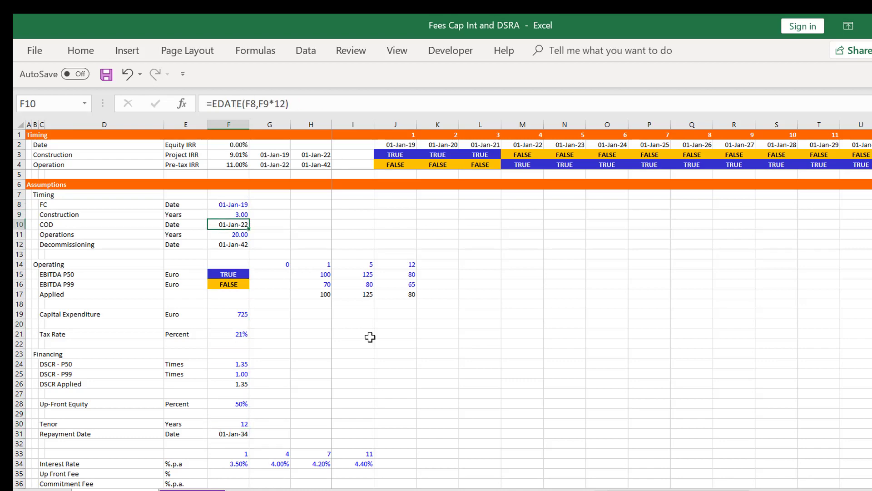
key("Down")
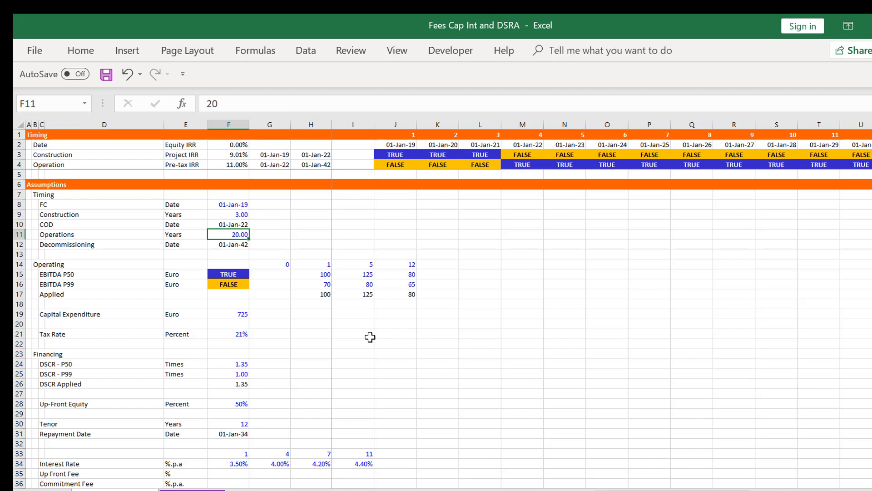
Enter an Up Front Fee of 1.5% in F35 and a Commitment Fee of 1.25% in F36
key("Down")
key("Down")
key("Down")
key("Down")
key("Down")
key("Down")
key("Down")
key("Down")
key("Down")
key("Down")
key("Down")
key("Down")
key("Down")
key("Down")
key("Down")
key("Down")
key("Down")
key("Down")
key("Down")
key("Down")
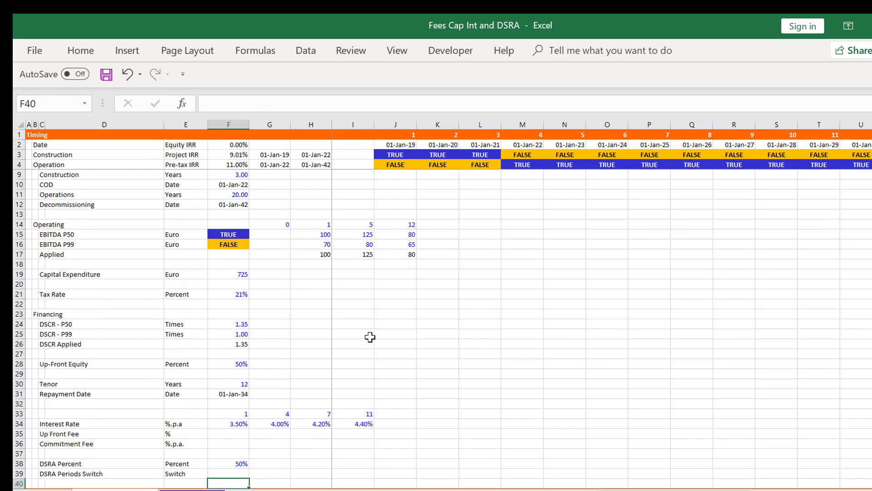
key("Up")
key("Up")
key("Up")
key("Up")
key("Up")
key("Up")
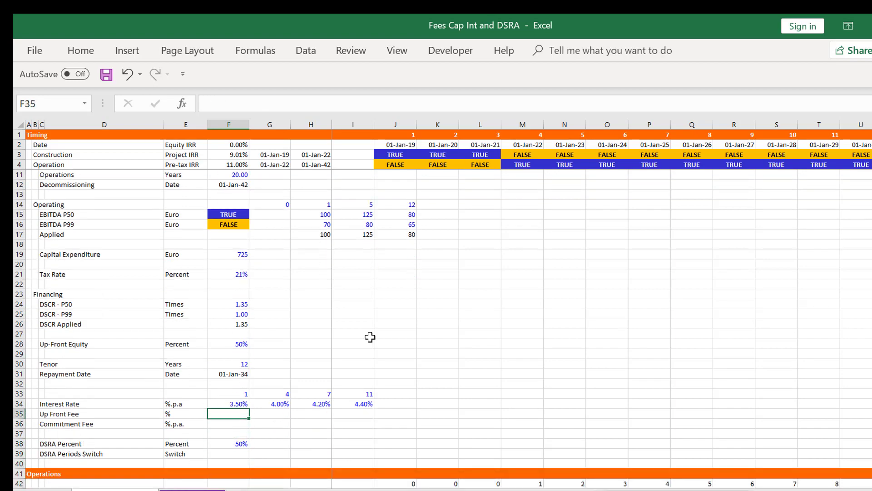
type("1.5%")
key("Return")
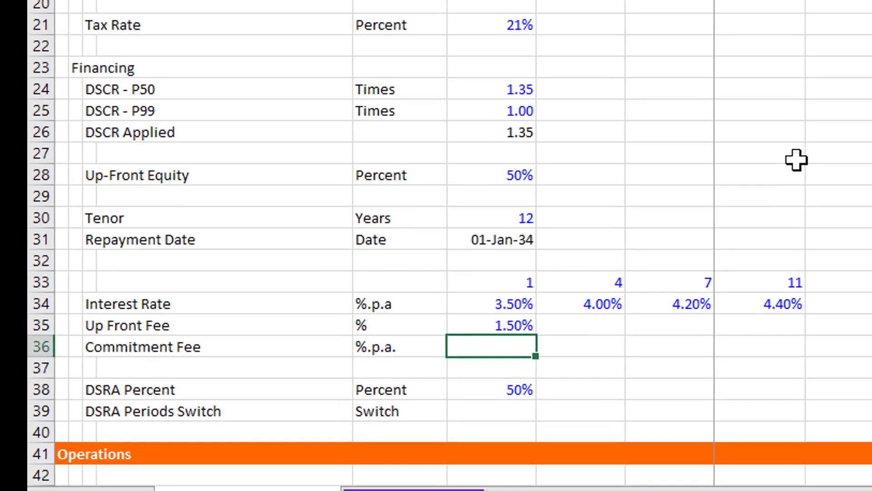
type("1.25")
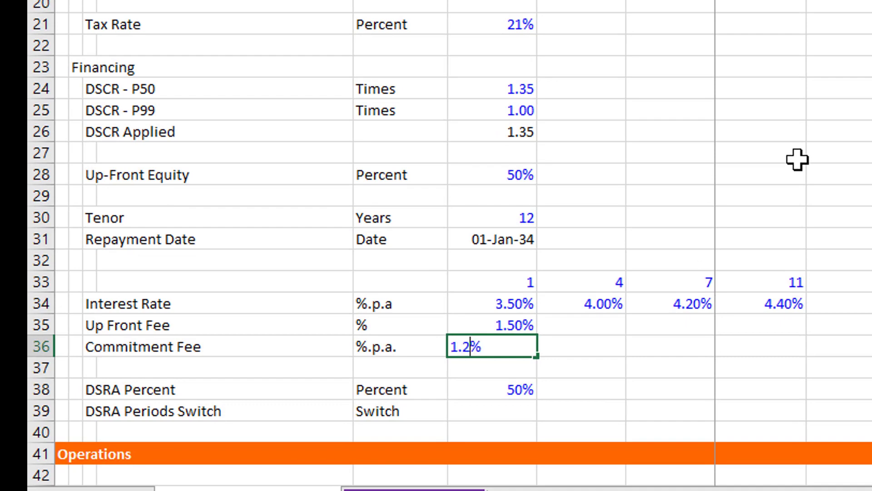
key("Return")
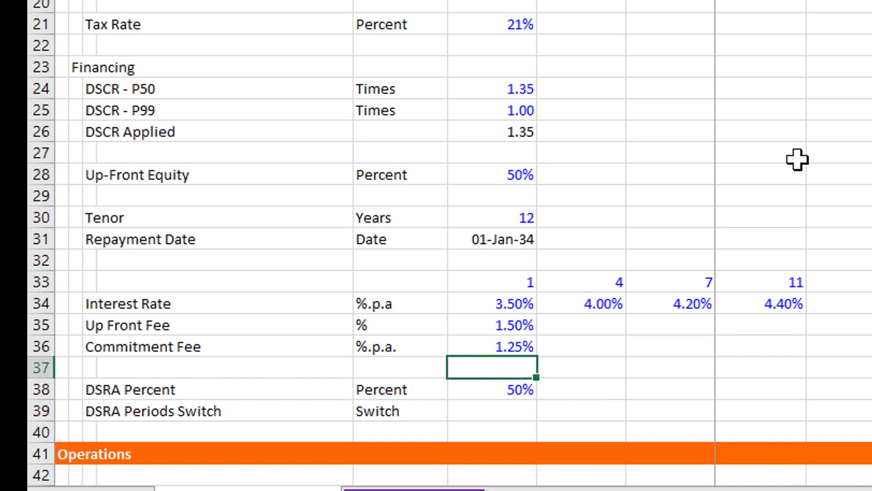
Insert two blank rows at row 37, between the Commitment Fee and DSRA Percent rows
key("Up")
key("Up")
key("Down")
key("Down")
key("shift+space")
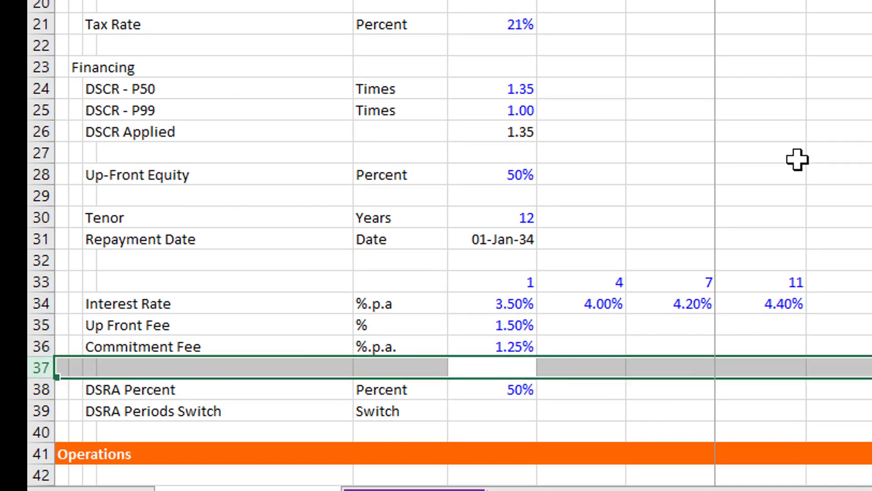
key("ctrl+shift+plus")
key("ctrl+shift+plus")
key("Down")
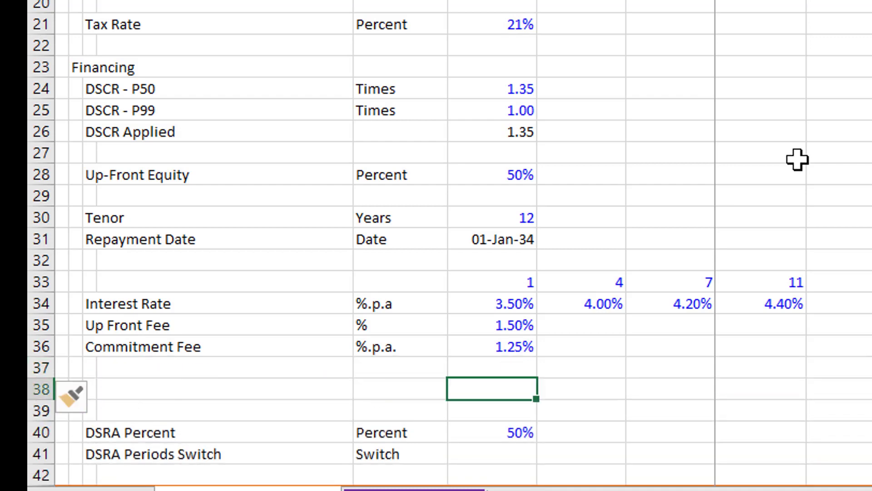
Label row 38, below the Commitment Fee, as Capitalise Interest and Fees
key("Left")
key("Left")
key("Left")
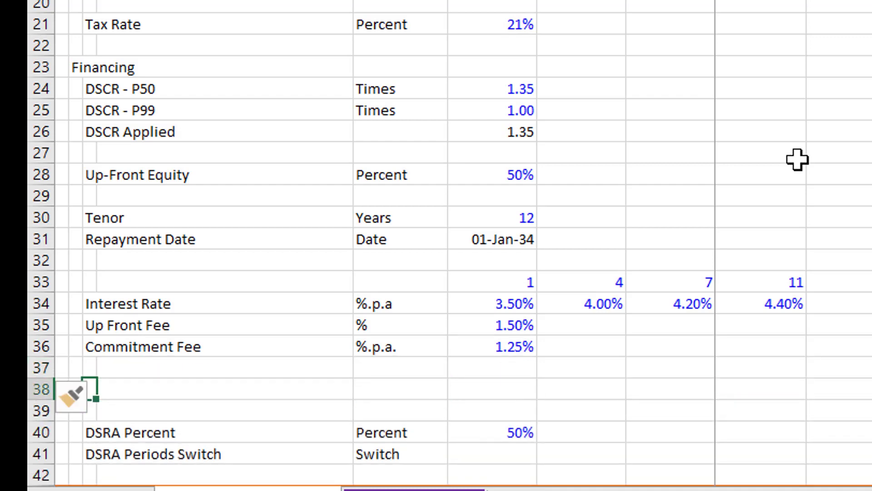
type("Capitalise ")
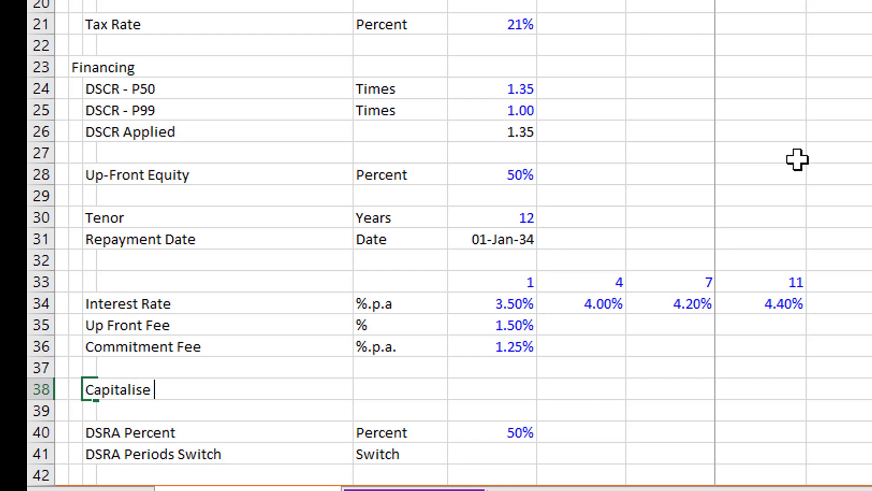
type("Interest an")
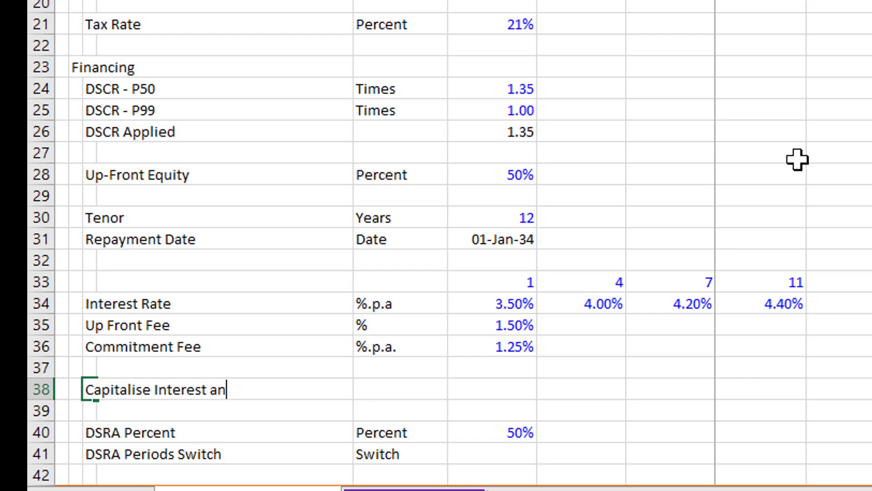
type("d Fees")
key("ctrl+Return")
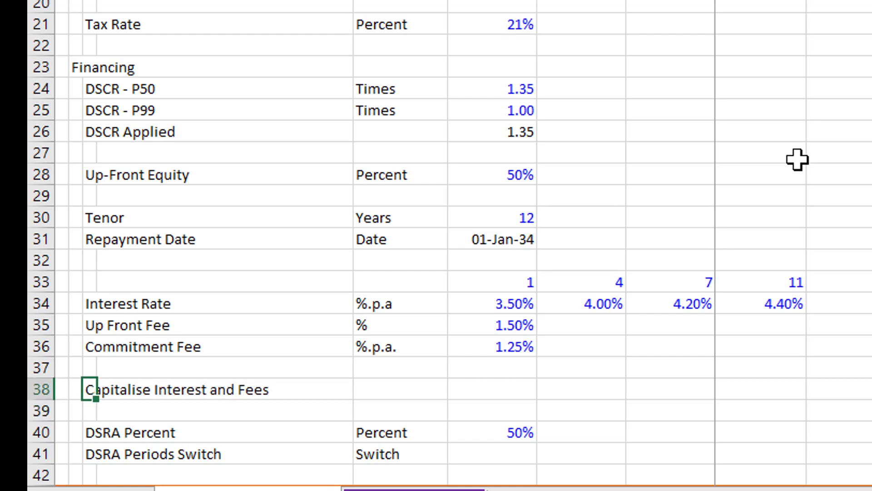
Give the Capitalise Interest and Fees row the unit Switch and set its value in F38 to TRUE
key("Right")
key("Right")
type("Sw")
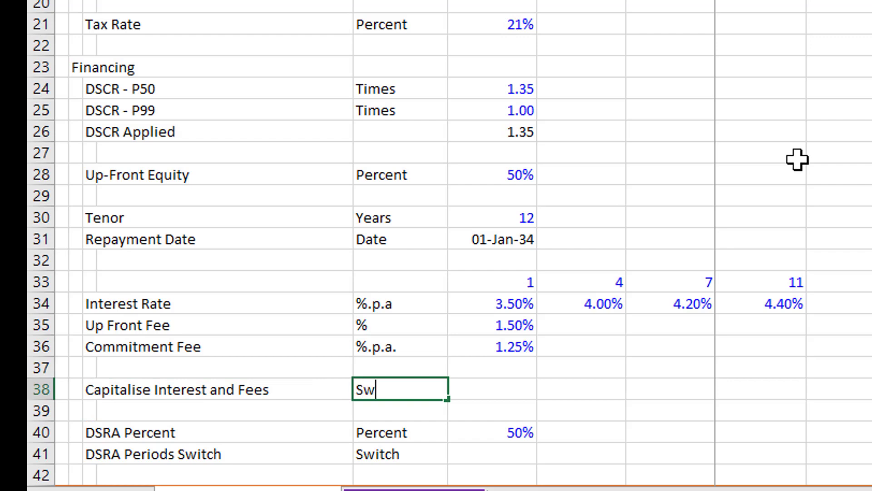
type("itch")
key("Return")
key("Up")
key("Right")
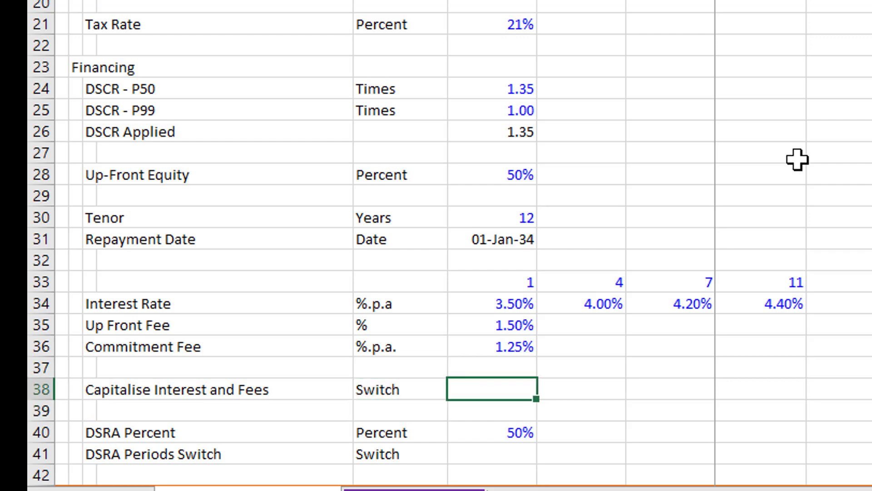
type("true")
key("Return")
key("Up")
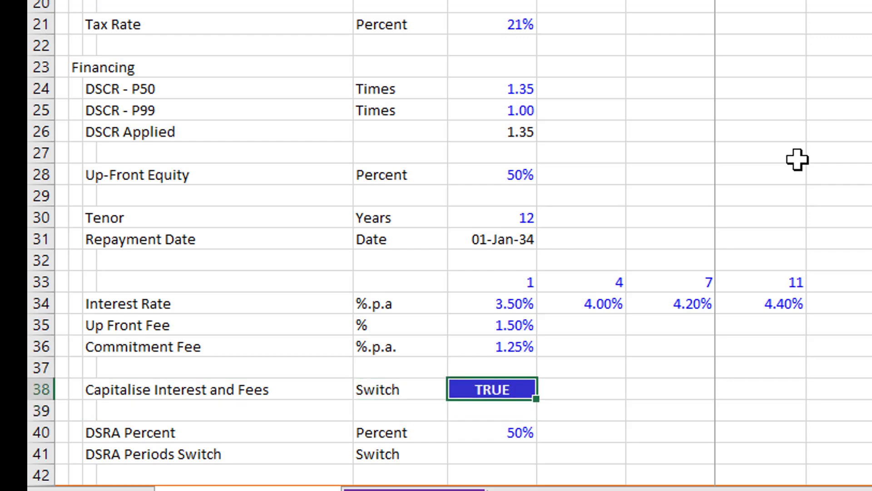
Place a check box without a caption in G38, beside the Capitalise Interest and Fees switch
key("Right")
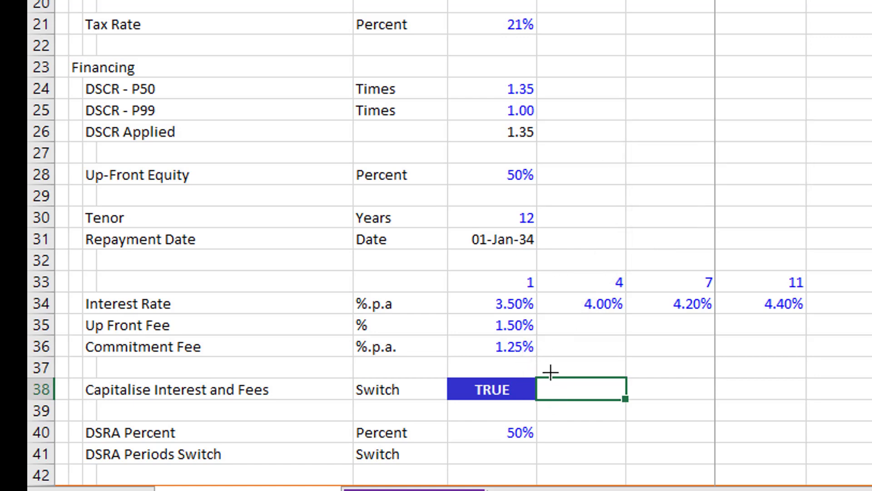
left_click_drag(551, 374, 616, 399)
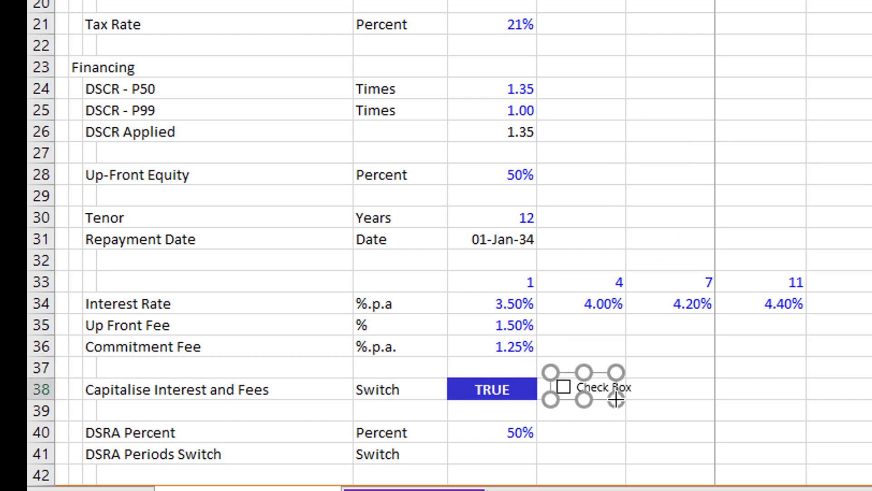
key("Escape")
Link the new check box to cell F38 on the Financial Model sheet
right_click(574, 389)
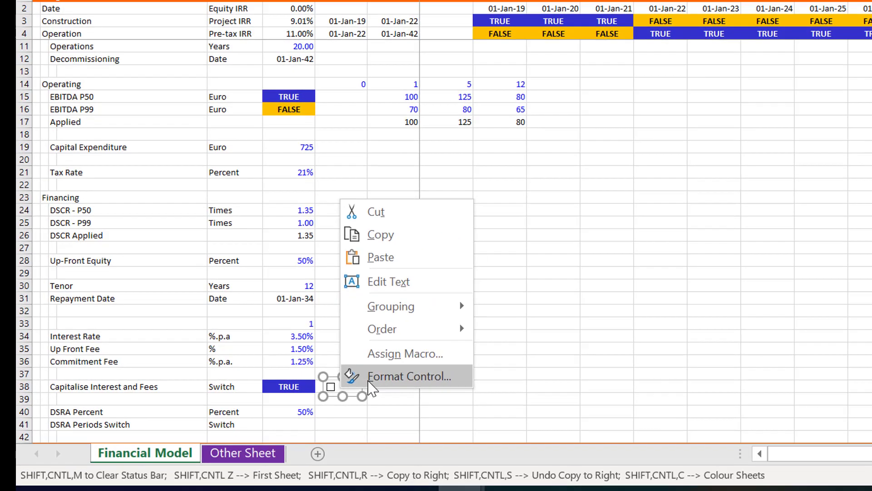
left_click(369, 382)
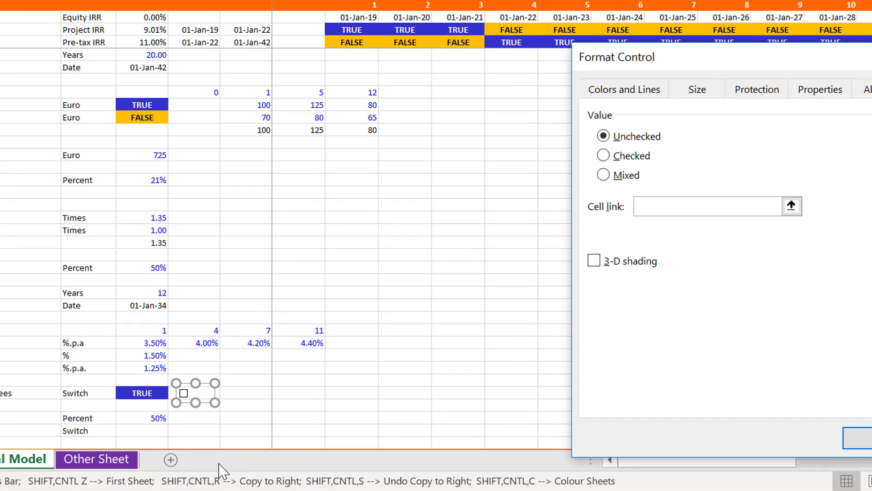
left_click(792, 206)
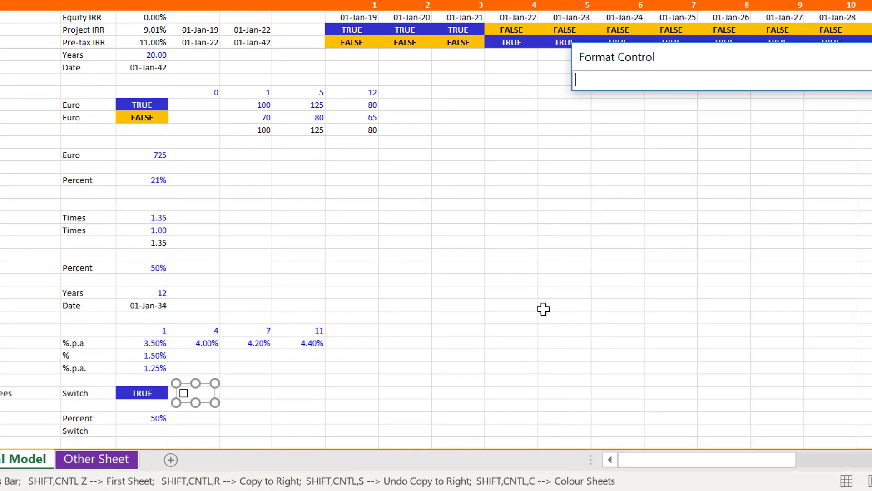
left_click(96, 459)
left_click(29, 463)
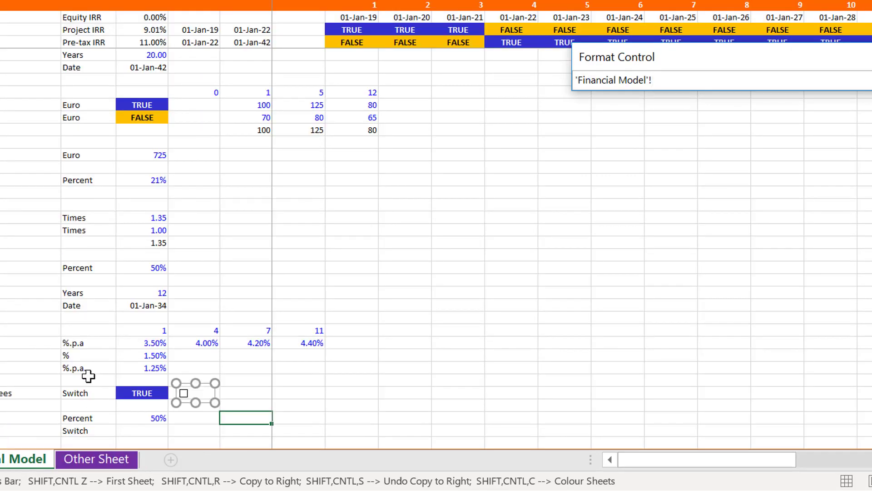
left_click(144, 393)
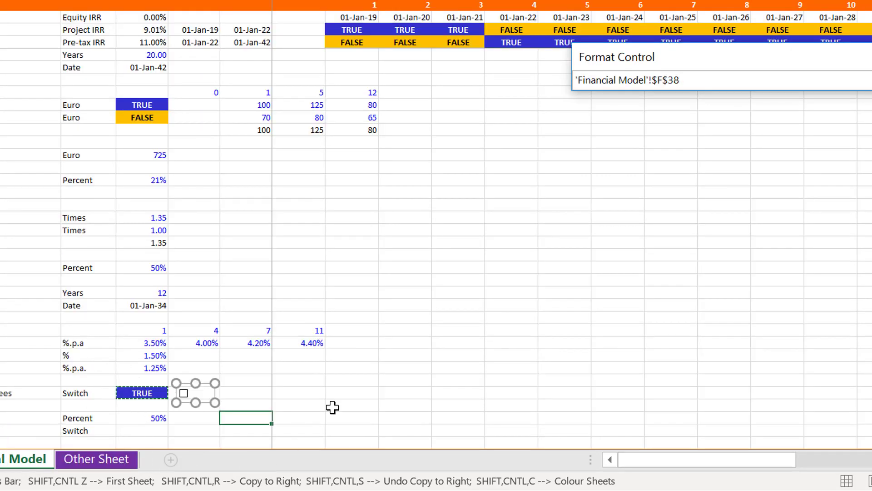
key("Return")
left_click(859, 437)
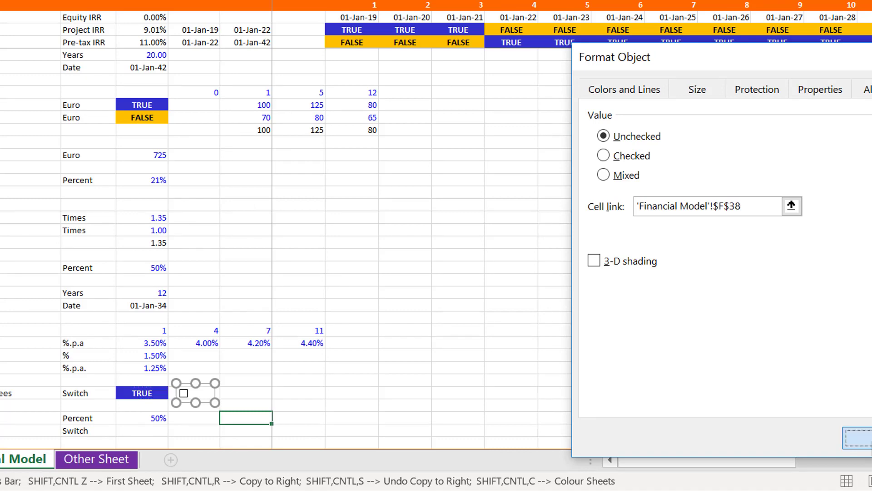
left_click(364, 382)
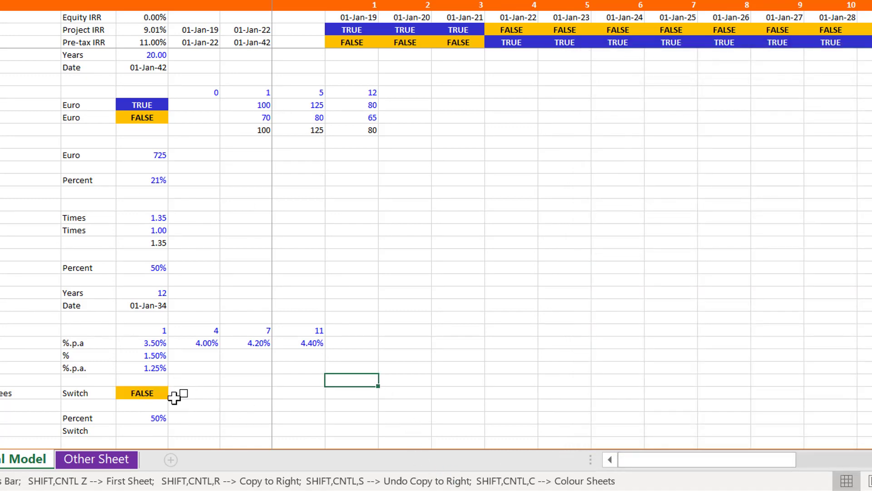
Test the linked check box by toggling it, leaving Capitalise Interest and Fees switched on
left_click(181, 394)
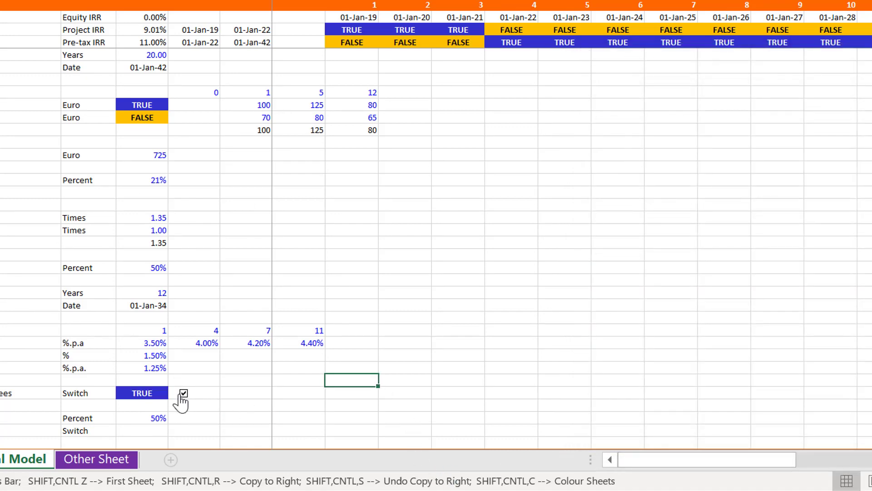
left_click(183, 393)
left_click(183, 393)
Look over the start of the Operations section and the DSRA Percent assumption in F40
key("Down")
key("Down")
key("Down")
key("Down")
key("Down")
key("Down")
key("Down")
key("Down")
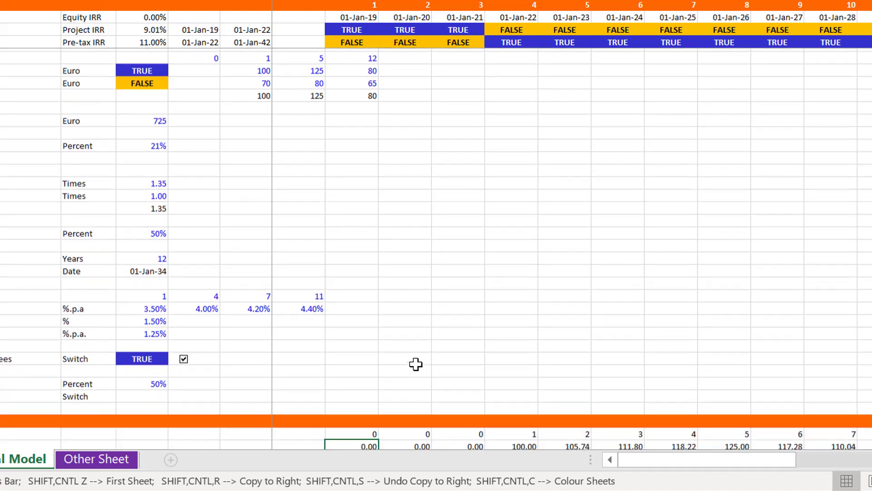
key("Up")
key("Up")
key("Up")
key("Up")
key("Up")
key("Left")
key("Left")
key("Left")
key("Left")
key("Left")
key("Left")
key("Left")
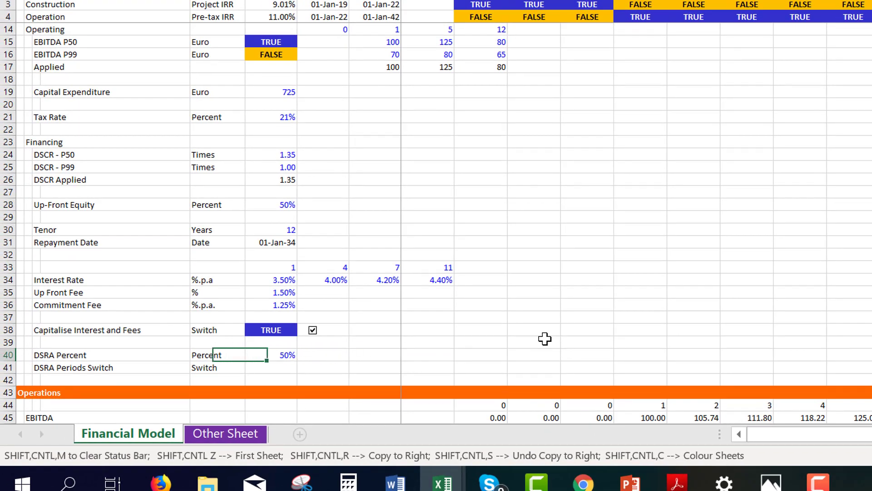
key("Right")
key("Right")
key("Right")
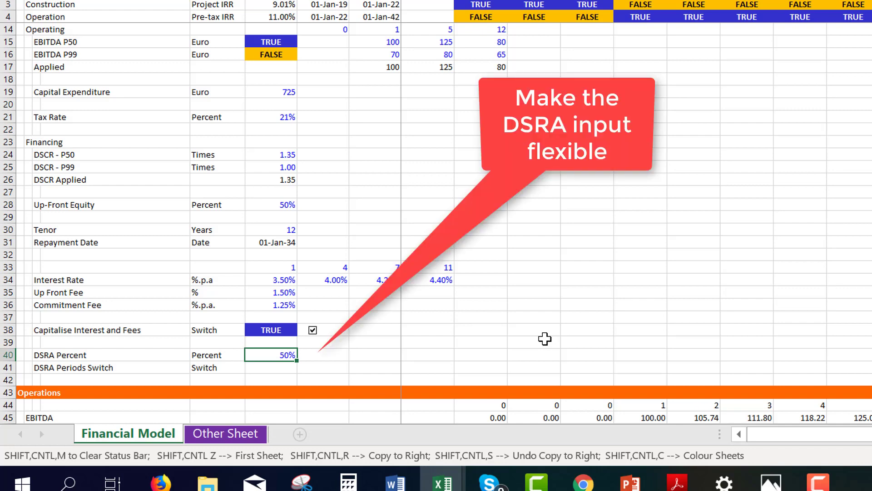
Try to enter an IF formula in F41 for the DSRA Periods Switch, testing whether F40 is at least 1
key("Down")
type("=if(")
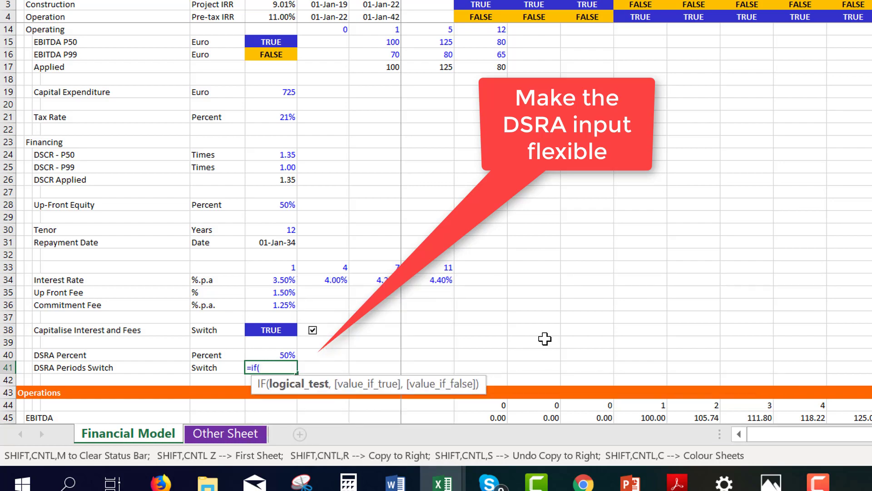
key("Up")
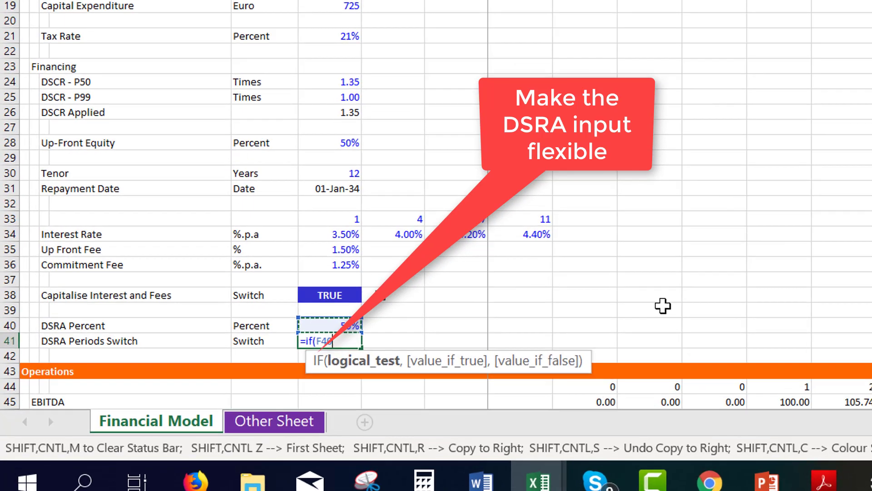
type("<1")
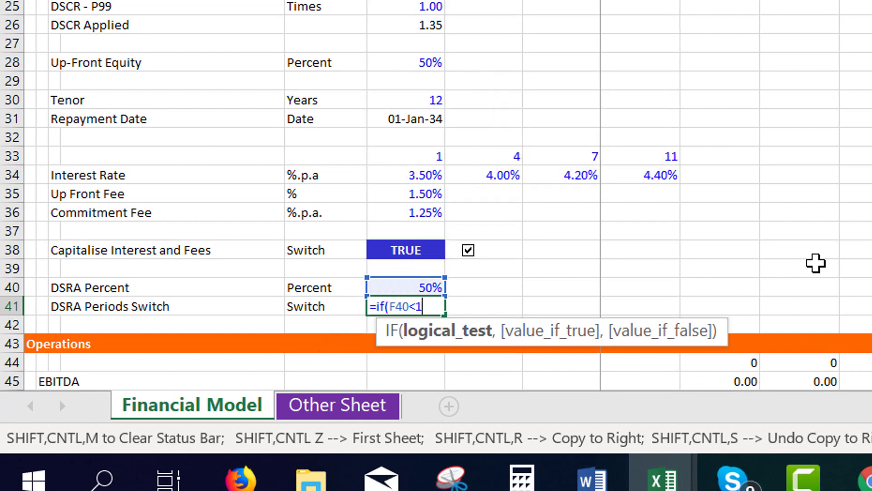
key("BackSpace")
key("BackSpace")
type(">=1")
key("Return")
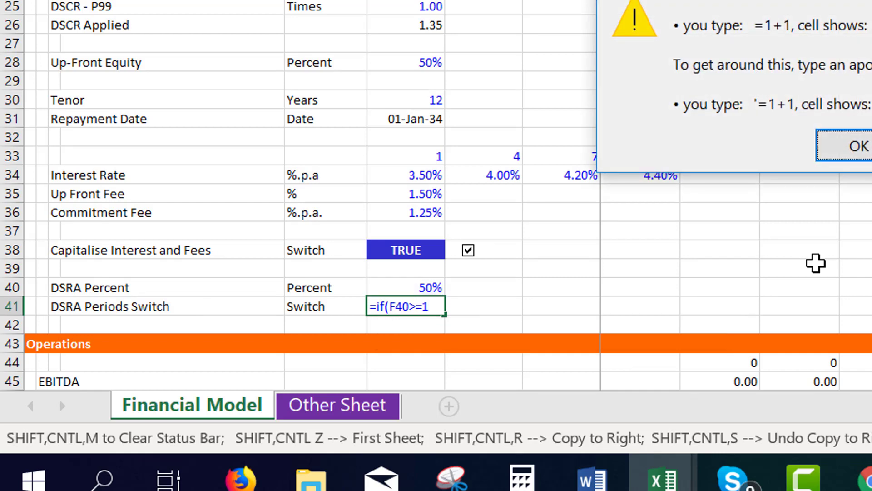
key("Return")
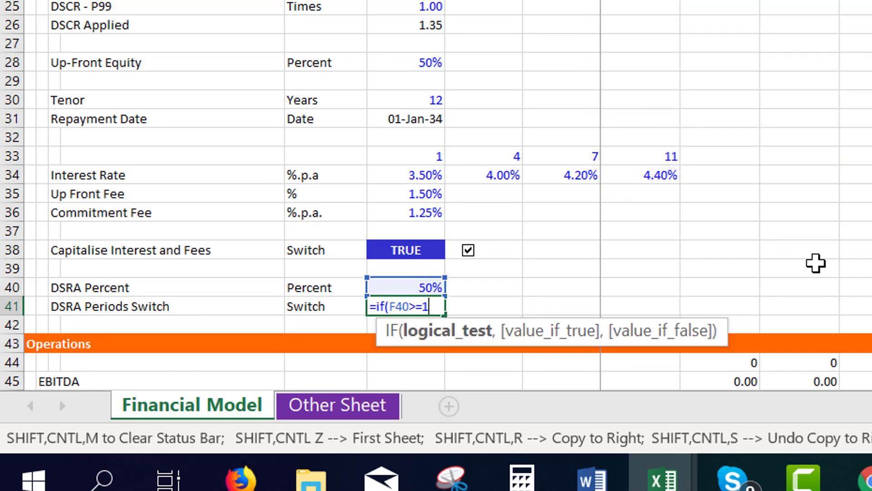
Remove the IF wrapper so the DSRA Periods Switch formula in F41 is =F40>=1
key("Left")
key("Left")
key("Left")
key("Left")
key("Left")
key("Left")
key("BackSpace")
key("BackSpace")
key("BackSpace")
key("Return")
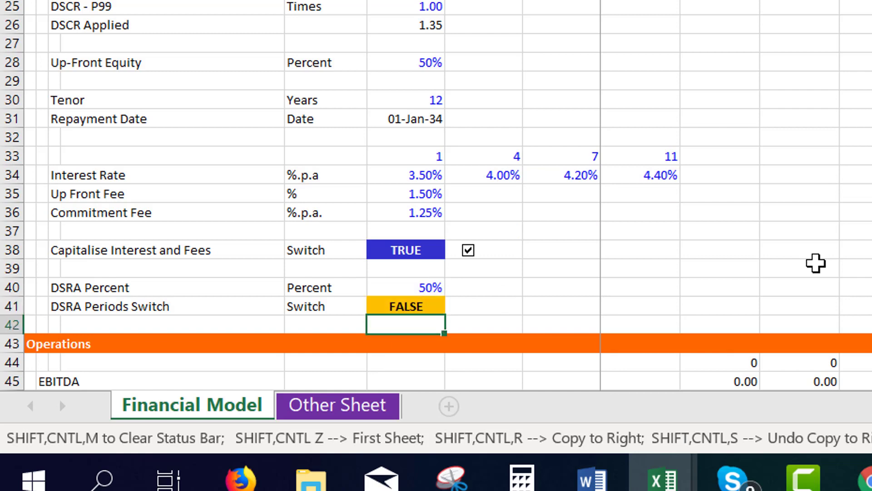
Test the DSRA Periods Switch by setting DSRA Percent in F40 to 200%
key("Up")
key("Up")
type("2")
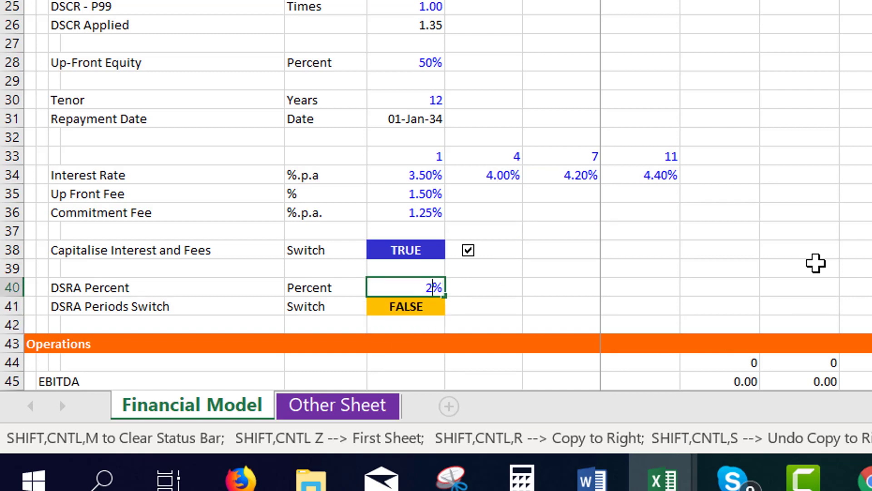
key("Return")
key("Up")
type("200")
key("Return")
key("Up")
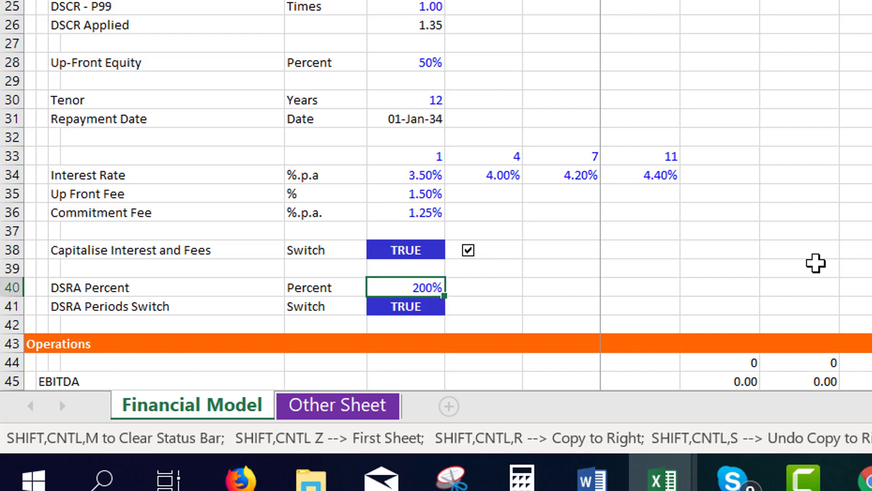
Format DSRA Percent in F40 as a number with two decimals and set it to 0.5
key("ctrl+shift+1")
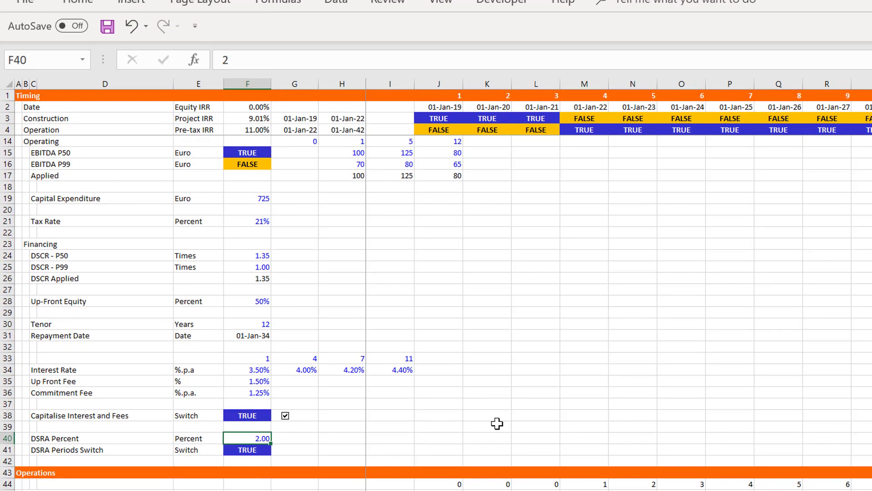
key("Left")
key("Right")
type(".5")
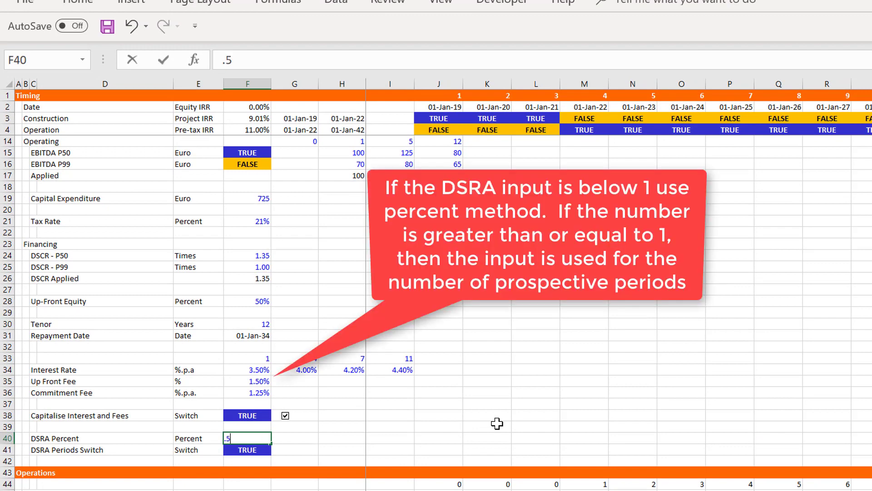
key("Return")
key("Up")
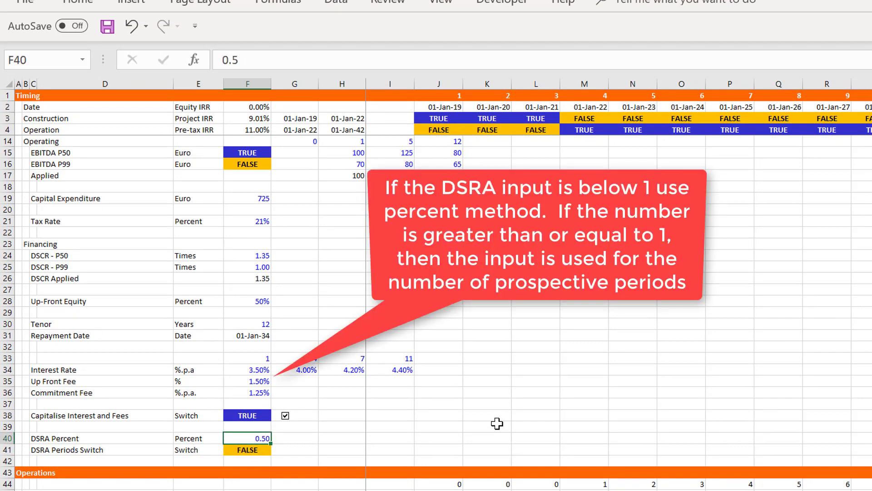
Check the DSRA Periods Switch formula and review the Operations section down to the DSRA line in Sources and Uses
key("Down")
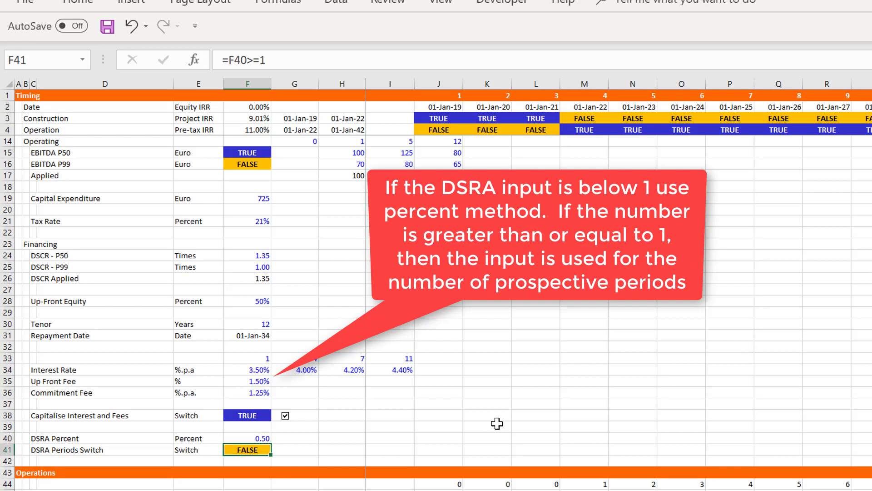
key("Down")
key("Down")
key("Down")
key("Down")
key("Down")
key("Down")
key("Down")
key("Down")
key("Down")
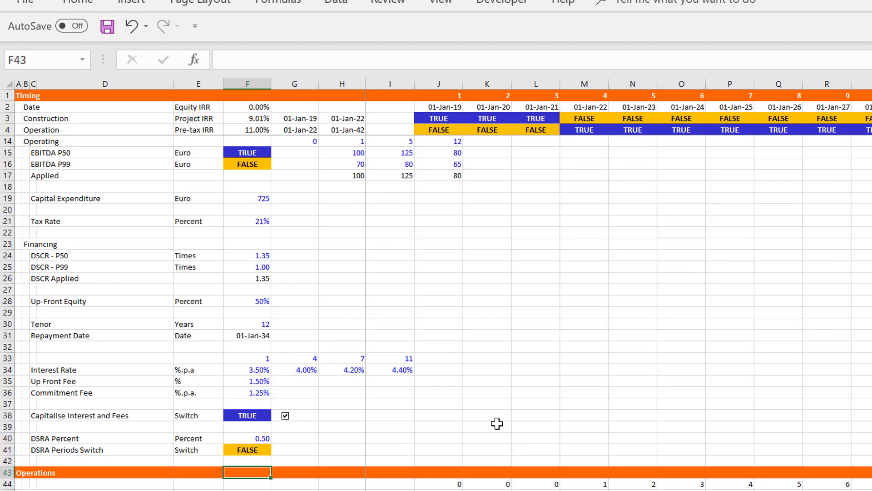
key("Down")
key("Down")
key("Down")
key("Down")
key("Down")
key("Down")
key("Down")
key("Down")
key("Down")
key("Down")
key("Down")
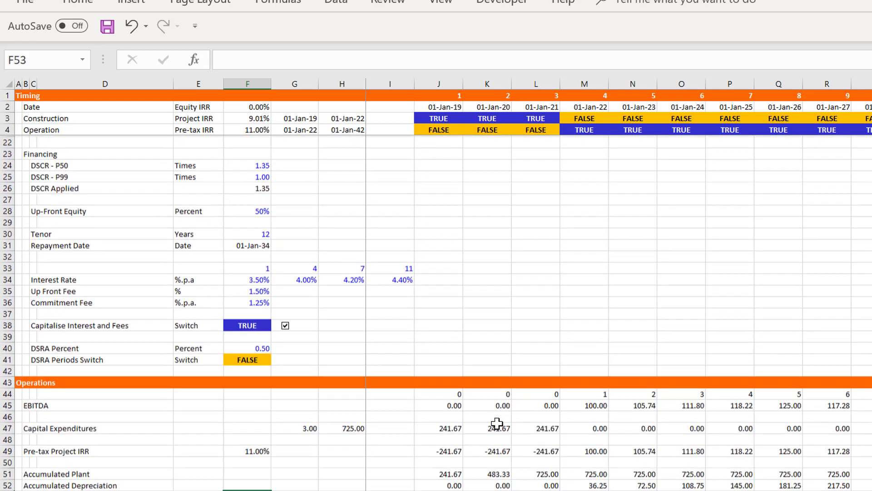
key("Down")
key("Down")
key("Down")
key("Down")
key("Down")
key("Down")
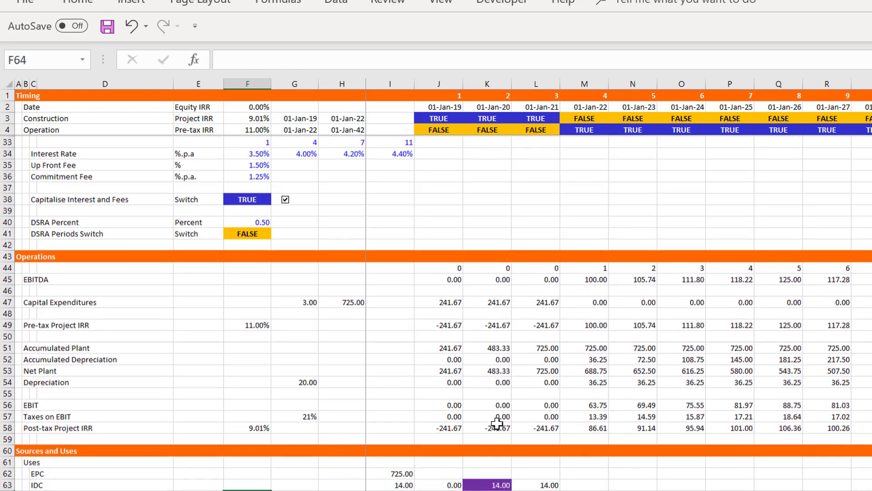
key("Up")
key("Up")
key("Up")
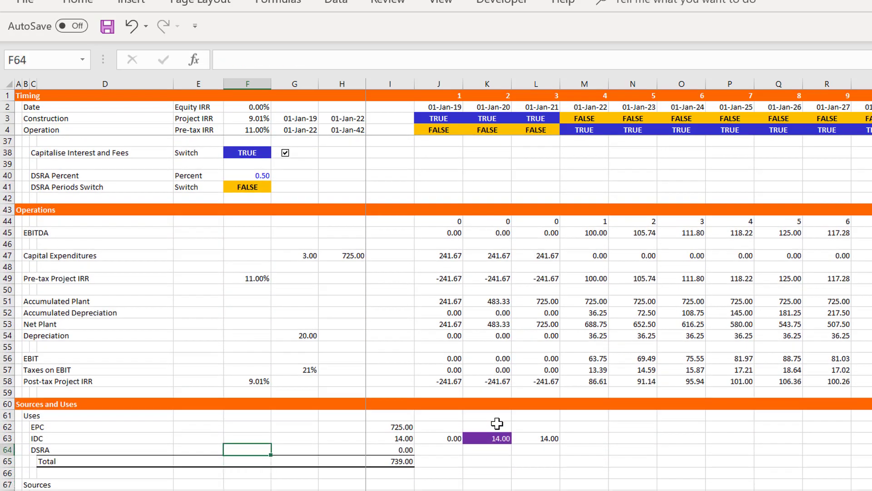
Examine the IDC amounts entered for the construction years in the Sources and Uses section
key("Up")
key("Right")
key("Right")
key("Right")
key("Right")
key("Right")
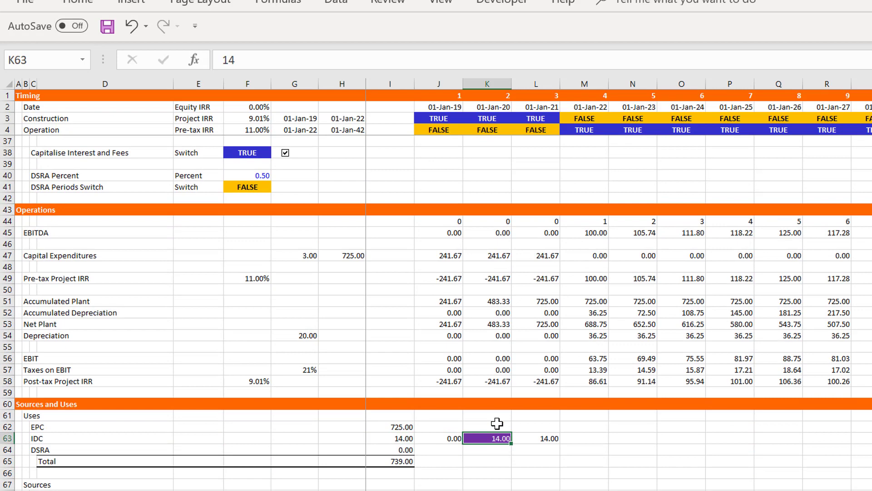
key("Down")
key("Left")
key("Left")
key("Right")
key("Right")
Insert two blank rows above the DSRA line in the Uses block of Sources and Uses
key("Down")
key("Left")
key("Left")
key("Left")
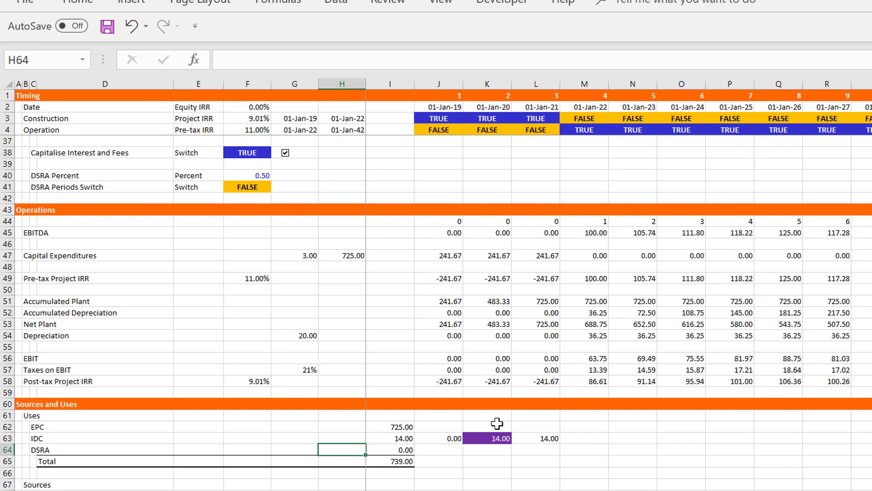
key("shift+space")
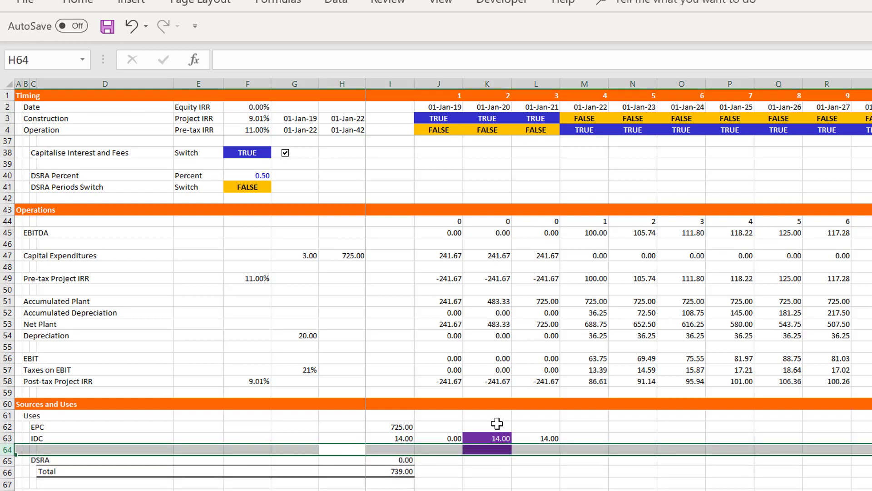
key("ctrl+shift+plus")
key("ctrl+shift+plus")
Label the two new Uses rows Up-front Fee in C64 and Commitment Fee in C65
key("Left")
key("Left")
key("Left")
key("Left")
key("Left")
key("Left")
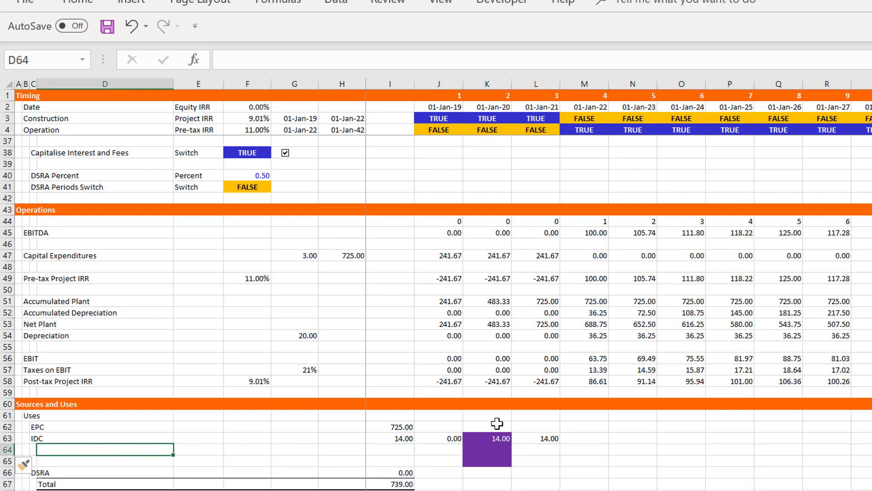
key("Right")
type("U")
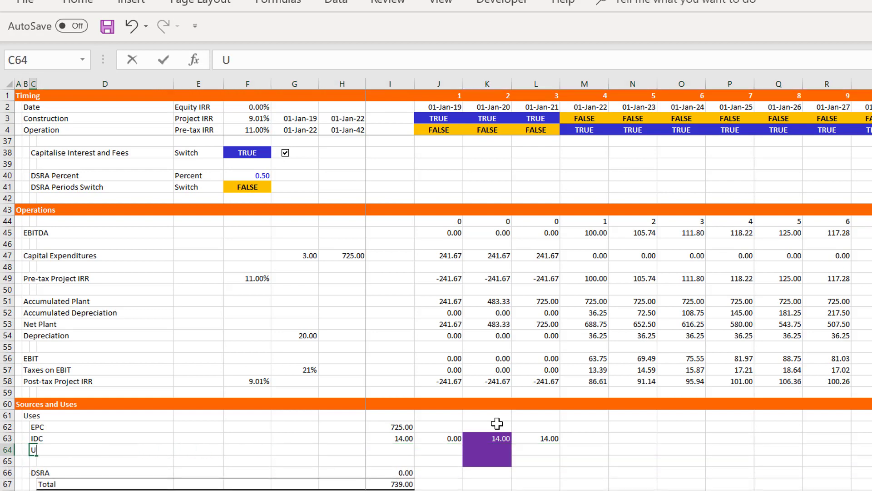
type("p-front Fee")
key("Return")
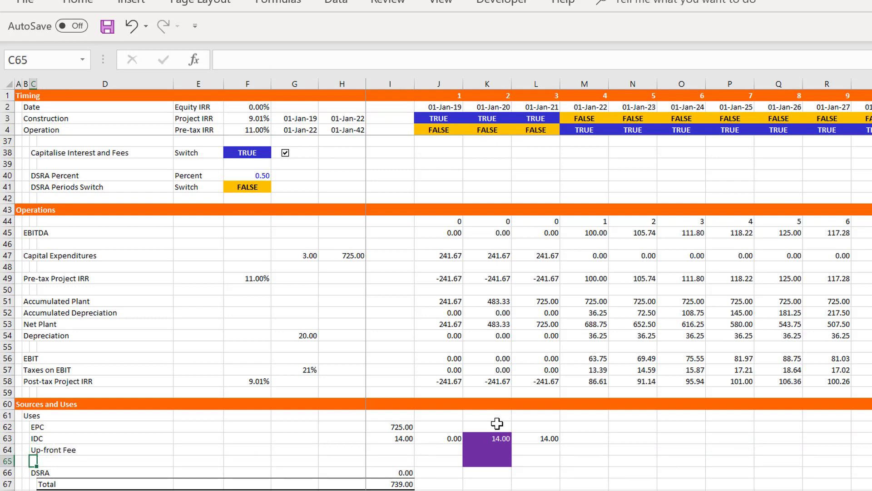
type("Commitment Fee")
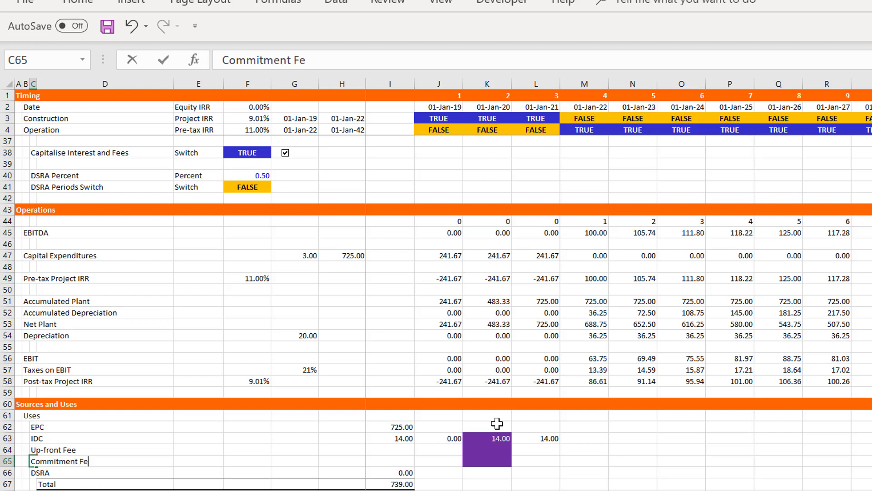
key("Return")
Check that the Uses Total formula in I67 covers the newly inserted fee rows
key("Down")
key("Down")
key("Down")
key("Down")
key("Down")
key("Down")
key("Down")
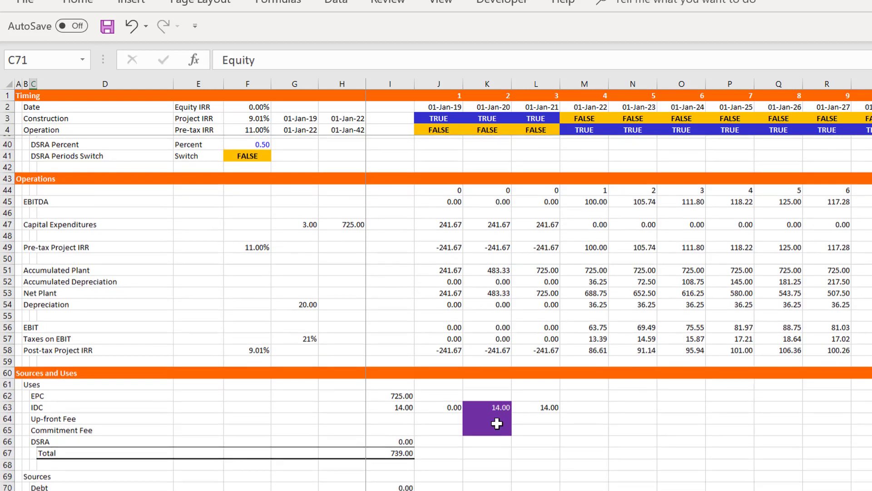
key("Up")
key("Up")
key("Up")
key("Up")
key("Up")
key("Up")
key("Right")
key("Right")
key("Right")
key("Right")
key("Right")
key("Right")
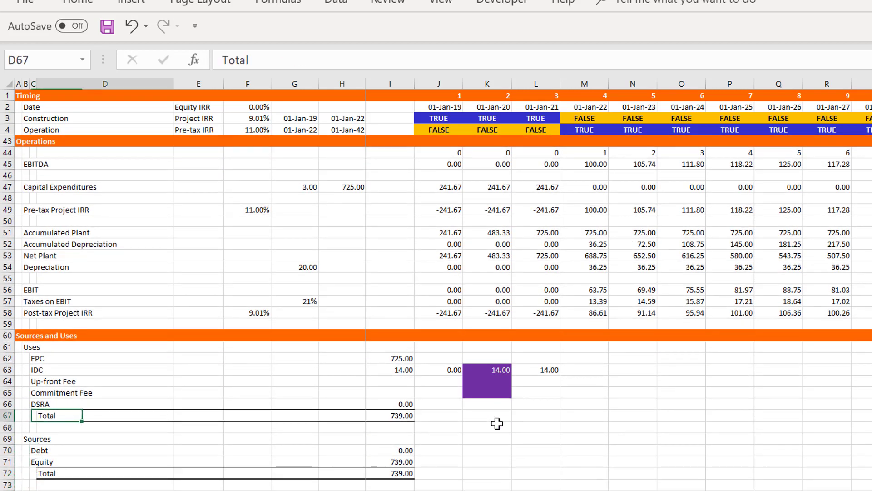
key("F2")
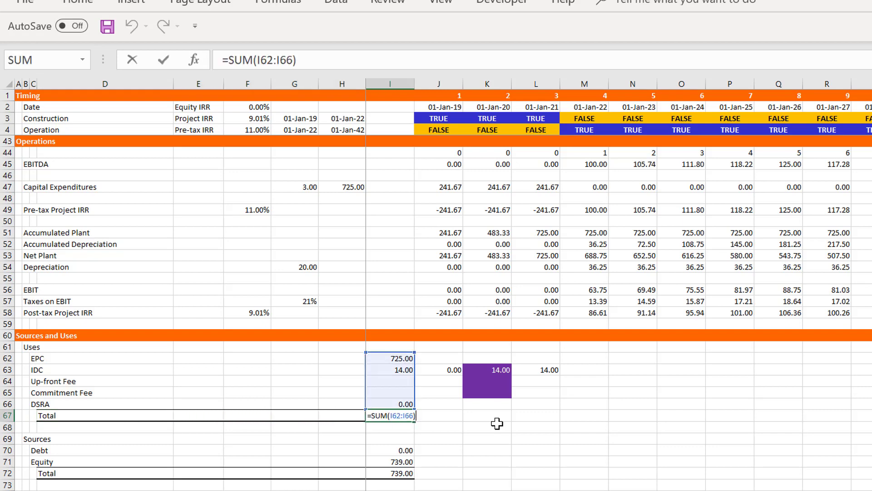
key("Escape")
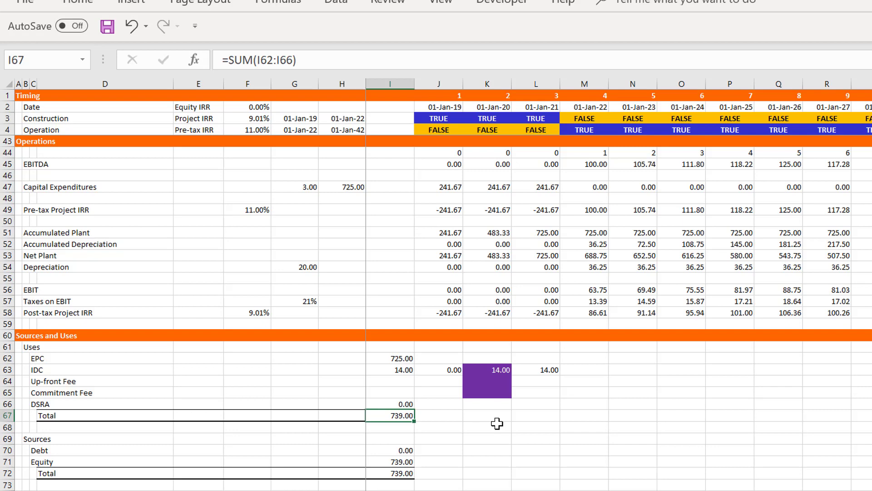
key("Left")
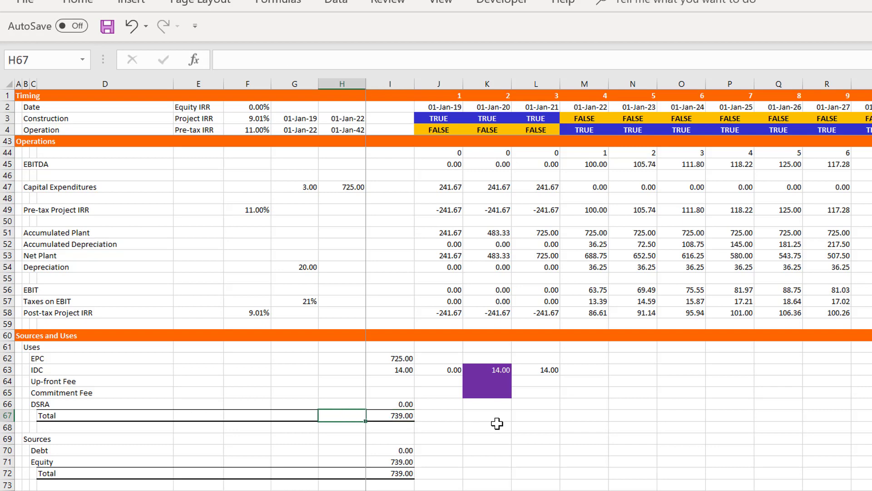
key("Right")
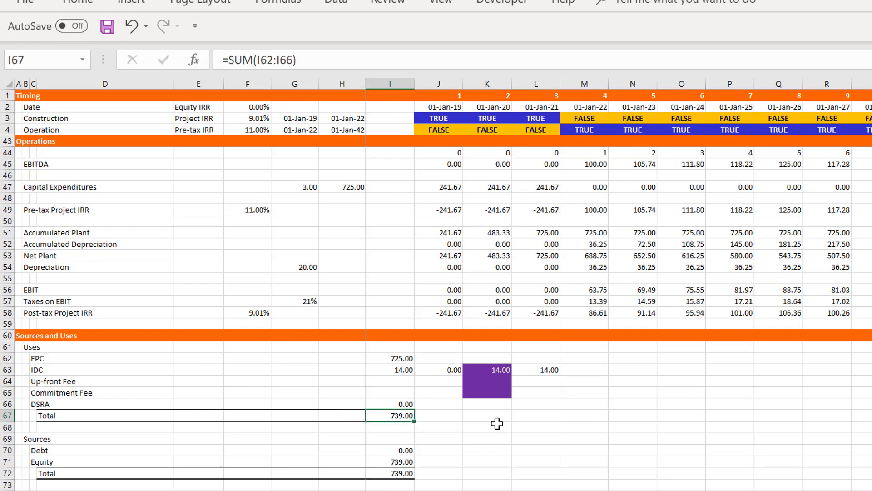
Insert two blank rows above the DSRA line in the Funding section
key("Down")
key("Down")
key("Down")
key("Down")
key("Down")
key("Down")
key("Down")
key("Down")
key("Down")
key("Down")
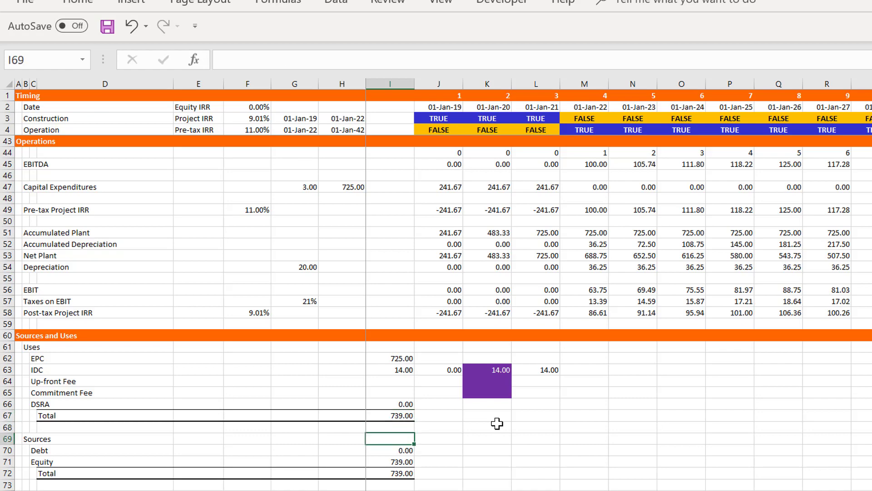
key("Down")
key("Down")
key("Down")
key("Down")
key("Down")
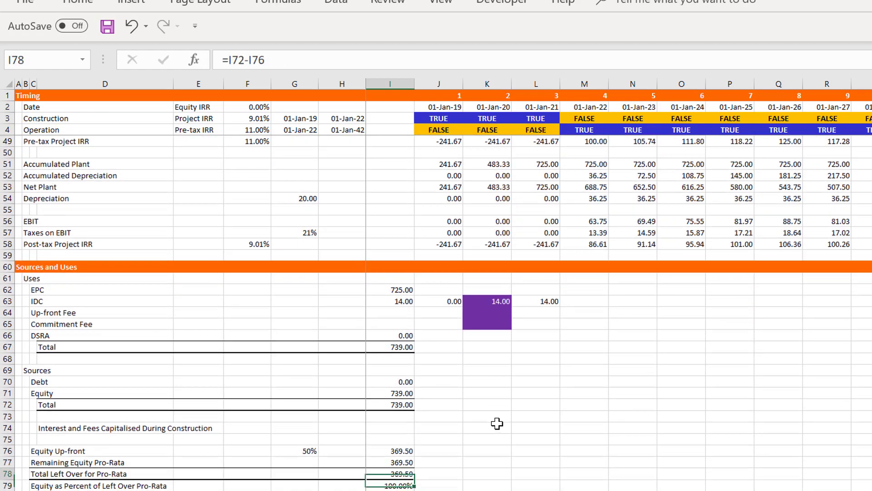
key("Down")
key("Down")
key("Down")
key("Down")
key("Down")
key("Down")
key("Down")
key("Down")
key("Down")
key("Down")
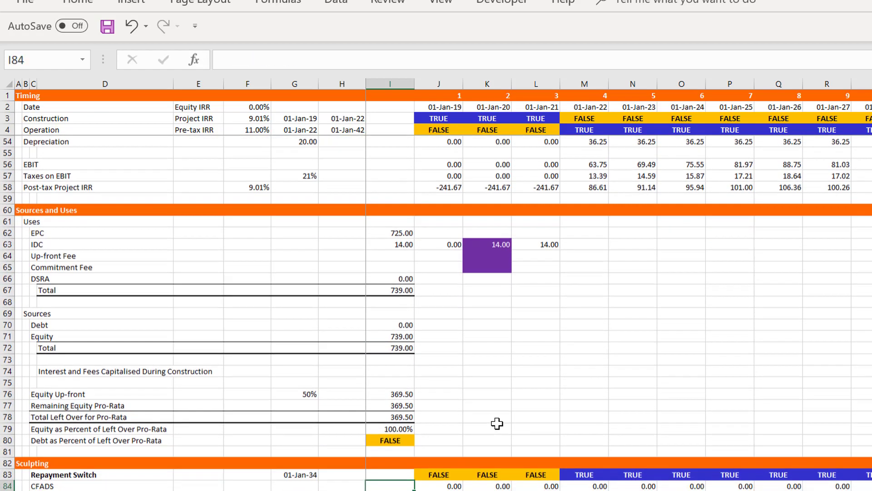
key("Down")
key("Down")
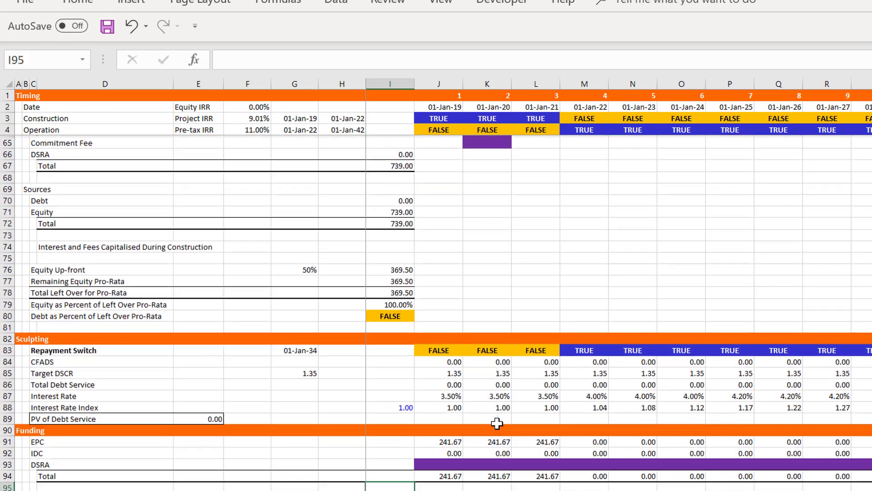
key("Down")
key("Down")
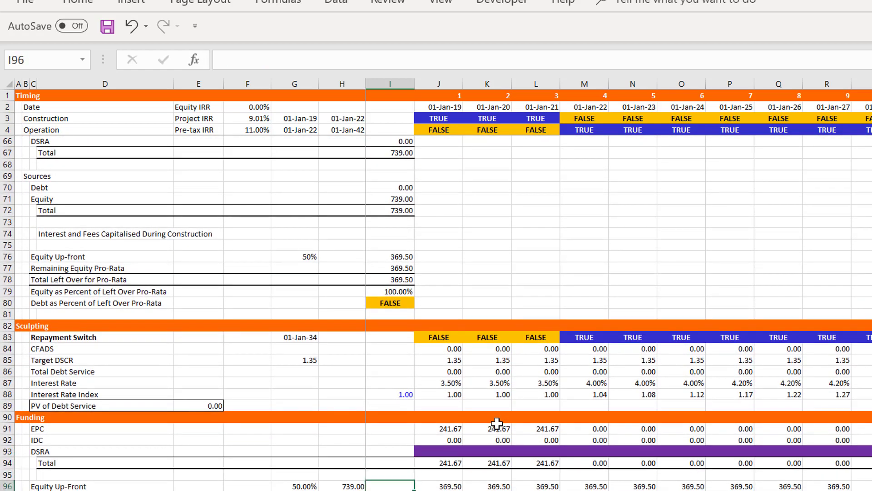
key("Up")
key("Up")
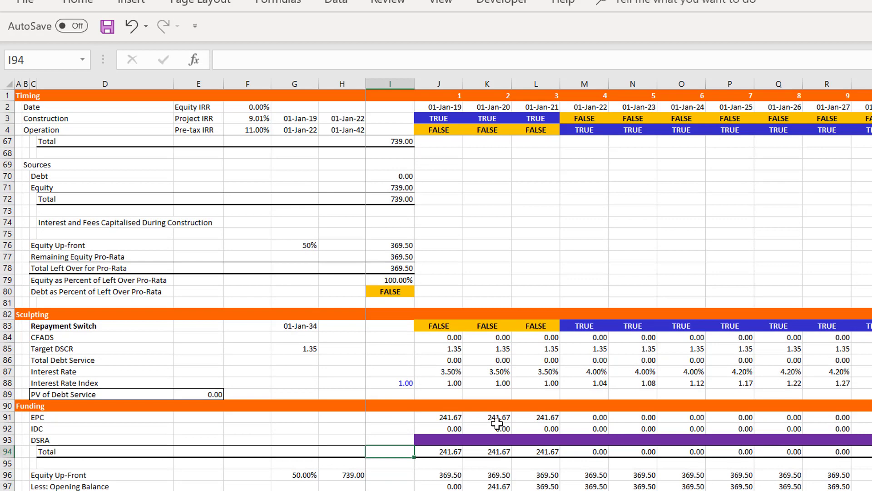
key("Up")
key("shift+space")
key("ctrl+shift+plus")
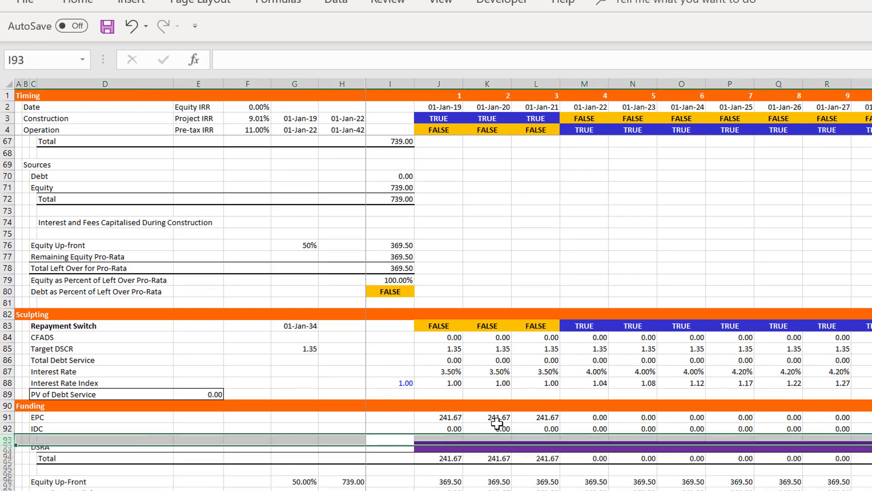
Label the two new Funding rows Up-front Fee in C93 and Commitment Fee in C94
key("Left")
key("Left")
key("Left")
key("Left")
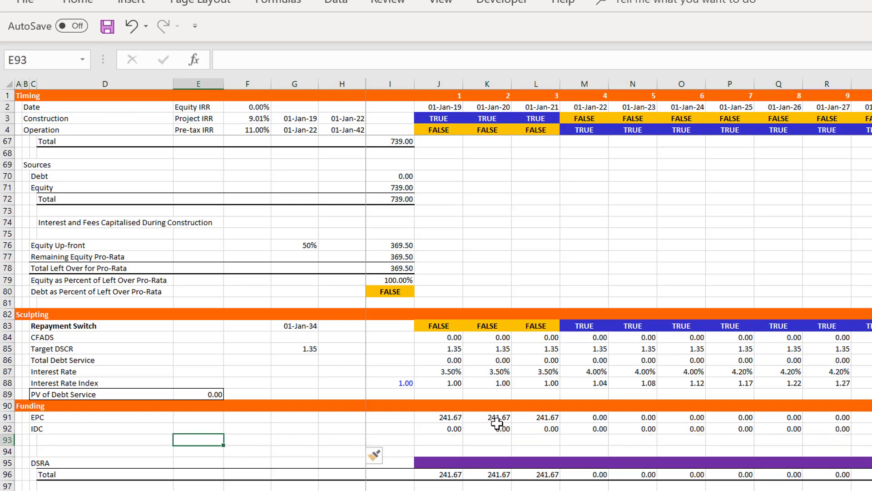
key("Left")
key("Left")
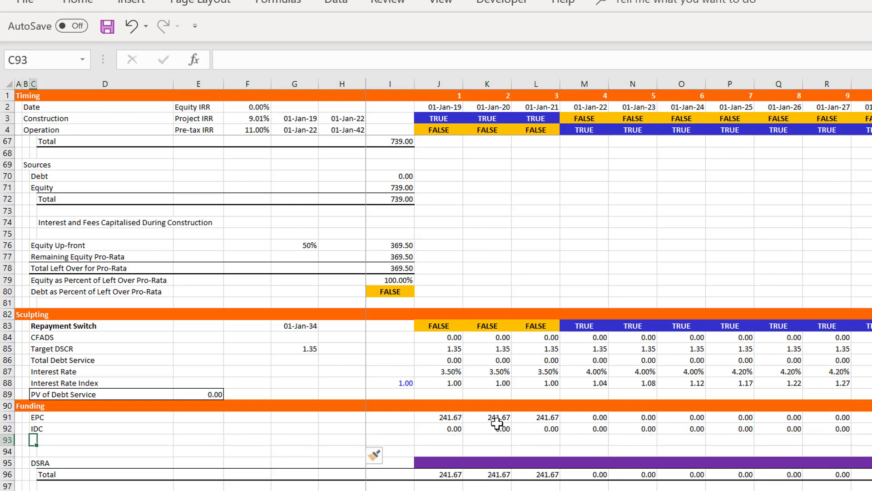
type("Up-fr")
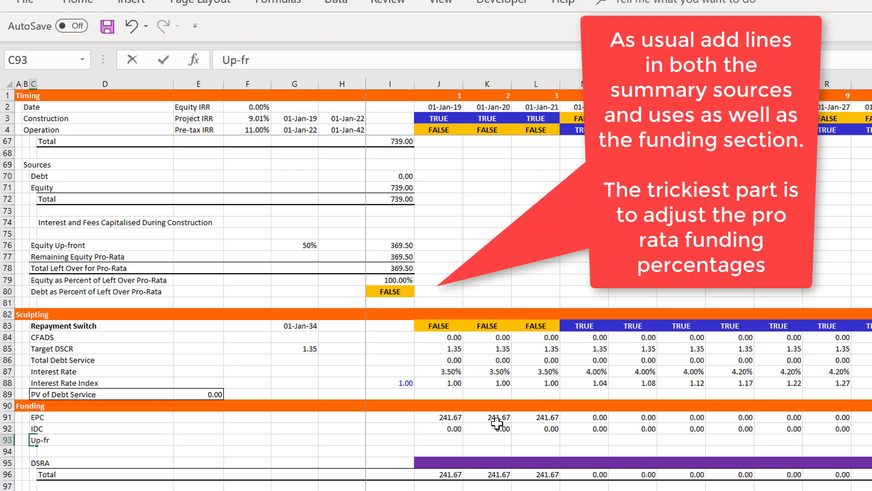
type("ont Fee")
key("Return")
type("Comm")
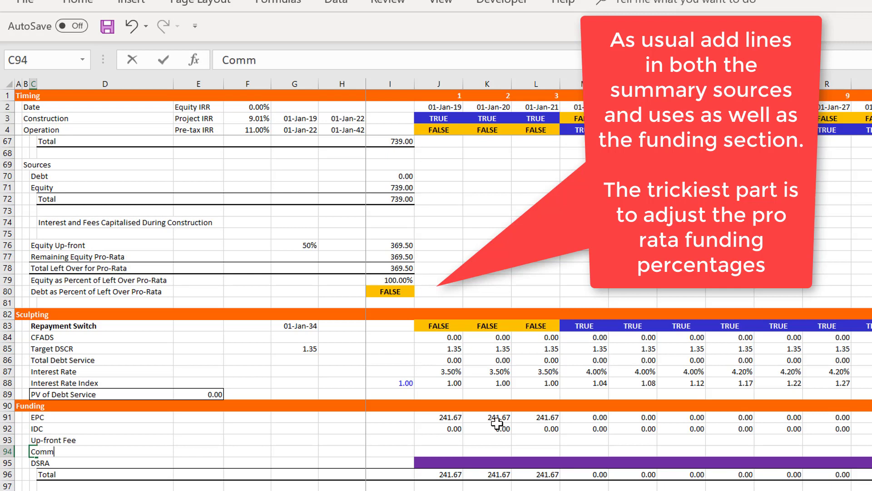
type("itment Fee")
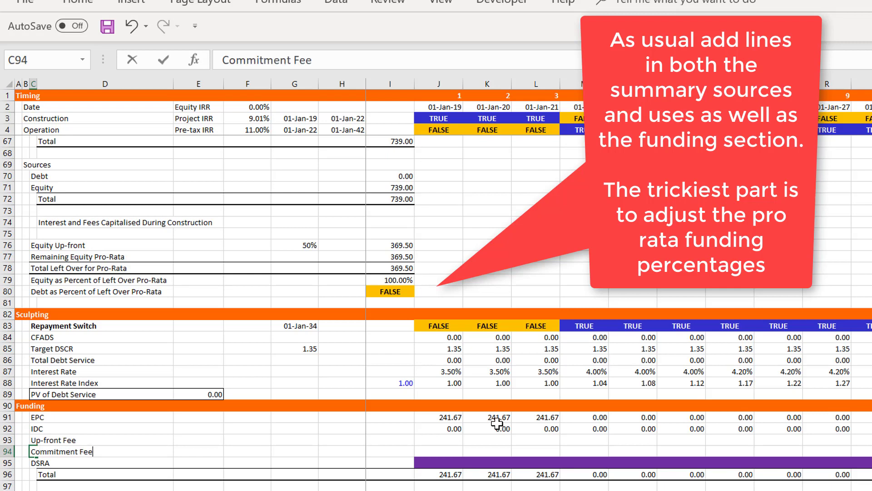
key("Return")
Check the range of the Funding Total formula in J96 for the first construction year
key("Down")
key("Down")
key("Down")
key("Down")
key("Down")
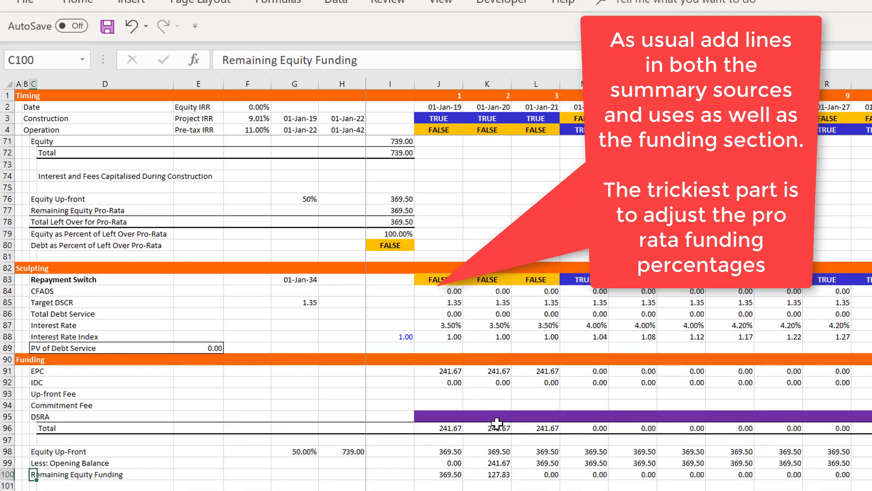
key("Up")
key("Up")
key("Up")
key("Up")
key("Right")
key("Right")
key("Right")
key("Right")
key("Right")
key("Right")
key("Right")
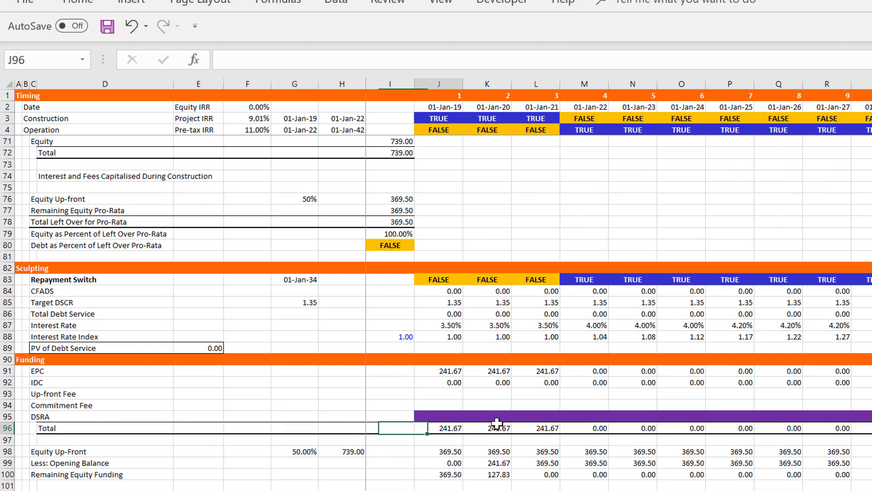
key("alt+equal")
key("Return")
key("Up")
key("Up")
key("Up")
key("Up")
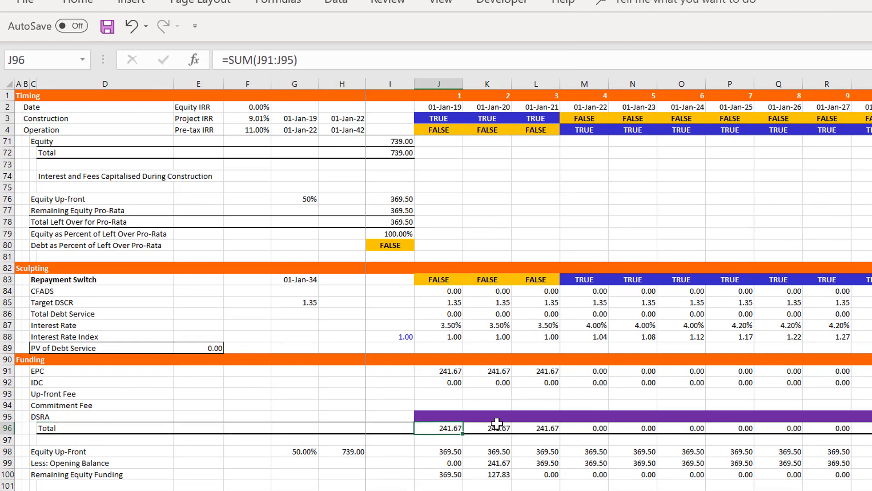
Review the Funding formulas from Equity Up-Front down to Left-Over for Pro-Rata
key("Down")
key("Down")
key("Down")
key("Down")
key("Down")
key("Down")
key("Down")
key("Down")
key("Down")
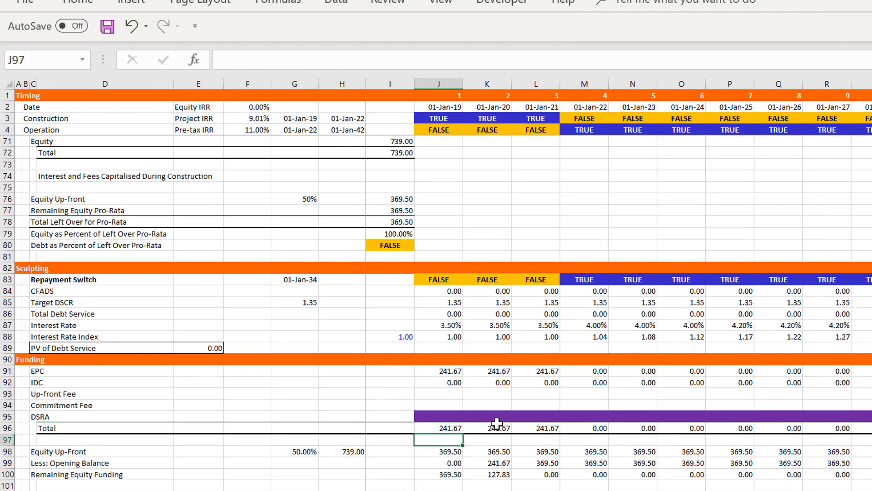
key("Down")
key("Down")
key("Down")
key("Down")
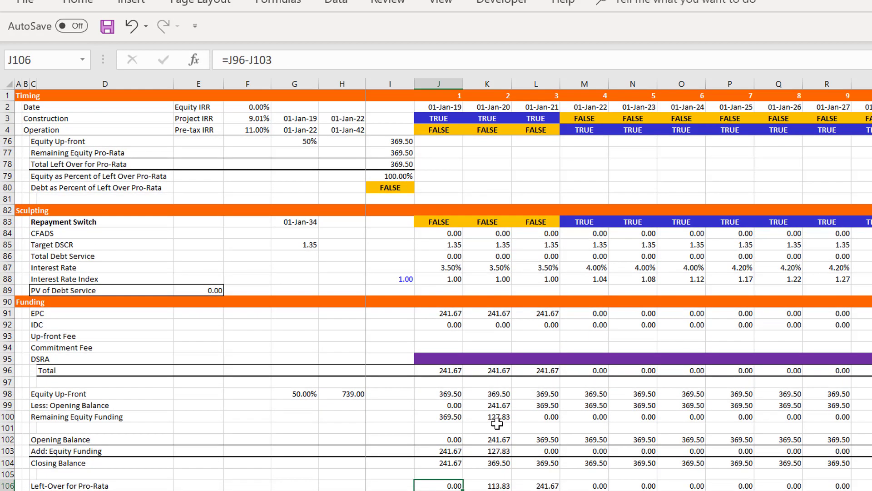
key("Up")
key("Up")
key("Up")
key("Up")
key("Up")
key("Up")
key("Up")
key("Up")
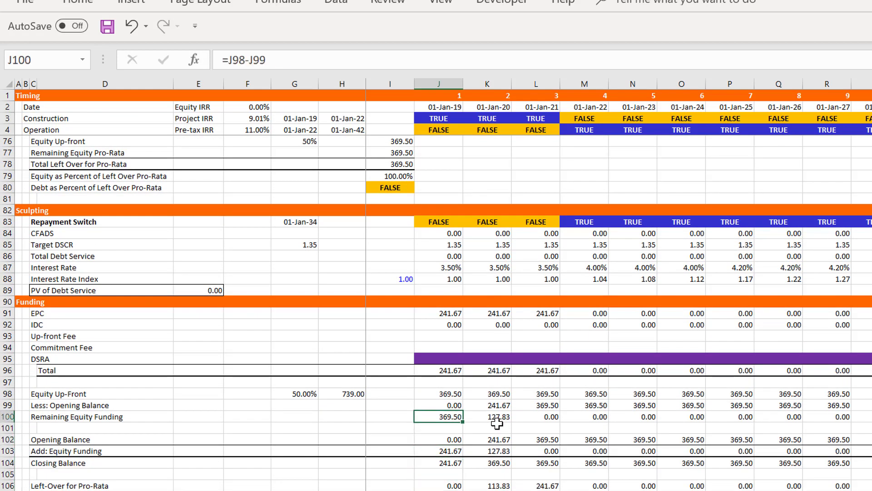
key("Left")
key("Left")
key("Left")
key("Left")
key("Left")
key("Left")
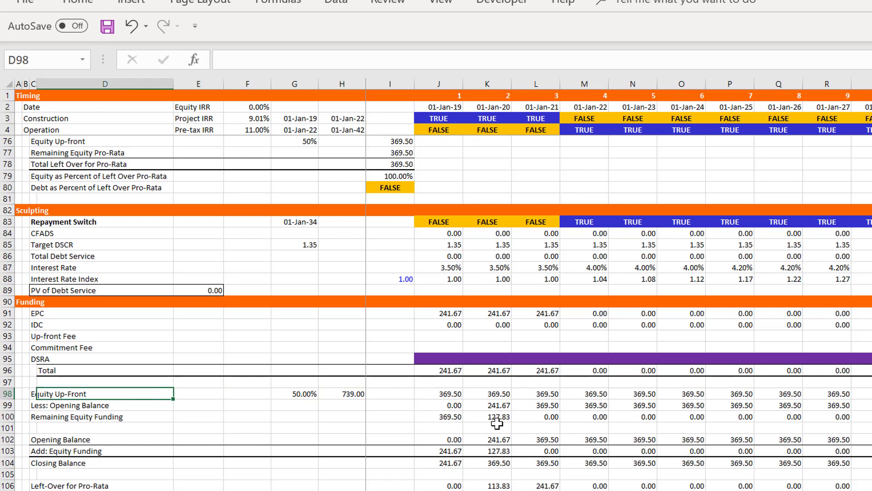
Inspect the Funding section's IDC line and its formula in J92
key("Up")
key("Up")
key("Up")
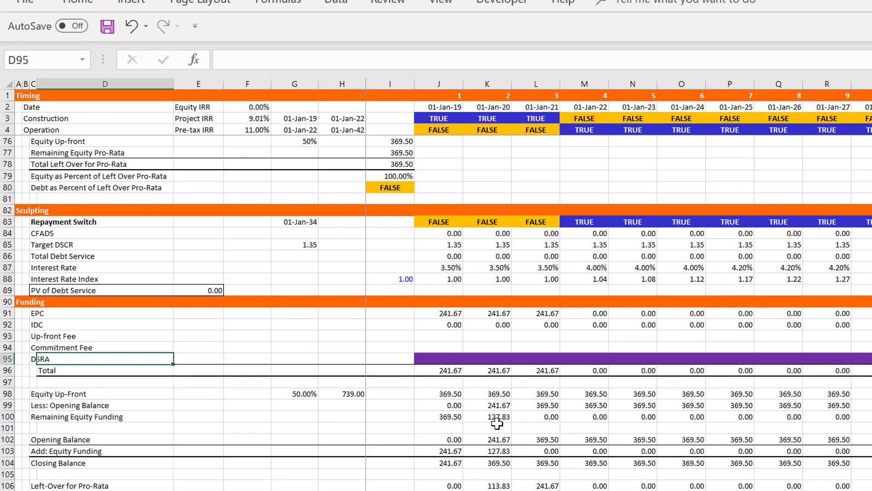
key("Up")
key("Up")
key("Up")
key("Left")
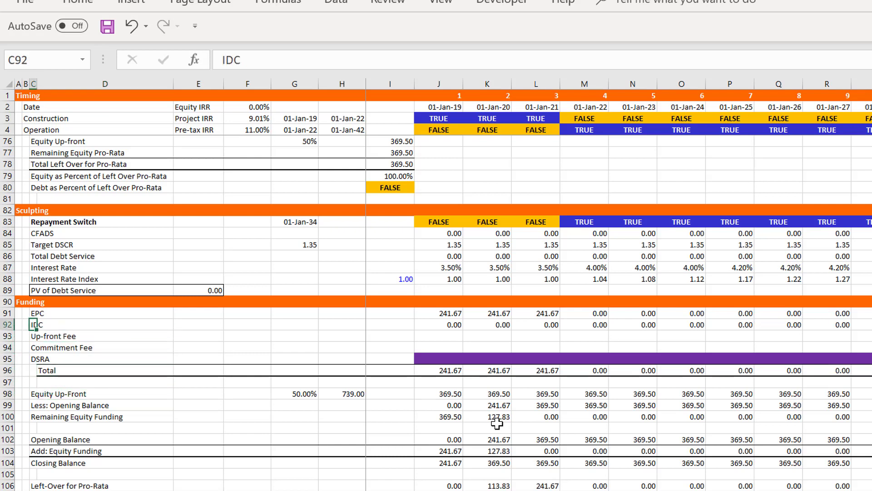
key("Right")
key("Right")
key("Right")
key("Right")
key("Right")
key("Right")
key("Right")
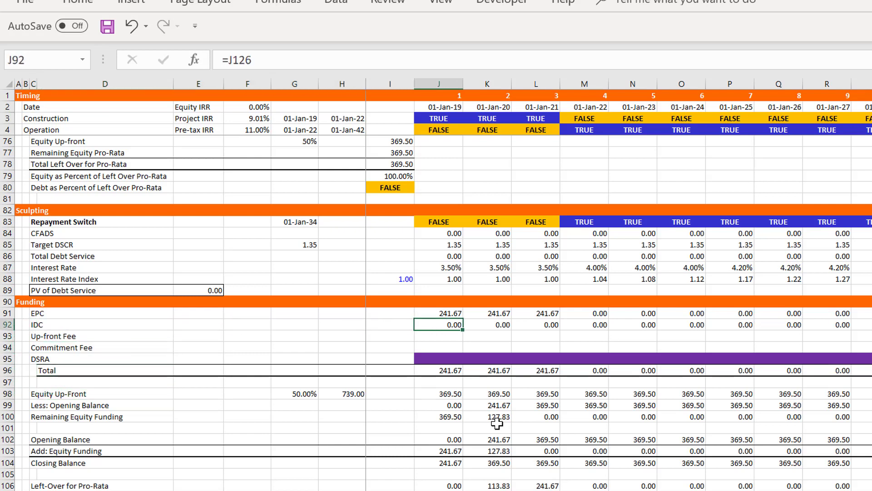
Insert a new row 96 directly above the Funding section's Total row
key("Down")
key("Down")
key("Down")
key("Down")
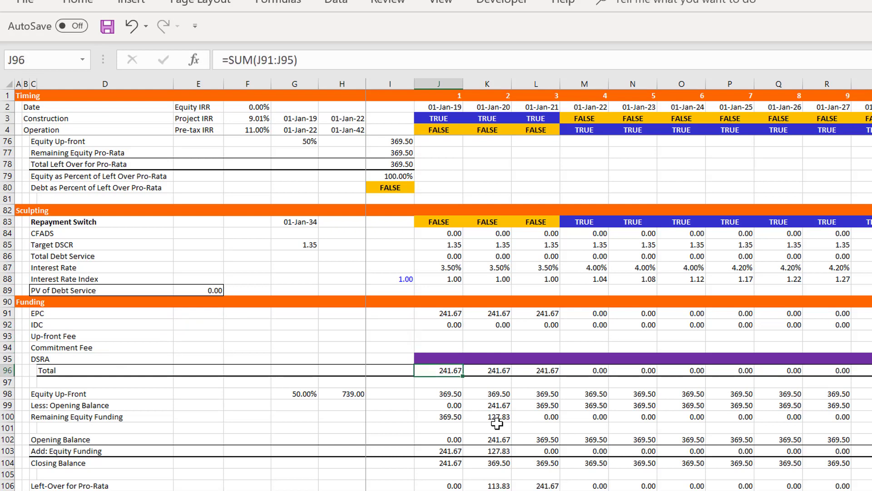
key("shift+space")
key("ctrl+plus")
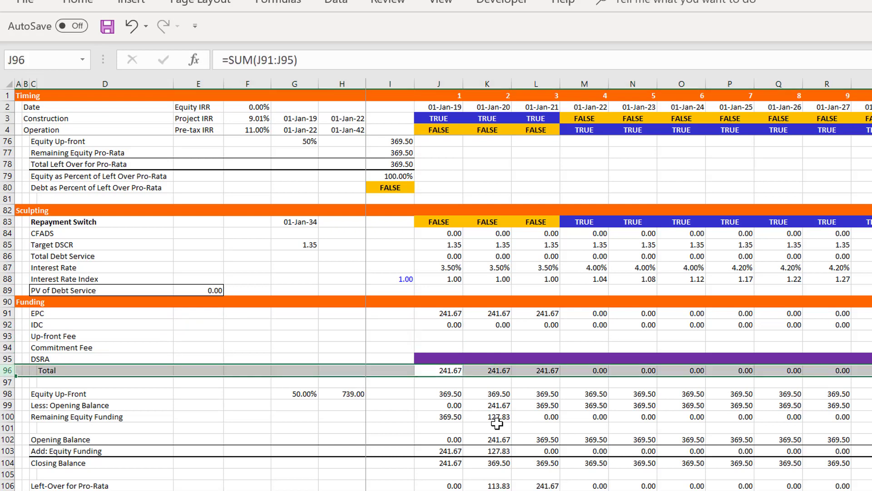
Label the new Funding row "Less: Capitalised Interest" in C96
key("Left")
key("Left")
key("Left")
key("Left")
key("Left")
key("Left")
key("Left")
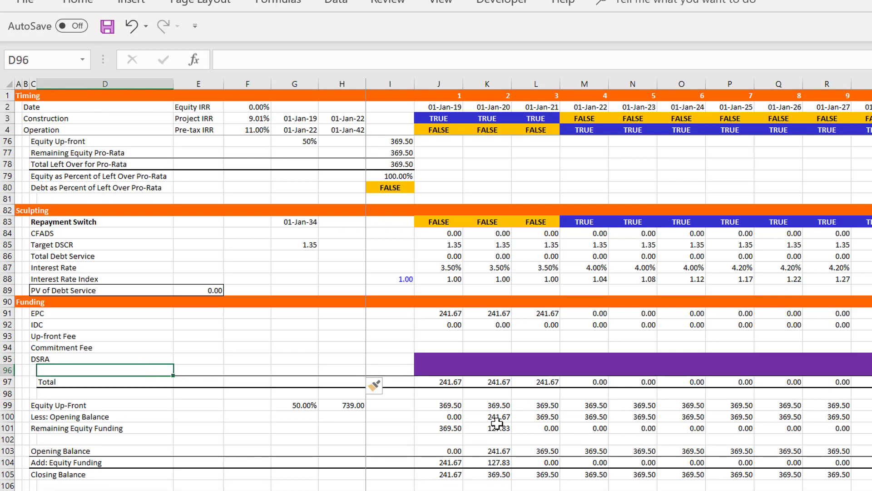
type("Less")
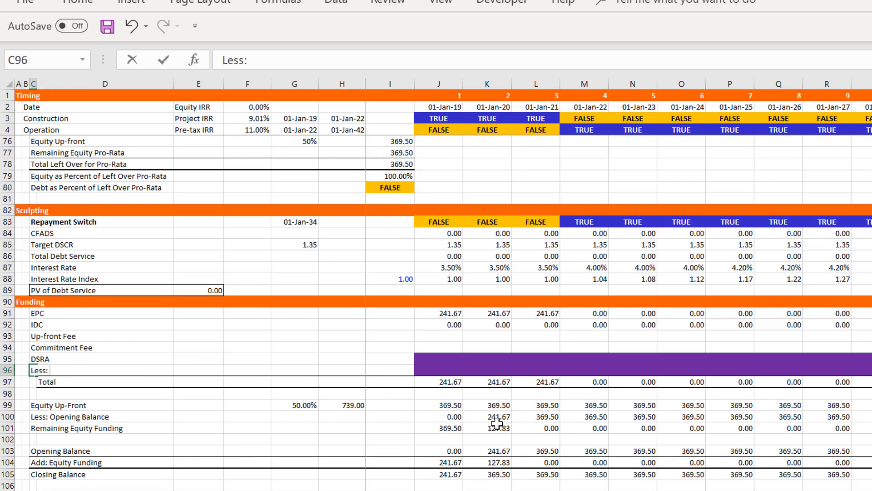
type(": Capitalised Interest")
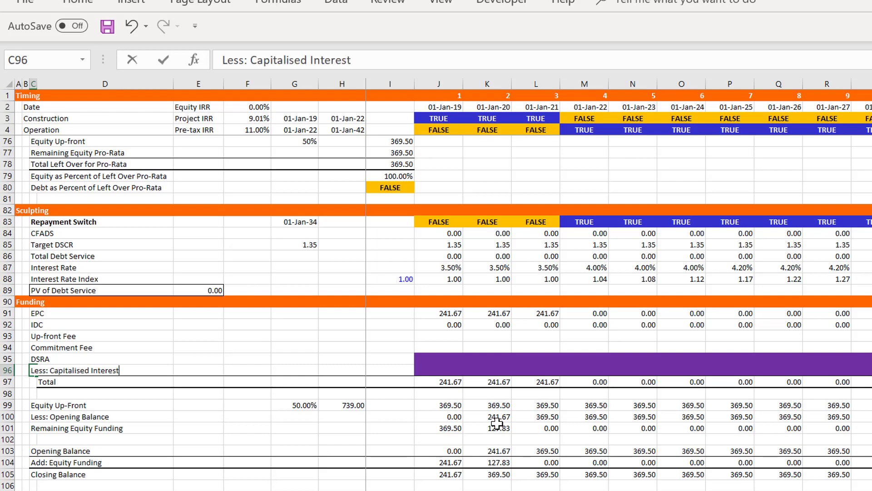
key("Return")
Examine the Sources and Uses lines from IDC to Interest and Fees Capitalised During Construction, and the Equity Up-front formula in I76
key("Up")
key("Up")
key("Up")
key("Up")
key("Up")
key("Up")
key("Up")
key("Up")
key("Up")
key("Up")
key("Up")
key("Up")
key("Up")
key("Up")
key("Up")
key("Up")
key("Up")
key("Up")
key("Up")
key("Up")
key("Up")
key("Up")
key("Up")
key("Up")
key("Up")
key("Up")
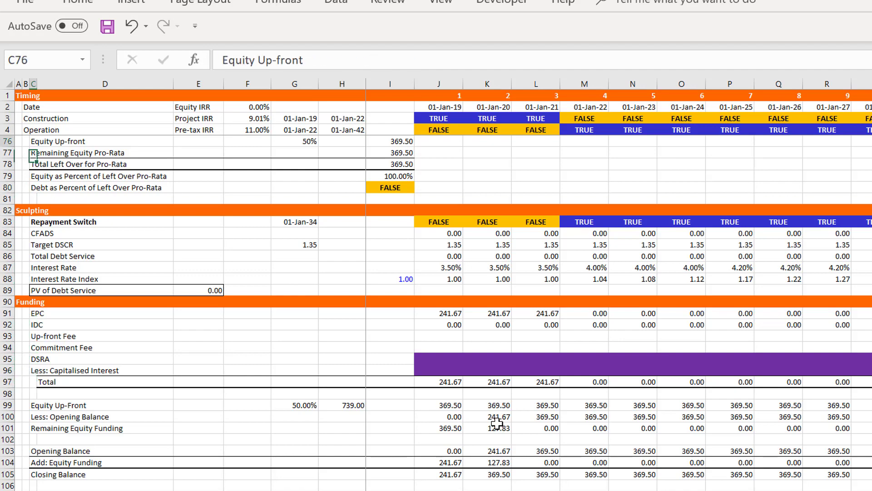
key("Up")
key("Up")
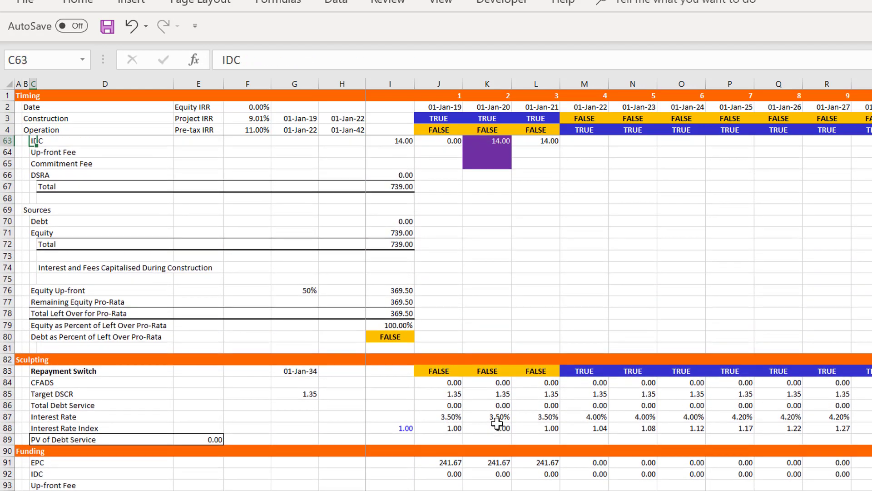
key("Down")
key("Down")
key("Down")
key("Down")
key("Down")
key("Down")
key("Down")
key("Down")
key("Down")
key("Down")
key("Down")
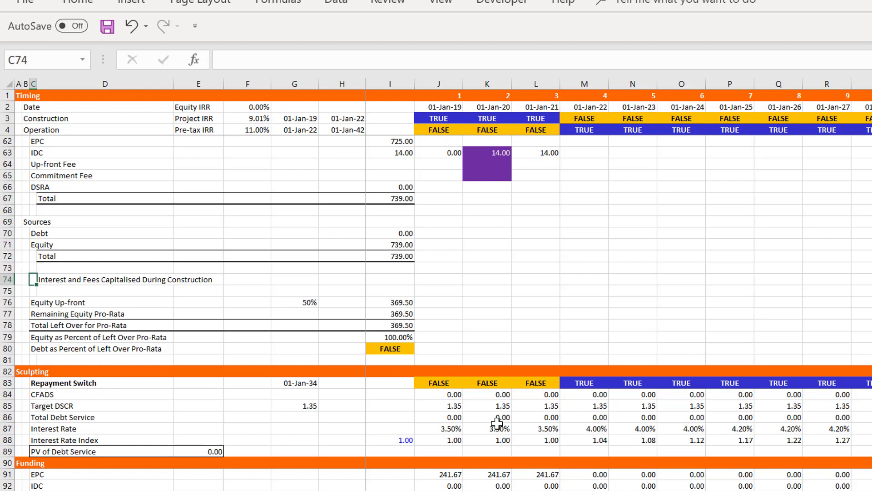
key("Right")
key("Right")
key("Right")
key("Right")
key("Right")
key("Right")
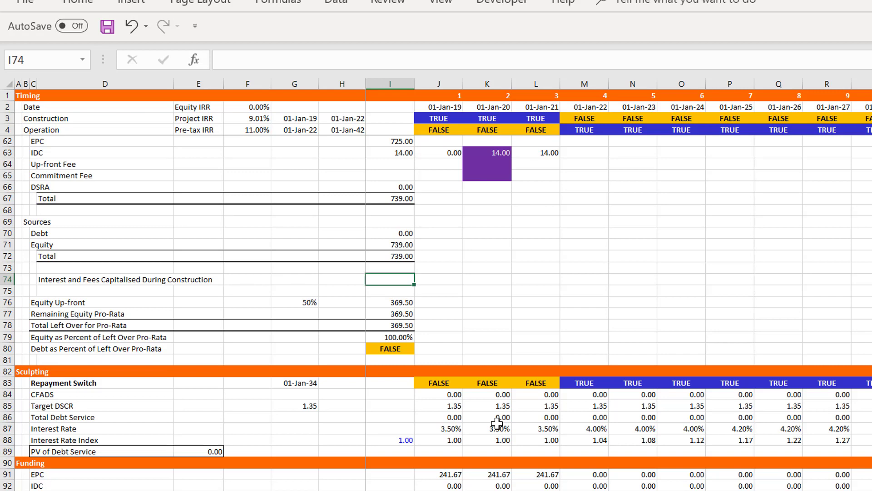
key("Down")
key("Down")
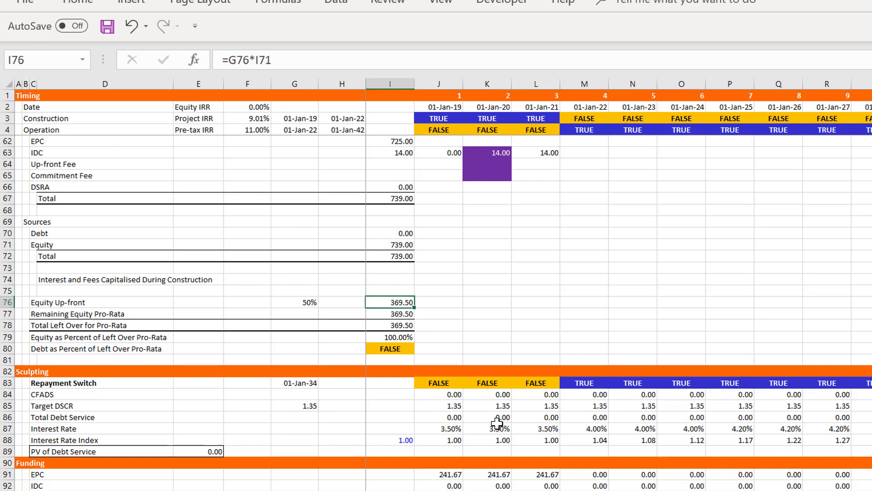
Set the Up-Front Equity percentage in the Financing assumptions, cell F28, to 72%
key("Page_Up")
key("Up")
key("Up")
key("Up")
key("Up")
key("Up")
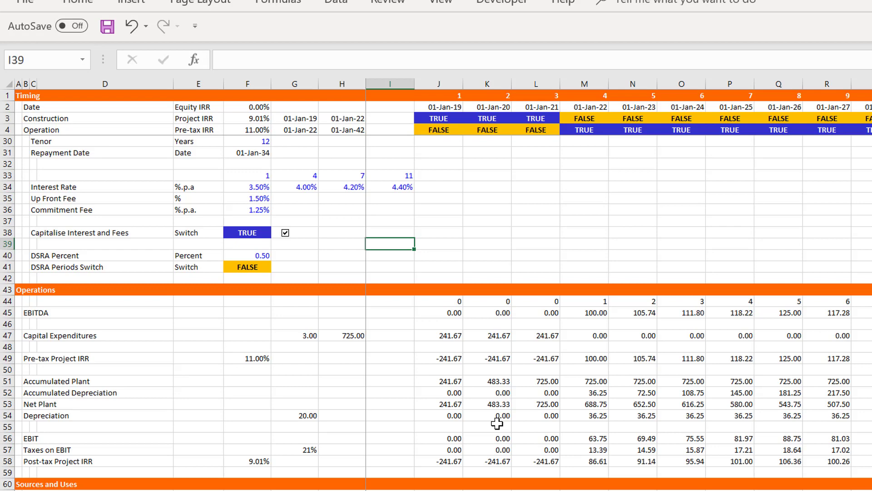
key("Page_Up")
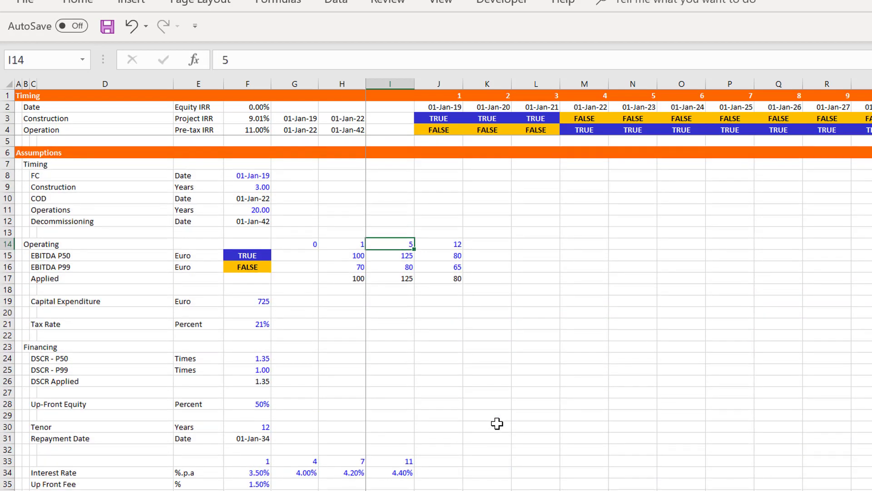
key("Down")
key("Down")
key("Down")
key("Down")
key("Down")
key("Down")
key("Down")
key("Left")
key("Left")
key("Left")
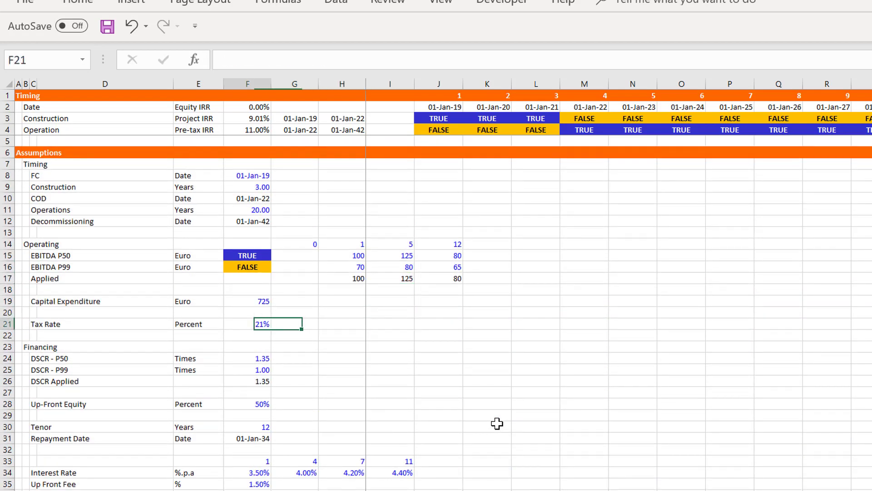
key("Left")
key("Left")
key("Up")
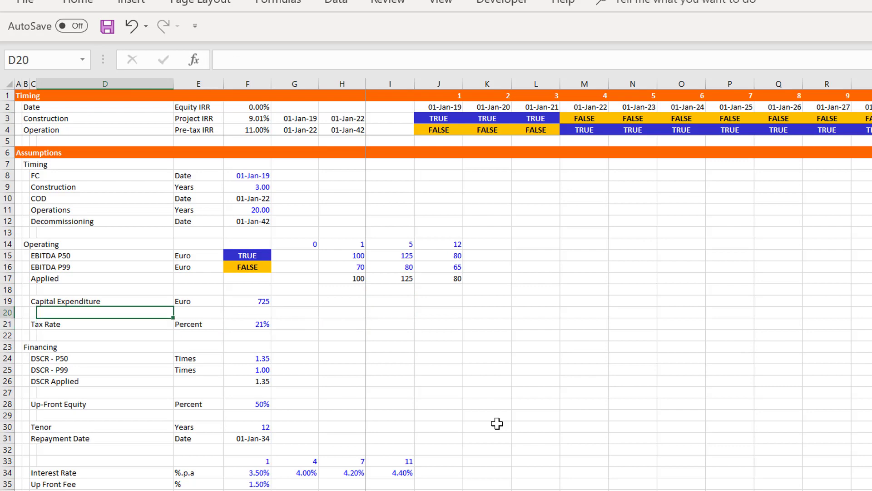
key("Down")
key("Down")
key("Down")
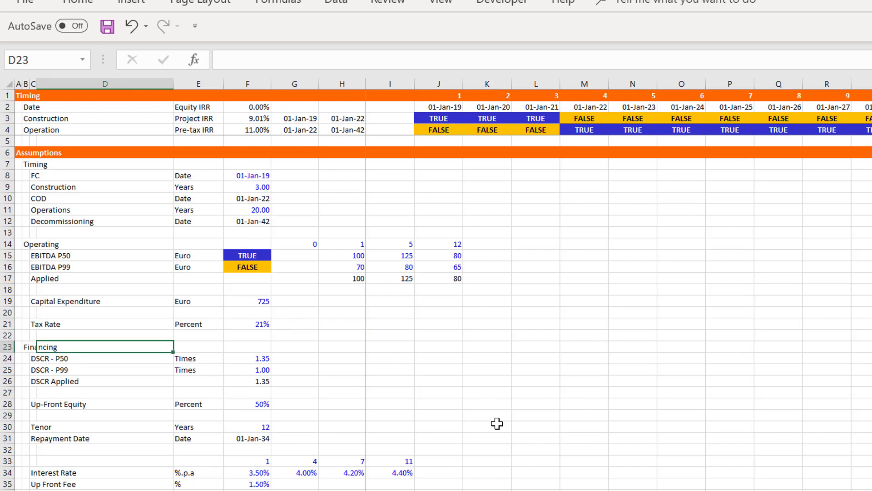
key("Up")
key("Up")
key("Down")
key("Down")
key("Down")
key("Down")
key("Down")
key("Down")
key("Down")
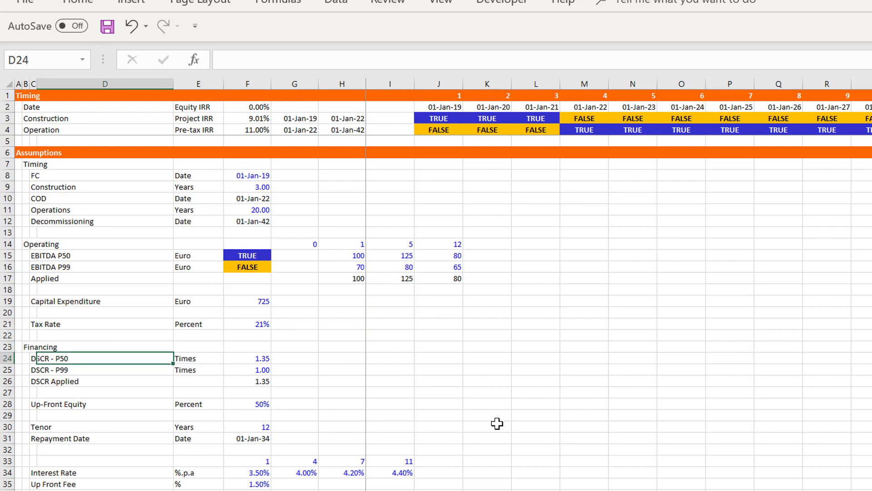
key("Right")
key("Right")
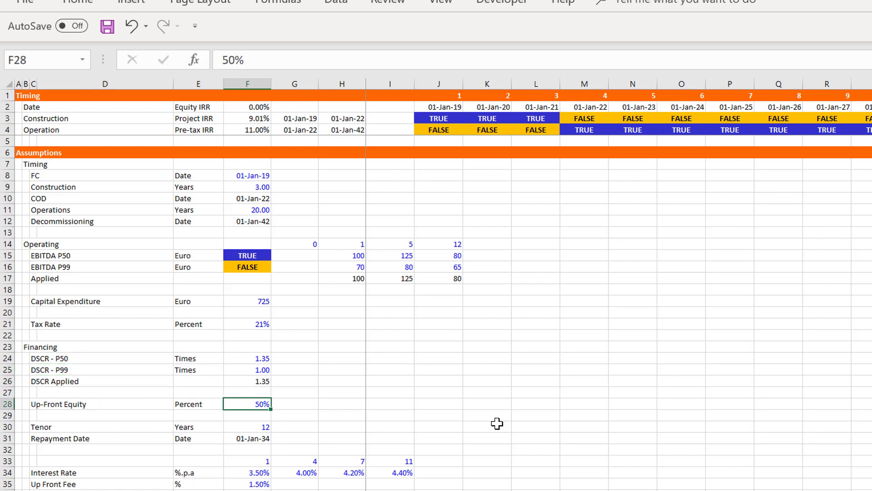
type("72")
key("Return")
Return to Sources and Uses and inspect which cells the Equity Up-front formula in I76 refers to
key("Down")
key("Page_Down")
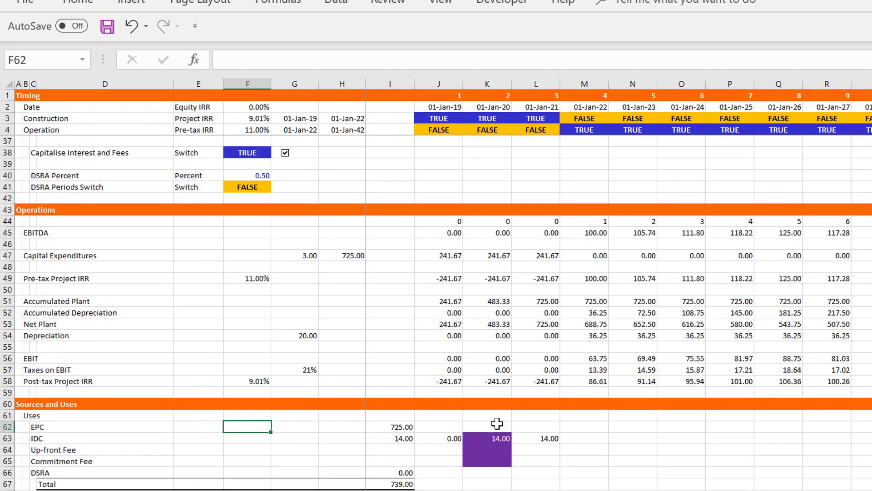
key("Down")
key("Down")
key("Down")
key("Down")
key("Down")
key("Down")
key("Down")
key("Down")
key("Down")
key("Down")
key("Down")
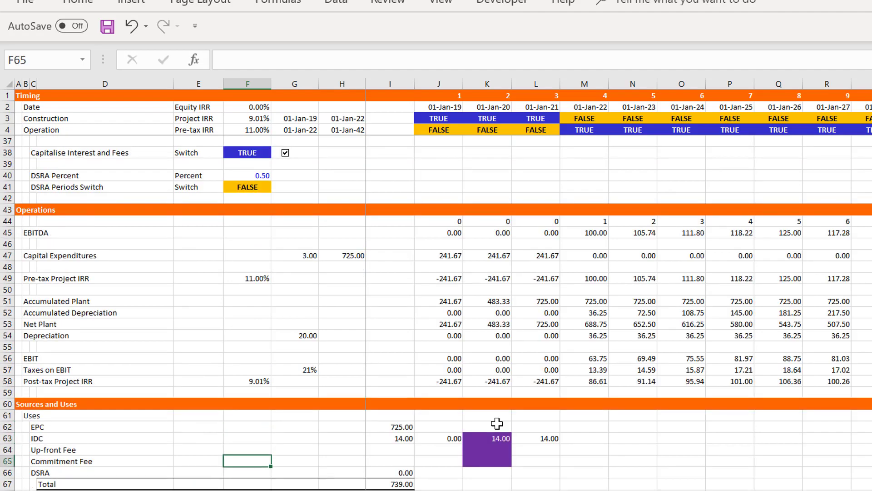
key("Down")
key("Down")
key("Down")
key("Down")
key("Down")
key("Down")
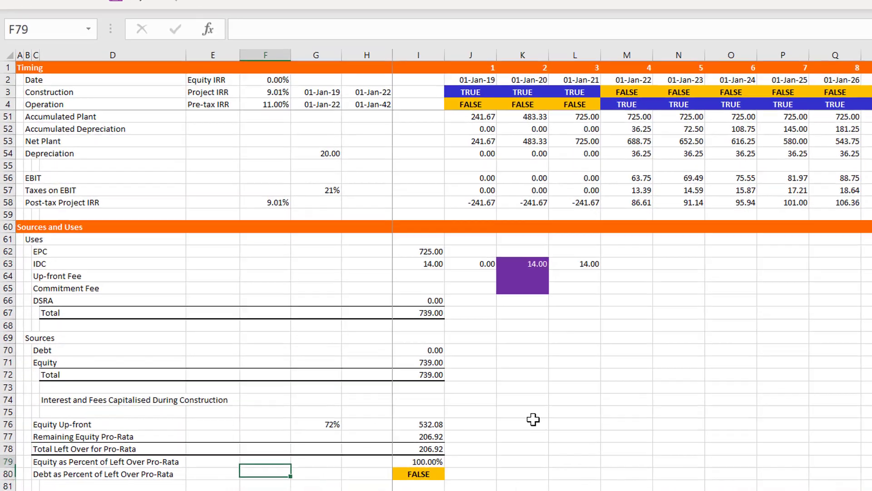
key("Up")
key("Up")
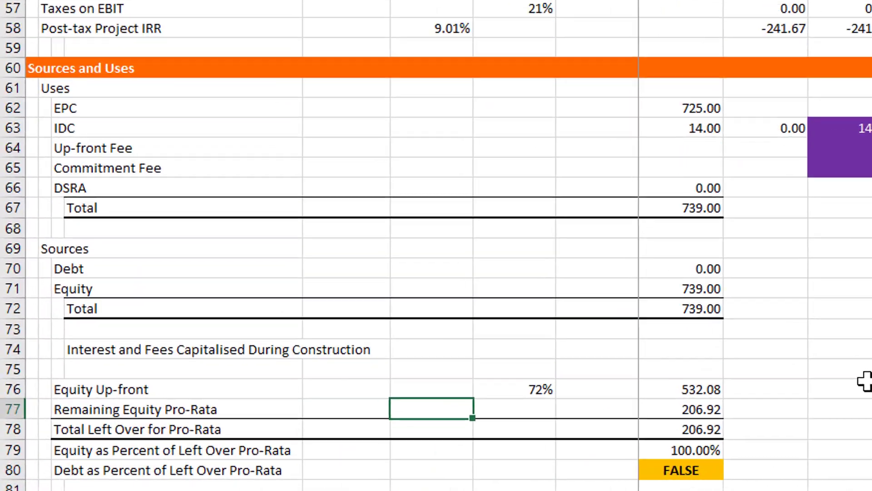
key("Up")
key("Up")
key("Down")
key("Right")
key("Right")
key("Right")
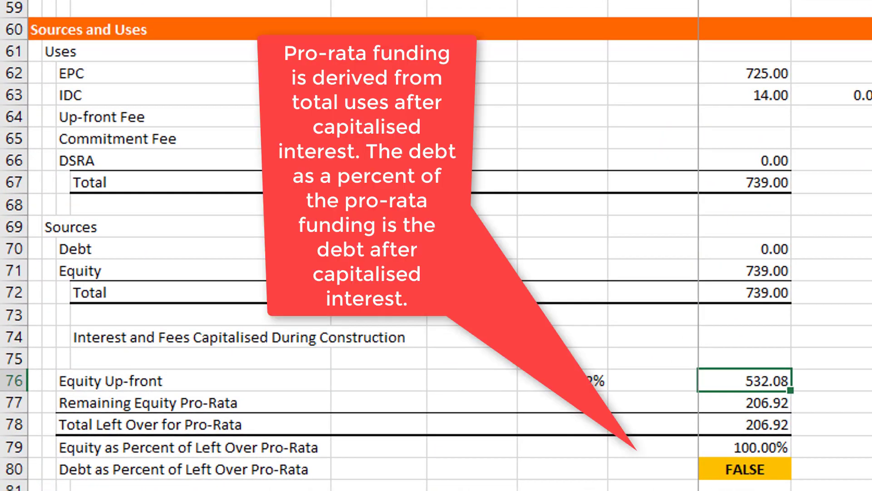
key("F2")
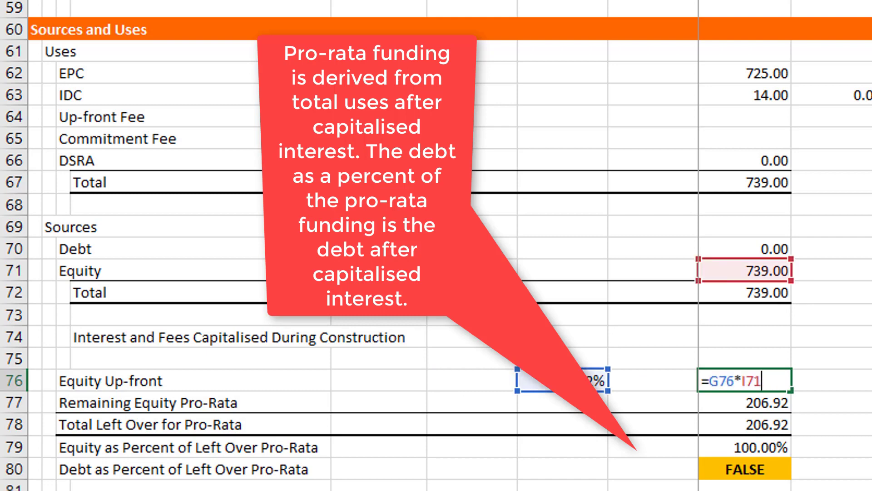
key("Escape")
Inspect the formulas for Remaining Equity Pro-Rata in I77 and Total Left Over for Pro-Rata in I78
key("Down")
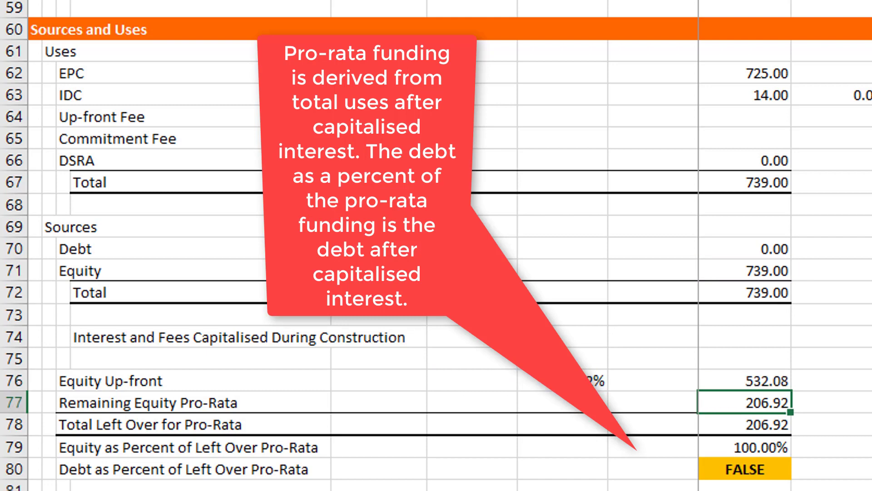
key("F2")
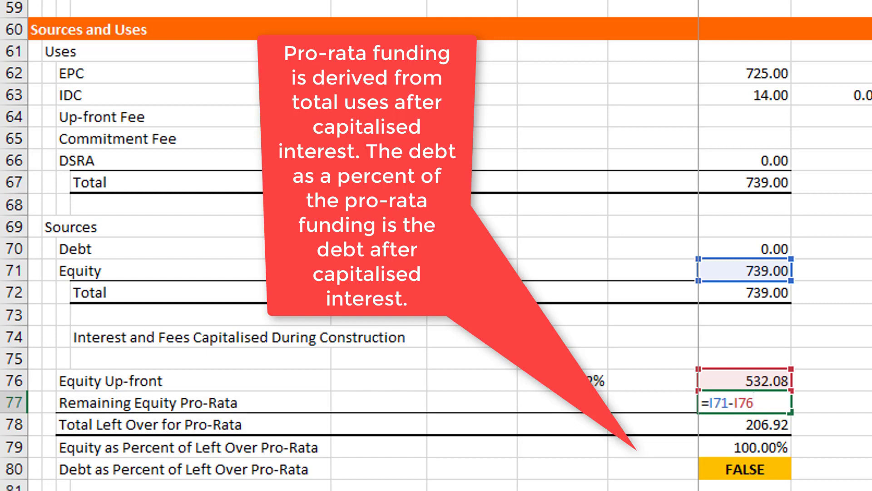
key("Return")
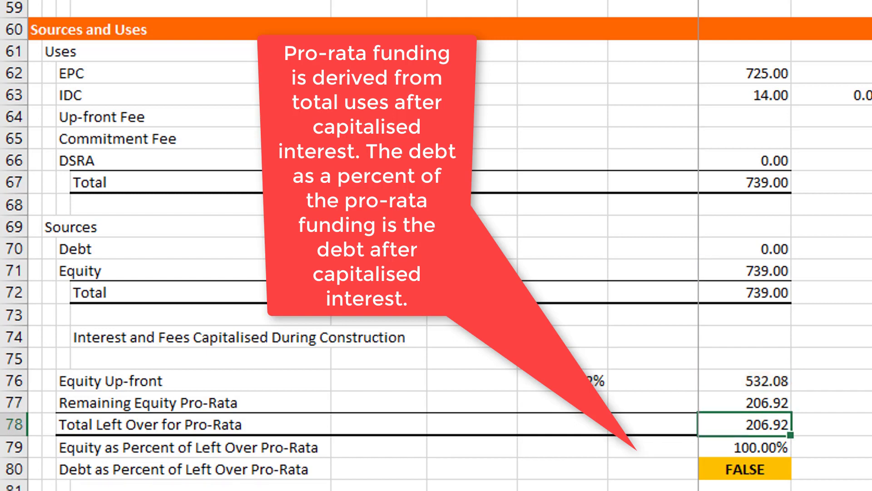
key("F2")
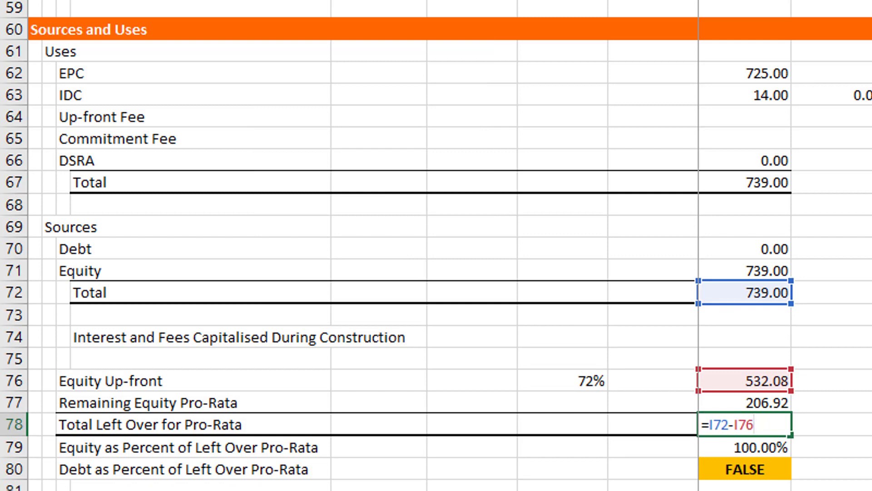
key("Escape")
Insert an extra blank row at row 75, below Interest and Fees Capitalised During Construction
key("Up")
key("Up")
key("Up")
key("Up")
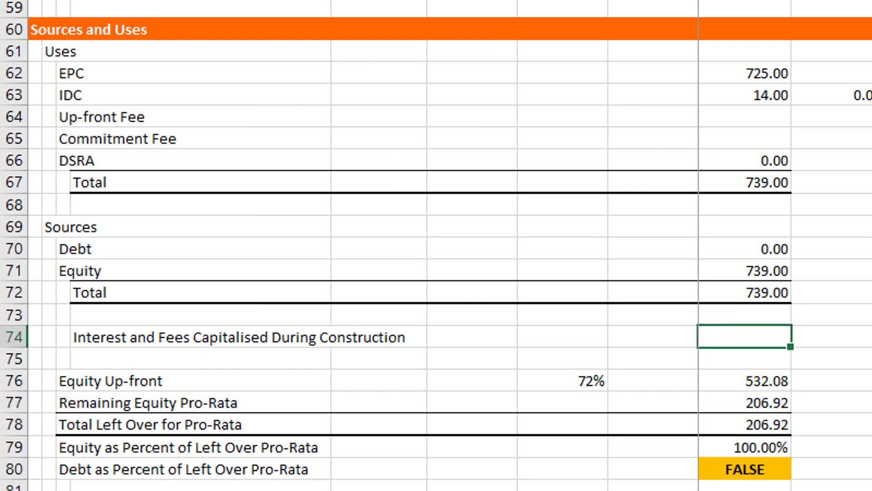
key("Down")
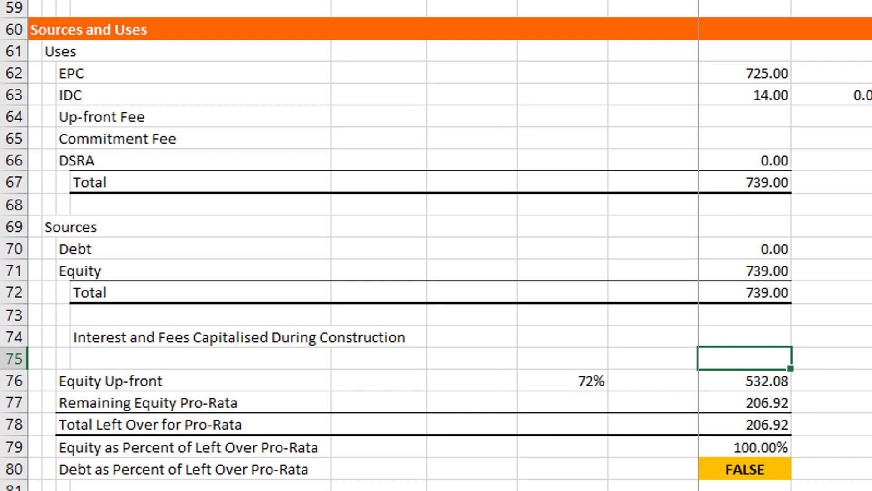
key("Up")
key("Down")
key("Left")
key("Left")
key("Left")
key("Left")
key("Left")
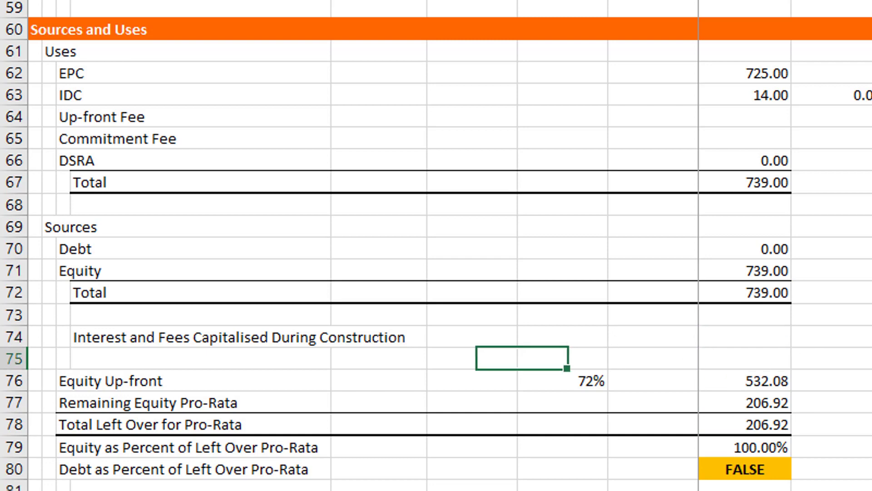
key("shift+space")
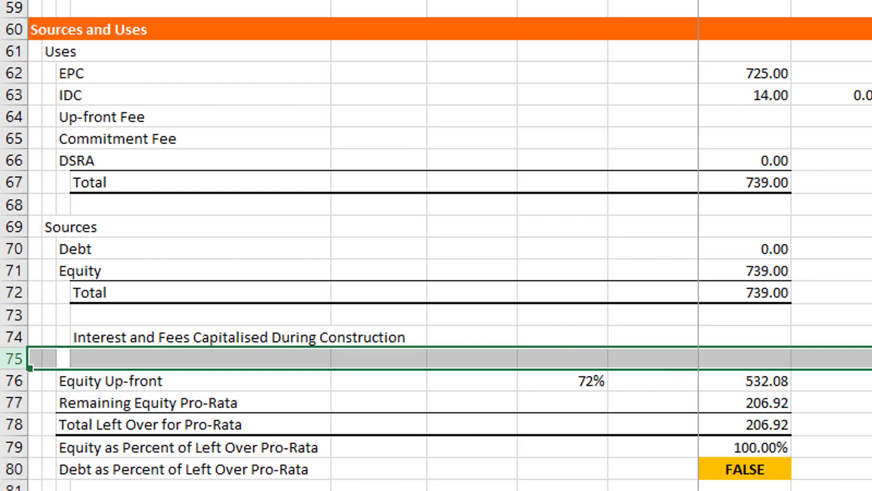
key("ctrl+shift+plus")
Move the Interest and Fees Capitalised During Construction label from D74 to C74
key("Right")
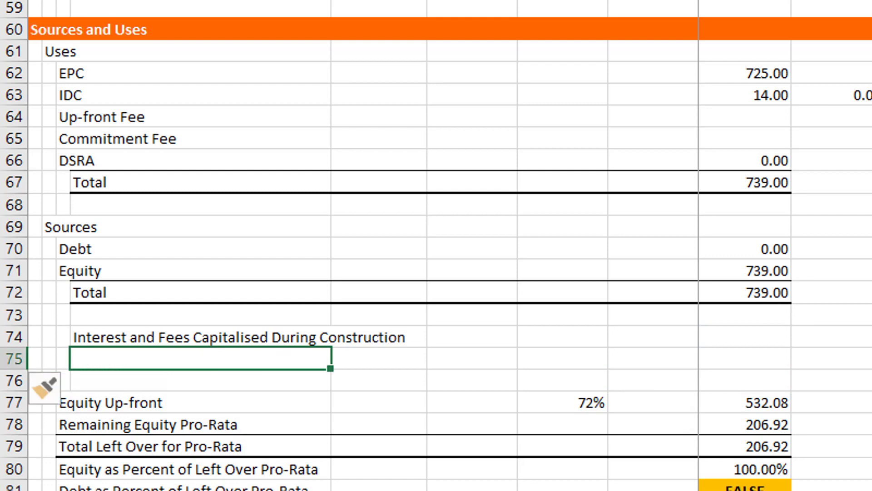
key("Up")
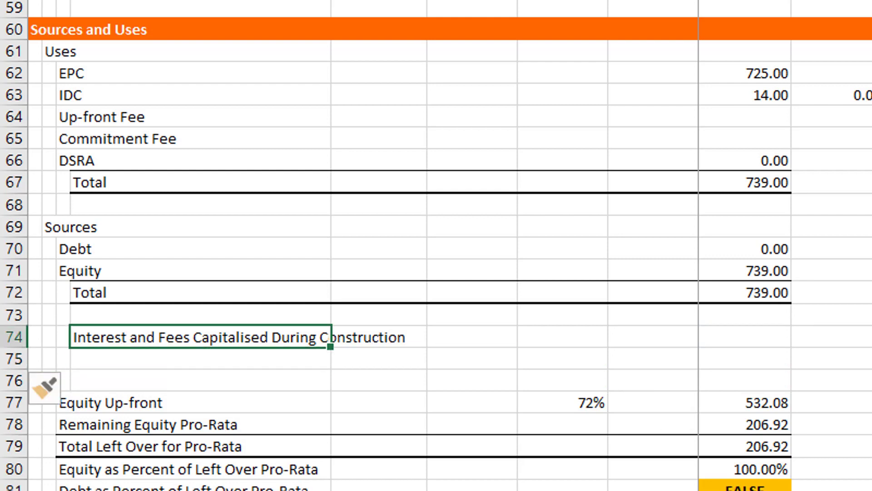
key("ctrl+x")
key("Left")
key("ctrl+v")
key("Down")
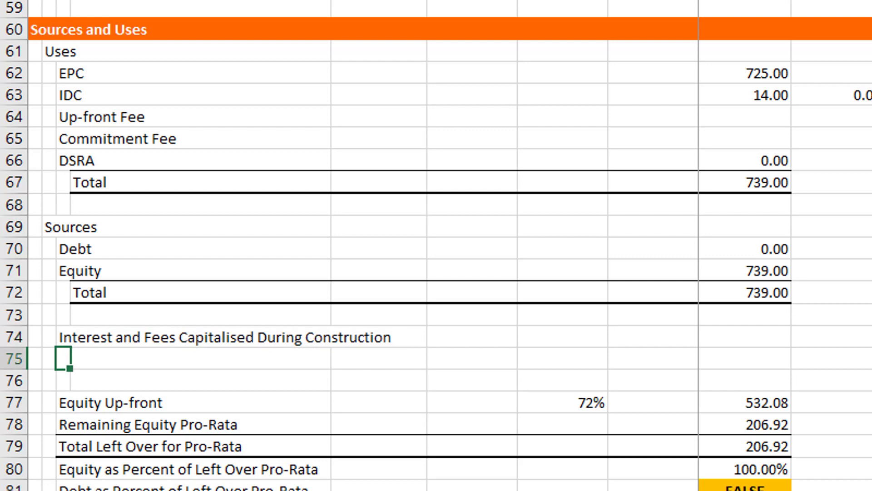
Prefix the Interest and Fees Capitalised During Construction label in C74 with "Less"
key("Down")
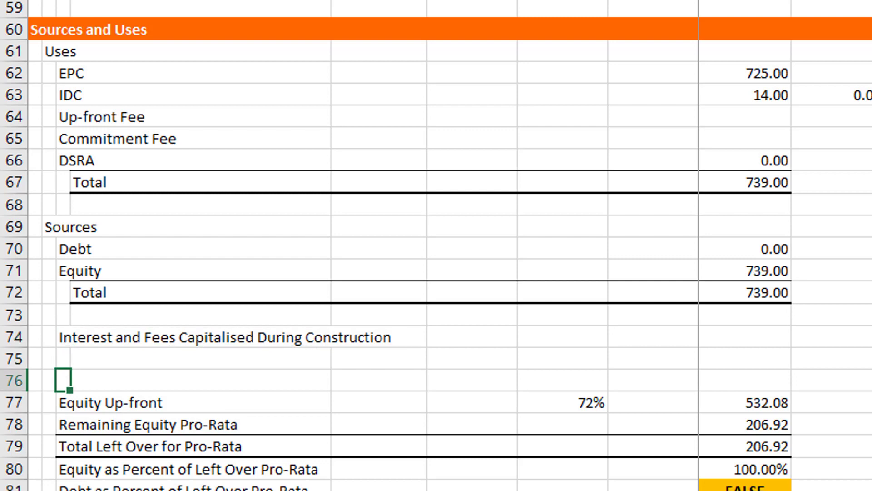
key("Up")
key("Up")
key("F2")
key("Left")
key("Left")
key("Left")
key("Left")
key("Left")
key("Left")
key("Left")
key("Left")
key("Left")
key("Left")
key("Left")
key("Left")
key("Left")
key("Left")
key("Left")
key("Left")
key("Left")
key("Left")
key("Left")
key("Left")
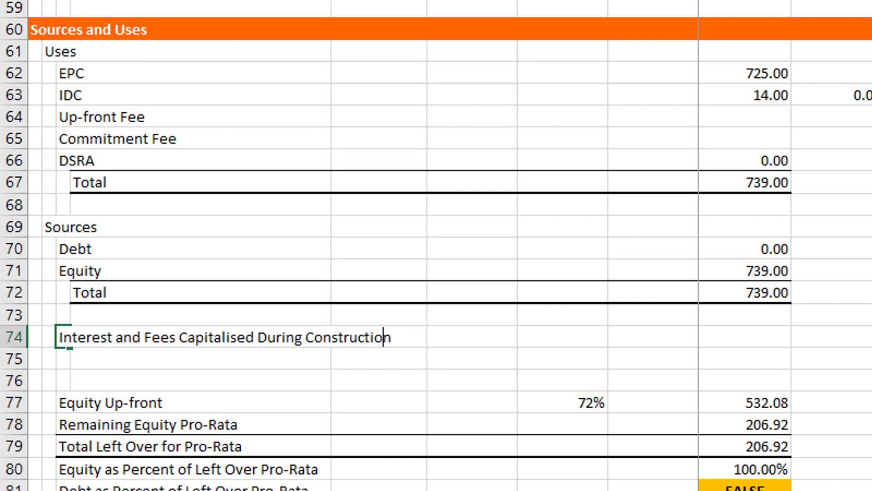
key("Left")
key("Left")
key("Left")
key("Left")
key("Left")
key("Left")
key("Left")
key("Left")
key("Left")
key("Left")
key("Left")
key("Left")
key("Left")
key("Left")
key("Left")
key("Left")
type("Less")
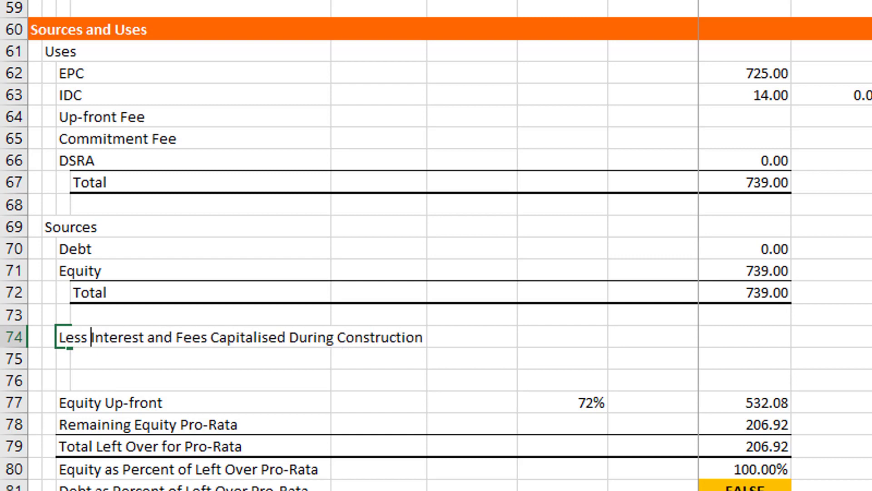
key("Return")
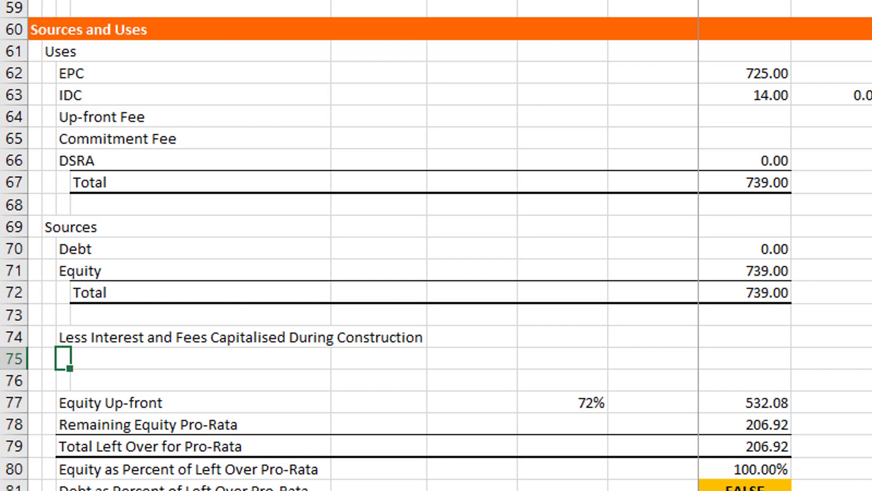
Enter the label Cash Funding in C75, directly below the capitalised interest and fees line
type("Cash Funding")
key("Return")
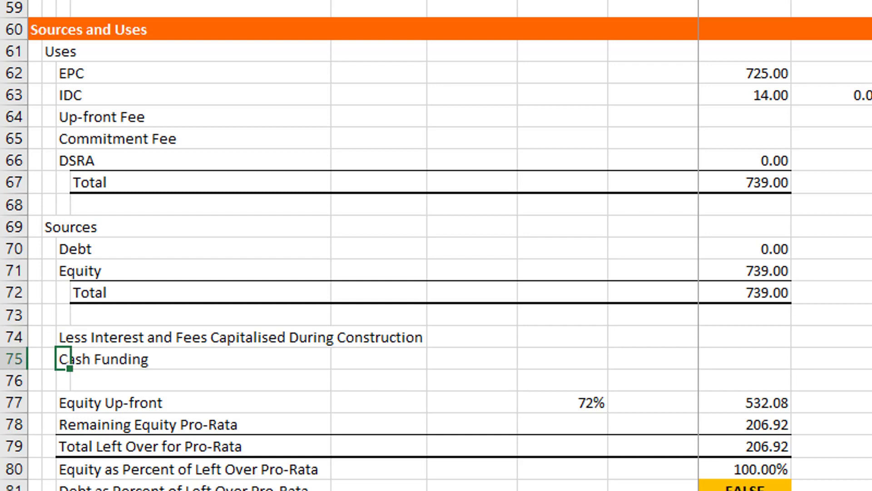
Calculate Cash Funding in I75 as total sources less capitalised interest and fees, using =I72-I74
key("Up")
key("Right")
key("Right")
key("Right")
key("Right")
key("Right")
key("Right")
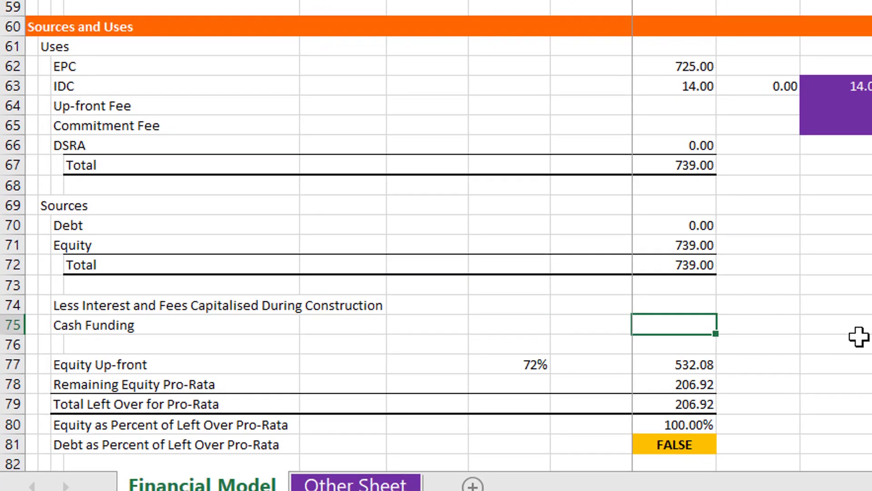
type("=")
key("Up")
key("Up")
key("Up")
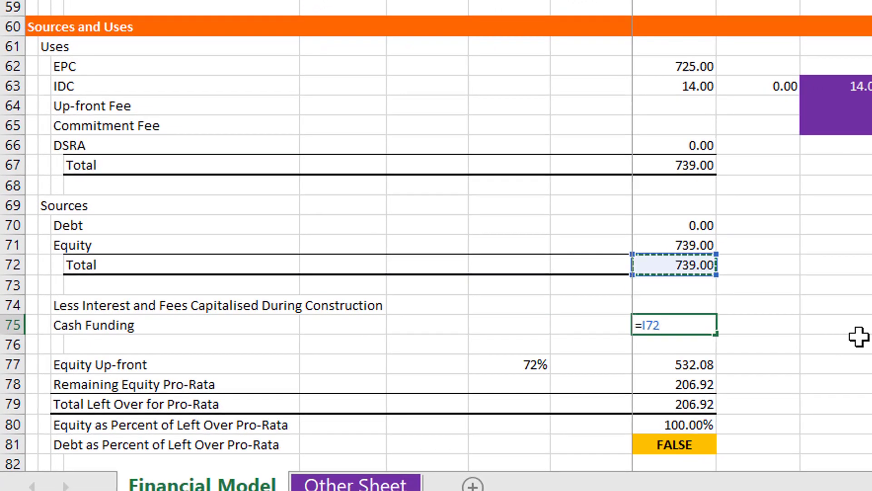
type("-")
key("Up")
key("Return")
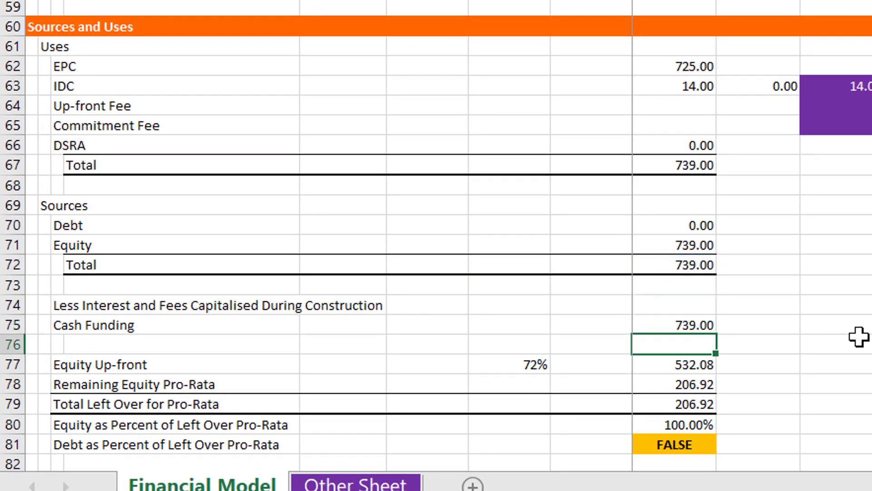
Change the Total Left Over for Pro-Rata formula in I79 to =I75-I77 so it starts from Cash Funding
key("Up")
key("Up")
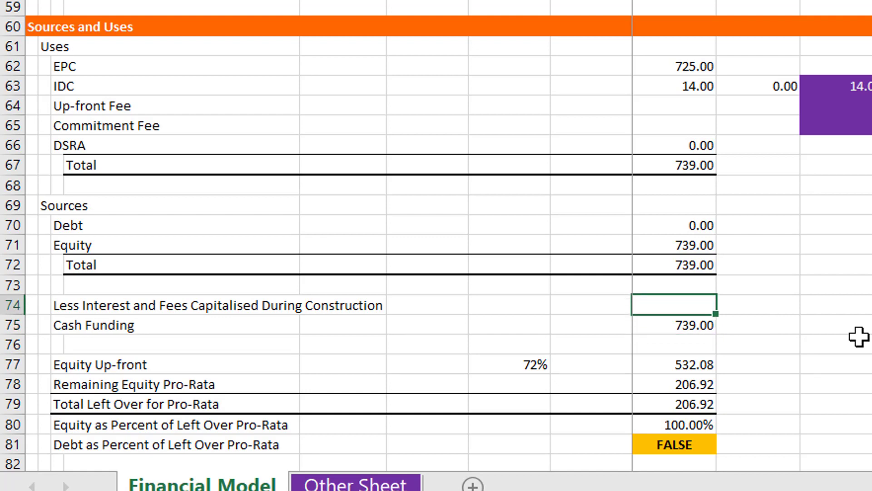
key("Down")
key("Down")
key("Down")
key("Down")
key("Down")
key("Down")
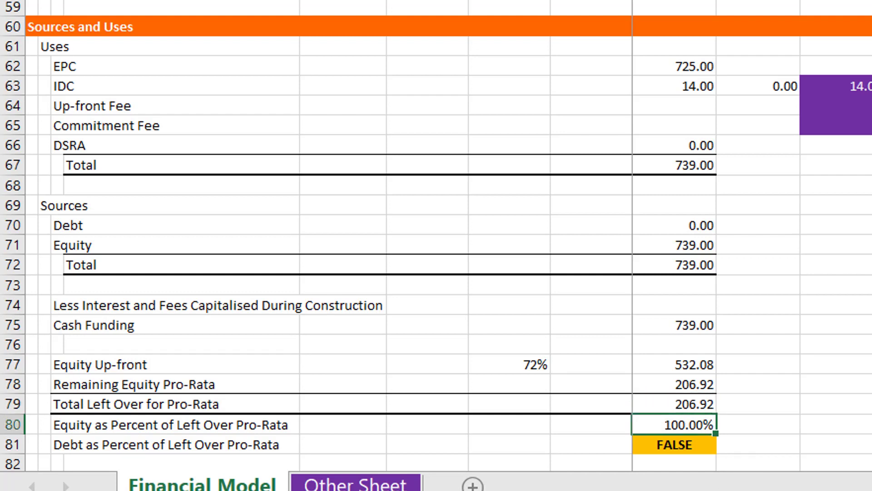
key("Left")
key("Left")
key("Right")
key("F2")
key("Escape")
key("Up")
key("F2")
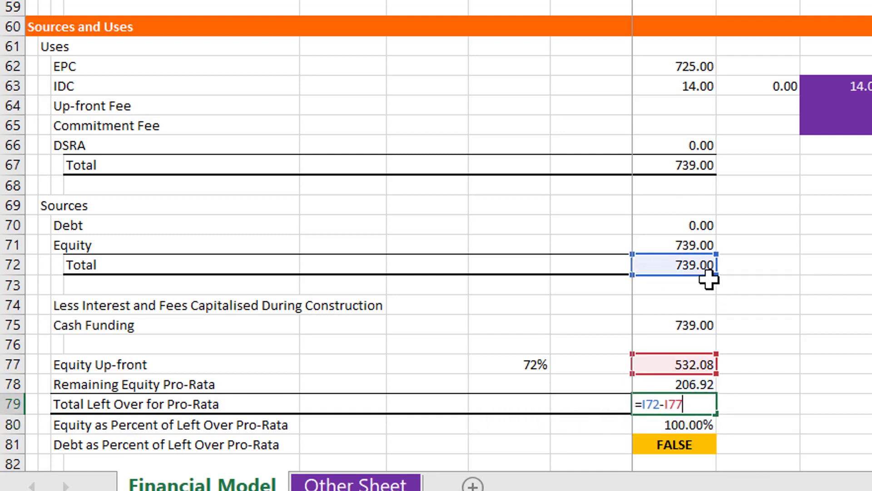
left_click_drag(697, 275, 677, 340)
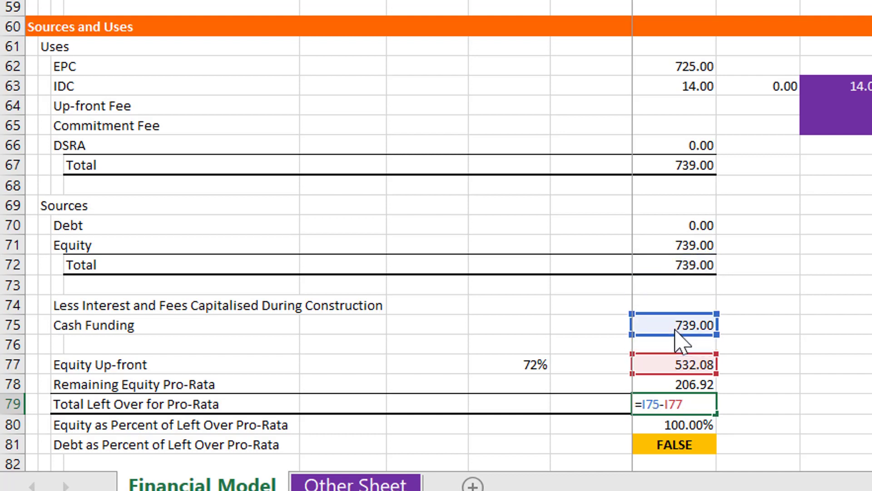
key("Return")
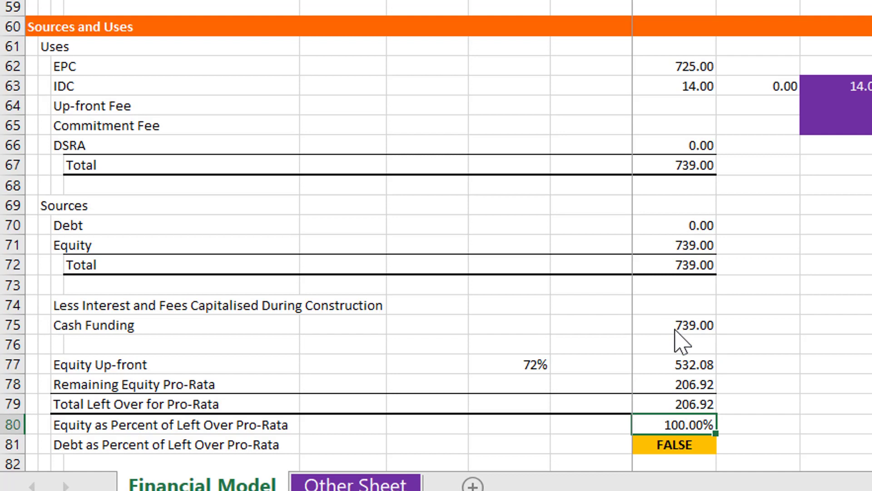
Inspect which cells the Equity as Percent of Left Over Pro-Rata formula in I80 refers to
key("Left")
key("Left")
key("Left")
key("Left")
key("Left")
key("Left")
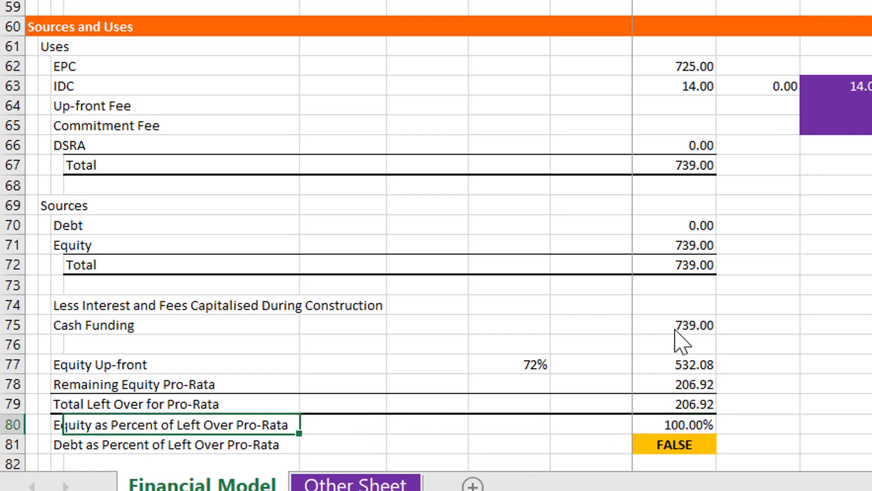
key("Right")
key("Right")
key("Right")
key("Right")
key("Right")
key("Right")
key("Right")
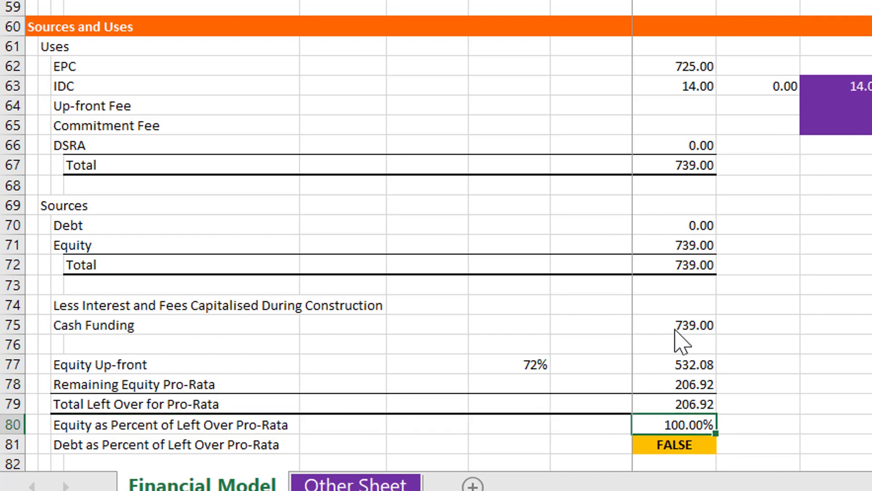
key("F2")
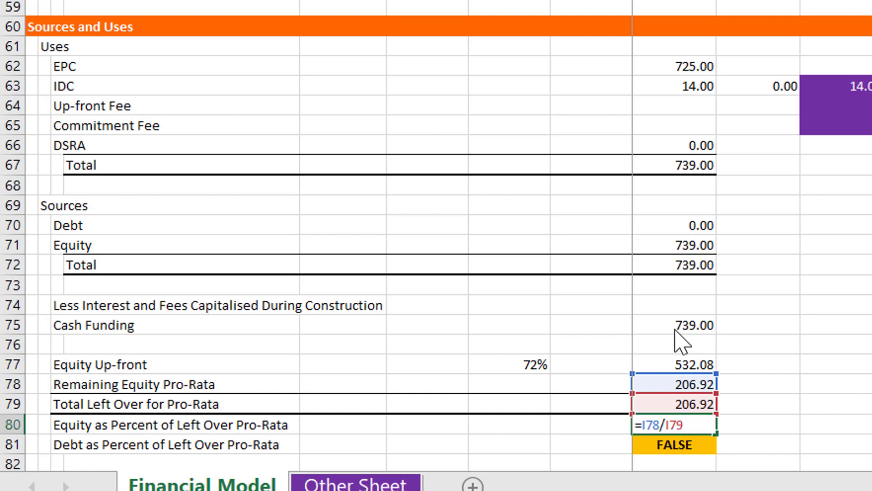
Change the Debt as Percent of Left Over Pro-Rata formula in I81 to =IF(I70,(I70-I74)/I79)
key("Return")
type("=IF(I70,I70/I79)")
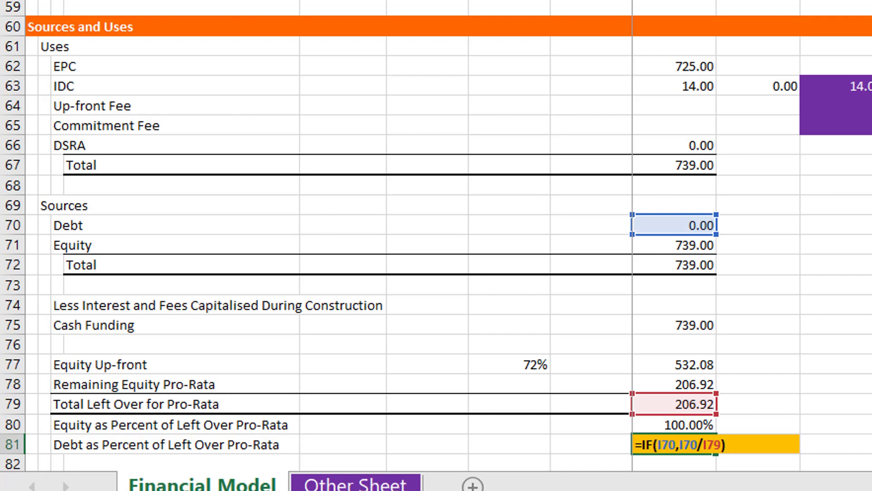
key("Return")
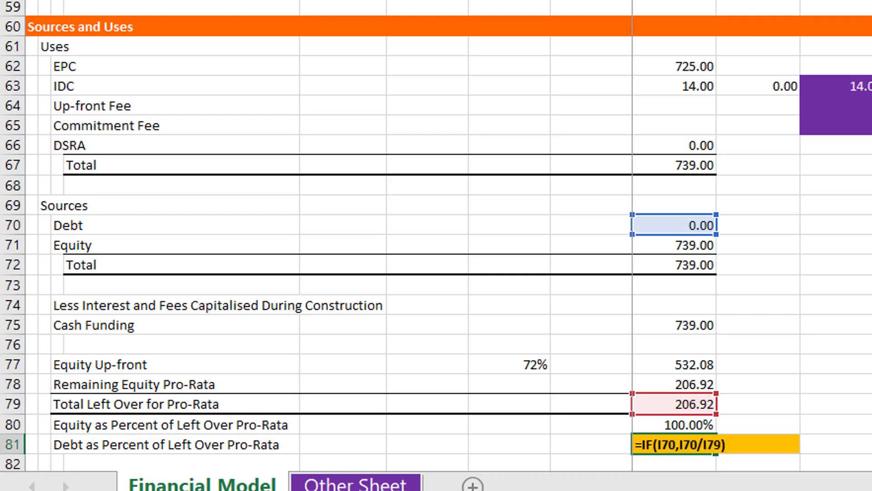
type("(I70")
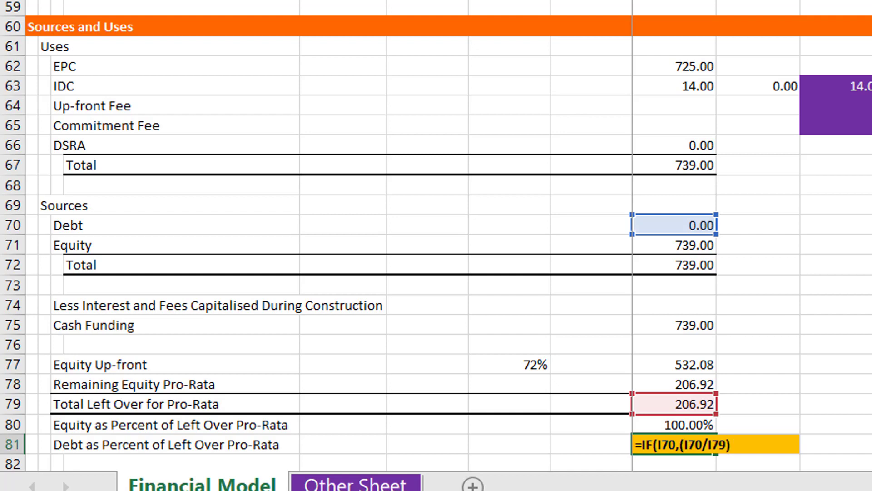
type("-")
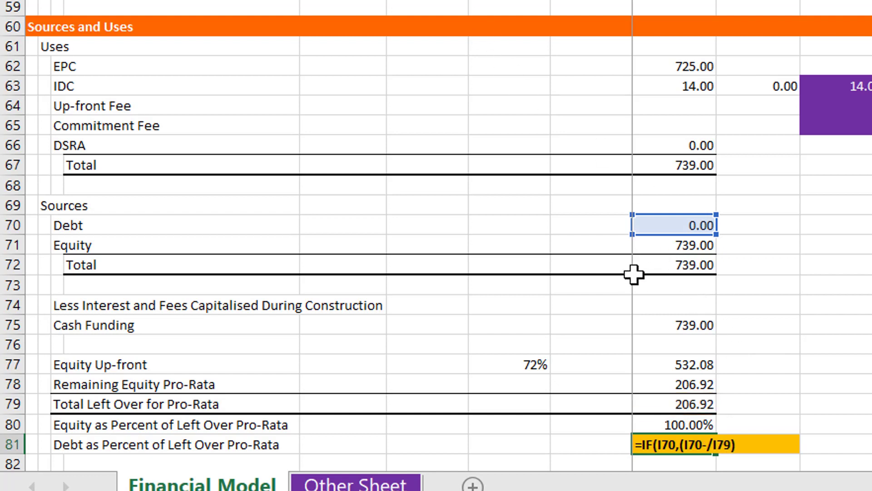
left_click(688, 305)
type(")")
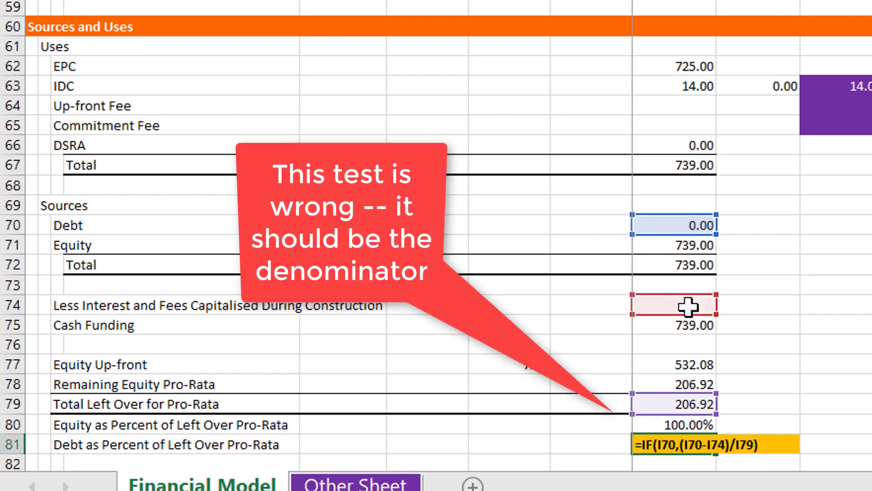
key("Return")
key("Up")
key("Up")
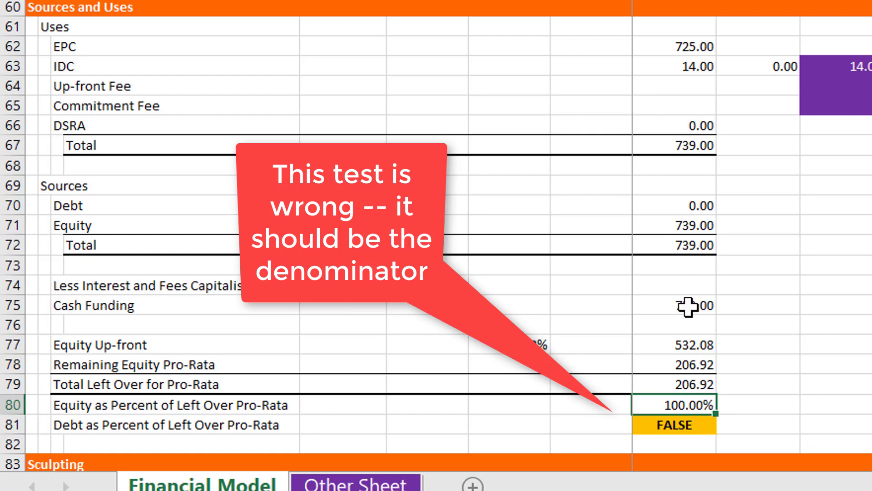
Look over the Sculpting and Funding sections below the pro-rata percentages
key("Down")
key("Down")
key("Down")
key("Down")
key("Down")
key("Down")
key("Down")
key("Down")
key("Down")
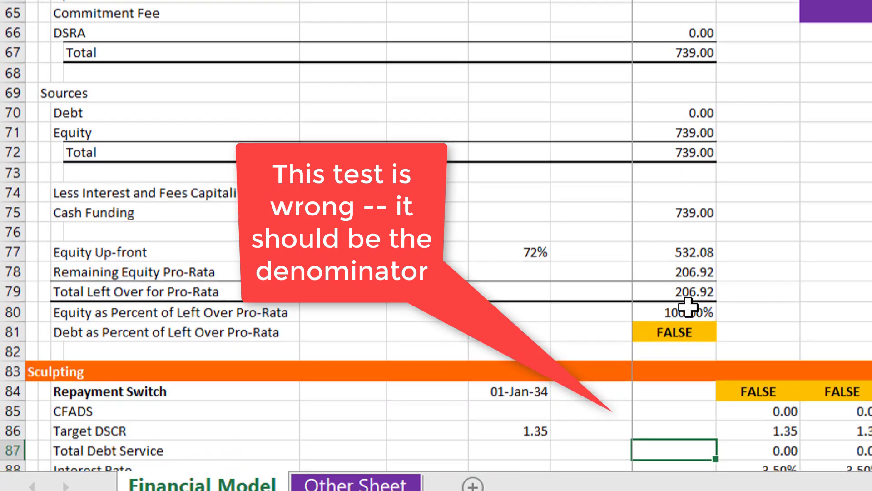
key("Down")
key("Down")
key("Down")
key("Down")
key("Down")
key("Down")
key("Down")
key("Down")
key("Down")
key("Down")
key("Down")
key("Down")
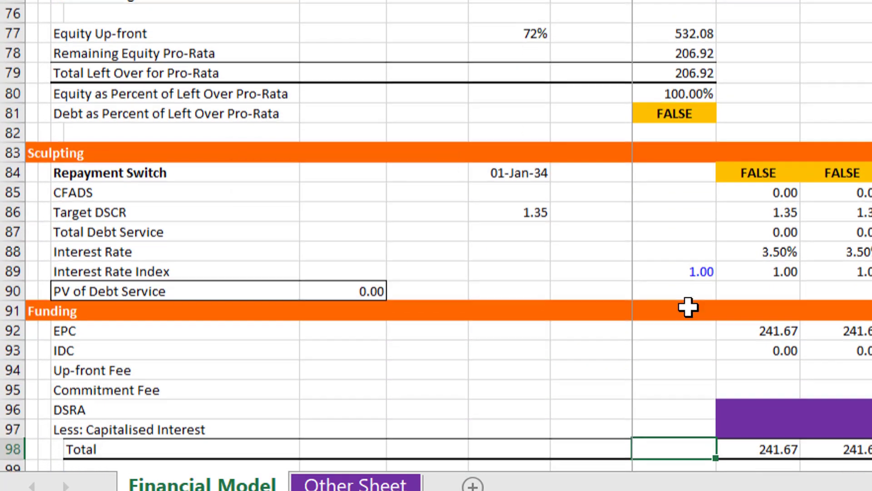
key("Down")
key("Down")
key("Down")
key("Down")
key("Down")
key("Down")
key("Down")
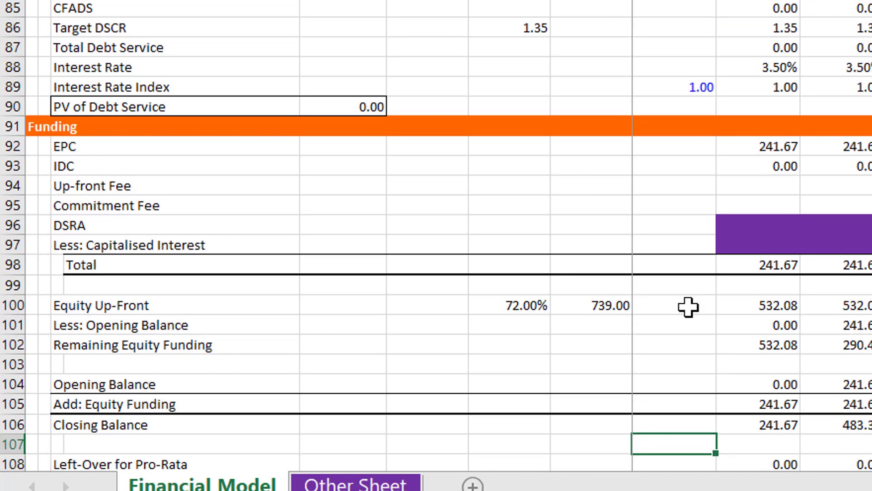
key("Up")
key("Up")
key("Up")
key("Up")
key("Up")
key("Up")
key("Up")
key("Up")
key("Up")
key("Up")
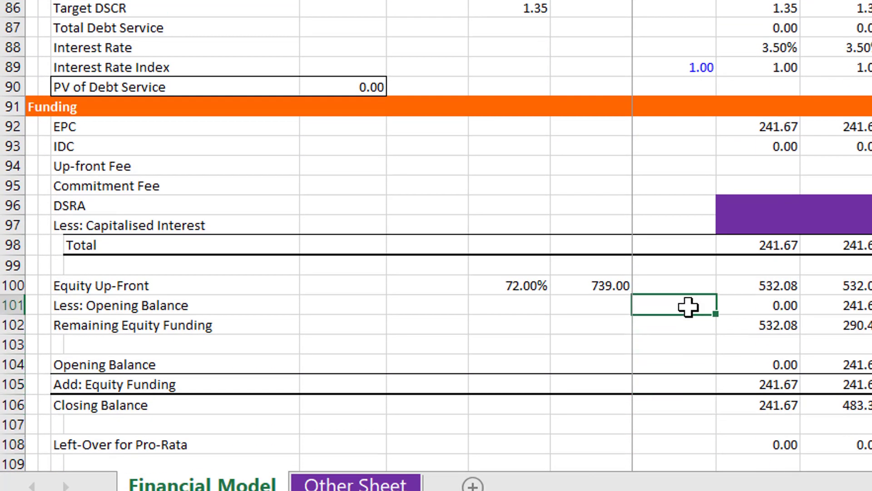
key("Up")
key("Up")
key("Down")
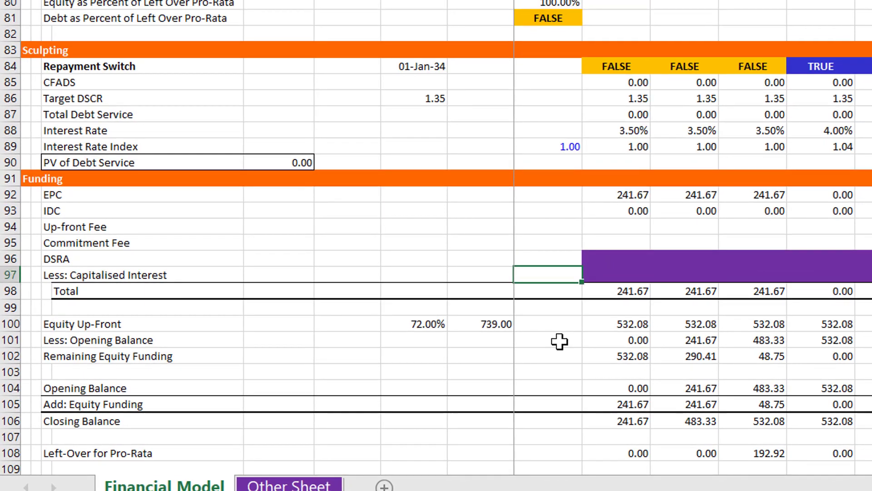
Examine the first-period funding lines in column J, from Less: Capitalised Interest through Total Funding
key("Right")
key("Up")
key("Down")
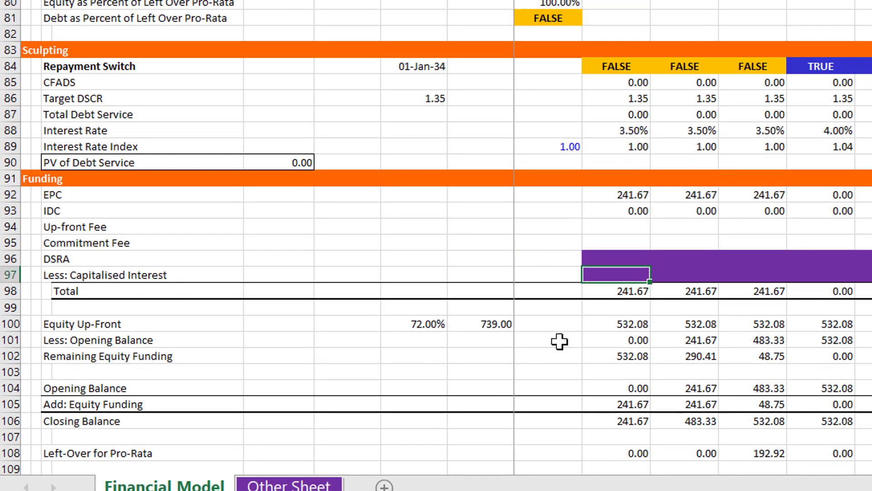
key("Up")
key("Down")
key("Down")
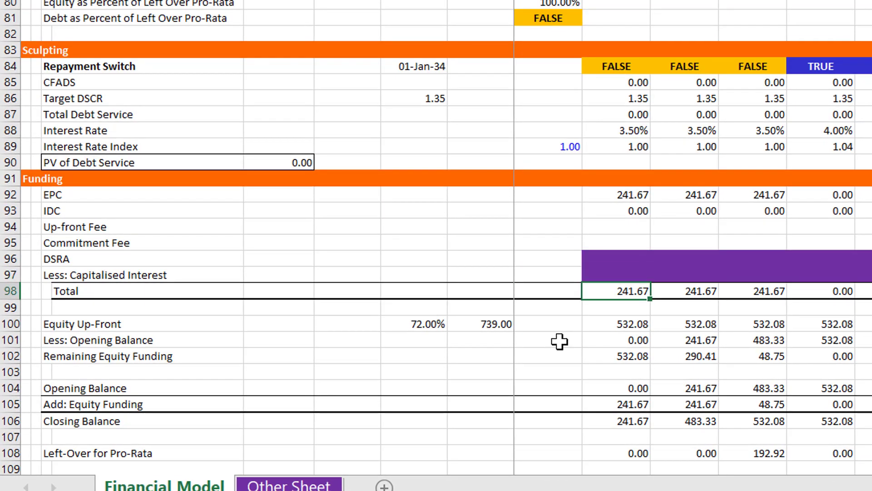
key("Down")
key("Down")
key("Down")
key("Down")
key("Down")
key("Down")
key("Down")
key("Down")
key("Down")
key("Down")
key("Down")
key("Down")
key("Down")
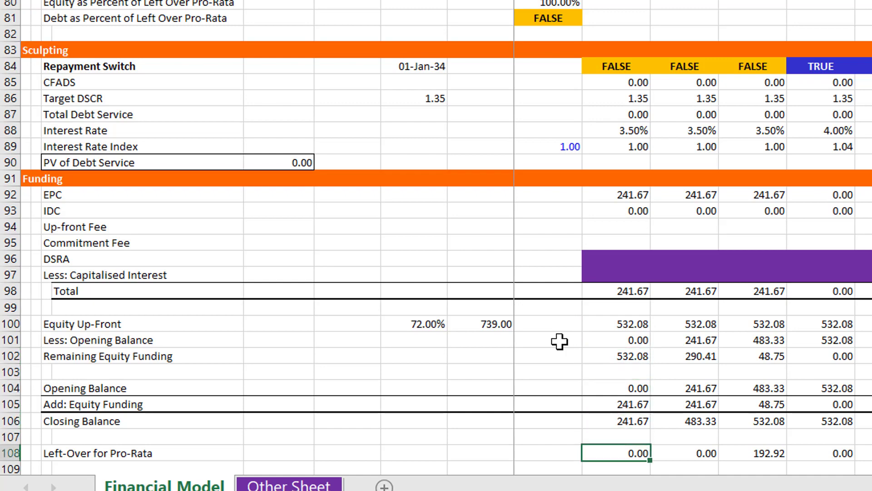
key("Down")
key("Down")
key("Down")
key("Down")
key("Down")
key("Down")
key("Down")
key("Down")
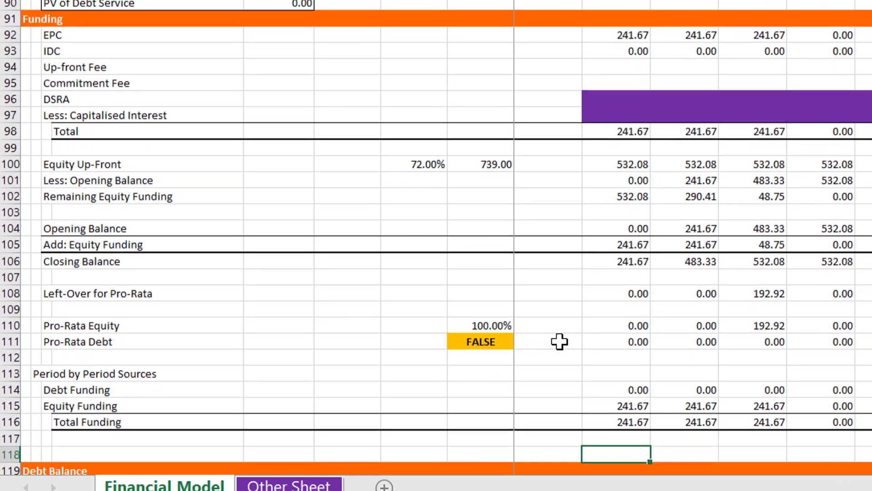
key("Up")
key("Up")
key("Up")
key("Up")
key("Up")
key("Up")
key("Up")
key("Up")
key("Up")
key("Up")
key("Up")
key("Up")
key("Up")
key("Up")
key("Up")
key("Up")
key("Up")
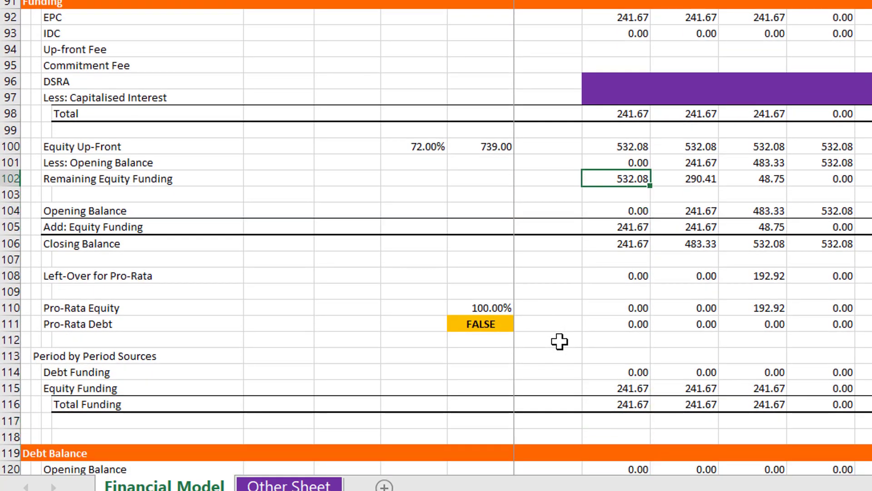
key("Down")
key("Down")
key("Down")
key("Down")
key("Down")
key("Down")
key("Down")
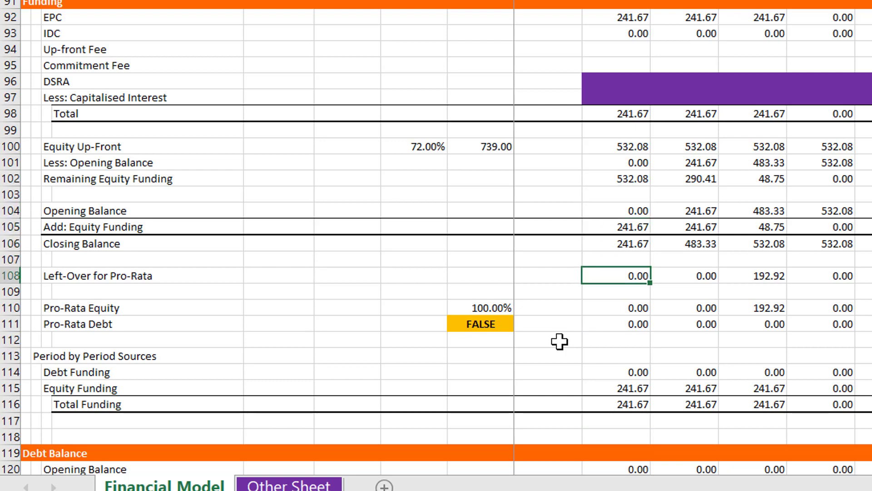
key("Down")
key("Down")
key("Down")
key("Down")
key("Down")
key("Down")
key("Down")
key("Down")
key("Down")
key("Down")
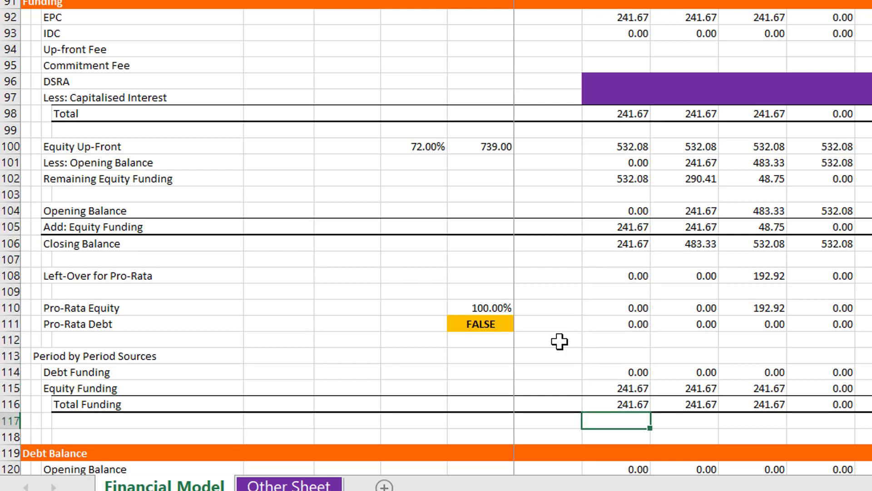
Insert five blank rows at row 129, between Interest During Construction and the DSRA section
key("Down")
key("Down")
key("Down")
key("Down")
key("Down")
key("Down")
key("Down")
key("Down")
key("Down")
key("Down")
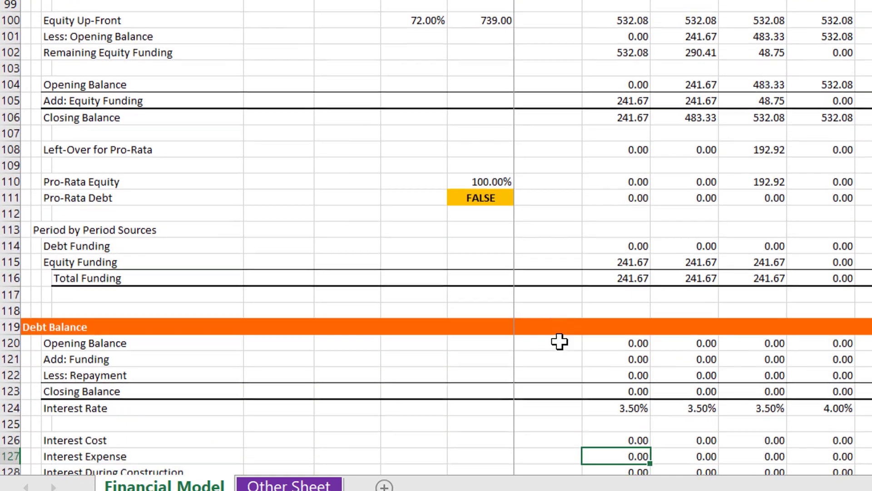
key("Down")
key("Down")
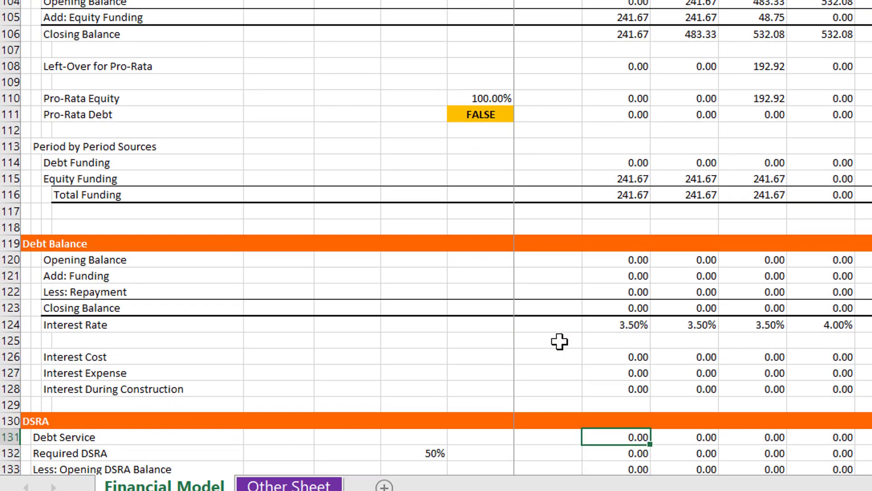
key("Up")
key("Up")
key("Up")
key("Up")
key("Up")
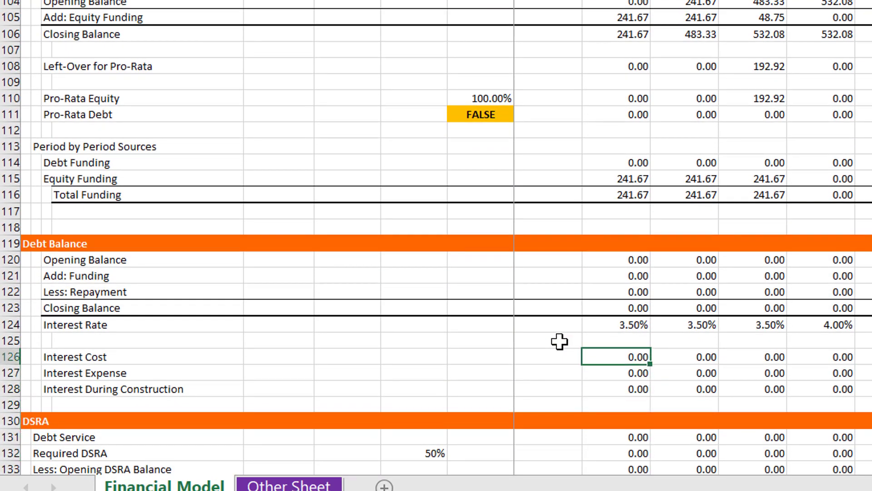
key("Down")
key("Down")
key("Down")
key("shift+space")
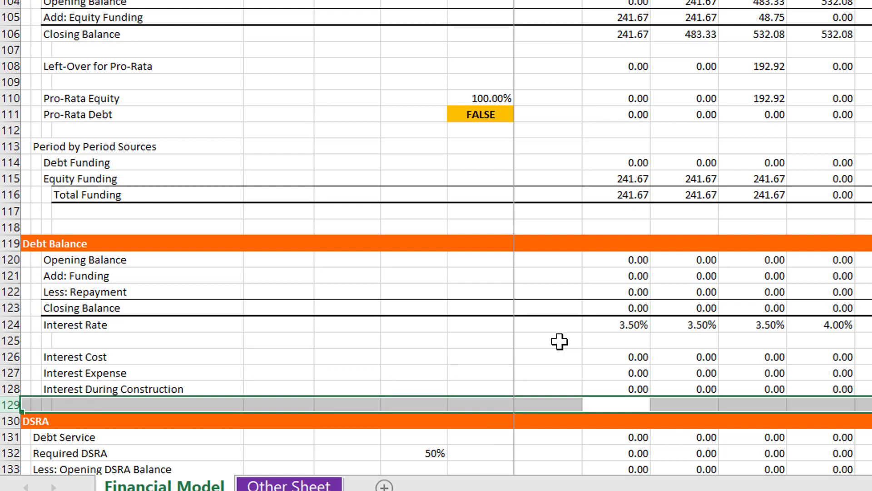
key("shift+Down")
key("shift+Down")
key("shift+Down")
key("shift+Down")
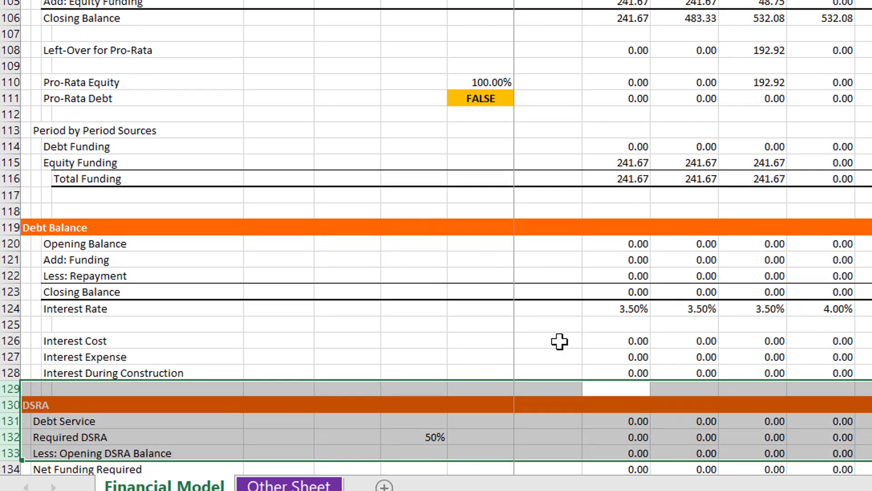
key("ctrl+shift+=")
Enter the label Up-front Fee in C130, within the blank rows under Interest During Construction
key("Down")
key("Down")
key("Left")
key("Left")
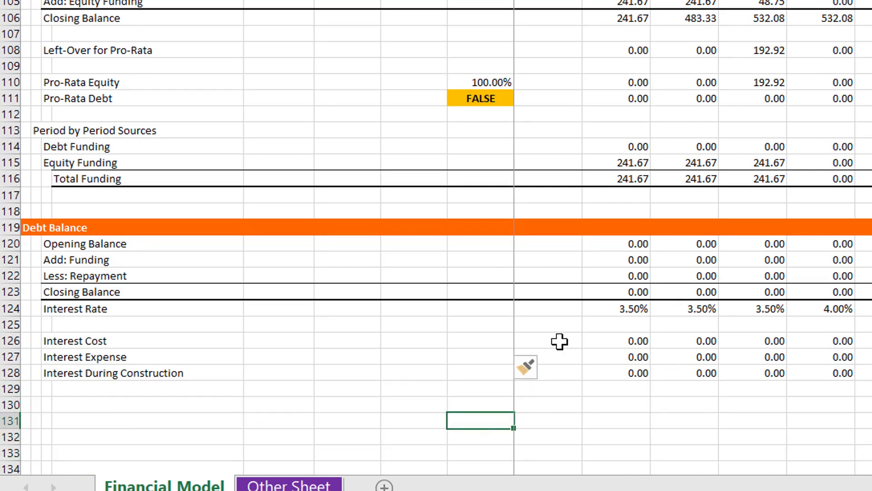
key("Left")
key("Left")
key("Left")
key("Left")
key("Left")
key("Up")
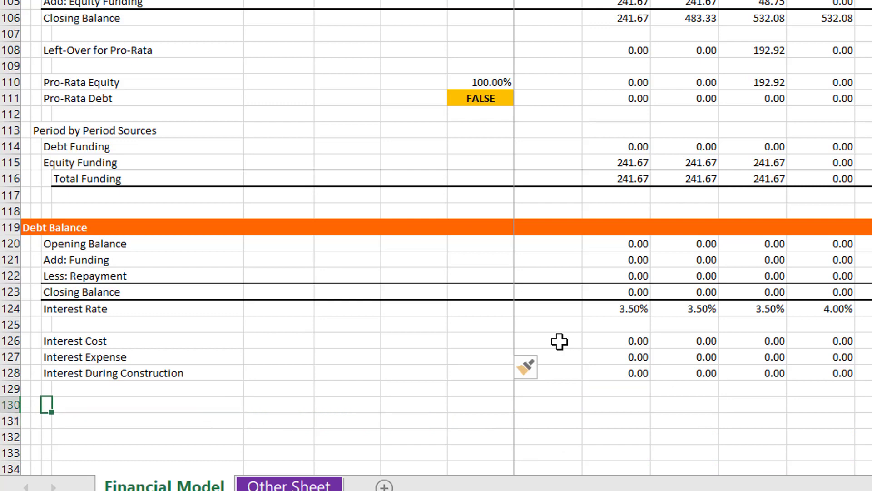
type("Uf")
key("BackSpace")
key("BackSpace")
type("Up")
type("--")
type("ront ")
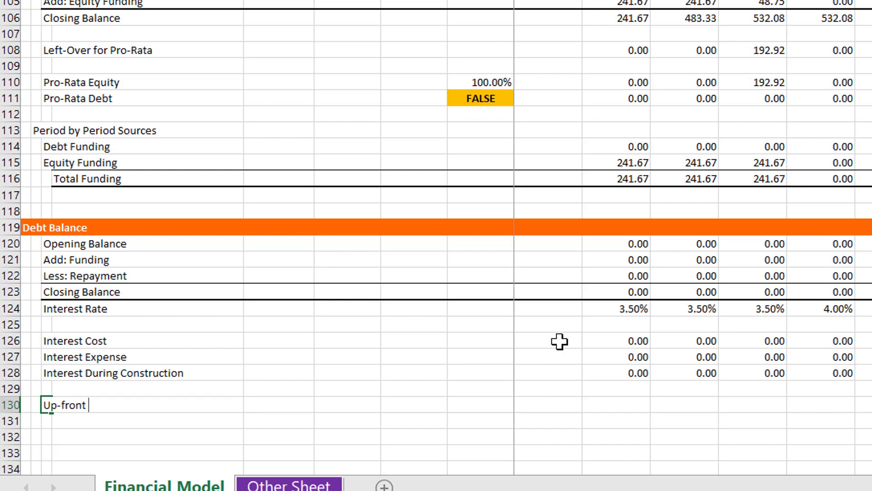
type("Fee")
Link G130 on the Up-front Fee row to the FC date in the Timing assumptions
key("Tab")
key("Tab")
key("Tab")
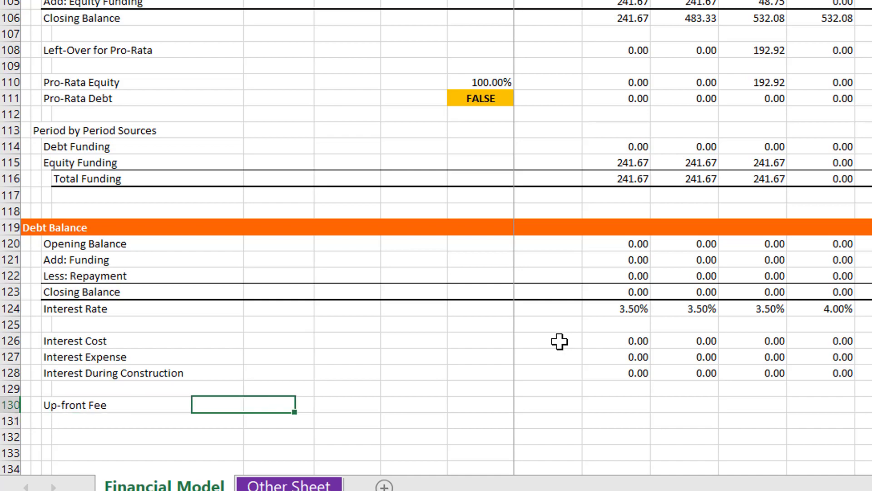
key("Tab")
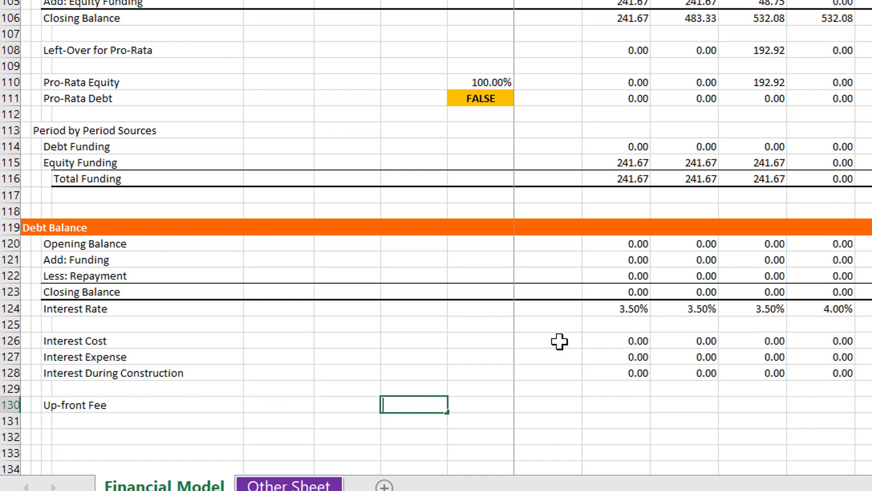
type("=")
scroll(559, 341, "up", 20)
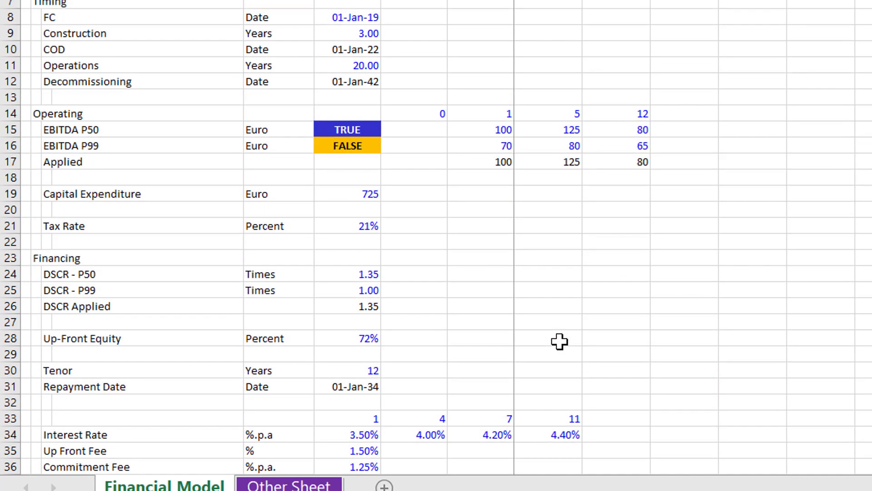
key("Up")
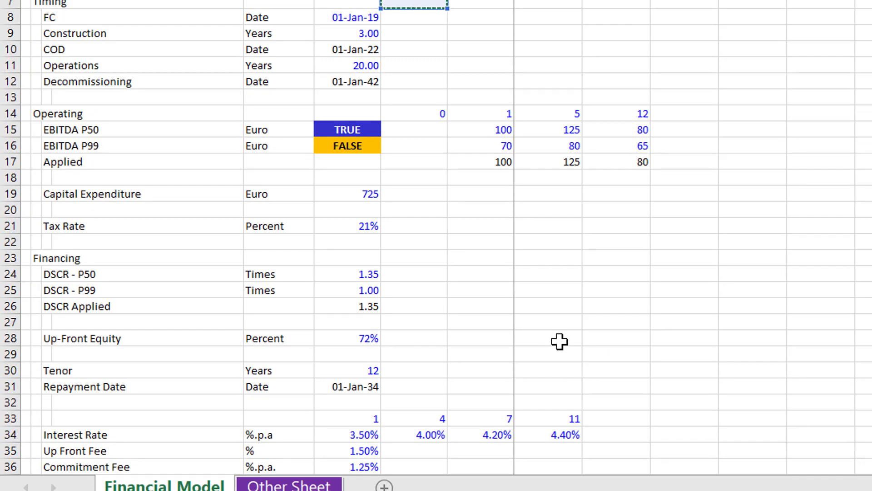
key("Down")
key("Left")
key("Return")
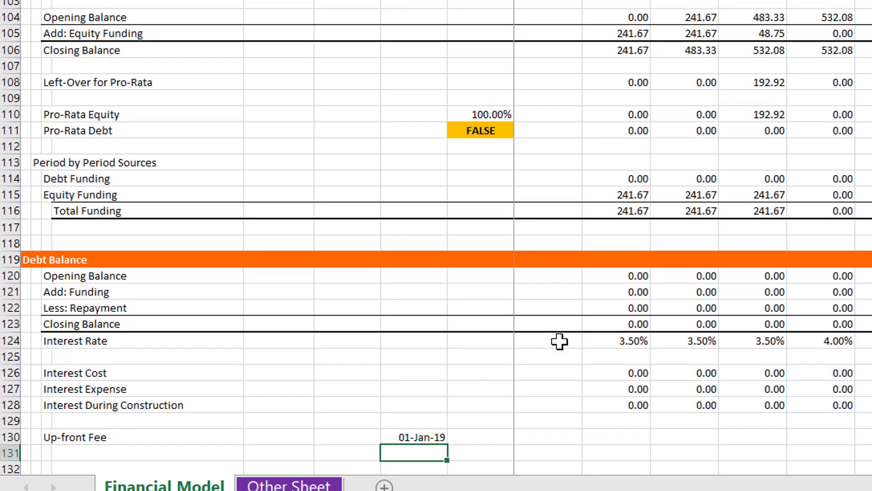
key("Up")
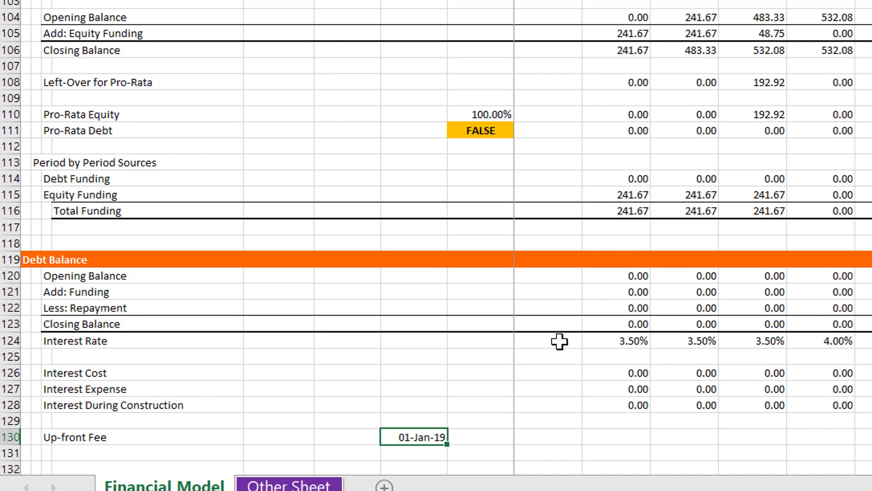
Link H130 on the Up-front Fee row to the Up Front Fee percentage in the Financing assumptions
key("Right")
type("=")
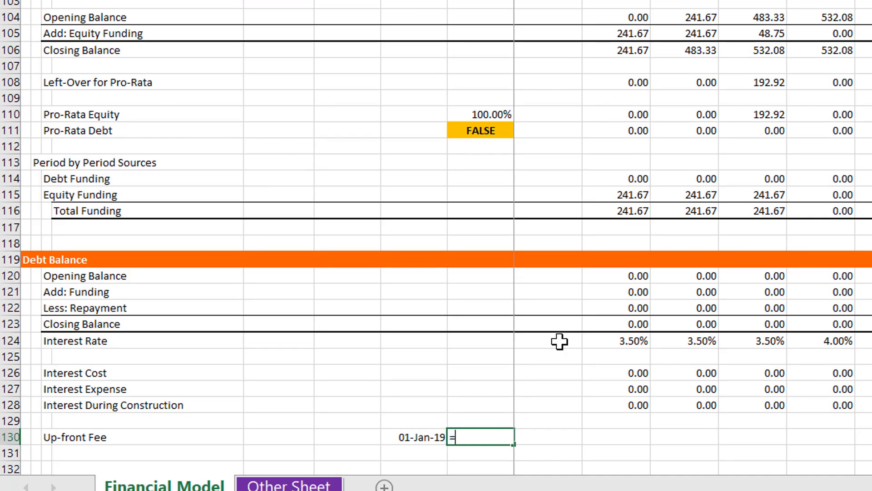
key("Page_Up")
key("Page_Up")
key("Page_Up")
key("Page_Up")
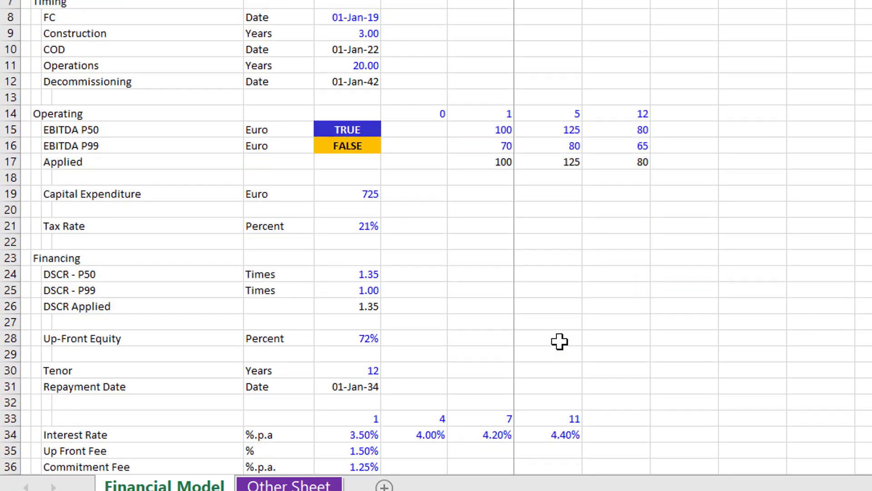
key("Page_Down")
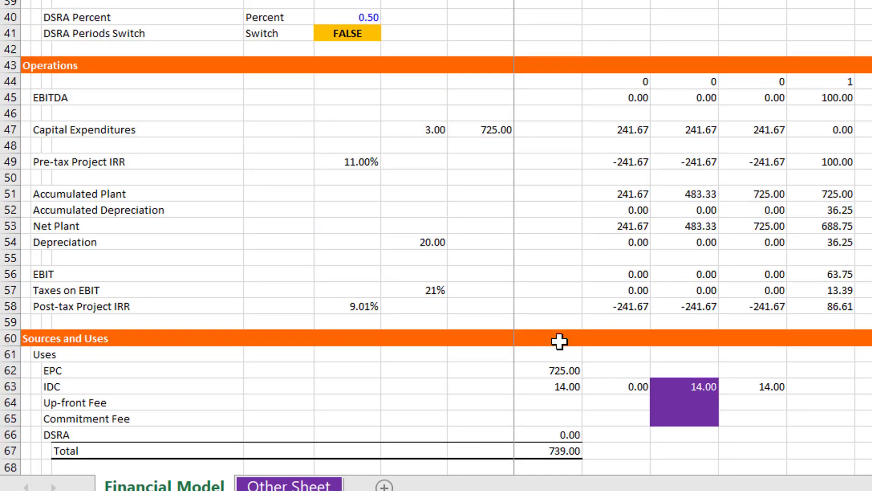
scroll(559, 341, "up", 3)
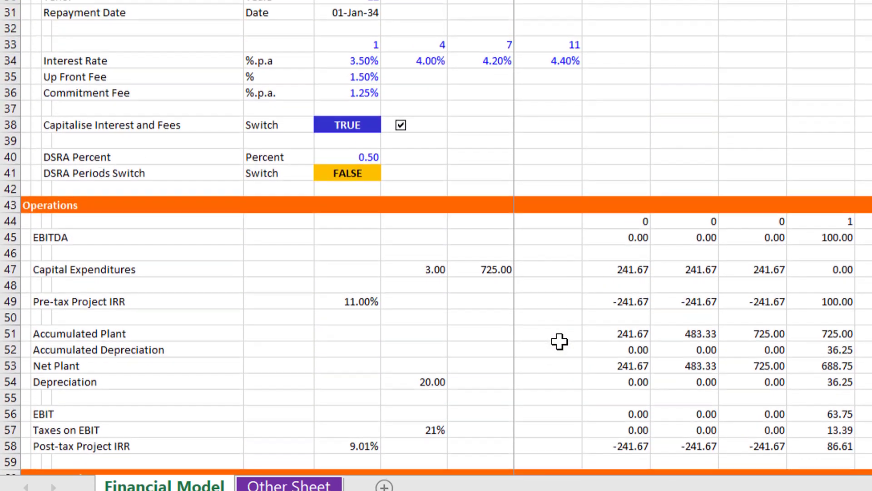
key("Down")
key("Down")
key("Down")
key("Down")
key("Down")
key("Down")
key("Down")
key("Left")
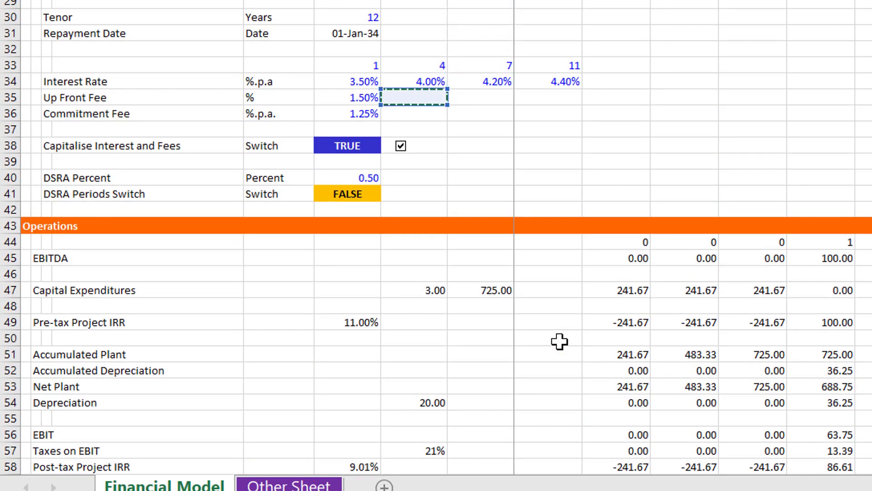
key("Left")
key("ctrl+Return")
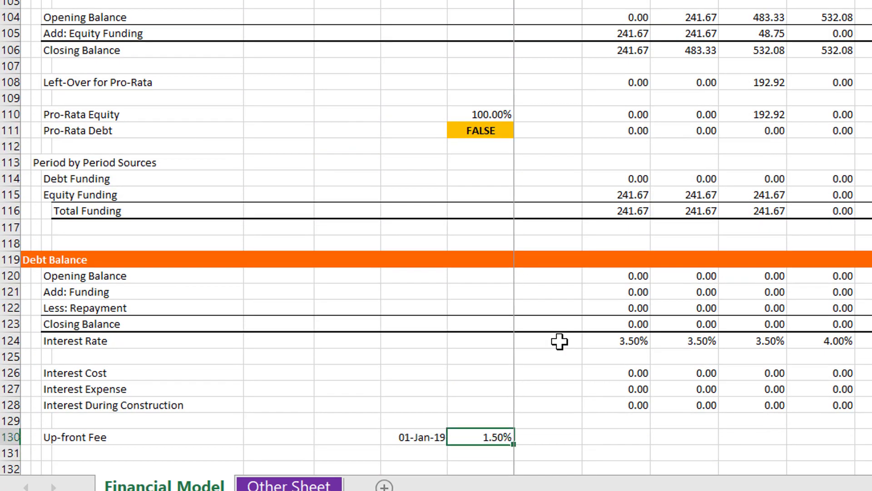
Move the Up-front Fee date and percentage from G130:H130 one column left to F130:G130
key("Right")
key("Left")
key("Left")
key("shift+Right")
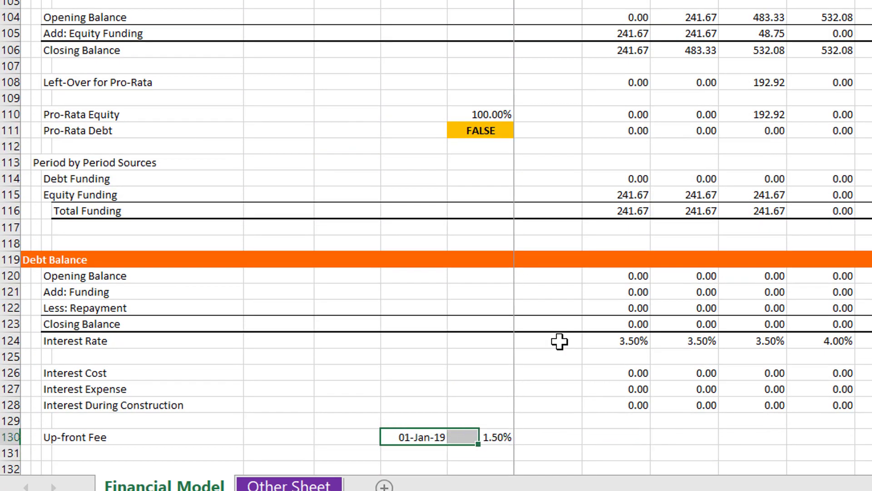
key("ctrl+c")
key("Left")
key("Left")
key("Left")
key("Left")
key("Right")
key("Right")
key("Right")
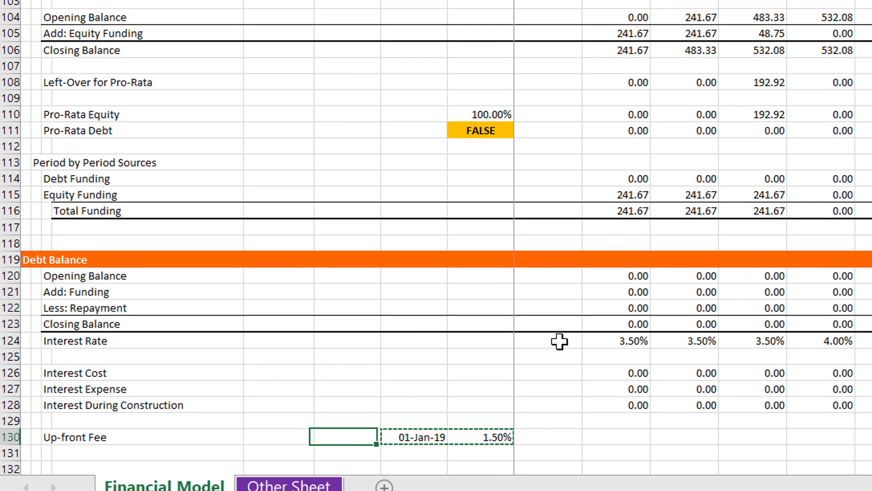
key("ctrl+v")
Link H130 on the Up-front Fee row to the Debt amount in the Sources section
key("Right")
key("Right")
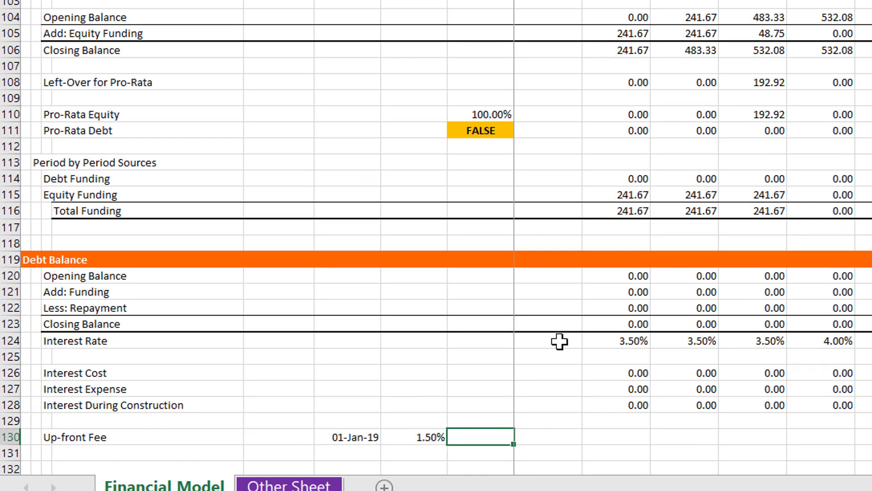
type("=")
key("Page_Up")
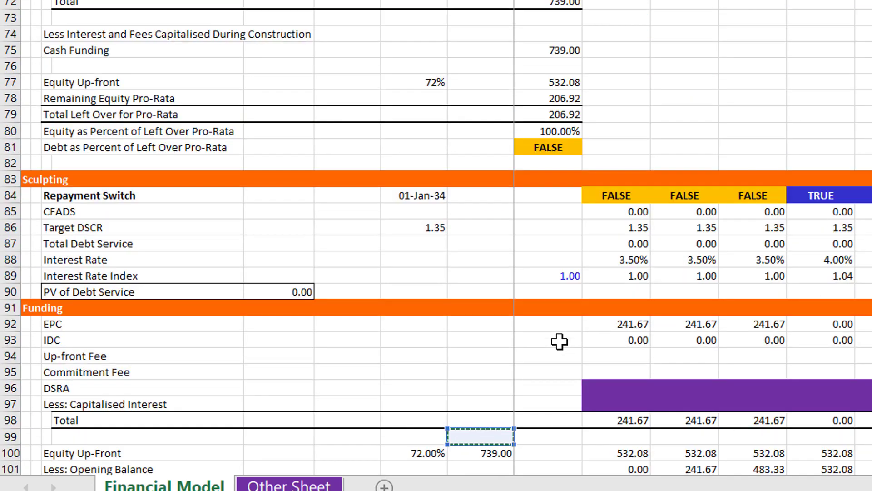
key("Up")
key("Up")
key("Up")
key("Up")
key("Up")
key("Up")
key("Up")
key("Up")
key("Up")
key("Up")
key("Up")
key("Up")
key("Up")
key("Up")
key("Up")
key("Up")
key("Up")
key("Up")
key("Up")
key("Up")
key("Up")
key("Up")
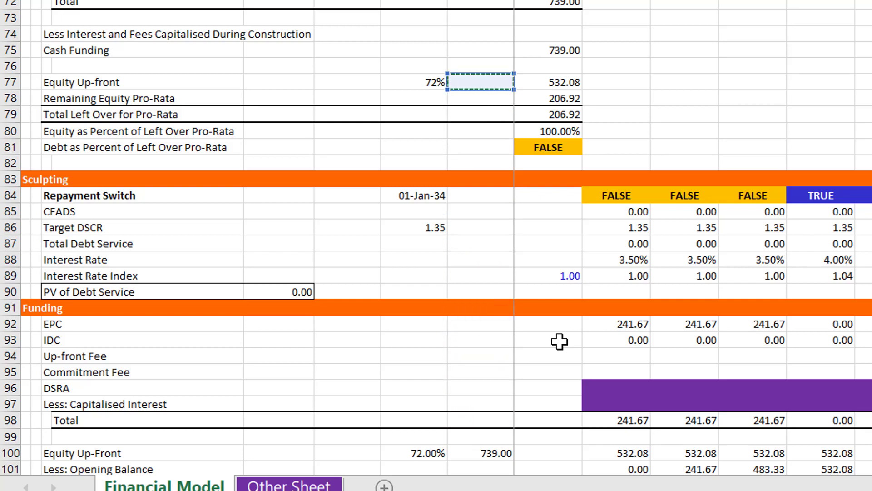
key("Up")
key("Up")
key("Up")
key("Up")
key("Up")
key("Up")
key("Up")
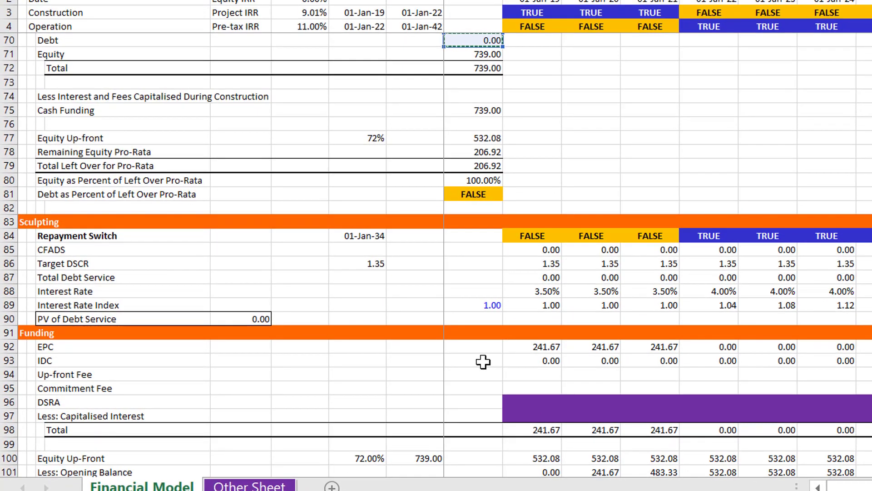
key("Return")
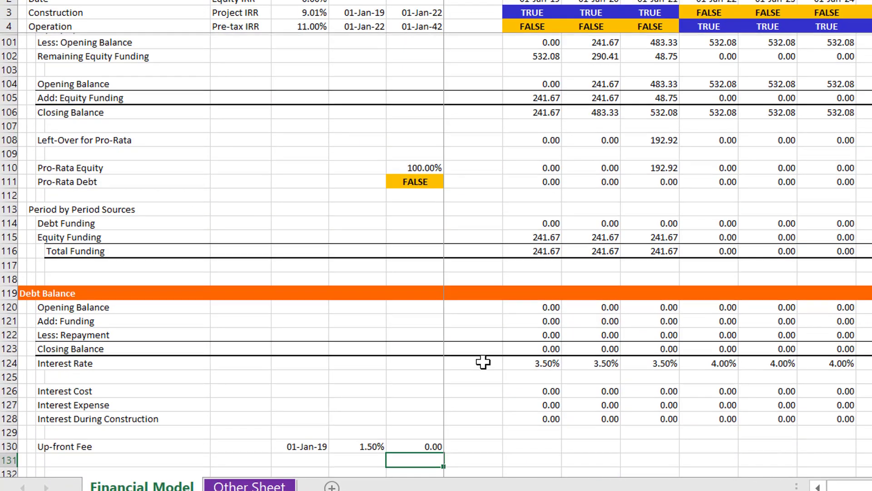
Examine the first-period column from the Sculpting section down through the profit and loss and Balance Sheet rows
key("Up")
key("Right")
key("Right")
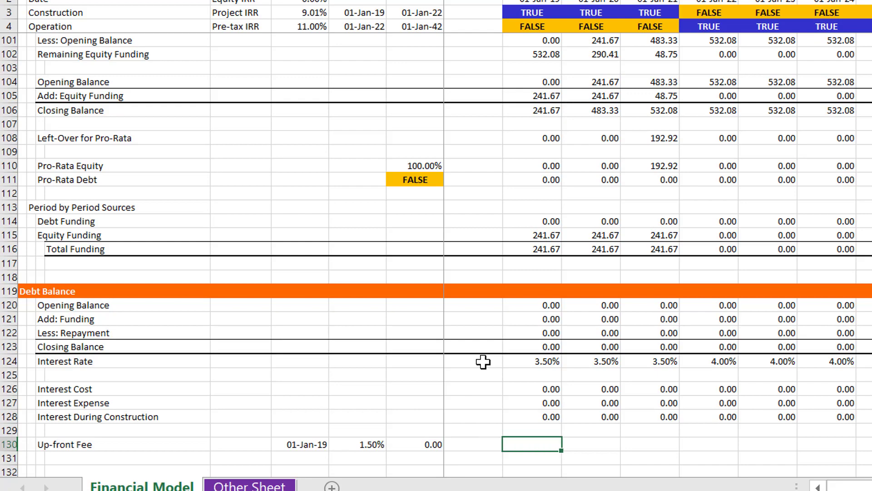
key("Page_Up")
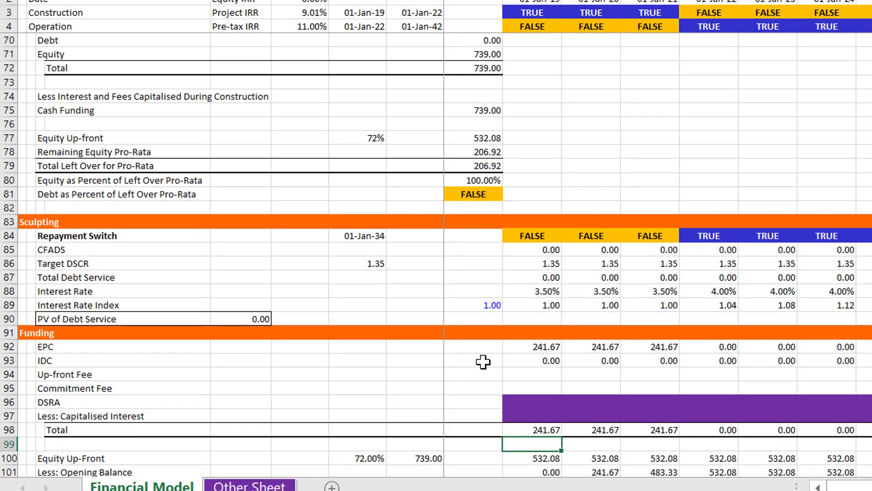
key("Page_Down")
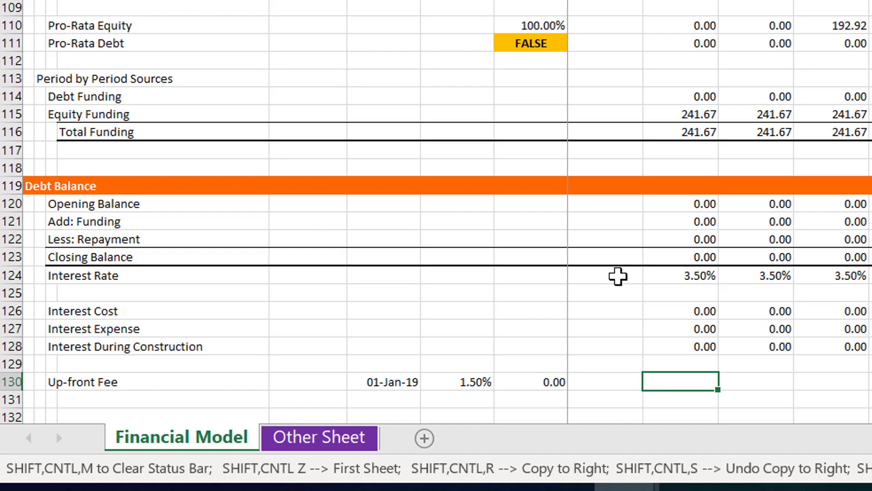
key("Page_Down")
key("Up")
key("Up")
key("Up")
key("Up")
key("Up")
key("Up")
key("Up")
key("Up")
key("Up")
key("Up")
key("Up")
key("Up")
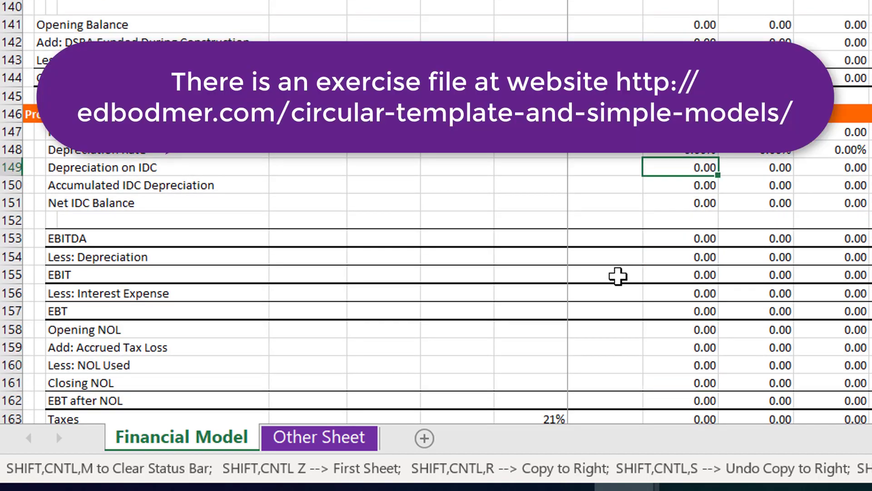
key("Down")
key("Down")
key("Down")
key("Down")
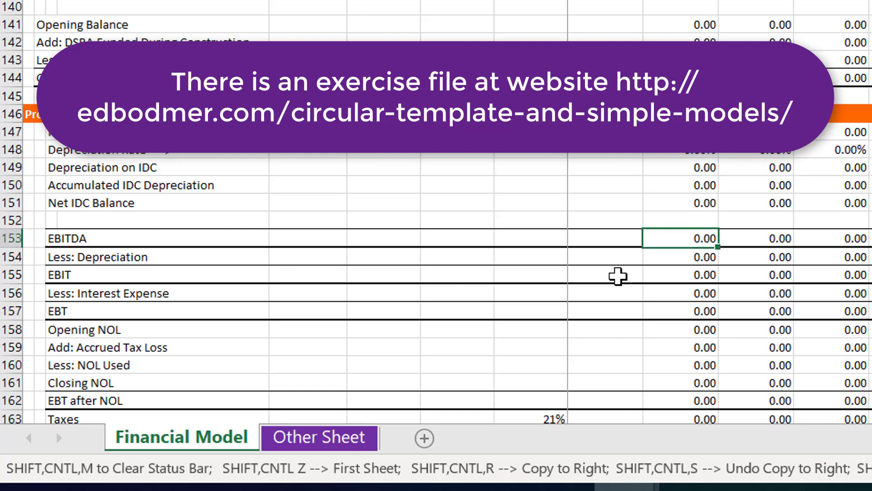
key("Page_Up")
key("Page_Down")
key("Page_Down")
key("Up")
key("Up")
key("Up")
key("Up")
key("Up")
key("Up")
key("Up")
key("Up")
key("Up")
key("Up")
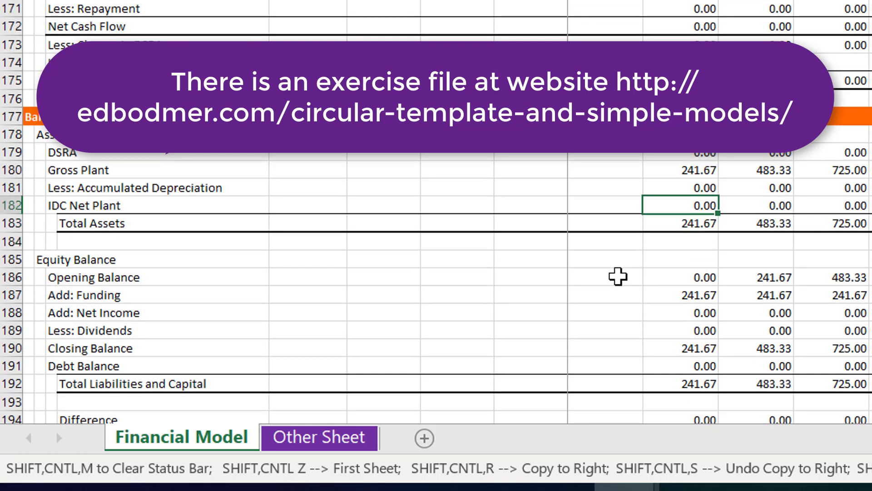
Re-enter the first-period cash flow formula just above the Less: Repayment row
key("Up")
key("Up")
key("Up")
key("Up")
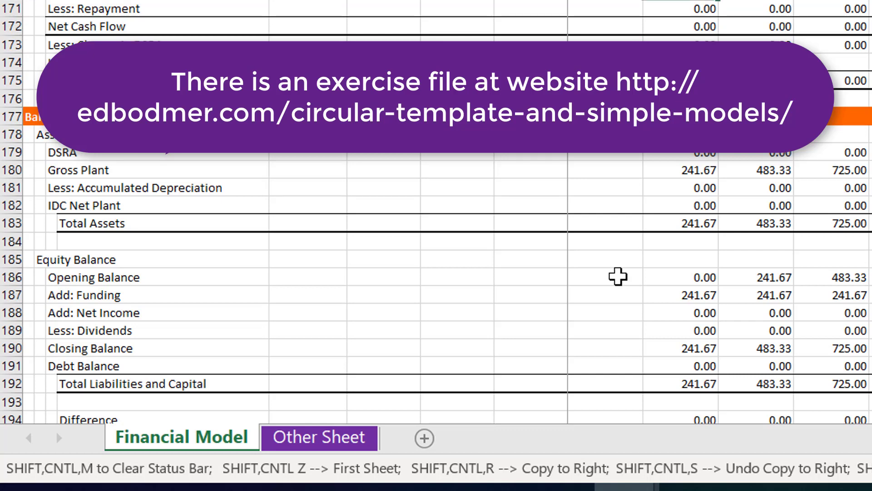
key("Return")
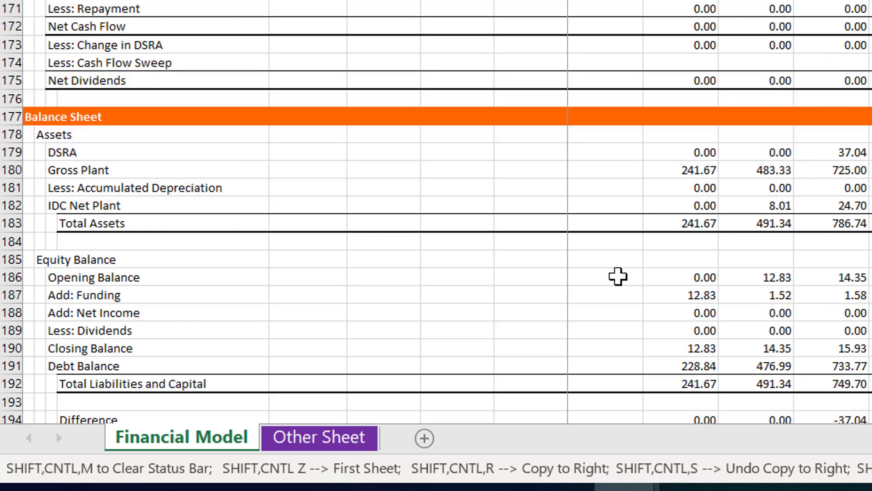
Examine the Debt Balance and Up-front Fee rows, the Sources amounts and the pro-rata equity and debt percentages
scroll(618, 277, "up", 10)
scroll(618, 276, "up", 10)
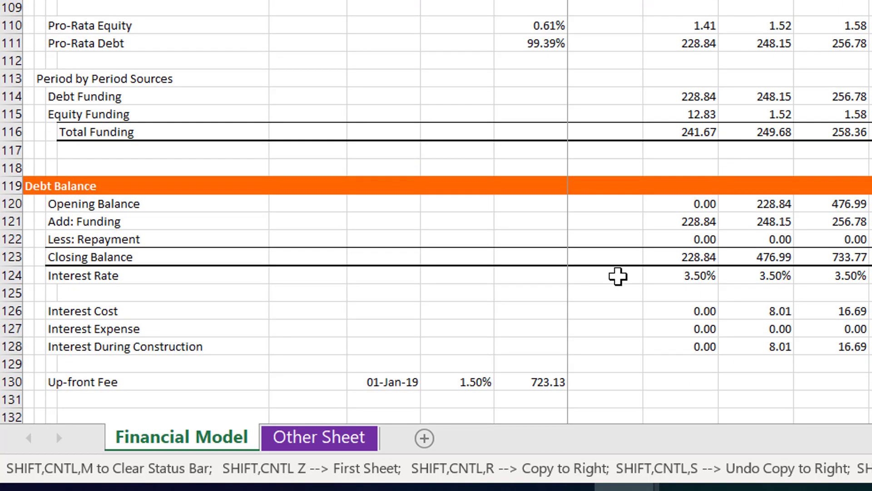
scroll(618, 276, "up", 10)
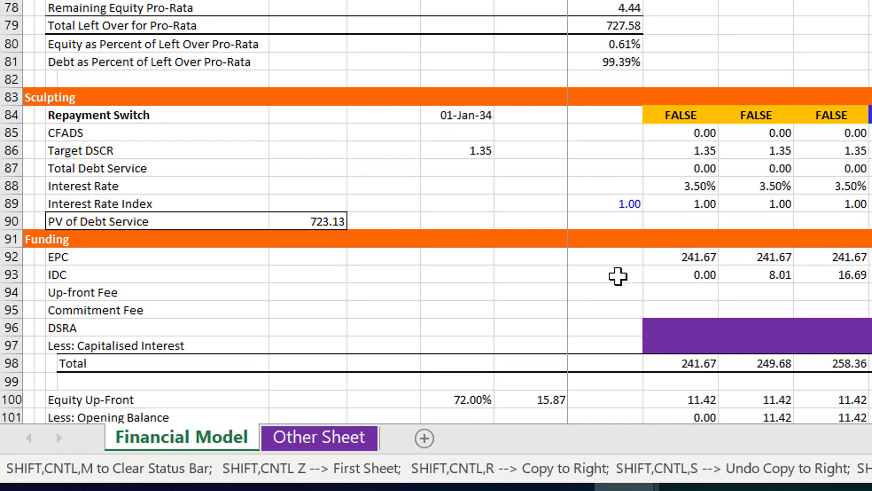
key("Down")
key("Down")
key("Down")
key("Down")
key("Left")
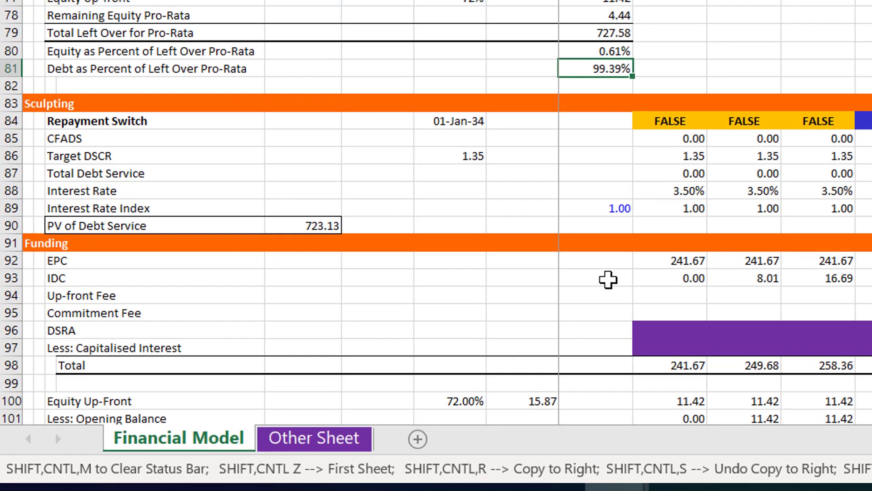
key("Up")
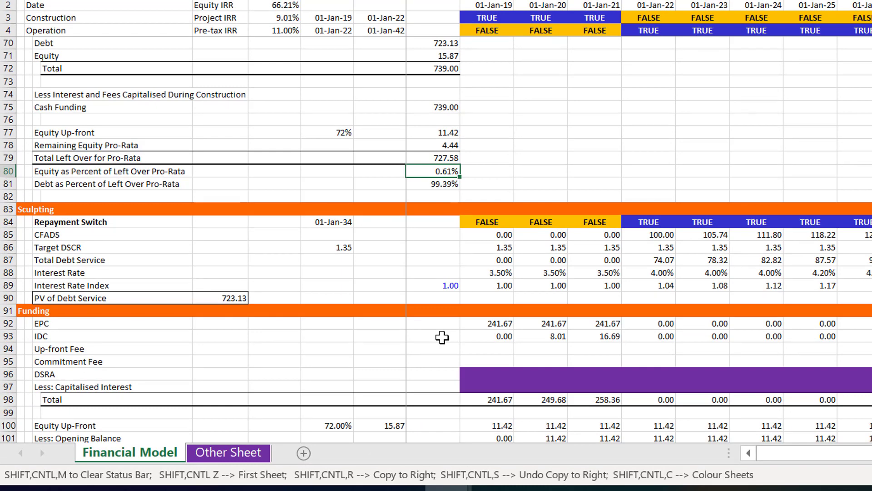
key("Up")
key("Up")
key("Up")
key("Up")
key("Up")
key("Up")
key("Up")
key("Up")
key("Up")
key("Up")
key("Down")
key("Down")
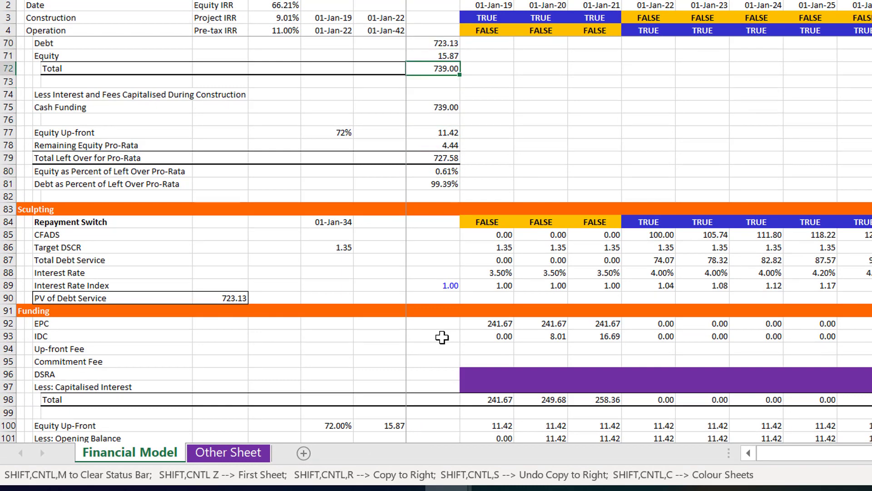
key("Down")
key("Down")
key("Down")
Set the DSCR - P50 assumption in the Financing section to 1.5
key("Page_Up")
key("Page_Up")
key("Page_Up")
key("Down")
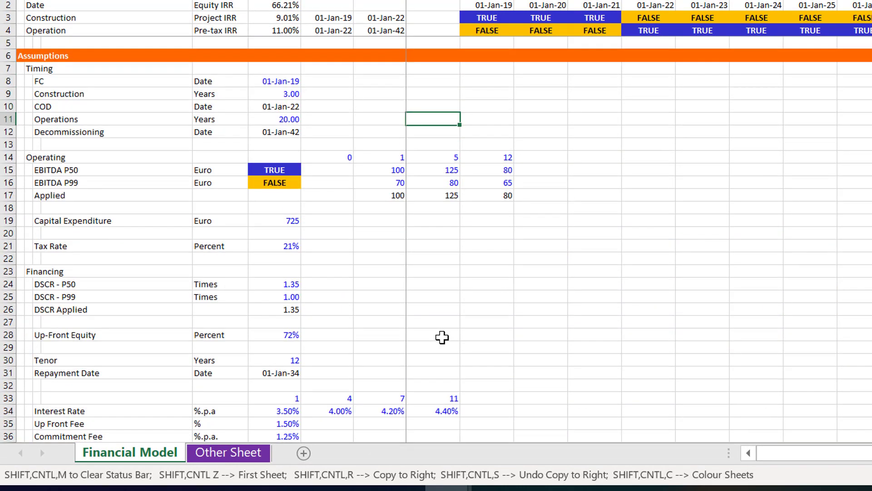
key("Down")
key("Down")
key("Down")
key("Down")
key("Down")
key("Down")
key("Down")
key("Down")
key("Down")
key("Down")
key("Down")
key("Down")
key("Down")
key("Down")
key("Left")
key("Left")
key("Left")
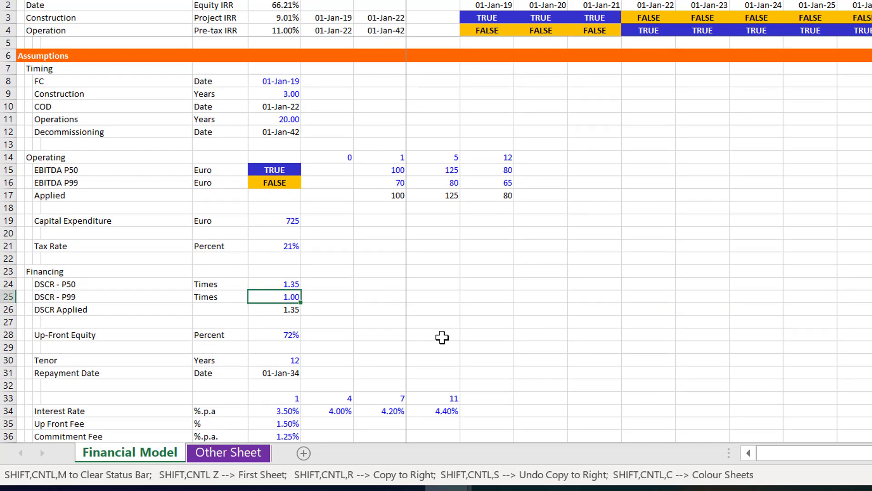
key("Up")
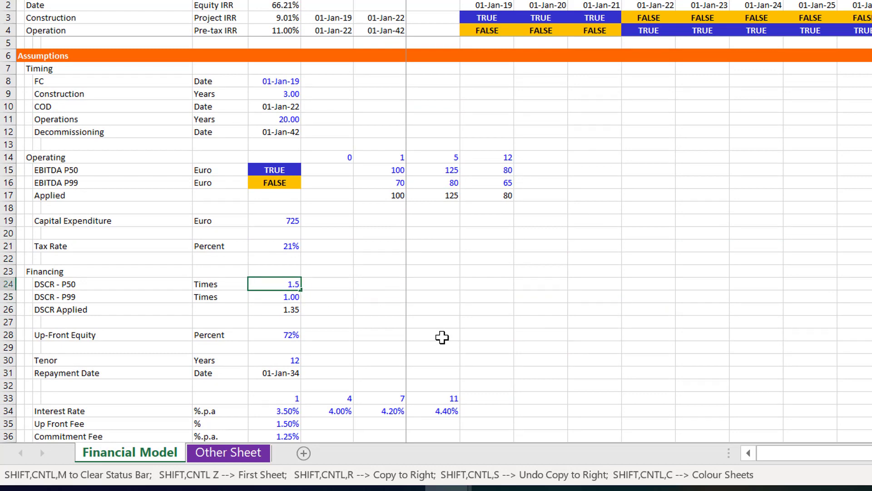
type("1.5")
key("Return")
key("Up")
Check the PV of Debt Service, Equity Up-front amount and equity and debt percentages of left over pro-rata funding
key("Page_Down")
key("Page_Down")
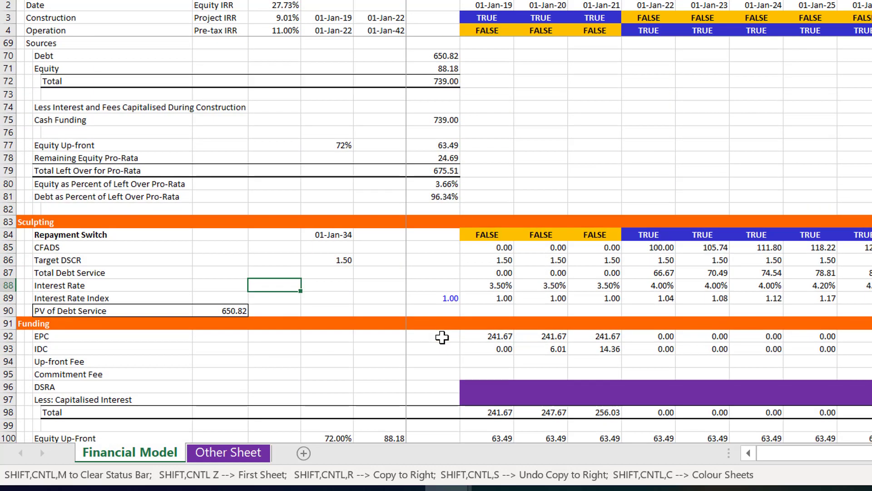
key("Down")
key("Down")
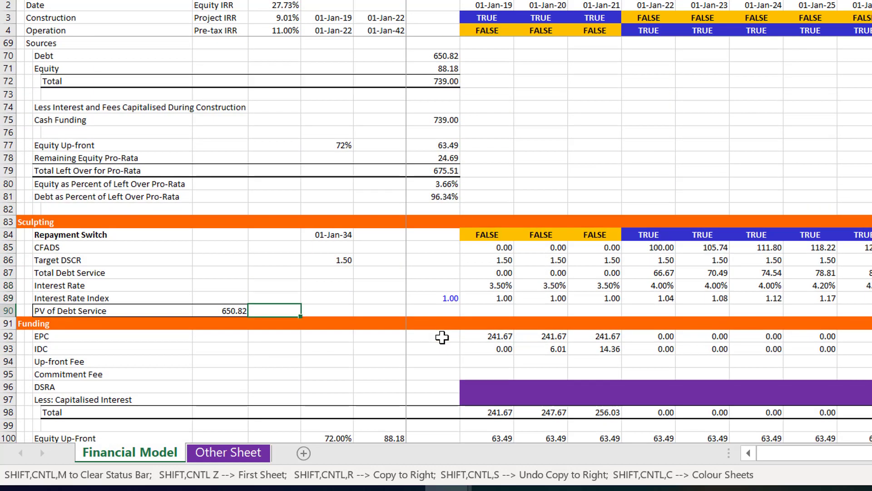
key("Up")
key("Up")
key("Up")
key("Up")
key("Up")
key("Up")
key("Up")
key("Up")
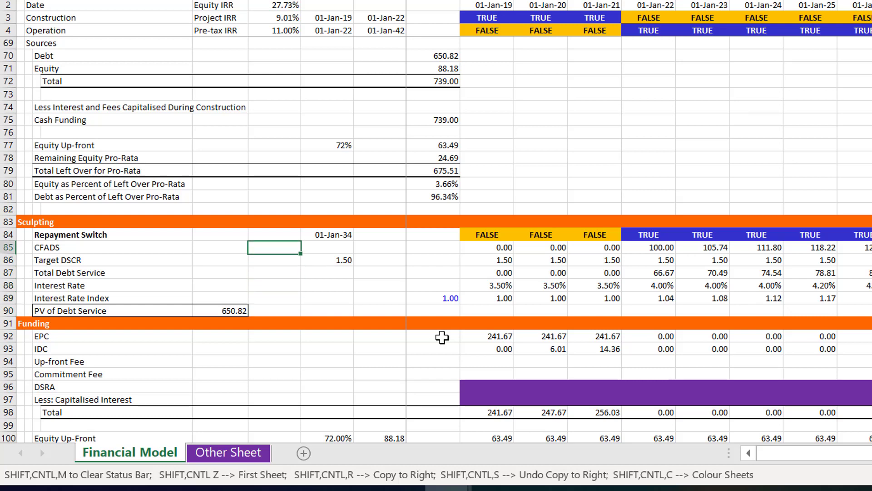
key("Up")
key("Up")
key("Right")
key("Right")
key("Right")
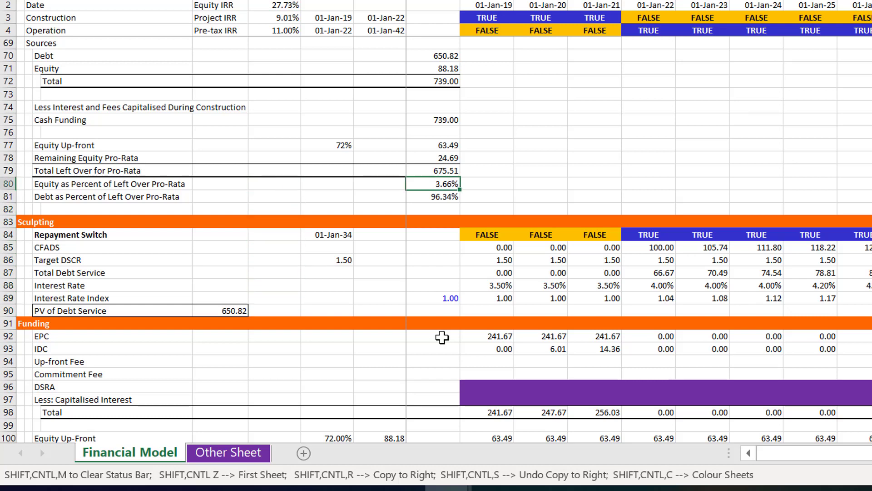
key("Down")
key("Up")
key("Up")
key("Up")
key("Up")
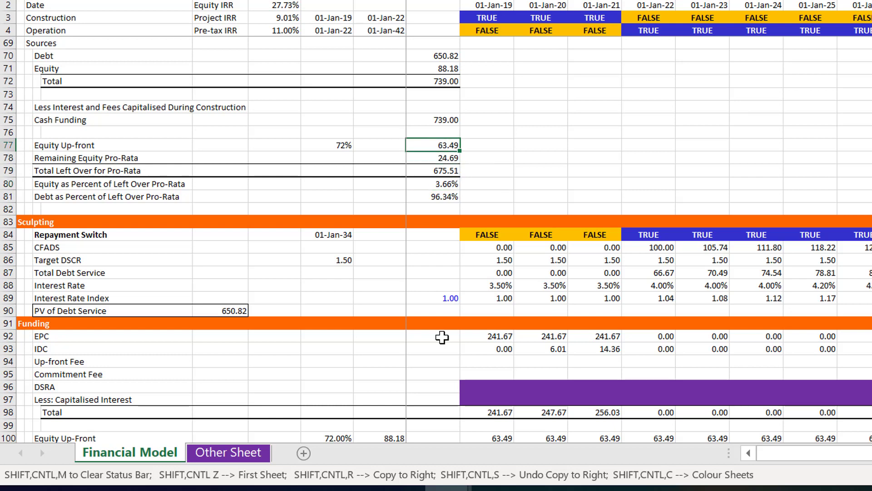
key("Down")
key("Down")
key("Down")
key("Down")
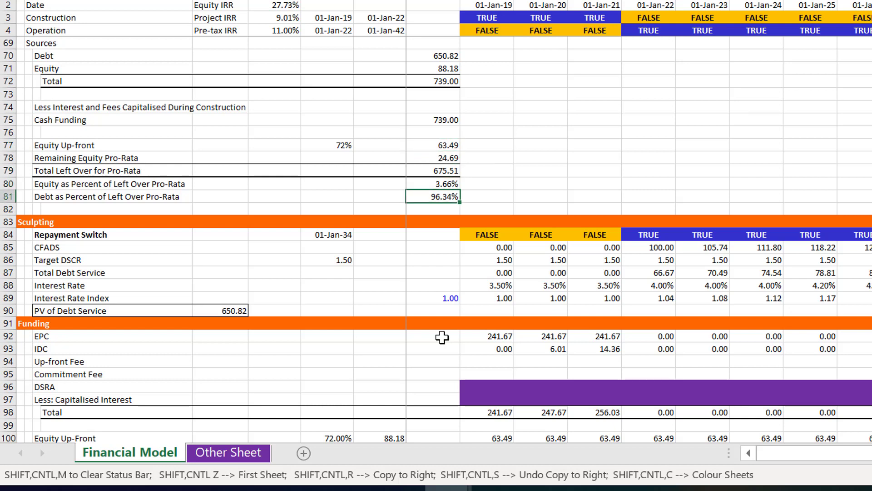
Review the Sculpting, Funding, Period by Period Sources and Debt Balance rows down to the Up-front Fee line
key("Down")
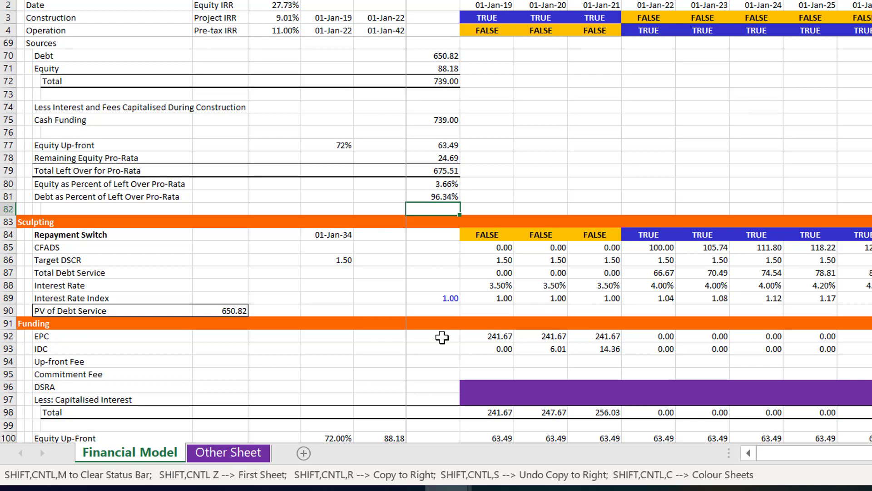
key("Down")
key("Down")
key("Down")
key("Down")
key("Down")
key("Down")
key("Down")
key("Down")
key("Down")
key("Down")
key("Down")
key("Down")
key("Down")
key("Down")
key("Down")
key("Down")
key("Down")
key("Down")
key("Down")
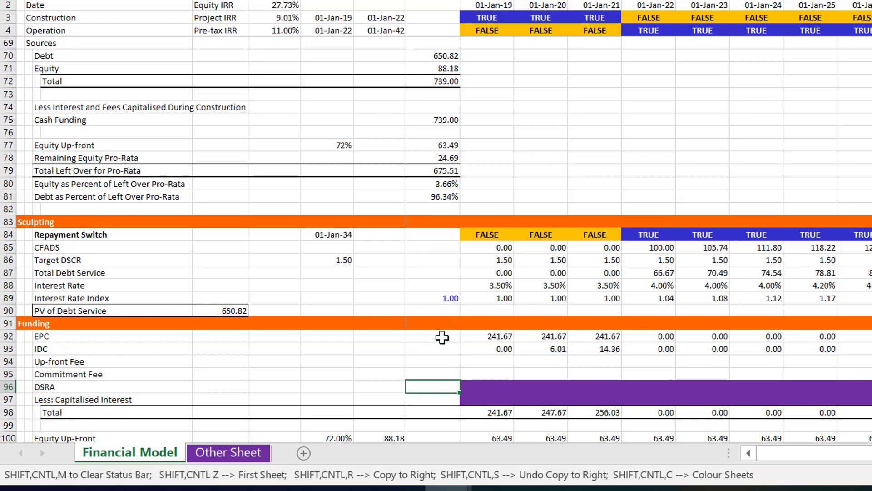
key("Down")
key("Down")
key("Down")
key("Down")
key("Down")
key("Down")
key("Down")
key("Down")
key("Down")
key("Down")
key("Down")
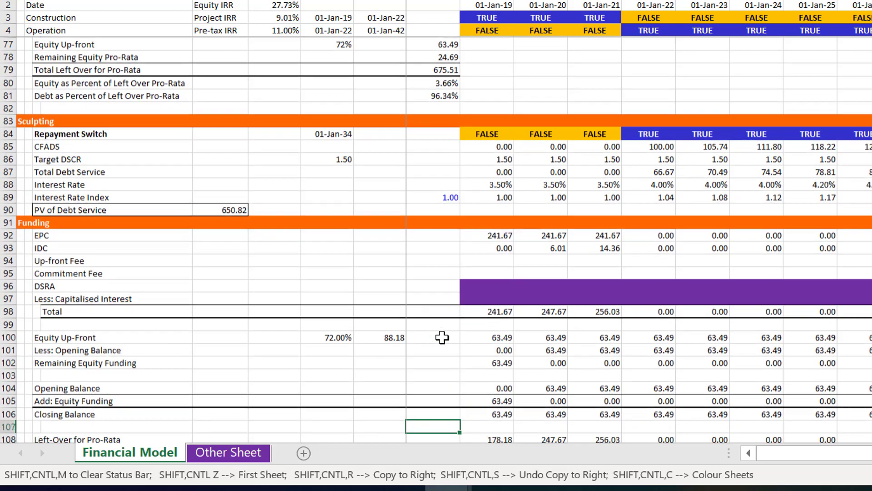
key("Down")
key("Down")
key("Down")
key("Down")
key("Down")
key("Down")
key("Down")
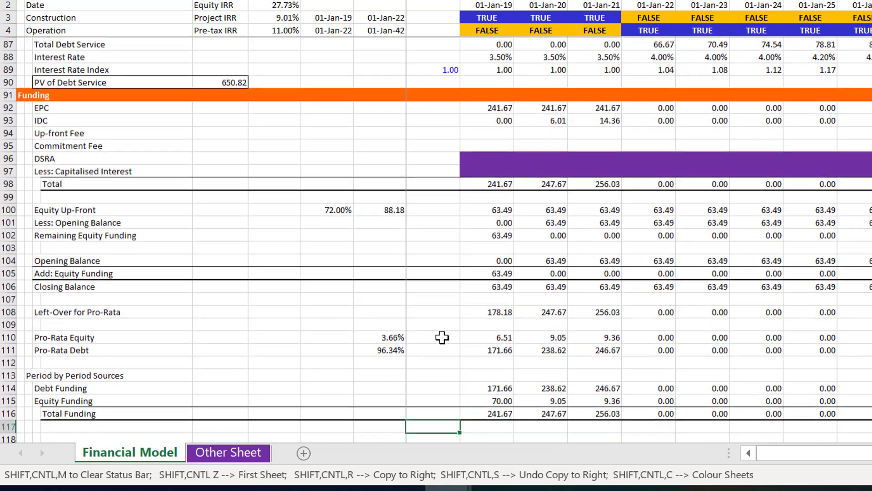
key("Down")
key("Down")
key("Down")
key("Down")
key("Down")
key("Down")
key("Down")
key("Down")
key("Down")
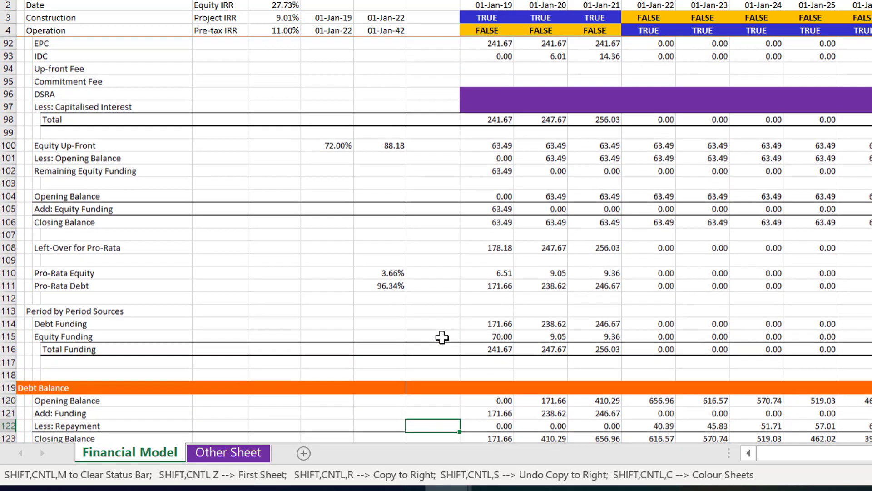
key("Down")
key("Down")
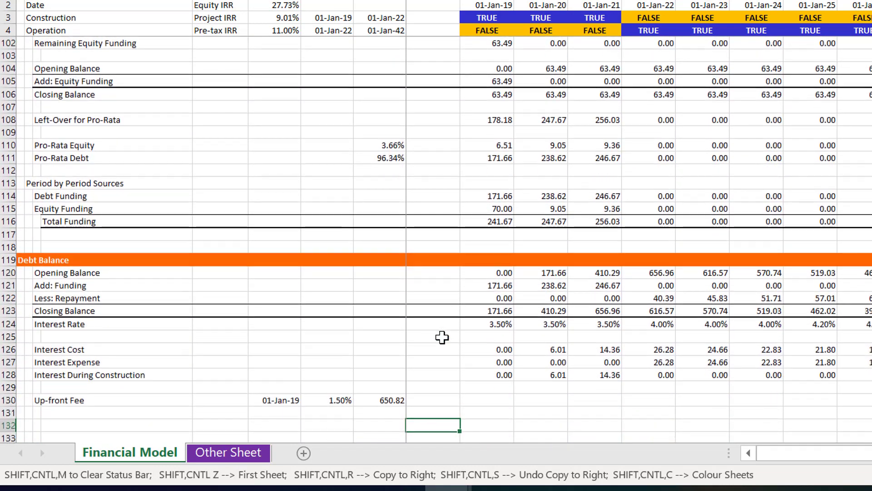
Calculate the first-period Up-front Fee as =$H$130*$G$130*(J2=$F$130) and copy the formula across all periods
key("Left")
key("Left")
key("Right")
key("Right")
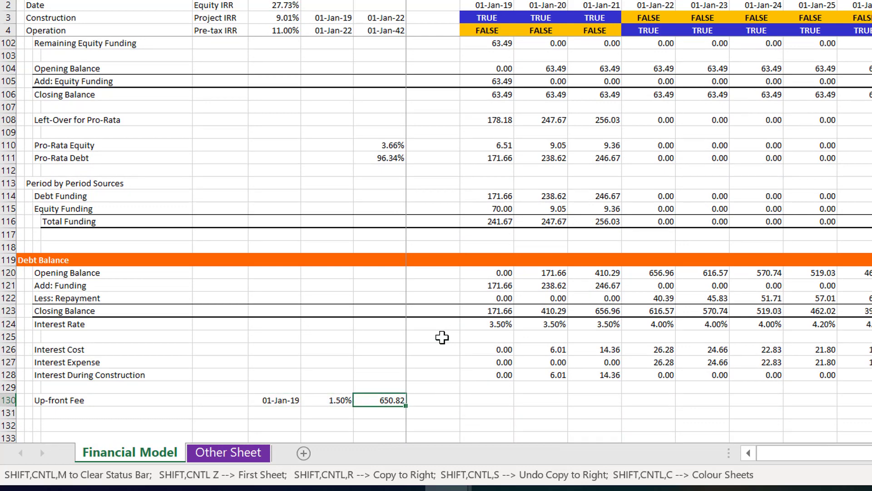
key("Left")
key("Right")
key("Right")
key("Right")
type("=")
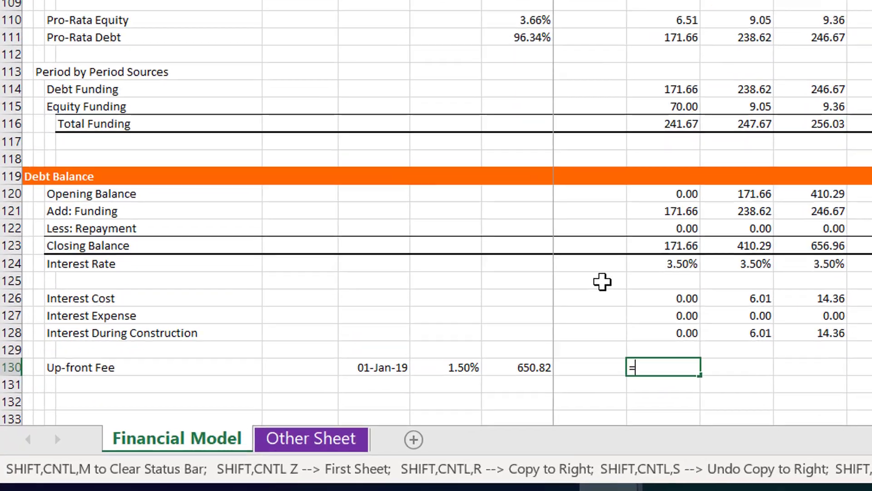
key("Left")
key("Left")
key("F4")
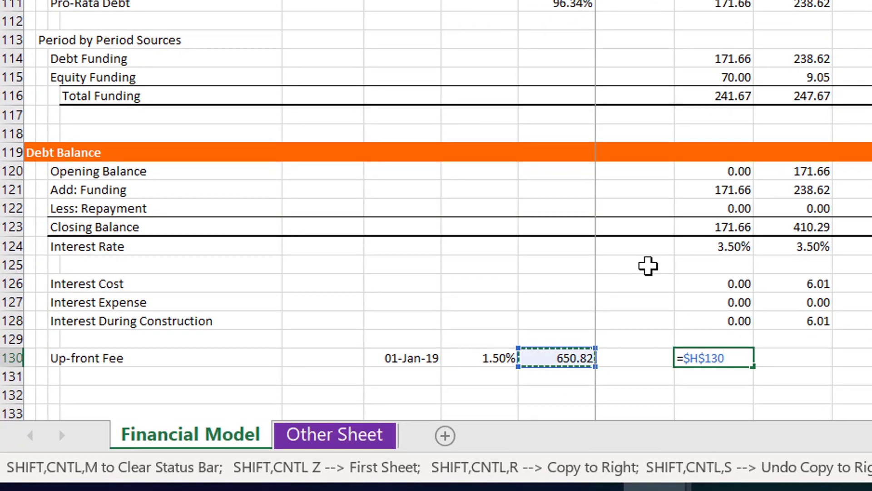
type("*")
key("Left")
key("Left")
key("Left")
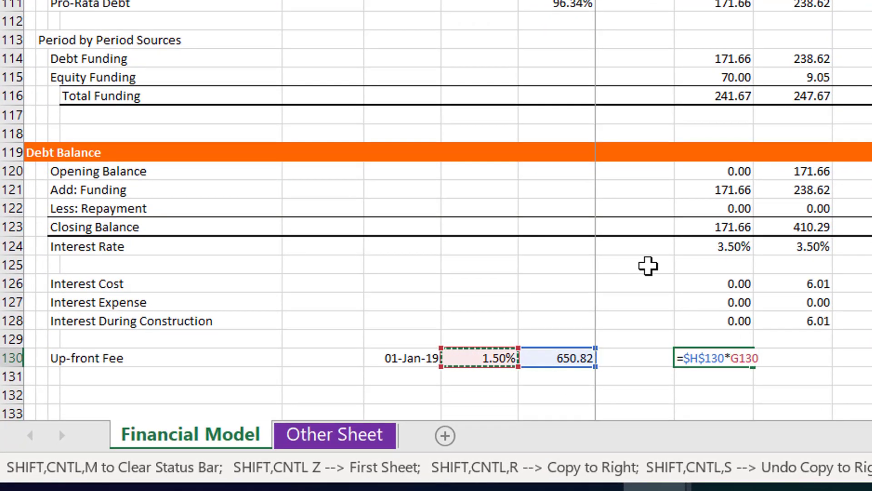
key("F4")
type("*(")
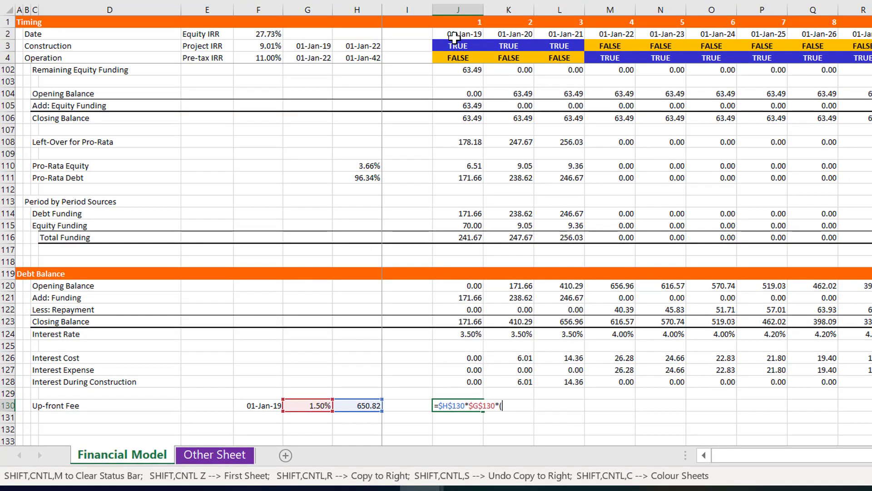
left_click(455, 36)
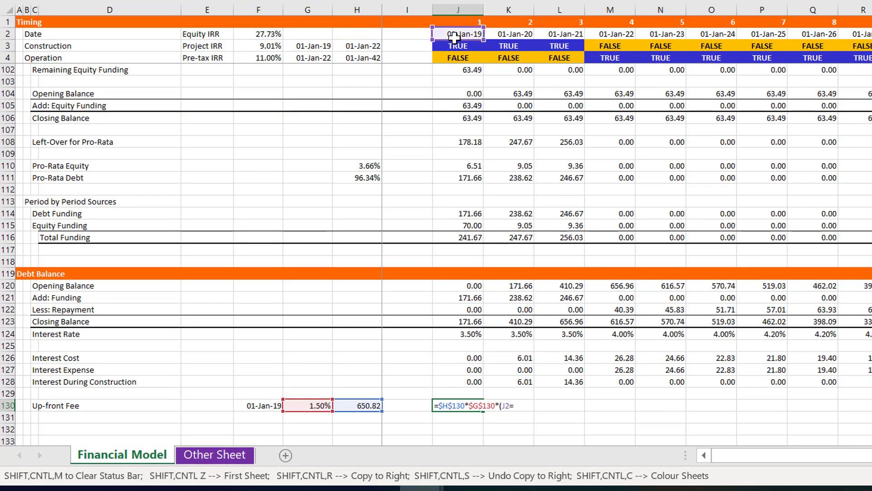
type("=")
key("Left")
key("Left")
key("Left")
key("Left")
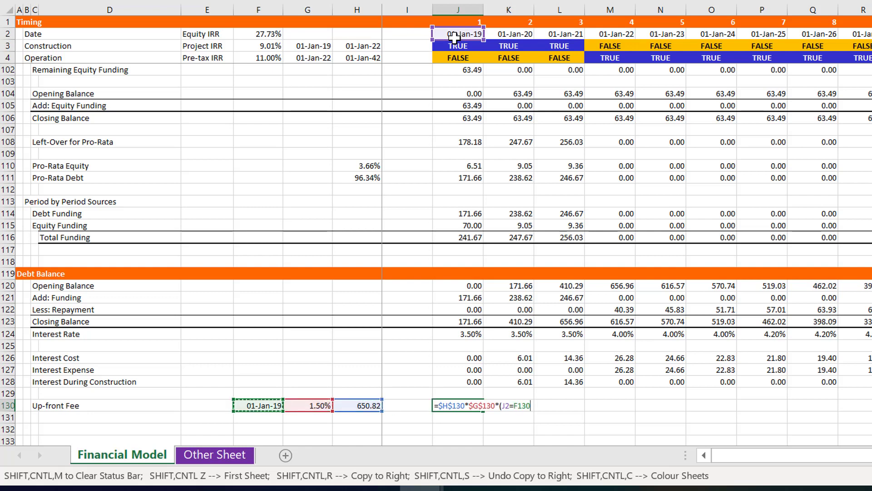
key("F4")
key("Return")
key("Up")
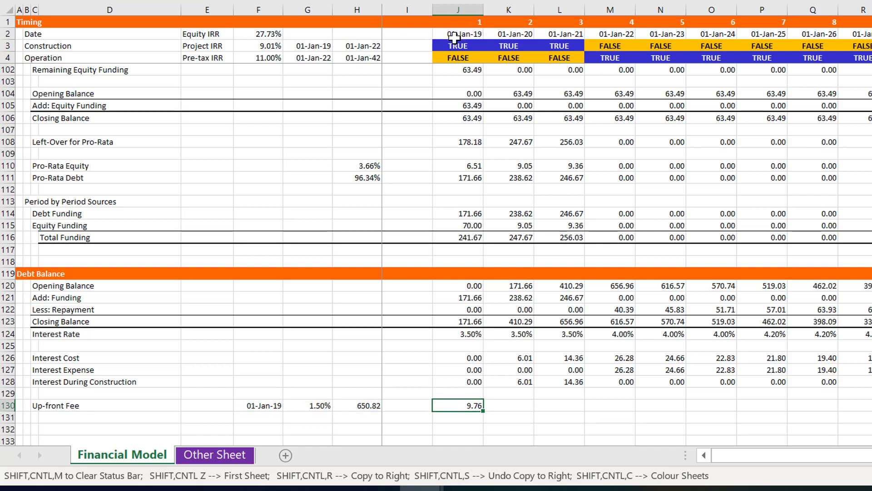
key("ctrl+shift+r")
key("Down")
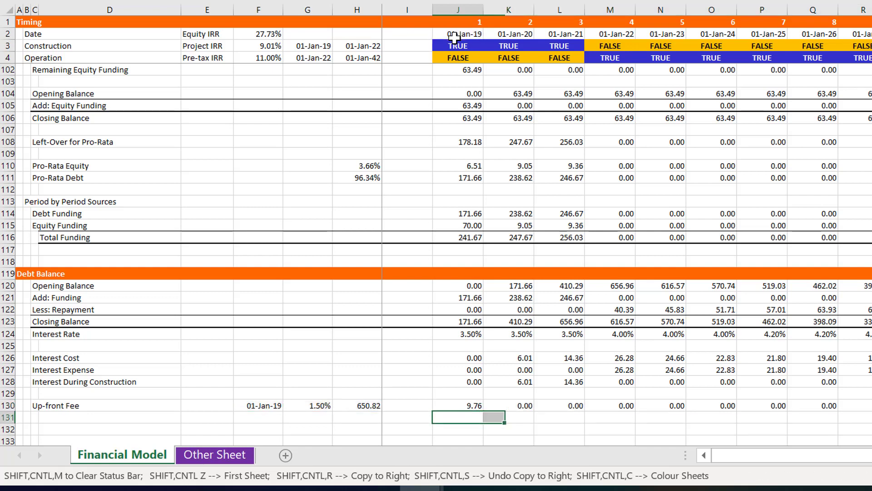
Label the row directly below Up-front Fee as Periodic Commitment Fee Percent
key("Left")
key("Left")
key("Left")
key("Left")
key("Left")
key("Left")
key("Left")
key("Down")
key("Down")
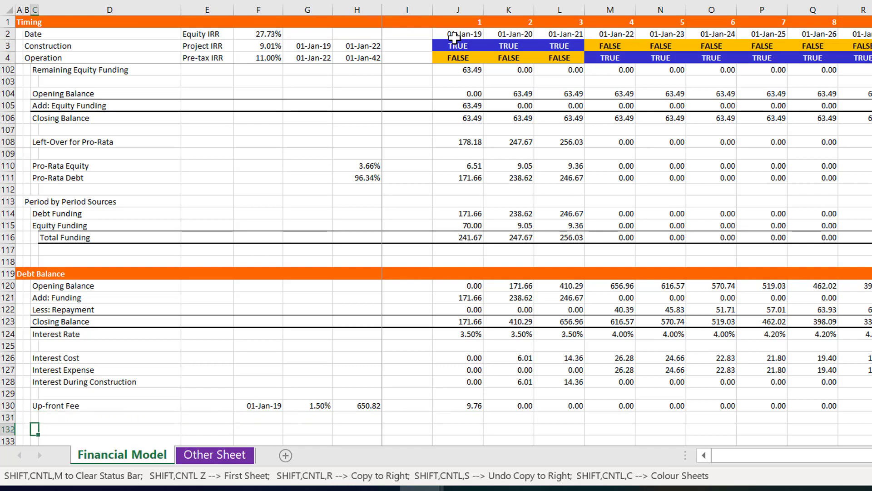
key("Up")
key("Up")
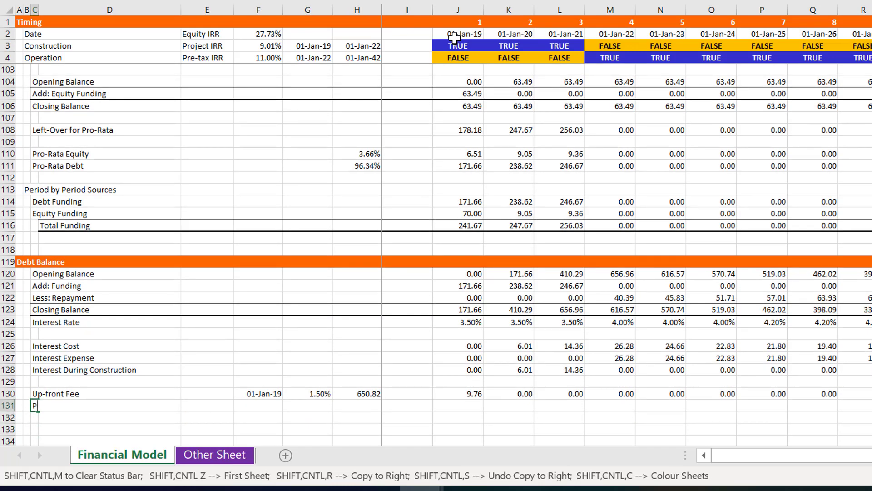
type("PEri")
key("BackSpace")
key("BackSpace")
key("BackSpace")
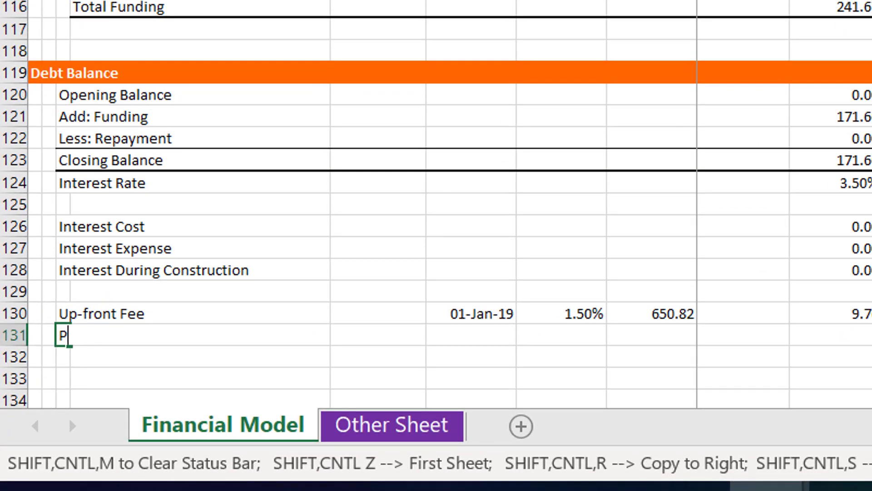
type("eriodic ")
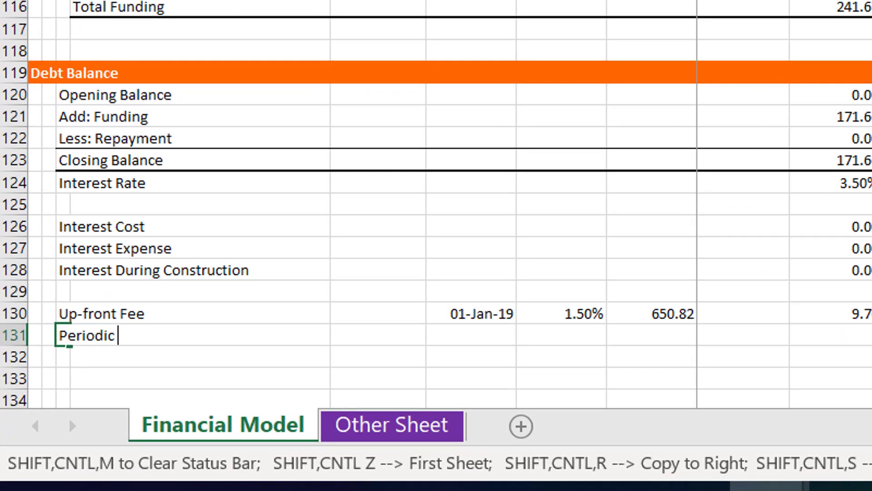
type("Commitmen")
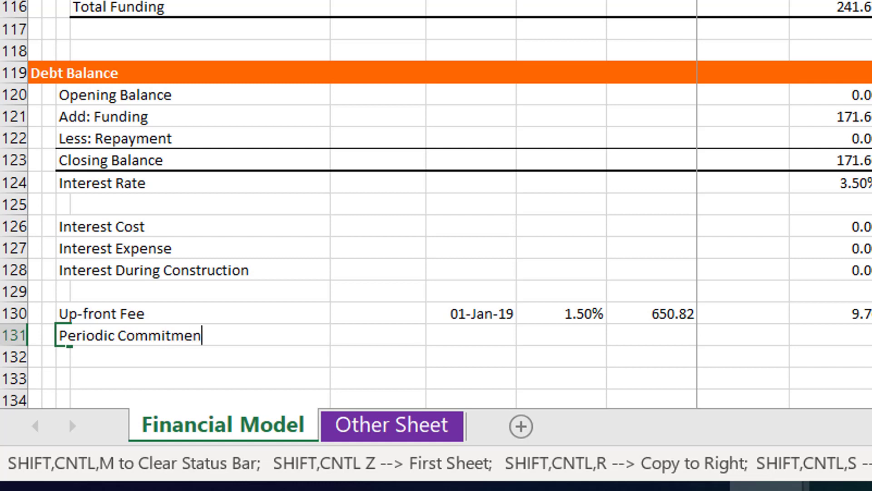
type("t Fee Perc")
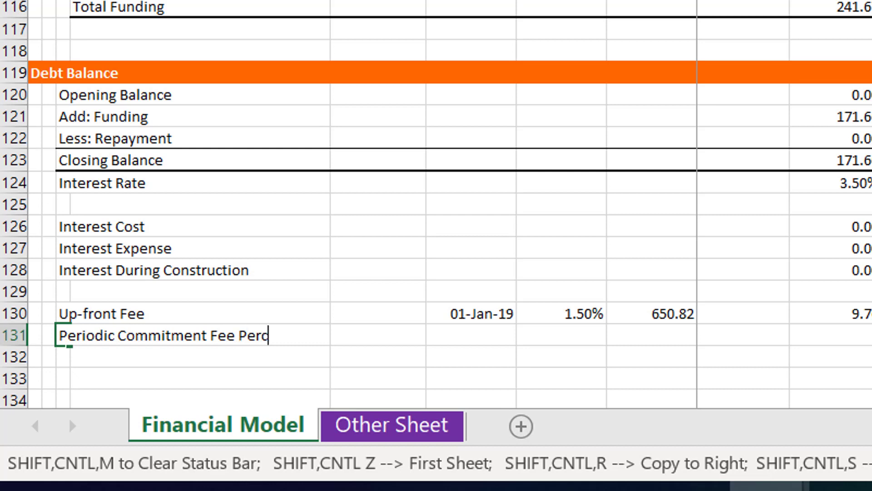
type("ent")
key("Return")
Link column H of the Periodic Commitment Fee Percent row to the 1.25% Commitment Fee assumption in the Financing section
key("Up")
key("Right")
key("Right")
key("Right")
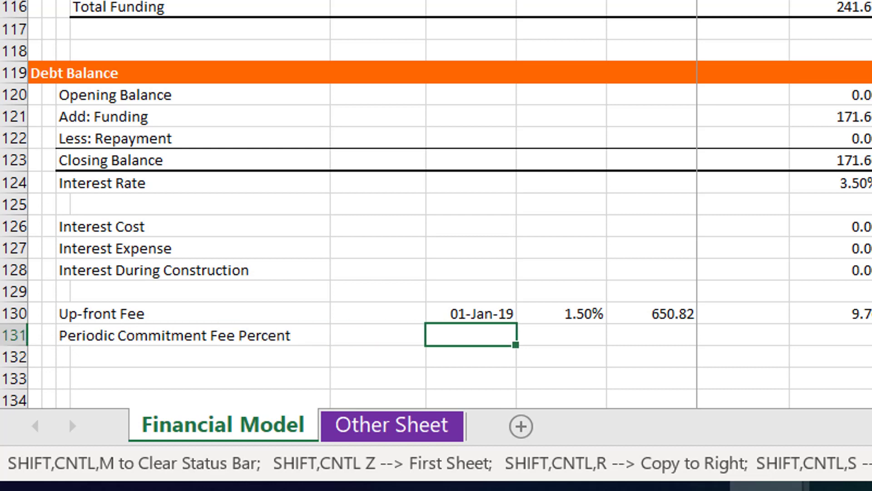
key("Right")
key("Right")
key("Left")
key("Left")
key("Left")
key("Left")
key("Right")
key("Right")
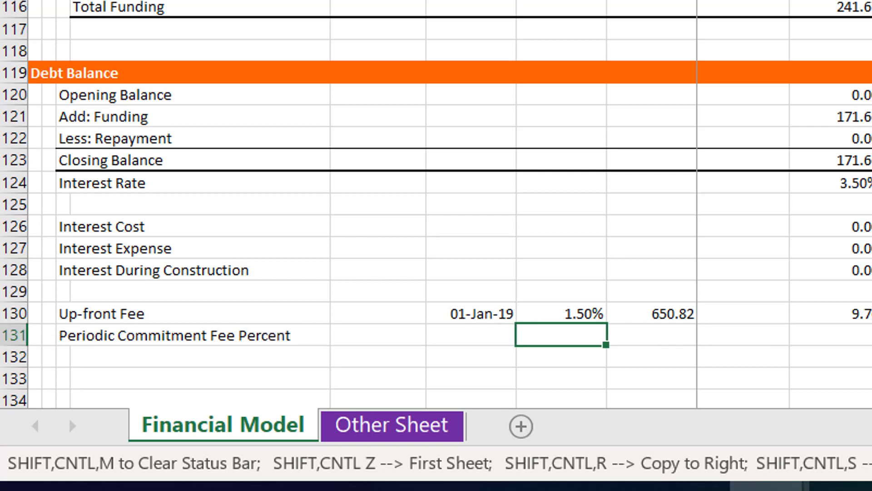
key("Left")
key("Right")
key("Right")
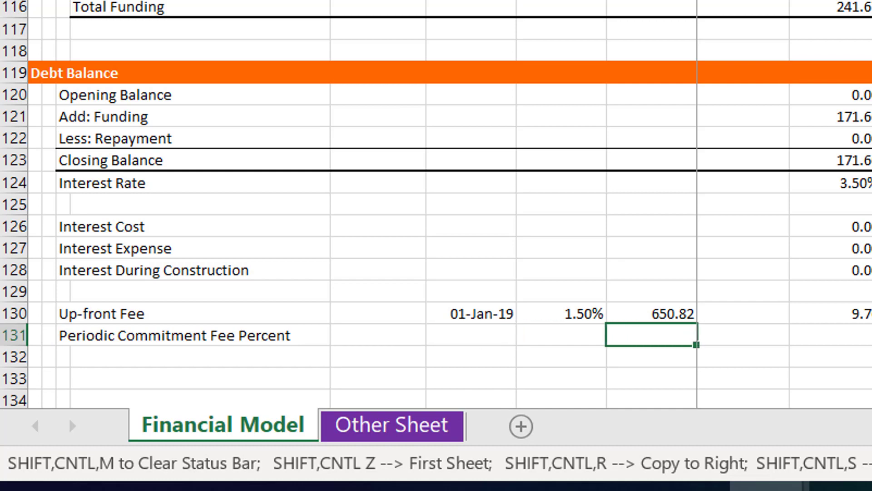
type("=")
key("Page_Up")
key("Page_Up")
key("Page_Up")
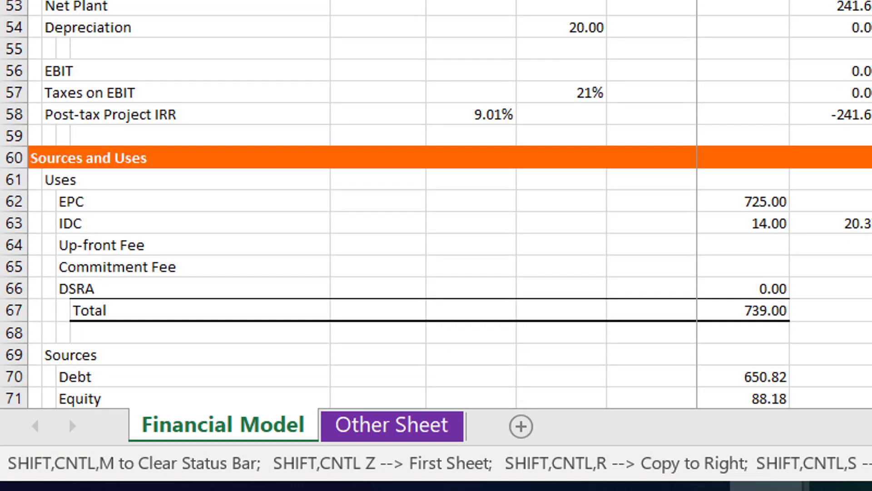
key("Page_Up")
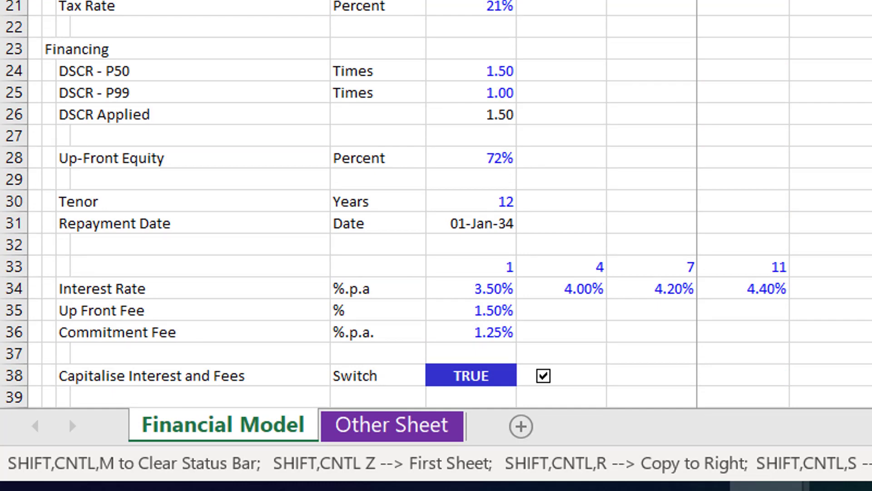
key("Down")
key("Down")
key("Down")
key("Down")
key("Down")
key("Down")
key("Down")
key("Down")
key("Down")
key("Down")
key("Down")
key("Down")
key("Down")
key("Down")
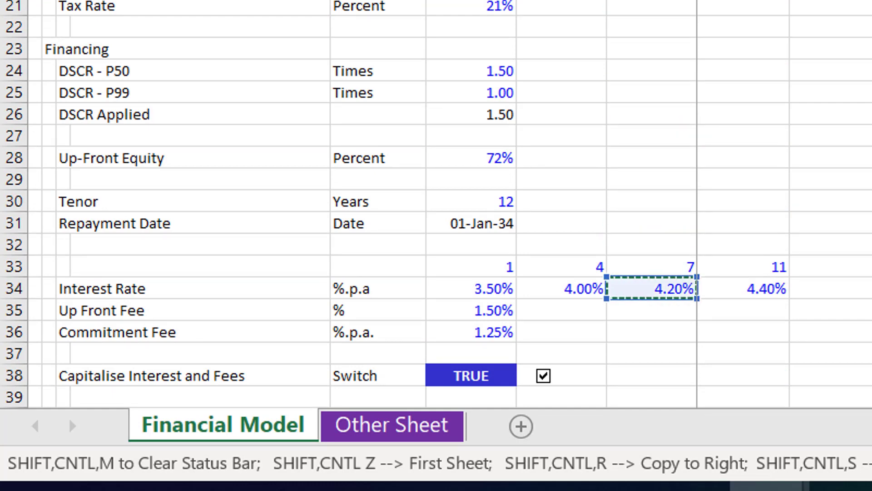
key("Down")
key("Left")
key("Left")
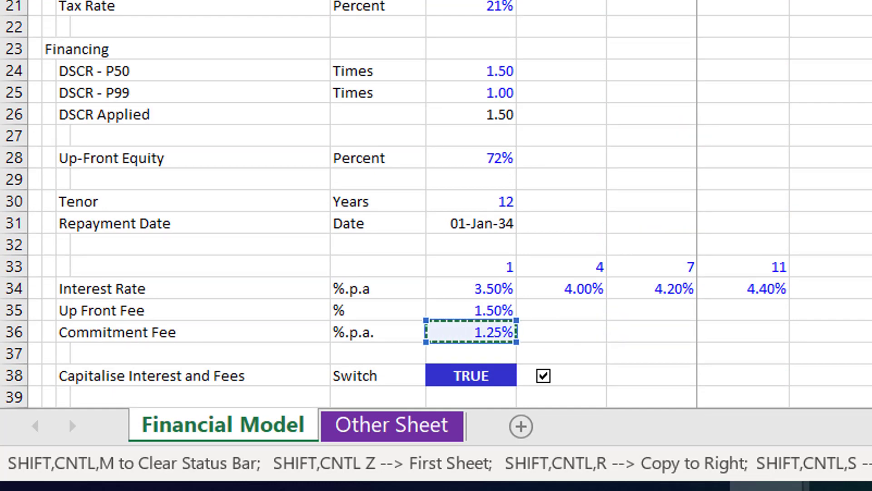
key("Return")
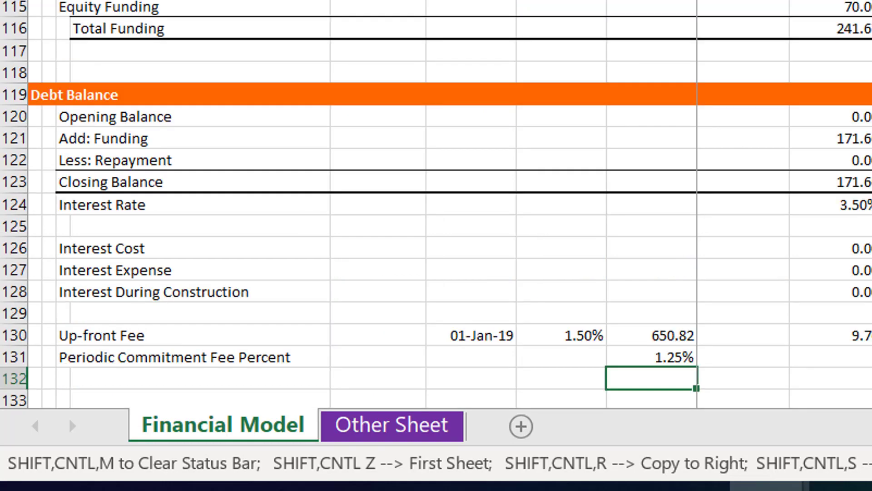
Fill the Periodic Commitment Fee Percent row across all periods with an absolute reference to H131, formatted as a percentage
key("Up")
key("Right")
key("Right")
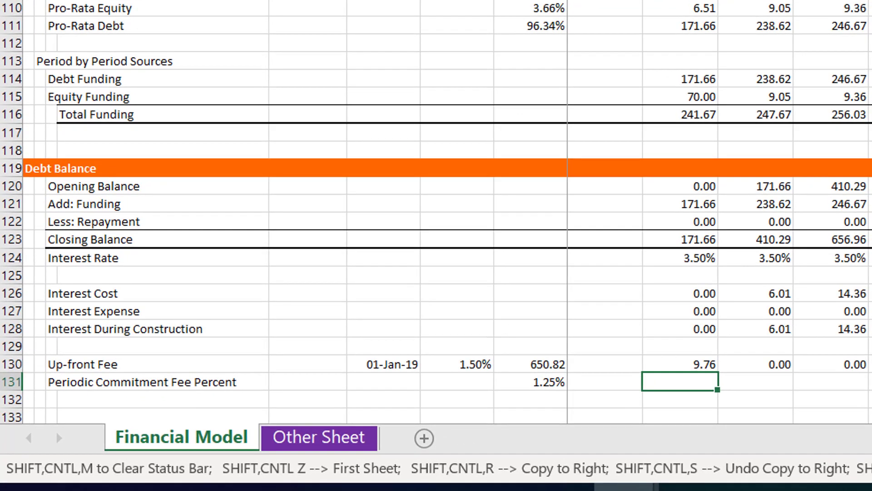
type("=")
key("Left")
key("Left")
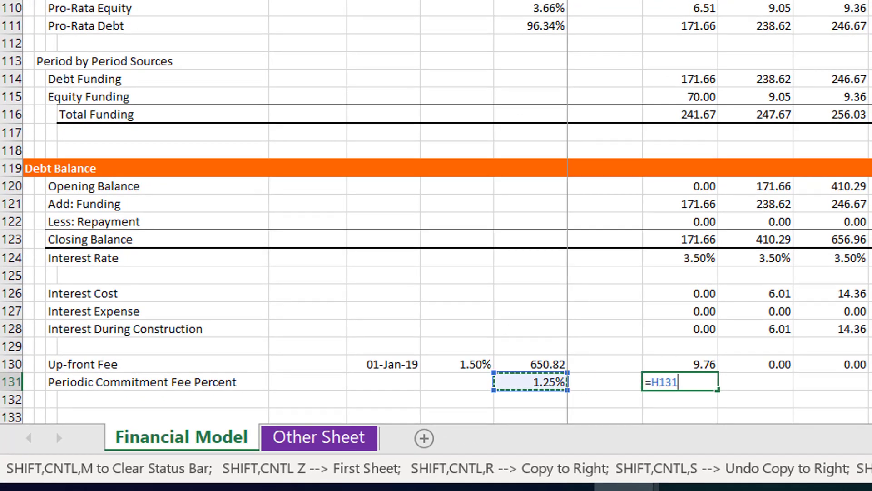
key("F4")
key("Return")
key("Up")
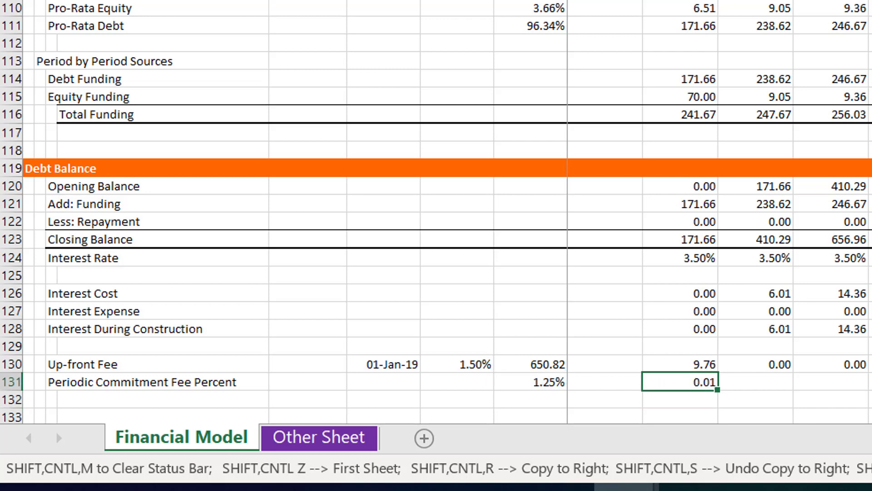
key("ctrl+shift+5")
key("ctrl+shift+r")
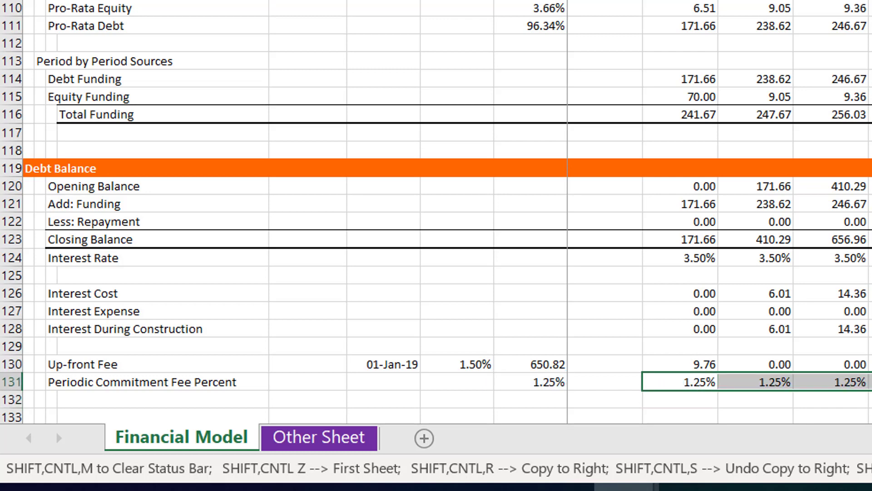
Label the row directly below Periodic Commitment Fee Percent as Commitment Fee
key("Down")
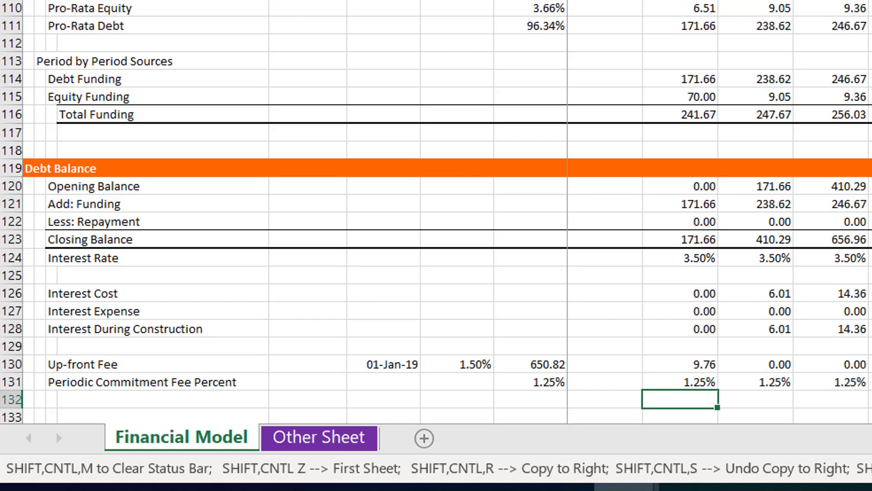
key("Left")
key("Left")
key("Left")
key("Left")
key("Left")
key("Left")
key("Left")
key("Left")
key("Down")
key("Down")
key("Down")
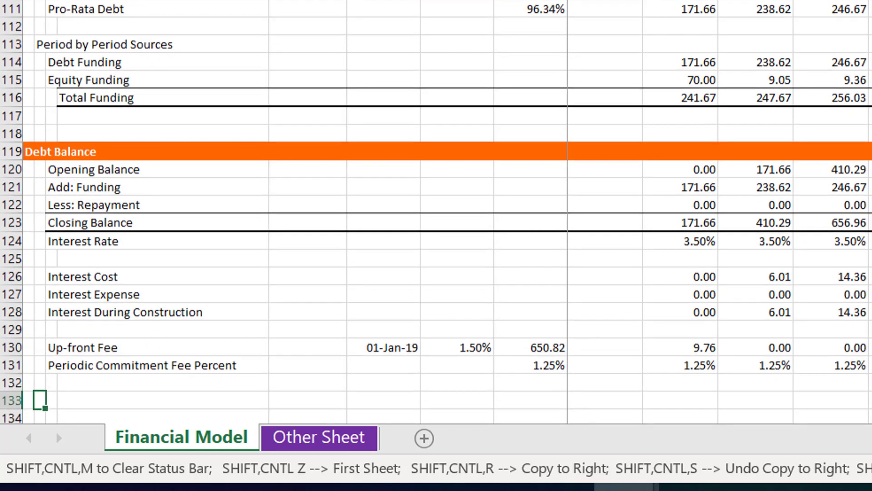
key("Up")
key("Up")
key("Up")
key("Up")
key("Down")
key("Right")
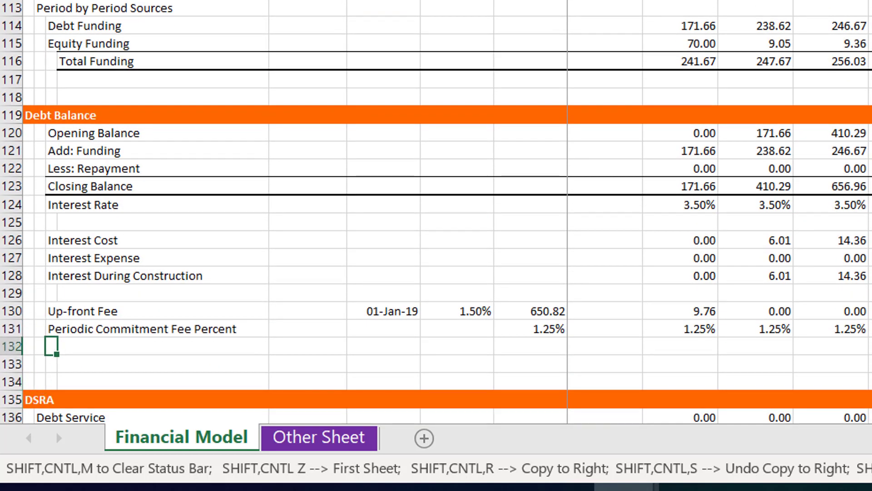
type("C")
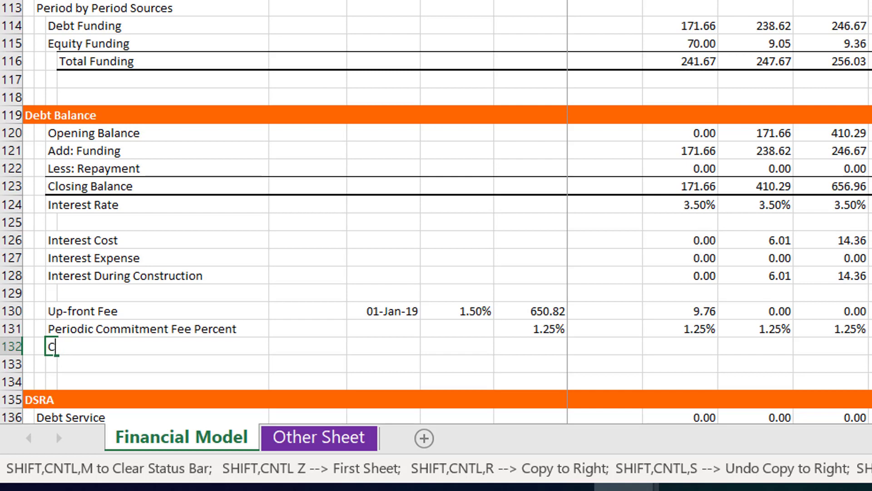
type("ommitment Fee")
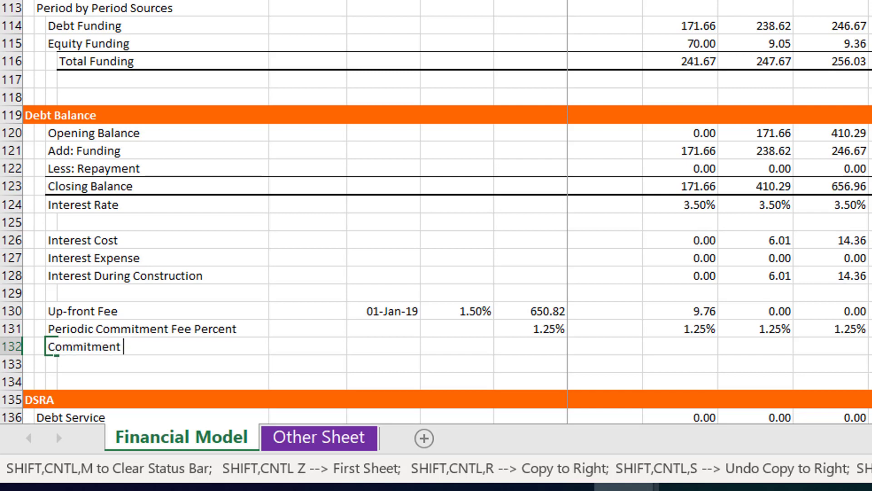
key("Return")
Link column H of the Commitment Fee row to the debt amount in the Up-front Fee row with =H130
key("Up")
key("Right")
key("Right")
key("Right")
key("Right")
key("Right")
key("Right")
key("Left")
key("Left")
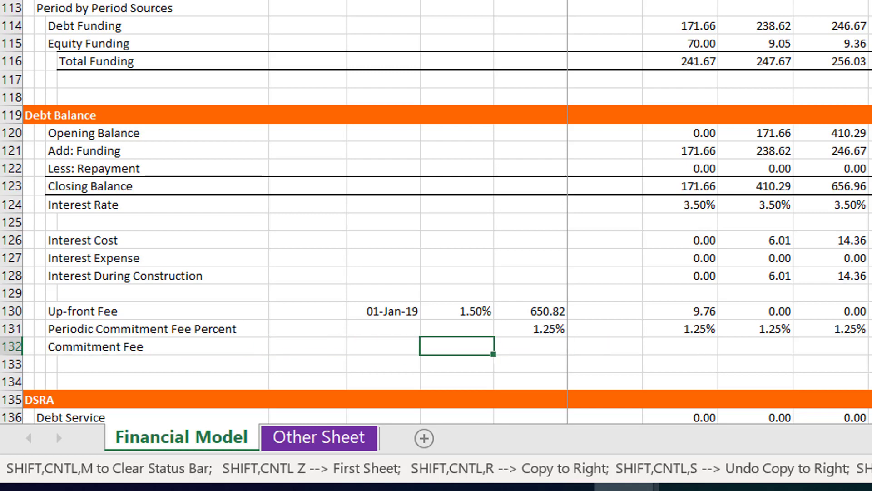
key("Right")
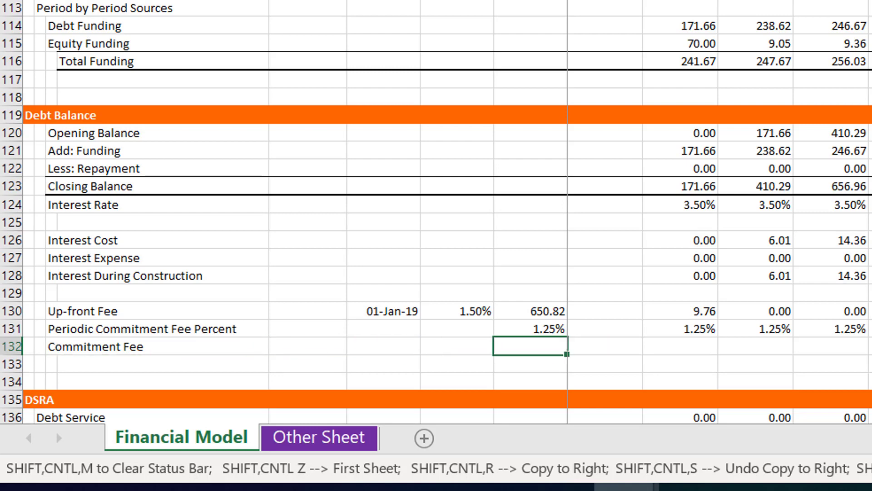
type("=")
key("Up")
key("Up")
key("ctrl+Return")
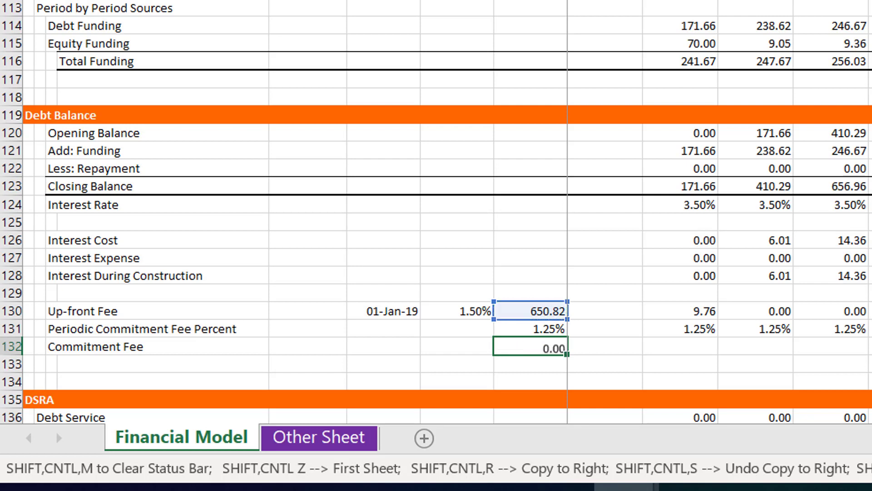
Build the first-period Commitment Fee formula from absolute $H$132 minus the debt opening balance J120, multiplied by the fee percent J131
key("Right")
key("Right")
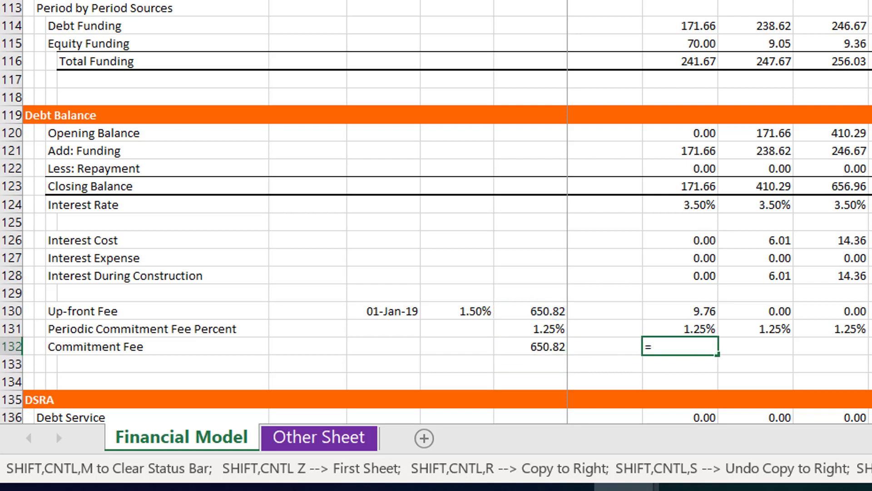
type("=")
key("Left")
key("Left")
key("F4")
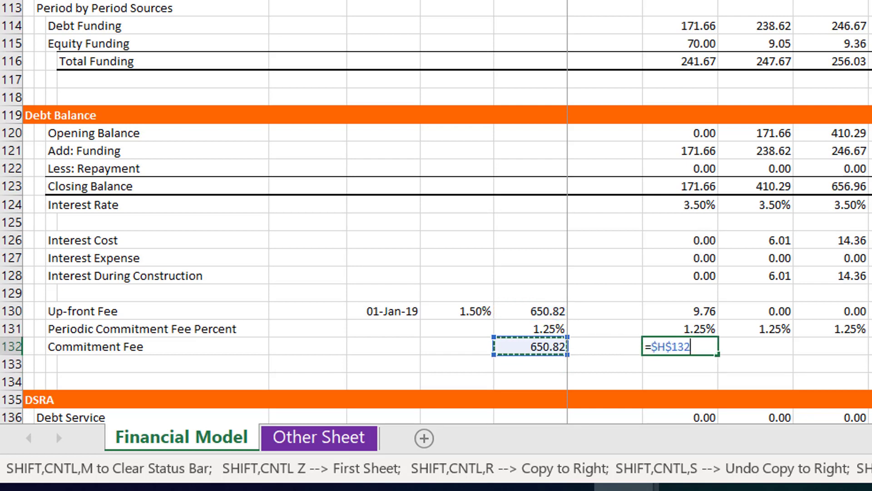
type("-")
key("Up")
key("Up")
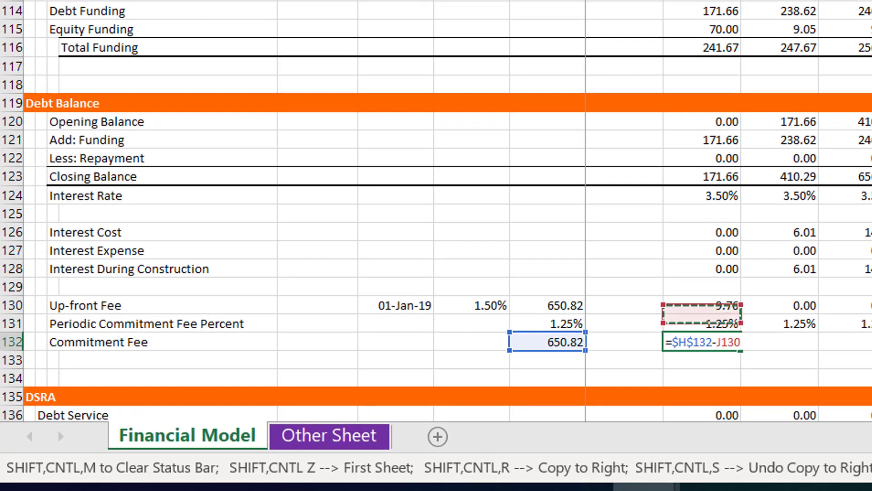
key("Up")
key("Up")
key("Up")
key("Up")
key("Up")
key("Up")
key("Up")
key("Up")
key("Up")
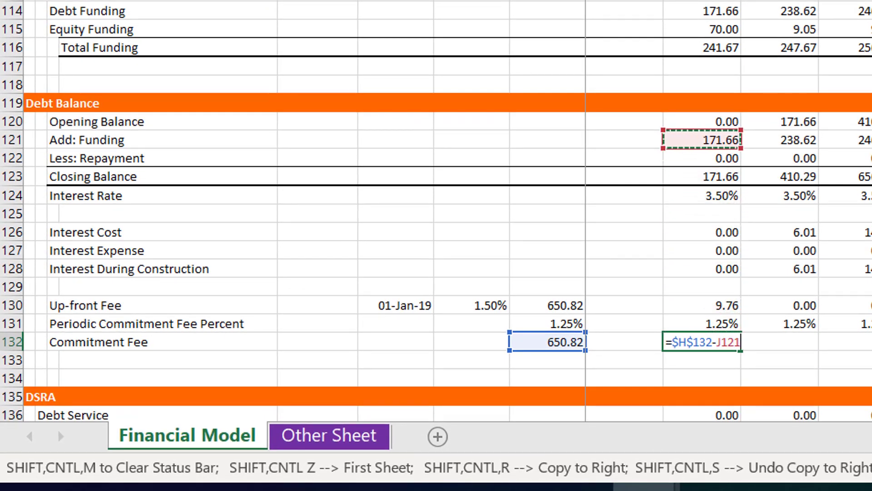
key("Up")
type(")")
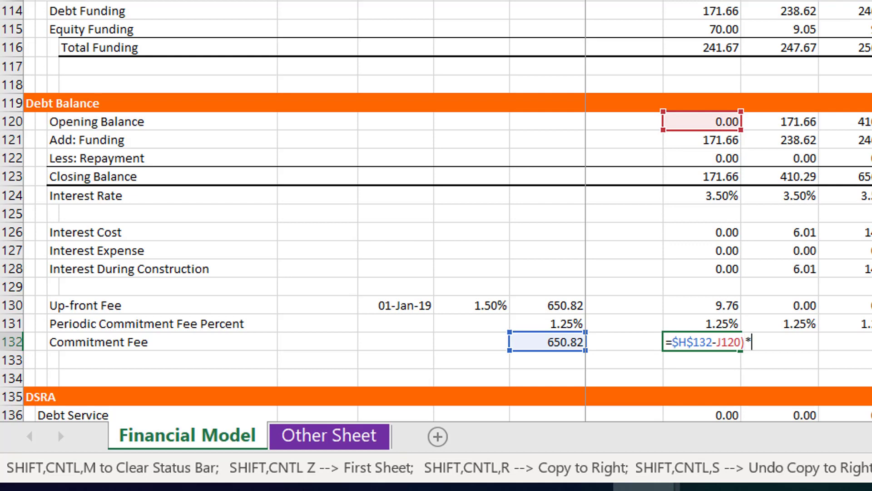
type("*")
key("Up")
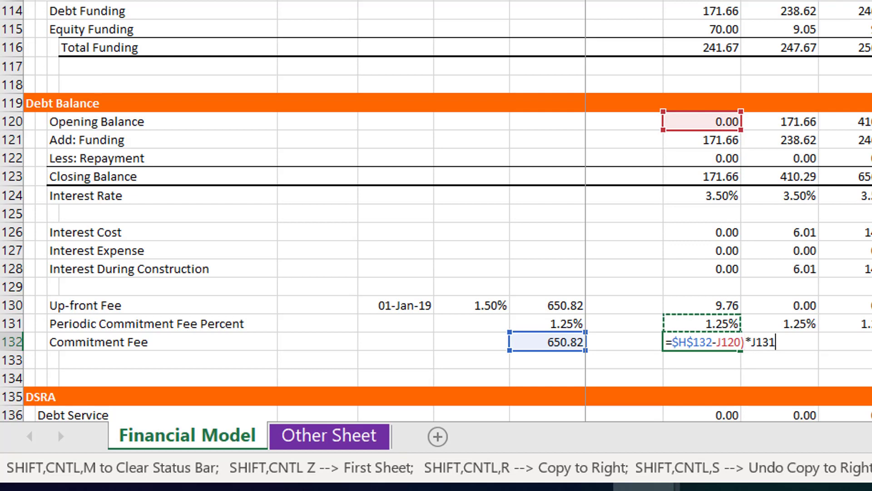
key("F4")
key("F4")
key("F4")
key("F4")
key("Return")
key("Return")
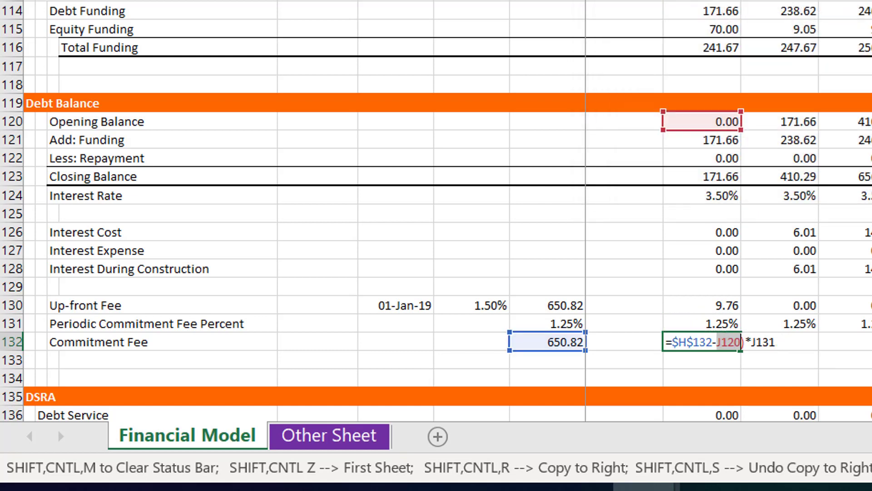
Insert the missing opening parenthesis before $H$132 so the Commitment Fee formula reads =($H$132-J120)*J131
key("Left")
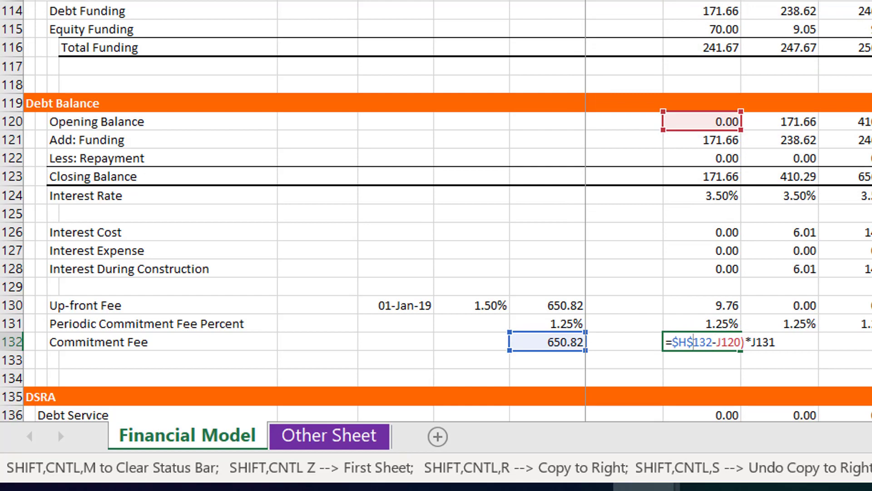
key("Left")
key("Left")
key("Left")
key("Left")
key("Left")
key("Left")
key("Left")
type("(")
key("Return")
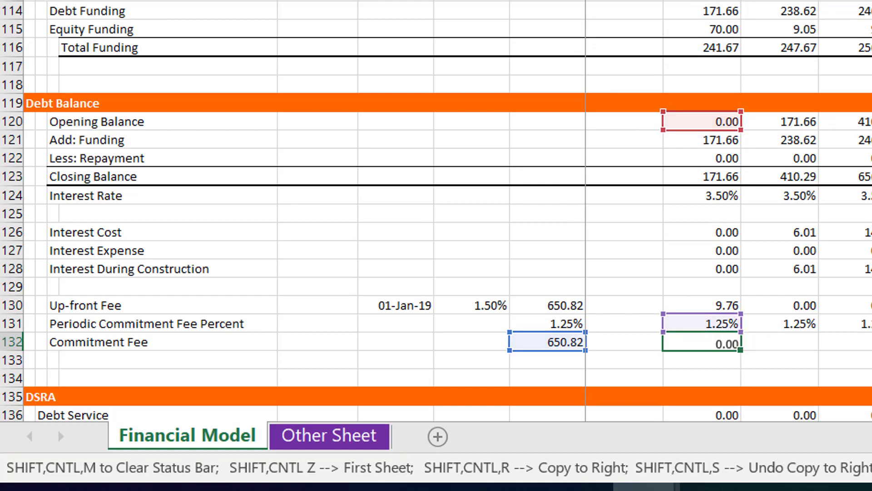
Multiply the first-period Commitment Fee formula by the Construction flag J3 and copy it across all periods
key("Up")
key("F2")
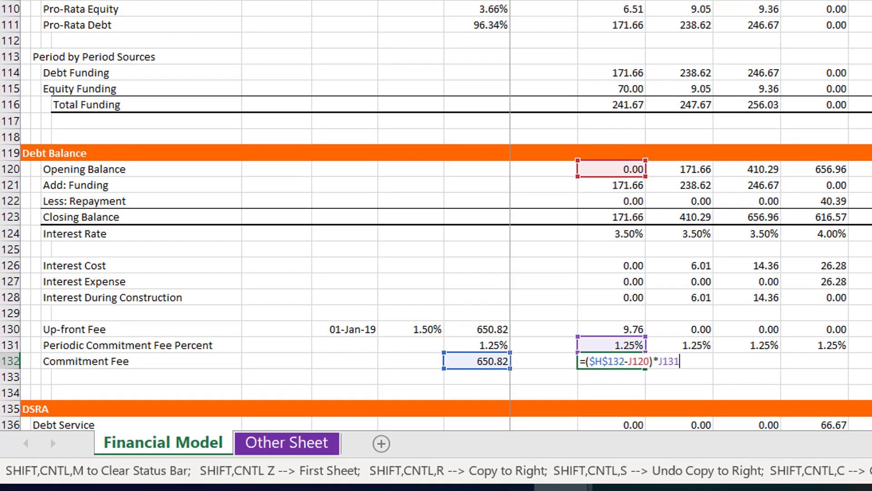
type("*")
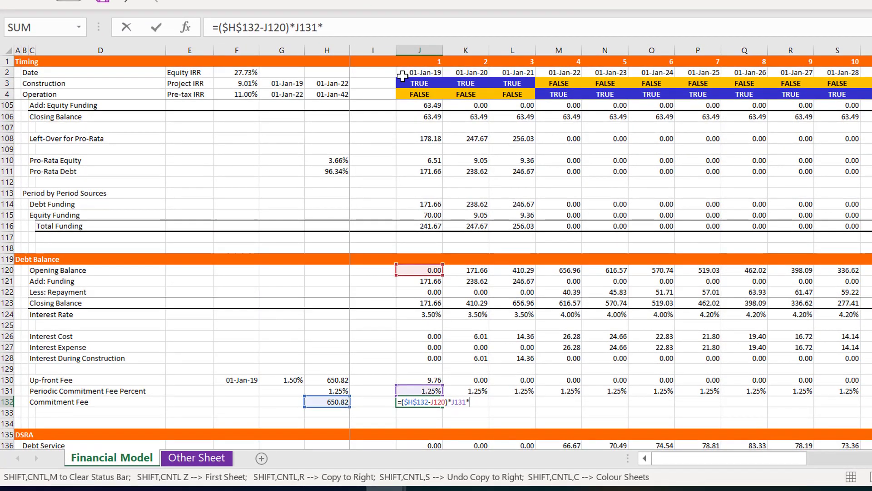
left_click(409, 83)
key("Return")
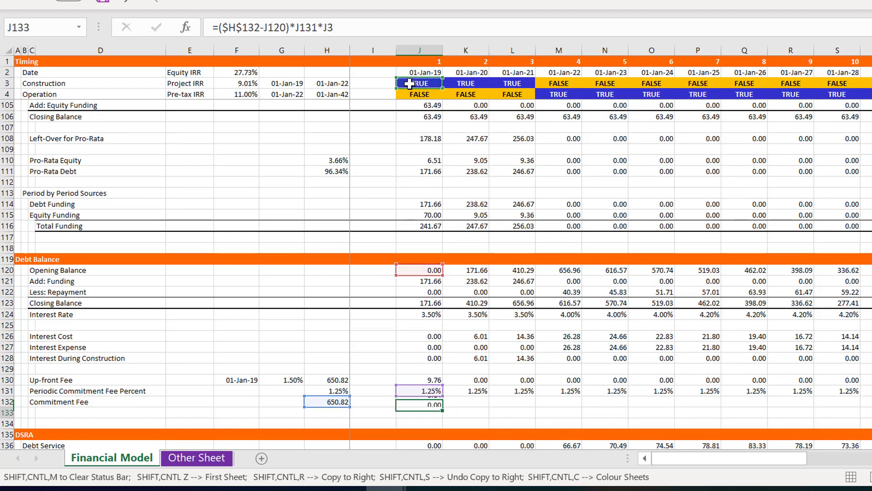
key("Up")
key("ctrl+shift+r")
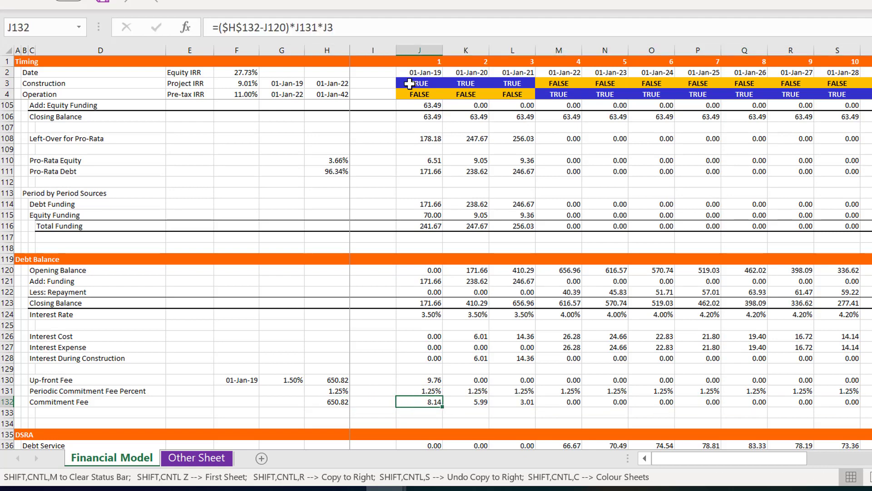
Link the Up-front Fee line in the Funding section to the calculated fee with =J130 and copy it across all periods
key("Page_Up")
key("Up")
key("Up")
key("Up")
key("Up")
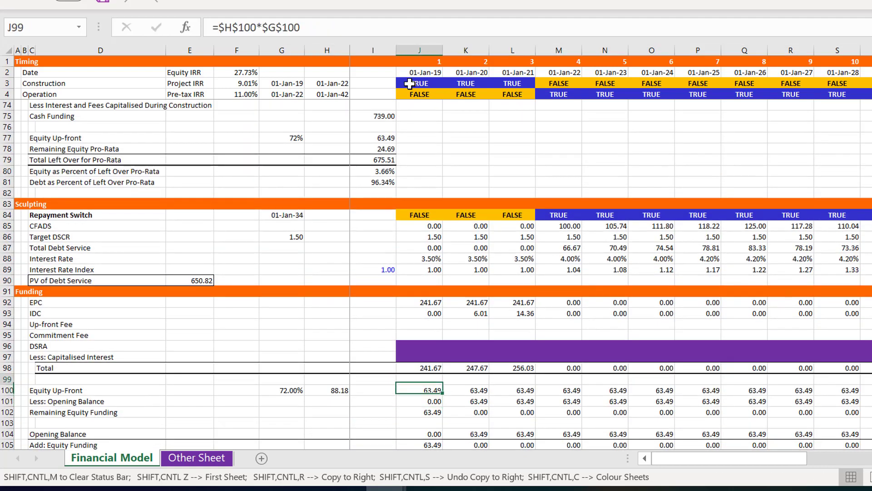
key("Up")
key("Up")
key("Up")
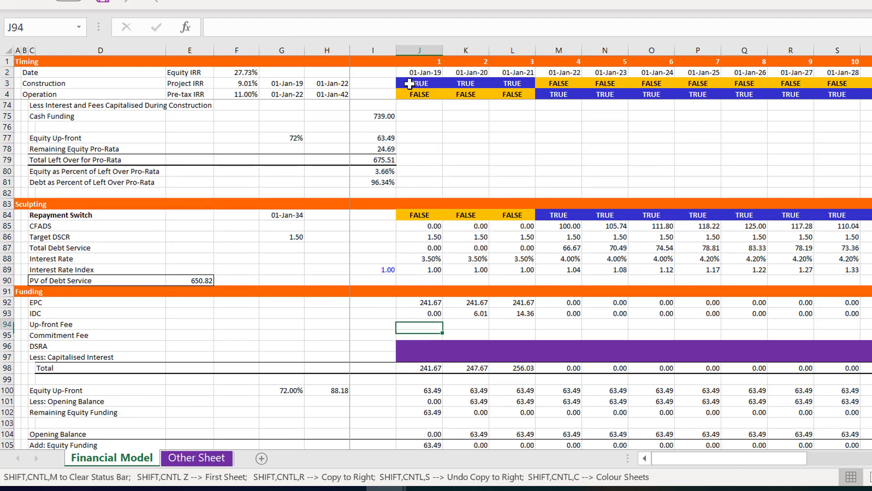
type("=")
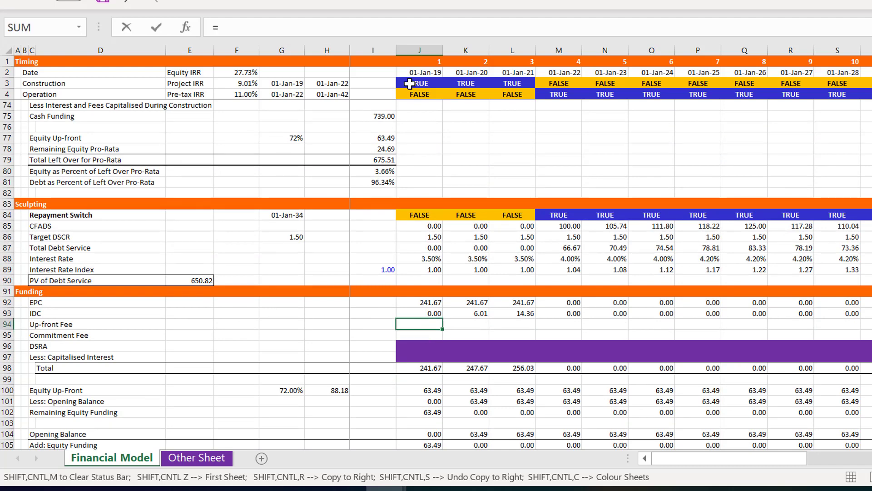
key("Page_Down")
key("Down")
key("Down")
key("Down")
key("Down")
key("Down")
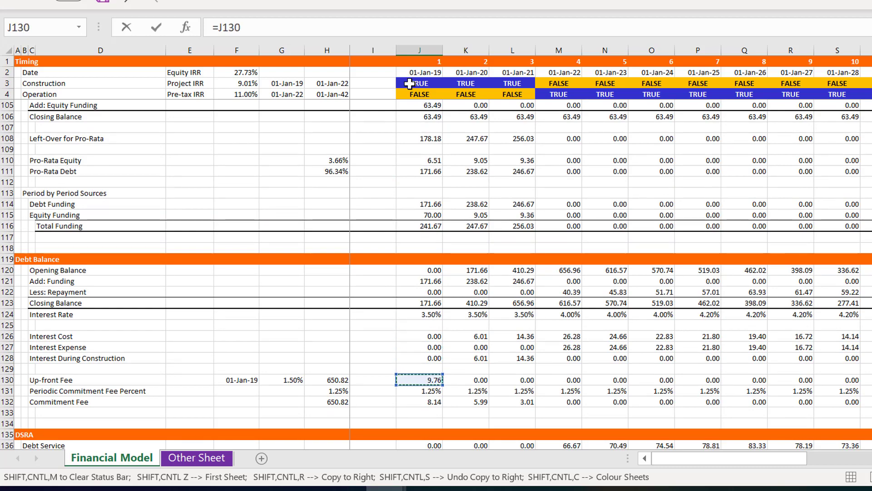
key("ctrl+Return")
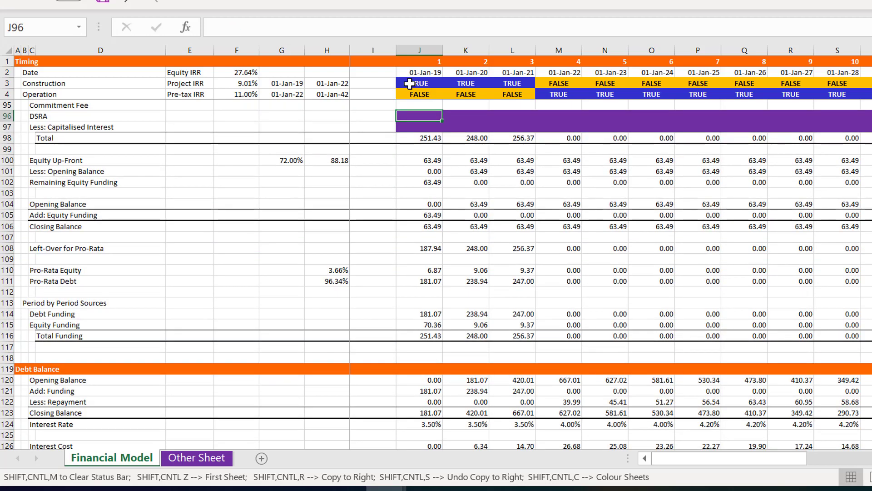
scroll(410, 84, "up", 1)
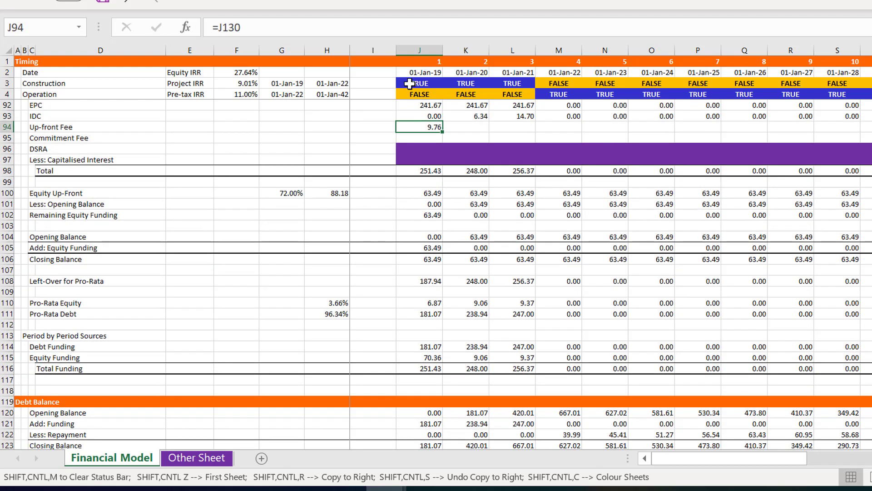
key("ctrl+shift+r")
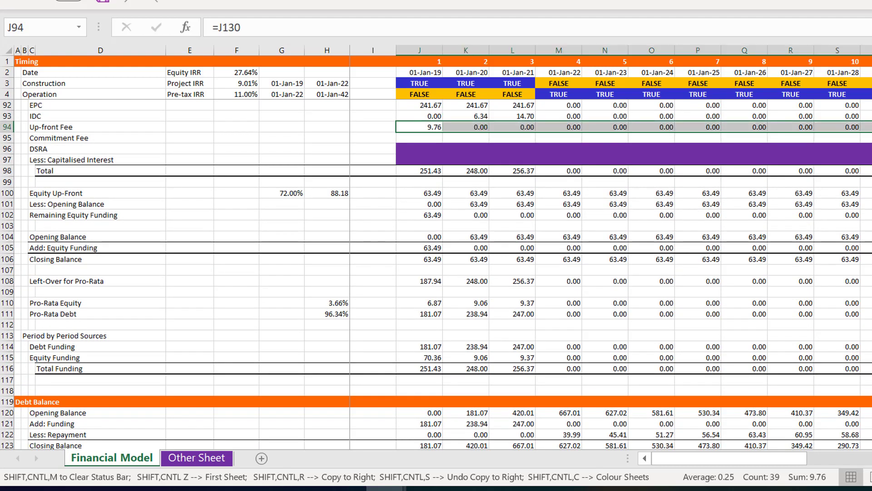
Turn off iterative calculation in the workbook's formula calculation options
key("alt+f")
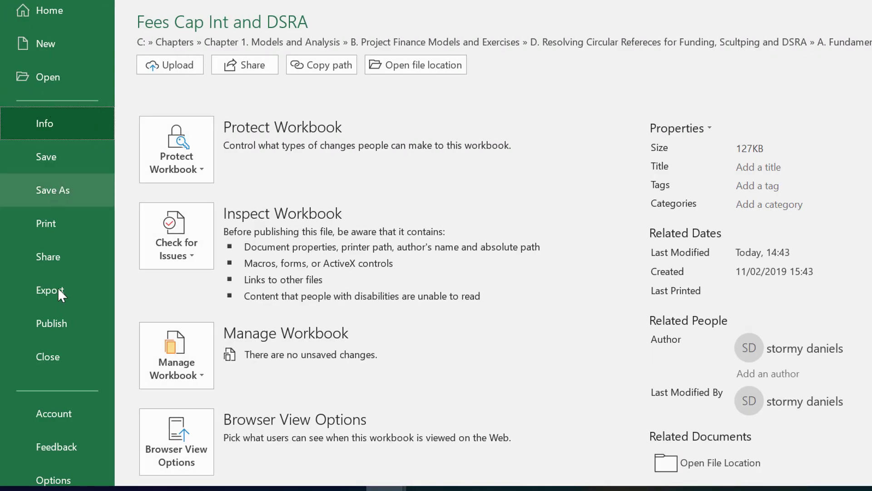
left_click(53, 480)
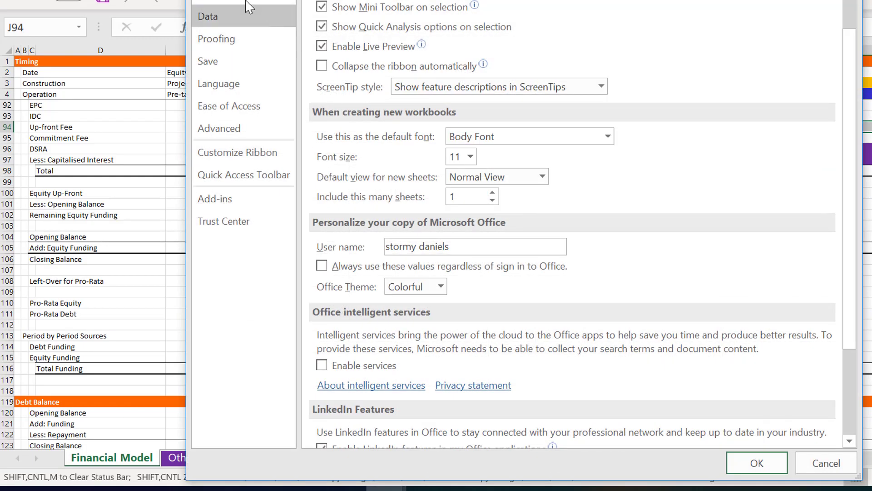
left_click(247, 2)
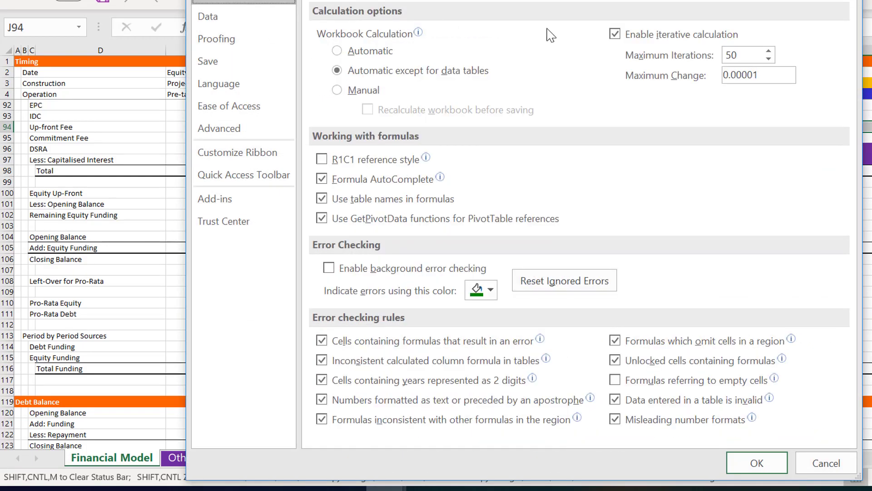
left_click(615, 34)
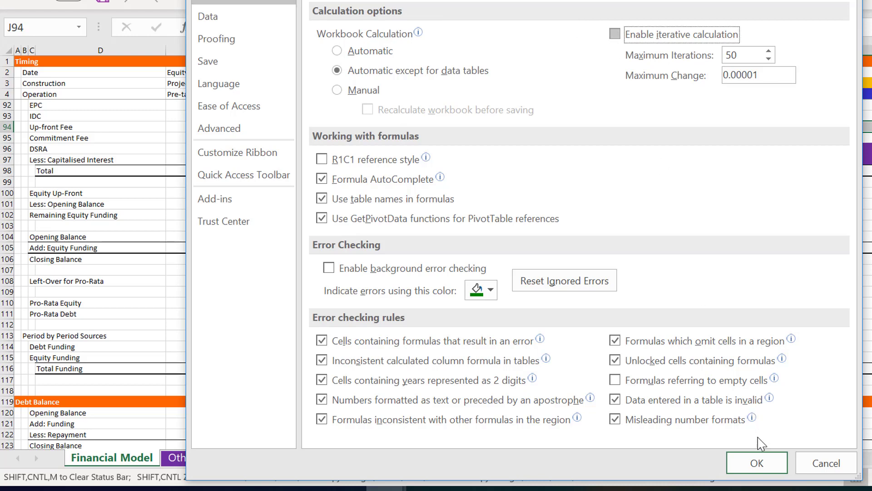
left_click(756, 463)
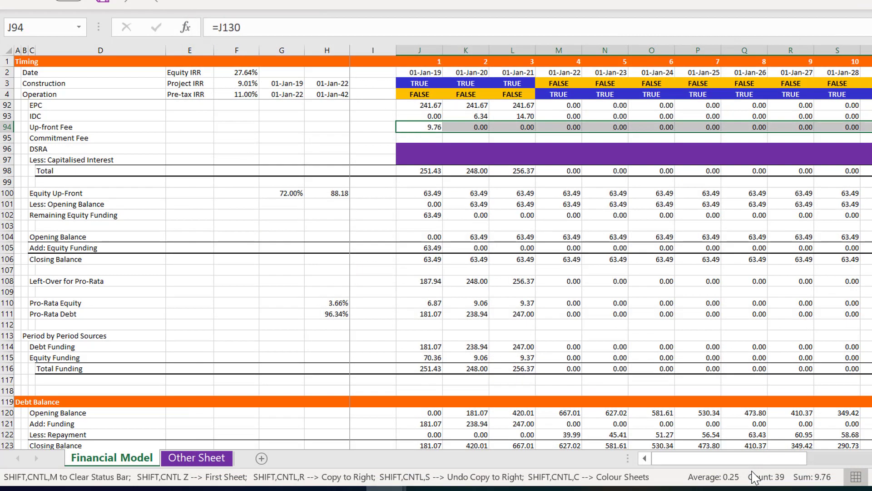
key("Up")
key("Up")
key("Up")
key("Up")
key("Up")
key("Up")
key("Up")
key("Up")
key("Up")
key("Up")
key("Up")
key("Up")
key("Up")
key("Up")
key("Up")
key("Up")
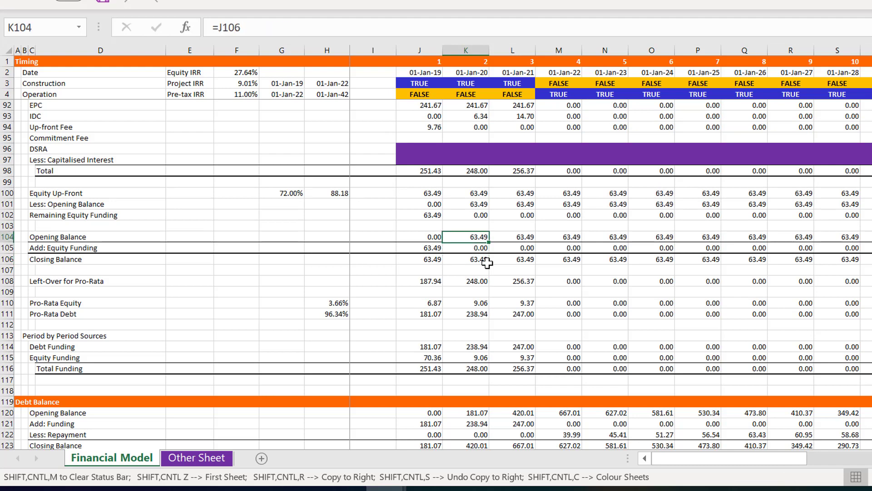
key("Down")
key("Down")
key("Down")
key("Down")
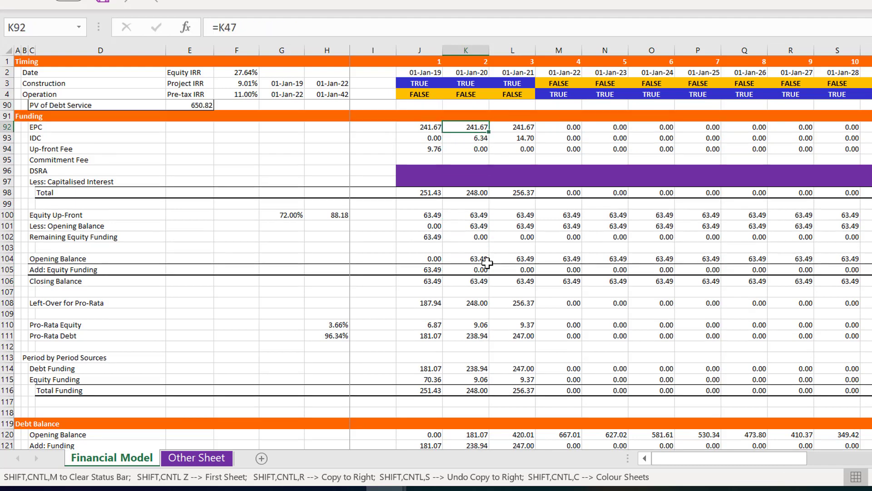
Link the Commitment Fee line in the Funding section to the calculated fee with =J132 and copy it across all periods
key("Left")
key("Left")
key("Down")
key("Left")
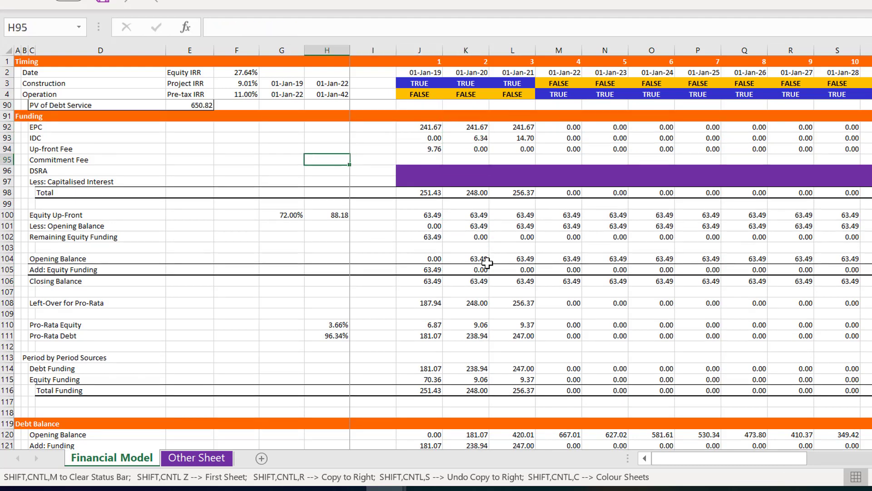
key("Right")
key("Right")
type("=")
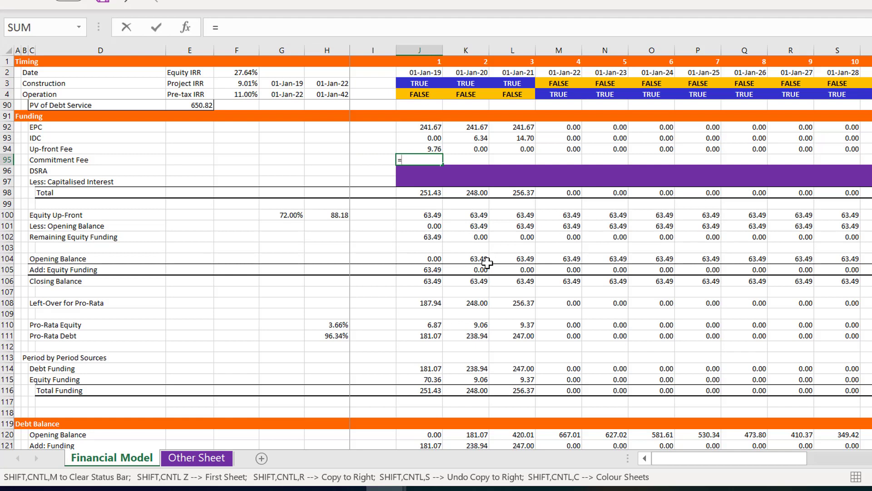
key("Page_Down")
key("Down")
key("Down")
key("Down")
key("Down")
key("Down")
key("Down")
key("Down")
key("Down")
key("Down")
key("Down")
key("Down")
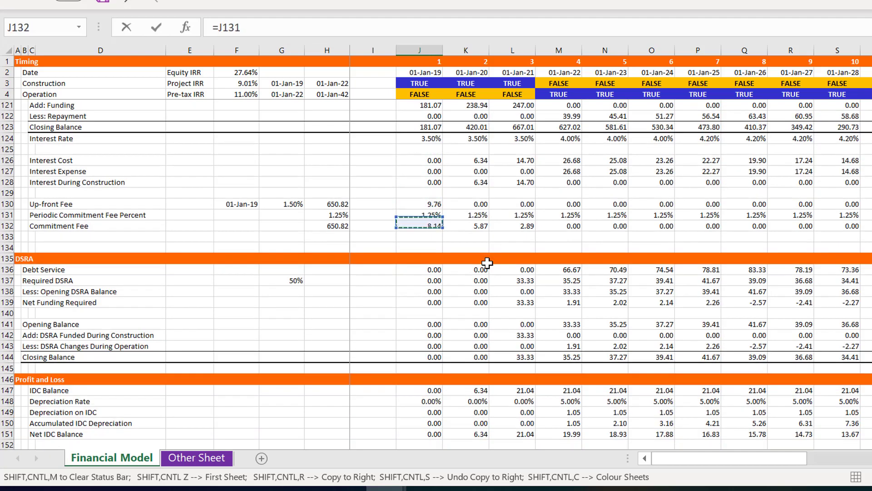
key("Down")
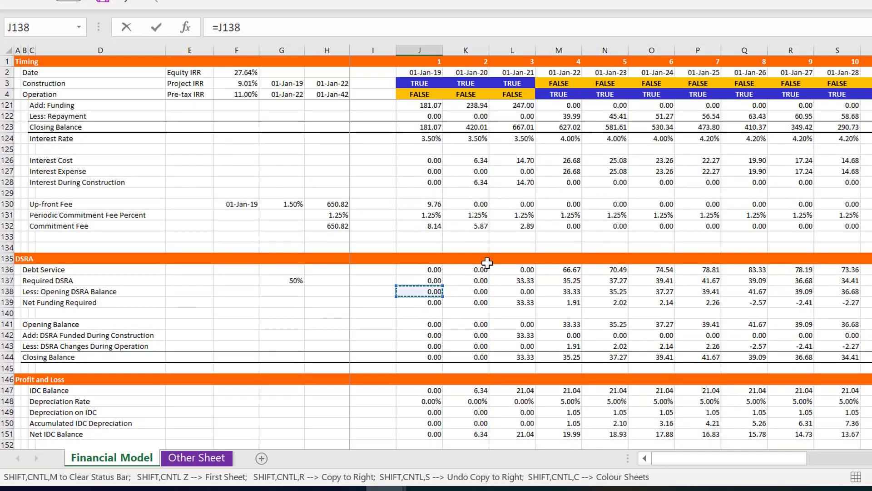
key("Up")
key("Up")
key("Up")
key("Up")
key("Up")
key("Up")
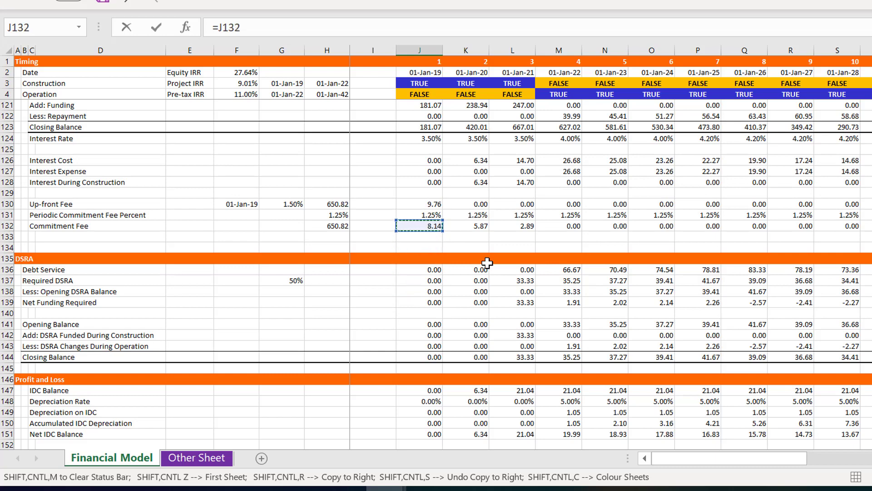
key("Return")
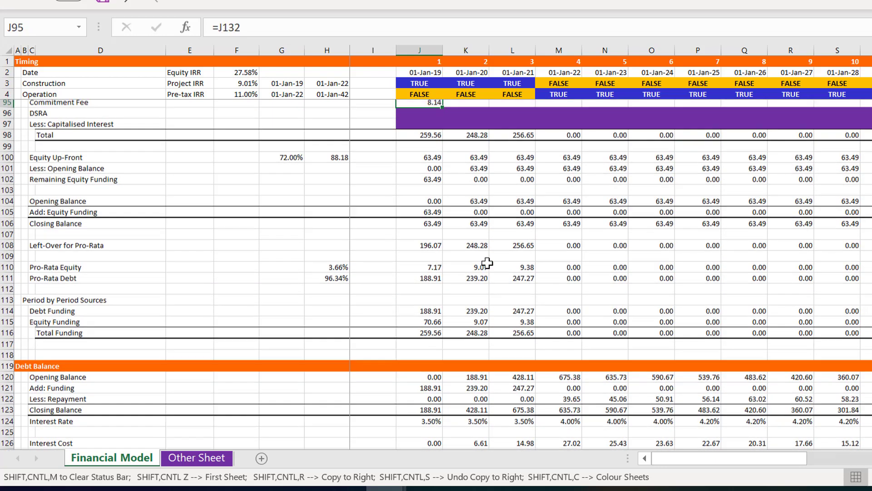
scroll(487, 263, "up", 1)
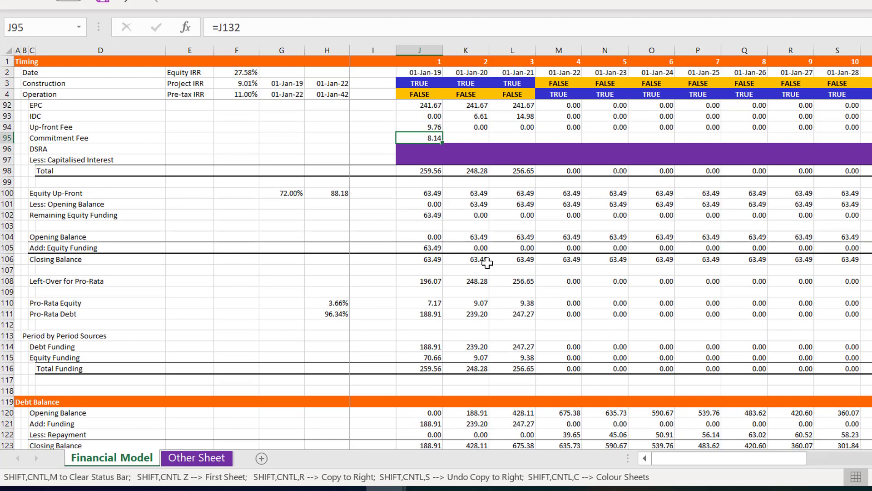
key("ctrl+shift+r")
Total the up-front fee beside the Up-front Fee line in Sources and Uses by entering =SUM(J130:AV130) in J64
key("Left")
key("Left")
key("Left")
key("Left")
key("Left")
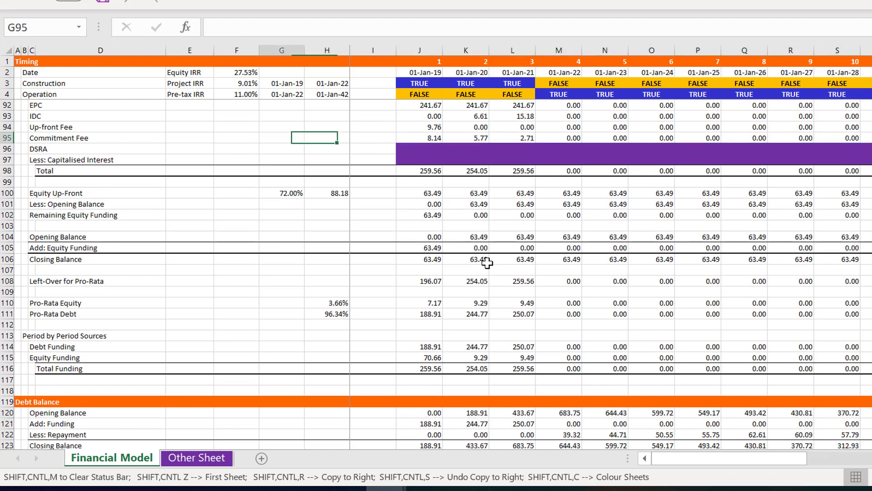
key("Left")
key("Left")
key("Left")
key("Up")
key("Up")
key("Up")
key("Up")
key("Up")
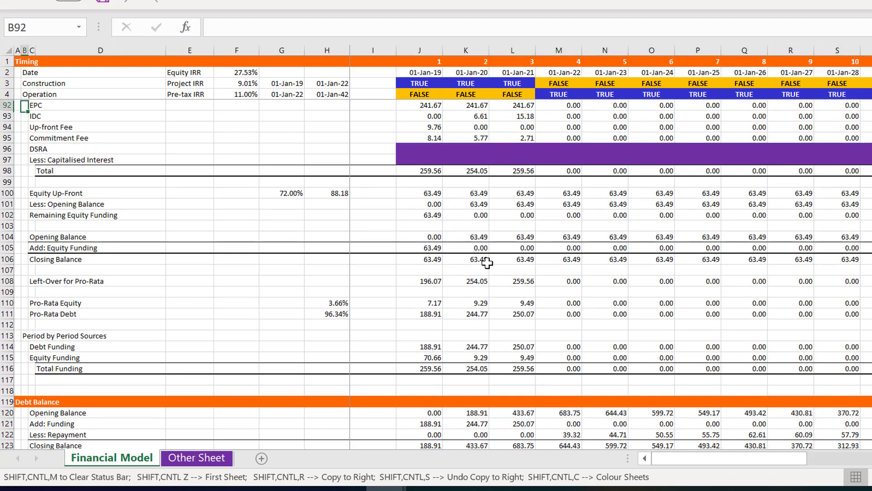
key("Up")
key("Up")
key("Up")
key("Up")
key("Up")
key("Up")
key("Up")
key("Up")
key("Up")
key("Up")
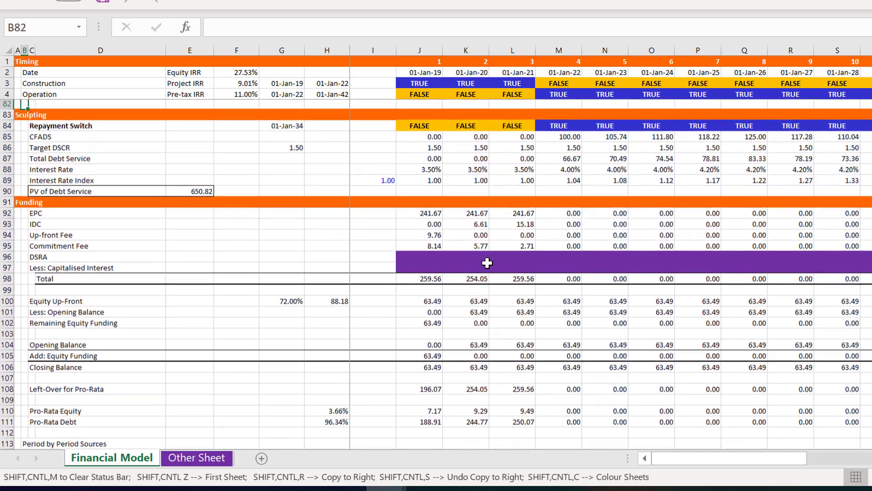
key("Up")
key("Up")
key("Up")
key("Up")
key("Up")
key("Up")
key("Up")
key("Up")
key("Up")
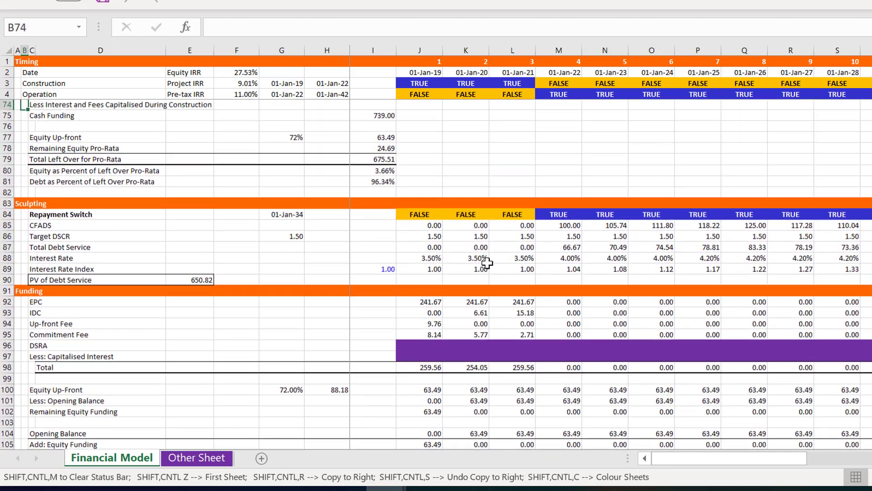
key("Up")
key("Up")
key("Up")
key("Up")
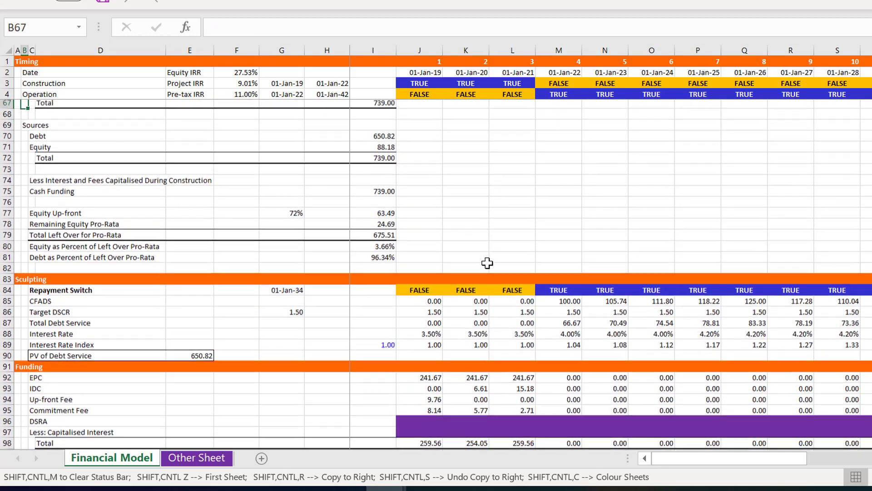
key("Up")
key("Up")
key("Up")
key("Up")
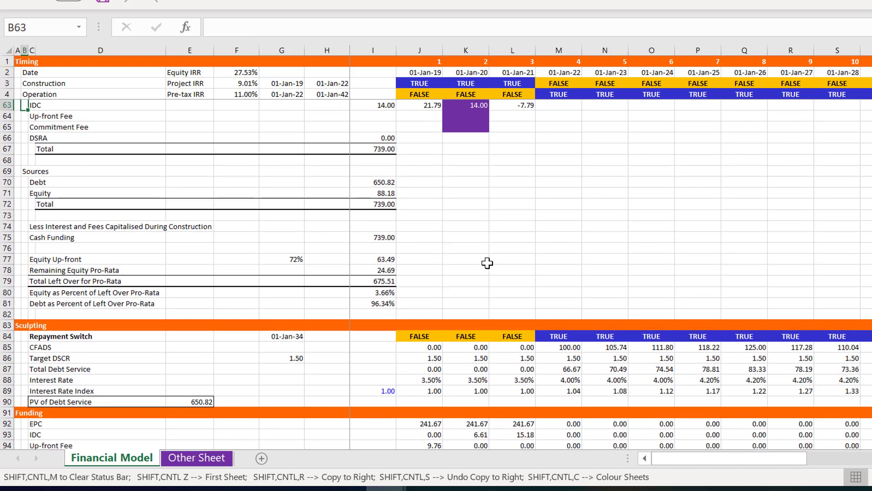
key("Down")
key("Right")
key("Right")
key("Right")
key("Right")
key("Right")
key("Right")
key("Right")
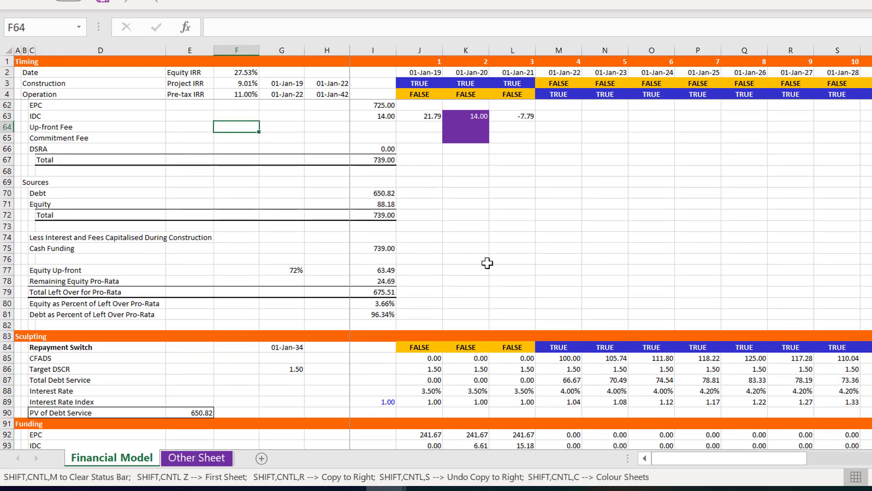
key("Right")
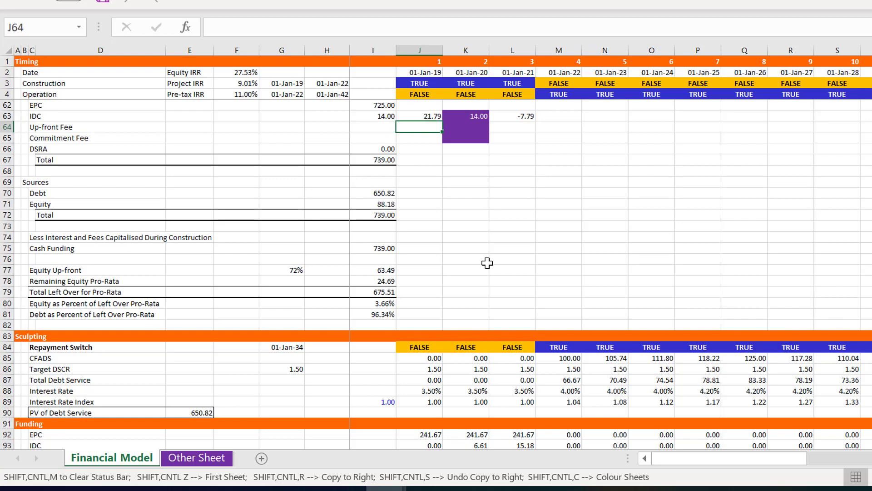
key("Up")
key("Down")
type("=")
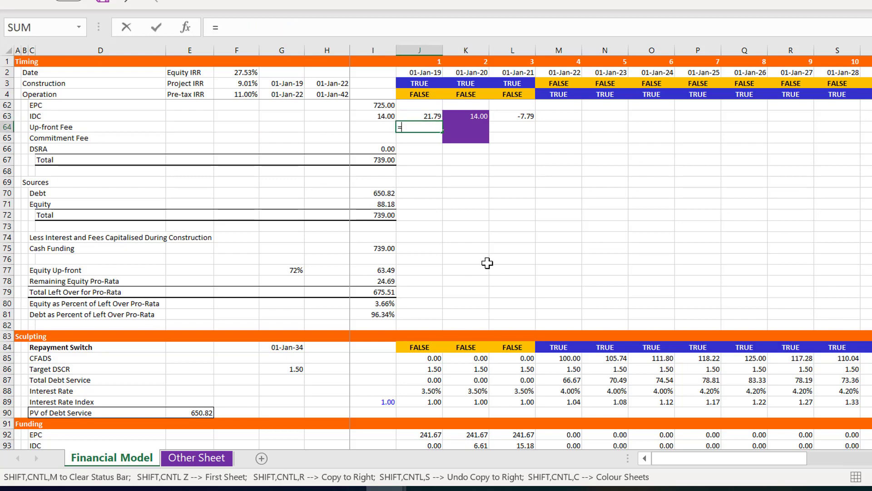
type("sum(")
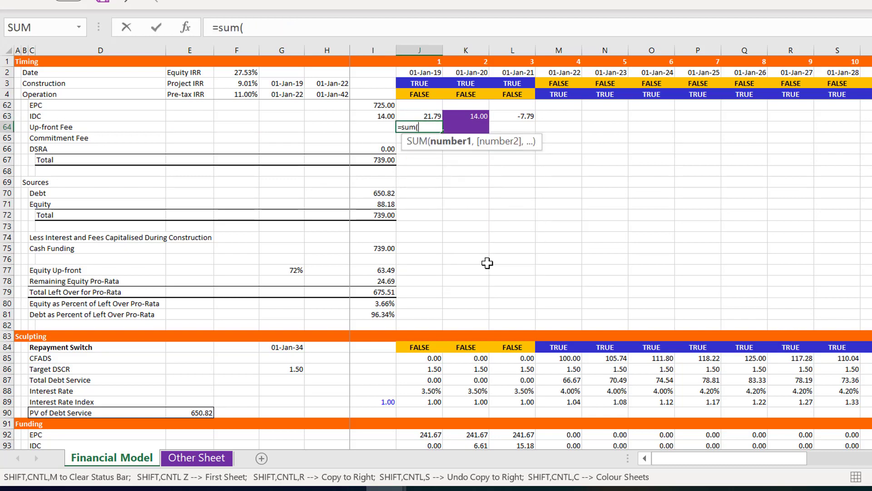
key("Page_Down")
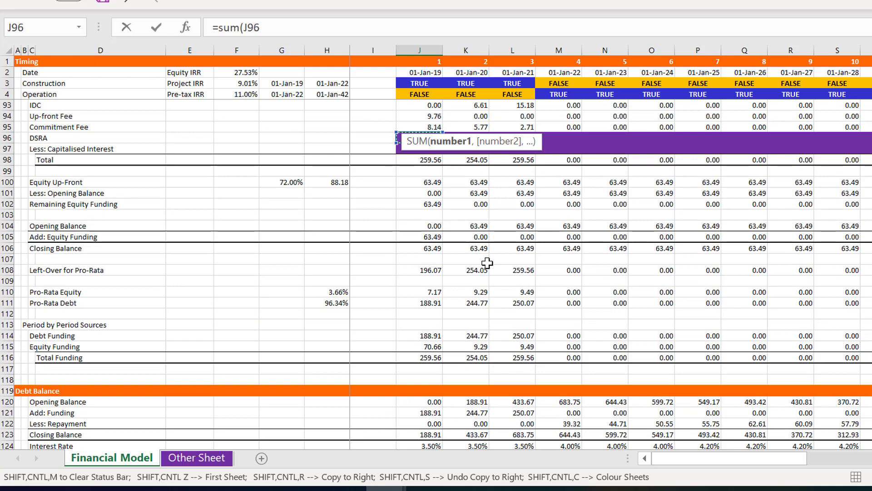
key("Down")
key("Down")
key("Down")
key("Down")
key("Down")
key("Down")
key("Down")
key("Down")
key("Down")
key("Down")
key("Down")
key("Down")
key("Down")
key("Down")
key("Down")
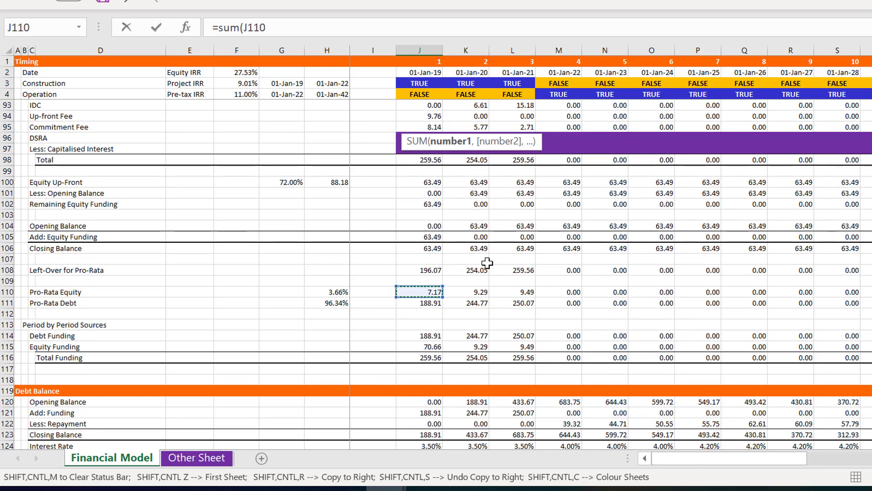
key("Page_Down")
key("Down")
key("Down")
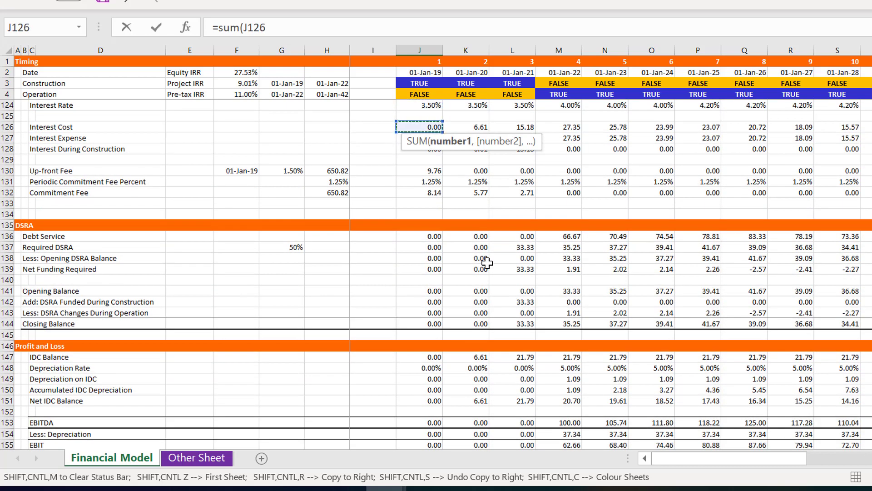
key("Down")
key("Down")
key("Down")
key("Down")
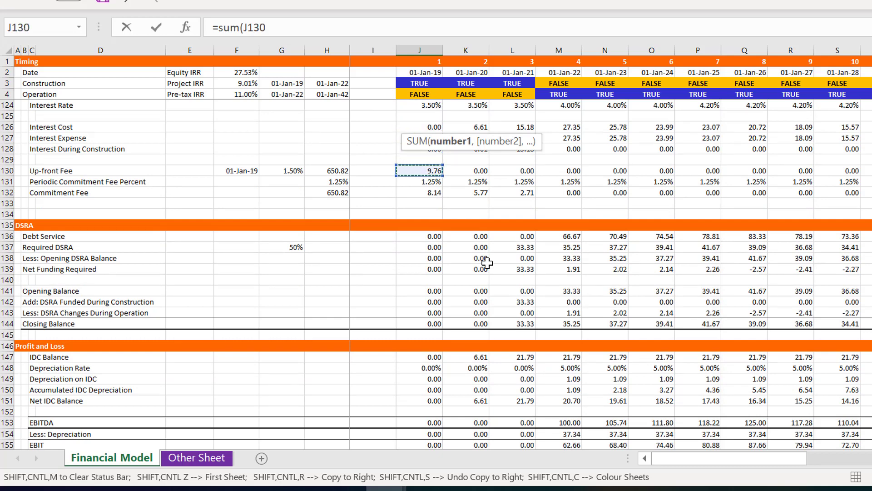
key("ctrl+shift+Right")
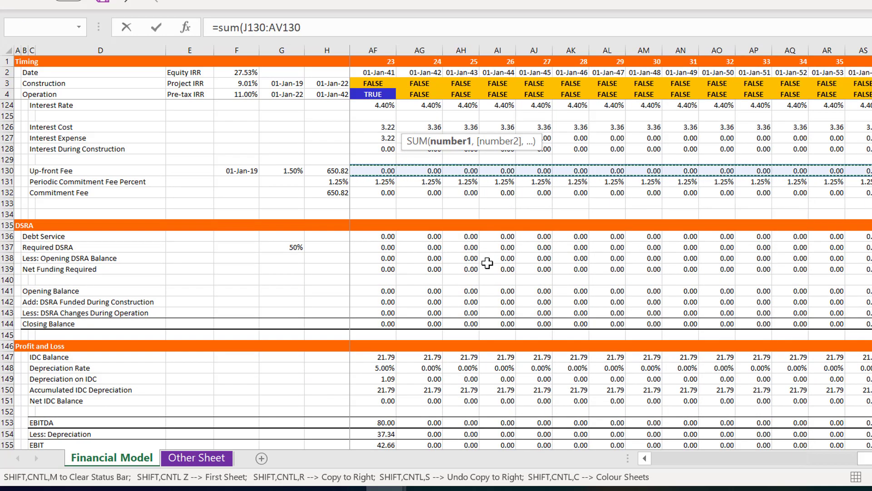
key("Return")
key("Up")
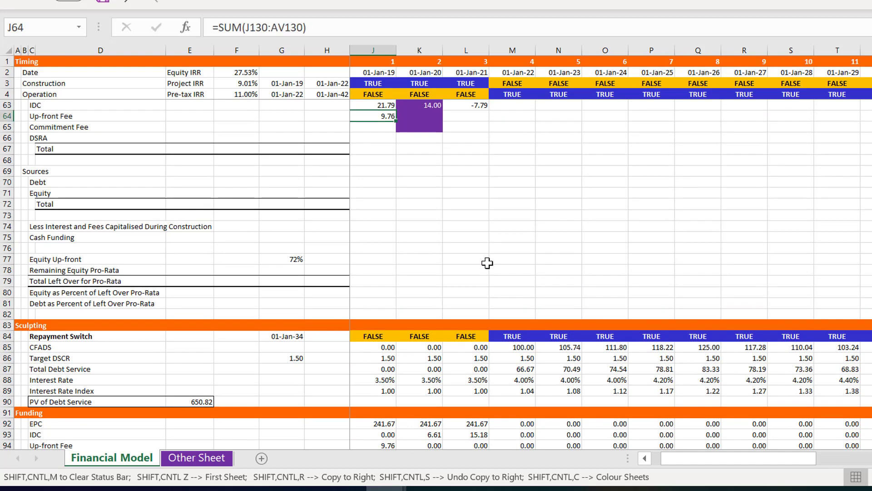
Total the commitment fee beside the Commitment Fee line in Sources and Uses by entering =SUM(J132:AV132) in J65
key("Left")
key("Left")
key("Right")
key("Right")
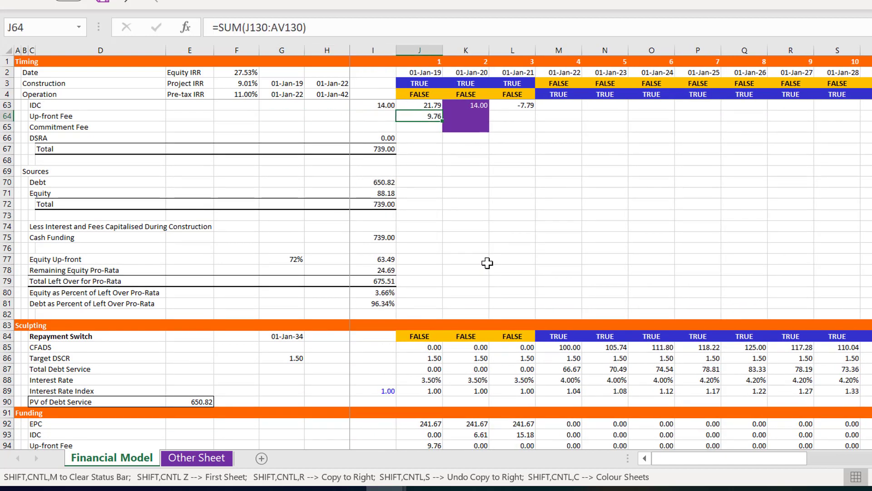
key("Down")
type("=sum(")
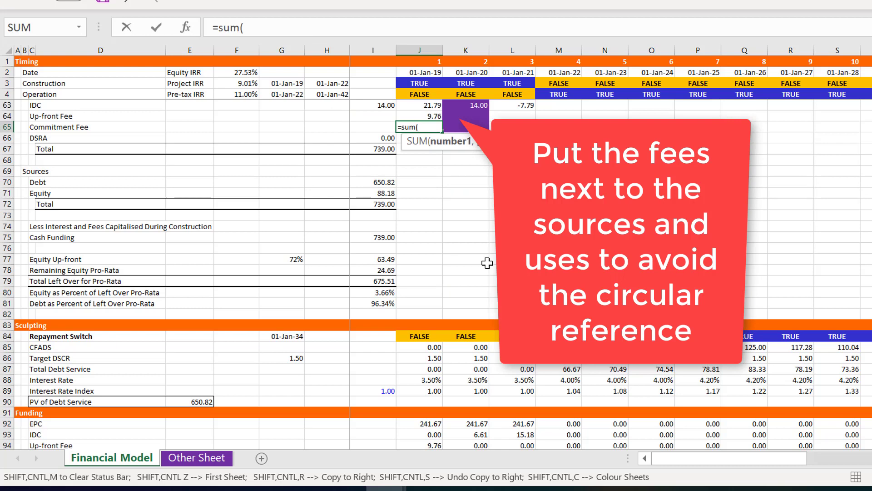
key("Page_Down")
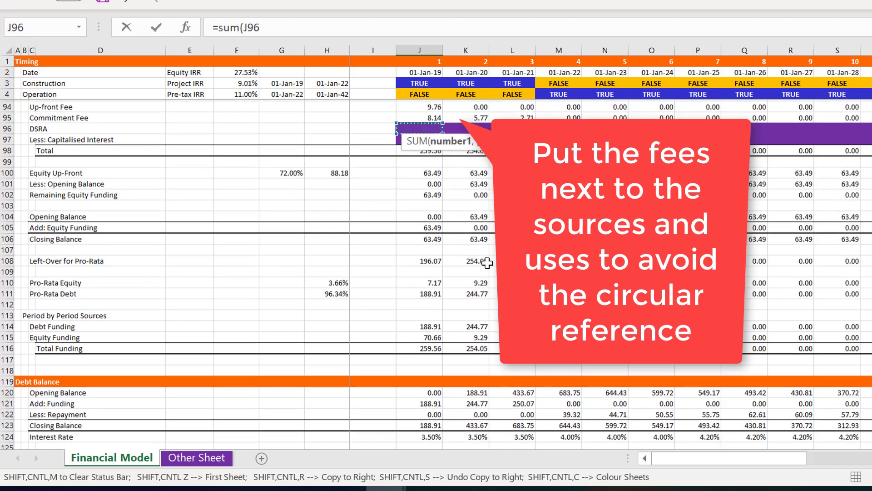
key("Down")
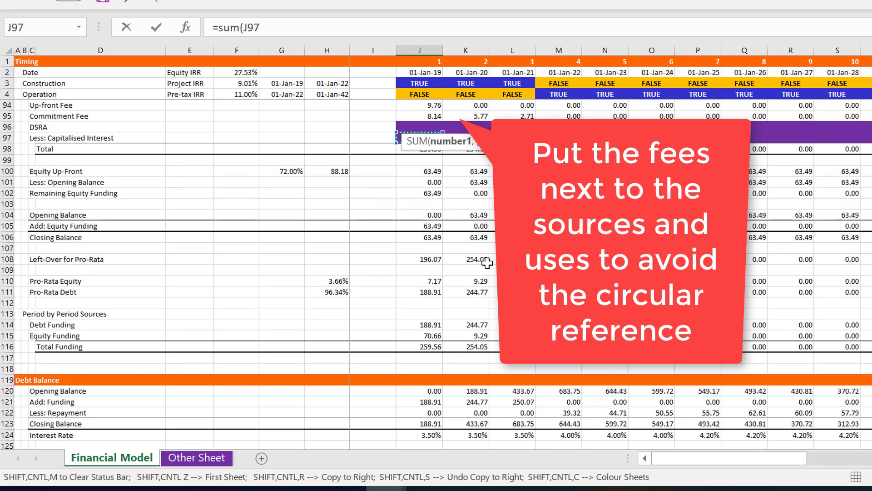
key("Page_Down")
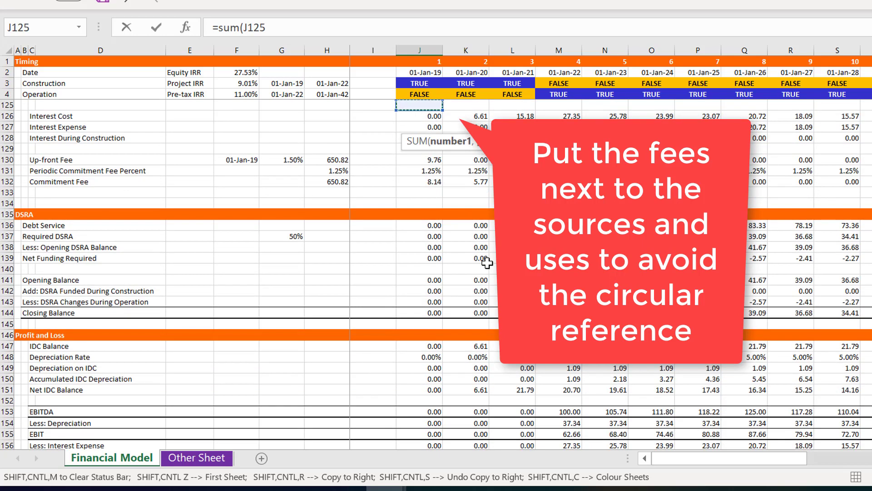
key("Down")
key("Down")
key("Down")
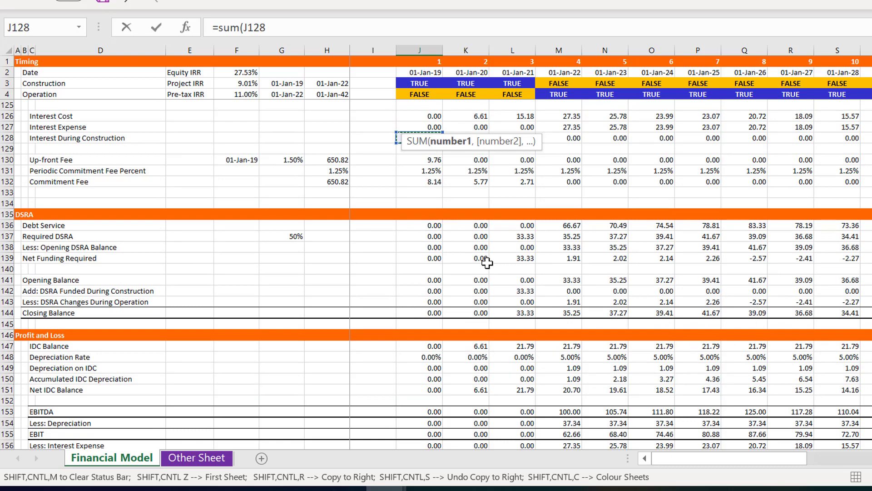
key("Down")
key("Down")
key("Down")
key("Down")
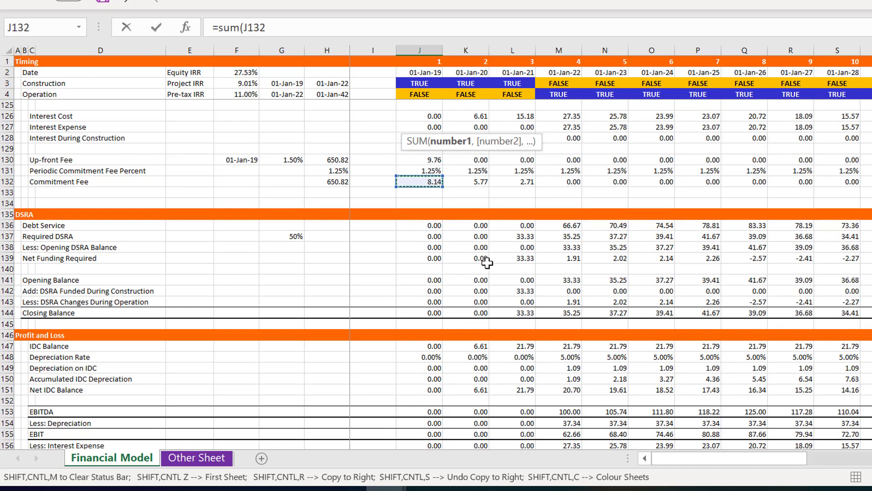
key("ctrl+shift+Right")
key("Return")
Link the Up-front Fee amount in the Uses table, cell I64, directly to its calculated total with =J64
key("Up")
key("Up")
key("Up")
key("Up")
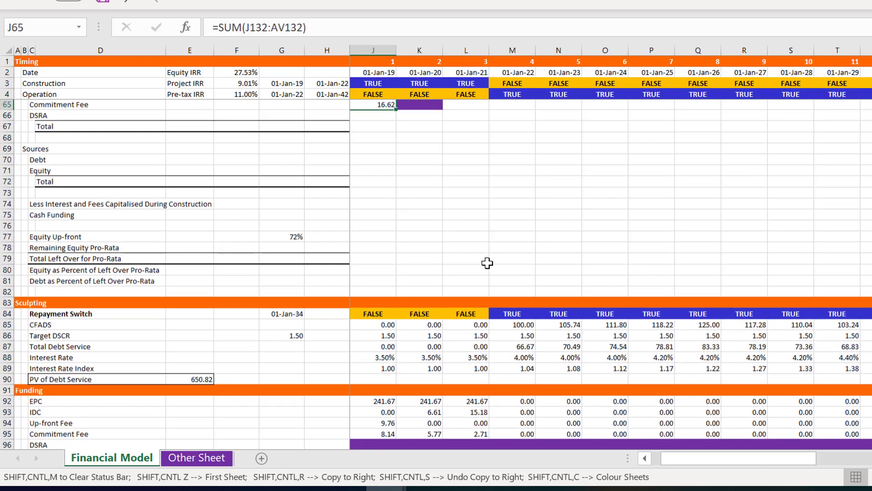
key("Up")
key("Up")
key("Up")
key("Up")
key("Down")
key("Down")
key("Down")
key("Down")
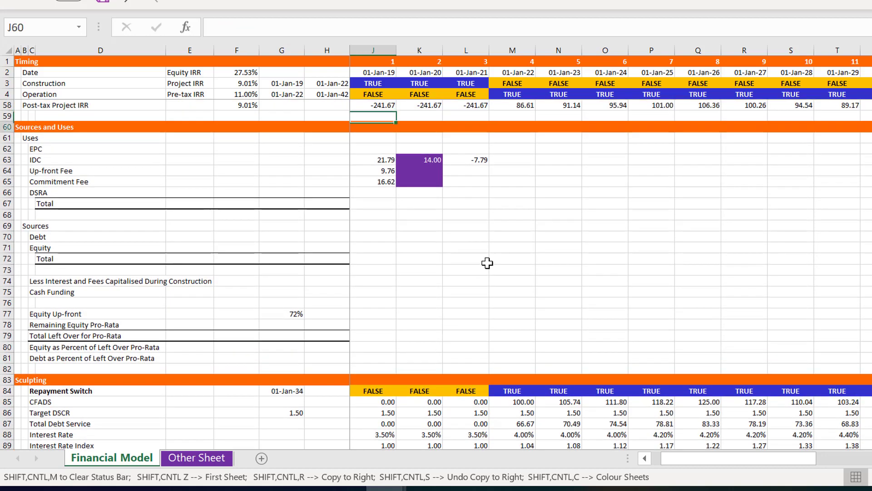
key("Down")
key("Down")
key("Left")
key("Left")
key("Left")
key("Right")
key("Right")
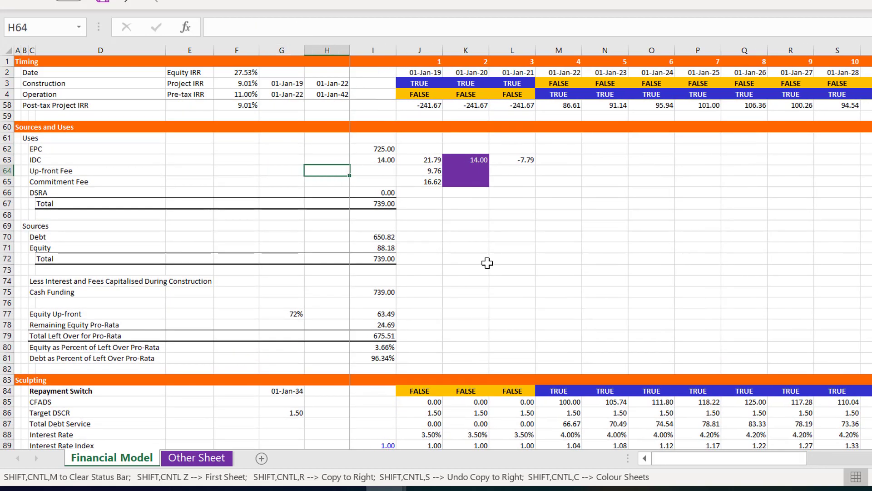
type("=")
key("Right")
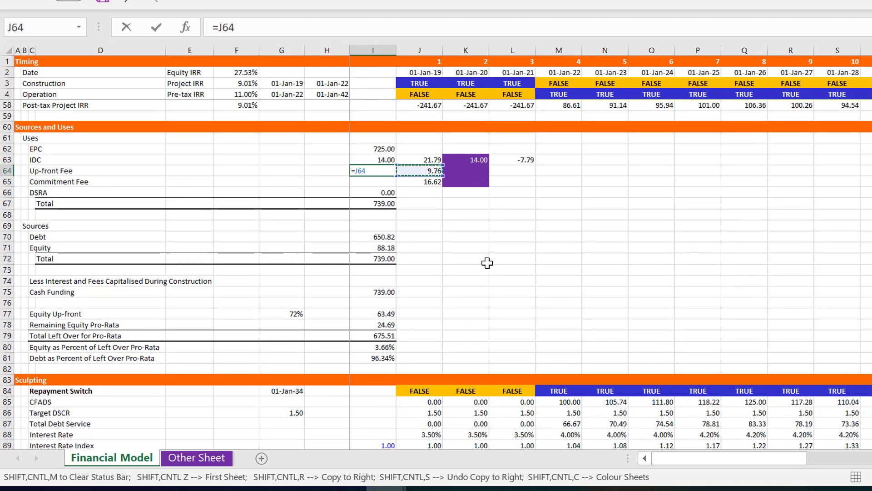
key("Return")
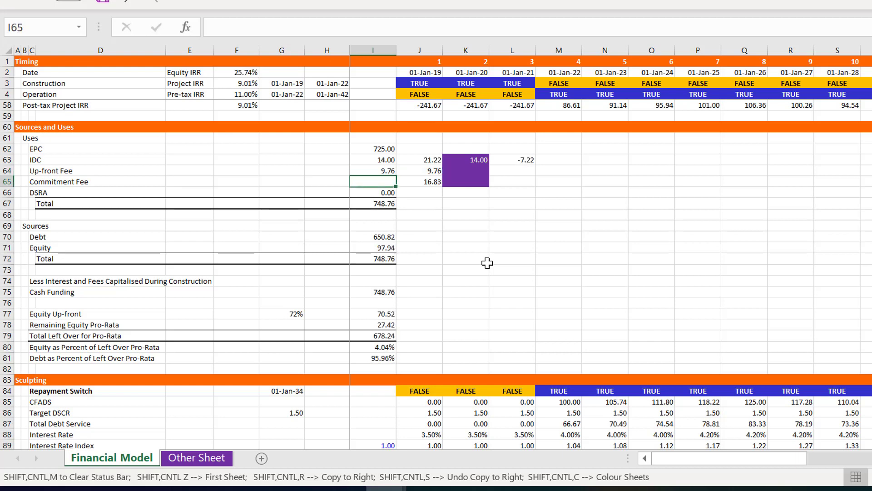
Try to link the Commitment Fee amount in the Uses table, cell I65, with =J65, and clear the cell again
type("=")
key("Right")
key("Right")
key("Left")
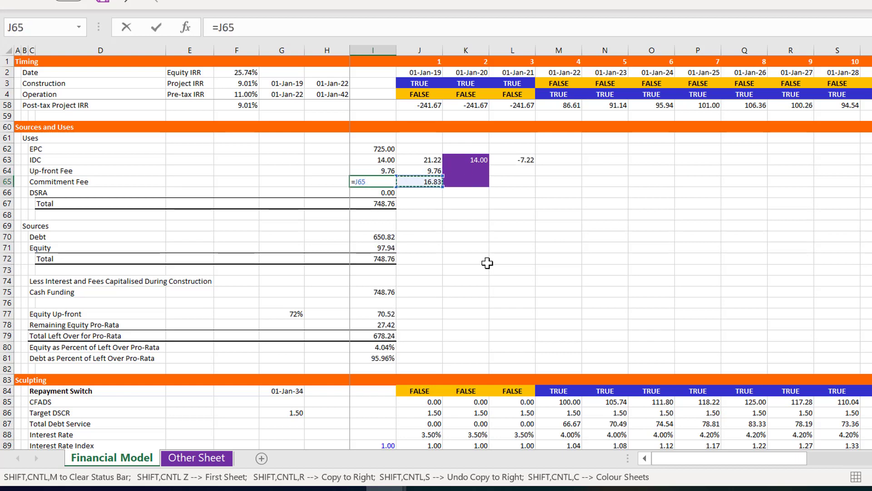
key("Return")
key("Return")
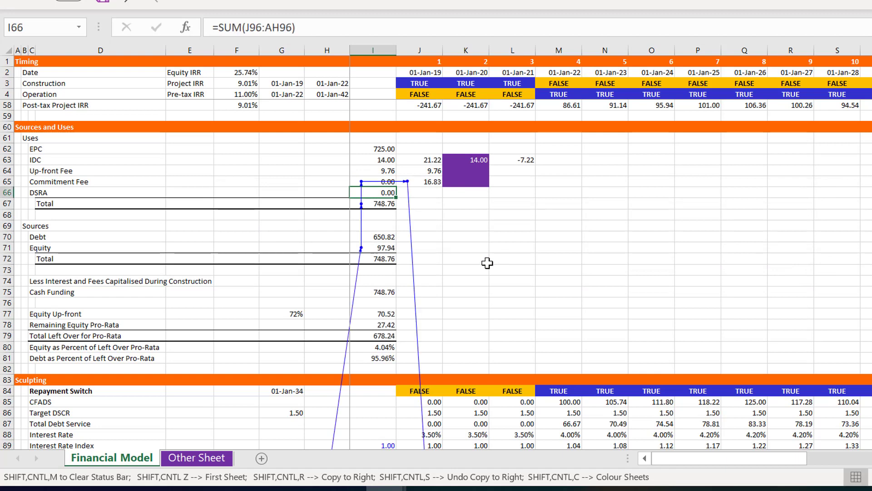
key("Up")
key("Up")
key("Down")
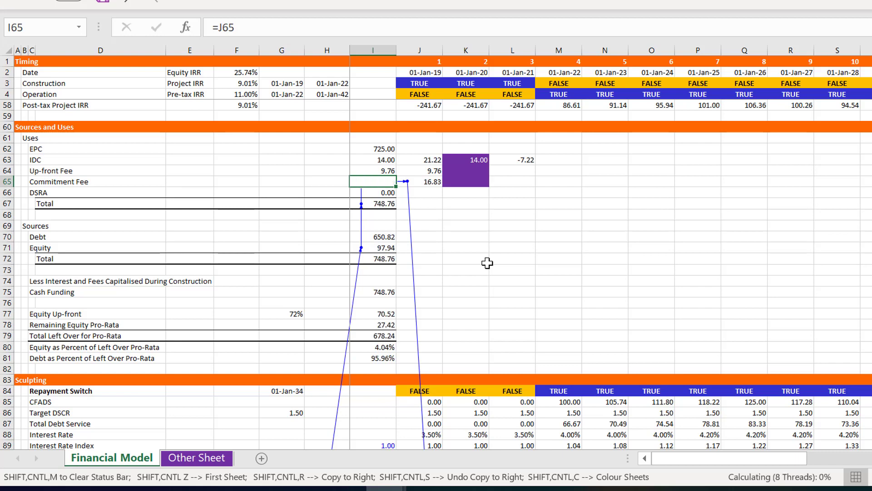
key("Delete")
Try to link the IDC amount in the Uses table, cell I63, with =J63, and clear the cell
key("Up")
key("Up")
type("=")
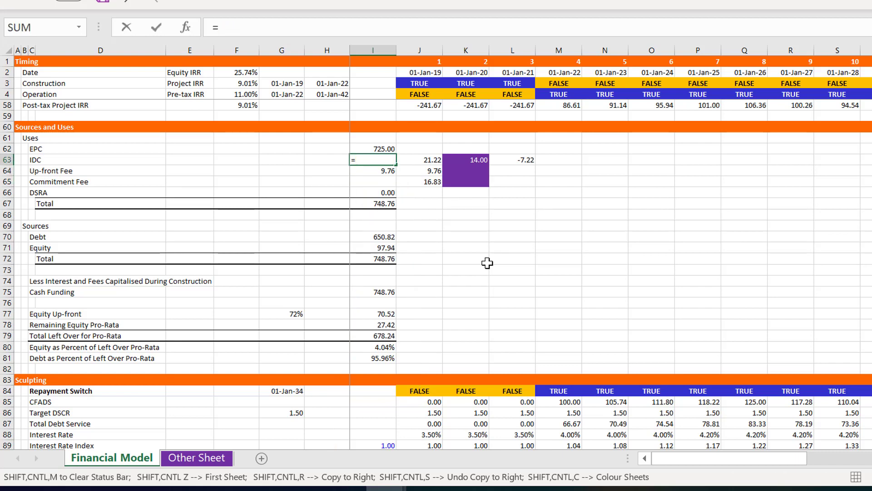
key("Right")
key("Right")
key("Left")
key("Return")
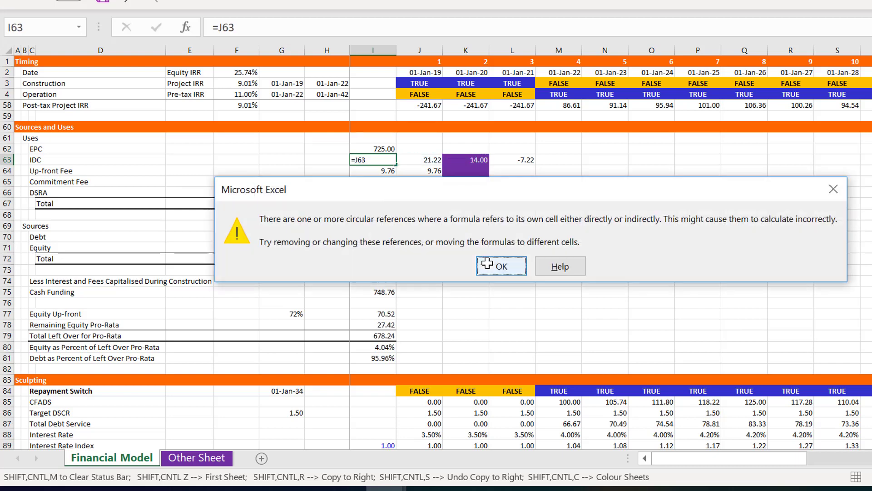
key("Return")
key("Up")
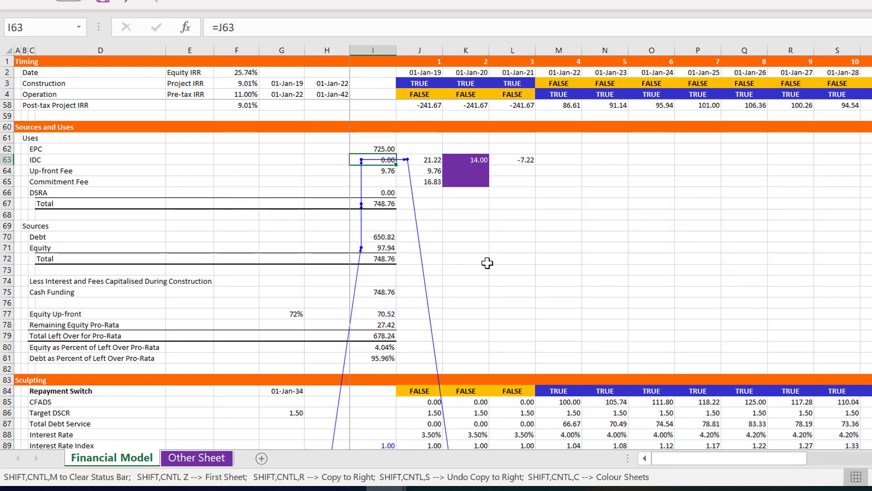
key("Delete")
Examine the Sources and Uses, Sculpting and Funding sections down to the Debt Balance section
key("Down")
key("Down")
key("Down")
key("Down")
key("Down")
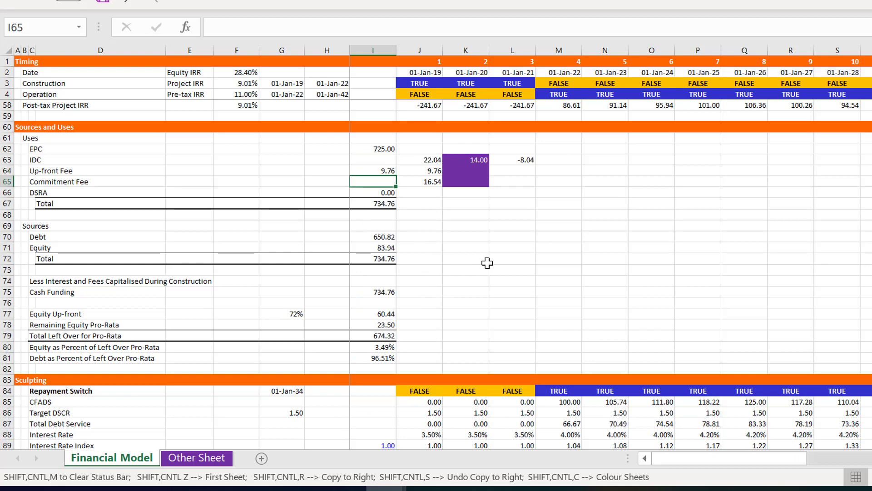
key("Down")
key("Down")
key("Up")
key("Up")
key("Up")
key("Up")
key("Up")
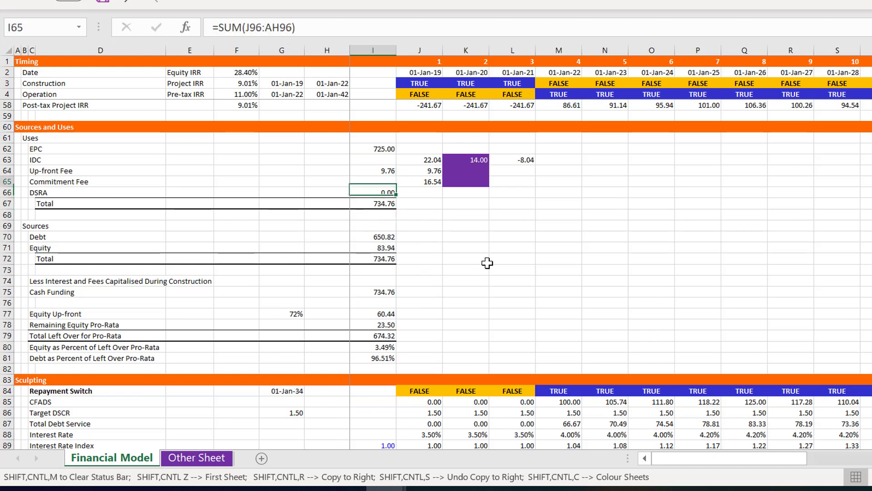
key("Down")
key("Down")
key("Down")
key("Down")
key("Down")
key("Down")
key("Down")
key("Down")
key("Down")
key("Down")
key("Down")
key("Down")
key("Down")
key("Down")
key("Down")
key("Down")
key("Down")
key("Down")
key("Down")
key("Down")
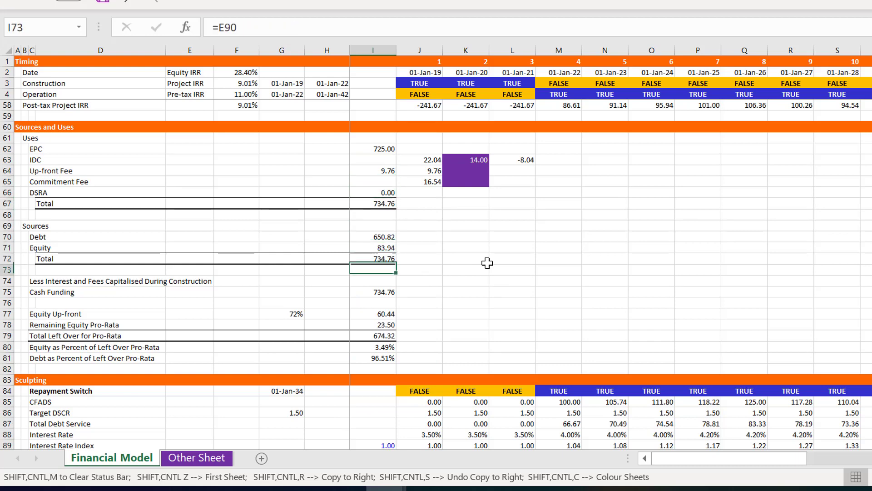
key("Down")
key("Down")
key("Down")
key("Down")
key("Down")
key("Down")
key("Down")
key("Down")
key("Down")
key("Down")
key("Down")
key("Down")
key("Down")
key("Down")
key("Down")
key("Down")
key("Down")
key("Down")
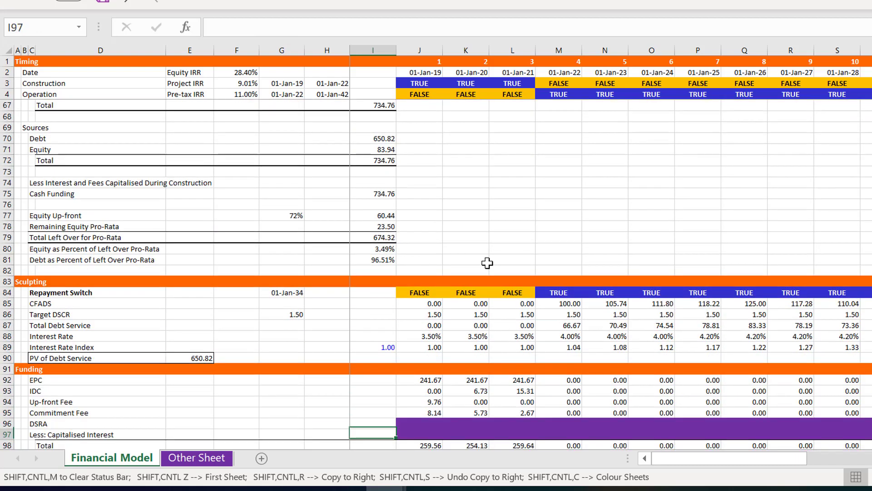
key("Up")
key("Up")
key("Up")
key("Up")
key("Up")
key("Up")
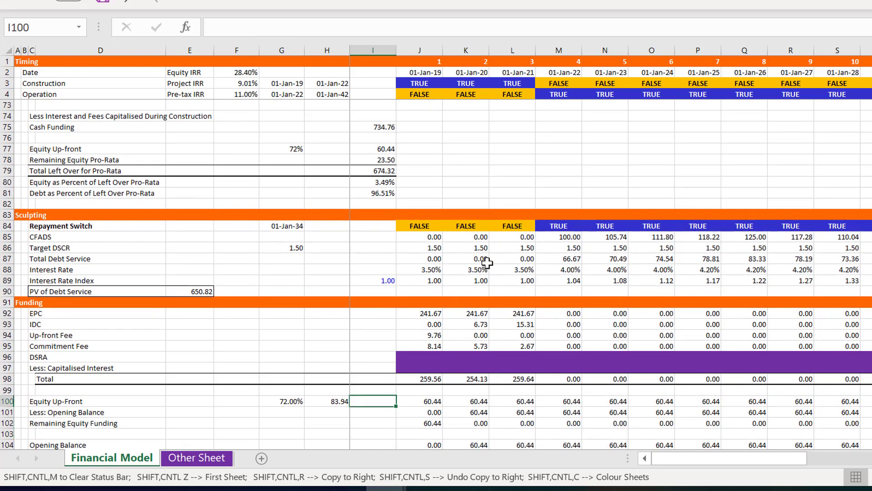
key("Down")
key("Down")
key("Down")
key("Down")
key("Down")
key("Down")
key("Down")
key("Down")
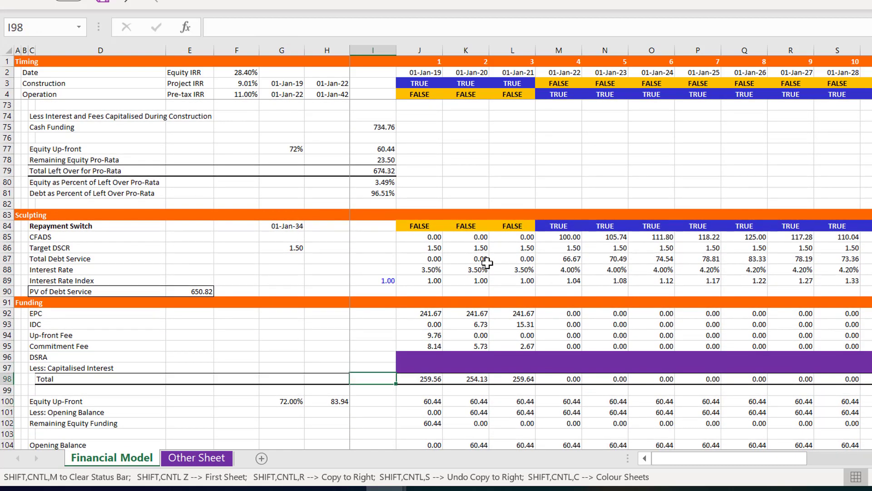
key("Down")
key("Down")
key("Down")
key("Down")
key("Down")
key("Down")
key("Down")
key("Down")
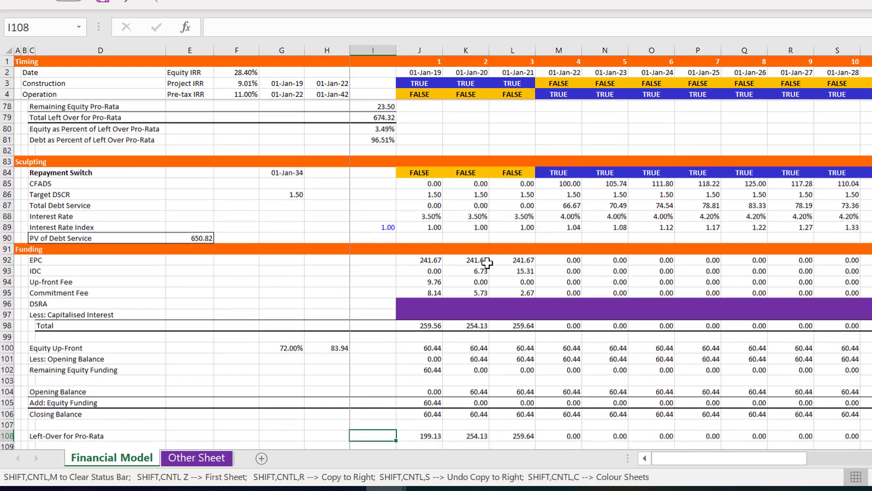
key("Down")
key("Down")
key("Down")
key("Down")
key("Down")
key("Down")
key("Down")
key("Down")
key("Down")
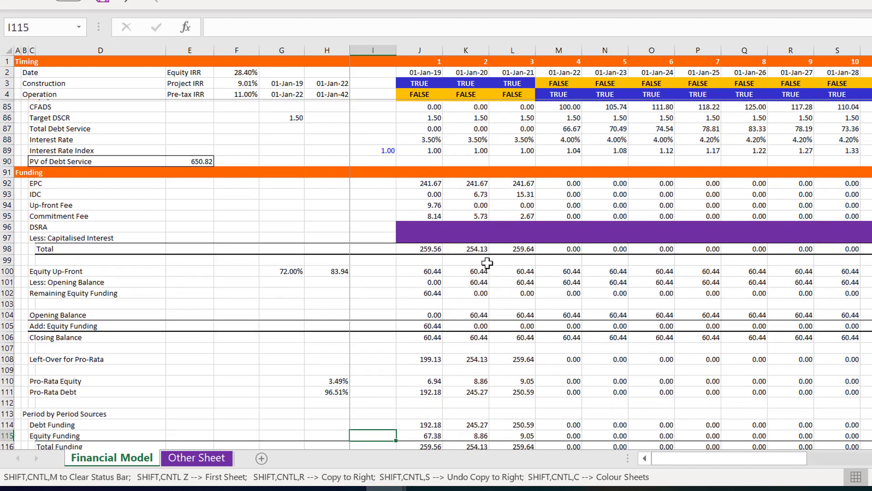
key("Down")
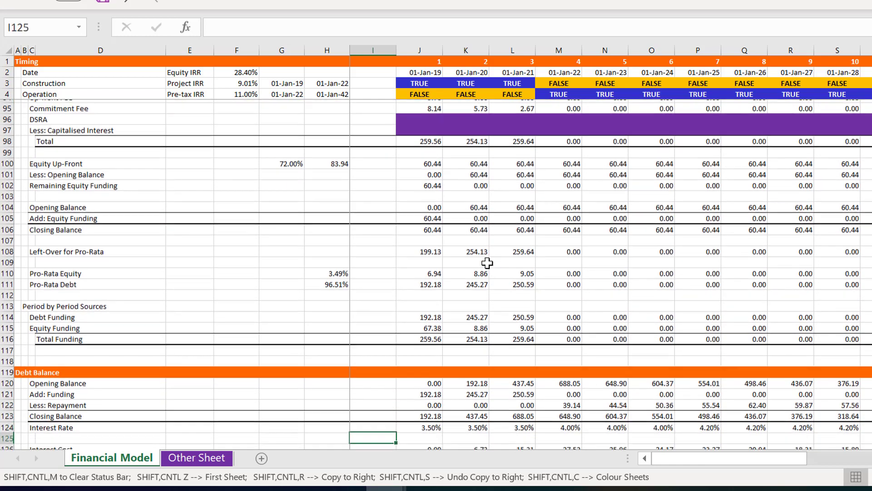
Insert a blank row above the Less: Repayment line in the Debt Balance section
key("Up")
key("Up")
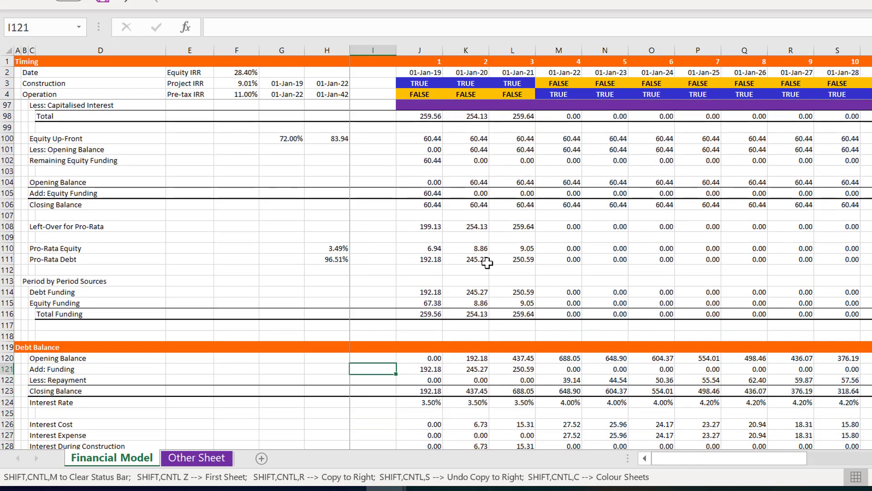
key("Down")
key("shift+space")
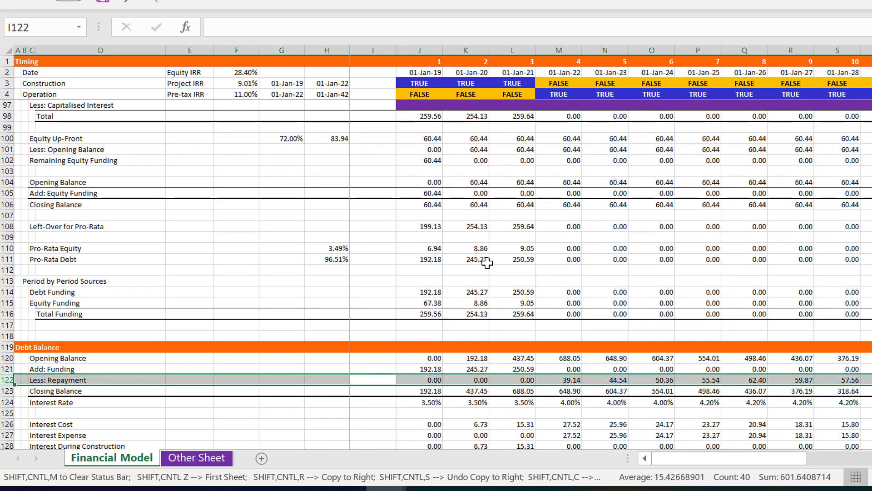
key("ctrl+shift+plus")
Change the Add: Funding label in the Debt Balance section, cell C121, to "Add: Cash Funding"
key("Left")
key("Left")
key("Left")
key("Left")
key("Left")
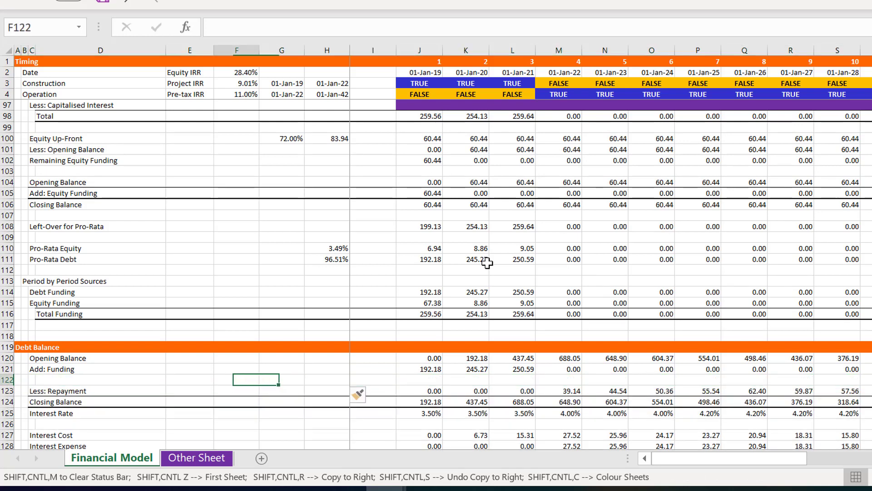
key("Up")
key("Left")
key("F2")
key("BackSpace")
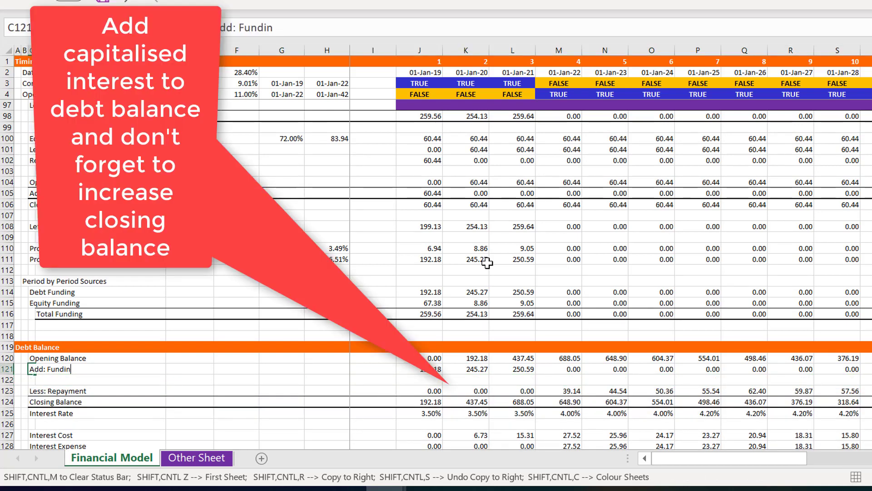
key("BackSpace")
key("BackSpace")
key("BackSpace")
key("BackSpace")
key("BackSpace")
type("Cash Funding")
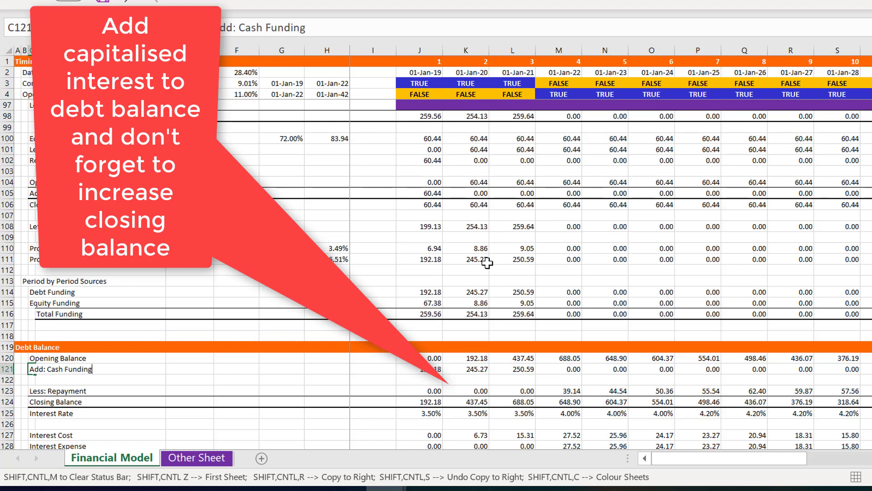
key("Return")
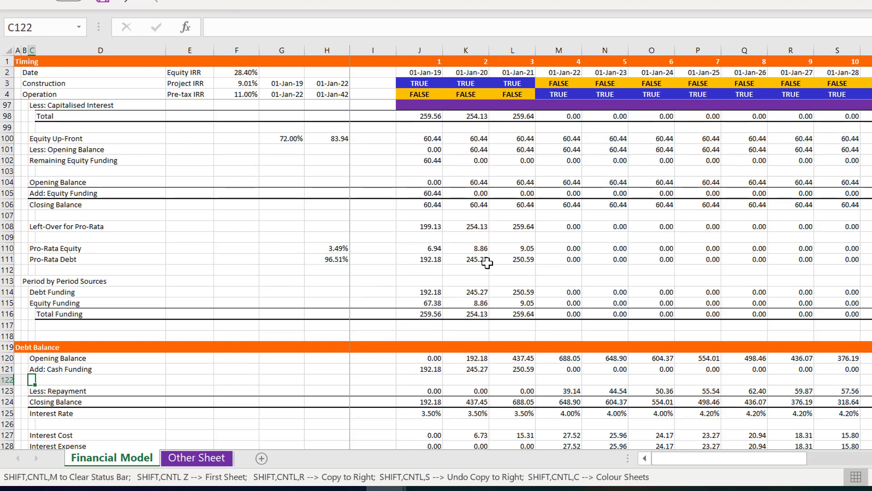
Label the new Debt Balance row "Add: Interest Capitalised" in cell C122
key("ctrl+apostrophe")
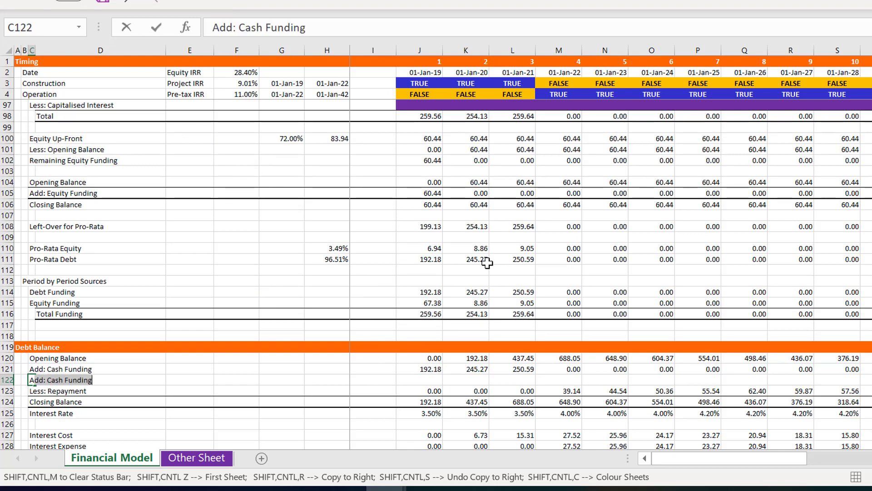
type("Interest Capitalise")
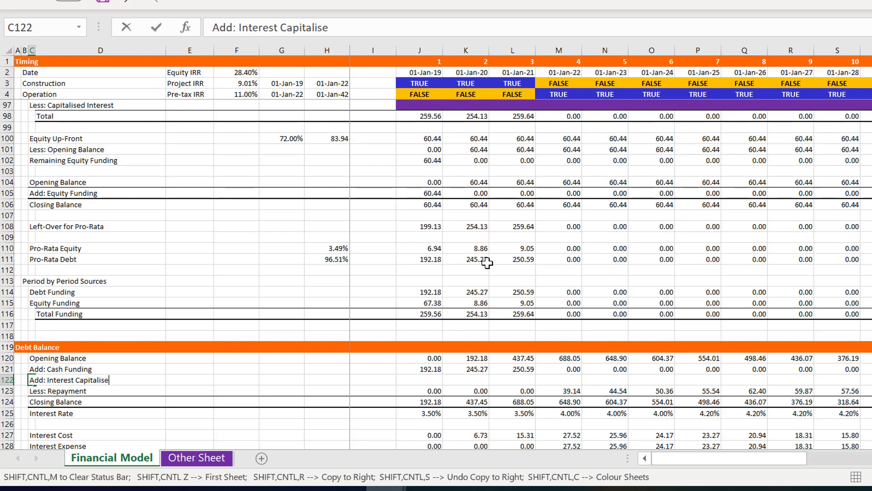
key("Return")
key("Up")
key("F2")
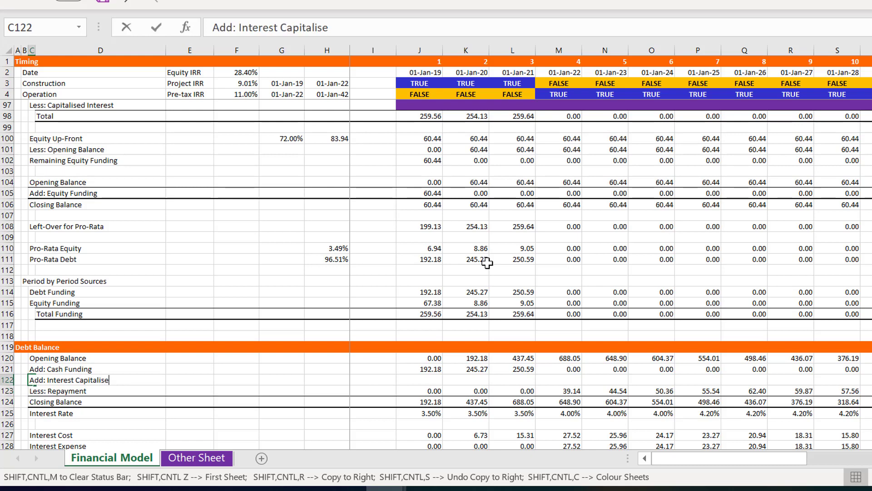
key("Return")
key("Up")
Link cell H122 on the Add: Interest Capitalised row to the Capitalise Interest and Fees switch with =F38
key("Right")
key("Right")
key("Right")
key("Right")
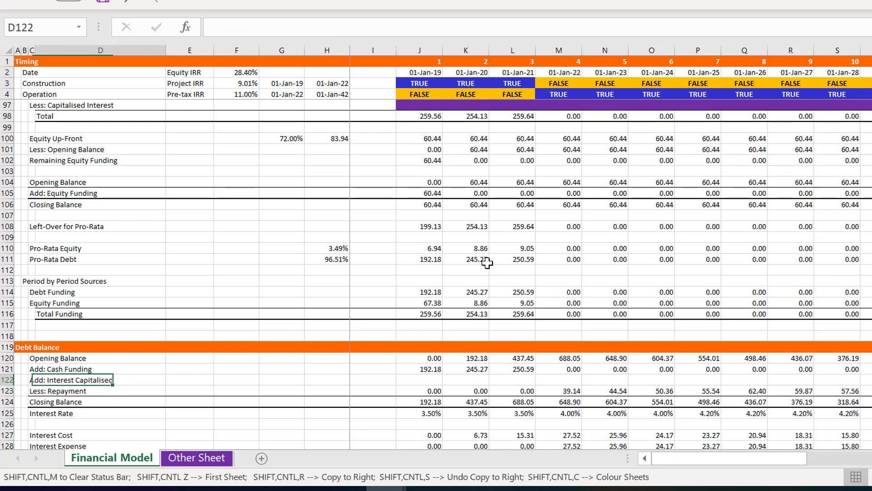
key("Right")
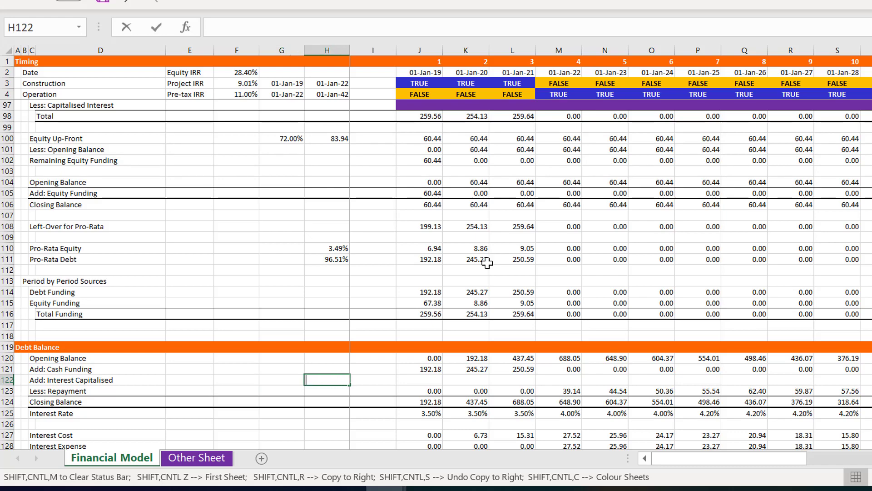
type("=")
key("Page_Up")
key("ctrl+Up")
key("ctrl+Up")
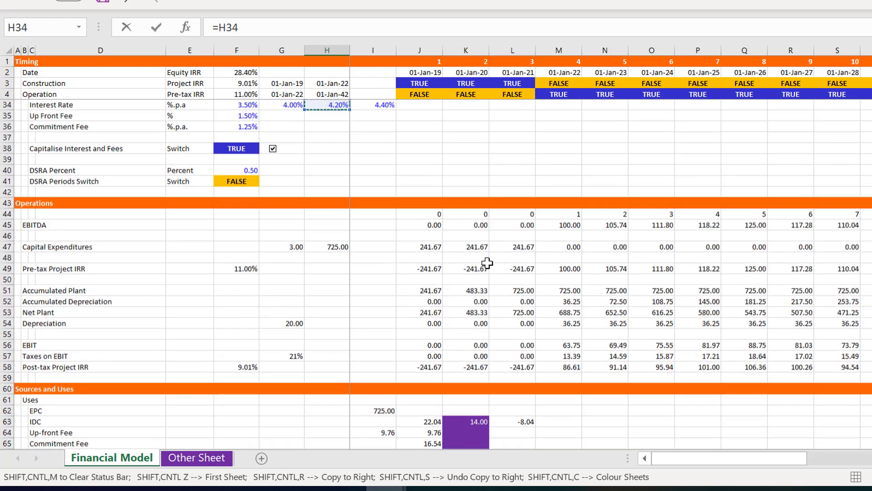
key("Down")
key("Down")
key("Down")
key("Left")
key("Left")
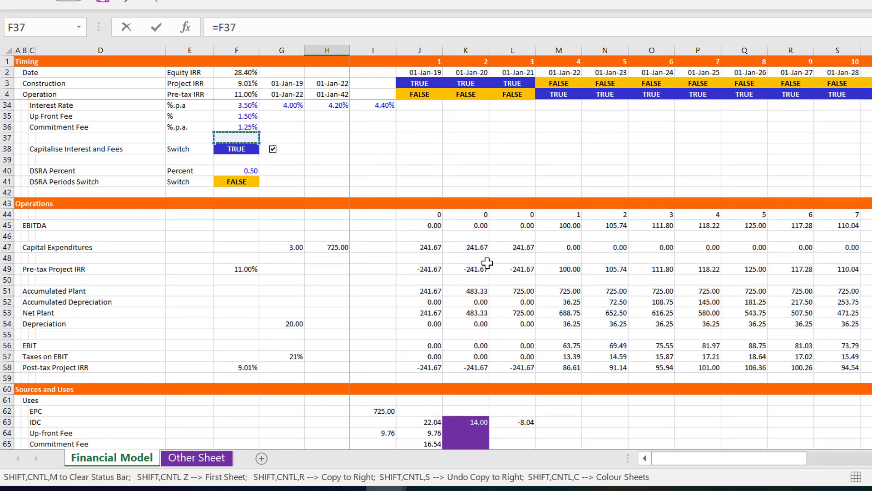
key("Down")
key("Return")
Copy the Capitalise Interest and Fees check box and place the copy in G122, beside the linked switch on the Interest Capitalised row
key("Page_Up")
key("Page_Up")
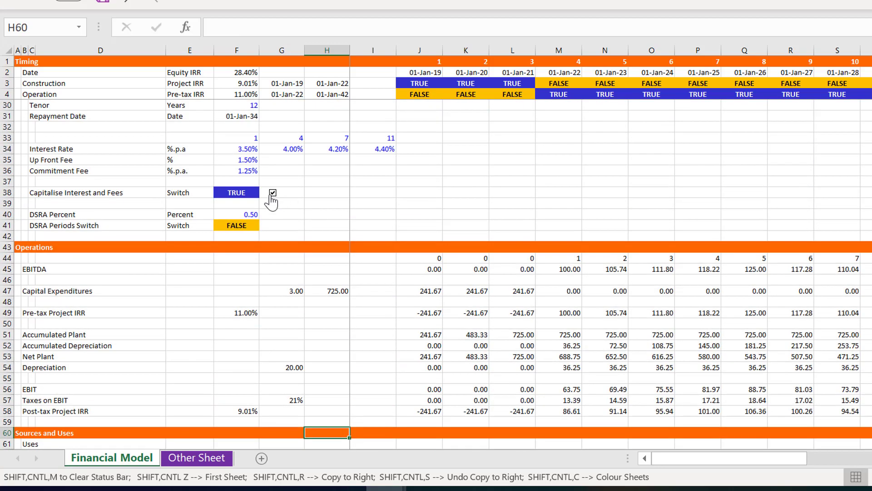
right_click(273, 195)
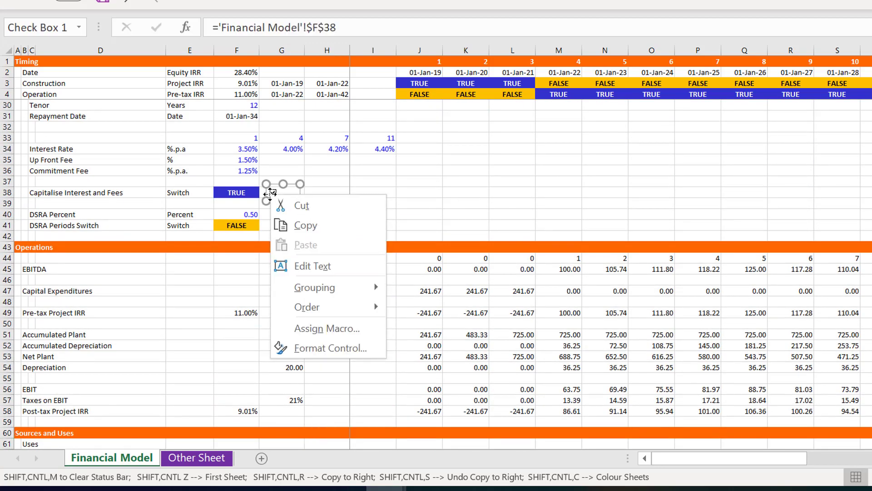
left_click(293, 227)
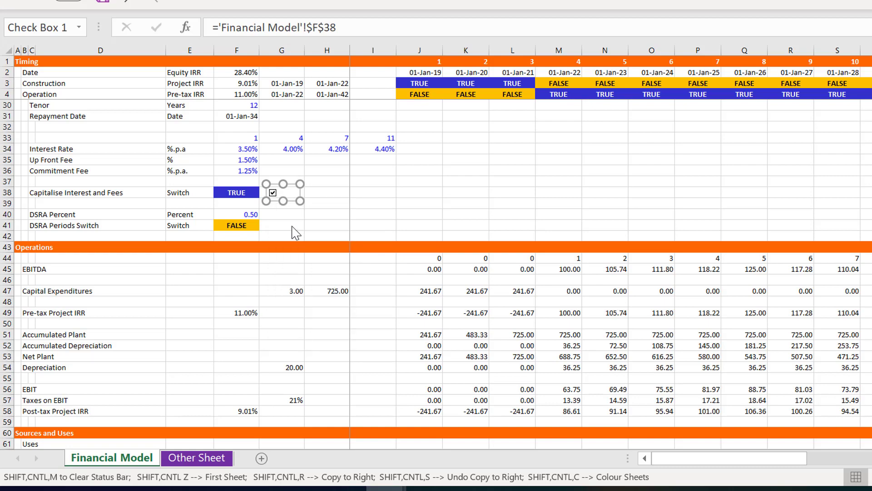
scroll(293, 232, "down", 20)
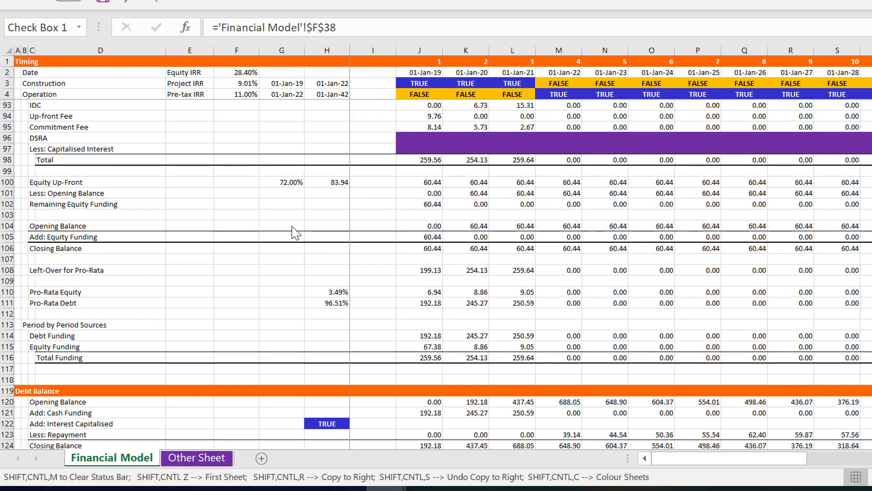
left_click(260, 418)
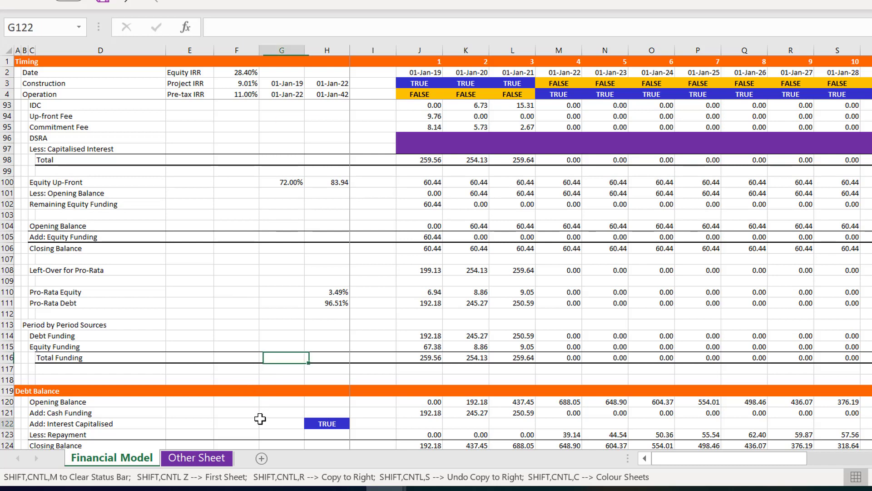
key("ctrl+v")
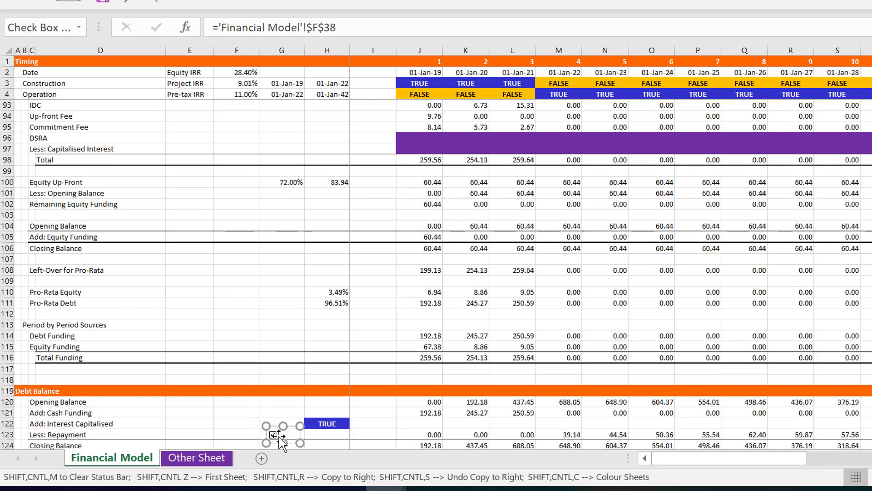
left_click_drag(278, 435, 278, 421)
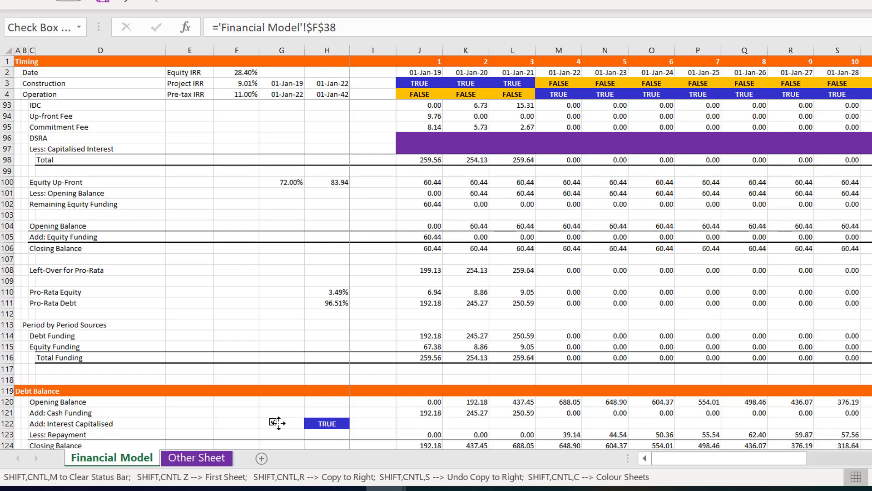
Begin an IF formula in J122 on the Add: Interest Capitalised row, testing the switch with the absolute reference $H$122
left_click_drag(278, 426, 278, 425)
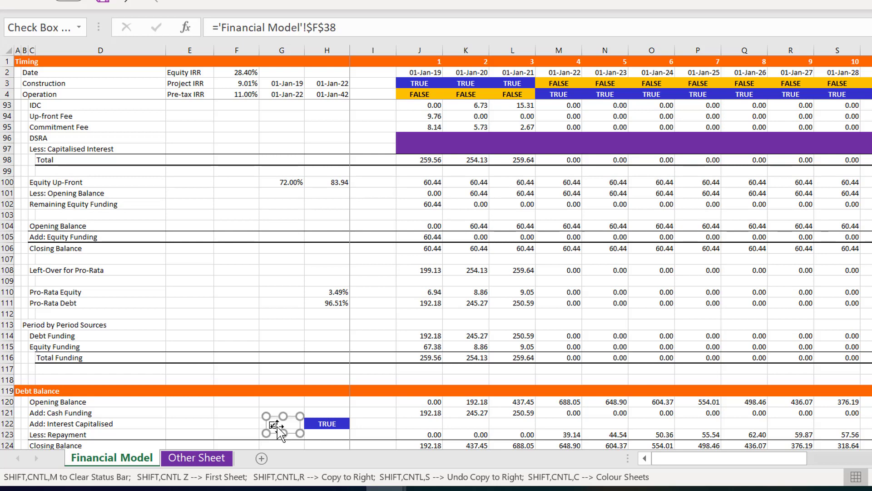
left_click(439, 435)
key("Up")
key("Up")
key("Down")
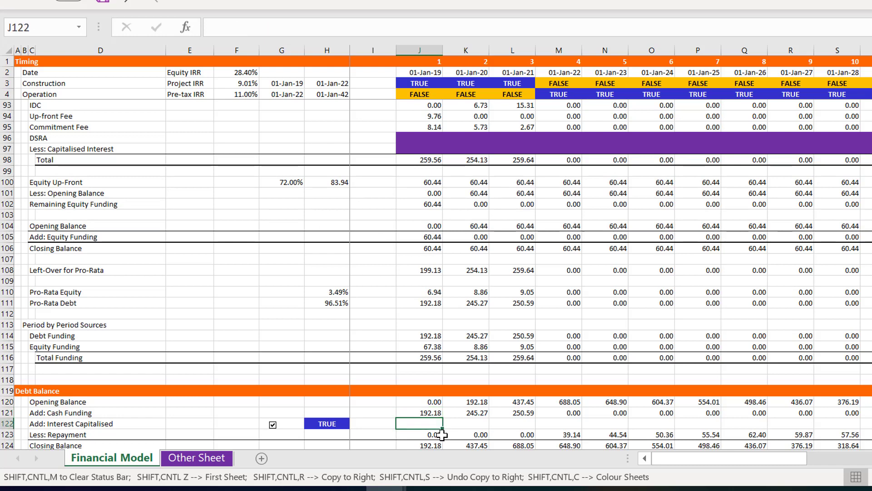
type("=if(")
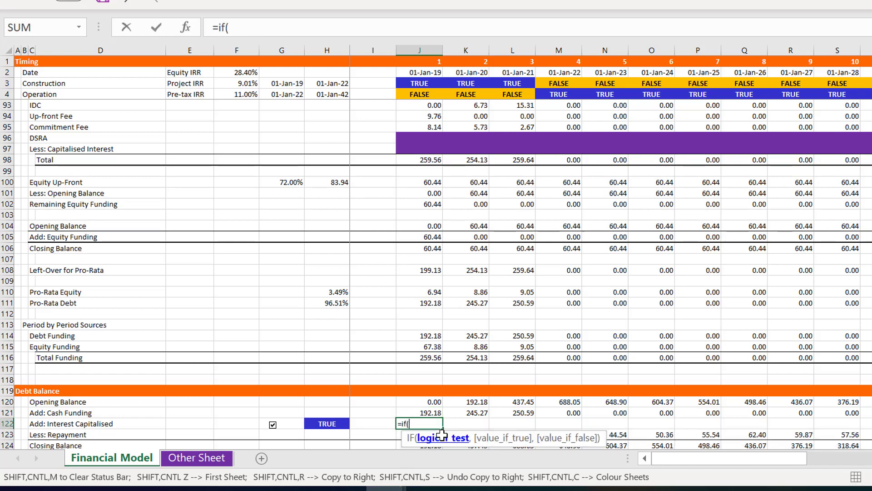
key("Left")
key("Left")
key("F4")
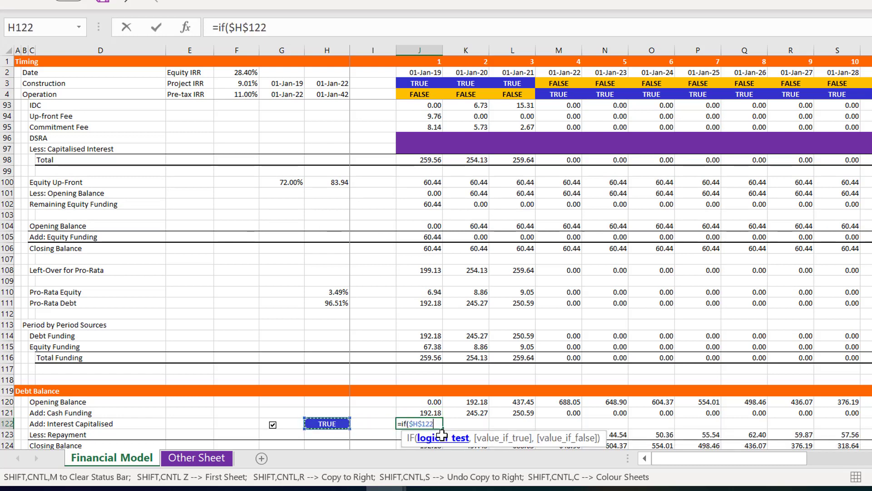
Reference Interest During Construction, J129, as the first term of the IF formula's true value, followed by a plus for another term
type(",")
key("Down")
key("Down")
key("Down")
key("Down")
key("Down")
key("Down")
key("Down")
key("Down")
key("Down")
key("Down")
key("Down")
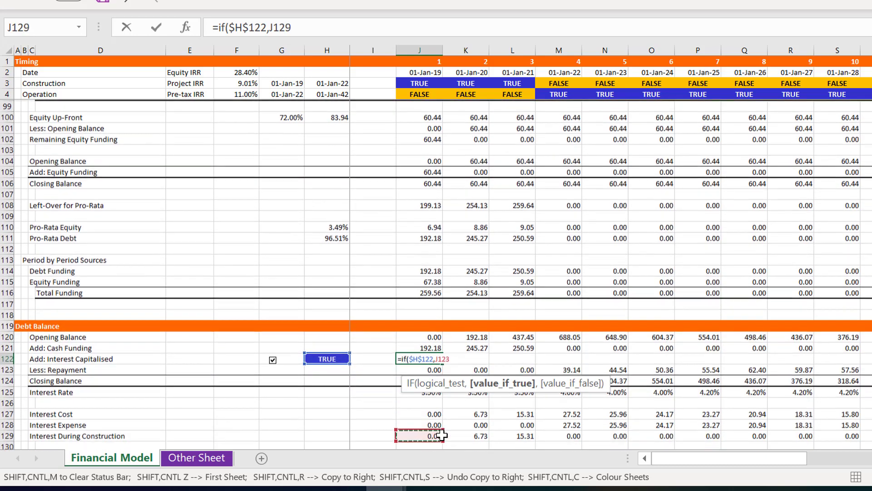
key("Up")
key("Up")
key("Up")
key("Up")
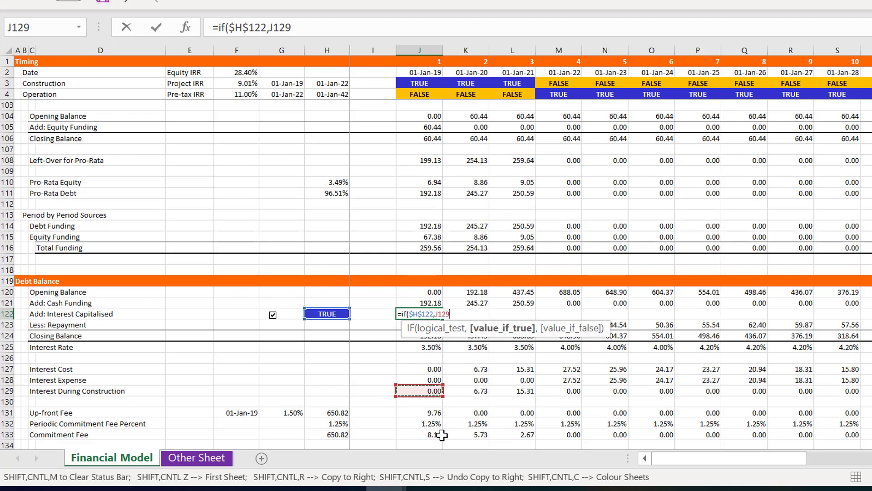
type("+")
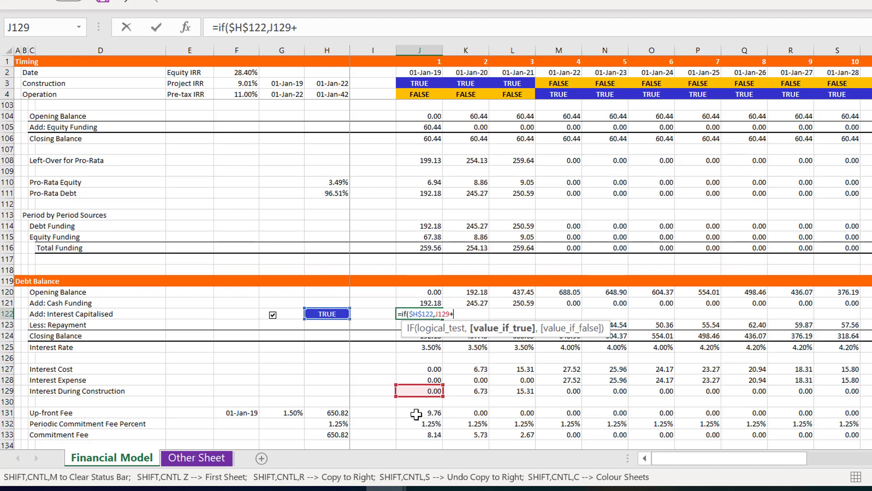
Complete the J122 formula as =IF($H$122,J129+J131+J133) and copy it across the Add: Interest Capitalised row
left_click(416, 414)
type("+")
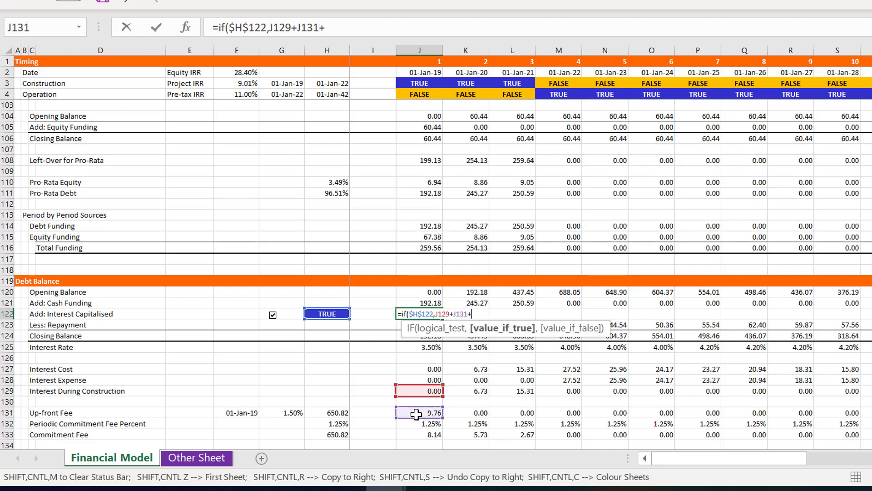
left_click(415, 435)
type(")")
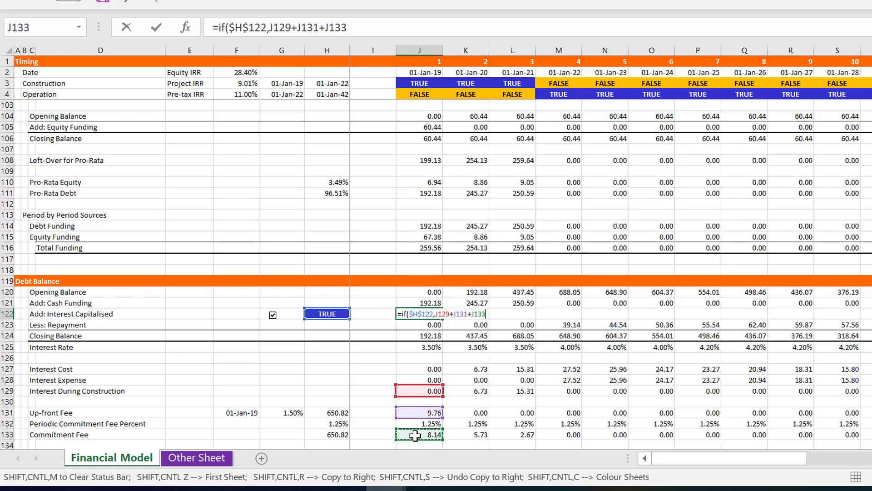
key("Return")
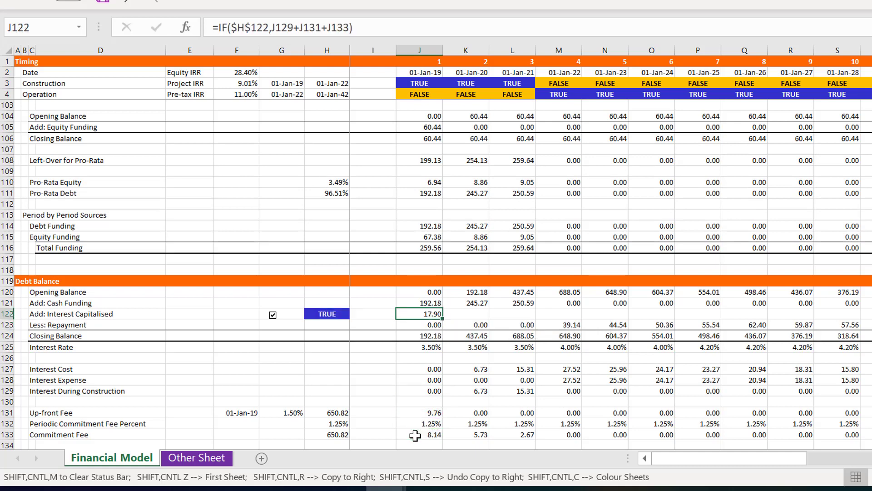
key("ctrl+shift+r")
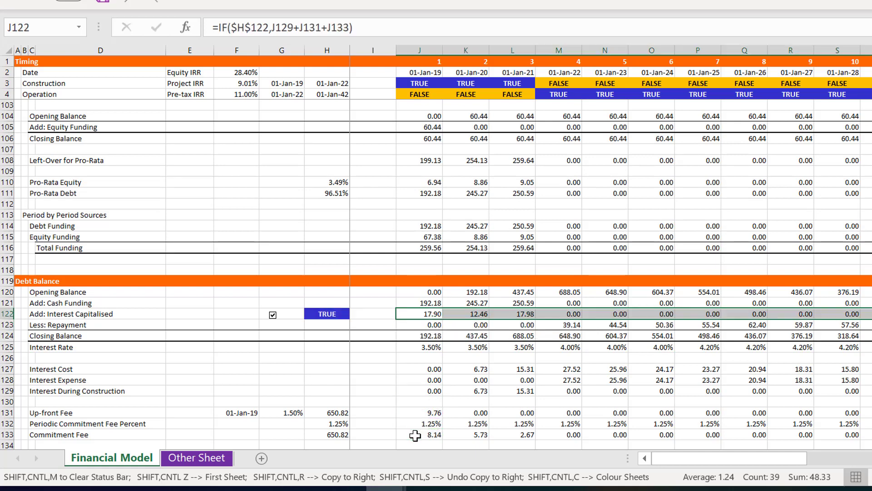
Switch off the interest capitalisation check box in G122 to test the row 122 formula
key("Left")
key("Left")
key("Left")
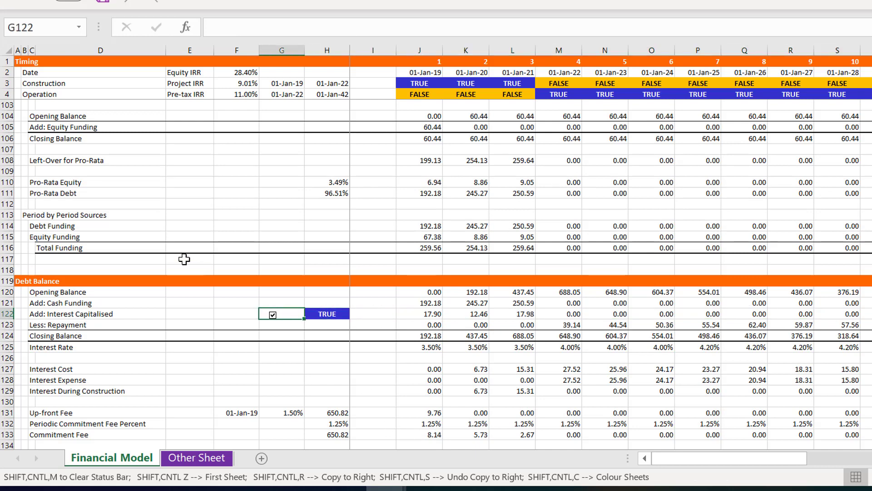
left_click(272, 315)
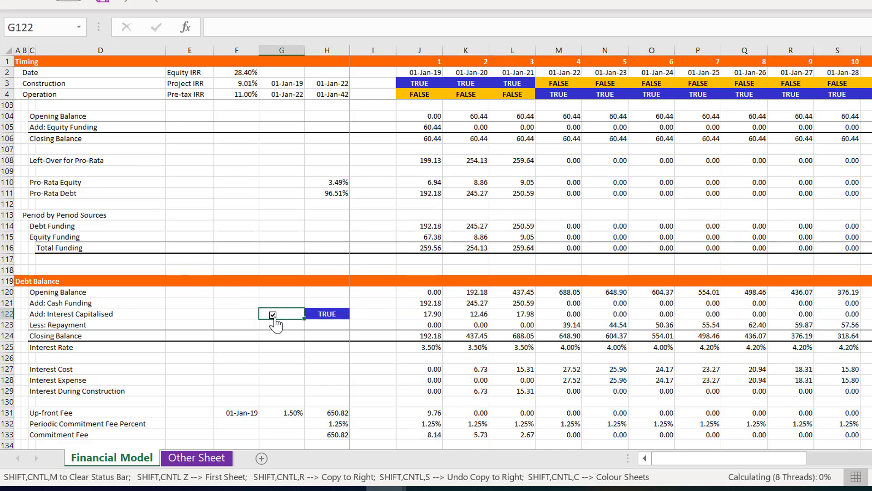
Change the J122 formula to =IF($H$122,J129+J131+J133)*1 and copy it across the Add: Interest Capitalised row
key("Right")
key("Right")
key("Right")
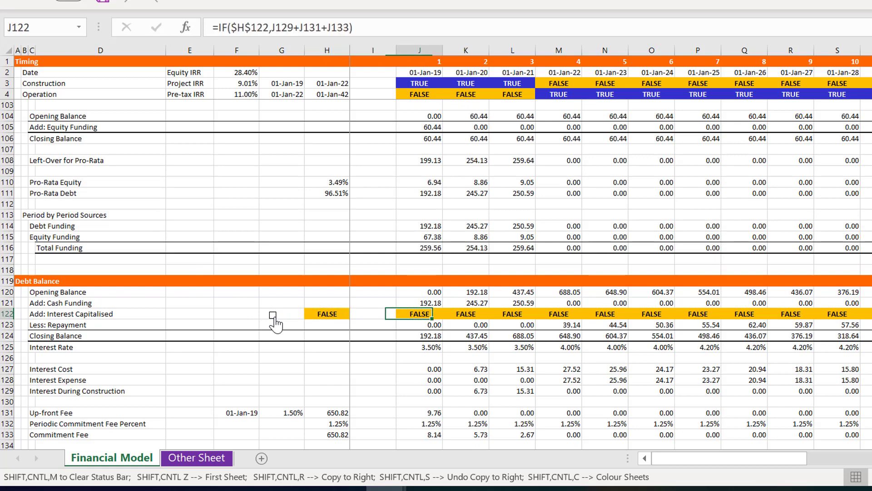
key("F2")
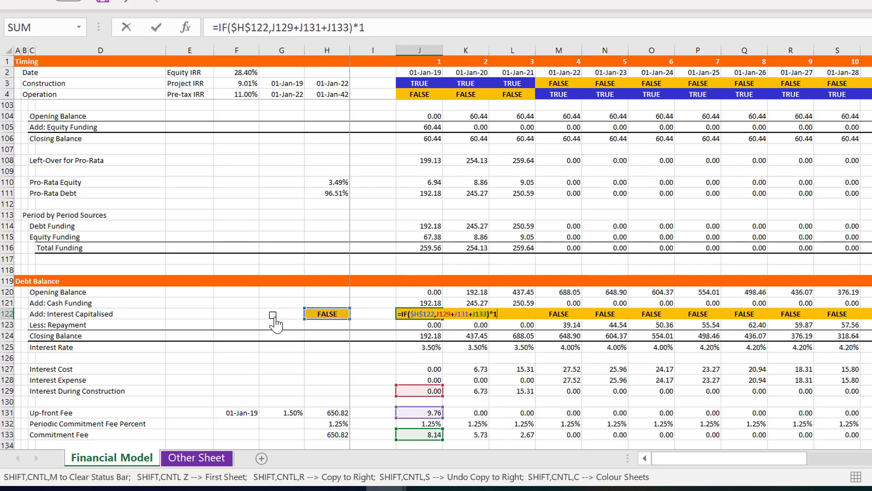
type("*1")
key("Return")
key("Up")
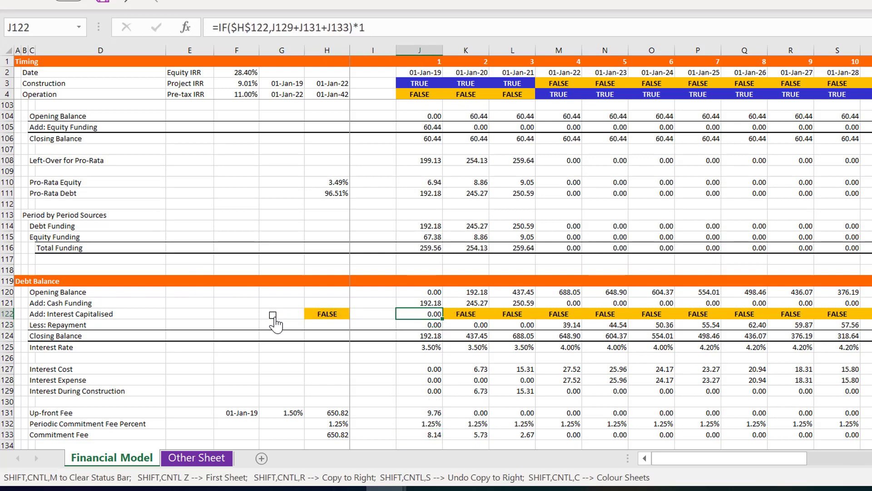
key("ctrl+shift+r")
key("Left")
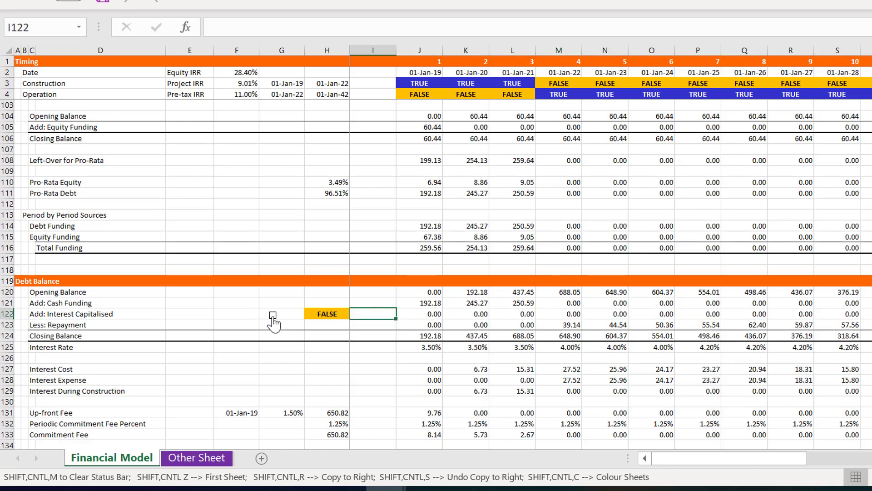
Toggle the check box in G122 several times to test the capitalised interest row, leaving the switch on
left_click(273, 315)
left_click(272, 315)
left_click(273, 315)
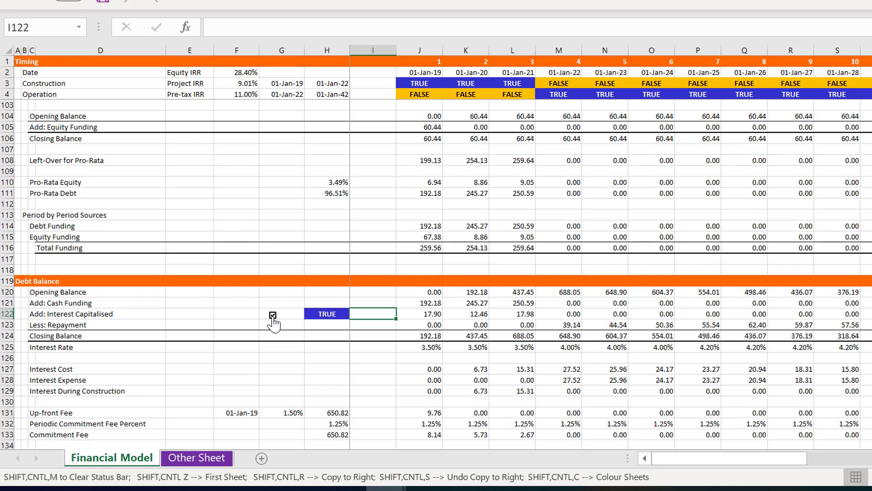
left_click(273, 315)
left_click(273, 315)
Begin a SUM formula in I74 on the Less Interest and Fees Capitalised During Construction row of Sources and Uses
key("ctrl+Up")
key("Up")
key("Up")
key("Up")
key("Up")
key("Up")
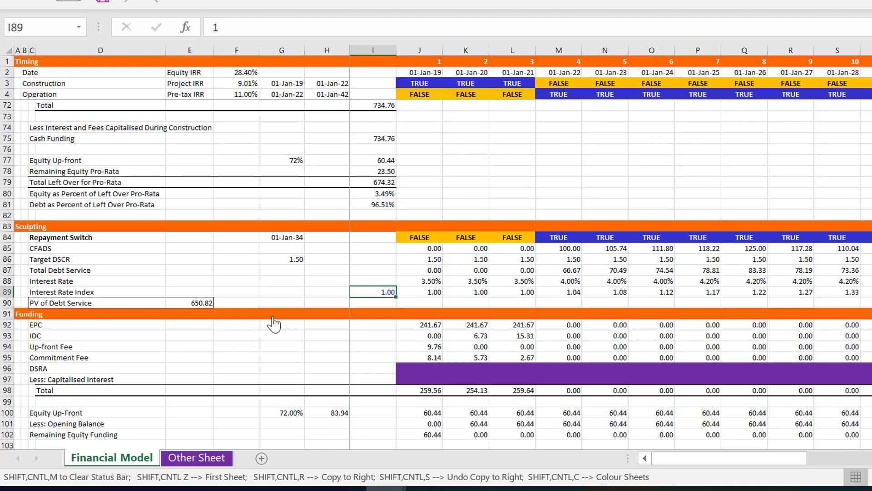
key("Up")
key("Up")
key("Up")
key("Up")
key("Up")
key("Up")
key("Up")
key("Up")
key("Up")
key("Up")
key("Up")
key("Up")
key("Up")
key("Up")
key("Up")
key("Up")
key("Up")
key("Up")
key("Up")
key("Up")
key("Down")
key("Down")
key("Down")
key("Down")
key("Down")
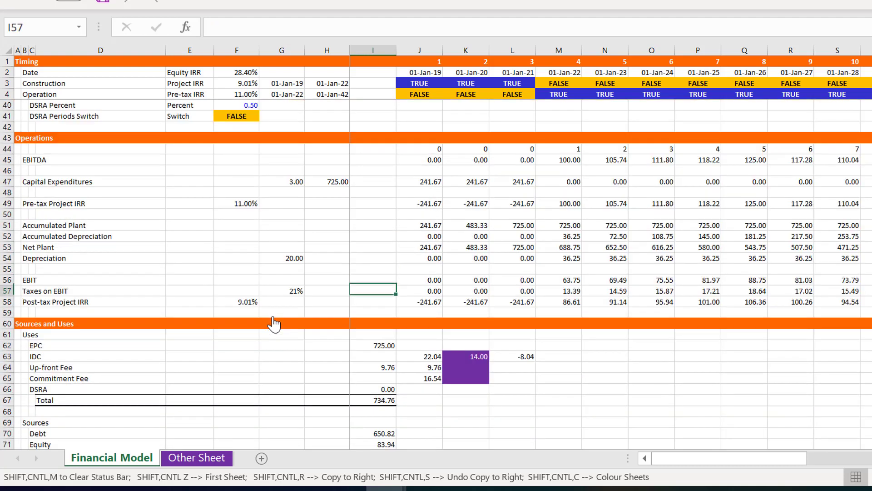
key("Down")
key("Down")
key("Down")
key("Down")
key("Down")
key("Down")
key("Down")
key("Down")
key("Down")
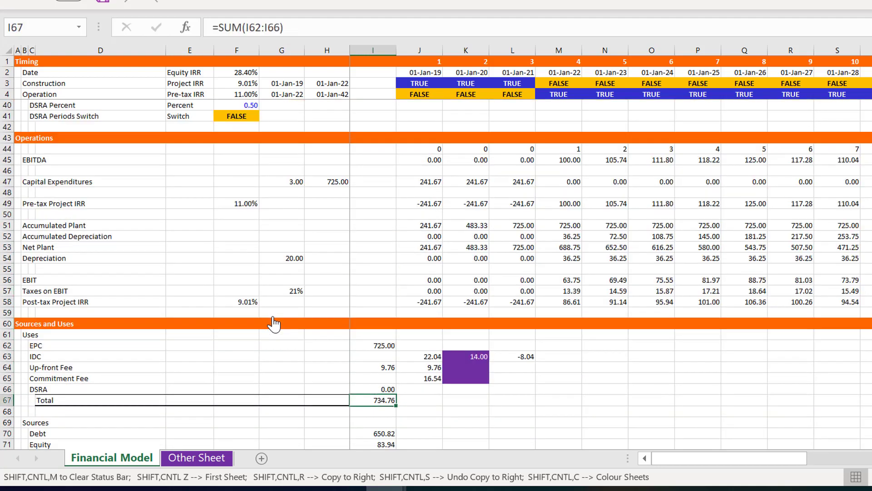
key("Down")
key("Down")
key("Page_Down")
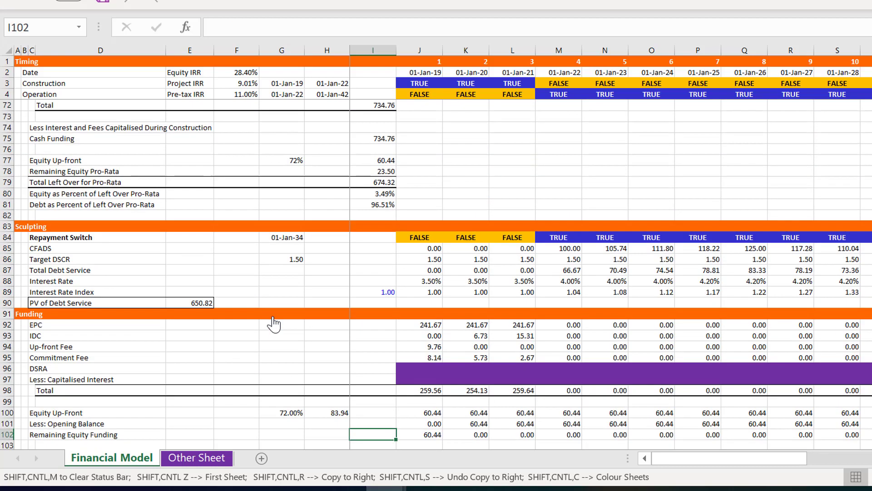
key("Page_Up")
key("Down")
key("Down")
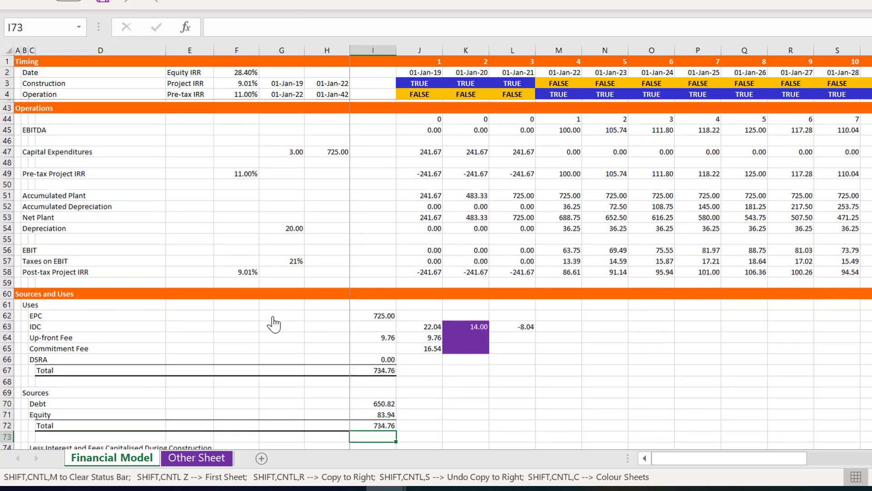
key("Down")
key("Down")
key("Down")
key("Down")
key("Down")
key("Up")
key("Up")
key("Up")
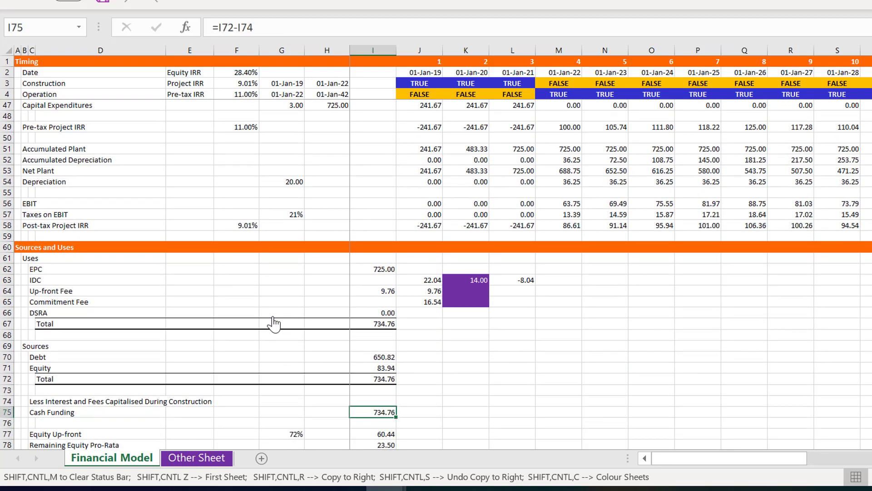
type("=")
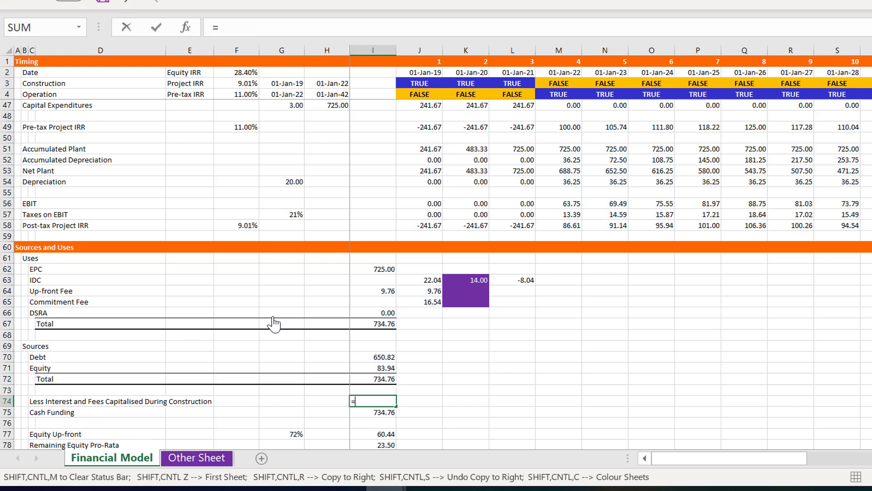
type("sum(")
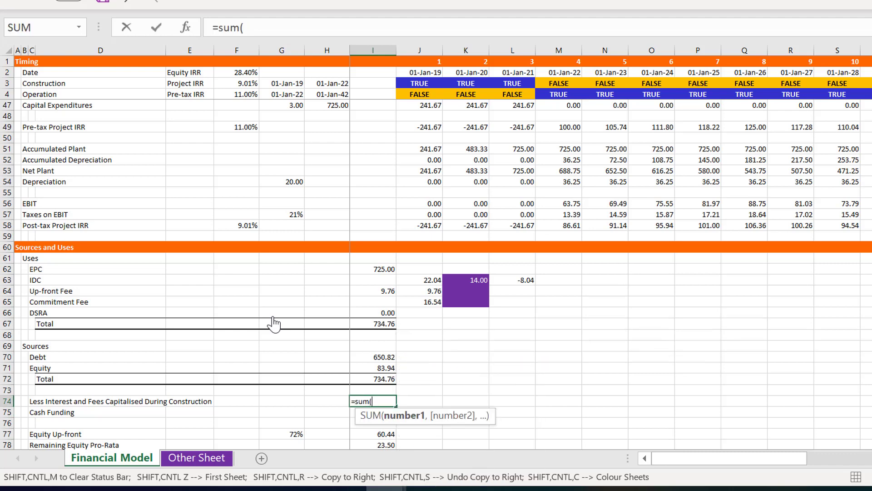
Use the Add: Interest Capitalised range J122:AV122 as the SUM argument and enter the formula in I74
key("Down")
key("Down")
key("Down")
key("Down")
key("Down")
key("Down")
key("Down")
key("Down")
key("Down")
key("Down")
key("Down")
key("Down")
key("Down")
key("Down")
key("Down")
key("Down")
key("Down")
key("Down")
key("Down")
key("Down")
key("Down")
key("Down")
key("Down")
key("Down")
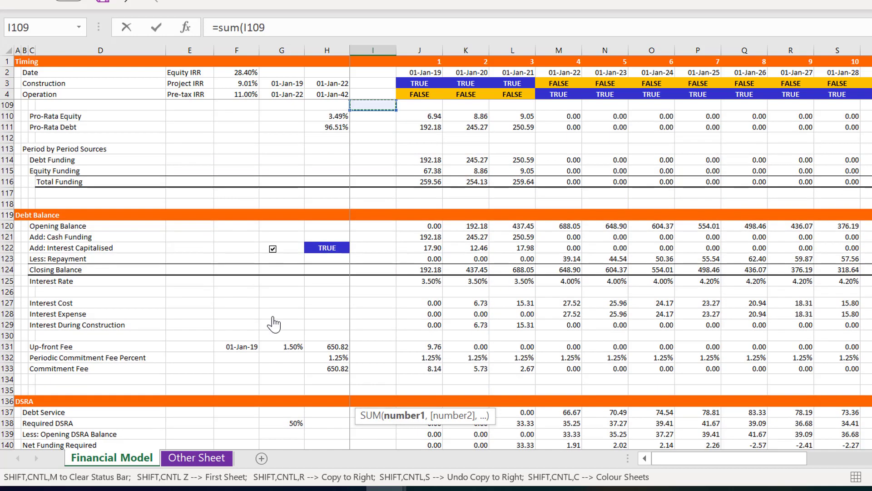
key("Up")
key("Up")
key("Up")
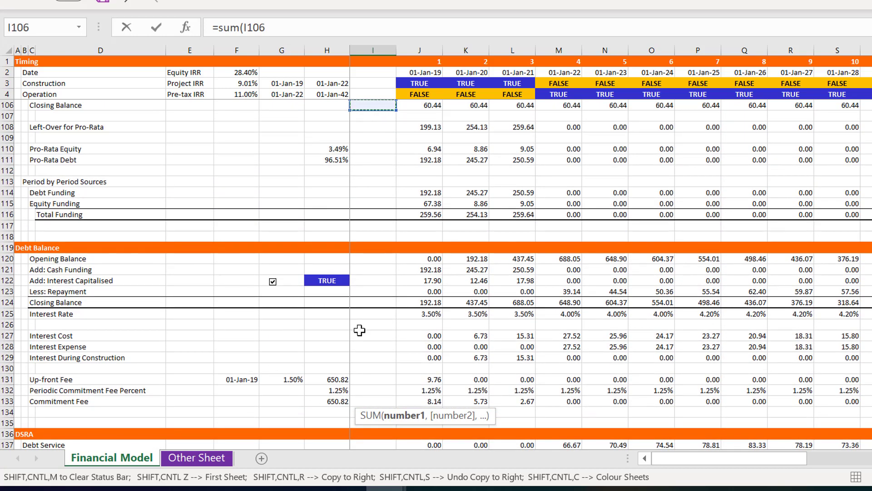
left_click(425, 277)
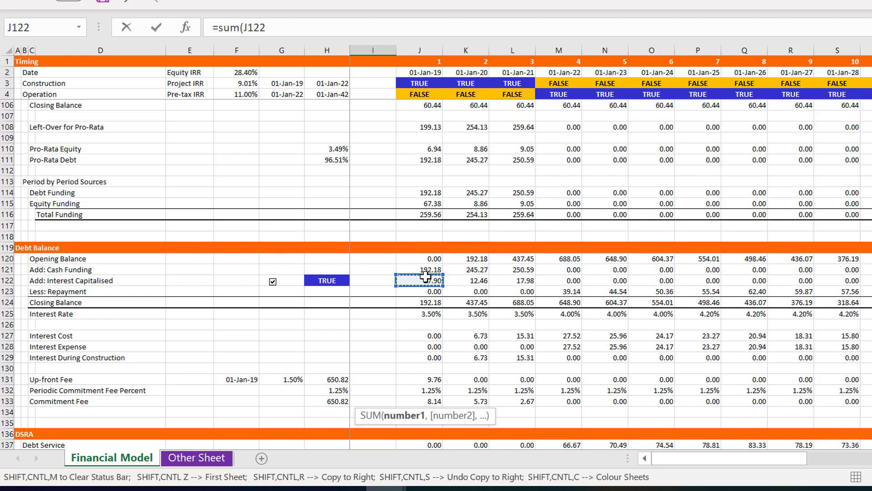
key("ctrl+shift+Right")
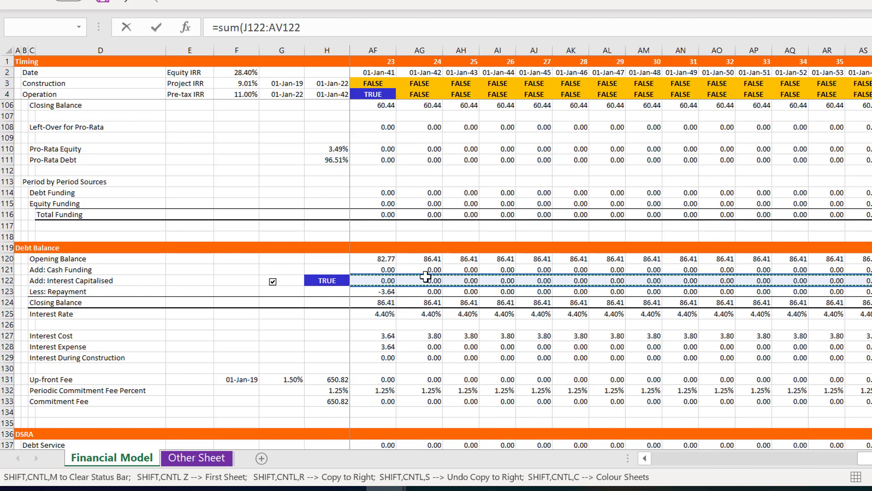
key("Return")
key("Return")
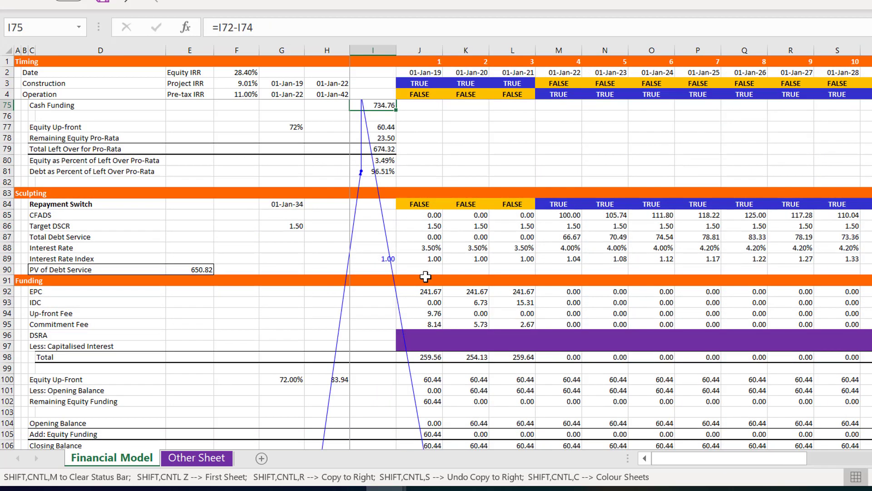
Examine the capitalised interest and fees formula in I74 and the circular reference arrows around it
key("Left")
key("Left")
key("Up")
key("Up")
key("Up")
key("Up")
key("Down")
key("Down")
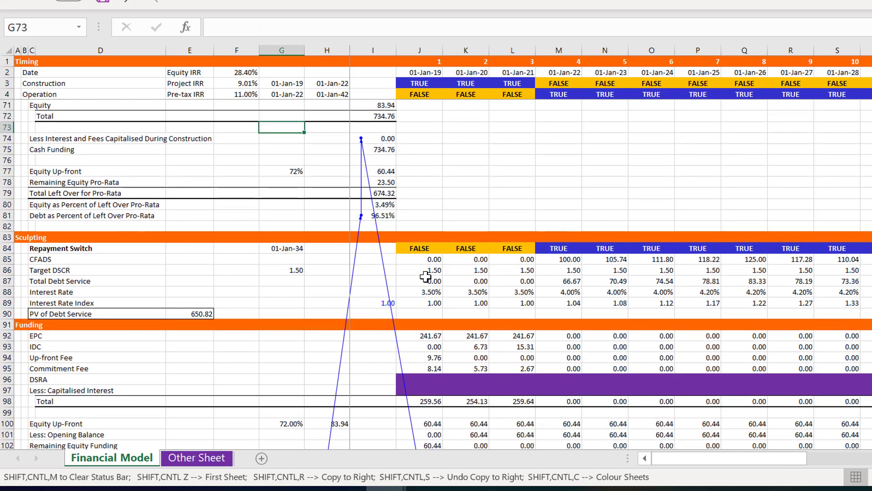
key("Down")
key("Right")
key("Right")
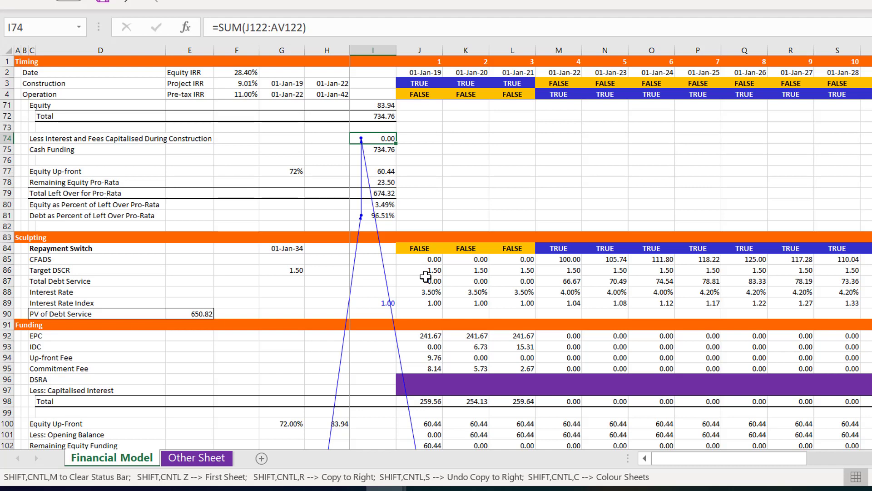
Enter =SUM(J122:AV122) in J74, beside the Less Interest and Fees Capitalised During Construction amount
key("Right")
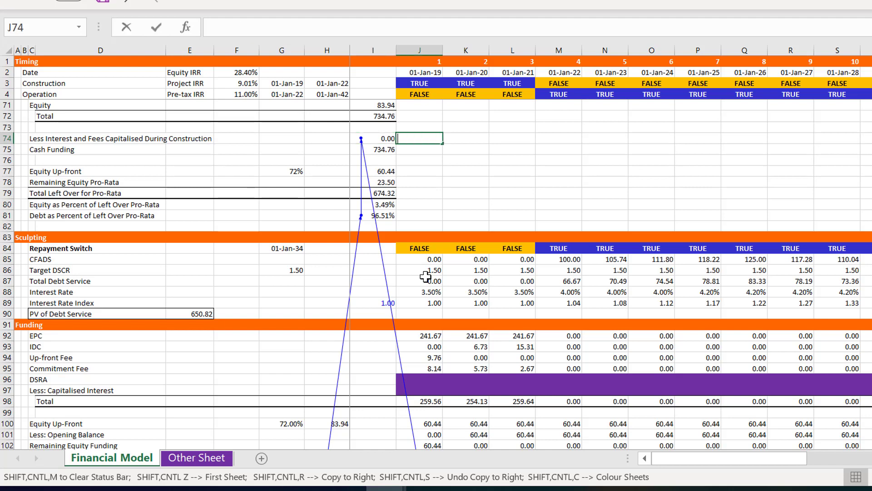
type("=sum(")
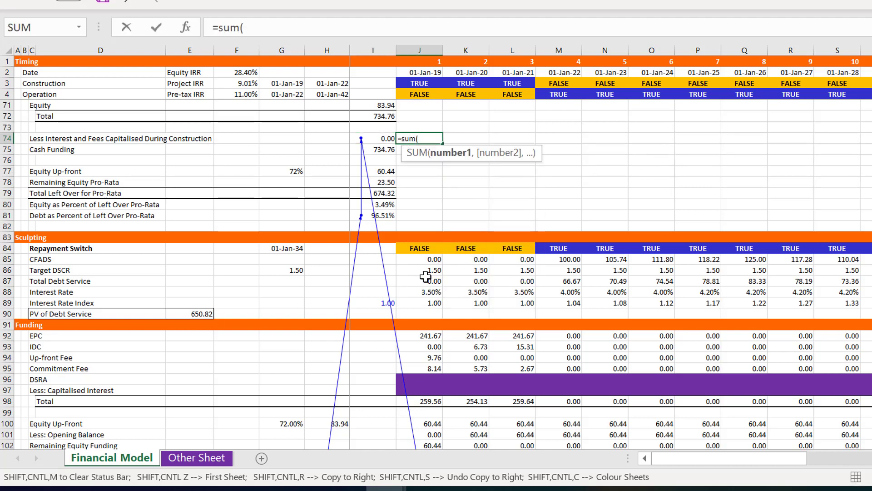
key("Page_Down")
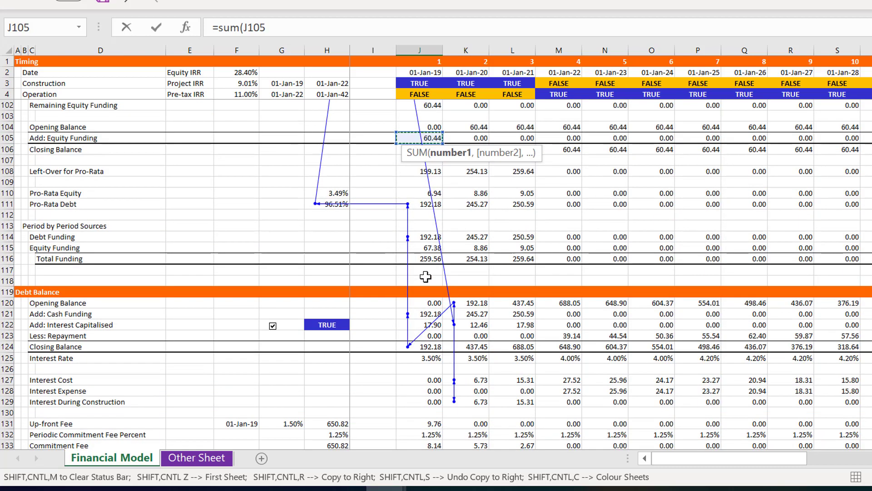
key("Down")
key("Down")
key("Down")
key("Down")
key("Down")
key("Down")
key("Down")
key("Down")
key("Down")
key("Down")
key("Down")
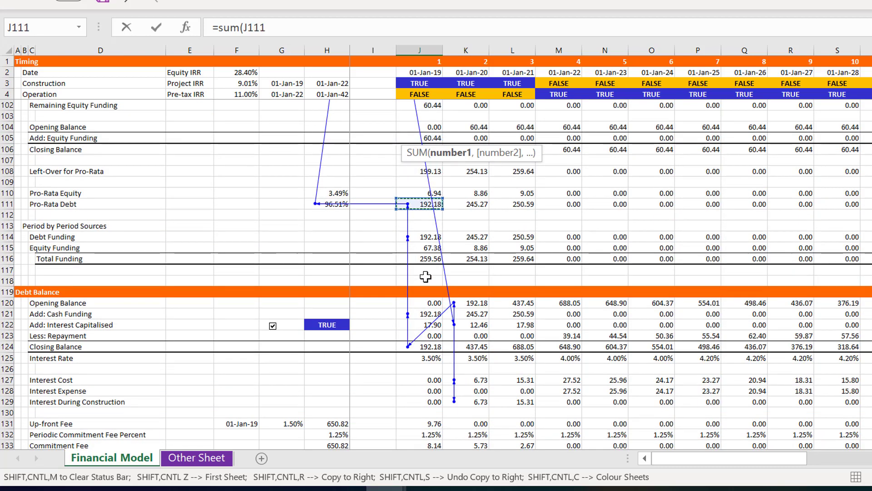
key("Down")
key("Down")
key("Down")
key("Down")
key("Down")
key("Down")
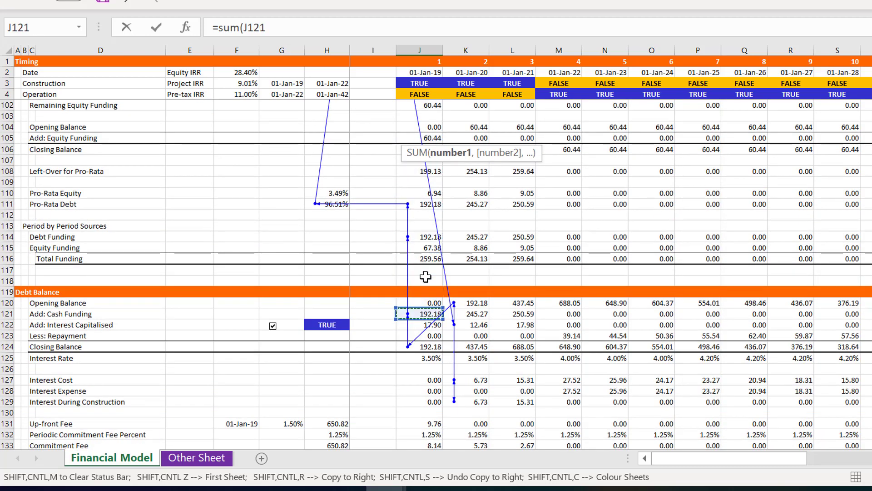
key("ctrl+shift+Right")
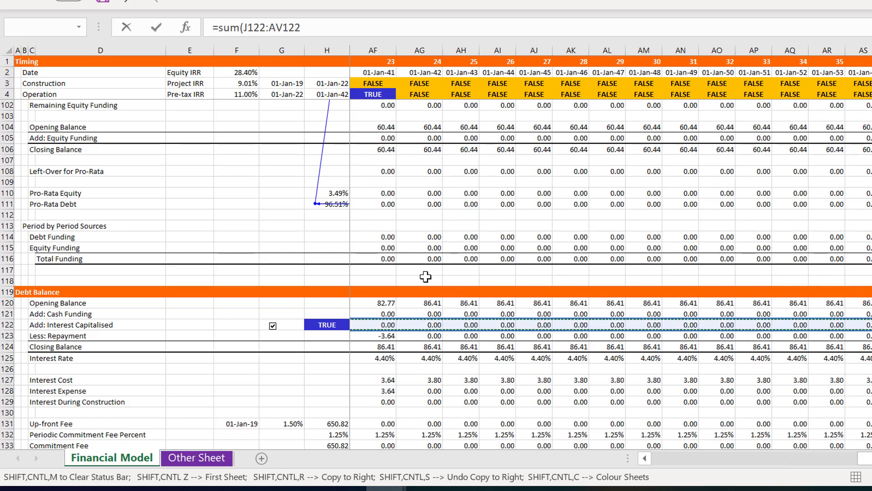
key("Return")
Examine the Sources and Cash Funding lines around the two capitalised interest sums in row 74
key("Up")
key("Up")
key("Up")
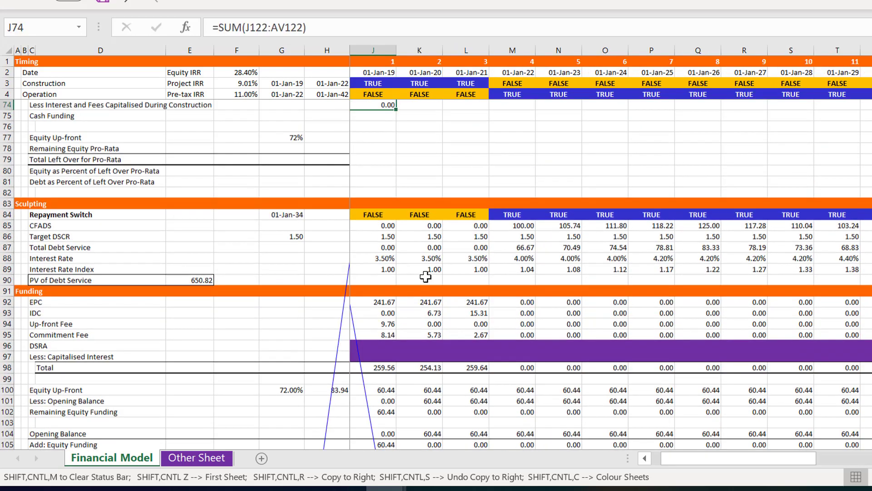
key("Up")
key("Up")
key("Up")
key("Up")
key("Up")
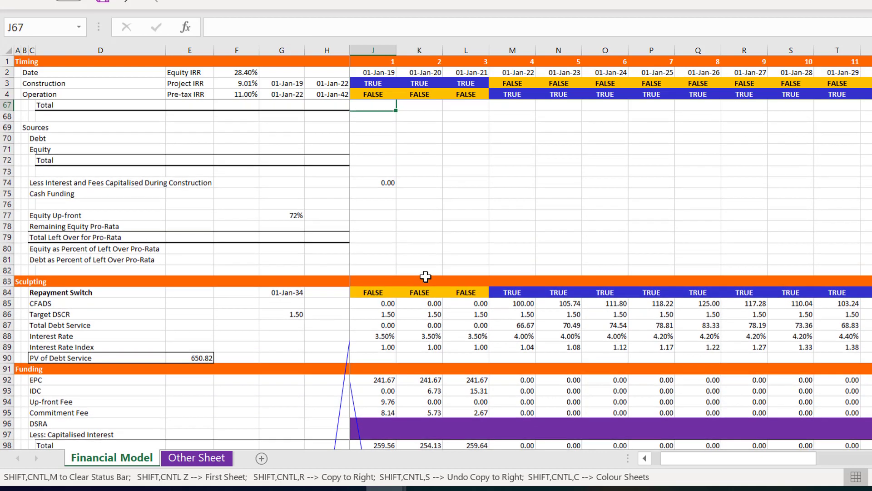
key("Down")
key("Down")
key("Down")
key("Down")
key("Down")
key("Down")
key("Down")
key("Left")
key("Left")
key("Left")
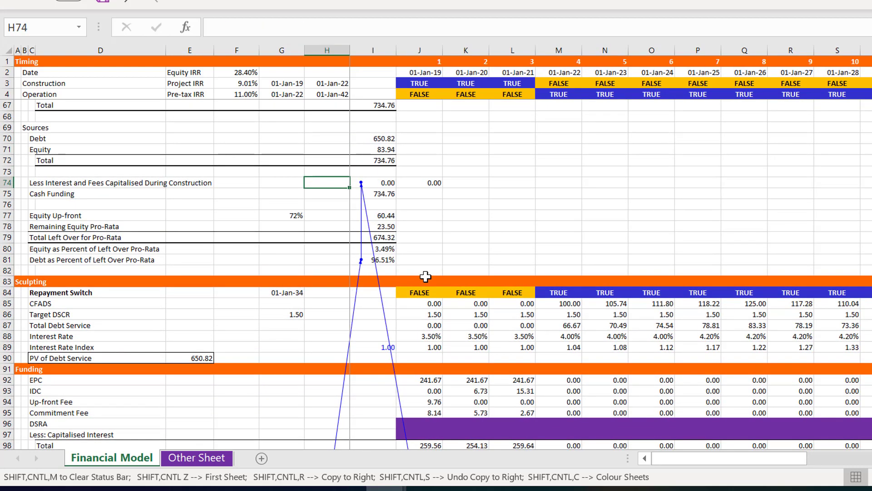
Replace the circular SUM formula in I74, Less Interest and Fees Capitalised During Construction, with the hardcoded value 48
key("Right")
key("Right")
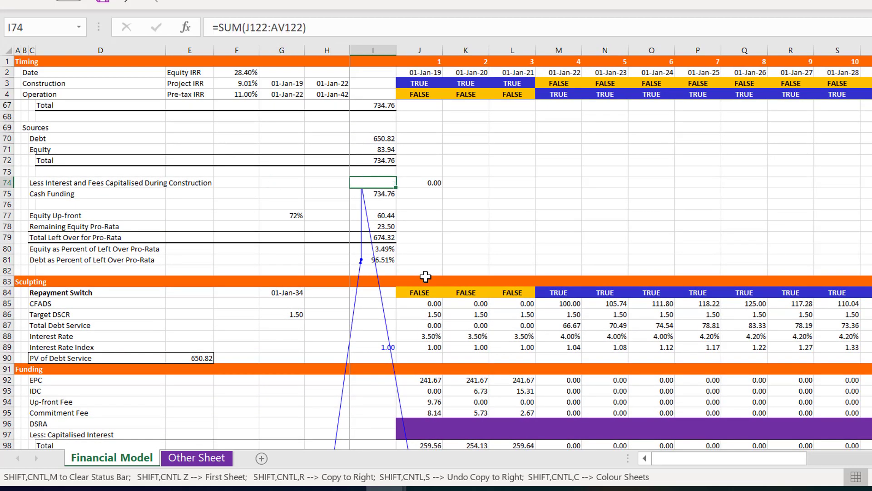
key("Delete")
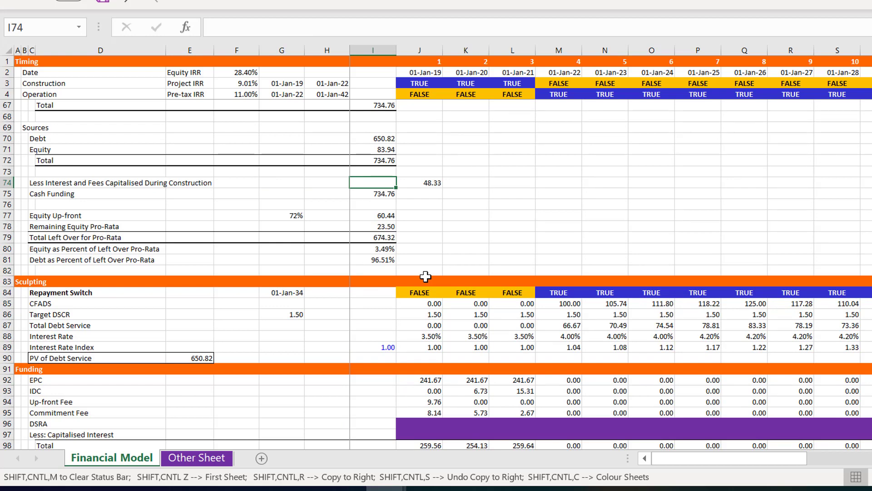
key("Down")
key("Up")
key("Up")
key("Down")
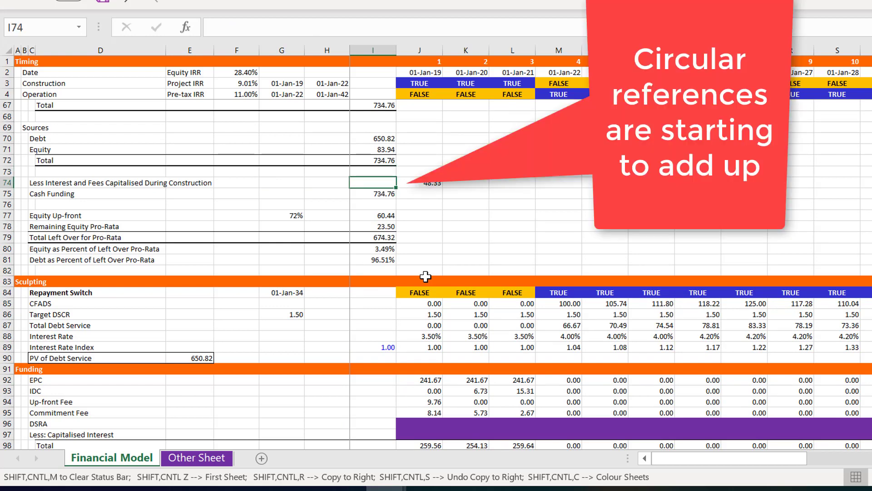
key("Left")
key("Right")
type("48")
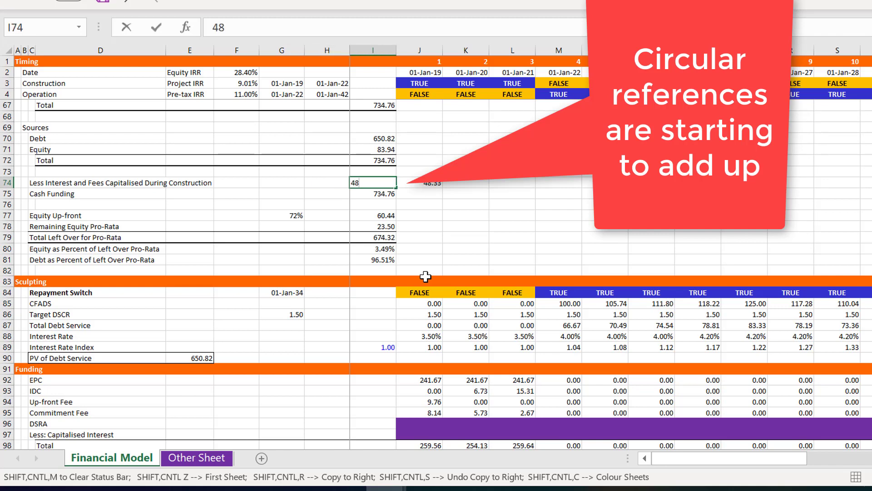
key("Return")
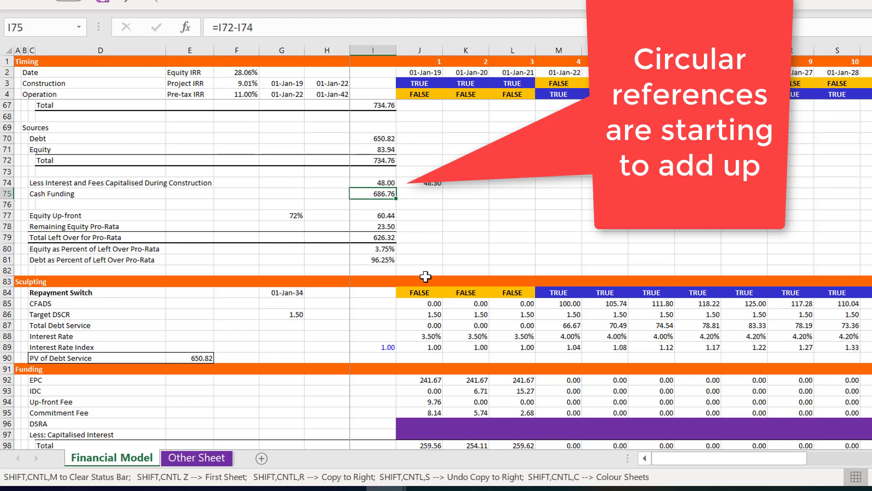
Examine the Cash Funding, Remaining Equity Pro-Rata and Total Left Over for Pro-Rata formulas in column I
key("Down")
key("Down")
key("Down")
key("Down")
key("Down")
key("Down")
key("Down")
key("Down")
key("Down")
key("Down")
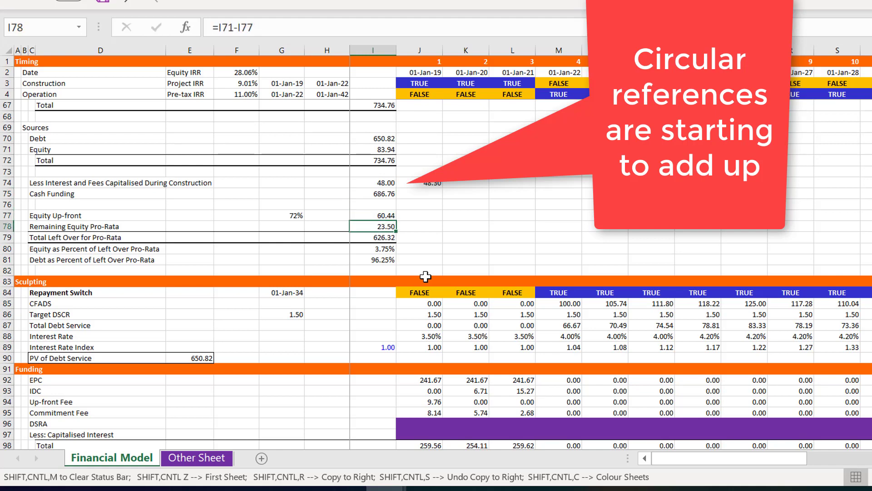
key("Up")
key("Up")
key("Up")
key("Up")
key("Up")
key("Up")
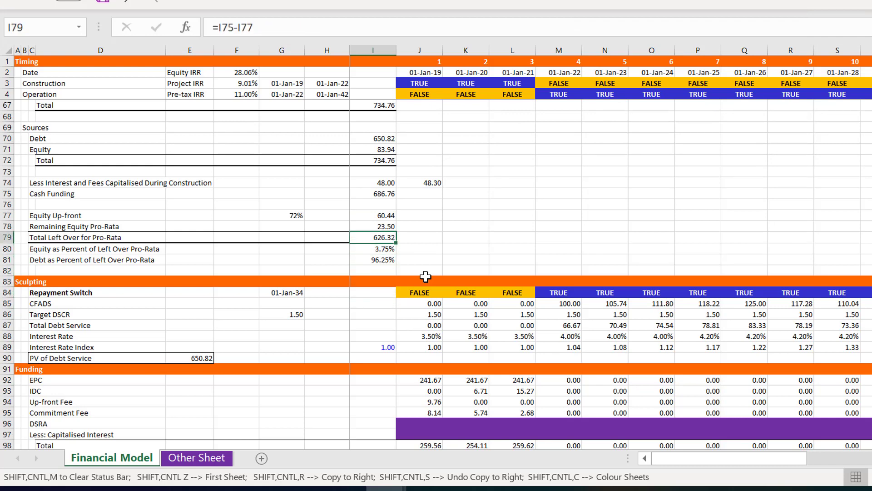
Set the DSCR - P50 assumption in F24 to 1.70
key("Page_Up")
key("Page_Up")
key("Left")
key("Left")
key("Left")
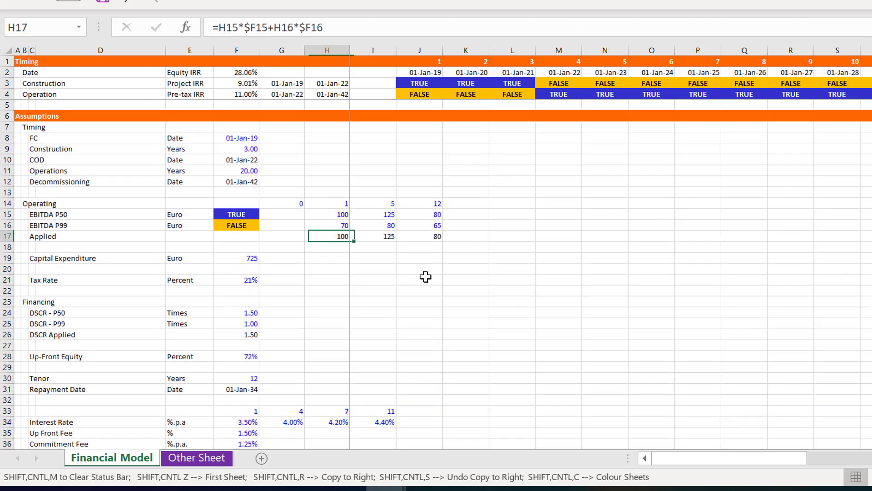
key("Down")
key("Down")
key("Down")
key("Down")
key("Down")
key("Down")
key("Down")
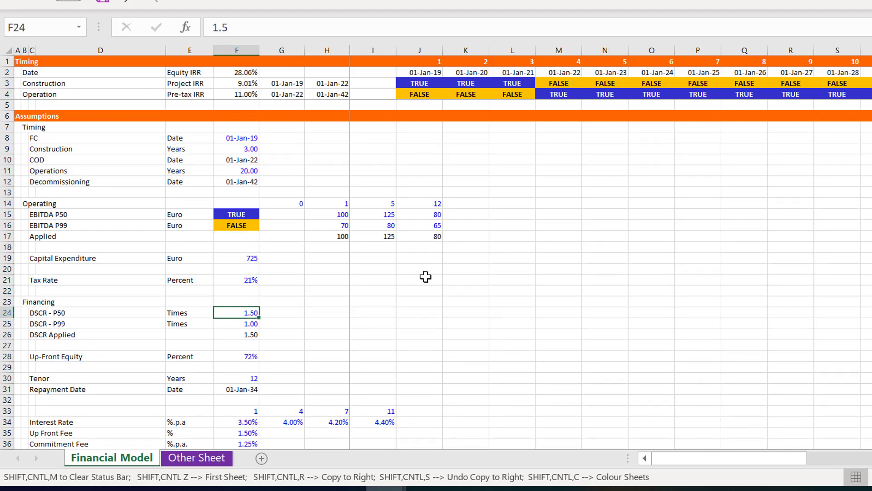
type("1")
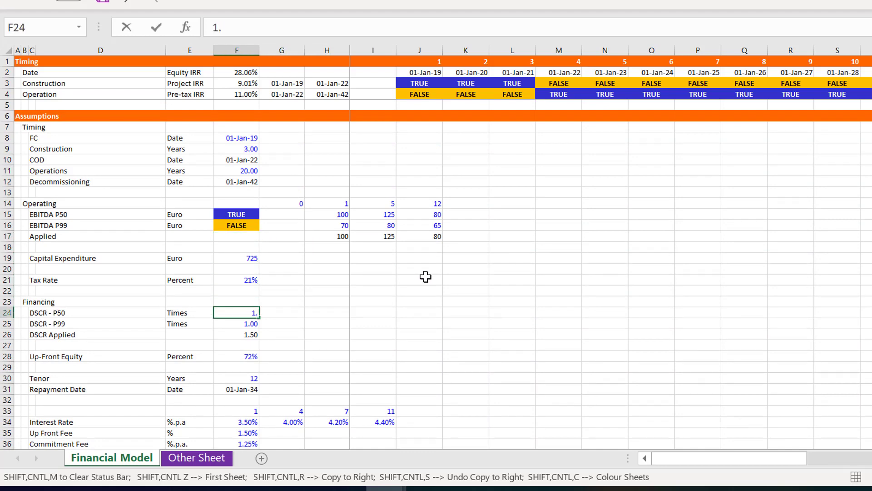
key("Return")
Examine how the revised DSCR affects the Sources lines, capitalised interest in row 74 and the pro-rata percentages
key("Page_Down")
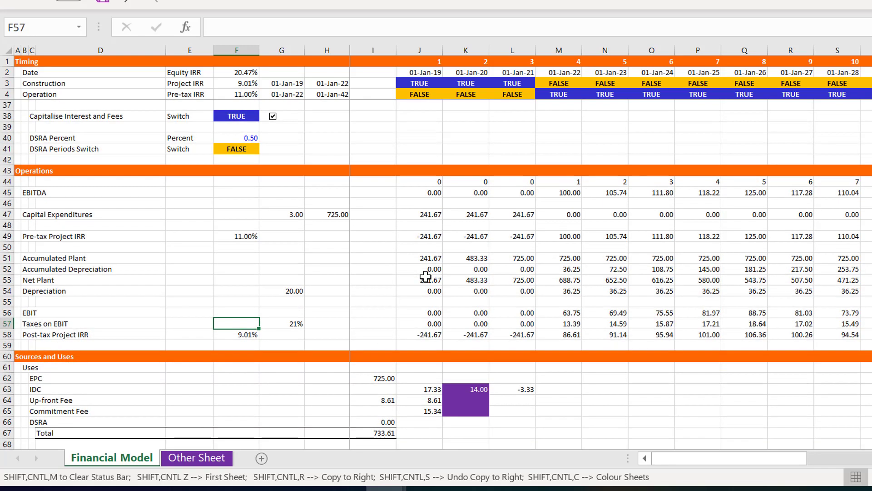
key("Page_Down")
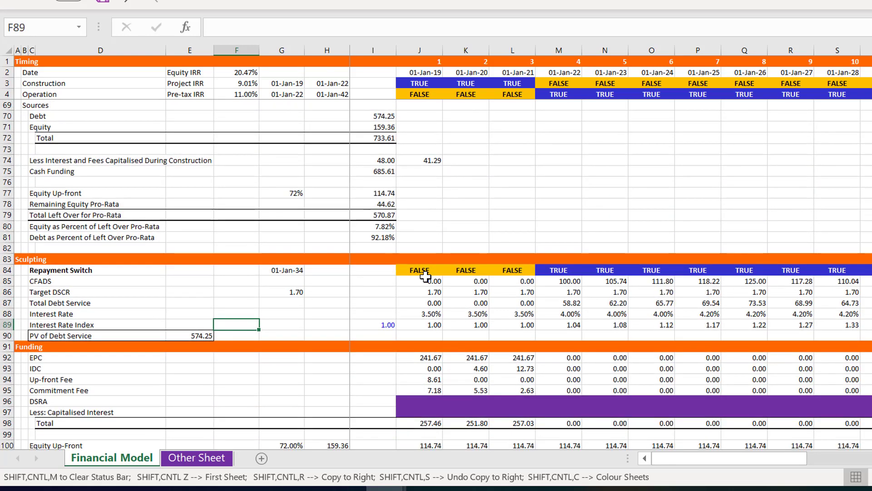
key("Up")
key("Up")
key("Up")
key("Up")
key("Up")
key("Up")
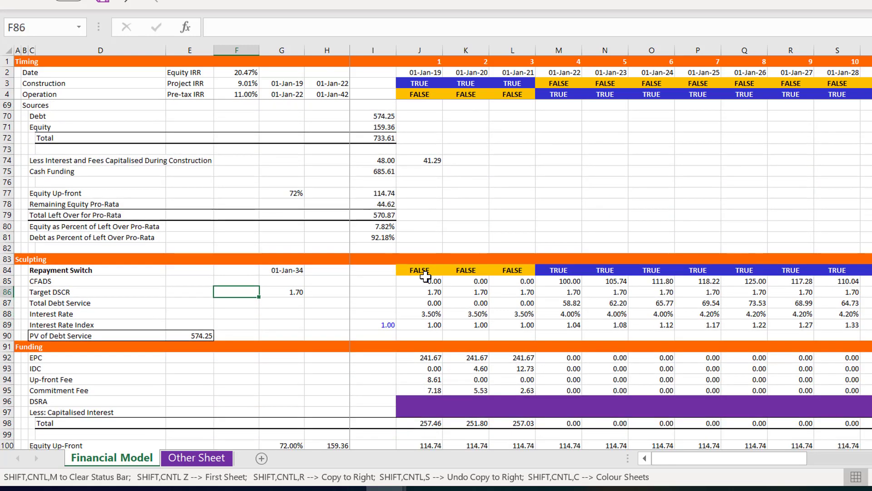
key("Up")
key("Up")
key("Up")
key("Up")
key("Up")
key("Up")
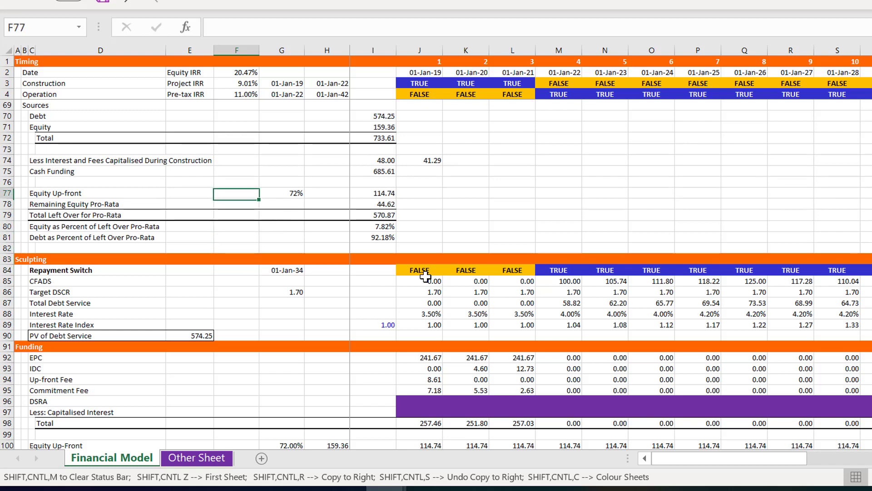
key("Up")
key("Up")
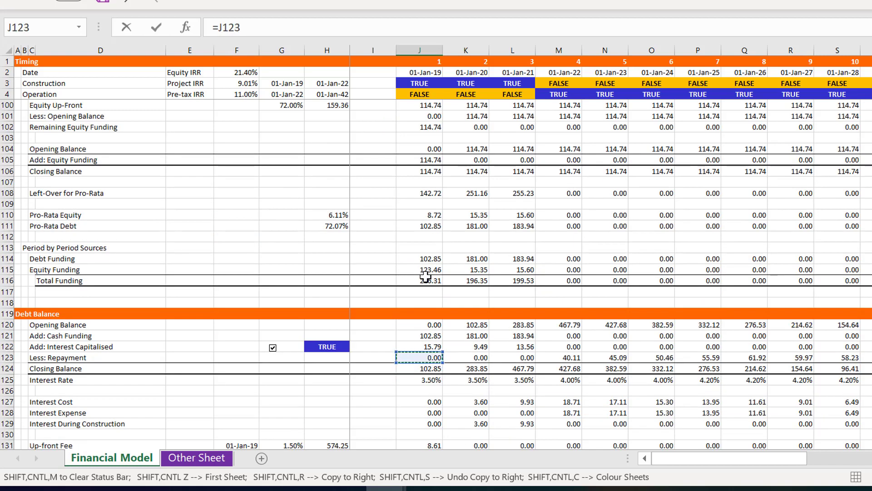
Link Less: Capitalised Interest in J97 to the Add: Interest Capitalised line with =J122
key("Down")
key("Down")
key("Down")
key("Down")
key("Down")
key("Down")
key("Down")
key("Down")
key("Down")
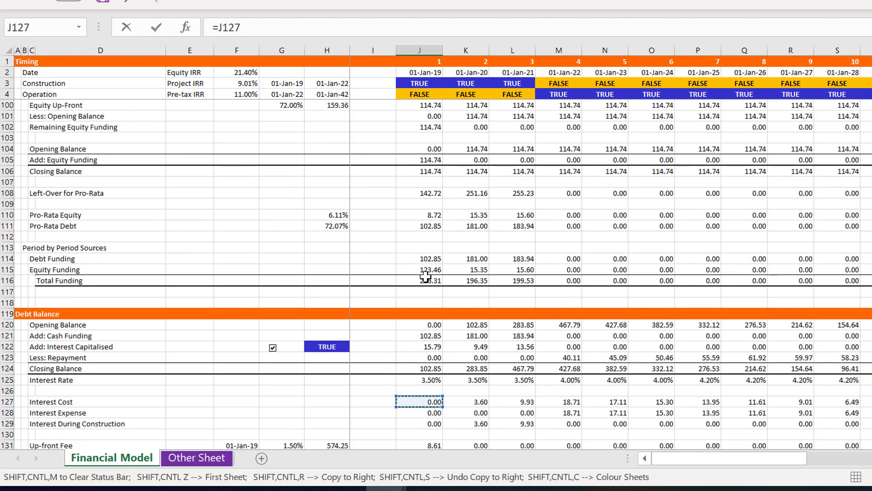
key("Down")
key("Down")
key("Down")
key("Up")
key("Up")
key("Up")
key("Up")
key("Up")
key("Up")
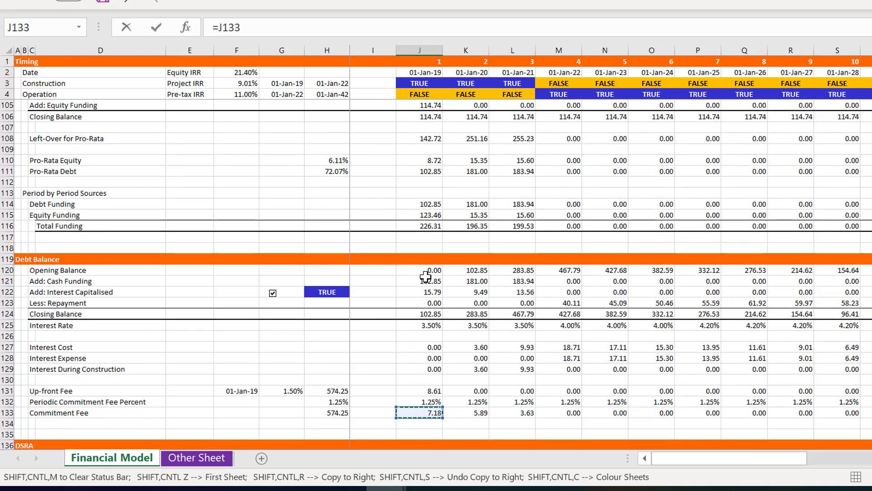
key("Up")
key("Up")
key("Up")
key("Up")
key("Up")
key("Up")
key("Up")
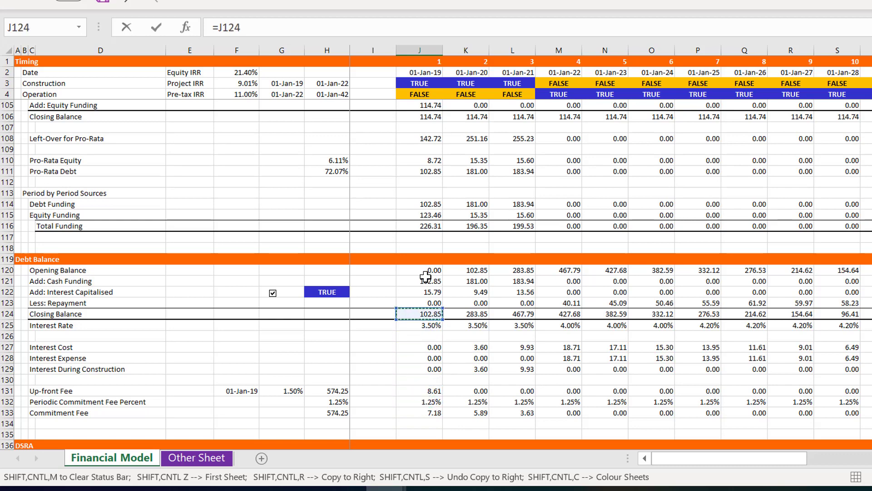
key("Return")
Copy the Less: Capitalised Interest formula in J97 across all periods of row 97
key("Up")
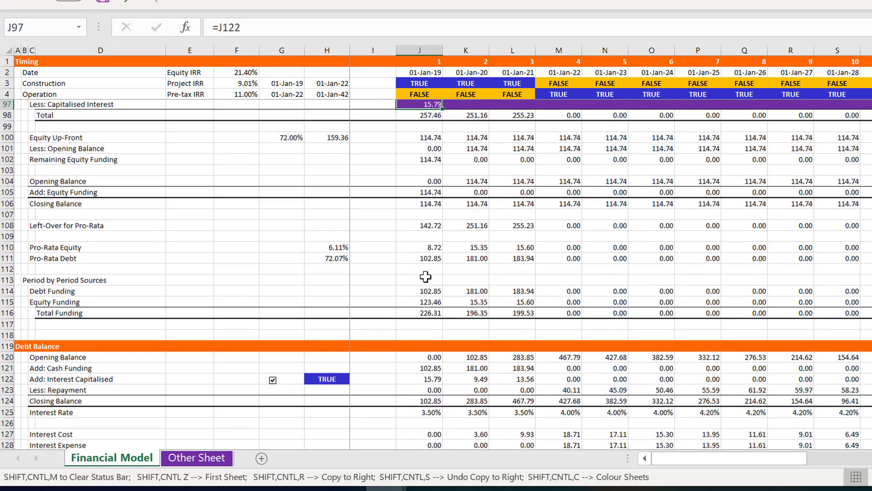
key("Up")
key("Down")
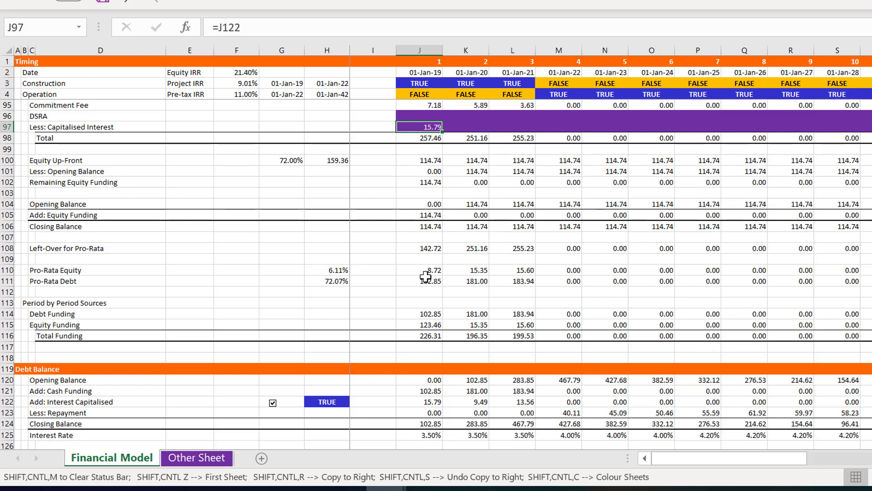
key("ctrl+shift+r")
Enter =SUM(J92:J96)-J97 in J98 so the Funding Total deducts capitalised interest
key("Down")
key("Left")
key("Left")
key("Left")
key("Left")
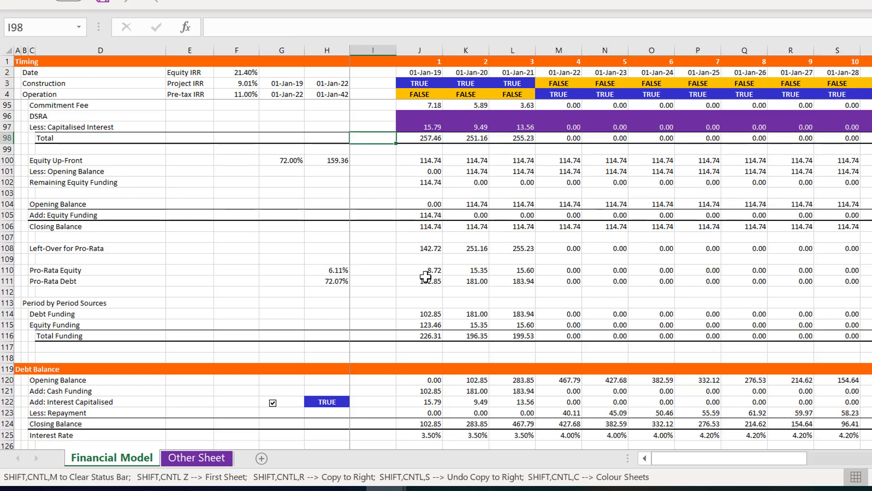
key("Up")
key("Up")
key("Up")
key("Up")
key("Up")
key("Up")
key("Up")
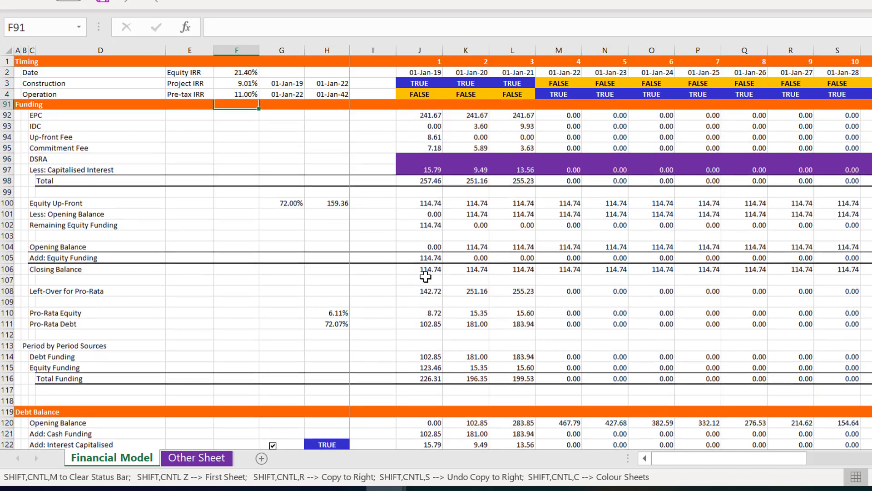
key("Down")
key("Down")
key("Down")
key("Down")
key("Down")
key("Down")
key("Down")
key("Right")
key("Right")
key("Right")
key("Right")
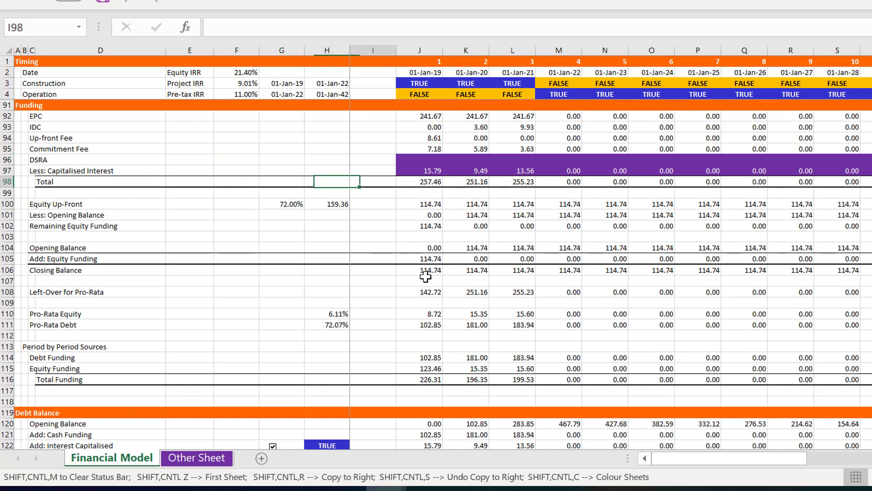
type("=SUM(J92:J96)")
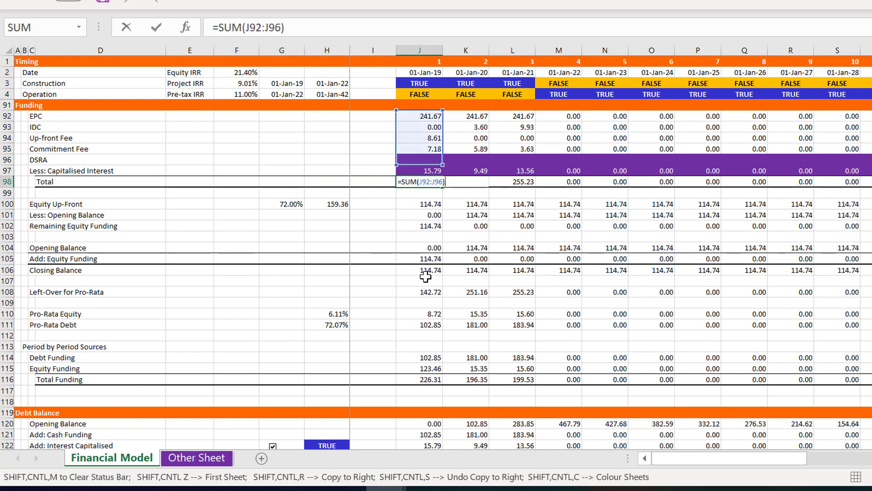
type("-")
left_click(434, 170)
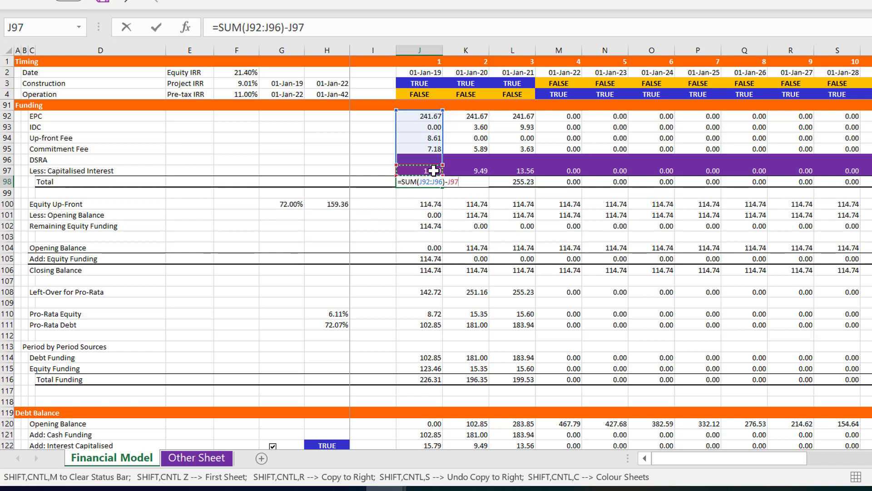
key("ctrl+Return")
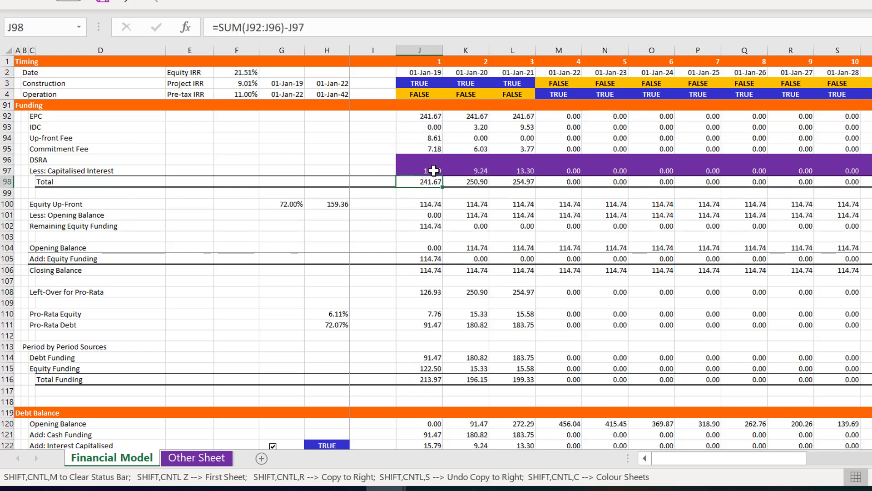
Copy the Funding Total formula in J98 across row 98 and check the row through the final periods
key("ctrl+shift+r")
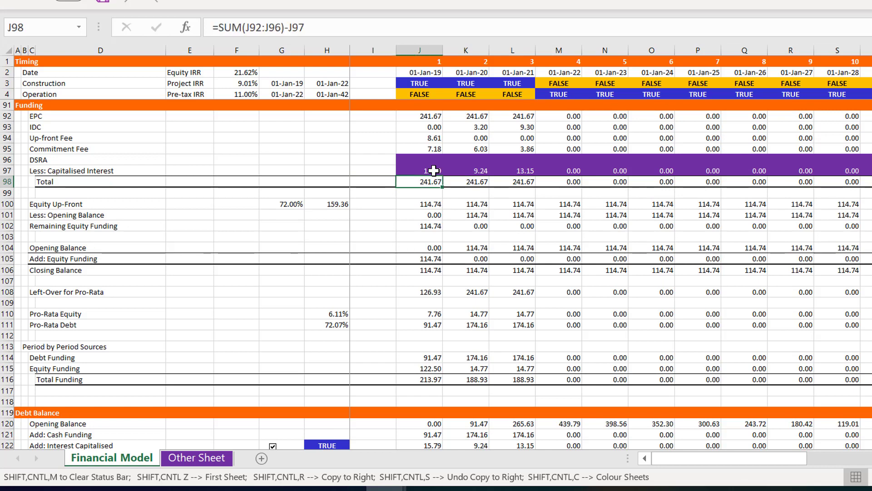
key("Down")
key("Down")
key("Up")
key("Up")
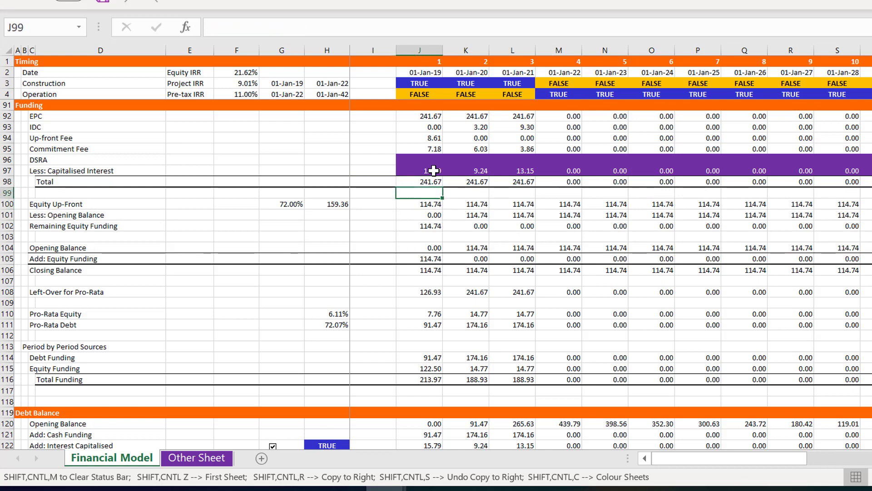
key("ctrl+shift+Right")
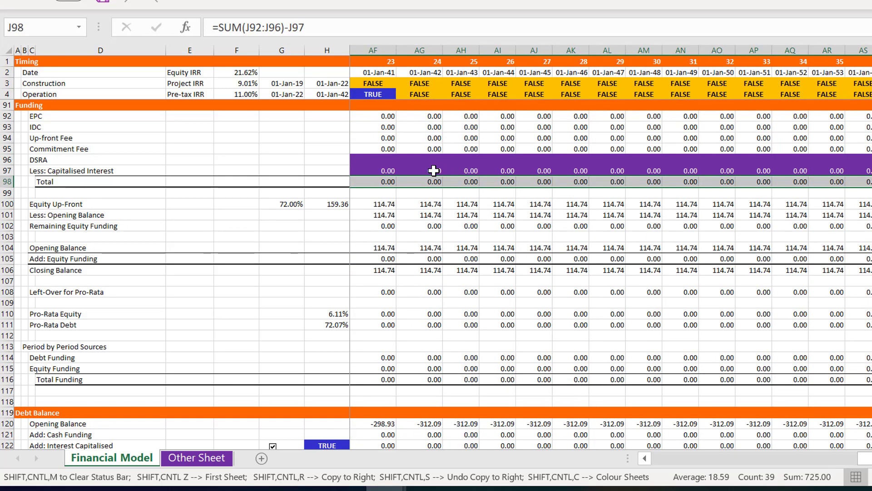
key("Left")
key("Left")
key("Left")
key("Left")
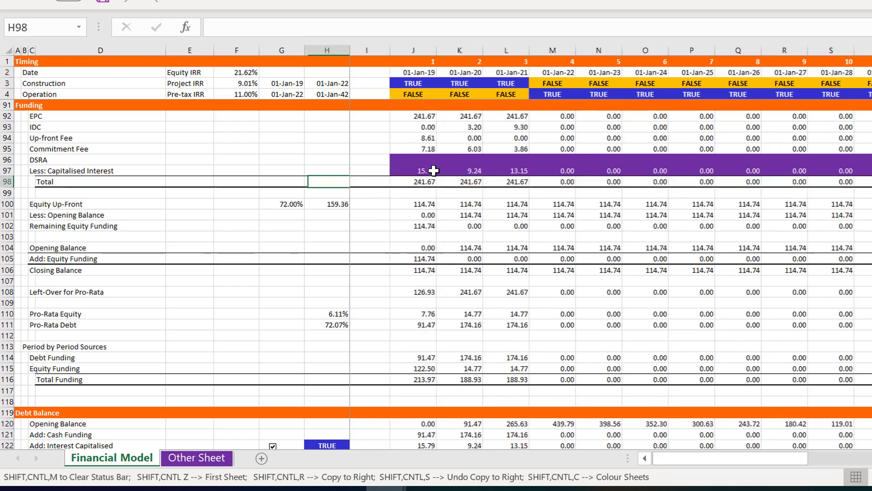
Examine the Sources and Uses totals, capitalised interest amounts and Cash Funding against the revised Funding section
key("Page_Up")
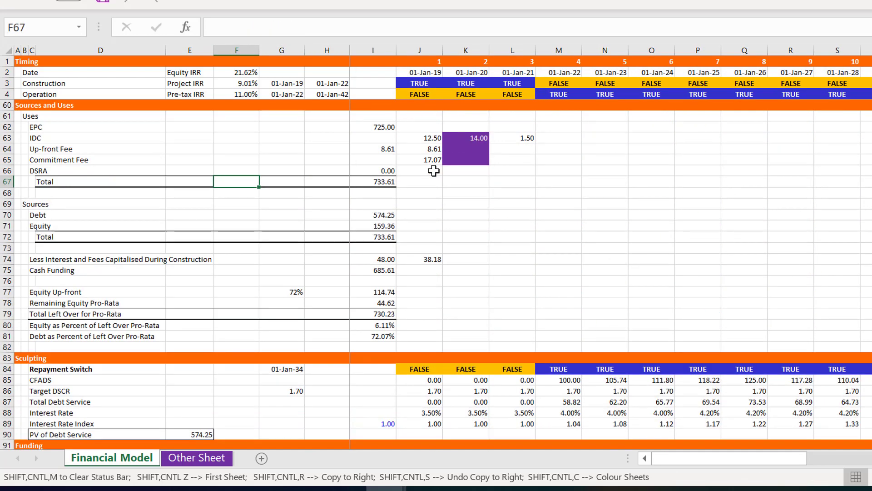
key("Down")
key("Down")
key("Down")
key("Down")
key("Down")
key("Down")
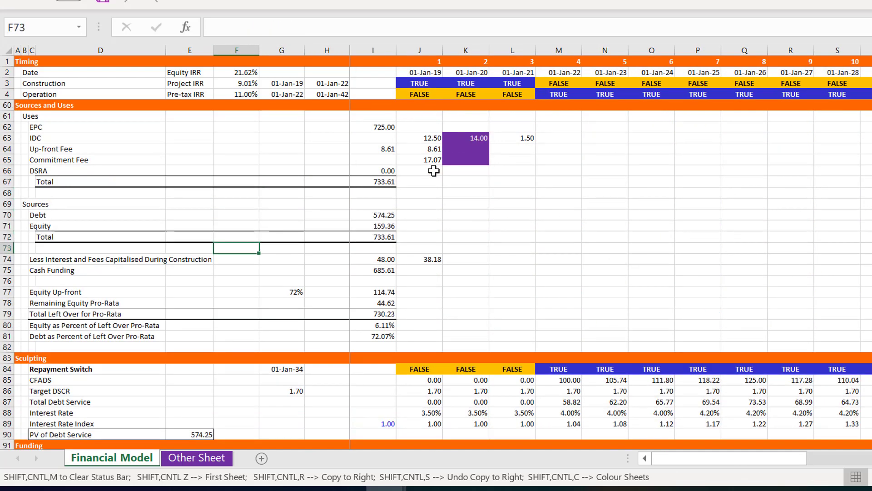
key("Down")
key("Down")
key("Down")
key("Down")
key("Down")
key("Down")
key("Down")
key("Down")
key("Down")
key("Down")
key("Down")
key("Down")
key("Down")
key("Down")
key("Down")
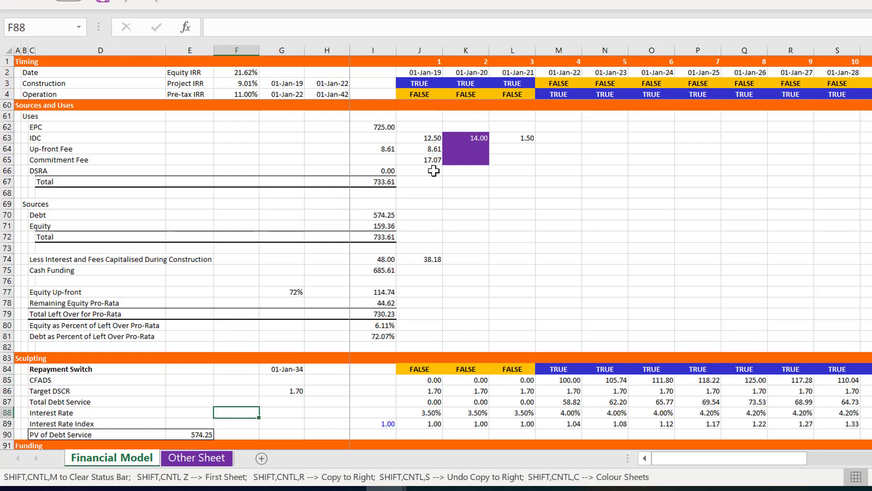
key("Down")
key("Down")
key("Down")
key("Down")
key("Down")
key("Down")
key("Down")
key("Down")
key("Down")
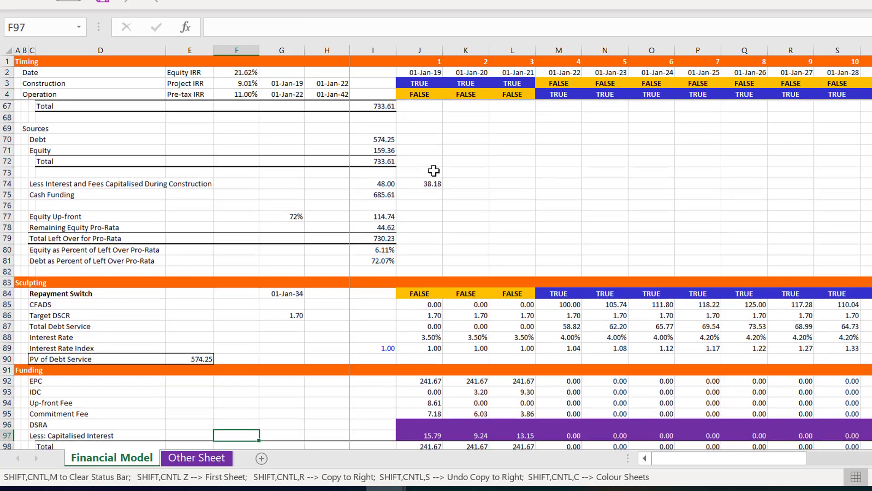
Examine the Funding Total row and the formula in J98 that deducts capitalised interest
key("Down")
key("Down")
key("Down")
key("Up")
key("Up")
key("Up")
key("Down")
key("Right")
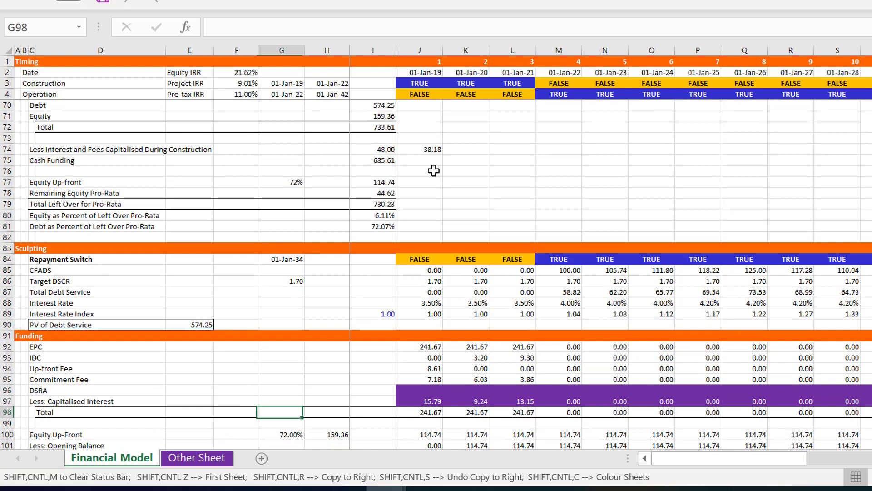
key("Right")
key("Right")
key("Right")
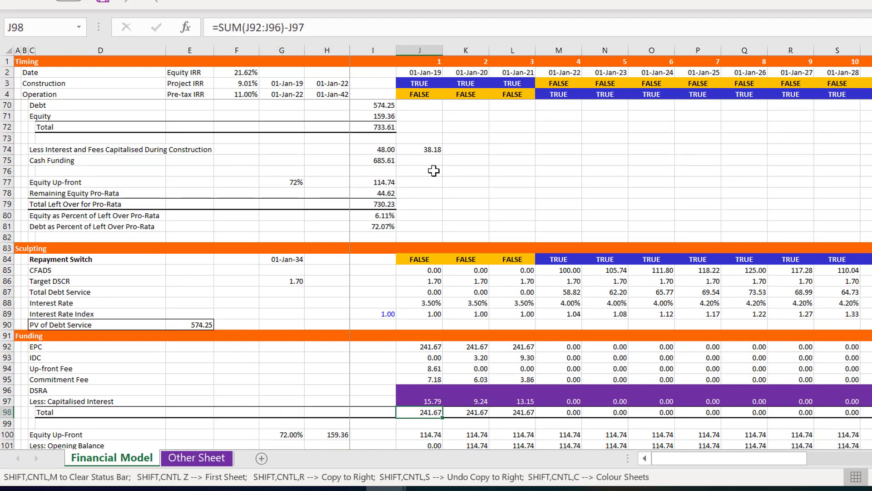
Examine the Funding Total formula in J98 and the equity up-front and balance rows beneath it
key("F2")
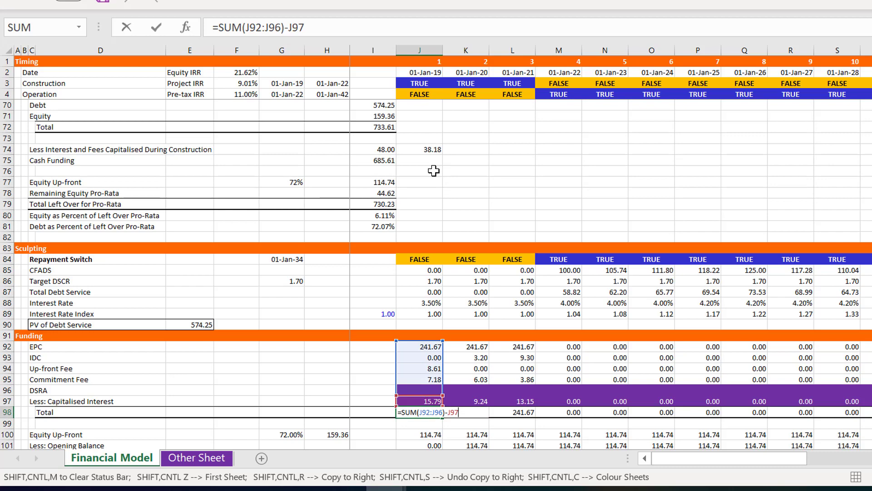
key("Return")
key("Down")
key("Down")
key("Down")
key("Down")
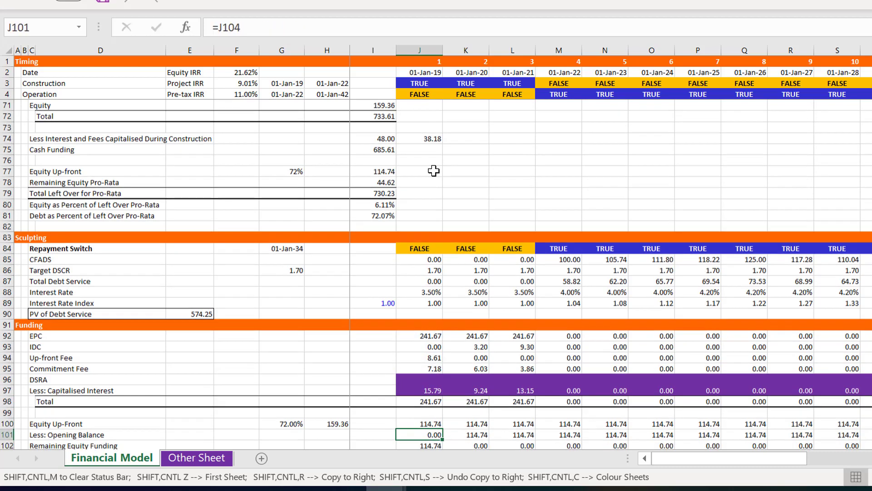
key("Down")
key("Down")
key("Down")
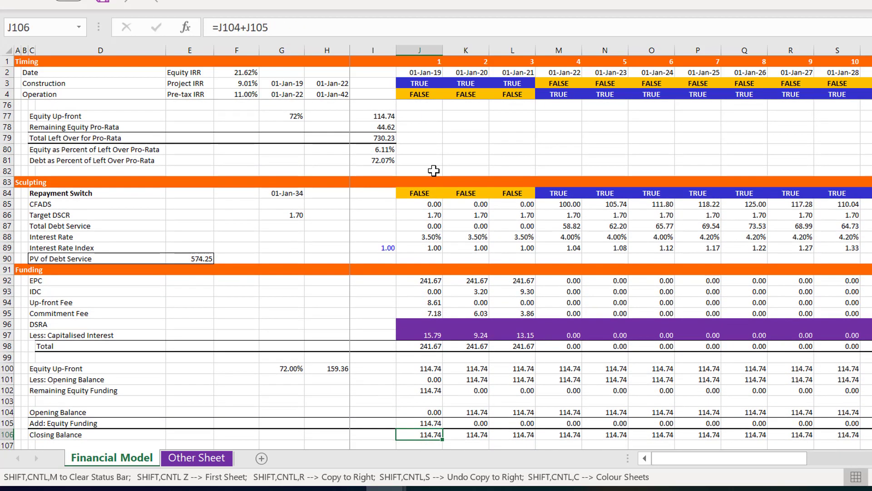
key("Up")
key("Up")
key("Up")
key("Up")
key("Up")
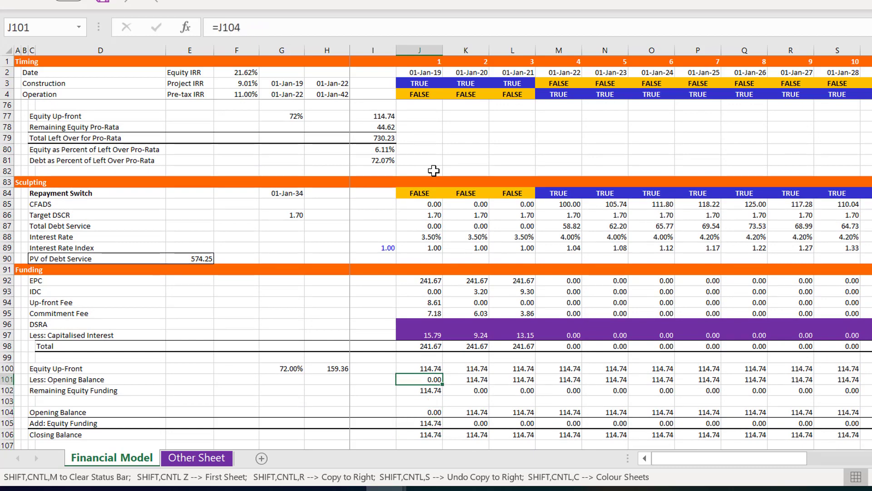
Examine the Left-Over for Pro-Rata row and the cells its formula in J108 refers to
key("Down")
key("Down")
key("Down")
key("Down")
key("Down")
key("Down")
key("Down")
key("Down")
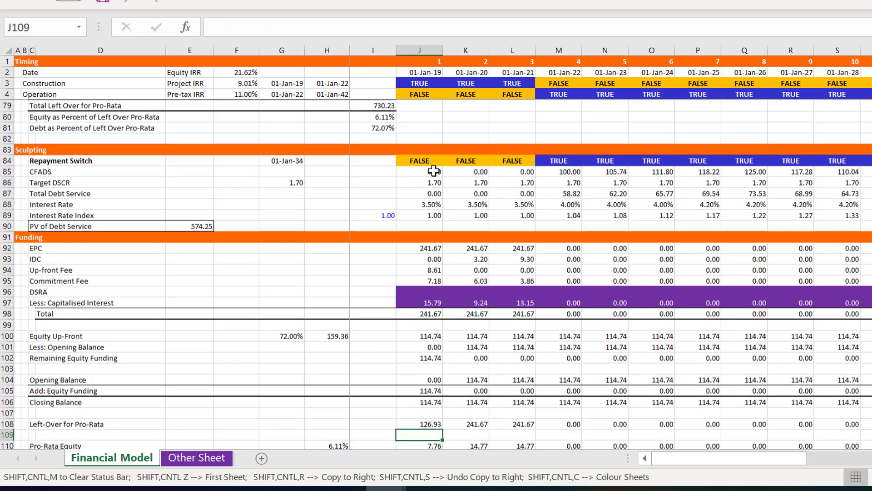
key("Down")
key("Down")
key("Down")
key("Up")
key("Up")
key("Up")
key("Up")
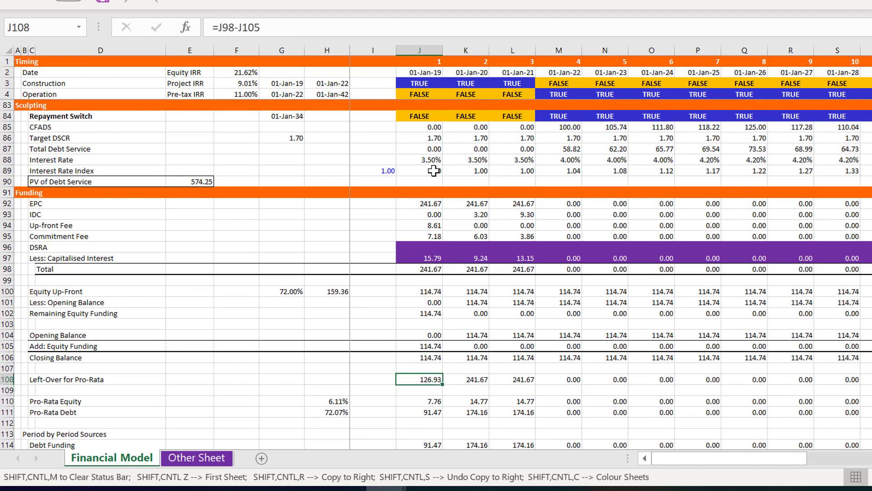
key("F2")
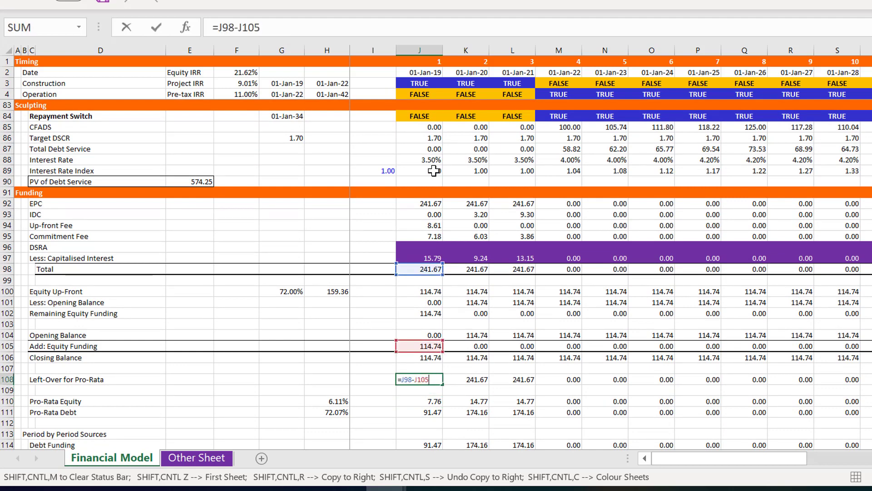
key("Escape")
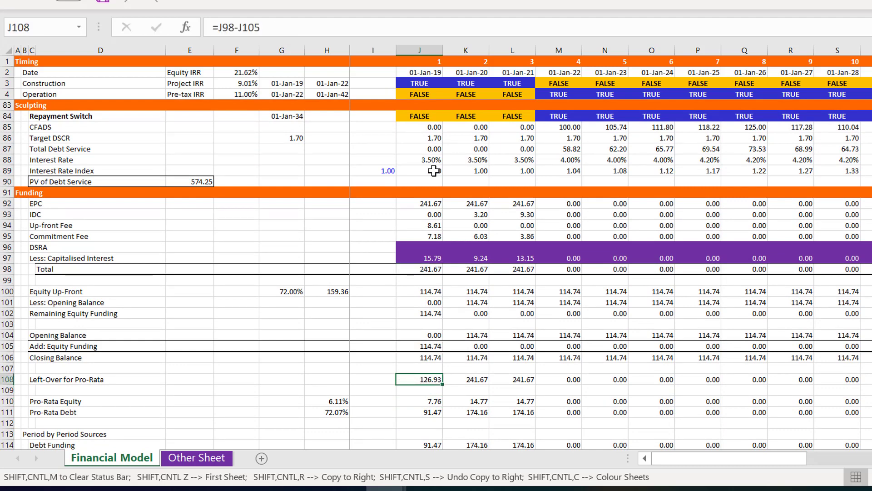
Examine the pro-rata equity and debt percentages, the period-by-period sources and the Debt Balance section
key("Down")
key("Down")
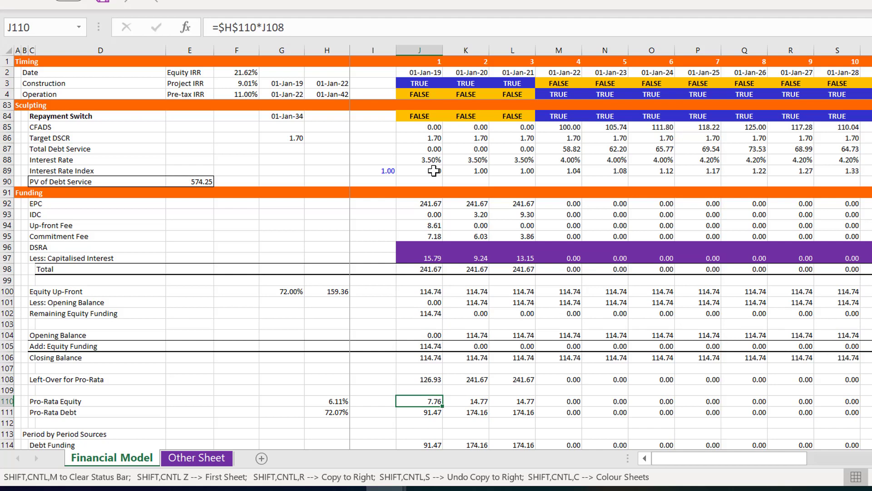
key("Left")
key("Left")
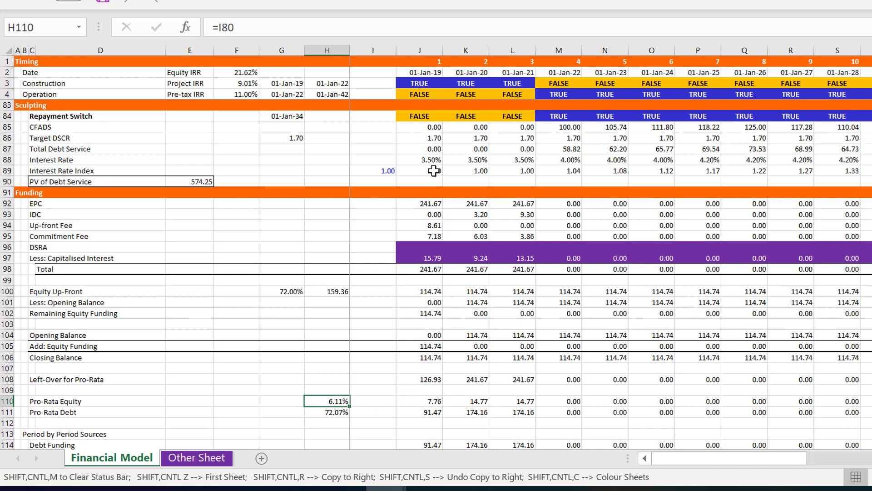
key("Down")
key("Down")
key("Down")
key("Down")
key("Down")
key("Down")
key("Down")
key("Down")
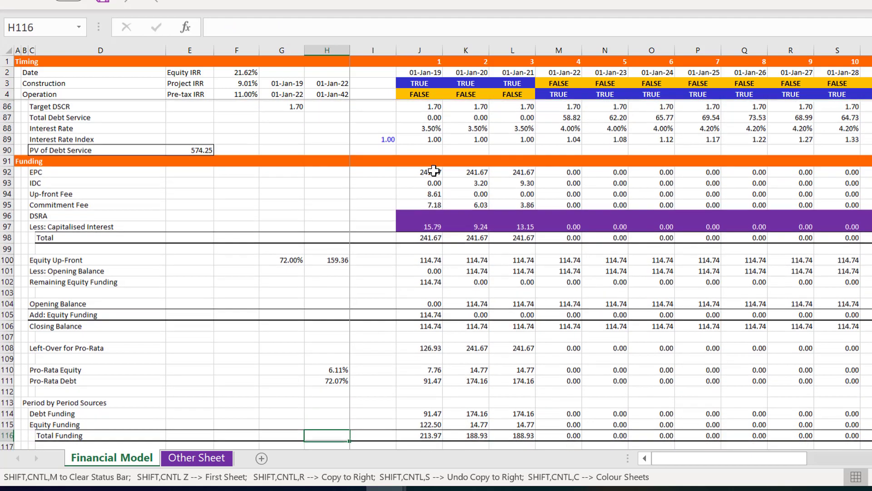
key("Up")
key("Up")
key("Up")
key("Up")
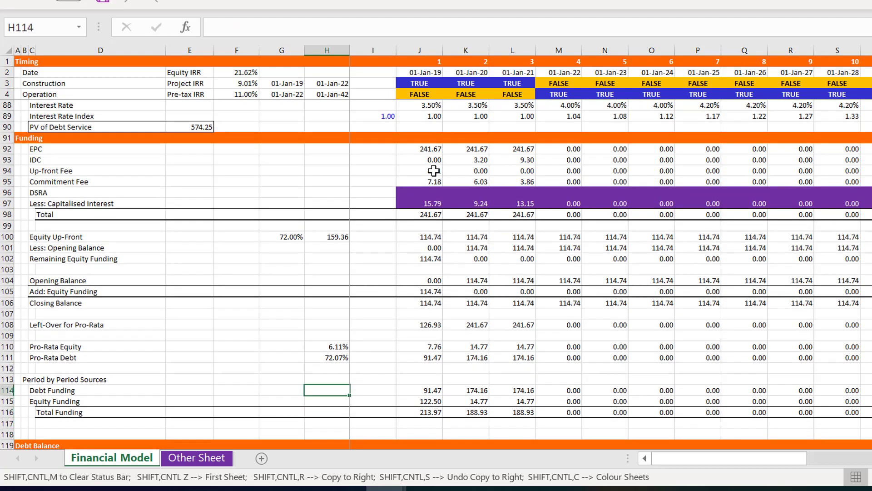
key("Down")
key("Down")
key("Down")
key("Down")
key("Down")
key("Down")
key("Down")
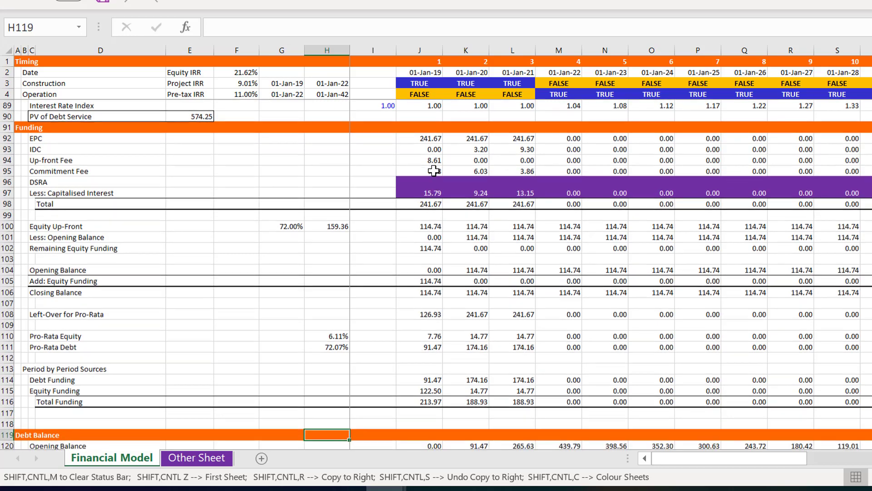
key("Down")
key("Down")
key("Down")
key("Down")
key("Down")
key("Down")
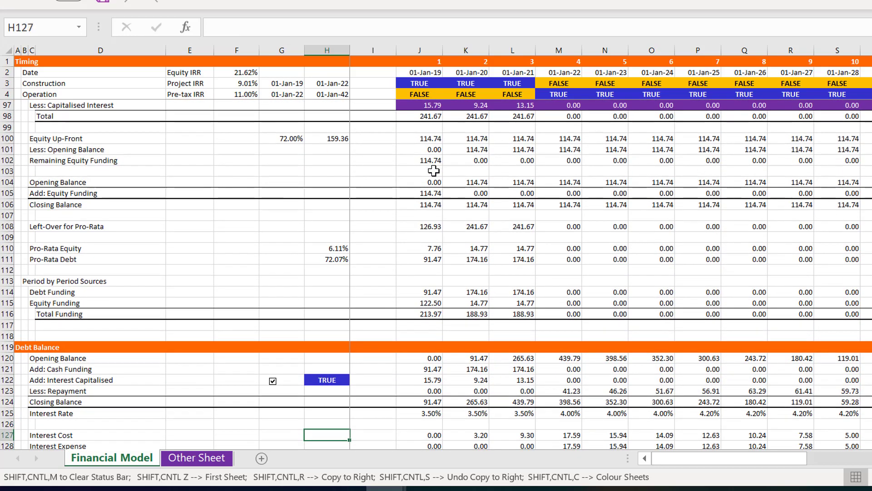
Examine the DSRA section and the Required DSRA formula in J138
key("Page_Down")
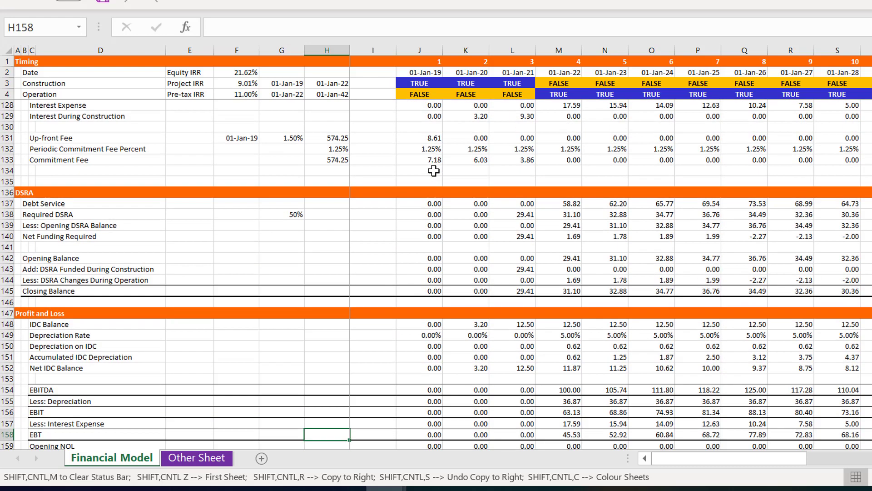
key("Up")
key("Up")
key("Up")
key("Up")
key("Up")
key("Up")
key("Up")
key("Up")
key("Up")
key("Up")
key("Up")
key("Up")
key("Up")
key("Up")
key("Up")
key("Up")
key("Up")
key("Up")
key("Up")
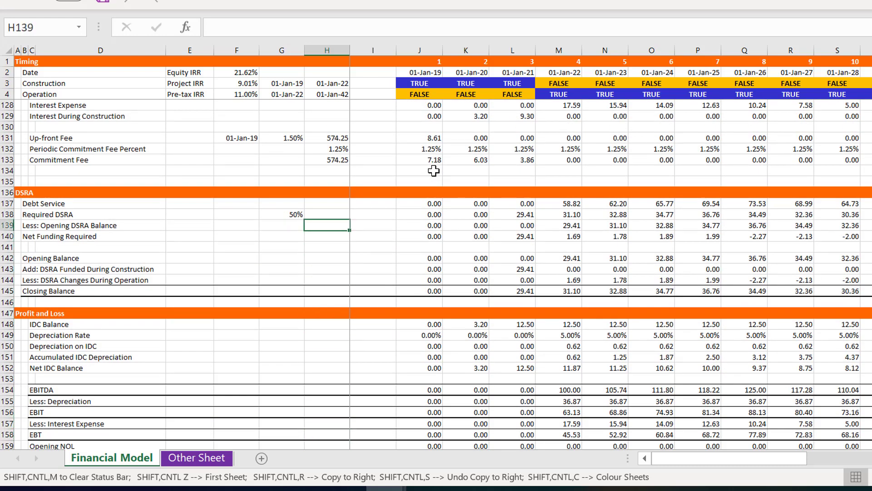
key("Up")
key("Left")
key("Left")
key("Left")
key("Right")
key("Right")
key("Right")
key("Right")
key("Right")
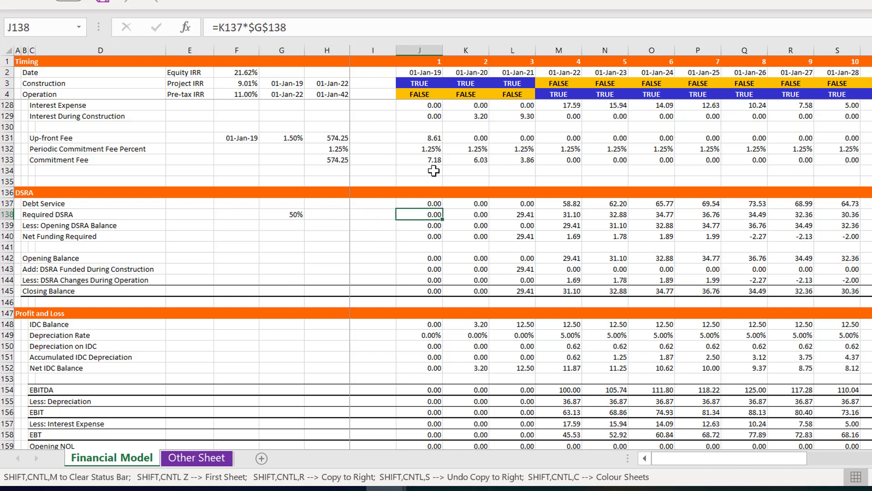
key("F2")
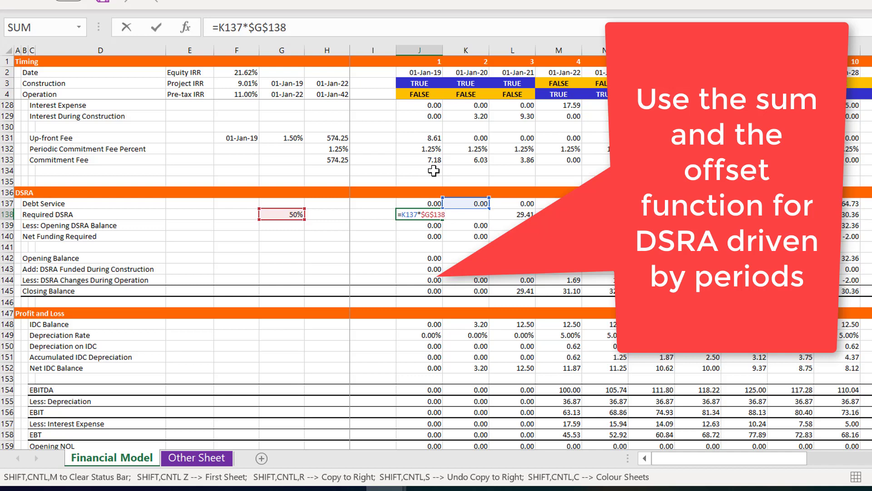
key("ctrl+Return")
Enter =F38 in H138 to bring a switch from the financing assumptions into the Required DSRA row
key("Left")
key("Left")
key("Left")
key("Left")
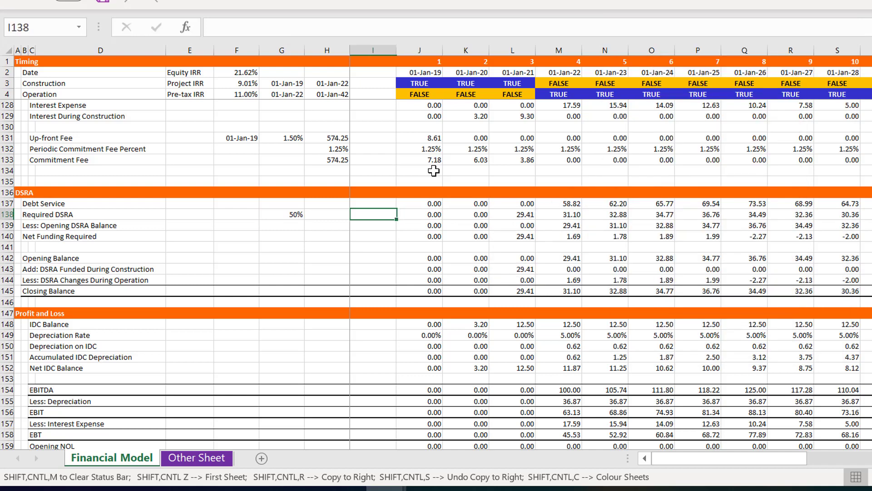
key("Right")
key("Right")
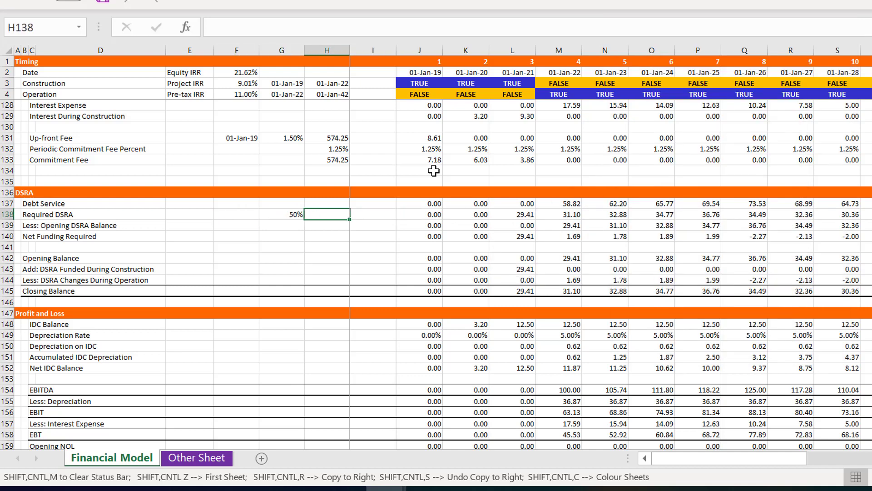
type("=")
key("Up")
key("Up")
key("Up")
key("Up")
key("Up")
key("Up")
key("Up")
key("Up")
key("Up")
key("Up")
key("Up")
key("Up")
key("Up")
key("Up")
key("Up")
key("Up")
key("Up")
key("Up")
key("Up")
key("Up")
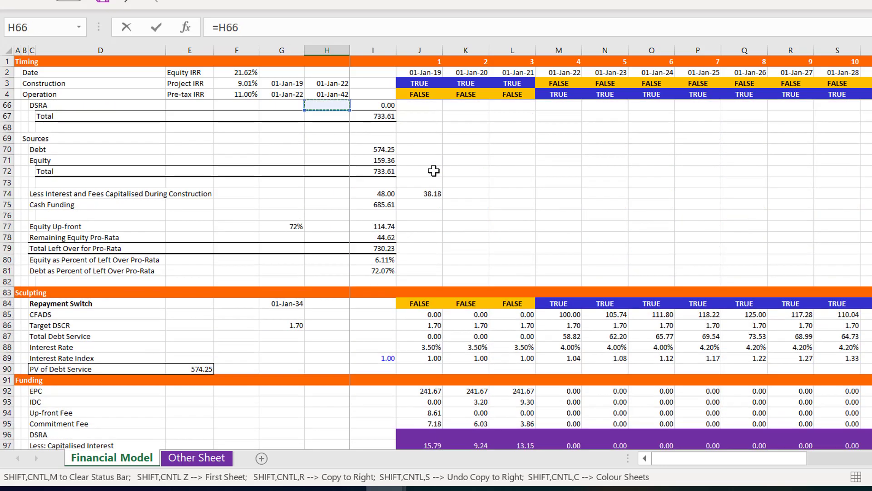
key("Up")
key("Up")
key("Up")
key("Up")
key("Up")
key("Up")
key("Up")
key("Up")
key("Up")
key("Up")
key("Up")
key("Up")
key("Up")
key("Up")
key("Up")
key("Up")
key("Up")
key("Up")
key("Up")
key("Up")
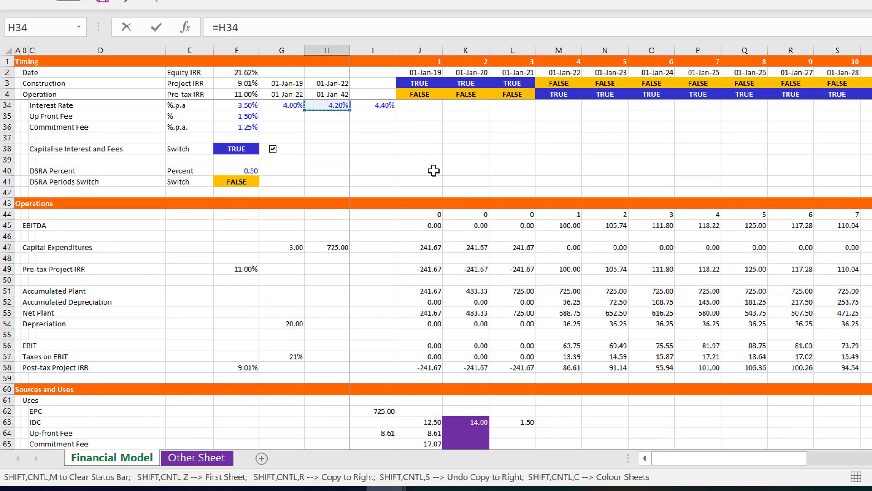
key("Down")
key("Down")
key("Down")
key("Down")
key("Left")
key("Left")
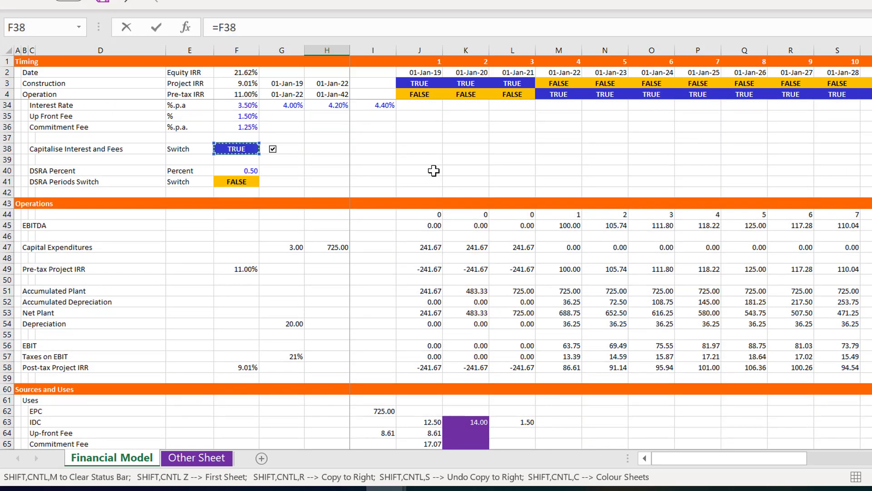
key("Return")
key("Up")
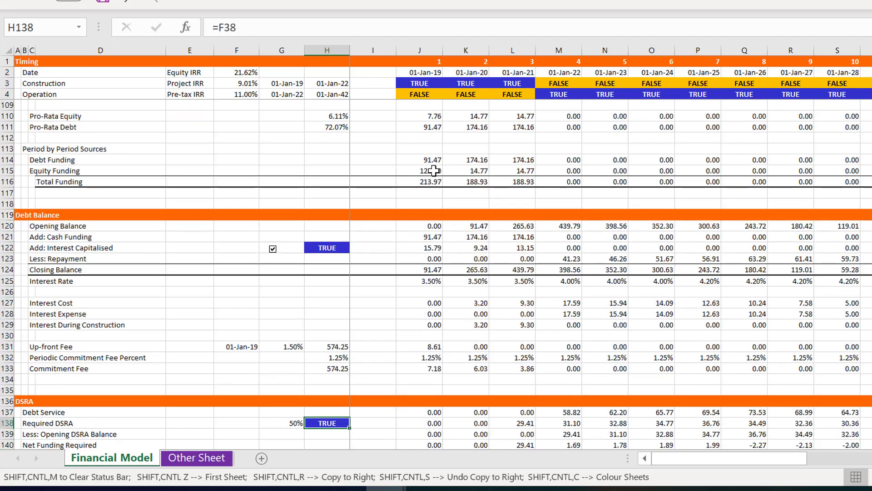
Set the DSRA Percent assumption in F40 to 2
key("Page_Up")
key("Page_Up")
key("Up")
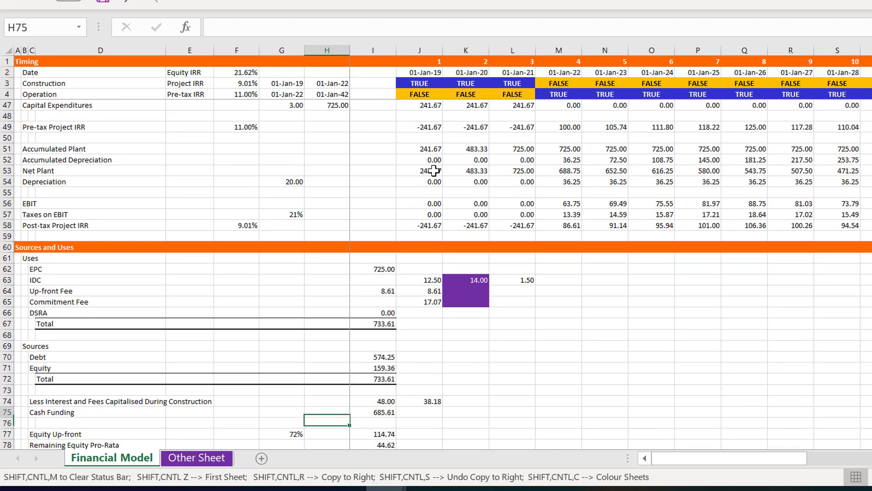
key("Page_Up")
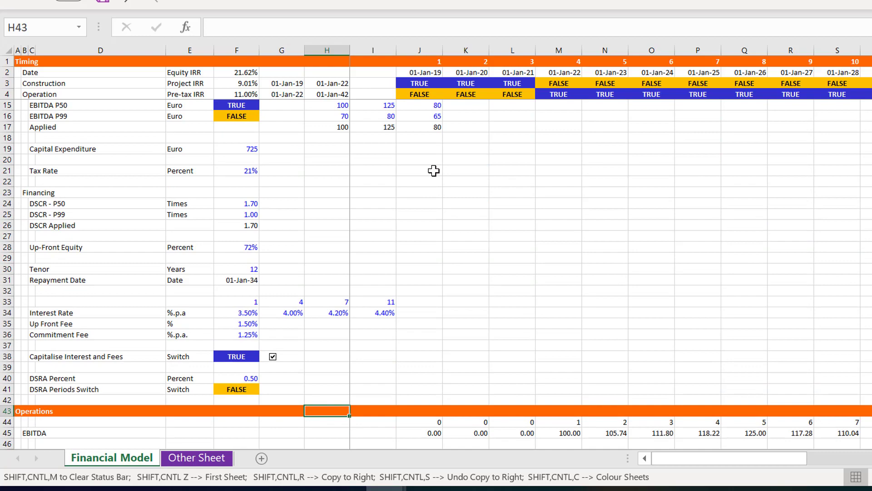
key("Down")
key("Down")
key("Up")
key("Up")
key("Up")
key("Up")
key("Up")
key("Left")
key("Left")
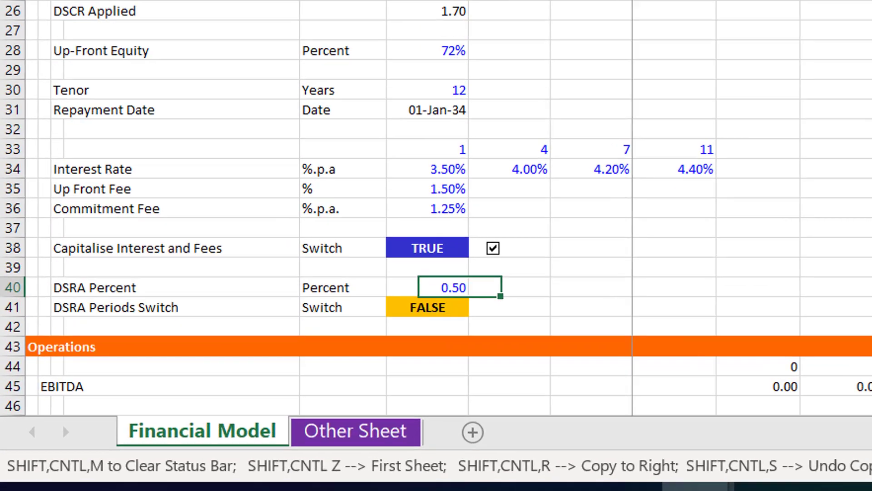
type("2")
key("Return")
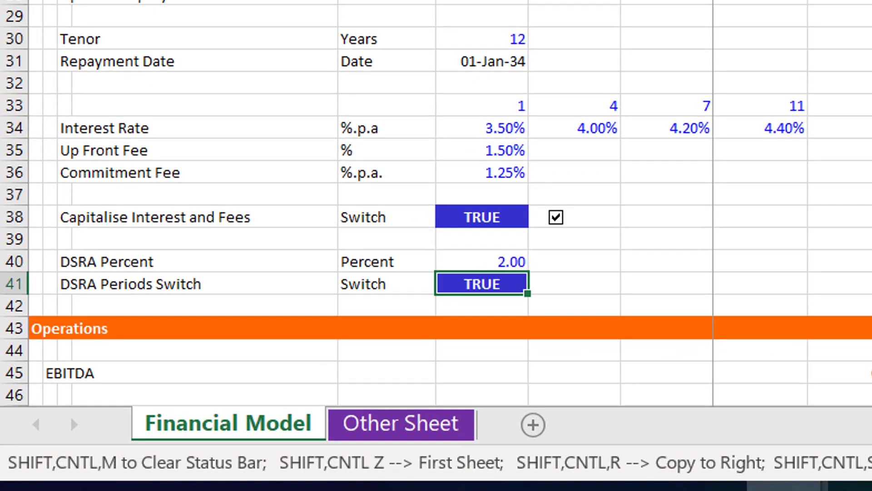
Begin wrapping the Required DSRA formula in J138 in an IF with the absolute switch reference $H$138 as its test
key("Page_Down")
key("Page_Down")
key("Page_Down")
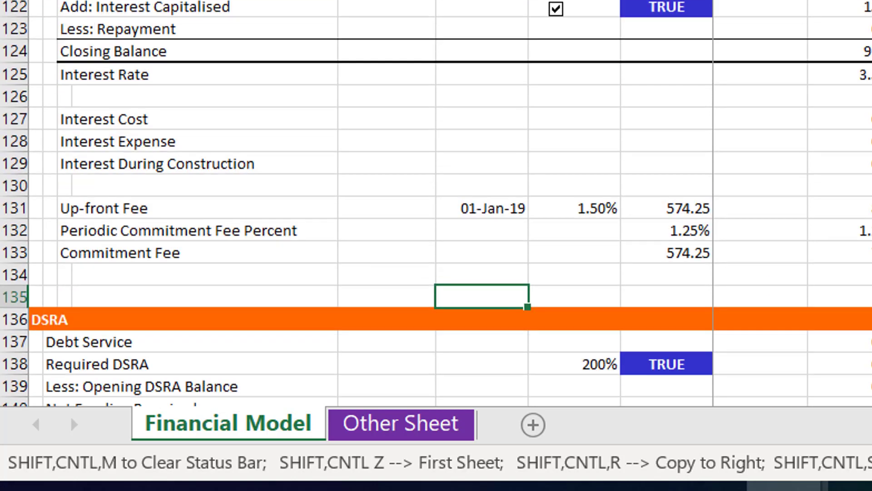
key("Down")
key("Down")
key("Down")
key("Down")
key("Down")
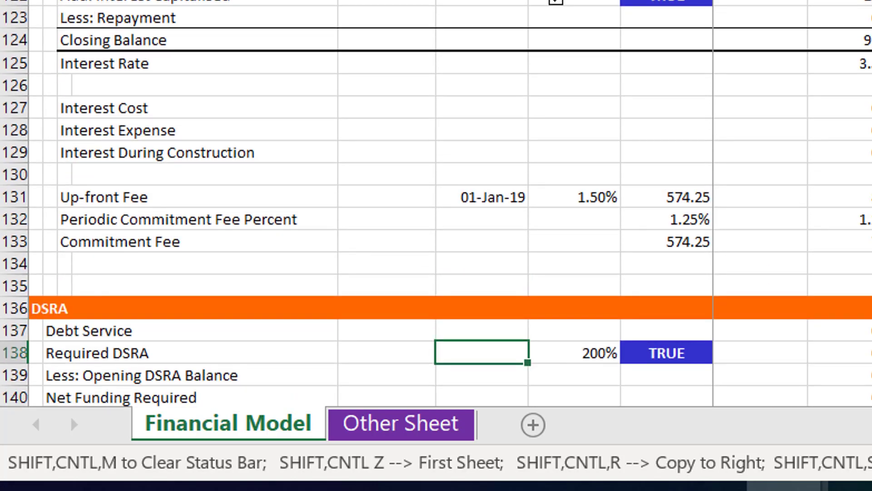
key("Up")
key("Up")
key("Up")
key("Right")
key("Right")
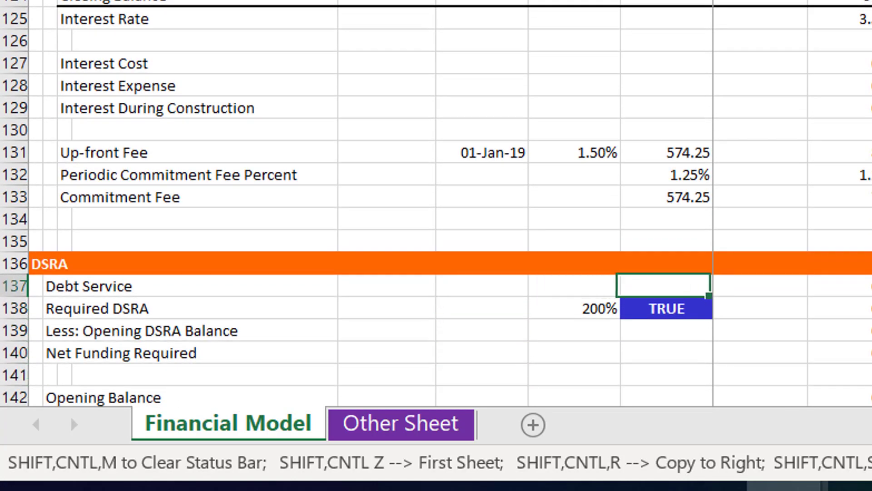
key("Down")
key("Right")
key("Right")
key("F2")
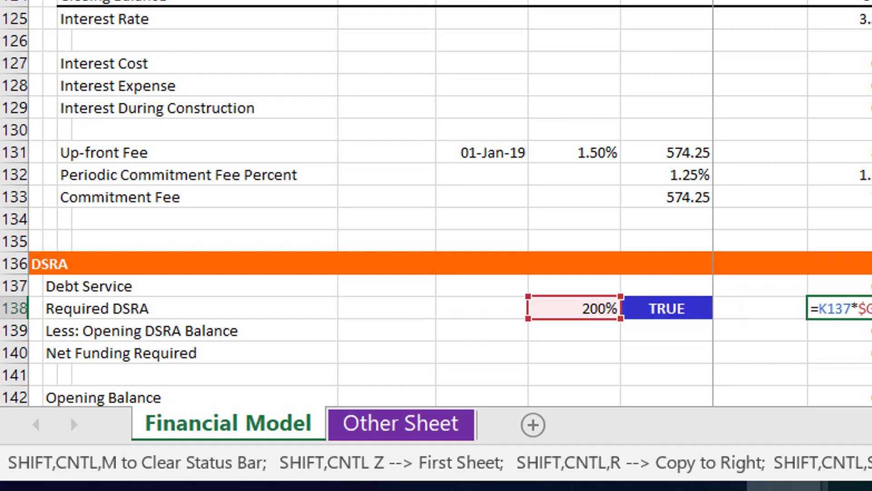
key("Home")
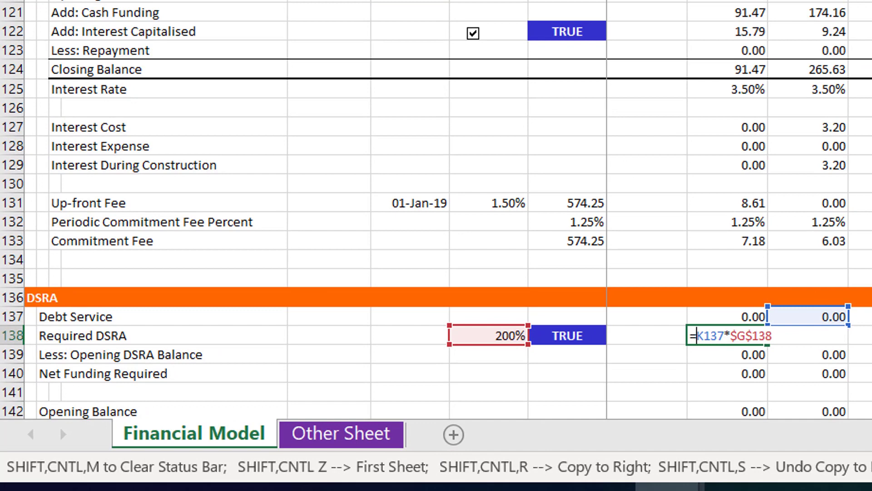
type("if(")
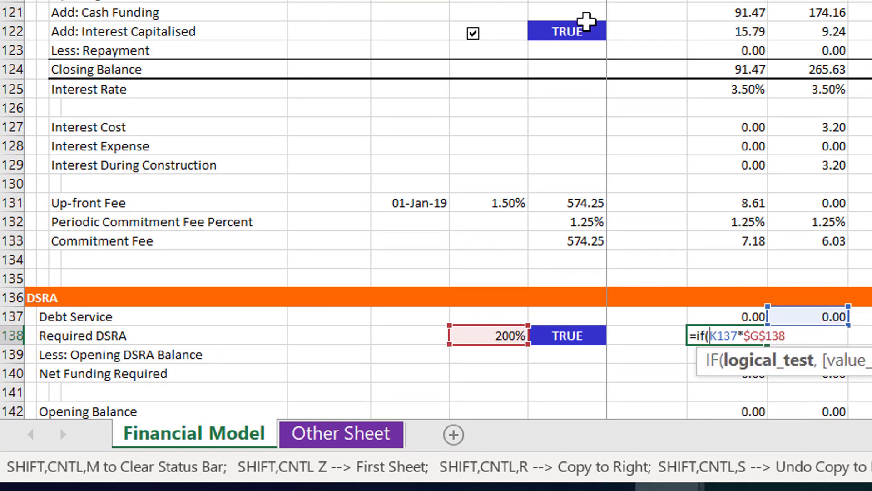
left_click(556, 341)
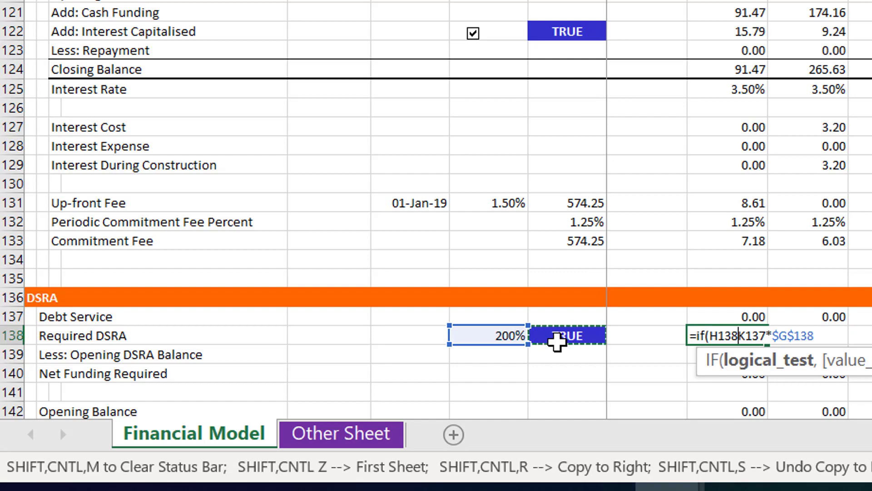
key("F4")
type(",")
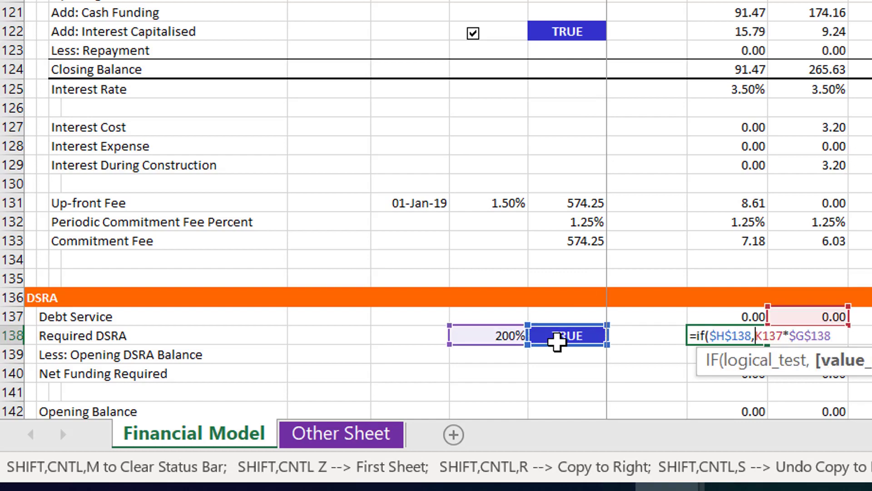
type("of")
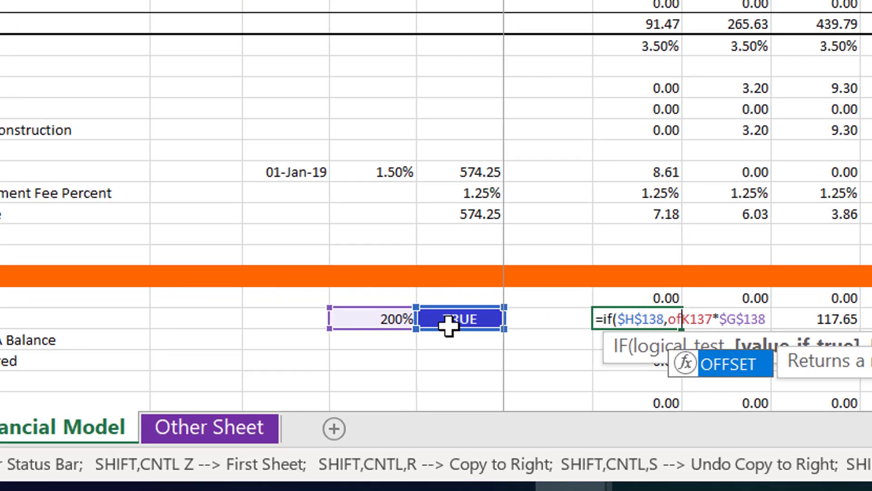
Insert OFFSET(J137,0,1,1,$G$138) as the IF's true value in J138, keeping K137*$G$138 as the false value
key("Tab")
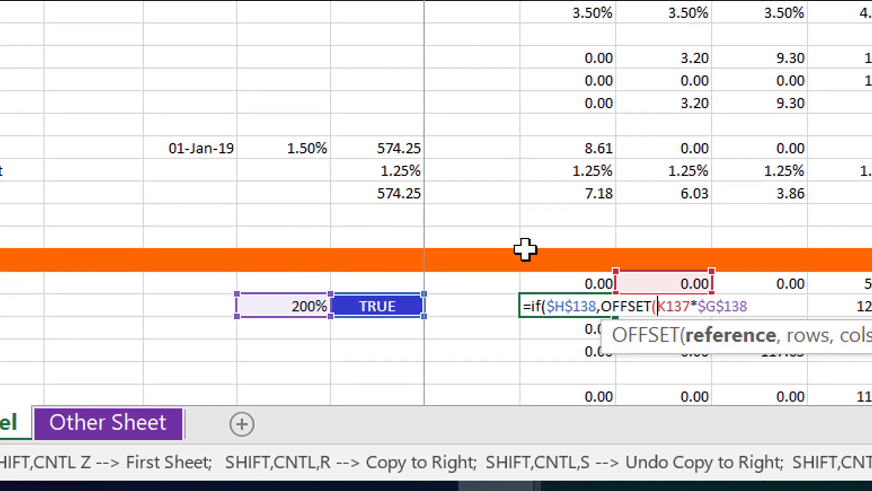
left_click(567, 284)
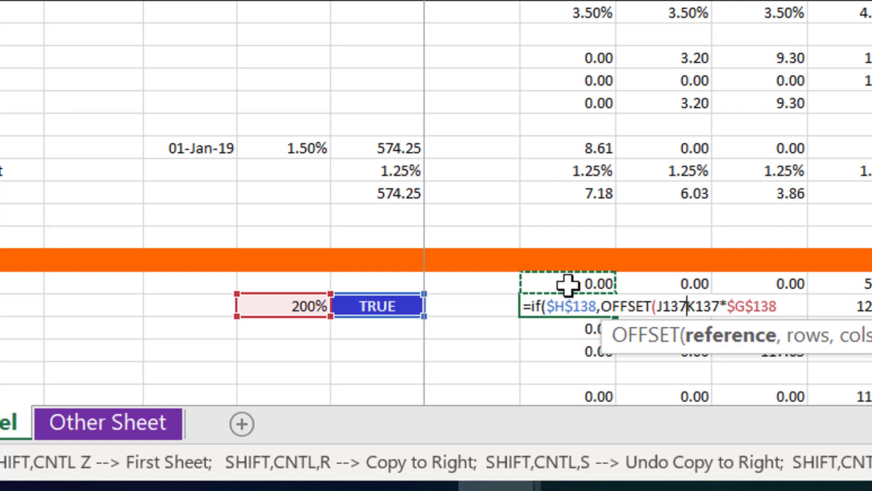
type(",")
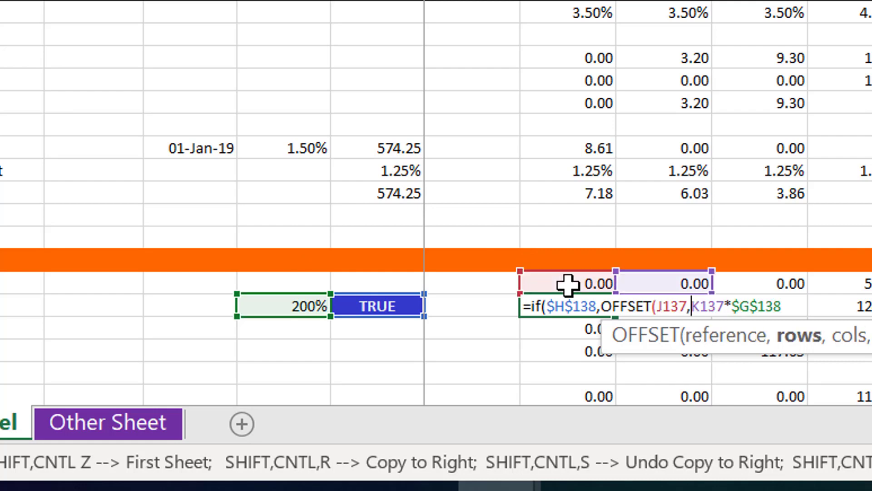
type("0,")
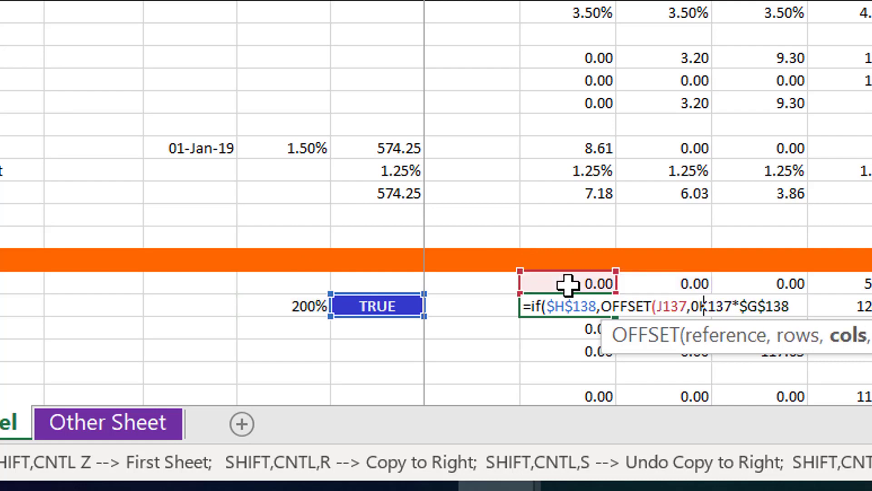
type("1")
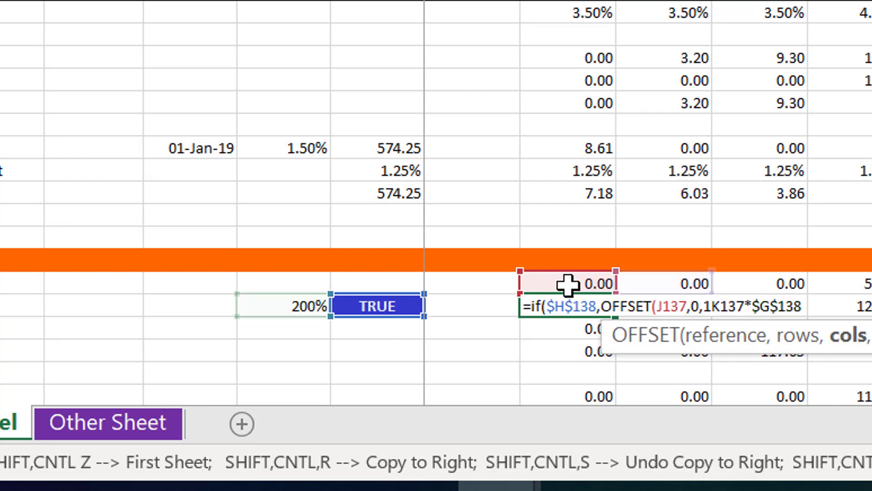
type(",")
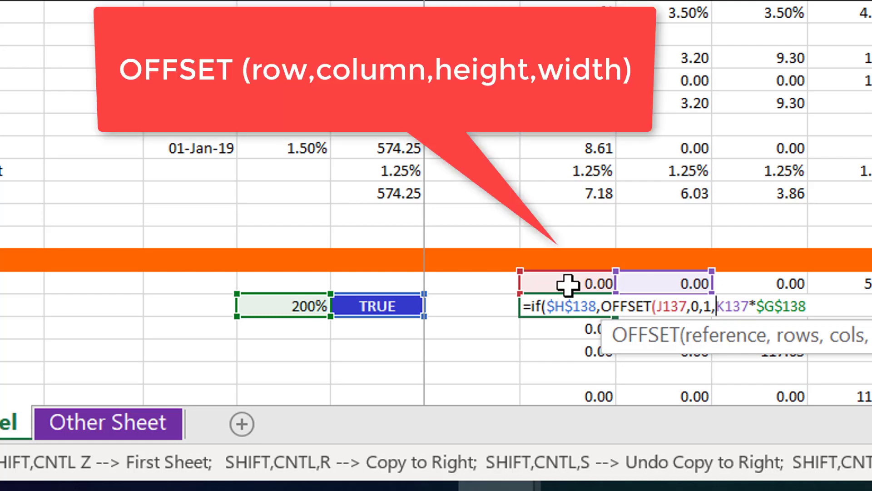
type("1,")
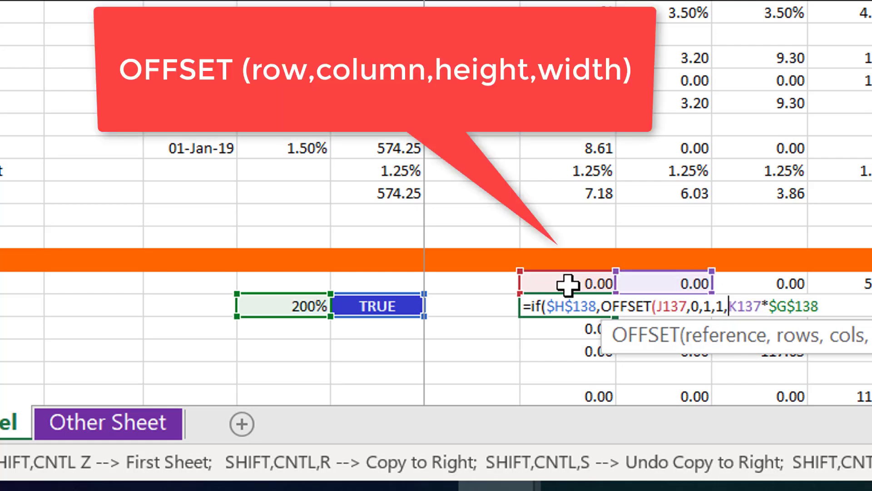
left_click(271, 304)
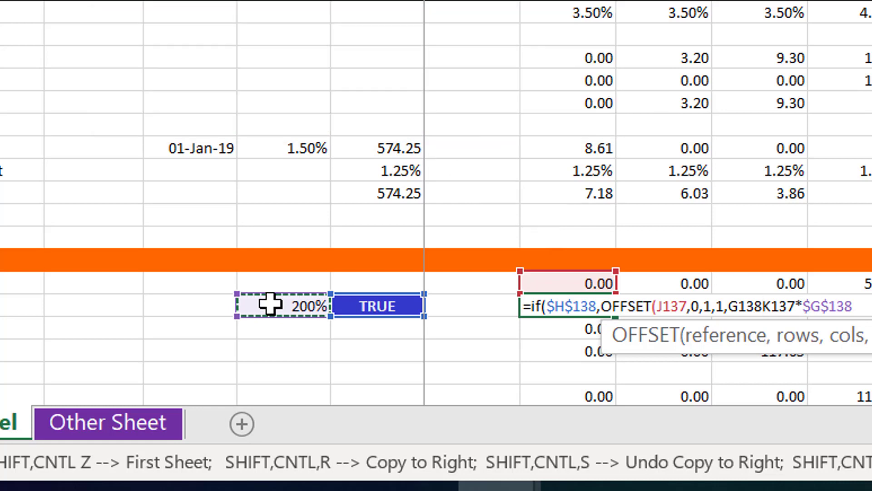
key("F4")
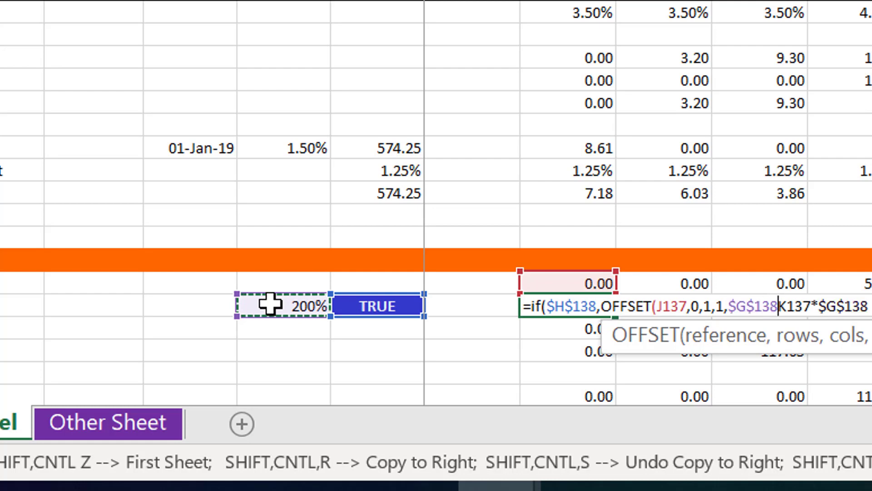
type(")")
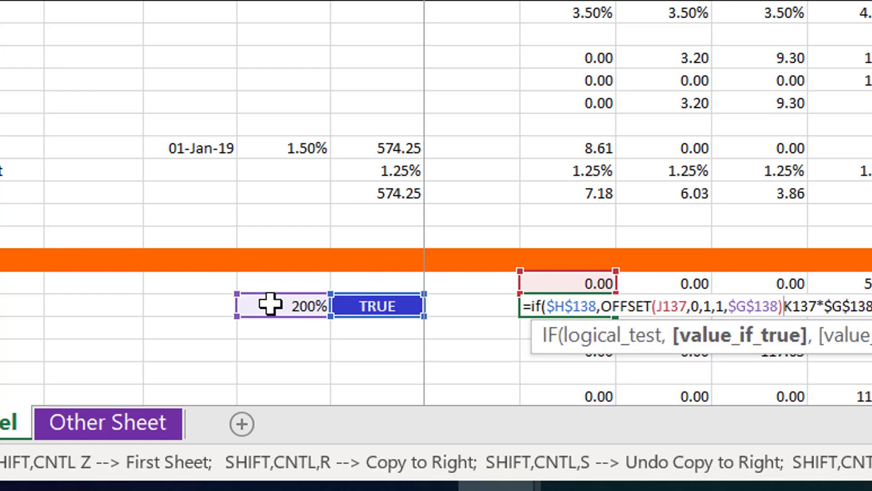
type(",")
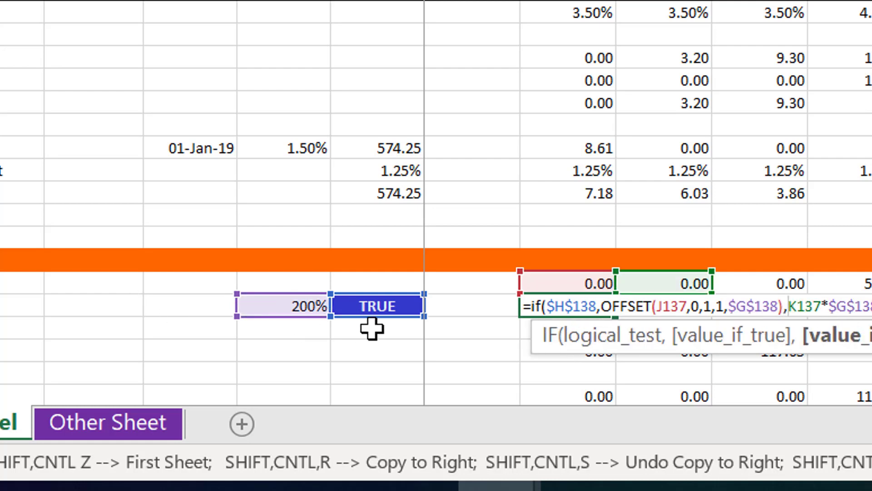
Enclose the OFFSET in J138 in a SUM and commit the formula, accepting the proposed correction
left_click(600, 305)
type("sum(")
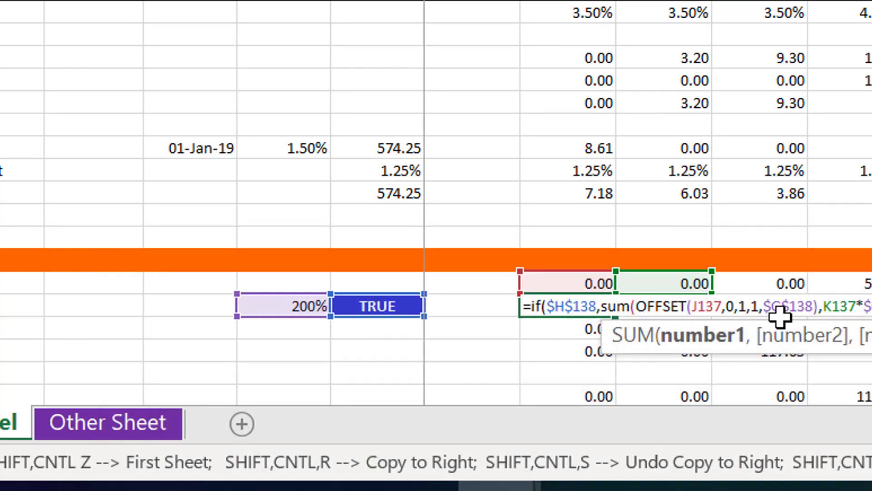
left_click(827, 315)
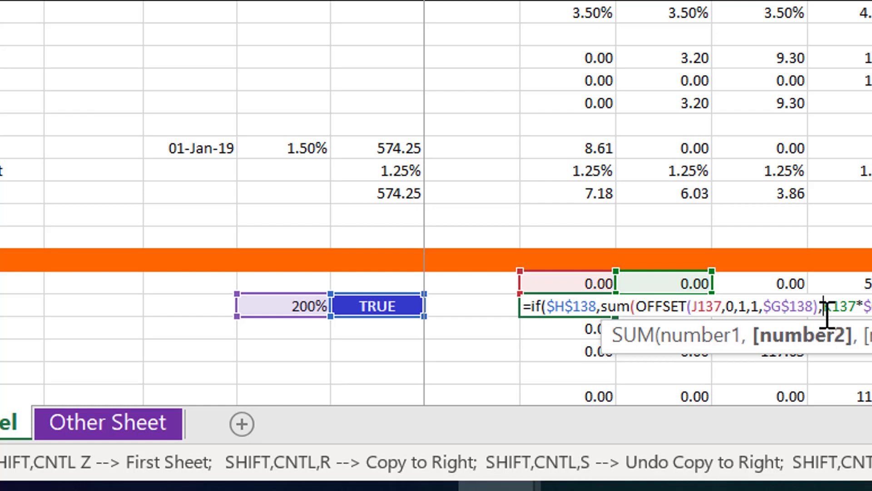
key("Left")
type(")")
key("Return")
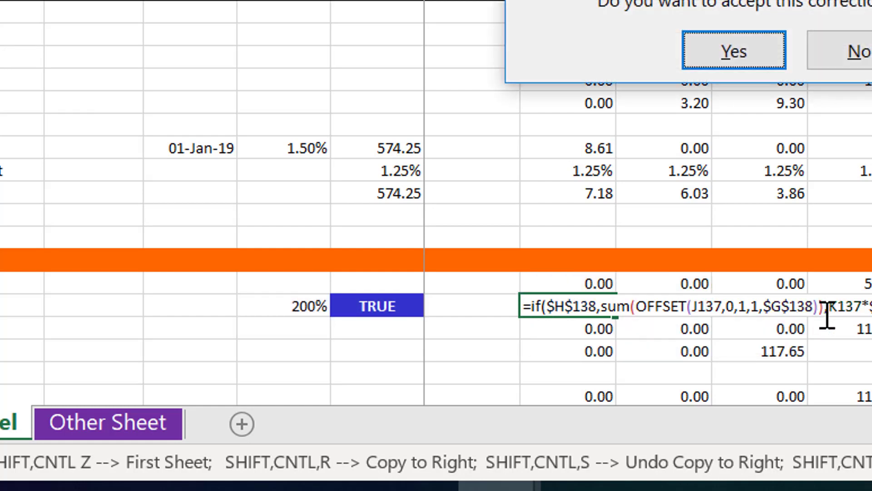
key("Return")
key("Up")
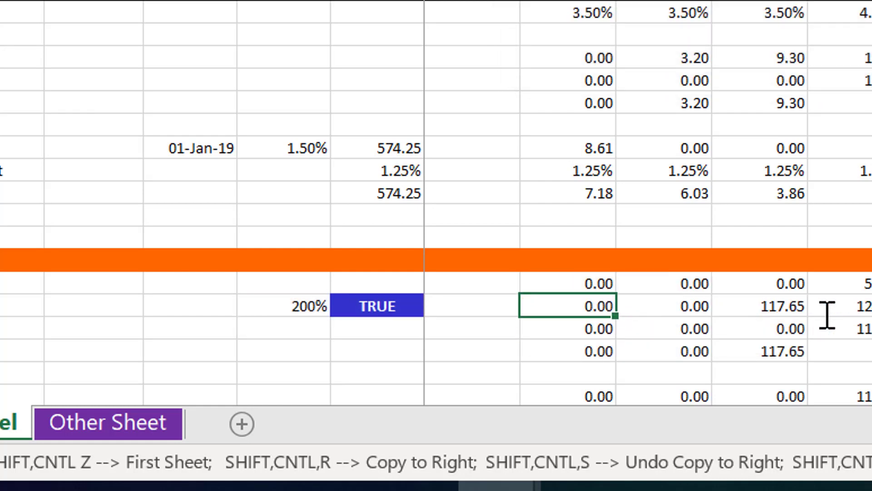
Copy the Required DSRA formula from J138 across the remaining periods of row 138
key("ctrl+shift+r")
key("Right")
key("Right")
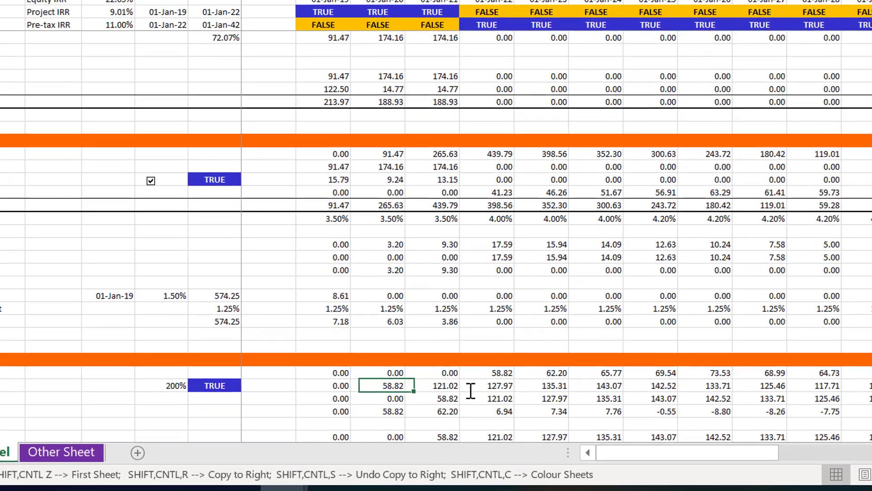
Inspect the copied Required DSRA formula in K138 for the 01-Jan-20 period
key("Left")
key("Left")
key("Right")
key("Right")
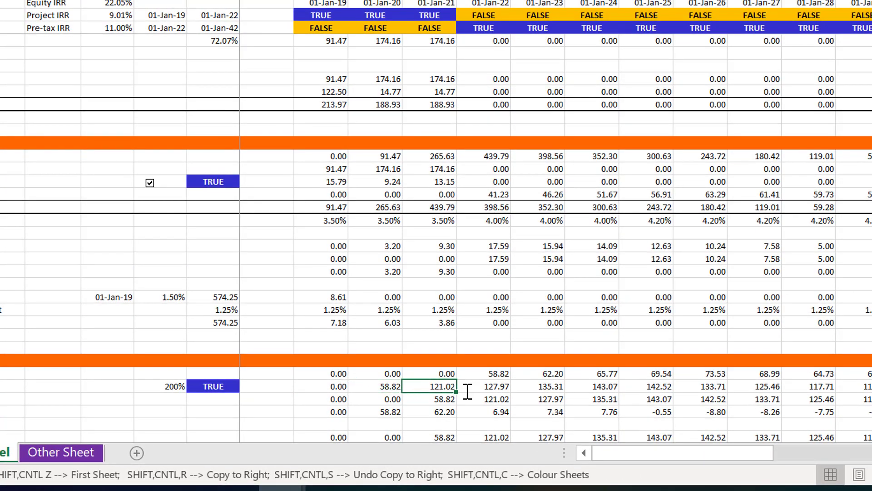
key("Left")
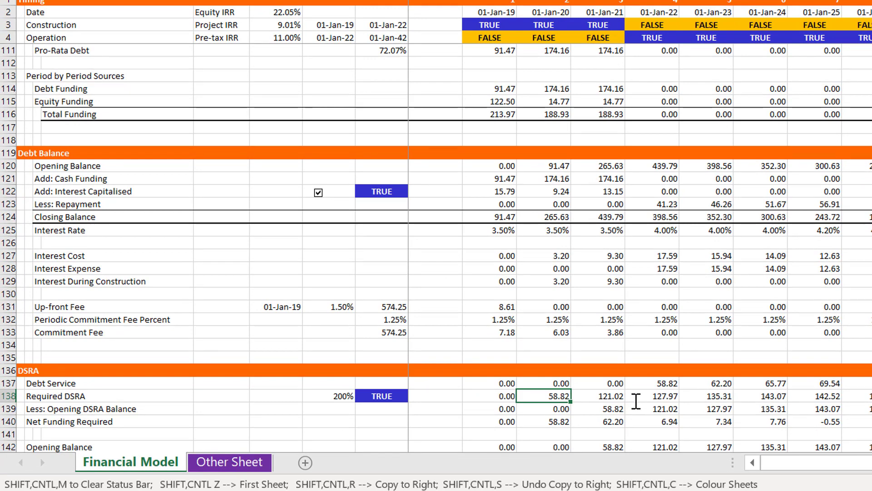
key("F2")
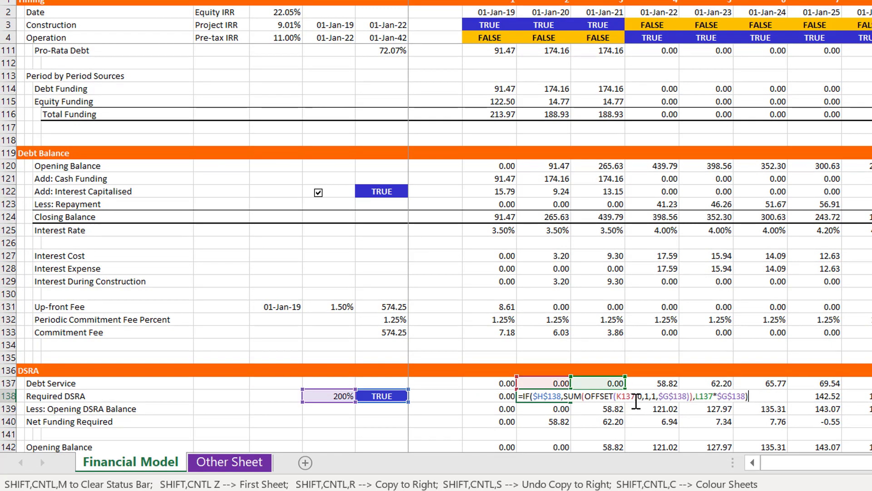
key("Escape")
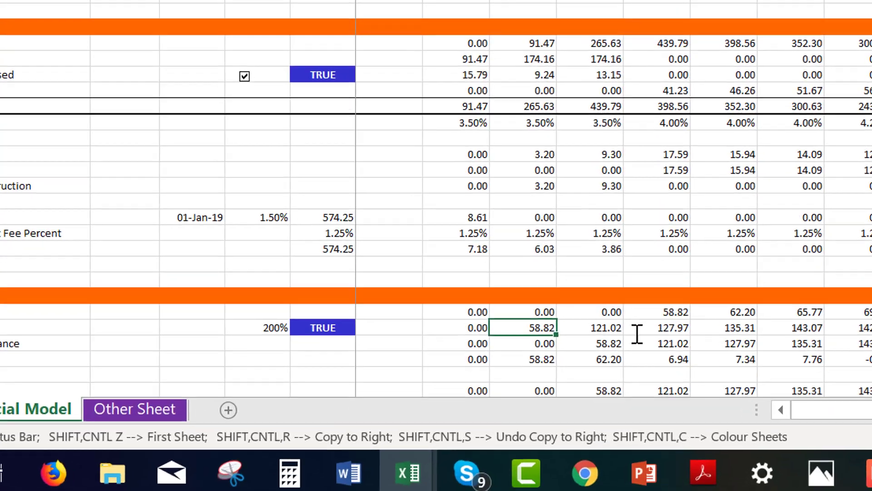
Check the Required DSRA formula in L138 against the sum of the following two debt service periods, M137:N137
key("Up")
key("Right")
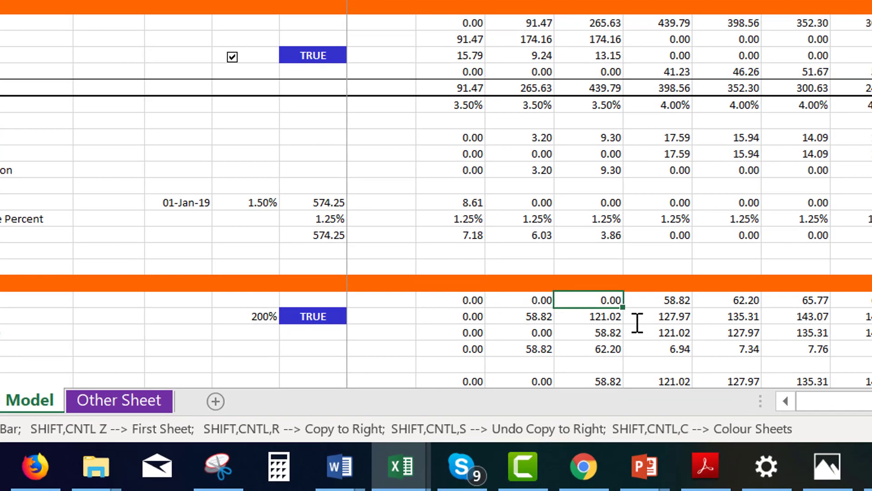
key("Down")
key("F2")
key("Escape")
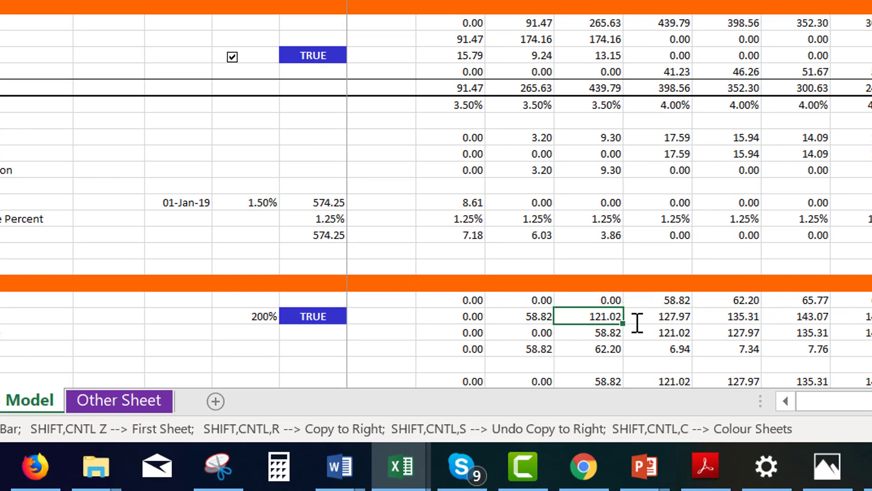
key("Up")
key("Right")
key("shift+Right")
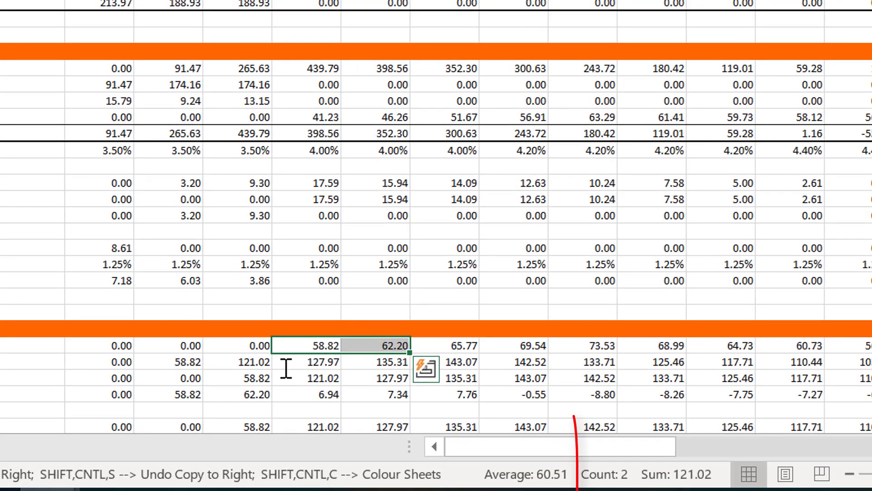
Check the Required DSRA formula in M138 against the sum of the debt service in N137:O137
key("Left")
key("Down")
key("Right")
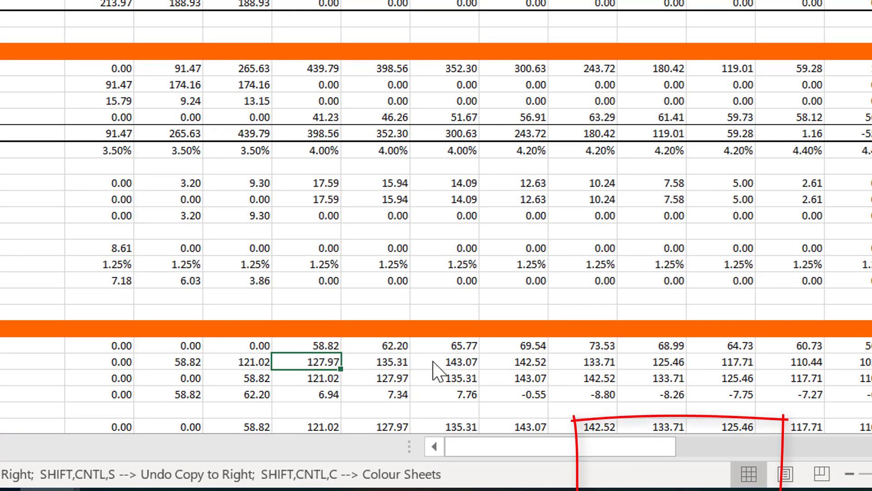
key("F2")
key("Escape")
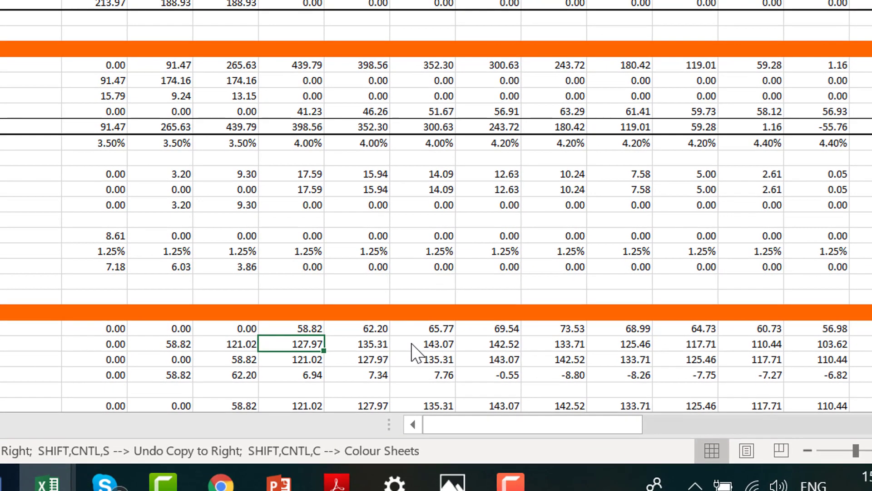
key("Up")
key("Right")
key("shift+Right")
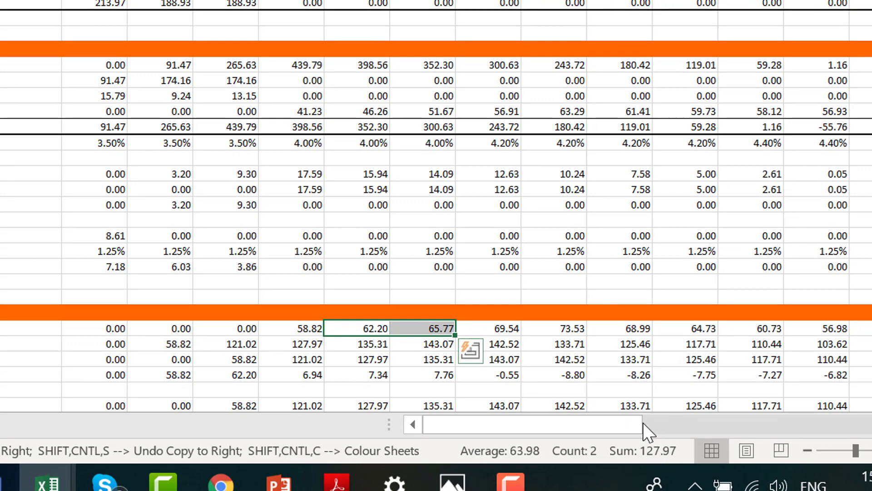
Examine the Required DSRA, opening balance and DSRA Funded During Construction amounts in the construction periods of columns K and L
key("Left")
key("Left")
key("Left")
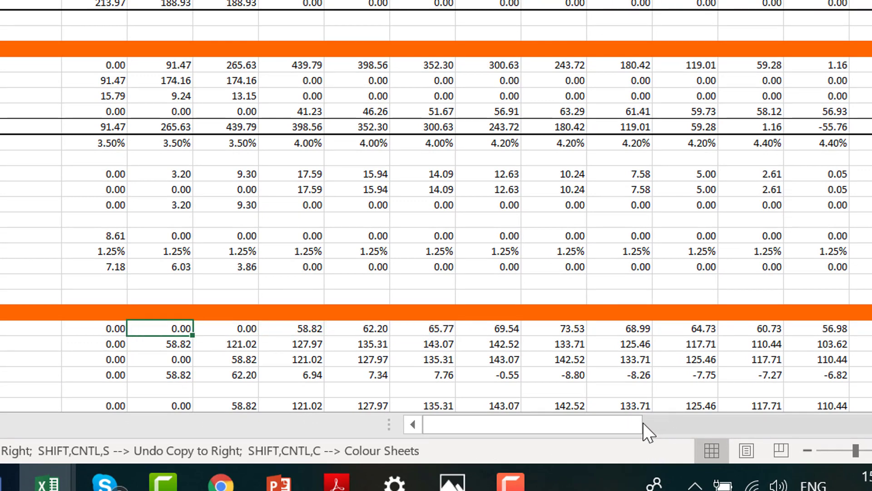
key("Down")
key("Down")
key("Down")
key("Down")
key("Down")
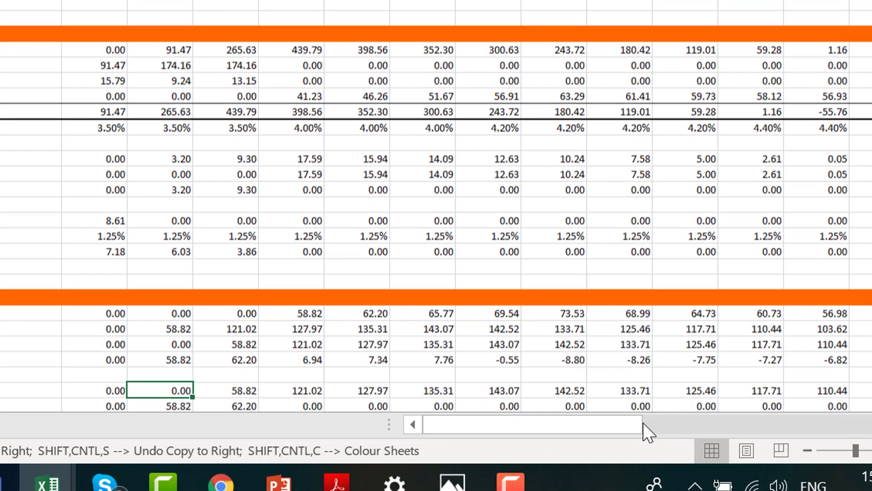
key("Down")
key("Up")
key("Up")
key("Up")
key("Up")
key("Up")
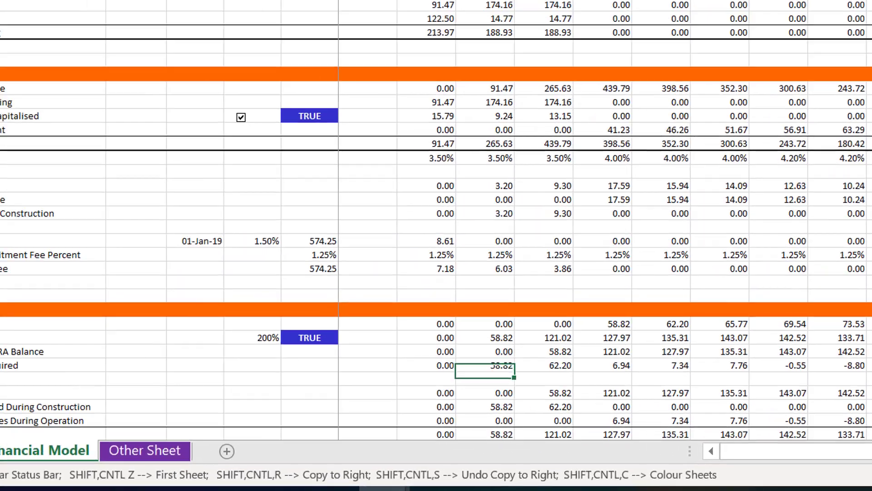
key("Right")
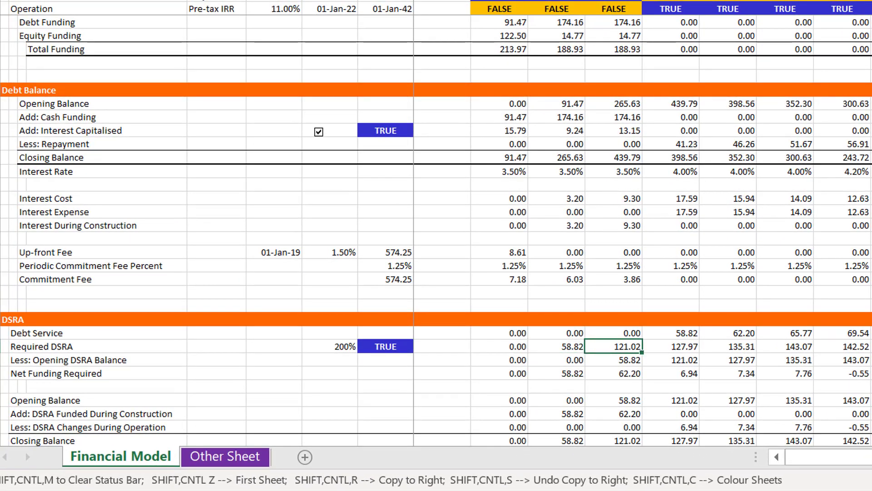
key("Left")
key("Right")
key("Down")
key("Down")
key("Down")
key("Down")
key("Down")
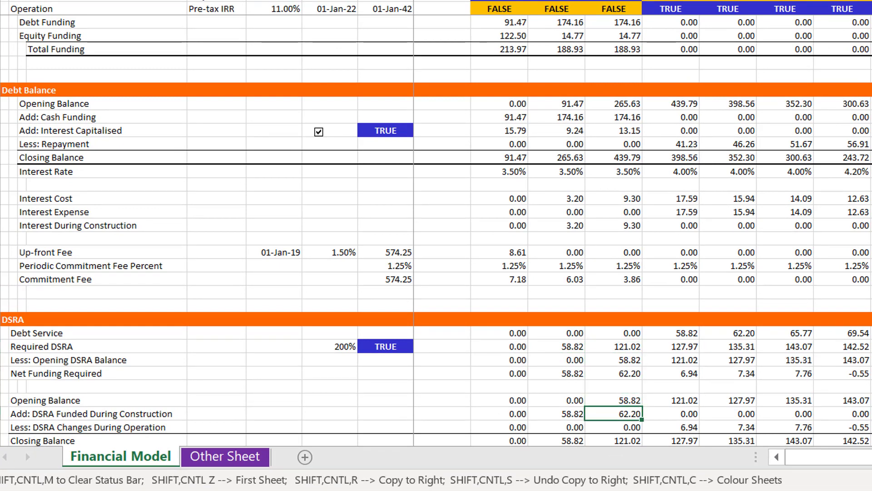
Insert two blank rows above the Opening Balance row of the DSRA account
key("Left")
key("Left")
key("Left")
key("Up")
key("Up")
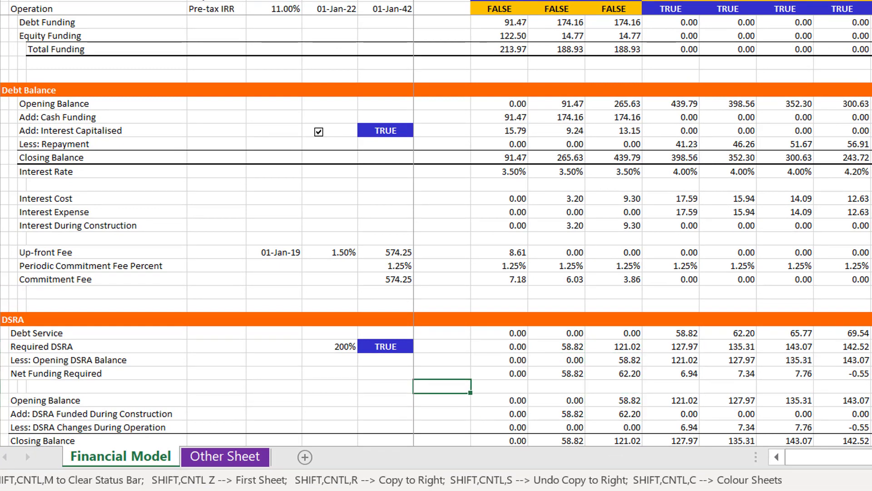
key("Left")
key("Left")
key("Left")
key("Left")
key("Down")
key("Left")
key("Left")
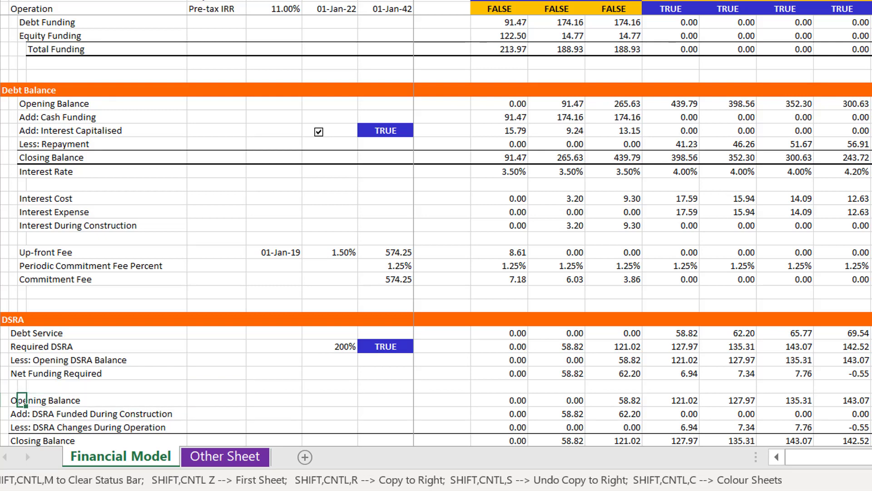
key("shift+space")
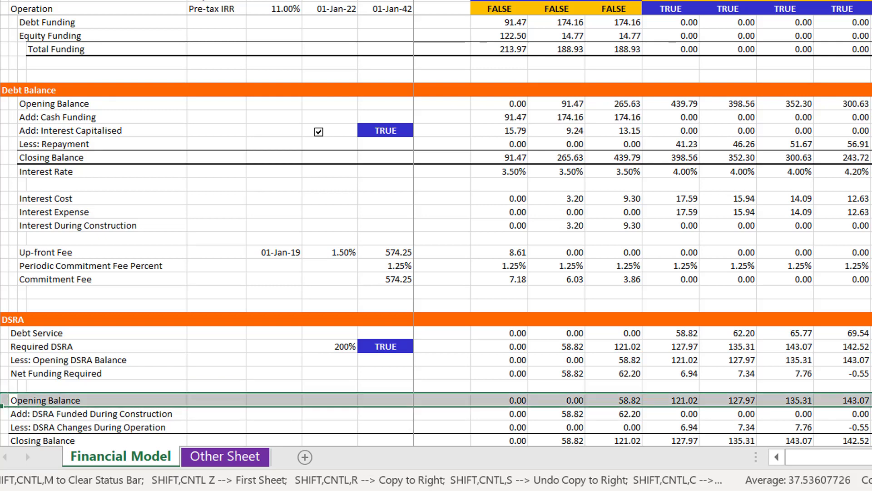
key("ctrl+shift+plus")
key("ctrl+shift+plus")
Label row 143, directly above the DSRA Opening Balance, as "Period Prior to COD"
key("Down")
key("Down")
key("Down")
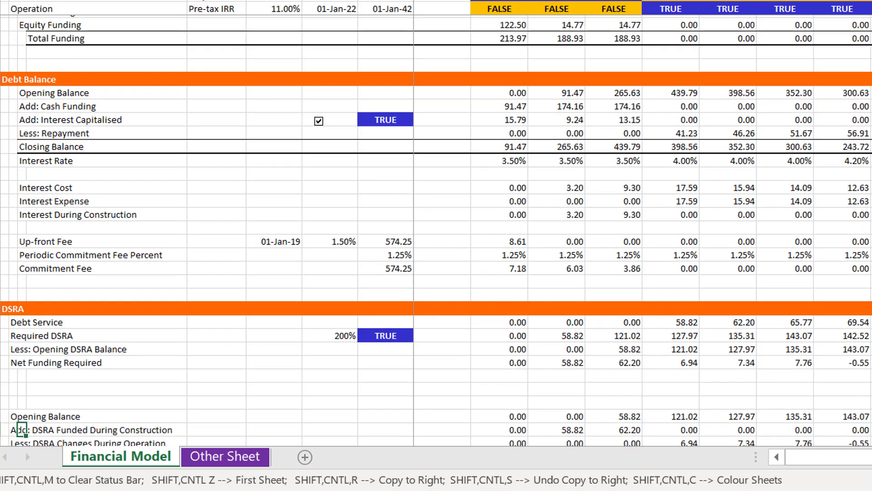
key("Up")
key("Up")
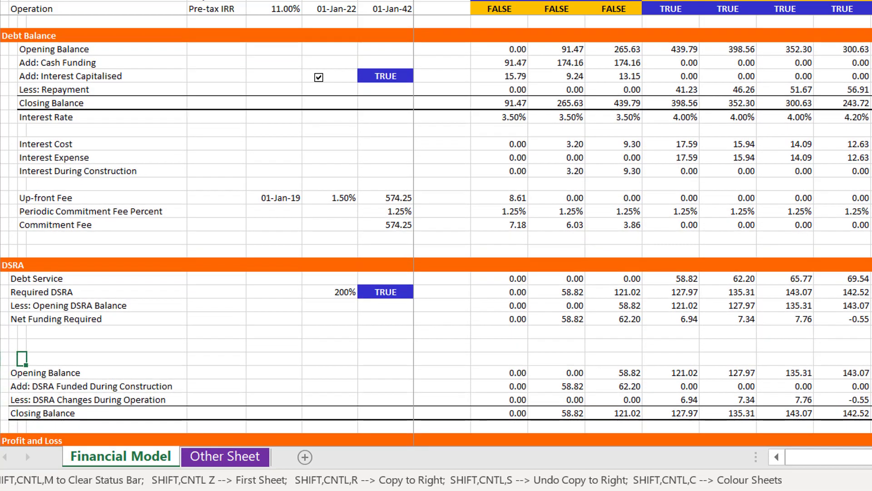
key("Up")
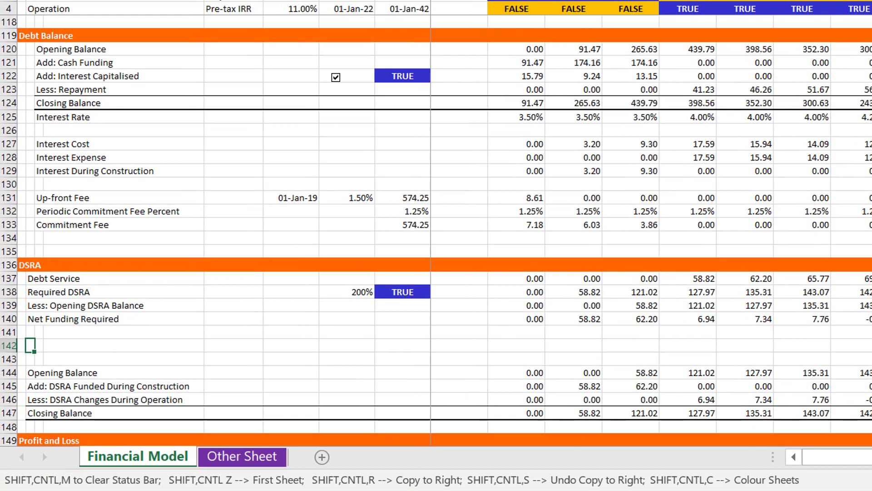
key("Down")
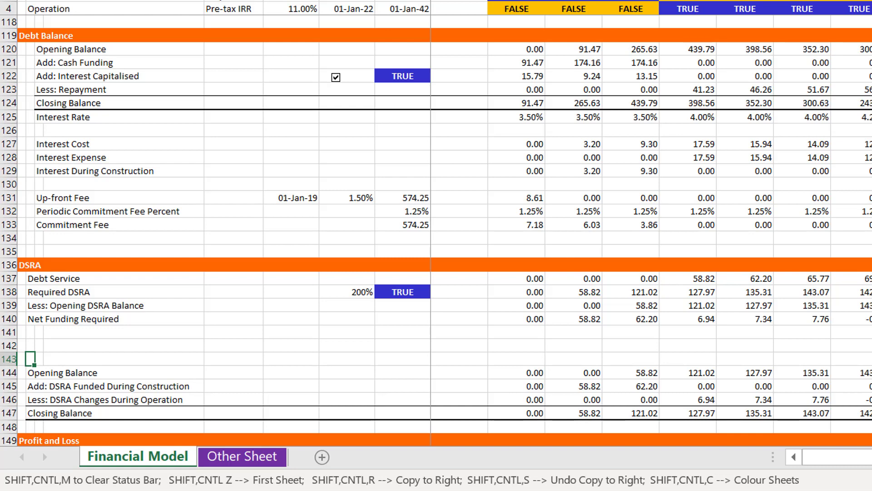
type("Period P")
type("riod")
type("to")
key("BackSpace")
key("BackSpace")
key("BackSpace")
key("BackSpace")
key("BackSpace")
type("or to COD")
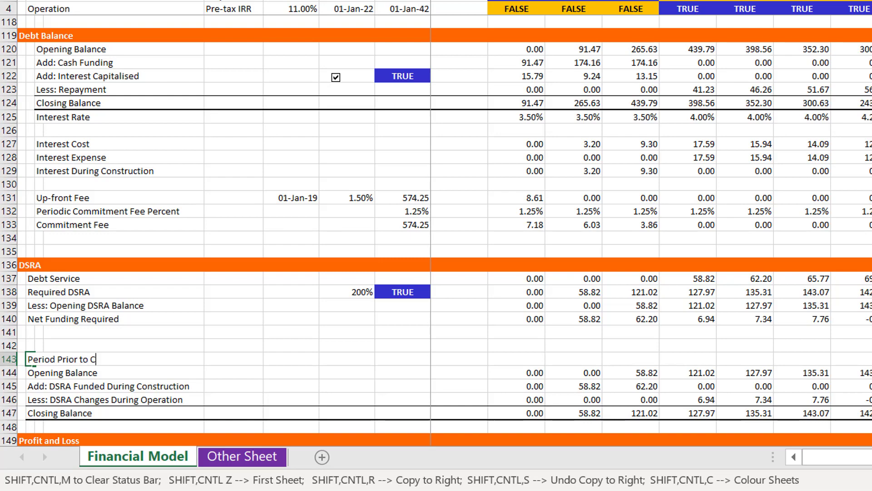
key("Return")
Calculate the Period Prior to COD date of 01-Jan-21 in H143 with an EDATE formula and format it as a date
key("Right")
key("Right")
key("Right")
key("Right")
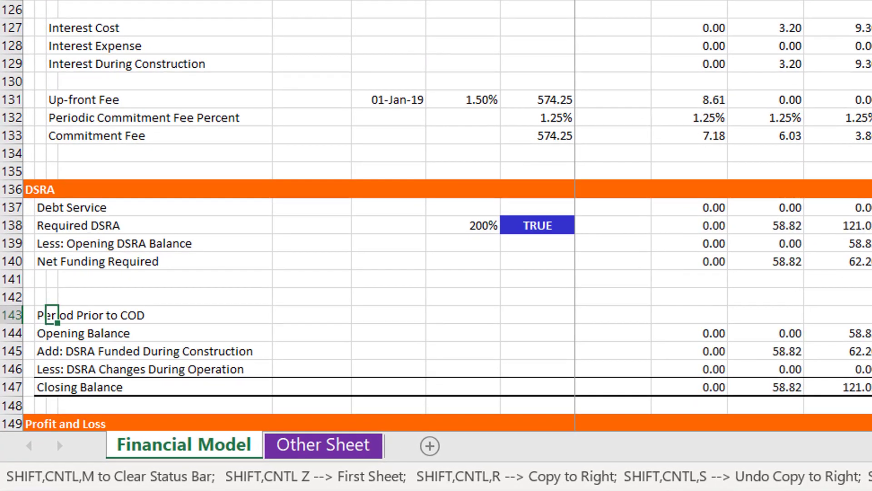
key("Right")
key("Right")
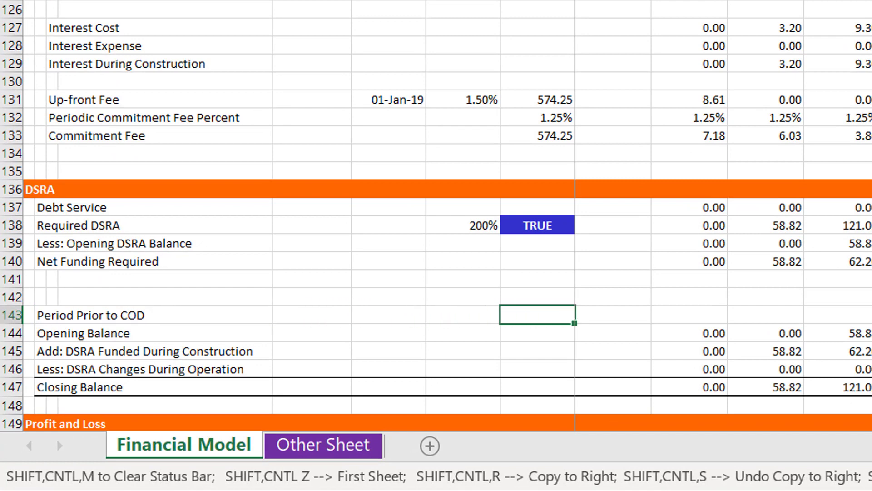
key("Left")
key("Right")
type("=ed")
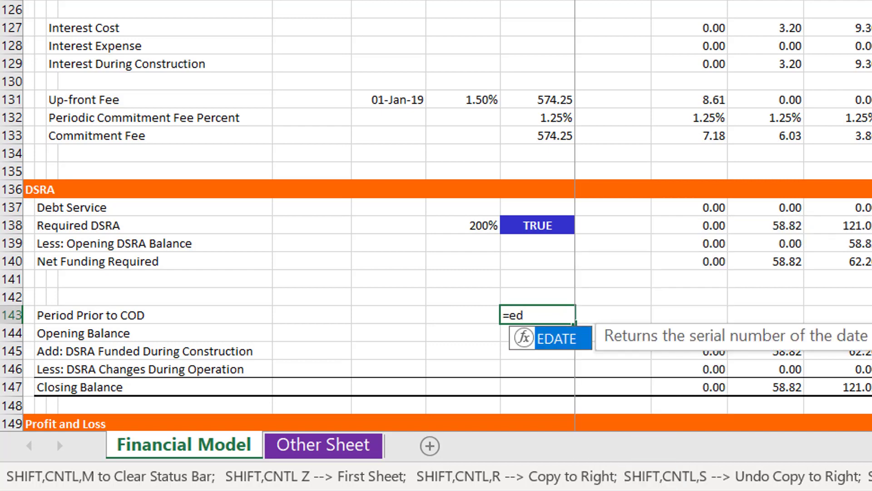
key("Tab")
key("Page_Up")
key("Page_Up")
key("Page_Up")
key("Page_Up")
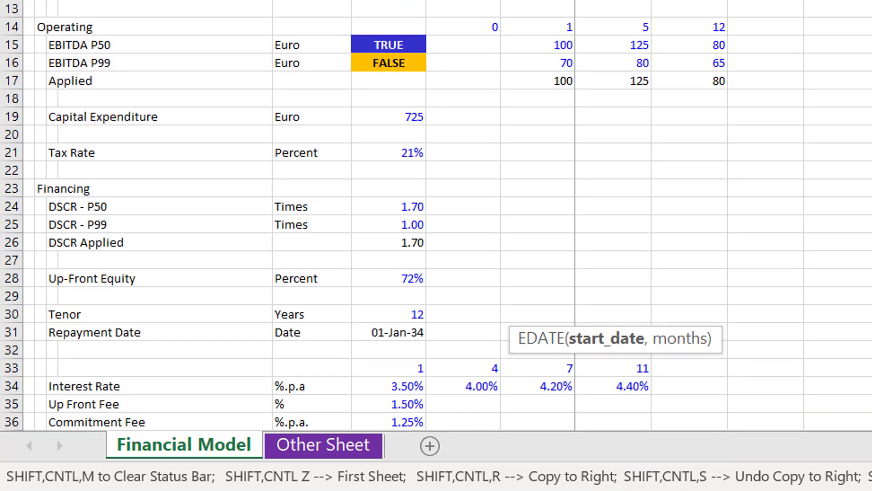
type(",")
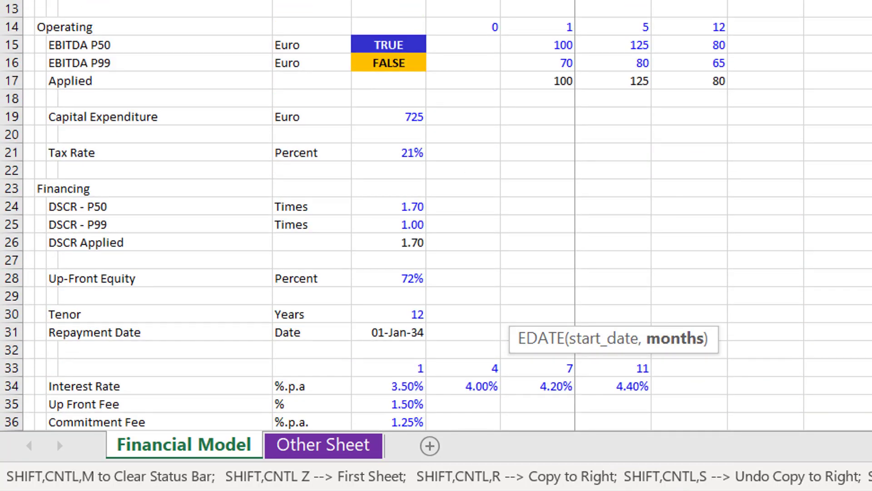
type(")")
key("Return")
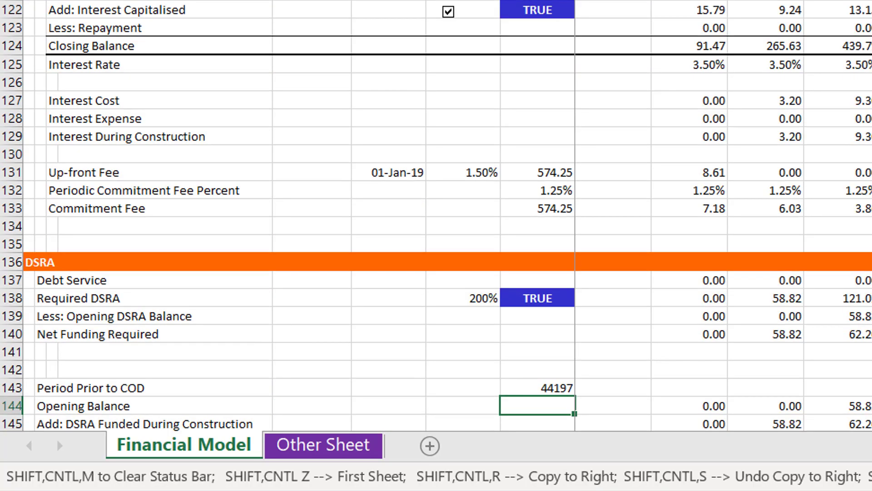
key("Up")
key("ctrl+shift+3")
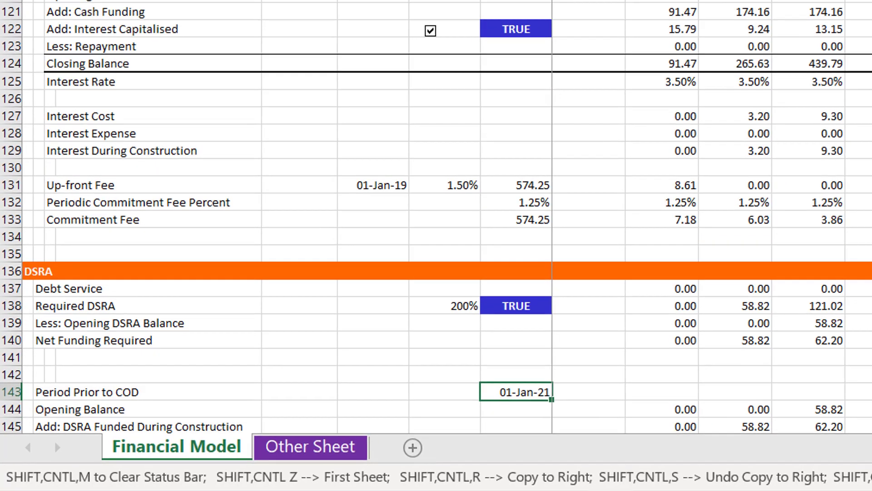
Build a TRUE/FALSE switch in J143 testing whether the period date J2 equals the locked date in H143, and copy it across row 143
key("Right")
key("Right")
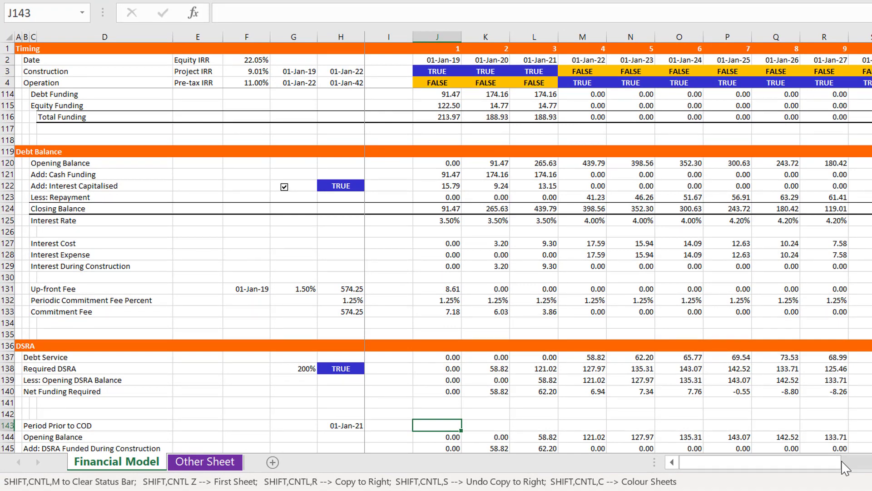
type("=")
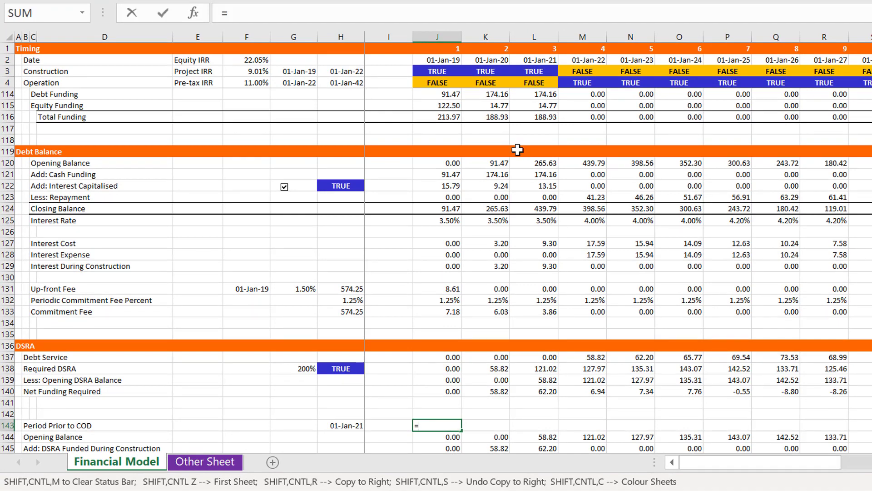
left_click(441, 58)
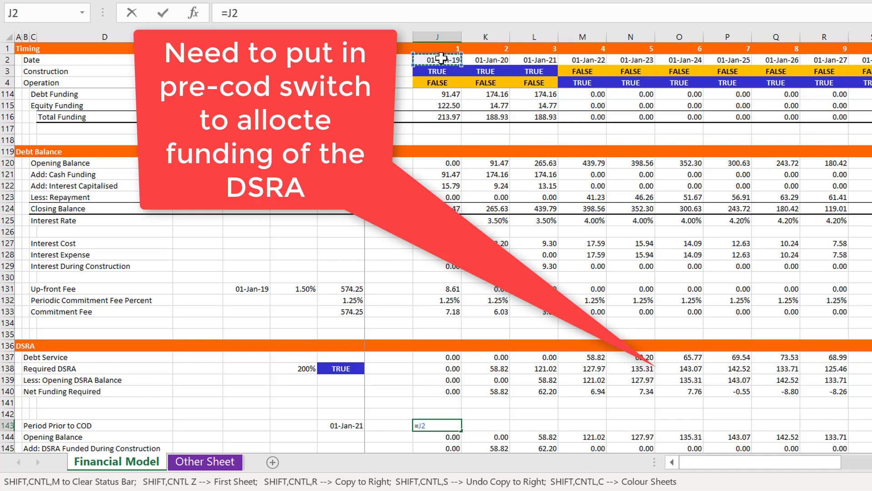
type("=")
key("Left")
key("Left")
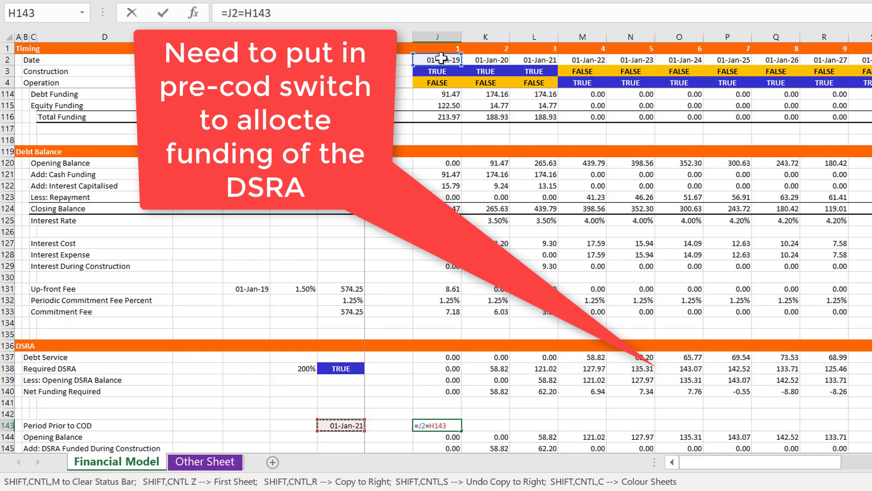
key("F4")
key("ctrl+Return")
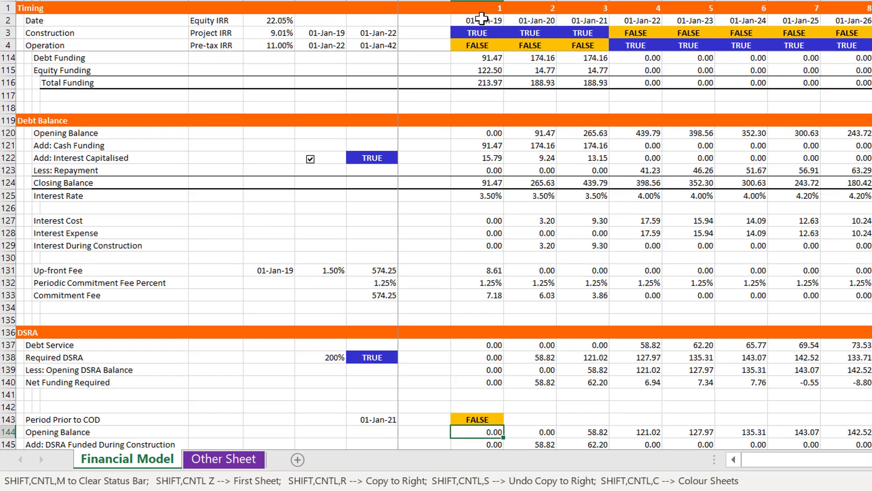
key("ctrl+shift+r")
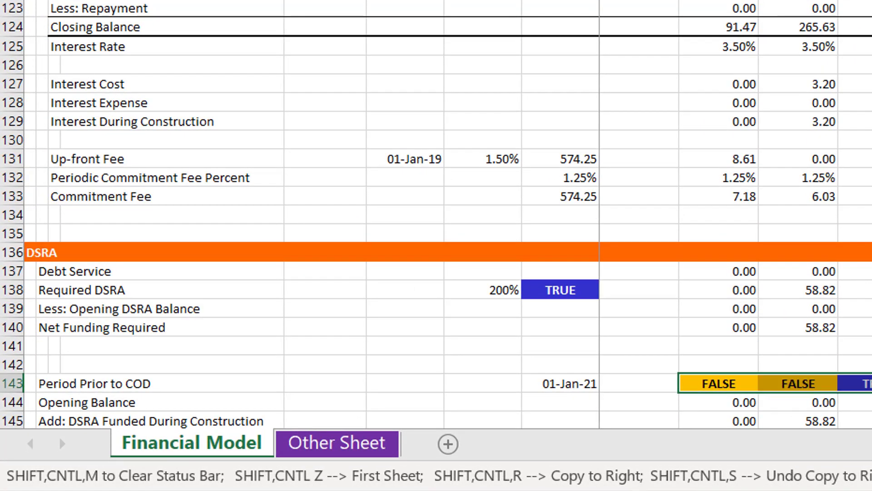
Change the DSRA Funded During Construction formula in J145 to =J140*J143 and copy it across the row
key("Down")
key("Down")
key("Down")
key("Down")
key("Down")
key("Up")
key("Up")
key("Up")
key("Up")
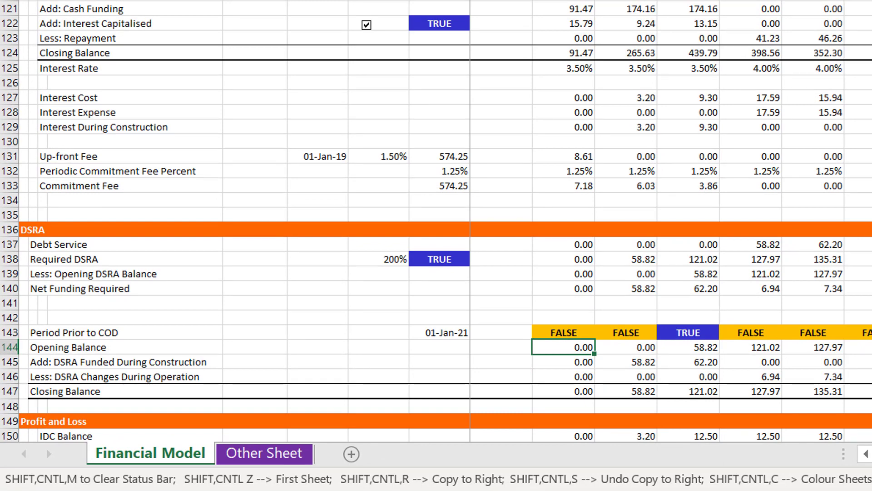
key("Down")
type("=J140*J3")
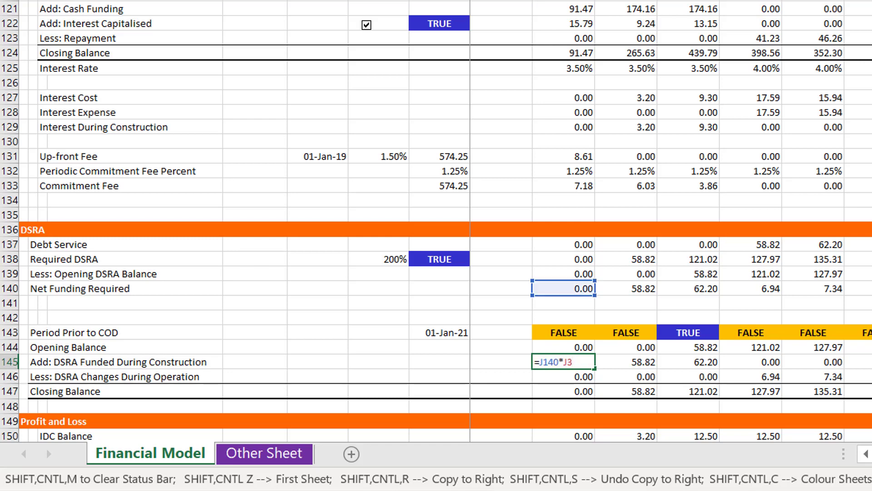
key("BackSpace")
key("BackSpace")
left_click(552, 332)
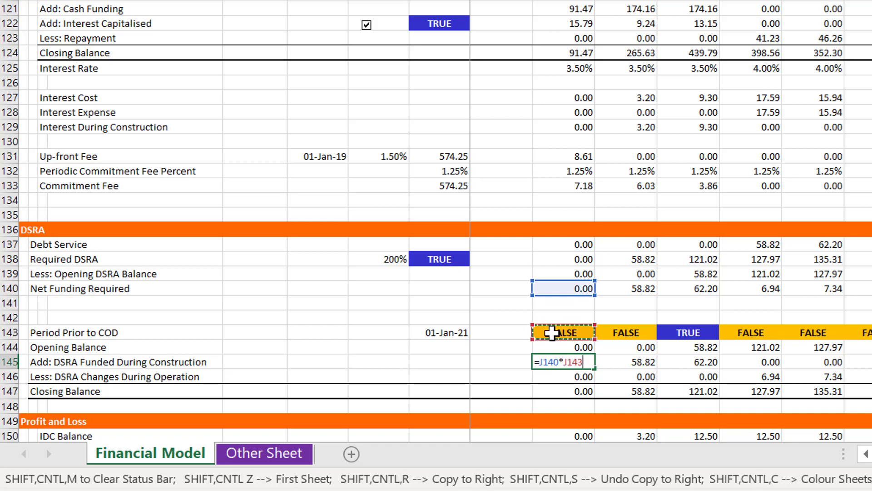
key("ctrl+Return")
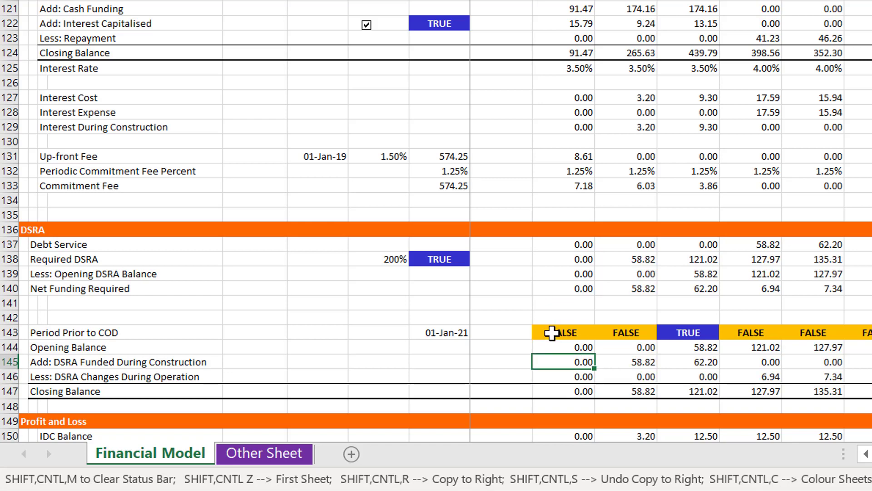
key("ctrl+shift+r")
Check the DSRA Funded During Construction line against the Period Prior to COD switch in columns K and L
key("Right")
key("Right")
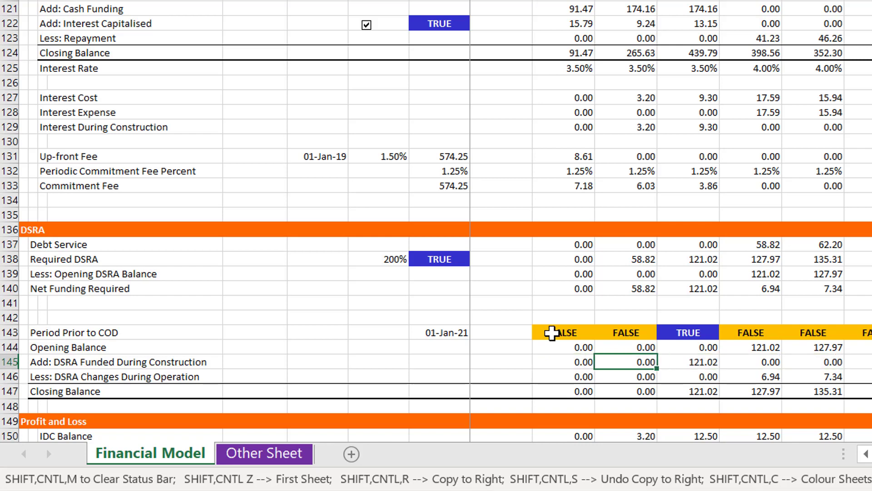
key("Up")
key("Up")
key("Down")
key("Down")
key("Down")
key("Down")
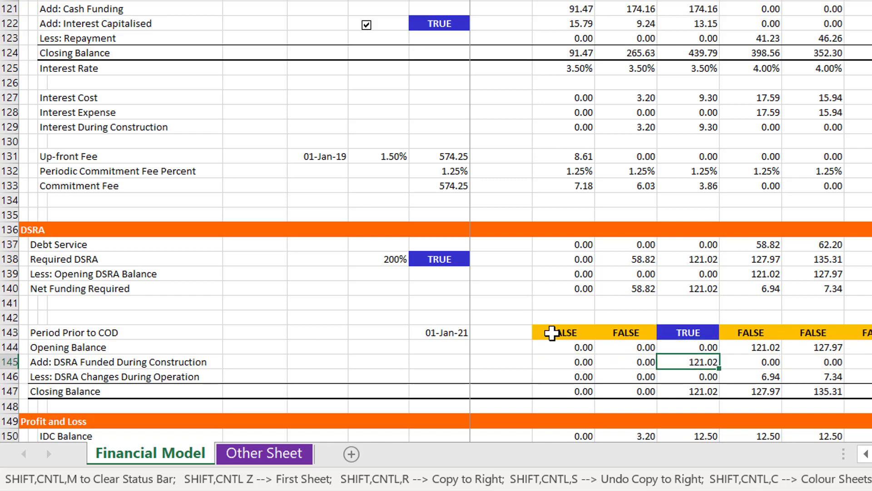
key("Up")
key("Up")
Review the DSRA Changes During Operation line in row 146 across the operating periods
key("Down")
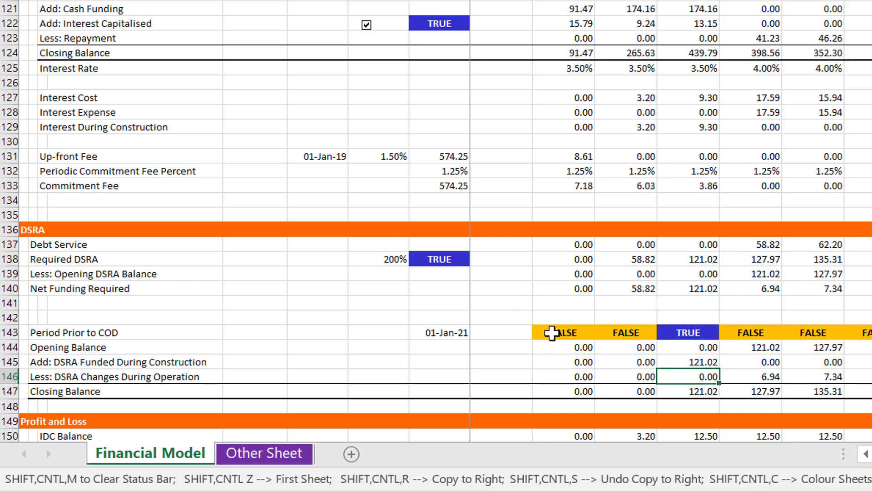
key("Right")
key("Right")
key("Right")
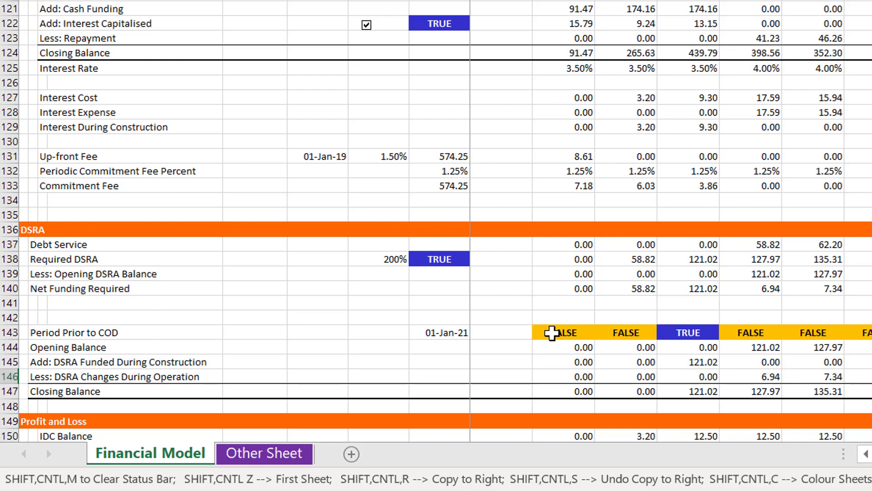
key("Right")
key("Right")
key("Right")
key("Right")
key("Right")
key("Right")
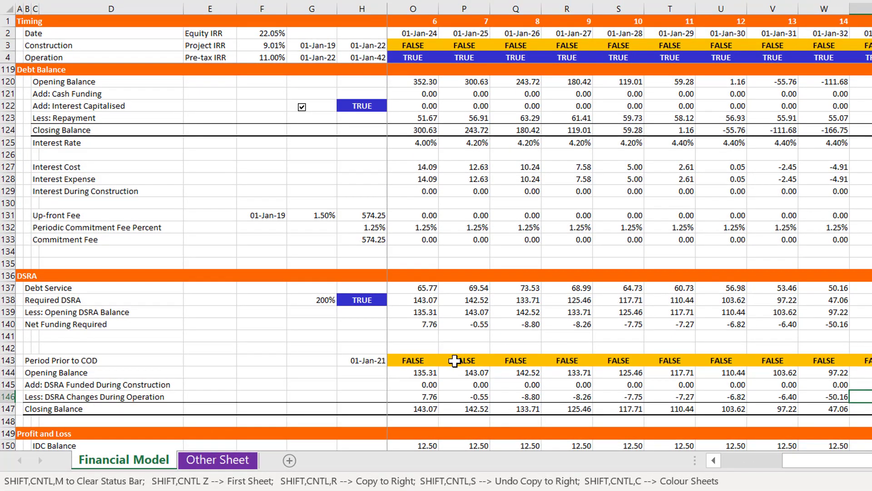
Examine the DSRA Changes During Operation values in row 146 around the 2030 to 2033 periods
key("Left")
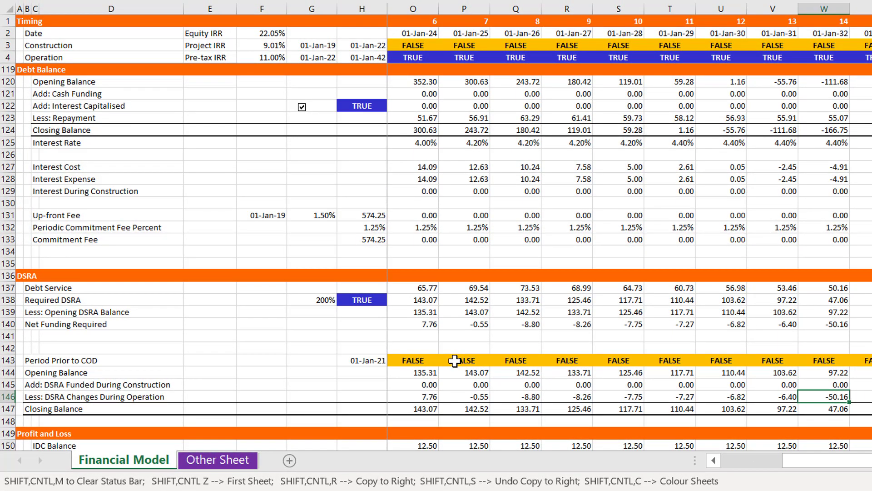
key("Right")
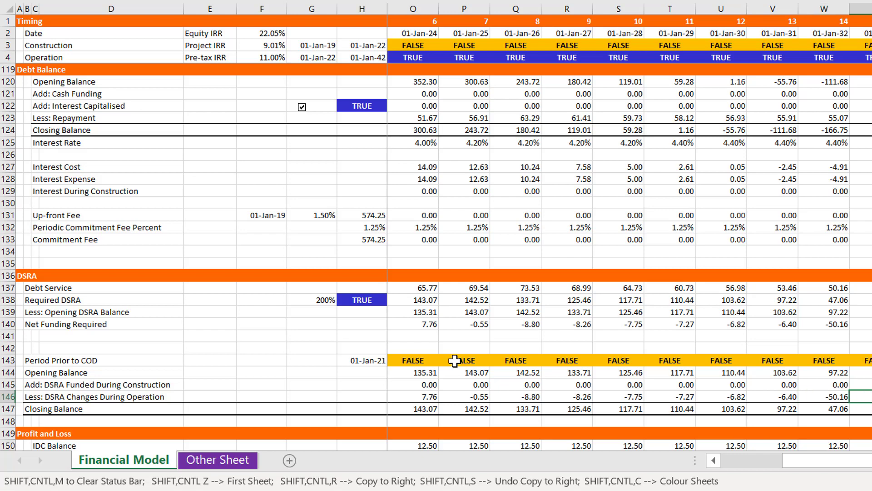
key("Left")
key("Left")
key("Right")
key("Right")
key("Left")
key("Left")
key("Left")
key("Left")
key("Left")
key("Left")
key("Left")
key("Left")
key("Left")
key("Left")
key("Left")
key("Left")
key("Left")
key("Left")
key("Left")
key("Left")
key("Left")
key("Left")
key("Left")
key("Left")
key("Left")
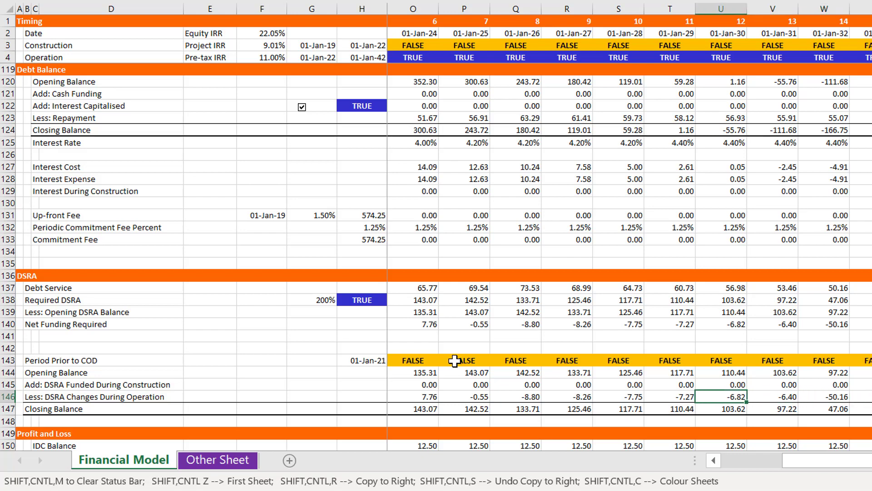
Format the Required DSRA multiple in G138 as a number with two decimals instead of a percentage
key("Up")
key("Up")
key("Up")
key("Up")
key("Up")
key("Up")
key("Up")
key("Up")
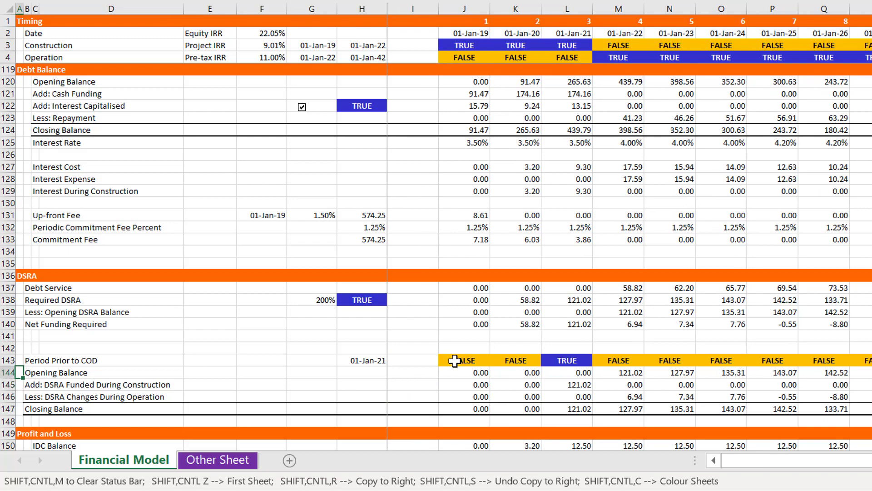
key("Right")
key("Right")
key("Right")
key("Right")
key("Right")
key("Right")
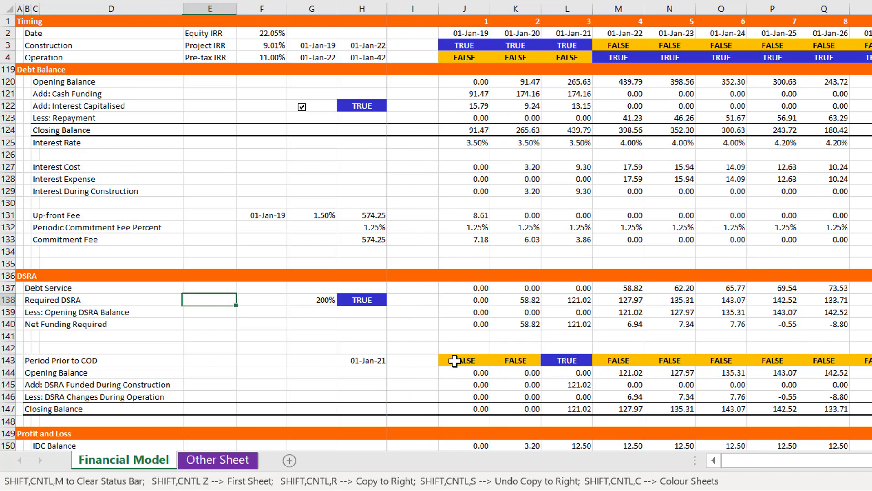
key("ctrl+shift+1")
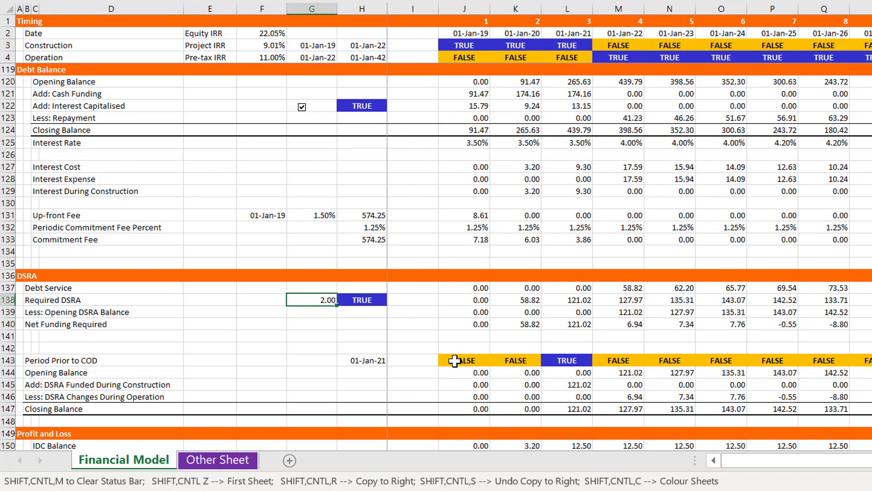
Set the DSRA Percent input in F40 to 1
key("Page_Up")
key("Page_Up")
key("Page_Up")
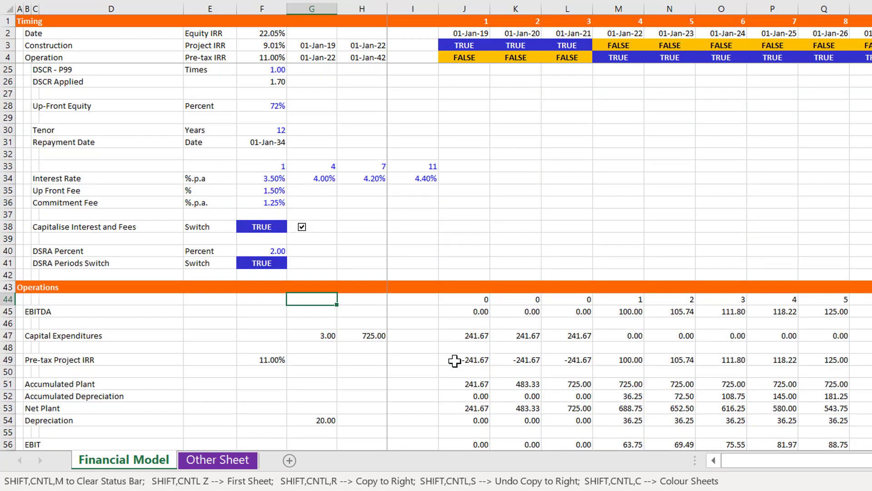
key("Up")
key("Up")
key("Up")
key("Up")
key("Left")
type("1")
key("ctrl+Return")
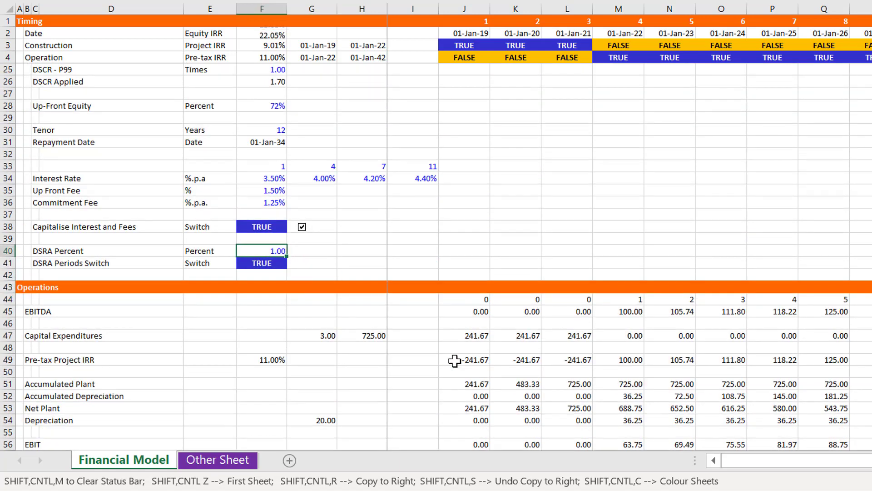
Check the Required DSRA and DSRA Funded During Construction lines under the one-period setting, against the Period Prior to COD switch
key("Page_Down")
key("Page_Down")
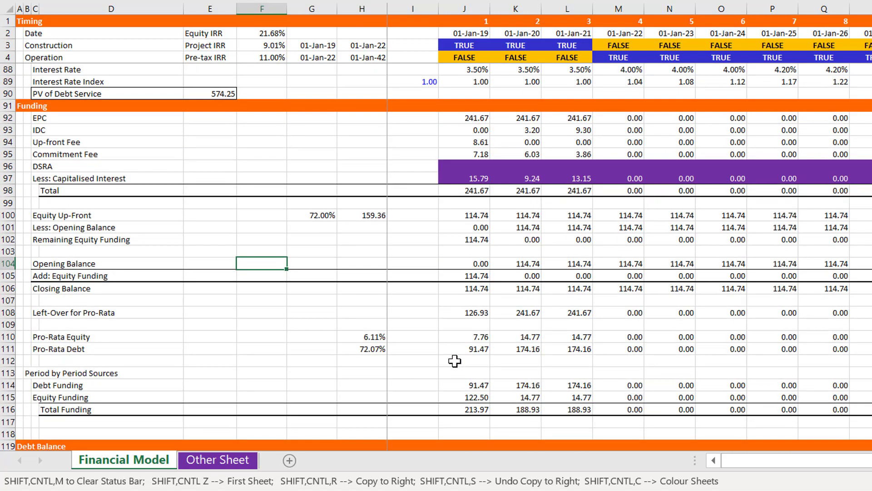
key("Page_Down")
key("Down")
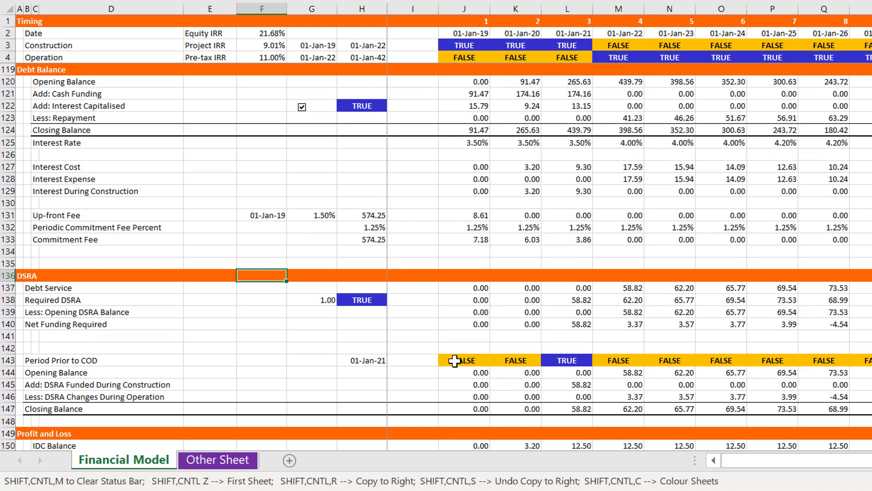
key("Down")
key("Down")
key("Down")
key("Down")
key("Down")
key("Down")
key("Down")
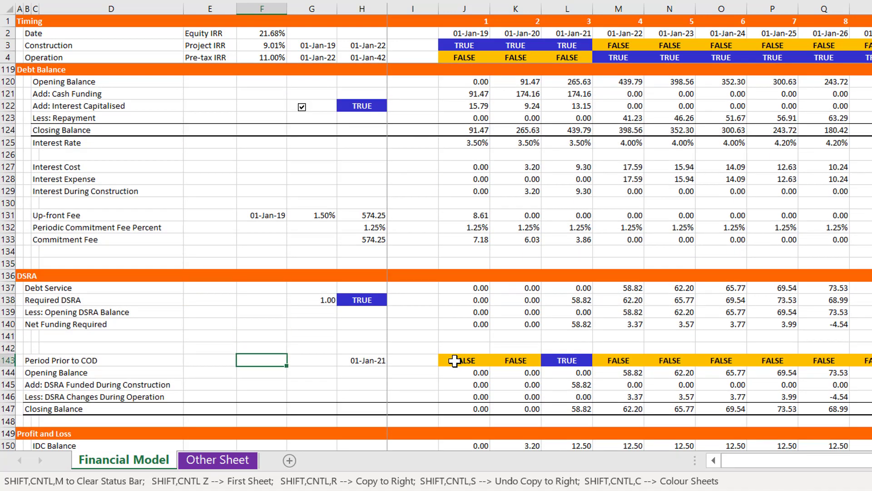
key("Right")
key("Right")
key("Right")
key("Right")
key("Right")
key("Right")
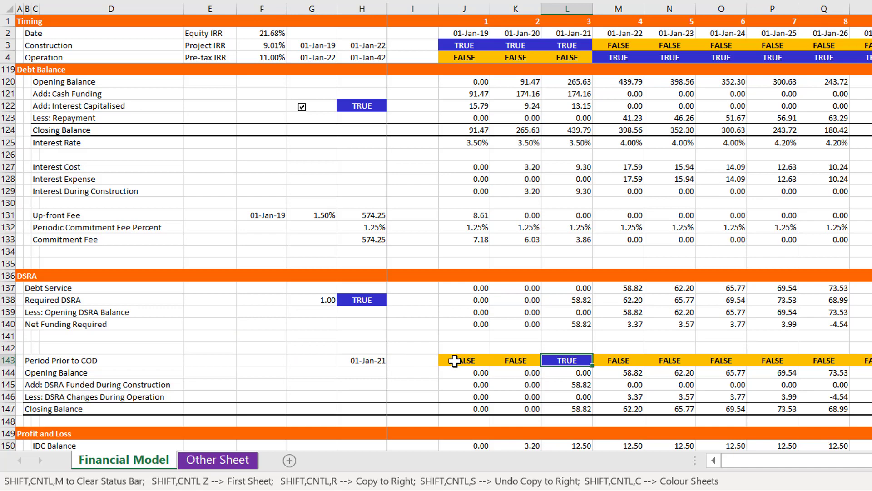
Rename the DSRA Percent label in C40 as "DSRA Percent or Periods"
key("Page_Up")
key("Page_Up")
key("Page_Up")
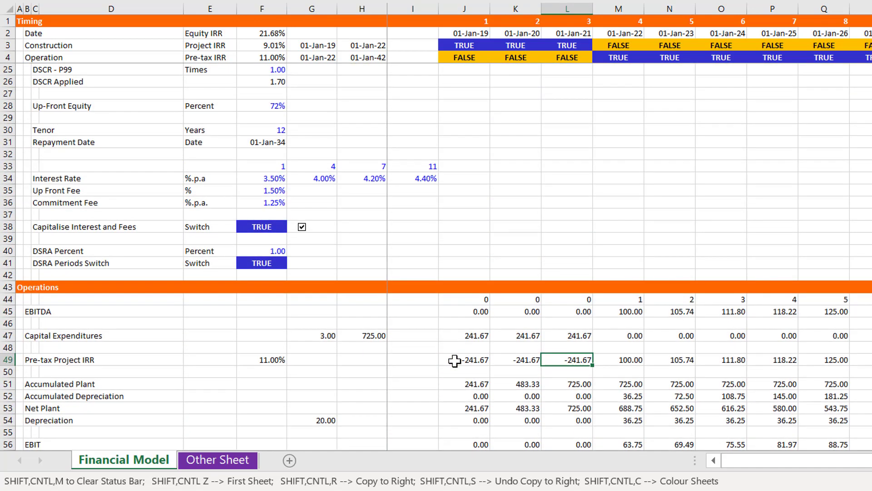
key("Left")
key("Left")
key("Left")
key("Left")
key("Up")
key("Up")
key("Up")
key("Up")
key("Up")
key("Up")
key("Up")
key("Up")
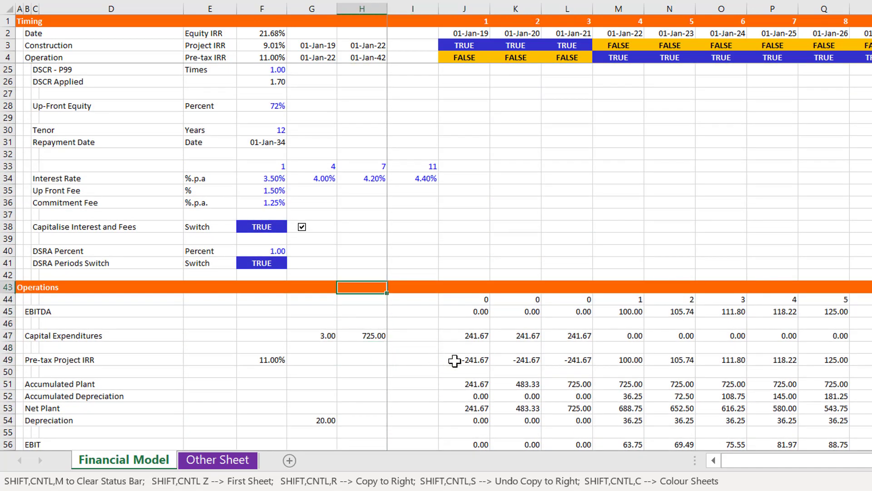
key("Left")
key("Left")
key("Left")
key("Left")
key("Left")
key("Up")
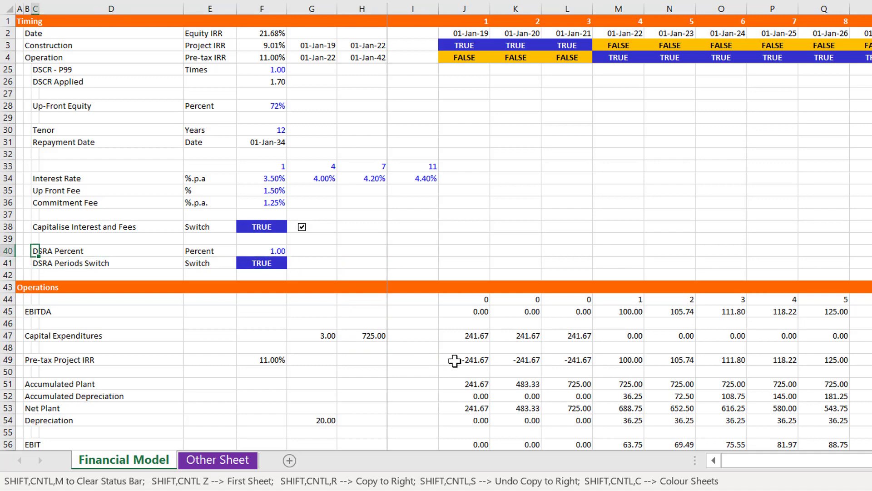
key("F2")
type("or Periods")
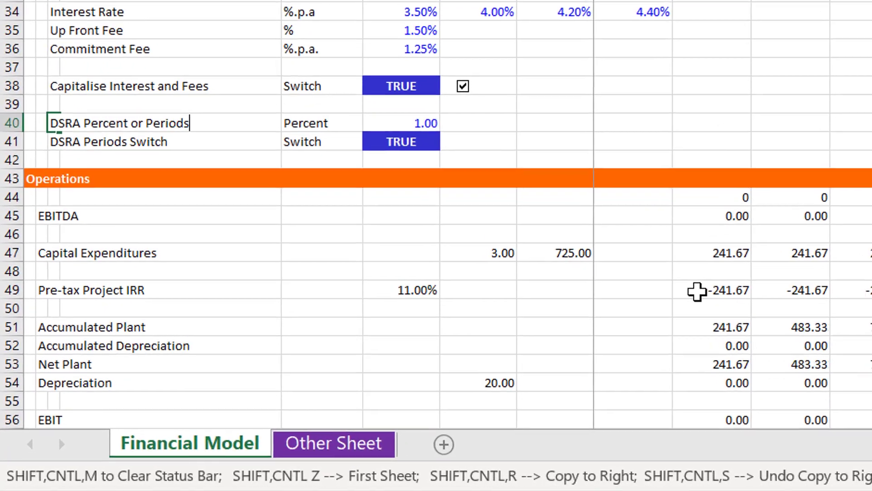
key("ctrl+Return")
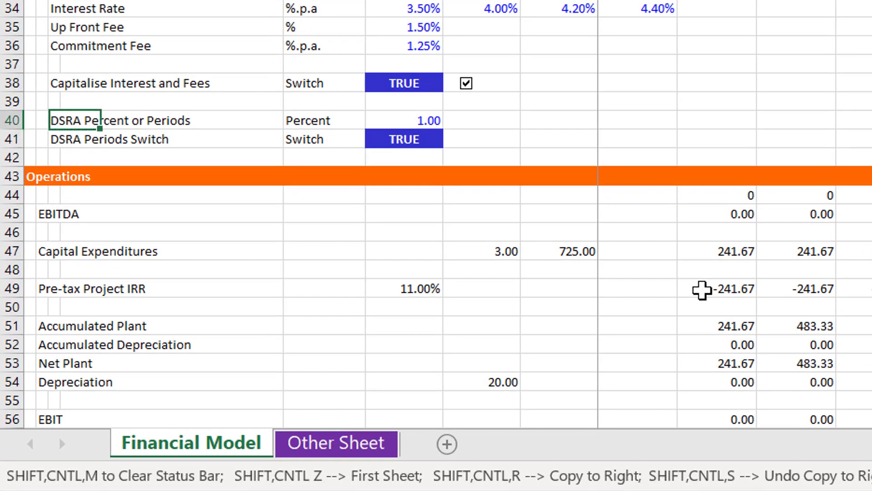
Set the DSRA Percent or Periods input in F40 to 3
key("Right")
key("Right")
type("3")
key("Return")
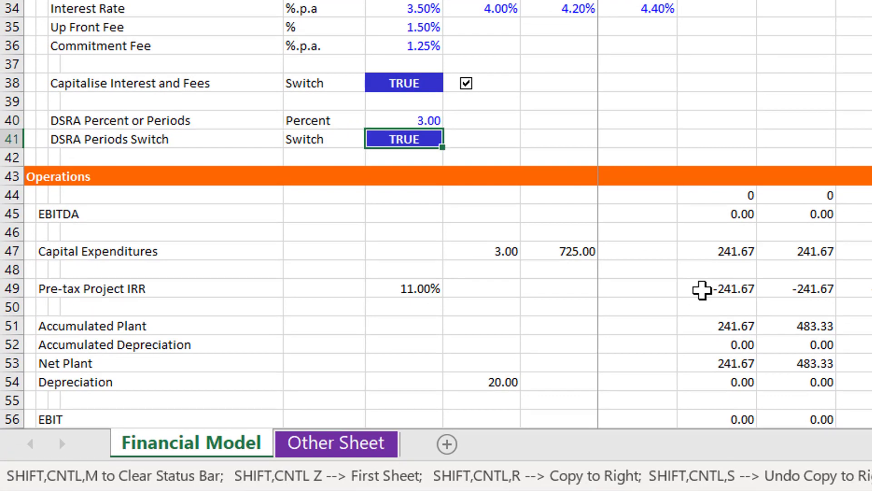
Examine the Required DSRA line in row 138 with the three-period setting
key("Page_Down")
key("Page_Down")
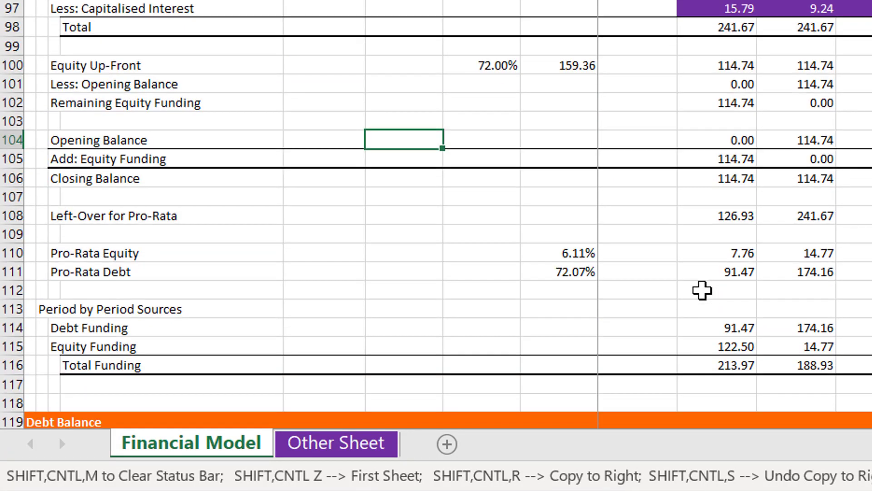
key("Page_Down")
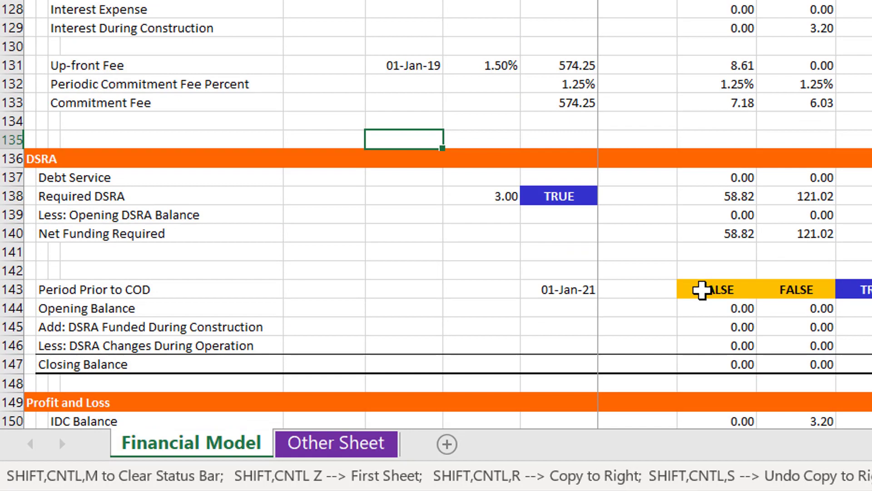
key("Down")
key("Down")
key("Right")
key("Right")
key("Right")
key("Right")
key("Down")
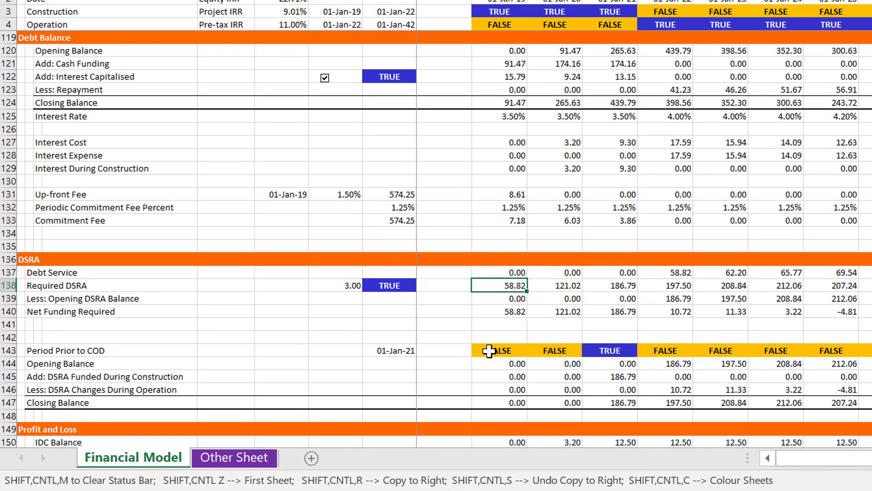
Trace the 01-Jan-21 DSRA funding from the Period Prior to COD switch down to the Closing Balance in L147
key("Right")
key("Right")
key("Right")
key("Down")
key("Down")
key("Down")
key("Down")
key("Down")
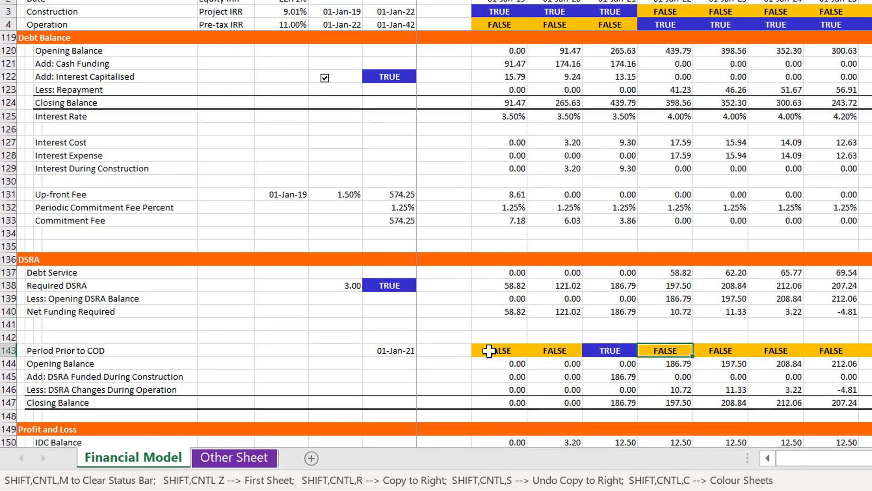
key("Left")
key("Down")
key("Down")
key("Down")
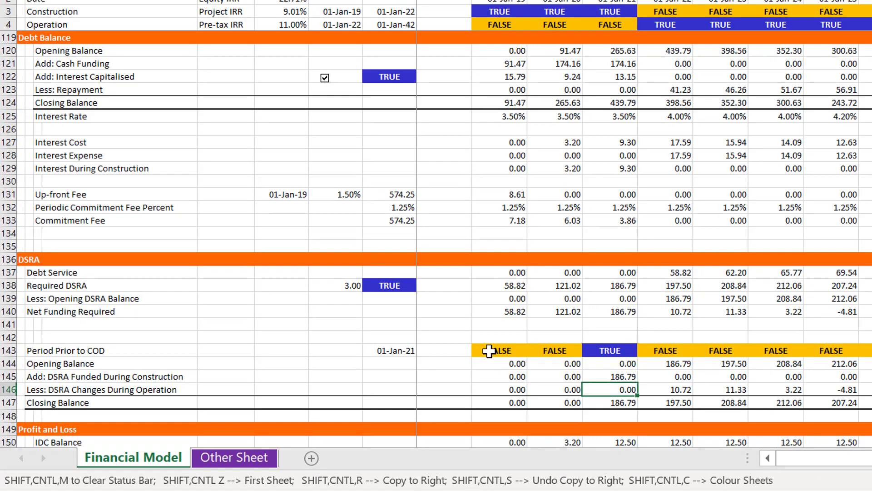
key("Down")
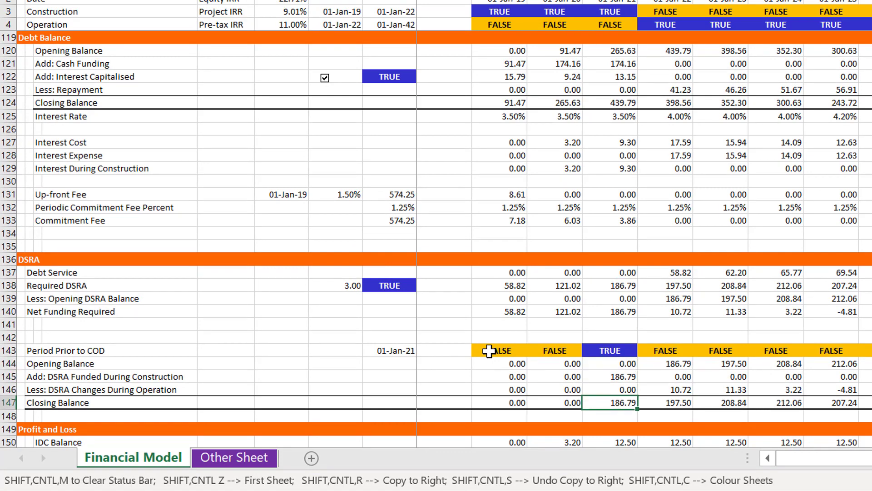
Review the cash funding, interest and fee lines in column L of the Debt Balance section, down to the DSRA block
key("Up")
key("Up")
key("Up")
key("Up")
key("Up")
key("Up")
key("Up")
key("Up")
key("Up")
key("Up")
key("Up")
key("Up")
key("Up")
key("Up")
key("Up")
key("Up")
key("Up")
key("Up")
key("Up")
key("Up")
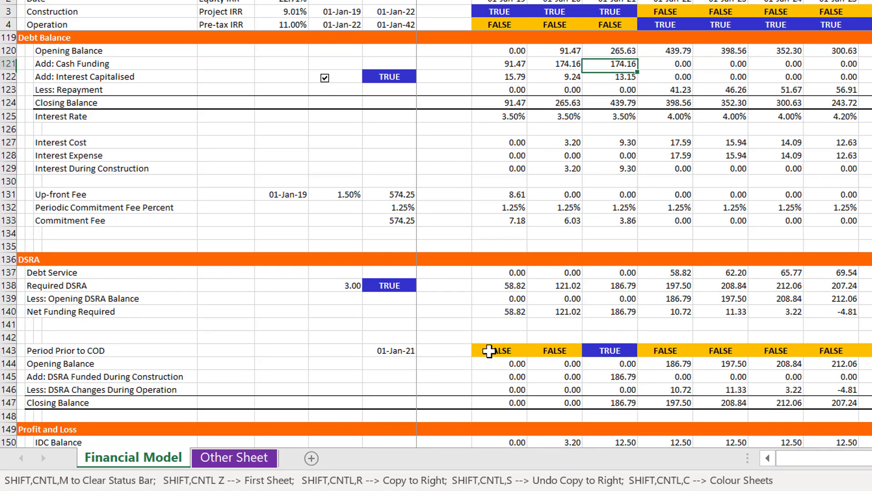
key("Down")
key("Down")
key("Down")
key("Down")
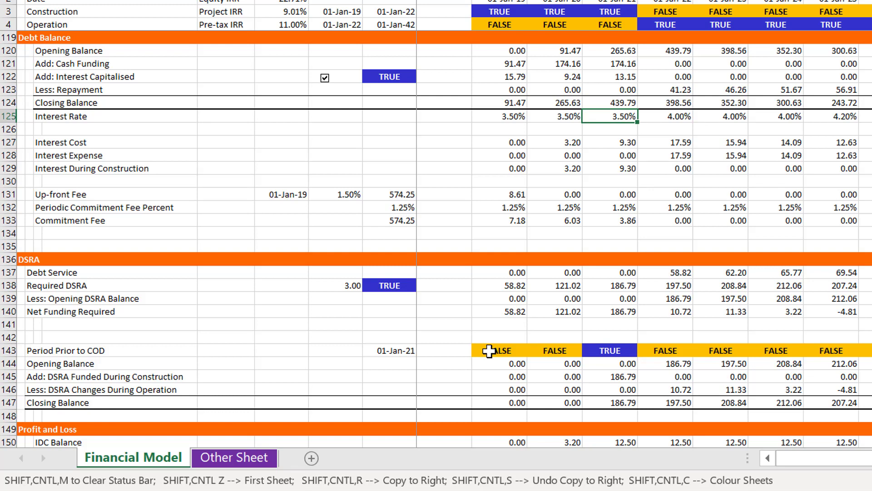
key("Down")
key("Down")
key("Down")
key("Down")
key("Down")
key("Down")
key("Down")
key("Down")
key("Down")
key("Down")
key("Down")
key("Down")
key("Down")
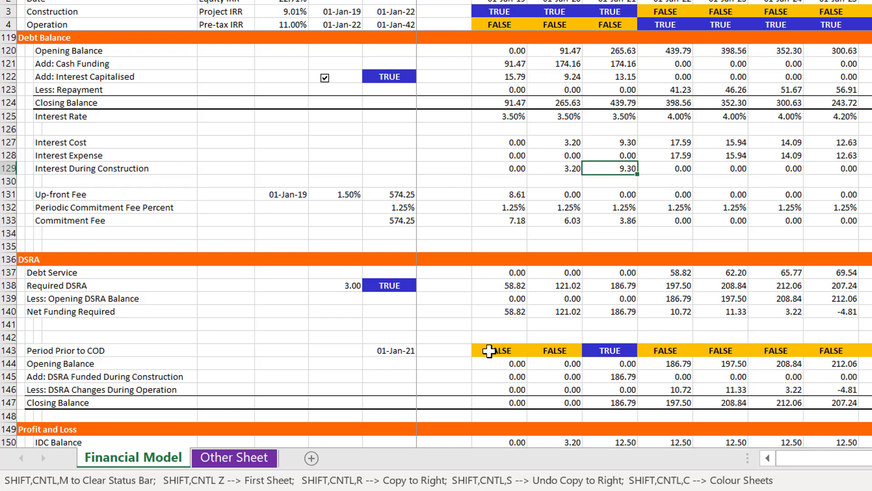
key("Down")
key("Down")
key("Down")
key("Down")
key("Down")
key("Down")
key("Down")
key("Down")
key("Down")
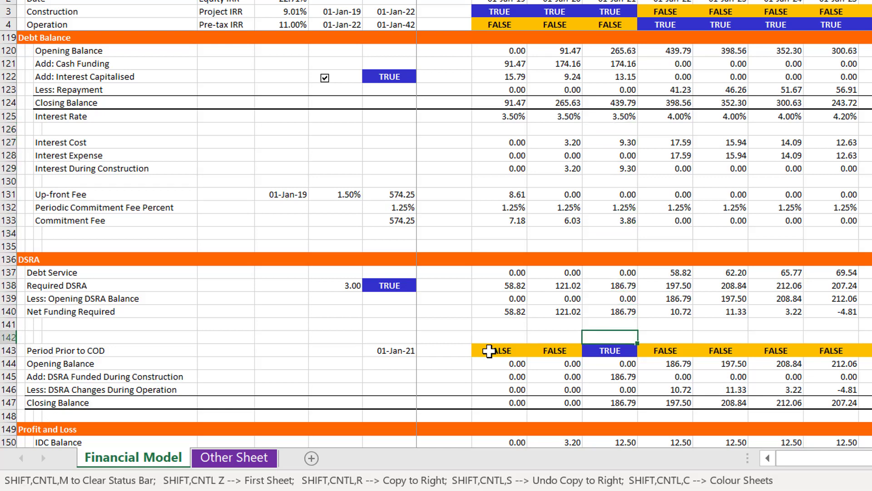
Inspect the DSRA Changes During Operation formula in M146 and compare it with the construction-period change and Closing Balance in column L
key("Right")
key("Up")
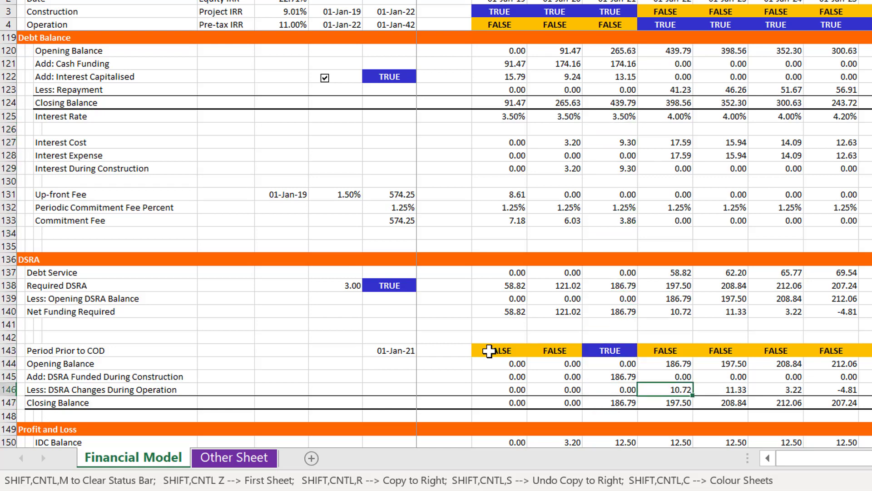
key("F2")
key("Escape")
key("Down")
key("Down")
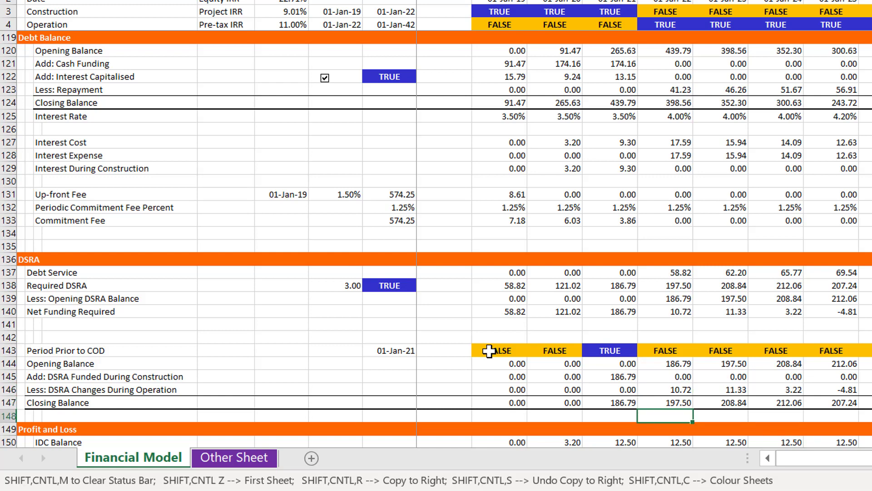
key("Up")
key("Up")
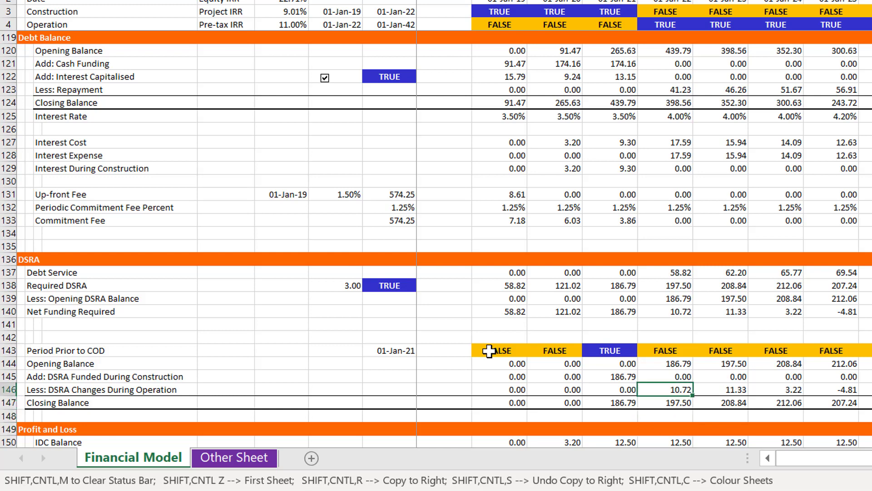
key("Left")
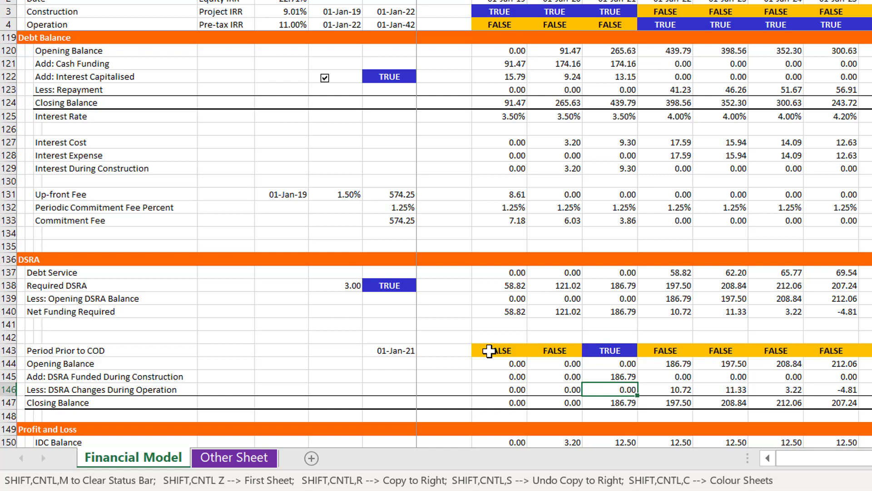
key("Down")
key("Down")
key("Up")
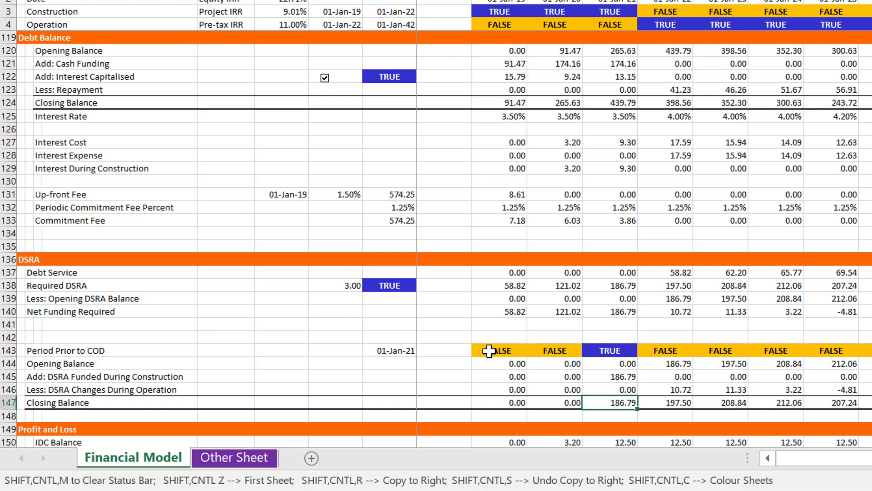
Review the Cash Flow Waterfall lines from CFADS to Net Dividends, including the Change in DSRA in row 176
key("Page_Down")
key("Page_Up")
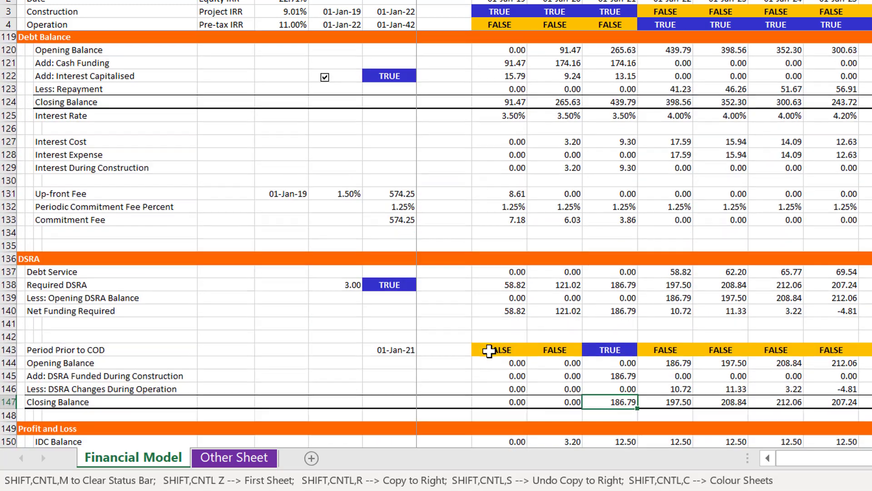
key("Page_Down")
key("Up")
key("Up")
key("Up")
key("Up")
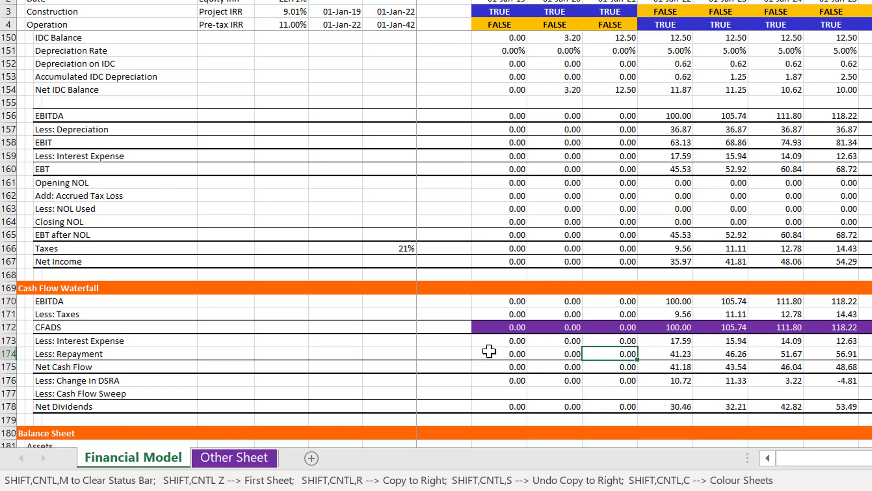
key("Up")
key("Up")
key("Left")
key("Left")
key("Left")
key("Left")
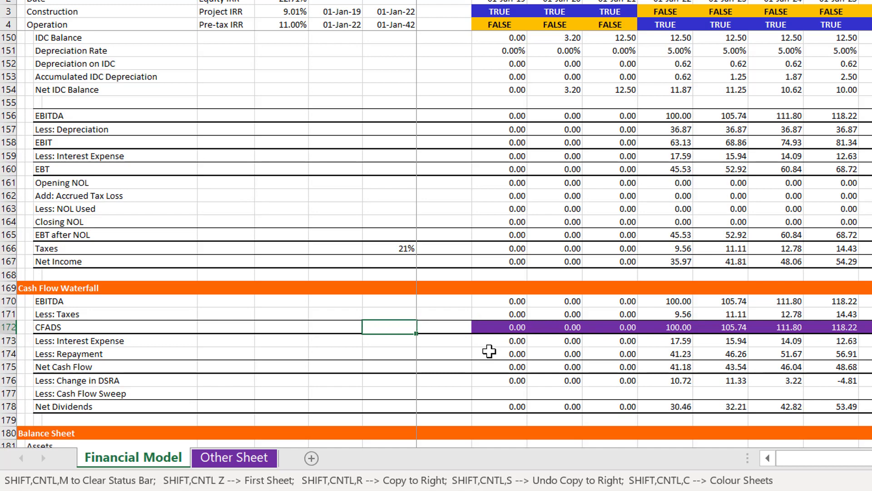
Compare the DSRA and capitalised interest lines in the Sources and Uses section with those in the Funding section
key("Page_Up")
key("Page_Up")
key("Page_Up")
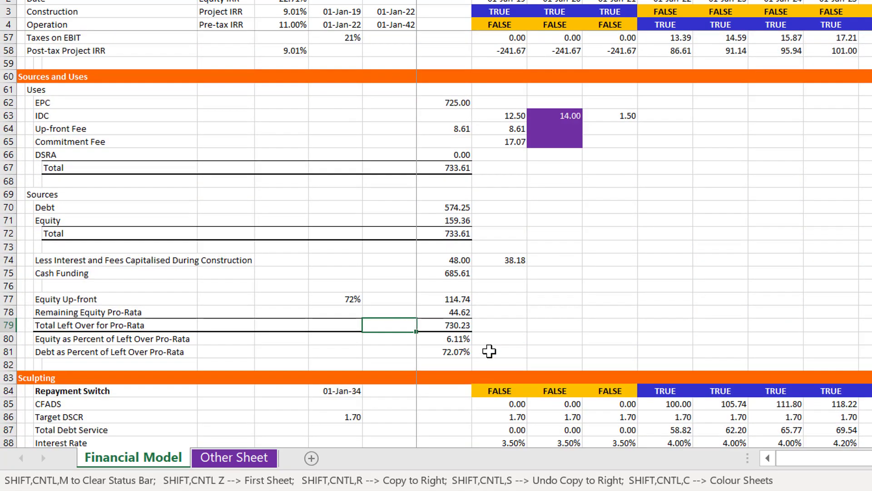
key("Page_Down")
key("Page_Down")
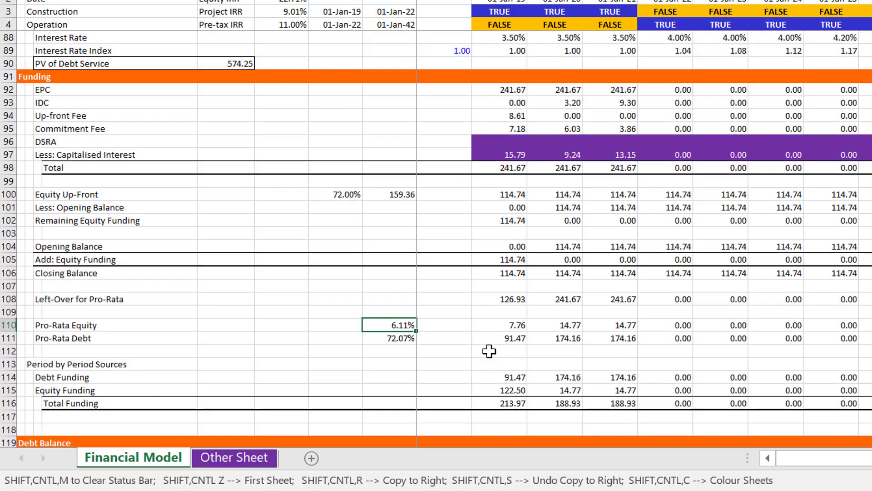
key("Page_Up")
key("Page_Up")
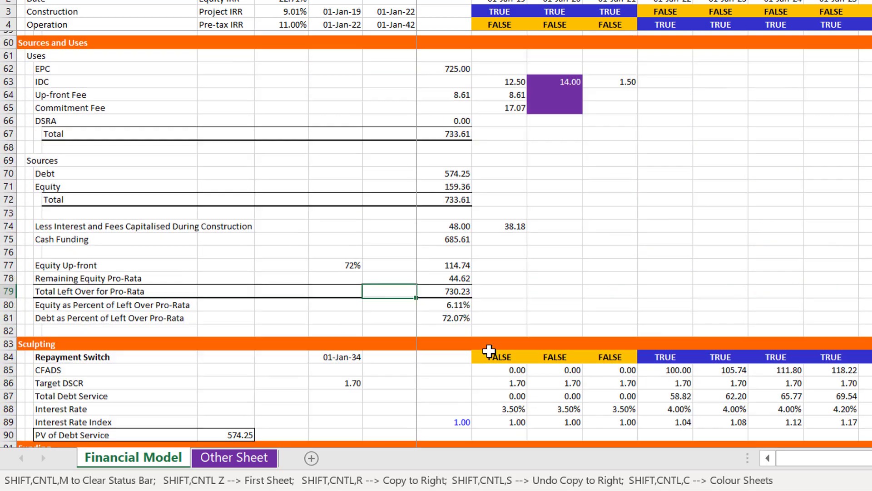
key("Page_Down")
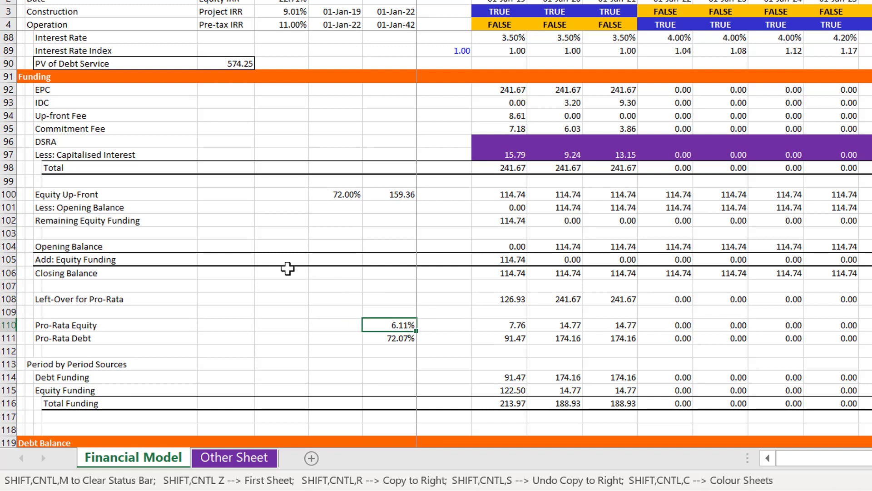
Try to save a copy of the workbook as "Fees Cap Int and DSRA with UDF"
key("F12")
type("UDF")
key("Return")
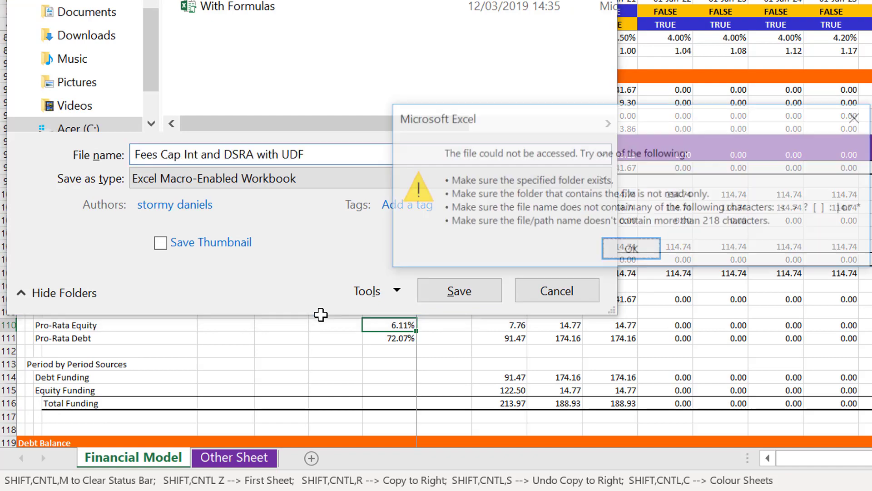
key("Return")
key("Escape")
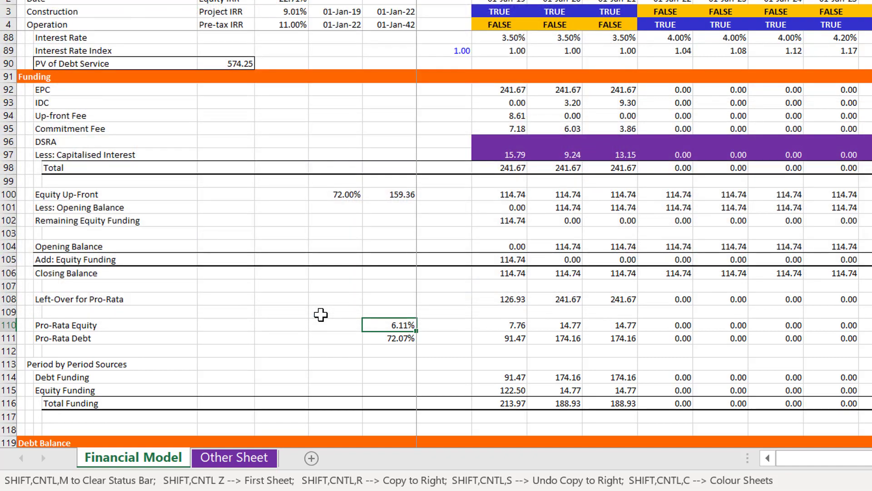
Save a copy of the macro-enabled workbook under the shorter name "Fees Cap Int UDF"
key("F12")
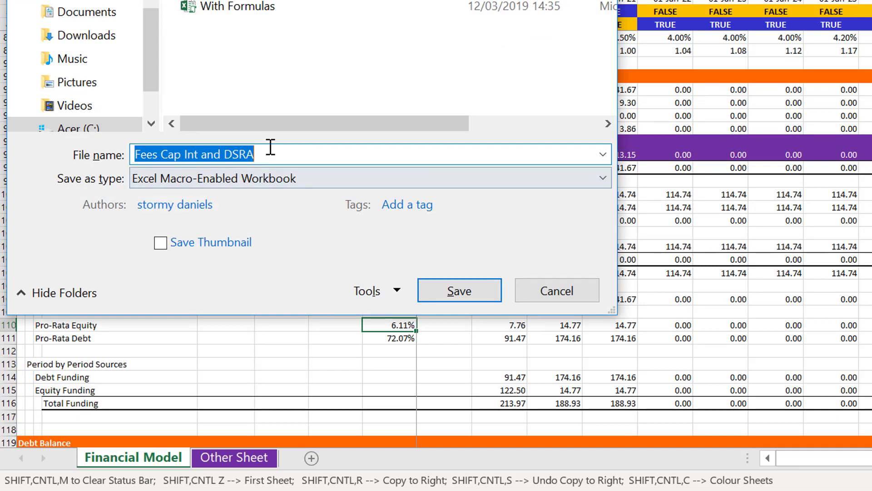
type("Fees Cap Int UDF")
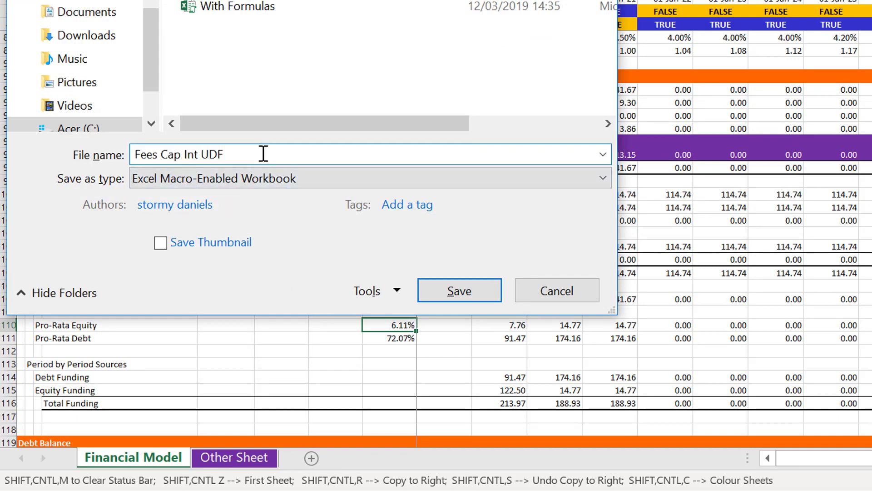
key("Return")
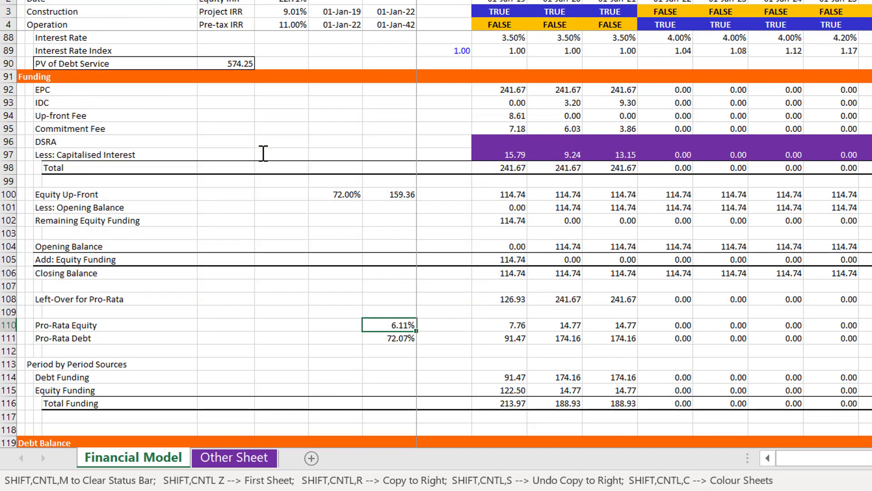
Go down the first construction period's Funding column from the equity Closing Balance past Left-Over for Pro-Rata
left_click(489, 278)
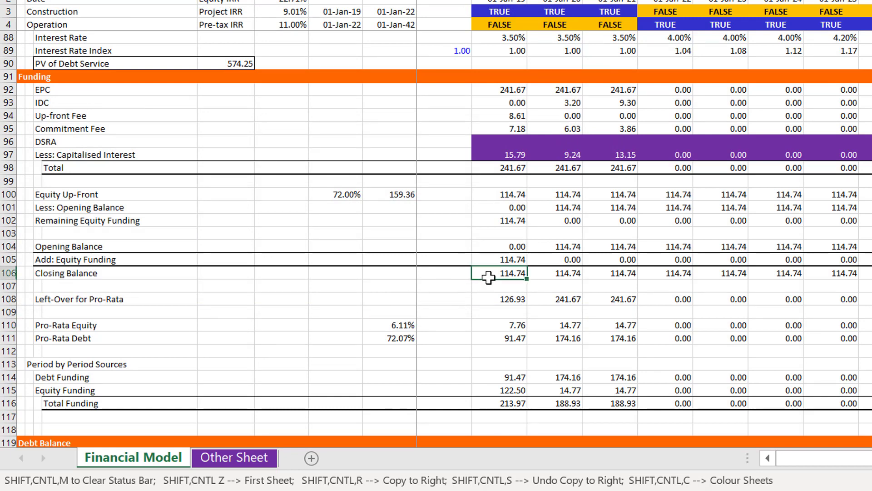
key("Down")
key("Down")
key("Down")
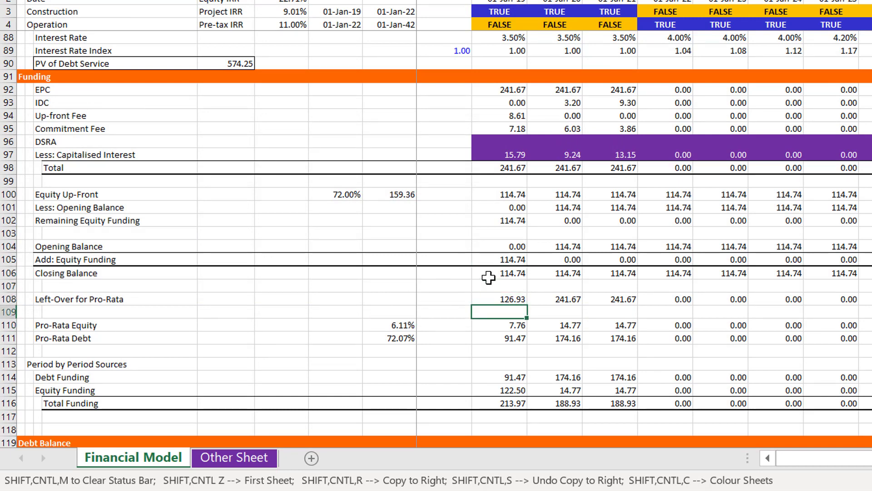
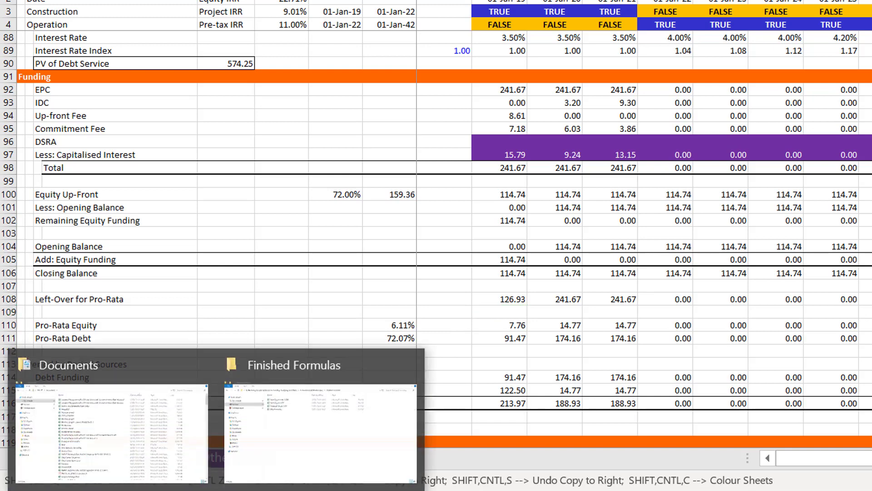
Open the Parallel Model Template workbook from the Documents folder
left_click(150, 466)
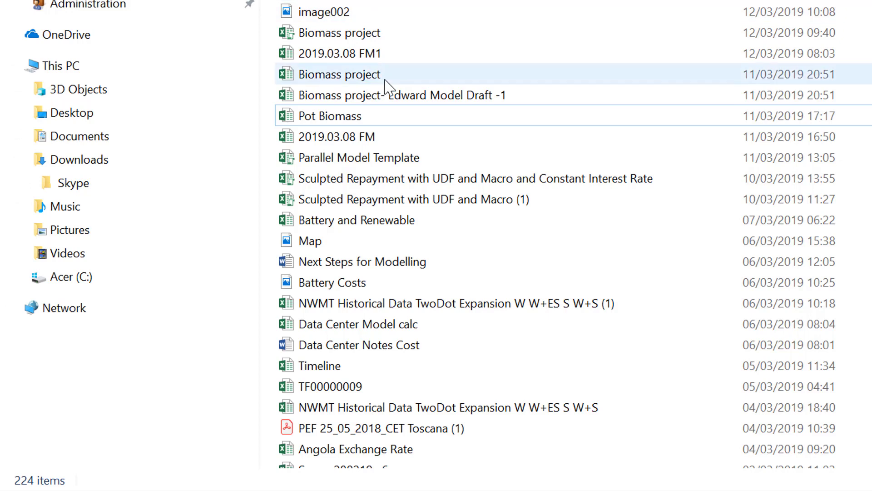
left_click(387, 98)
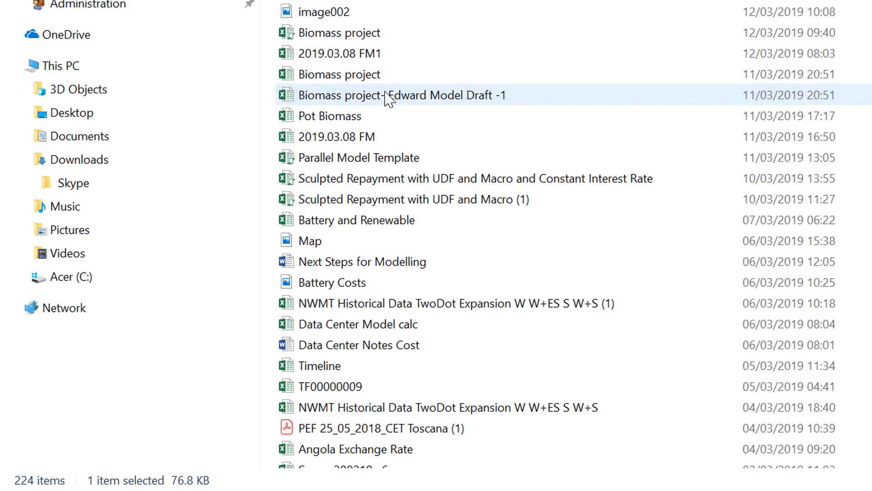
key("Up")
key("Up")
key("Up")
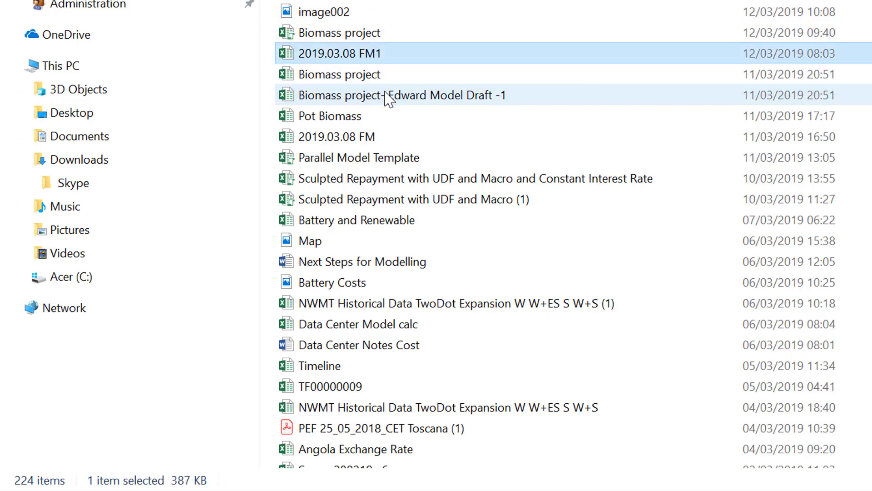
key("Down")
key("Down")
key("Down")
key("Down")
key("Down")
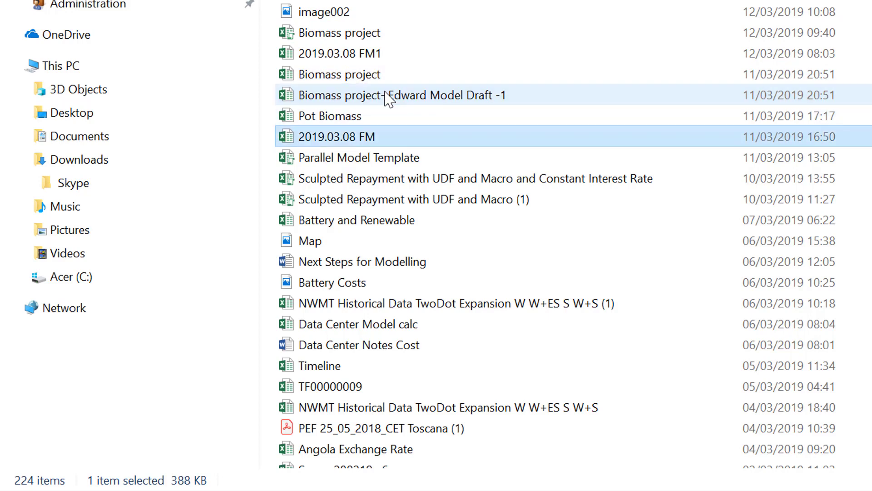
key("Up")
key("Down")
key("Down")
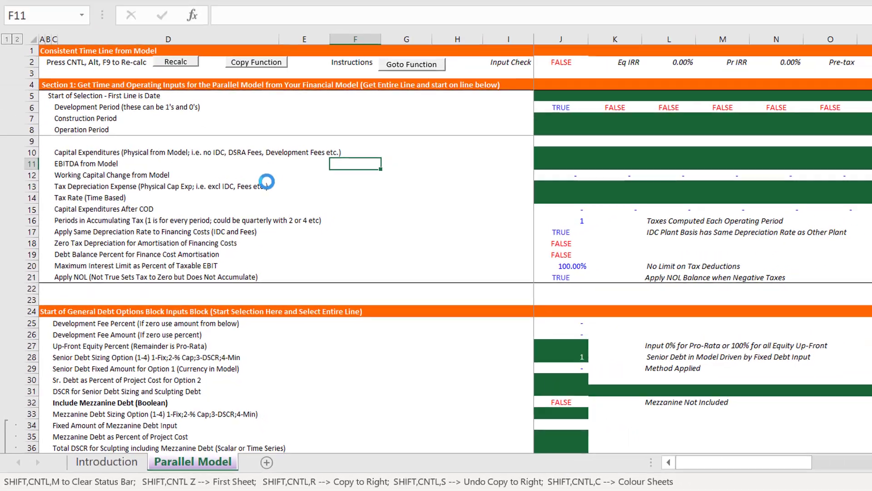
Copy all of the UDF code from the template's Copy Function form and close the form
key("Left")
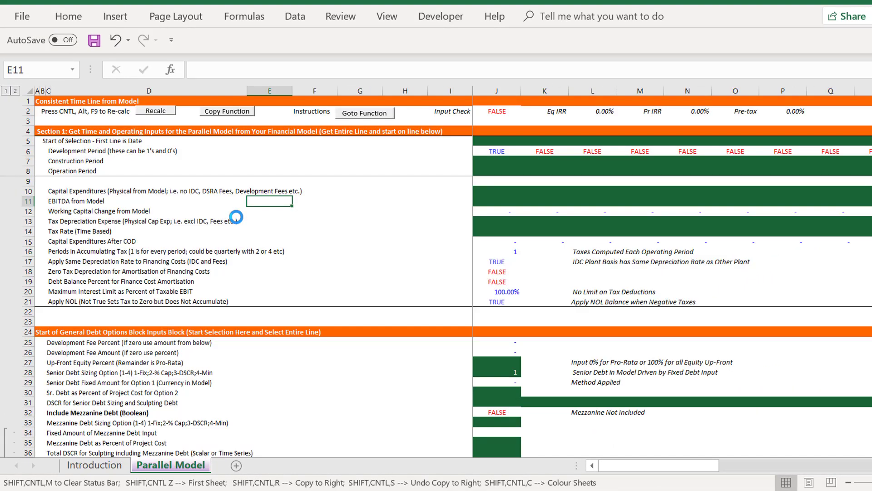
left_click(224, 114)
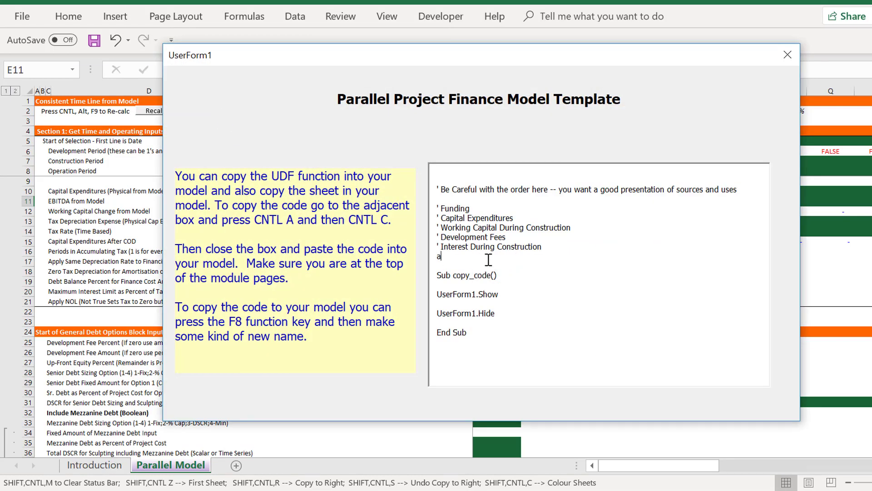
key("ctrl+a")
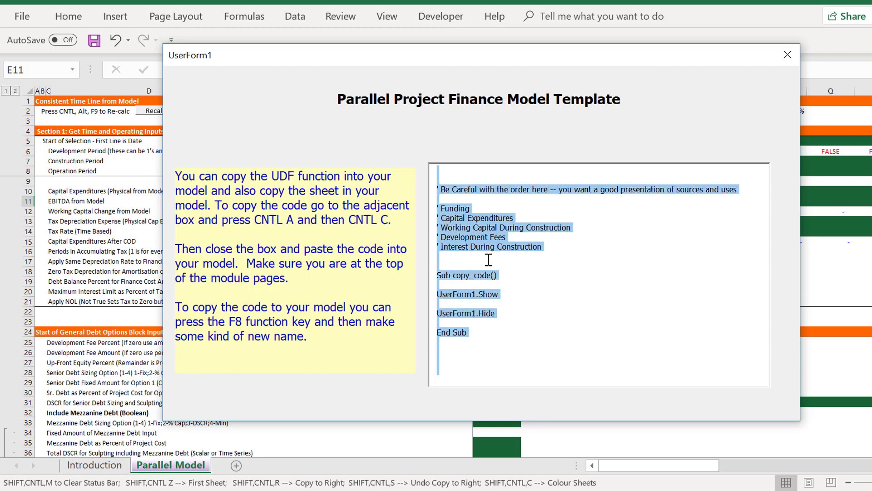
left_click(788, 56)
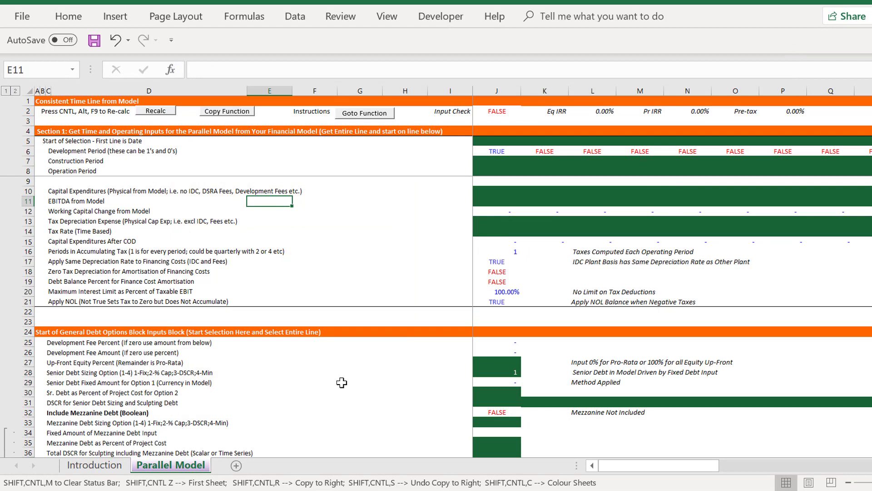
Switch to the Fees Cap Int UDF workbook and create a new macro named "sandy"
key("ctrl+Tab")
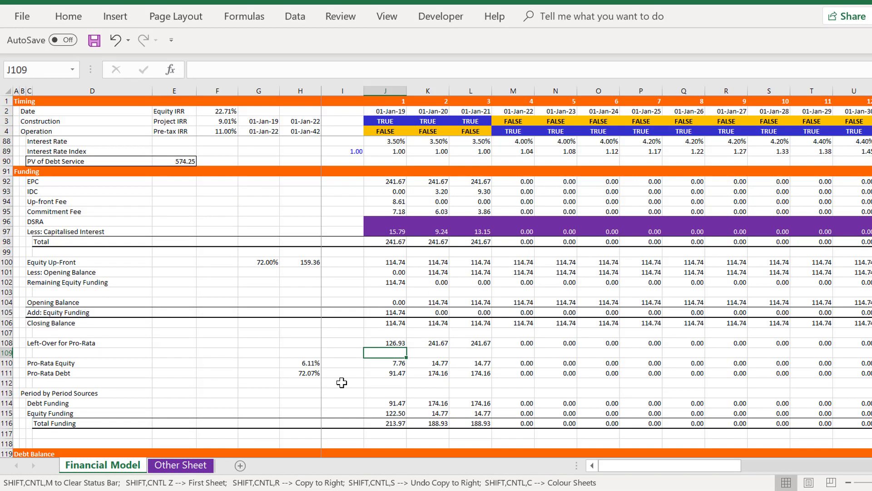
key("alt")
key("Escape")
key("alt+F8")
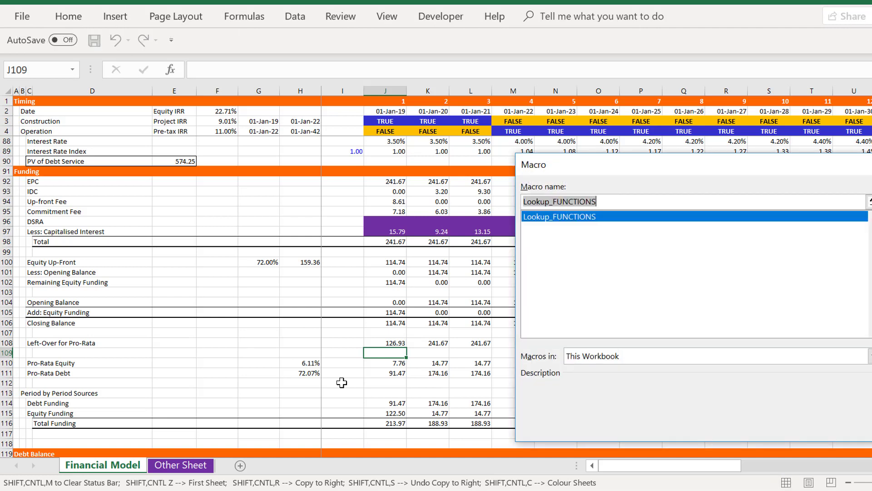
type("sandy")
key("Return")
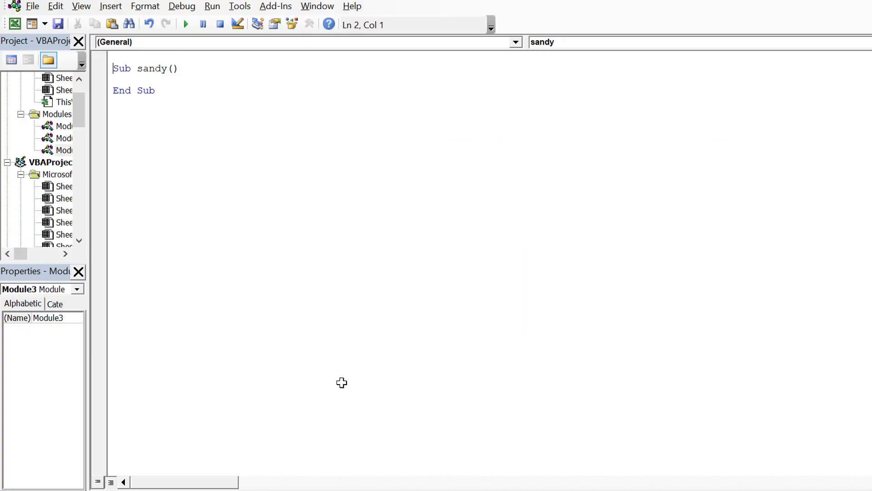
Paste the copied UDF code above the empty sandy macro in the new module
key("Return")
key("Up")
key("ctrl+v")
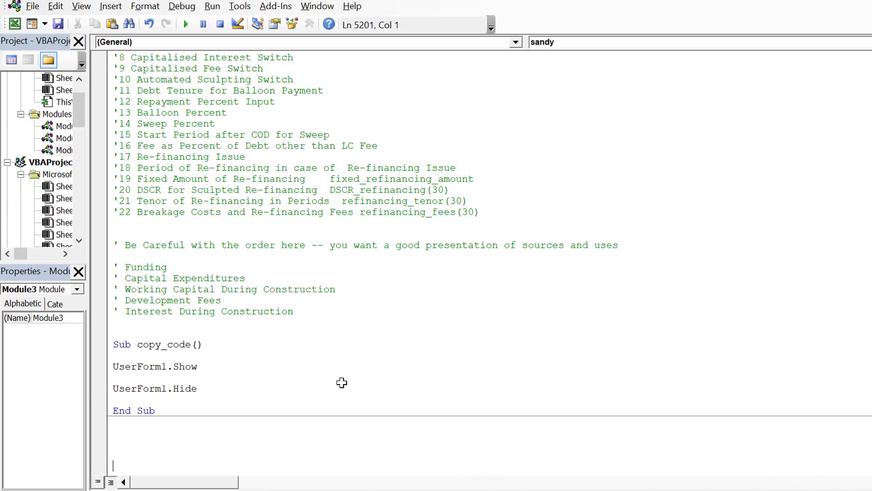
Look through the pasted code from its end back to the Option Base 1 line and public variable declarations
key("Page_Up")
key("Page_Up")
key("Page_Up")
key("Page_Up")
key("Page_Up")
key("Page_Up")
key("Page_Up")
key("Page_Up")
key("Page_Up")
key("Page_Up")
key("Page_Up")
key("Page_Up")
key("Page_Up")
key("Page_Up")
key("Page_Up")
key("Page_Up")
key("Page_Up")
key("Page_Up")
key("Page_Up")
key("Page_Up")
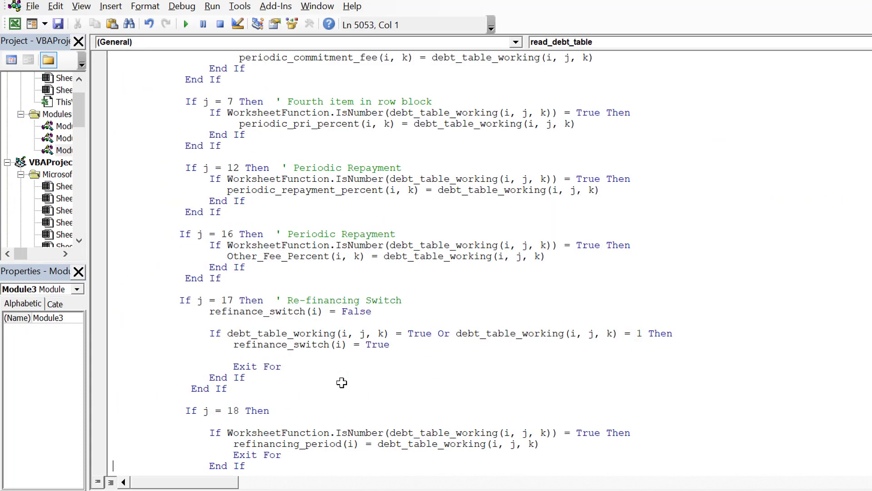
key("Page_Up")
key("Page_Up")
key("Page_Up")
key("Page_Up")
key("Page_Up")
key("Page_Up")
key("Page_Up")
key("Page_Up")
key("Page_Up")
key("Page_Up")
key("Page_Up")
key("Page_Up")
key("Page_Up")
key("Page_Up")
key("Page_Up")
key("Page_Up")
key("Page_Up")
key("Page_Up")
key("Page_Up")
key("Page_Up")
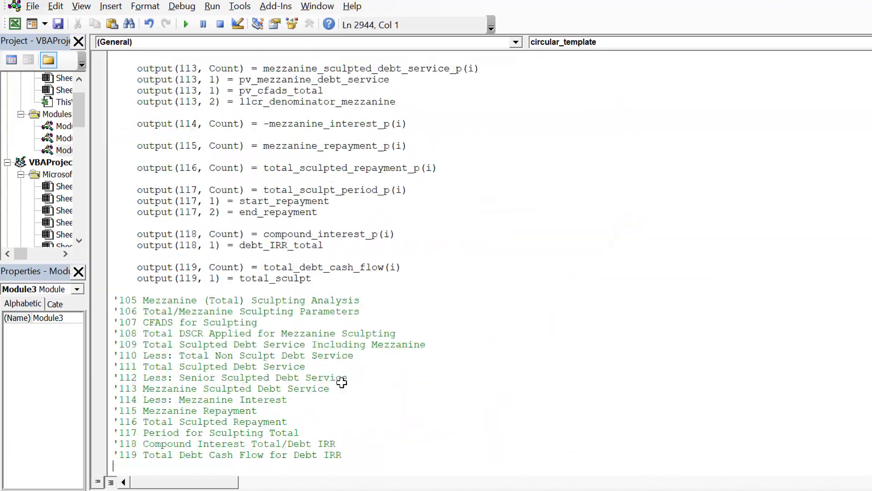
key("Page_Up")
key("Page_Up")
key("Page_Up")
key("Page_Up")
key("Page_Up")
key("Page_Up")
key("Page_Up")
key("Page_Up")
key("Page_Up")
key("Page_Up")
key("Page_Up")
key("Page_Up")
key("Page_Up")
key("Page_Up")
key("Page_Up")
key("Page_Up")
key("Page_Up")
key("Page_Up")
key("Page_Up")
key("Page_Up")
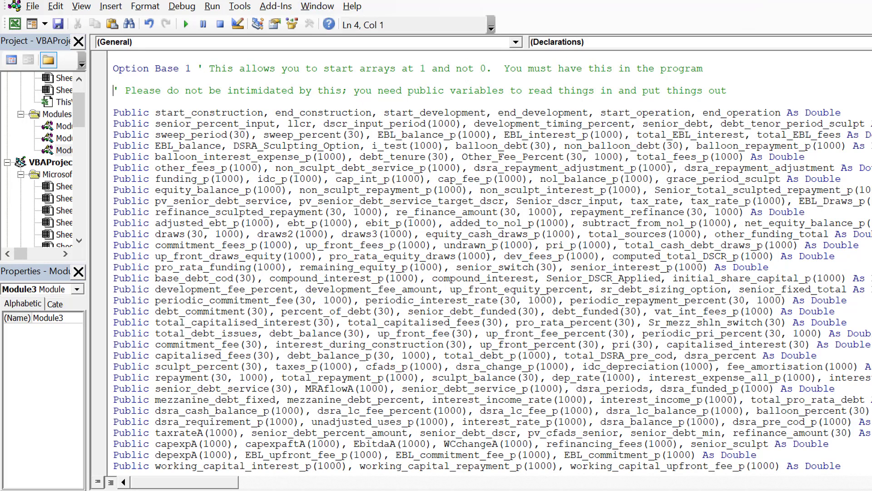
Return from the code editor to the Parallel Model sheet in the Parallel Model Template workbook
key("alt+F11")
left_click(295, 362)
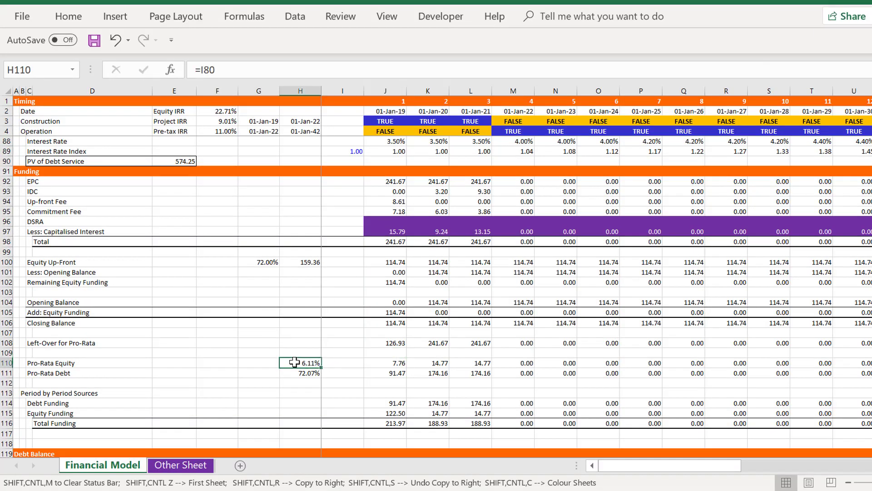
key("ctrl+Tab")
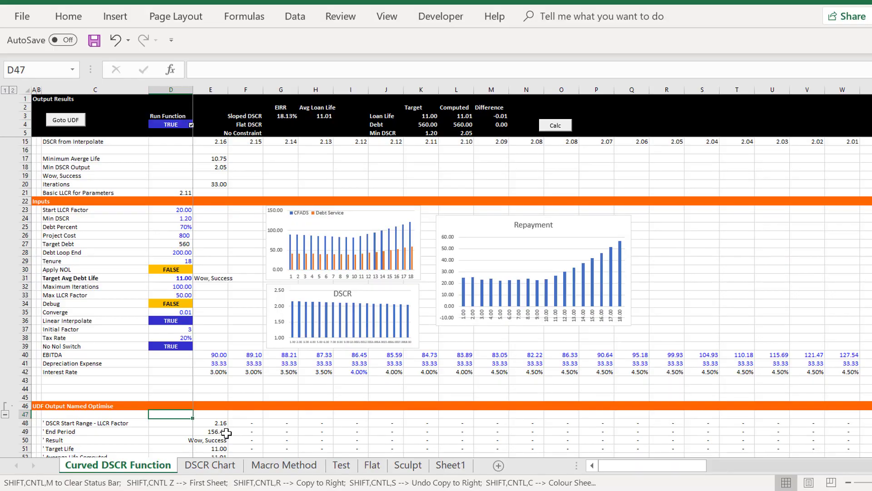
key("ctrl+Tab")
key("ctrl+Tab")
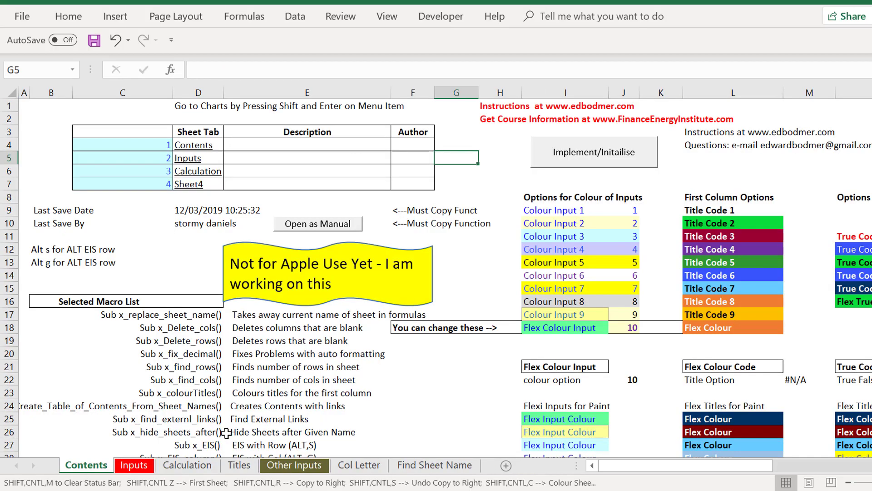
key("ctrl+Tab")
key("ctrl+Tab")
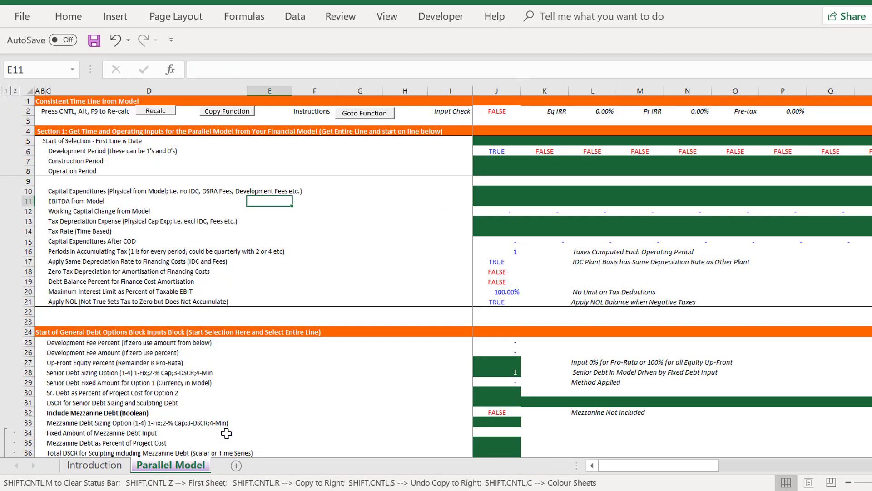
Create a copy of the Parallel Model sheet at the end of the Fees Cap Int UDF.xlsm workbook
key("alt+e")
key("m")
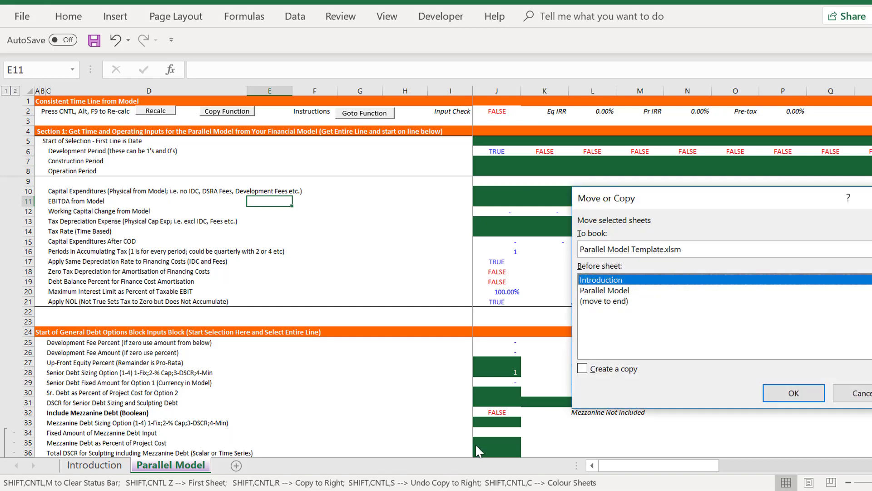
left_click(784, 250)
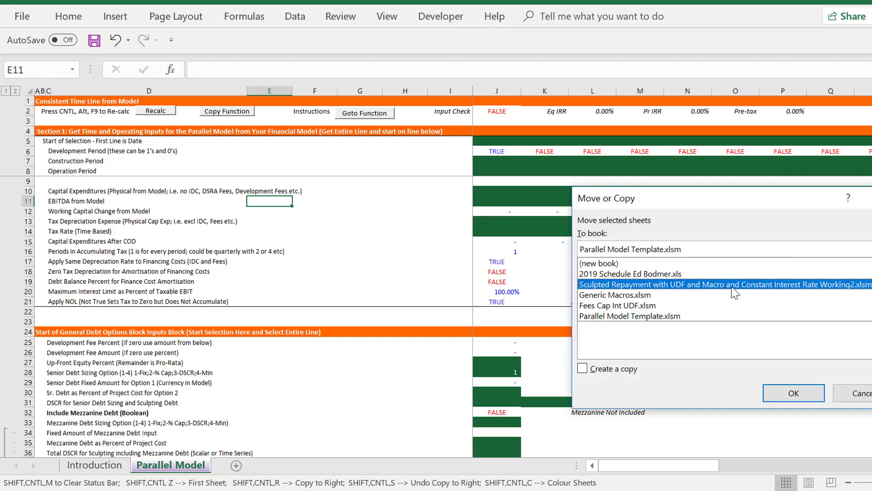
left_click(702, 305)
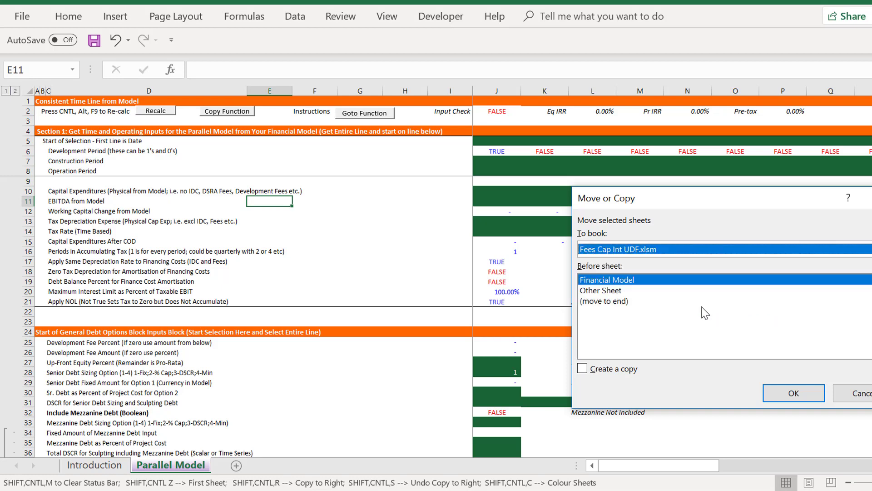
left_click(615, 304)
left_click(589, 368)
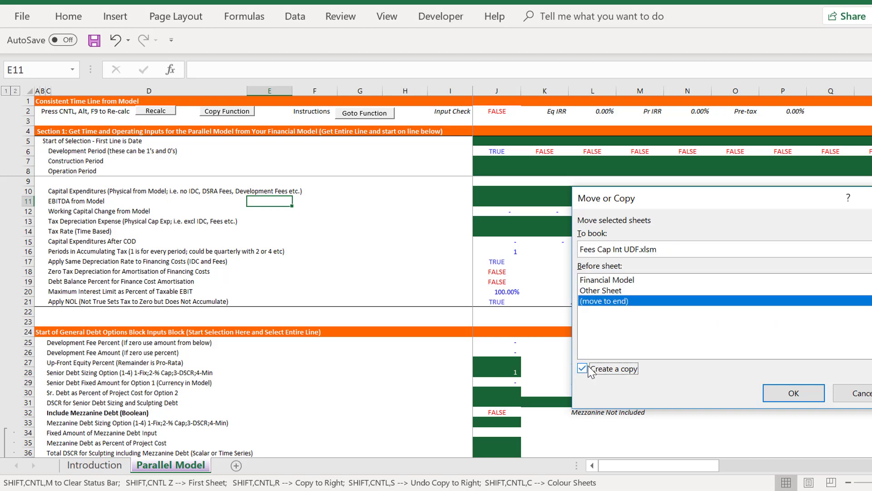
left_click(795, 390)
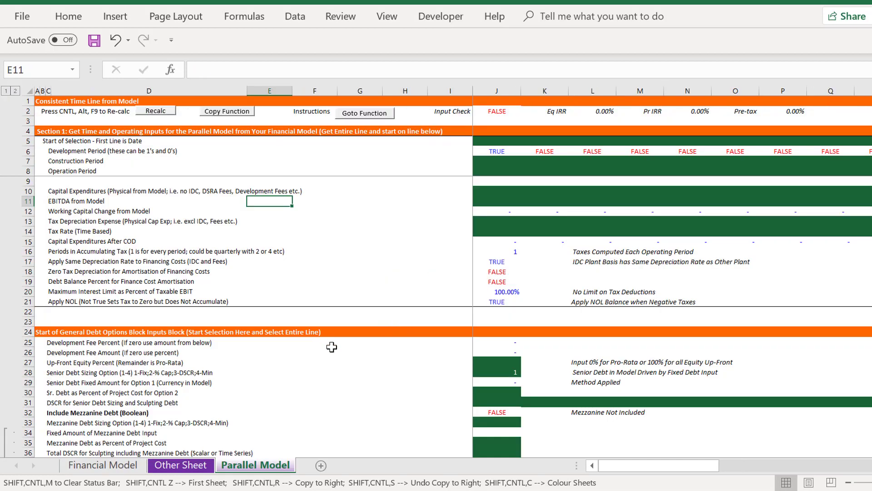
Link the first date cell, J5, of the Parallel Model timeline to ='Financial Model'!J2
key("Up")
key("Up")
key("Up")
key("Up")
key("Up")
key("Up")
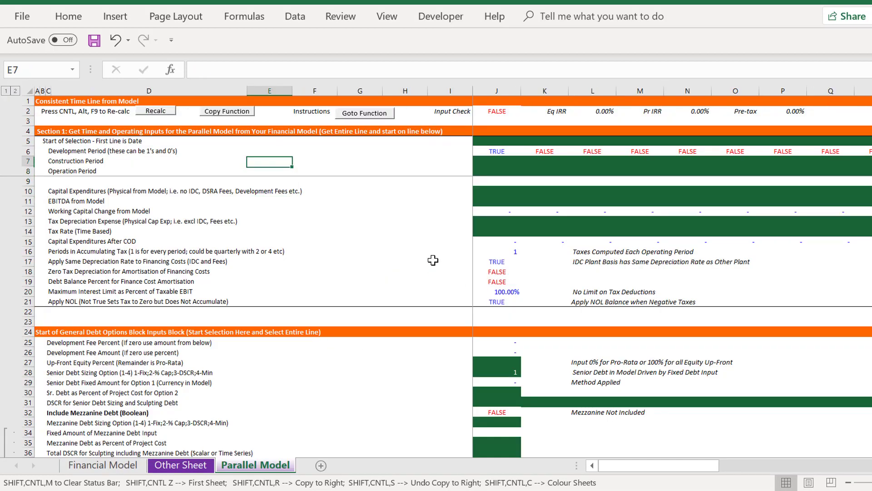
key("Down")
key("Right")
key("Right")
key("Right")
key("Right")
key("Right")
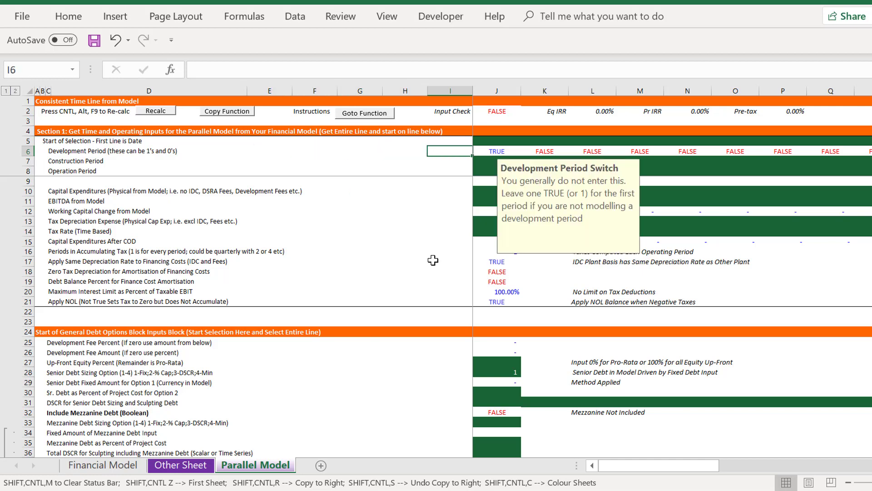
key("Up")
type("=")
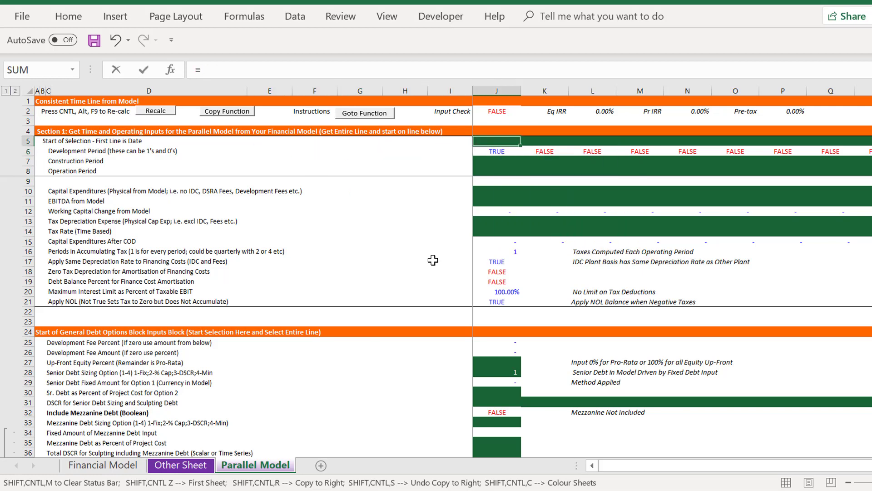
key("ctrl+Page_Up")
key("ctrl+Page_Up")
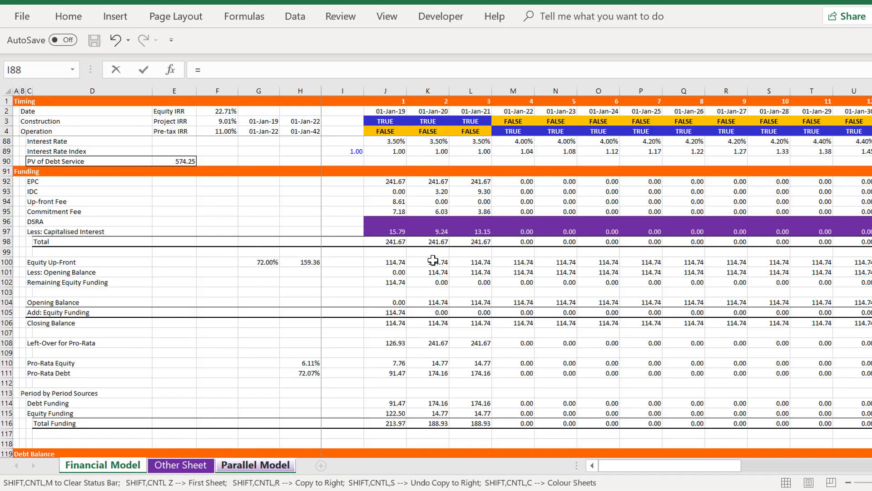
left_click(371, 115)
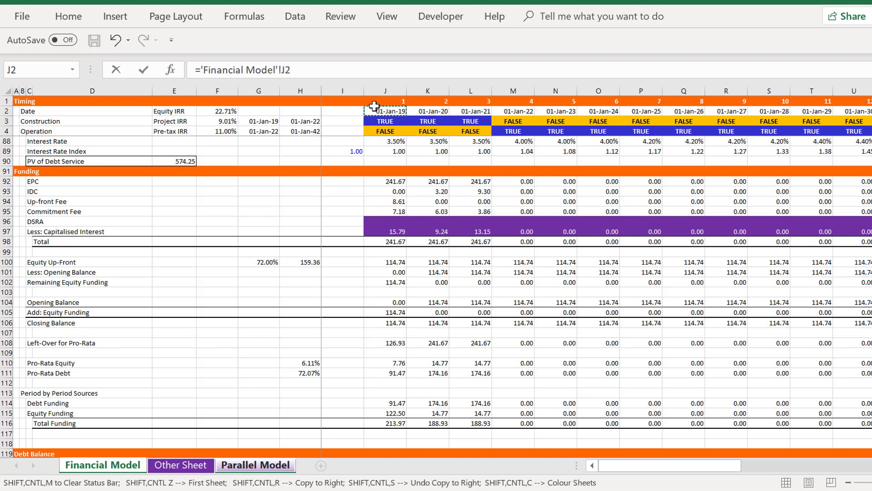
key("Return")
key("Up")
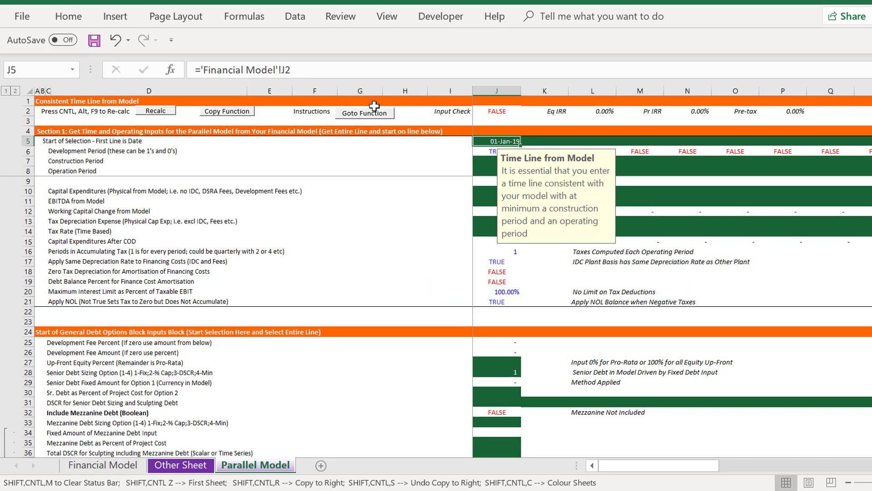
Copy the date link to the right across the Parallel Model timeline, extending it past 01-Jan-25
key("ctrl+shift+r")
key("Down")
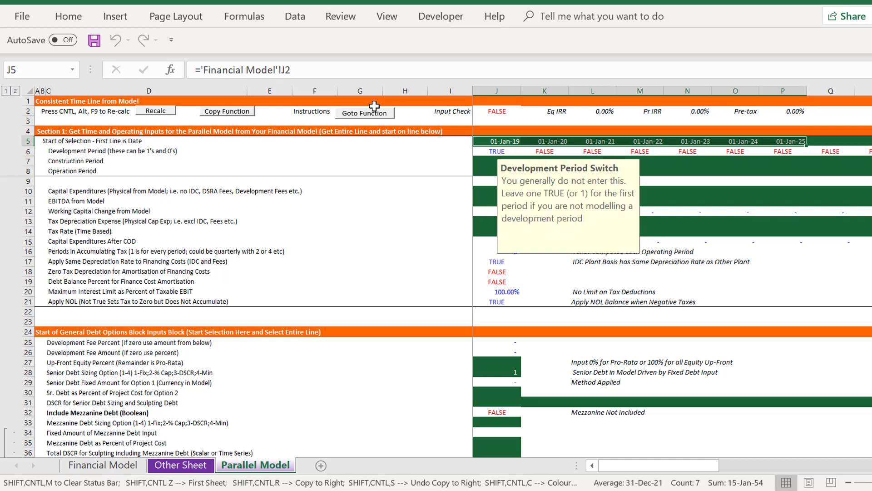
key("Up")
key("Right")
key("Right")
key("Right")
key("Right")
key("Right")
key("Right")
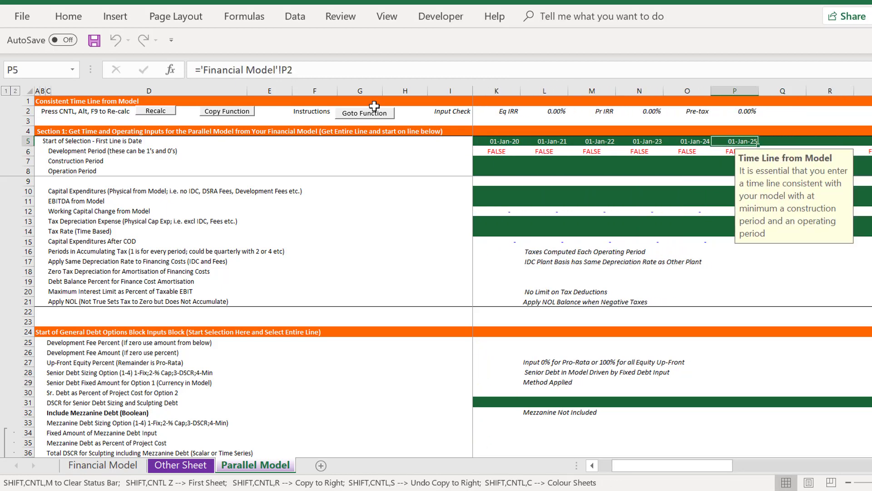
key("ctrl+shift+r")
Link the Parallel Model's Construction Period row from J7 to ='Financial Model'!J3 and copy it across the timeline
key("Down")
key("Down")
key("Left")
key("Left")
key("Left")
key("Left")
key("Left")
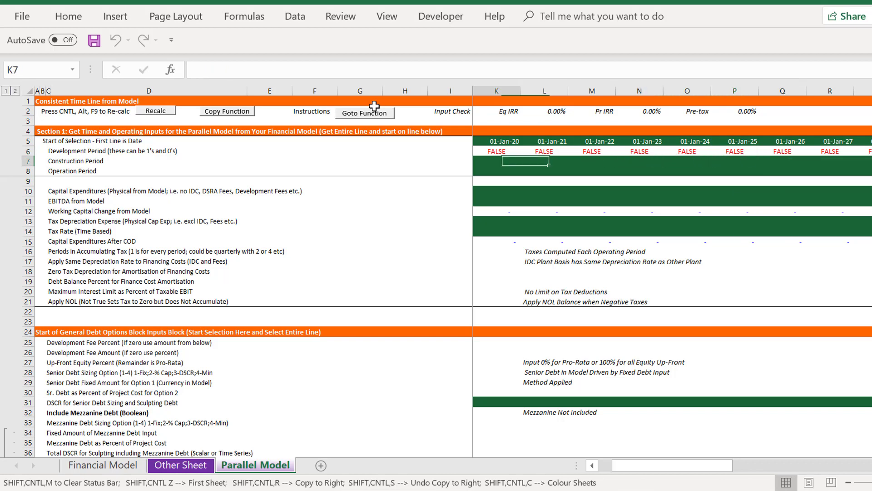
key("Home")
key("Right")
key("Right")
key("Right")
key("Right")
key("Right")
key("Right")
key("Right")
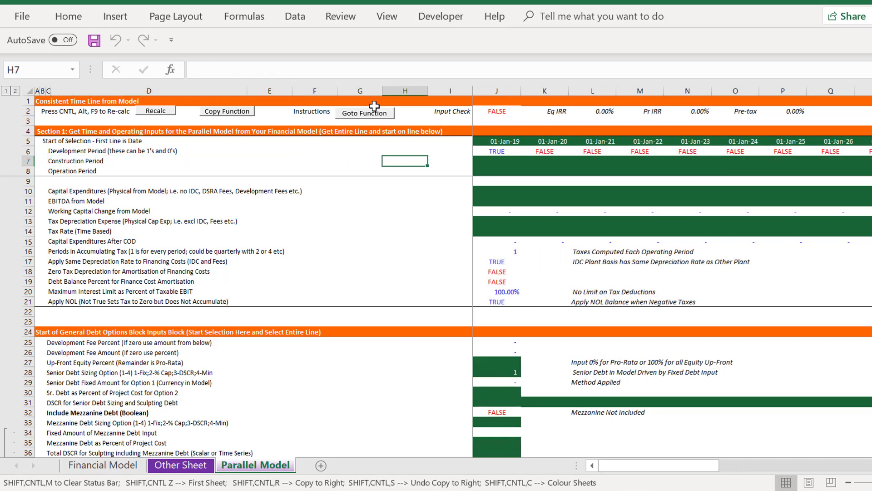
key("Right")
key("Right")
type("=")
key("ctrl+Page_Up")
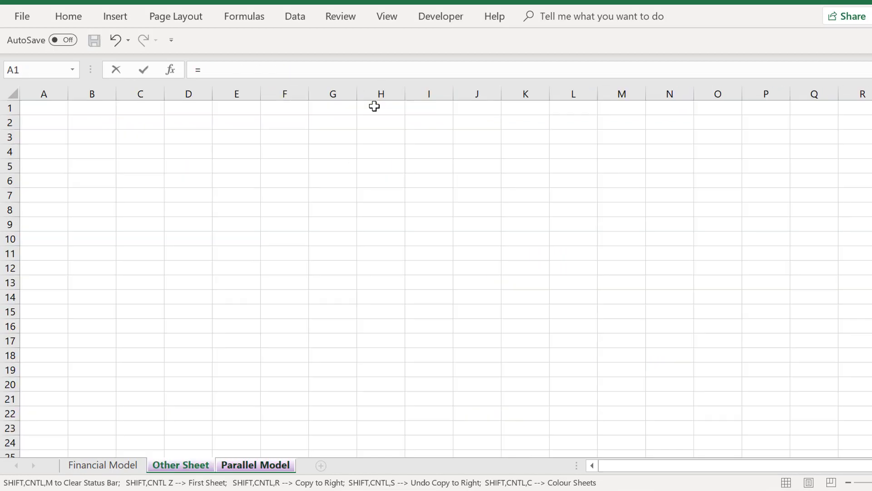
key("ctrl+Page_Up")
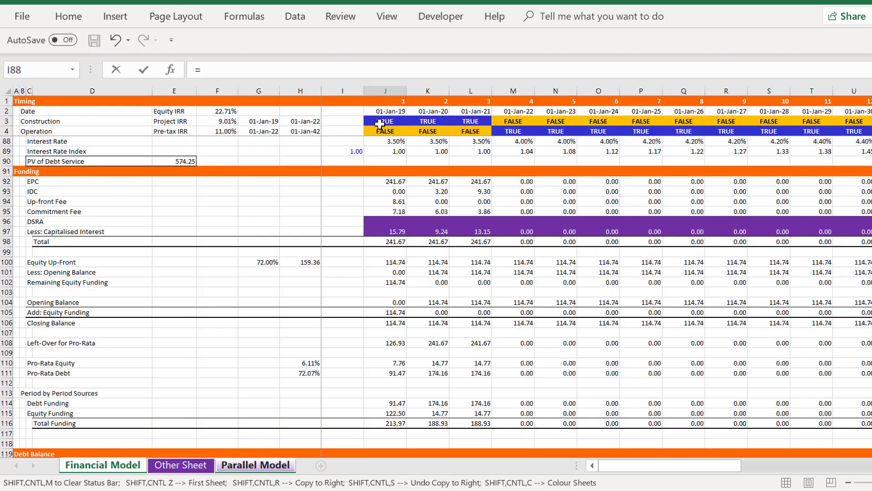
left_click(379, 124)
key("Return")
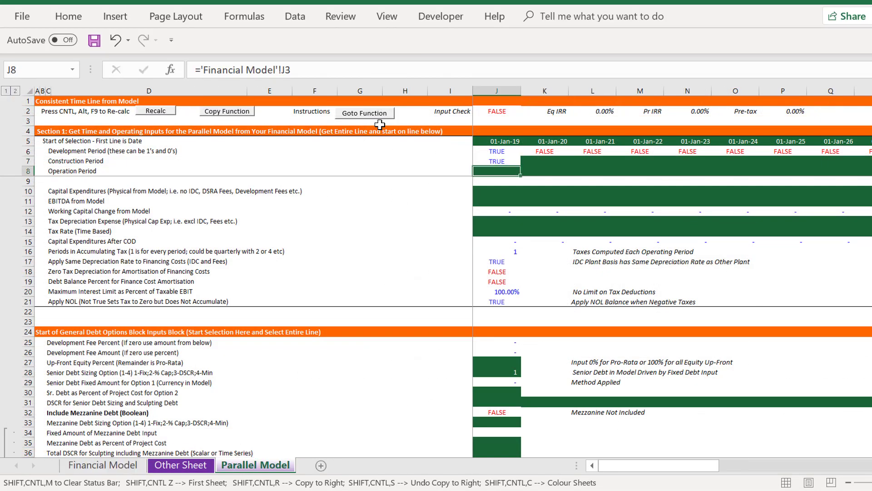
key("ctrl+shift+r")
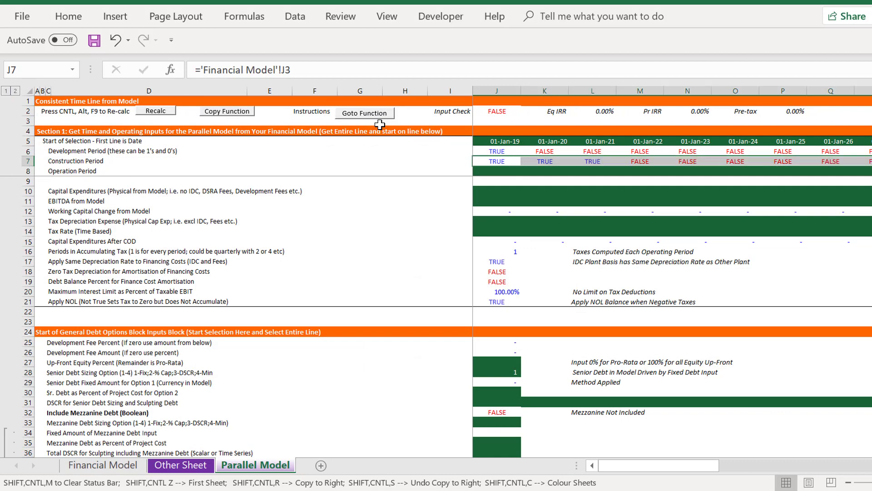
Link the Operation Period row from J8 to ='Financial Model'!J4 and copy it across the timeline
key("Down")
type("=")
key("ctrl+Page_Up")
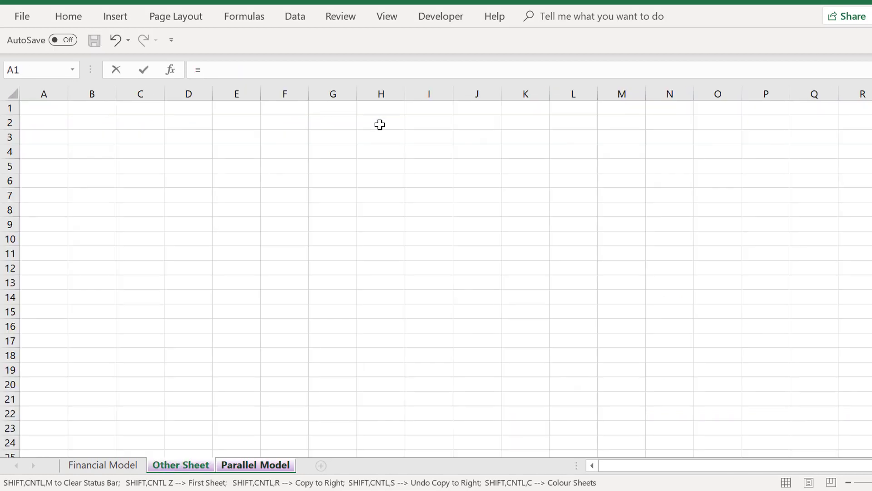
key("ctrl+Page_Up")
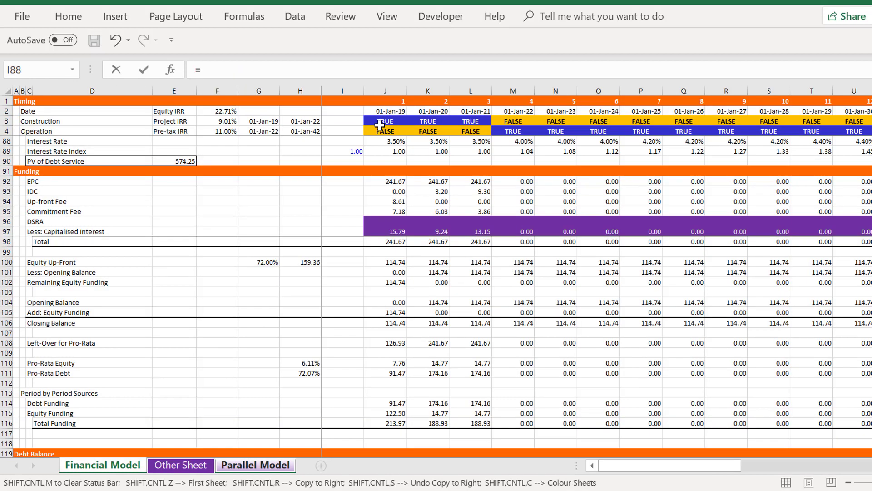
left_click(379, 126)
key("ctrl+Return")
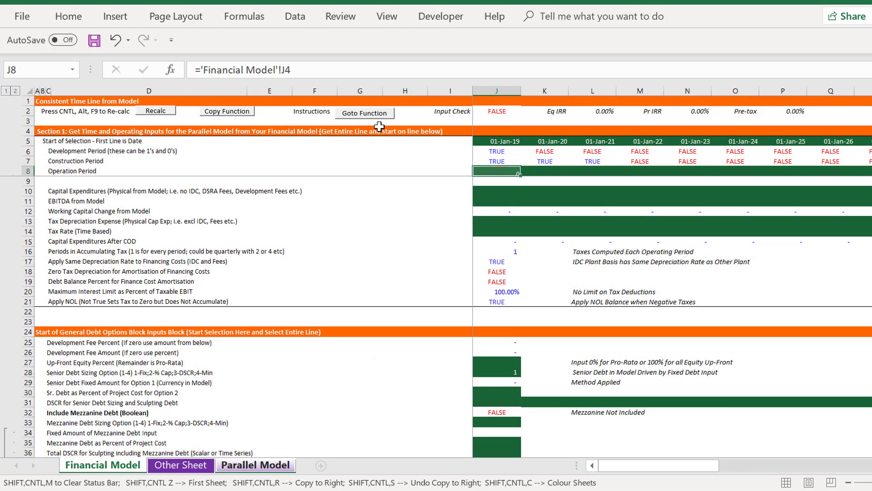
key("ctrl+shift+r")
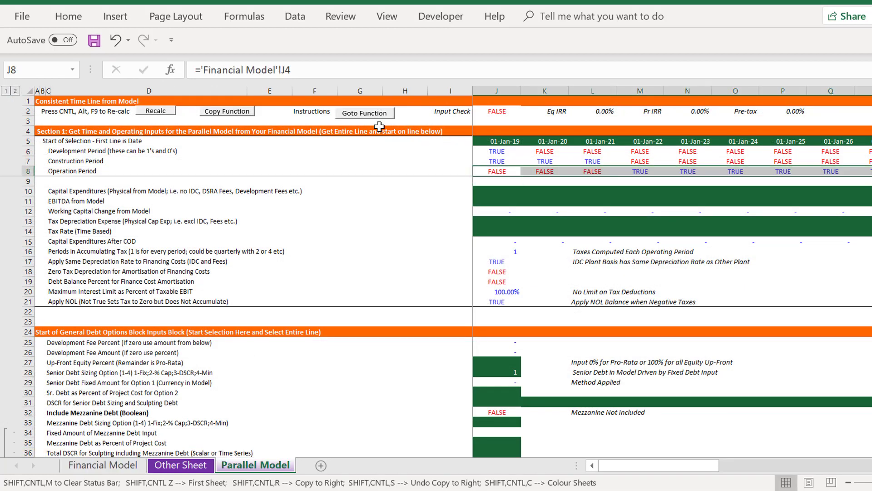
Link the Parallel Model's Capital Expenditures row from J10 to the Financial Model's Capital Expenditures line across the timeline
key("Down")
key("Down")
type("=")
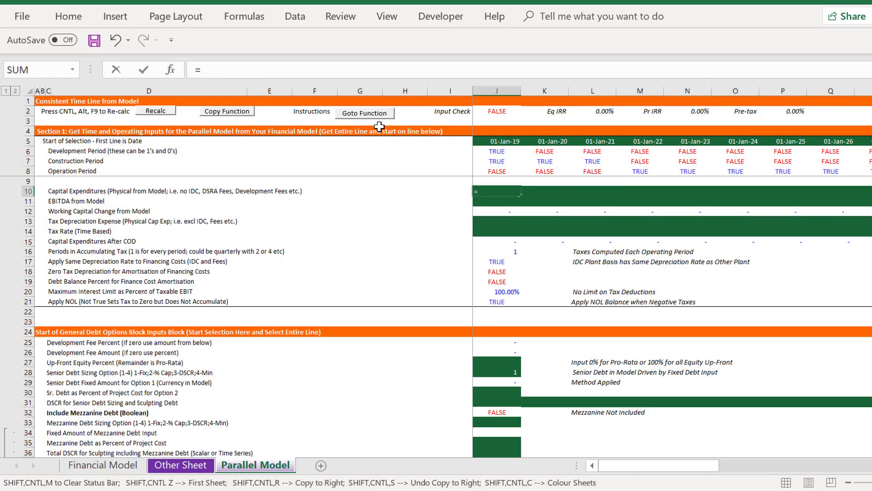
key("ctrl+Page_Up")
key("ctrl+Page_Up")
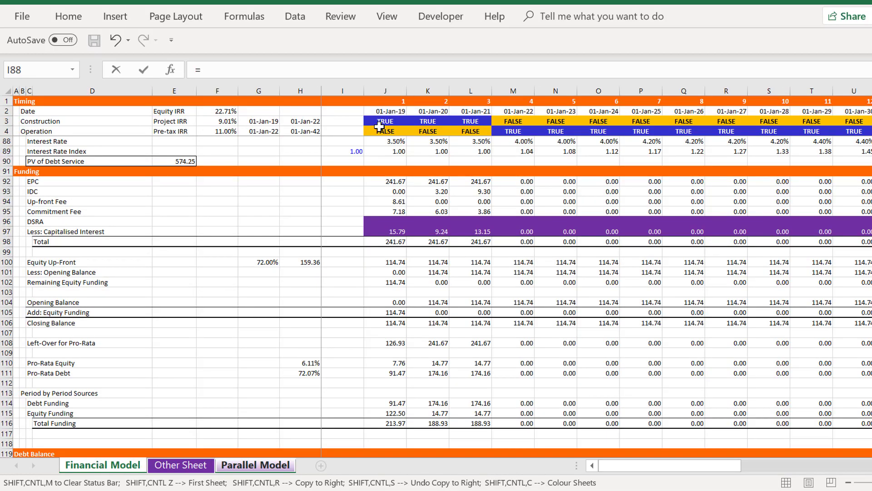
left_click(358, 276)
key("Page_Up")
key("Down")
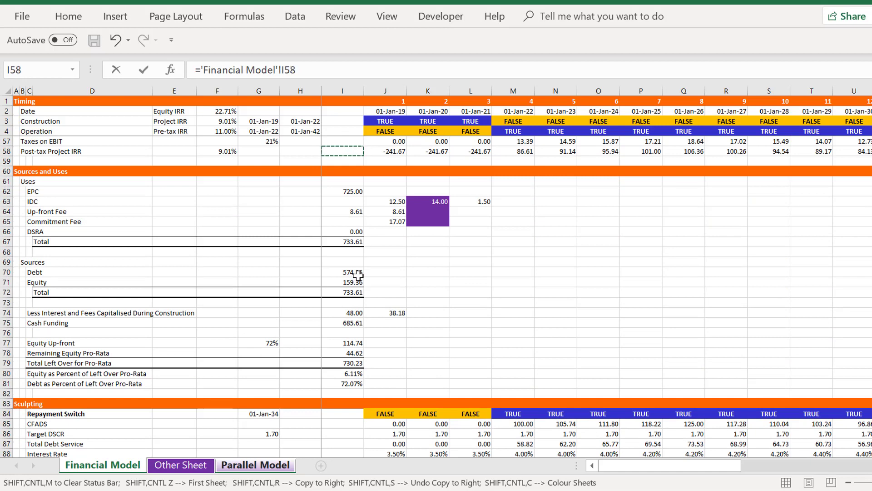
key("Page_Up")
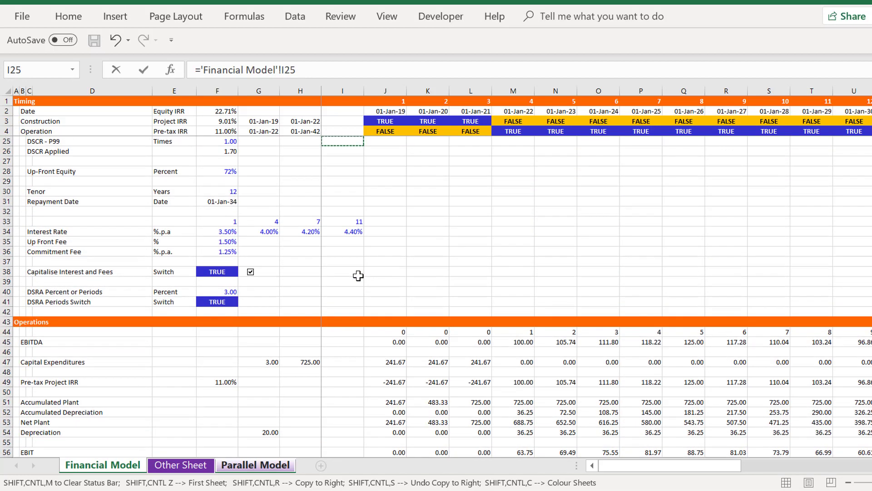
key("Escape")
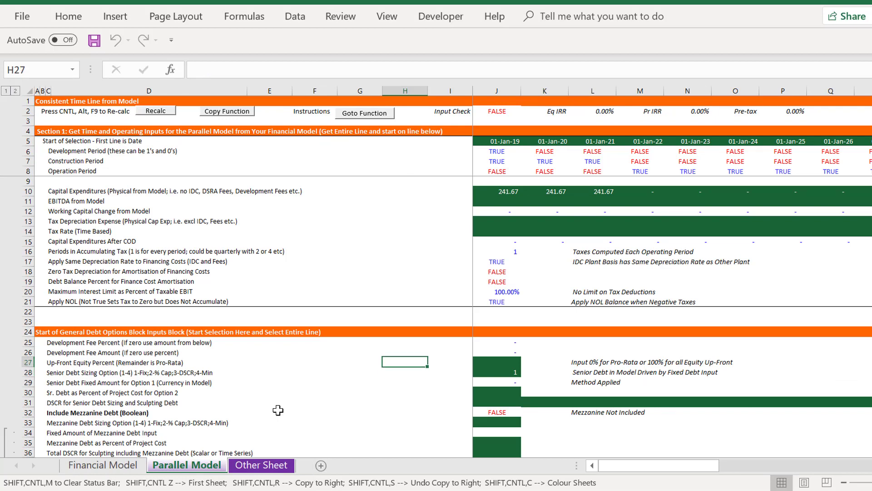
Link the EBITDA from Model row from J11 to ='Financial Model'!J45 and copy it across the timeline
left_click(470, 211)
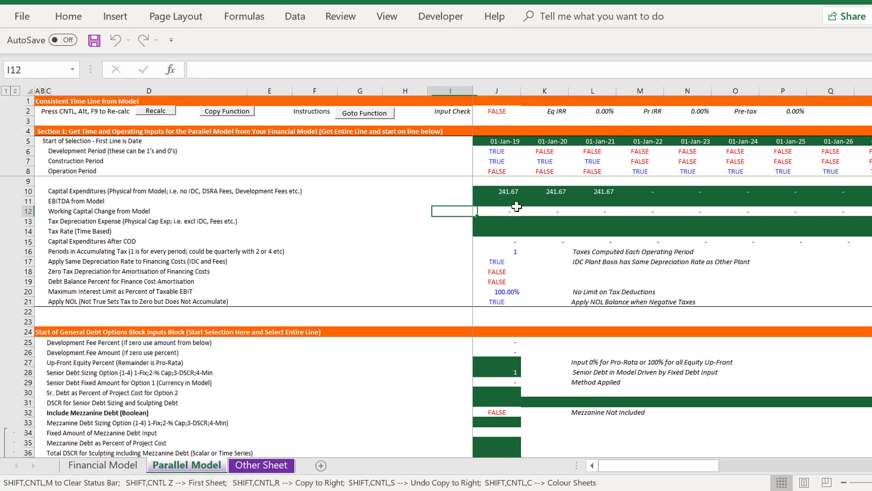
left_click(516, 205)
type("=")
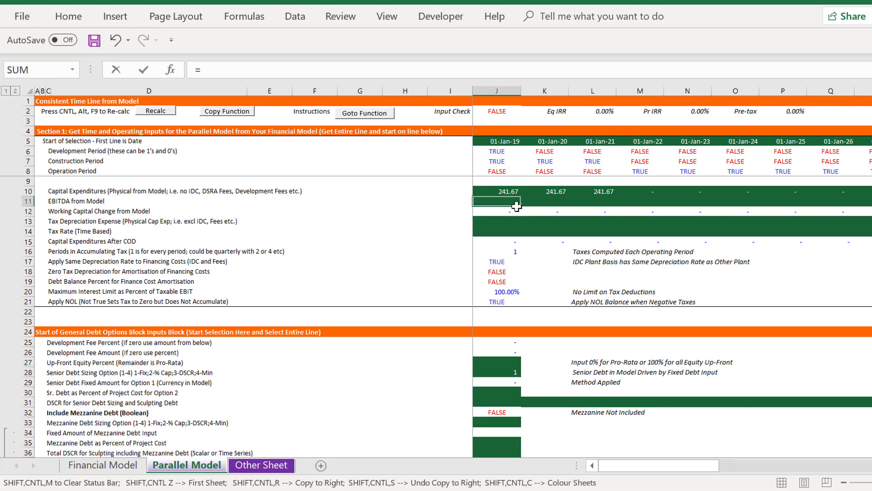
key("ctrl+Page_Up")
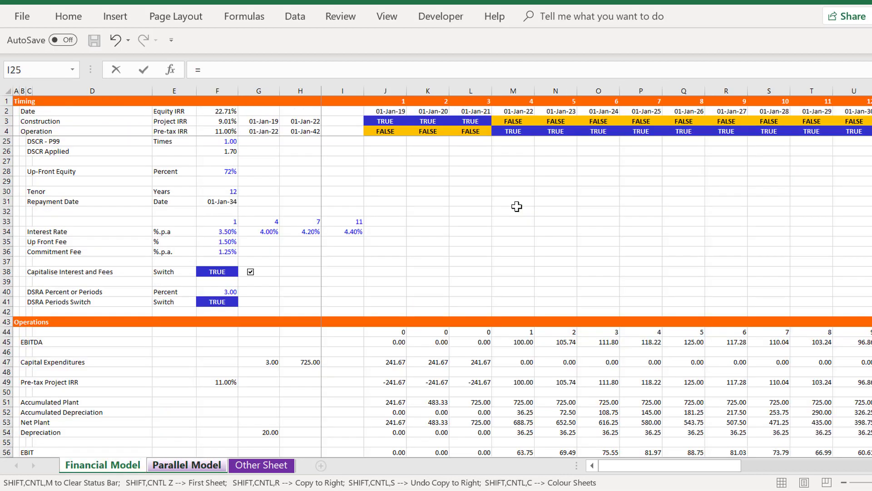
left_click(389, 346)
key("ctrl+Page_Down")
key("ctrl+Return")
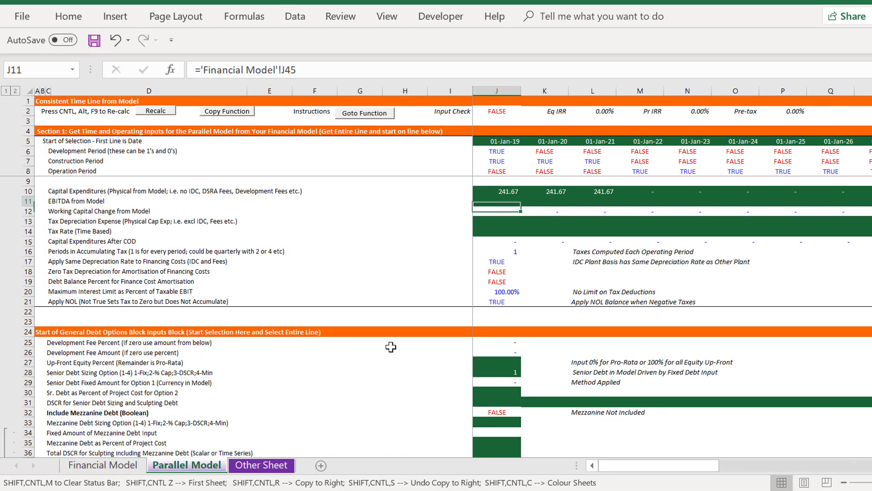
key("ctrl+shift+r")
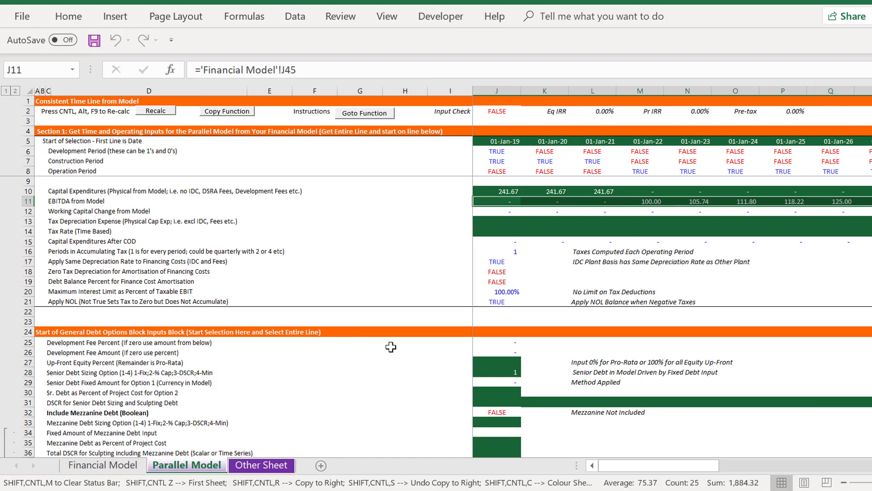
Link the Tax Depreciation Expense row from J13 to the Financial Model's Depreciation line, ='Financial Model'!J54, and copy it across the timeline
key("Down")
key("Down")
key("Left")
key("Left")
key("Right")
key("Right")
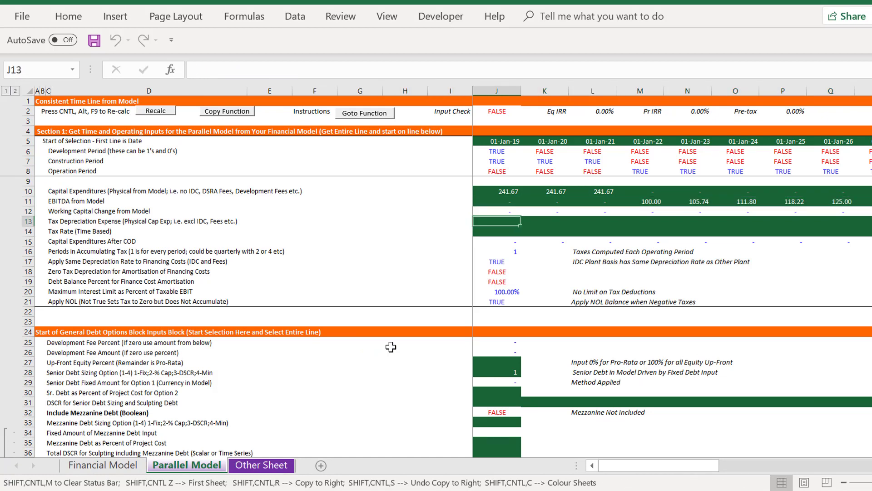
type("=")
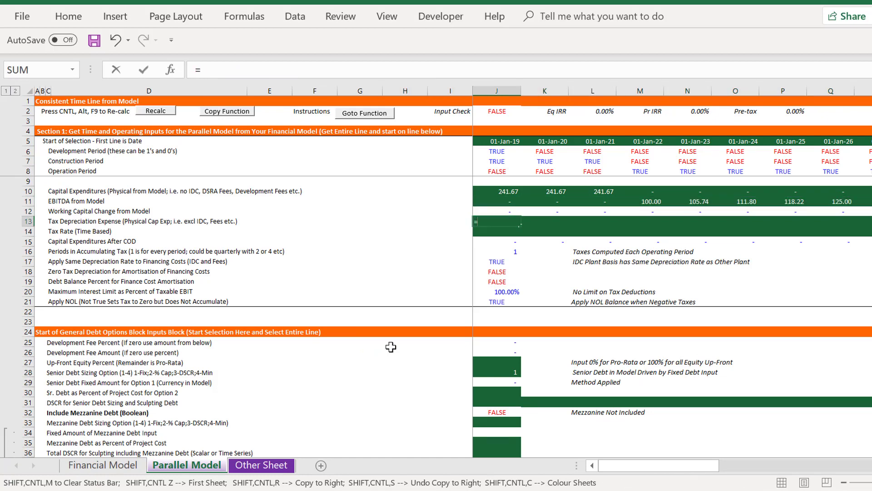
key("ctrl+Page_Up")
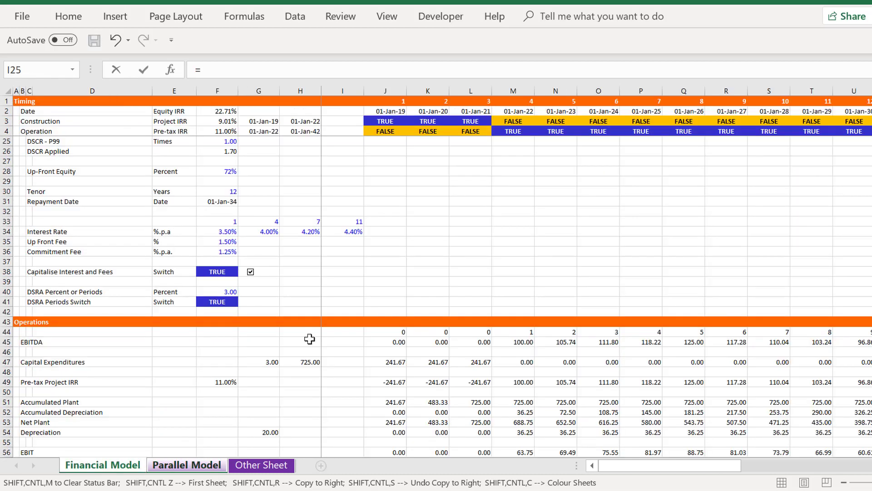
left_click(391, 361)
key("Left")
key("Left")
key("Right")
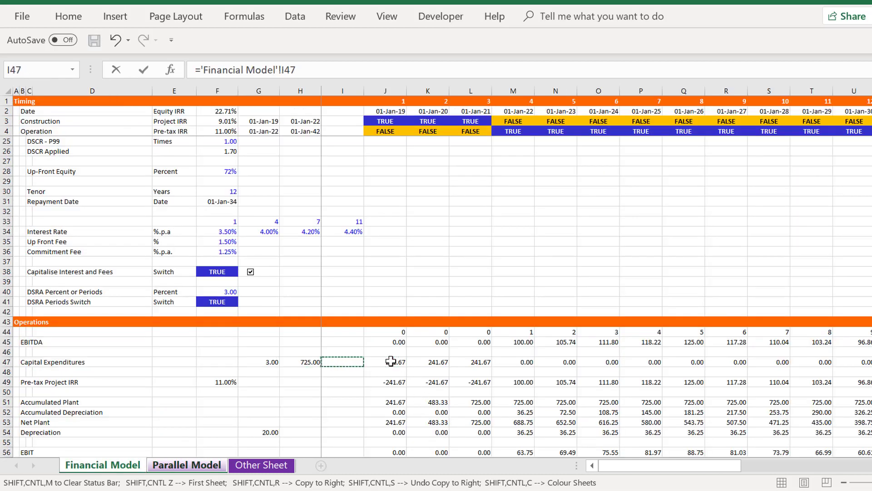
key("Right")
key("Down")
key("Down")
key("Down")
key("Down")
key("Down")
key("Down")
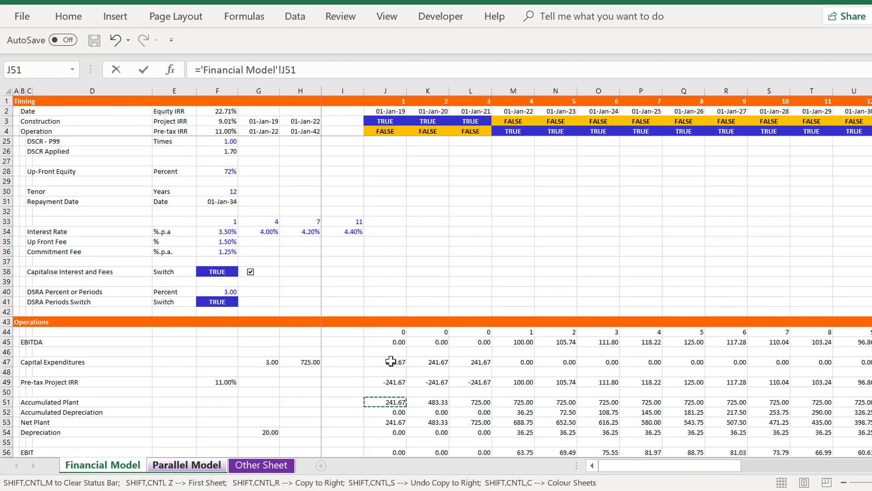
key("Down")
key("Down")
key("Down")
key("Down")
key("Down")
key("Down")
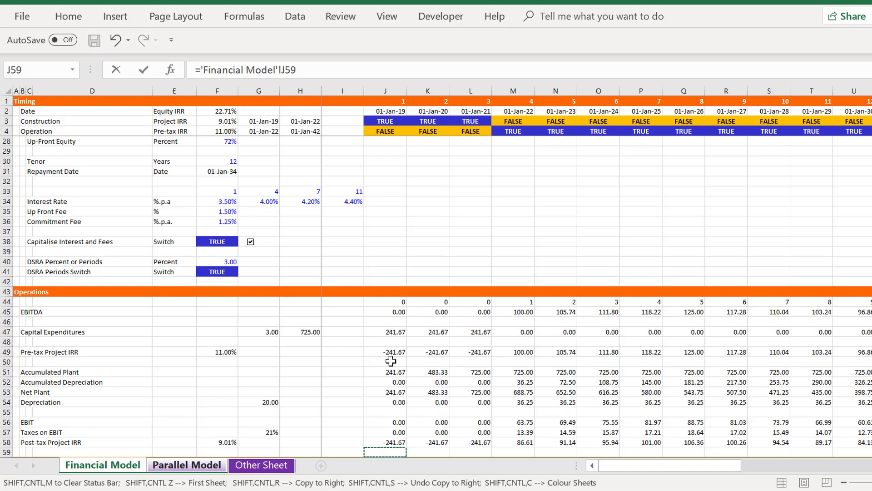
key("Up")
key("Up")
key("Up")
key("Up")
key("Up")
key("Up")
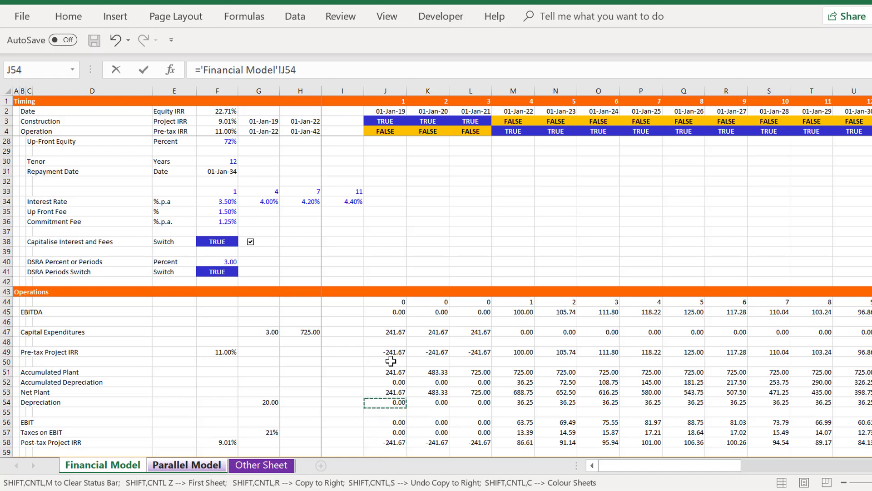
key("Up")
key("Up")
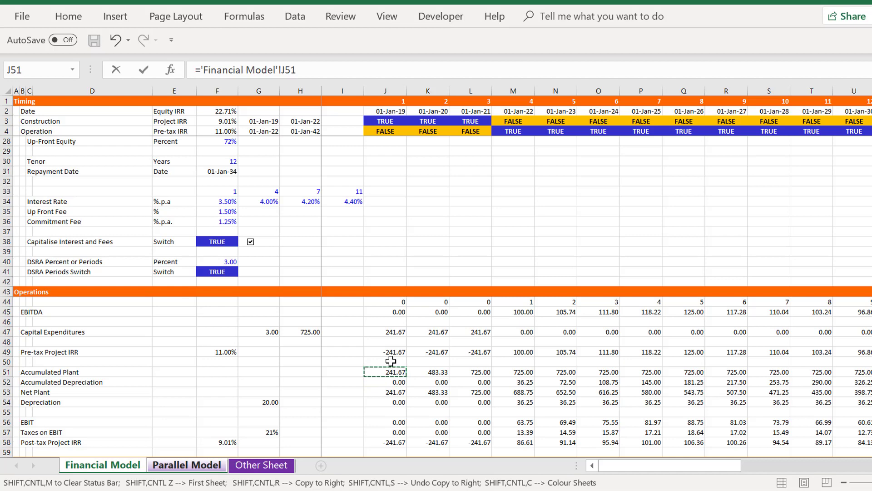
key("Down")
key("Down")
key("Down")
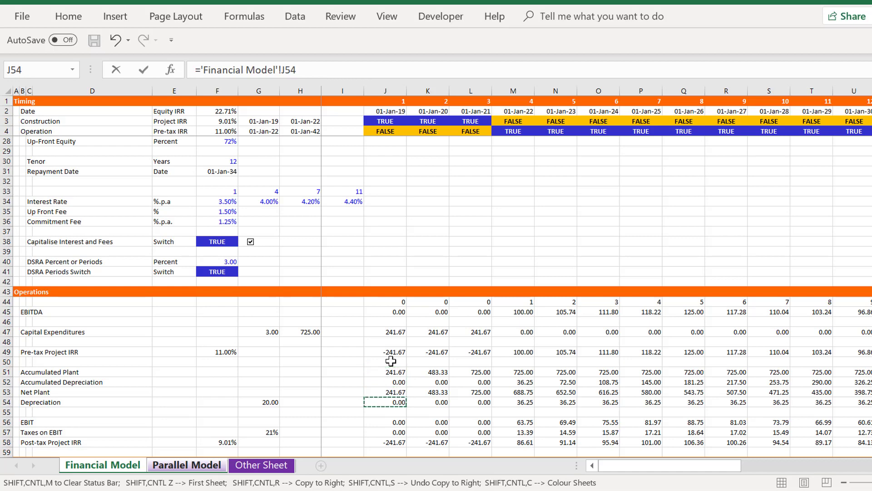
key("Return")
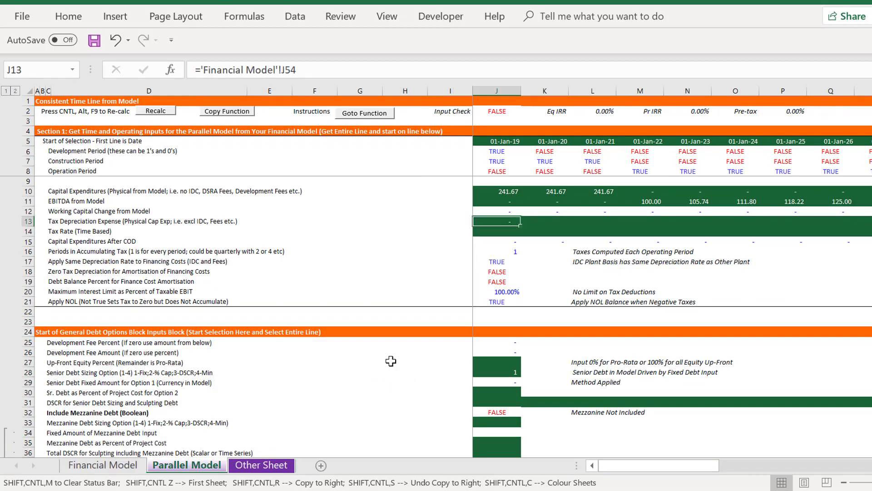
key("shift+ctrl+r")
Link the Parallel Model's Tax Rate row from J14 to the Financial Model's Tax Rate assumption across the timeline
key("Down")
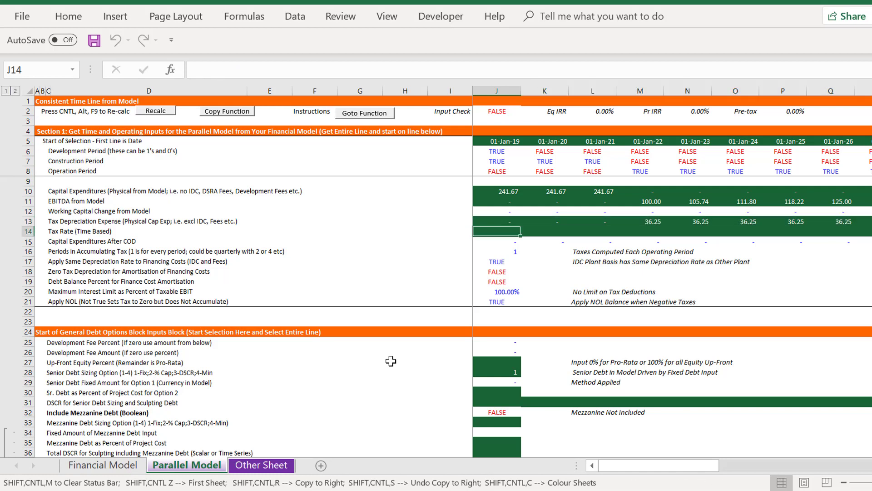
type("=")
key("ctrl+Page_Up")
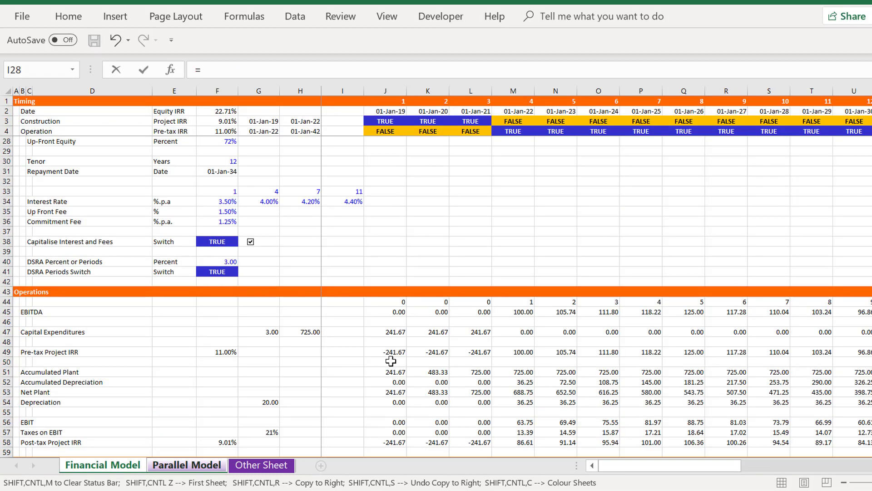
left_click(217, 239)
key("Down")
key("Down")
key("Down")
key("Down")
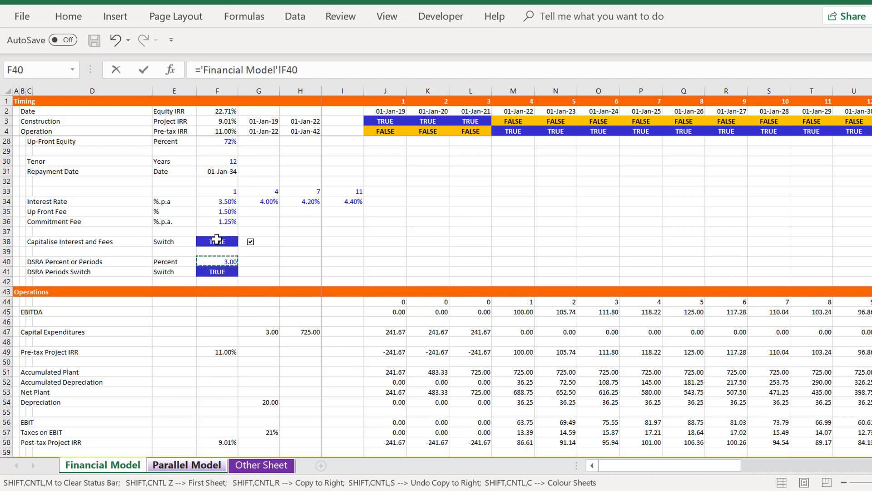
key("Down")
key("Down")
key("Down")
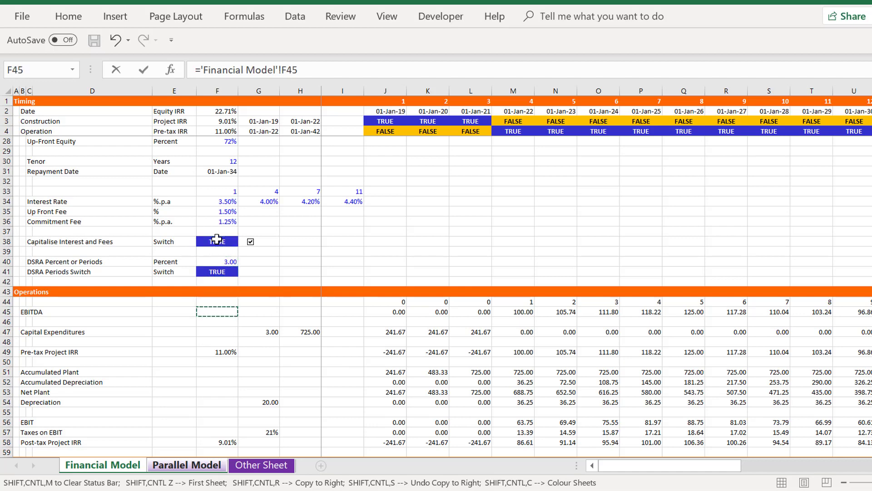
key("Page_Up")
key("Page_Up")
key("Down")
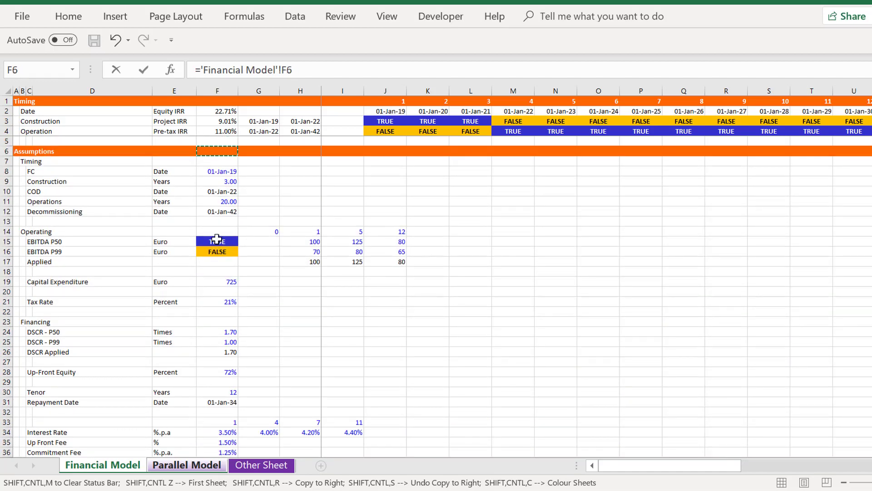
key("Escape")
Link the Up-Front Equity Percent in J27 to the Financial Model's Up-Front Equity assumption with ='Financial Model'!F28
key("Down")
key("Down")
key("Down")
key("Down")
key("Up")
key("Up")
key("Up")
key("Up")
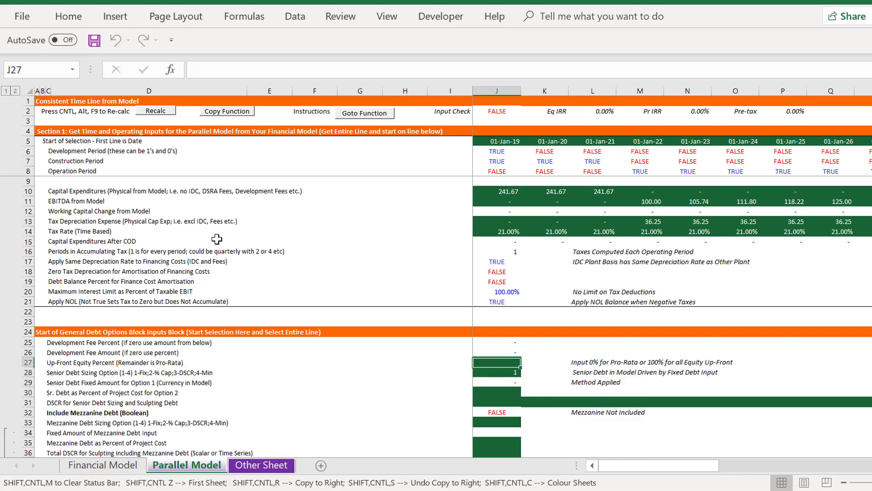
key("Left")
key("Left")
key("Left")
key("Left")
key("Right")
key("Right")
key("Right")
key("Right")
type("=")
key("ctrl+Page_Up")
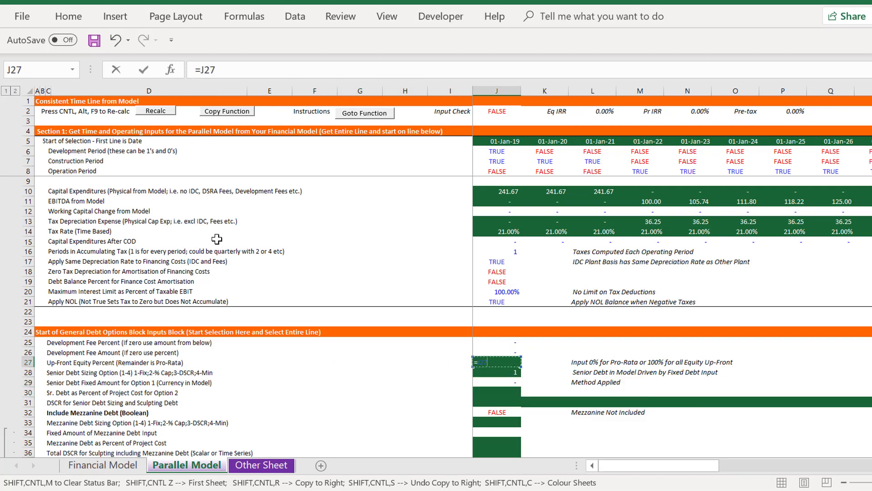
key("ctrl+Page_Up")
left_click(209, 291)
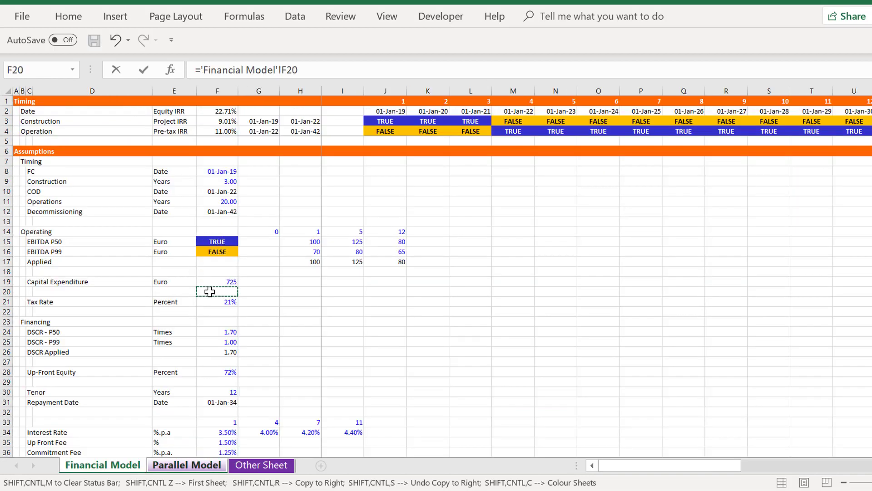
key("Down")
key("Down")
key("Down")
key("Down")
key("Down")
key("Down")
key("Down")
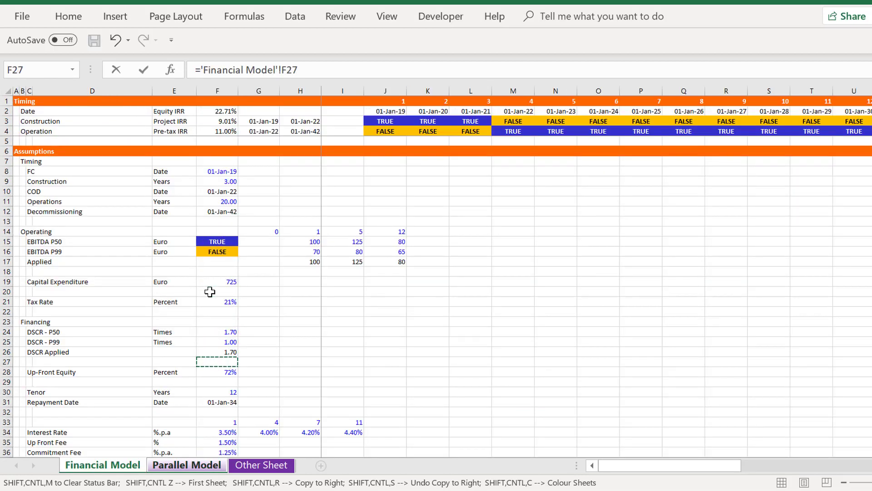
key("Down")
key("Return")
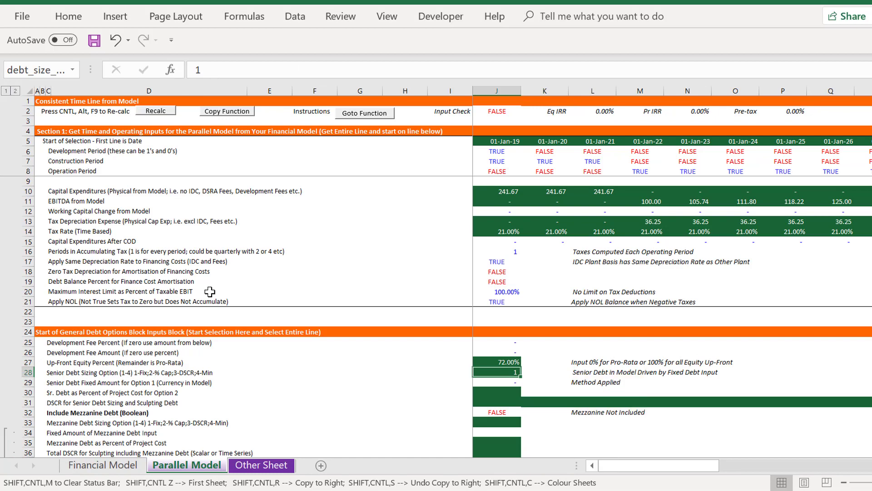
Set the Senior Debt Sizing Option in J28 to 3 so that senior debt is sized from the DSCR
key("Up")
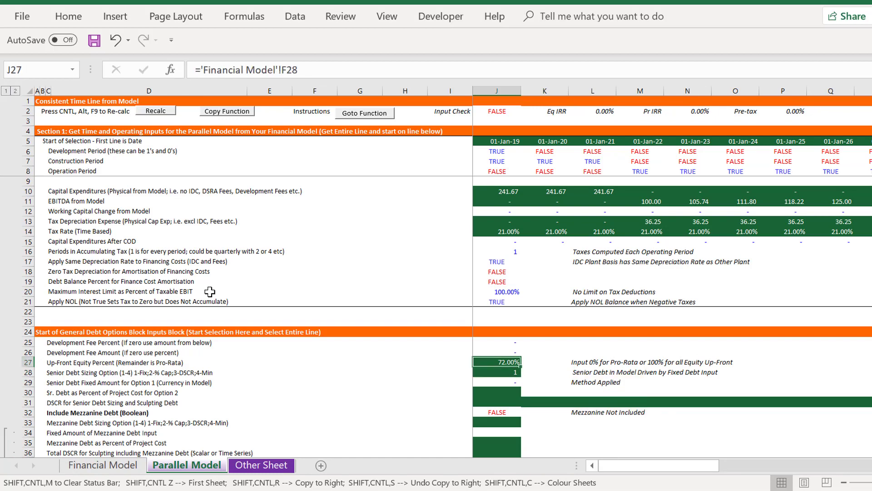
key("Down")
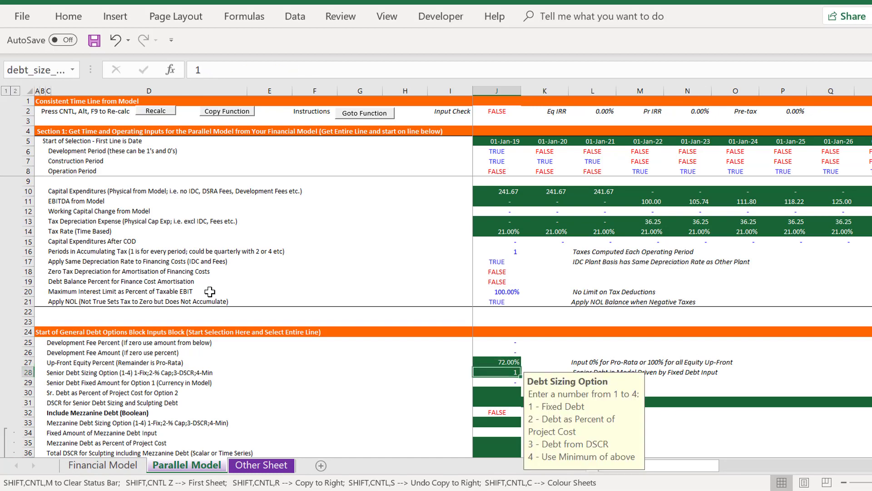
key("Left")
key("Right")
key("Right")
key("Right")
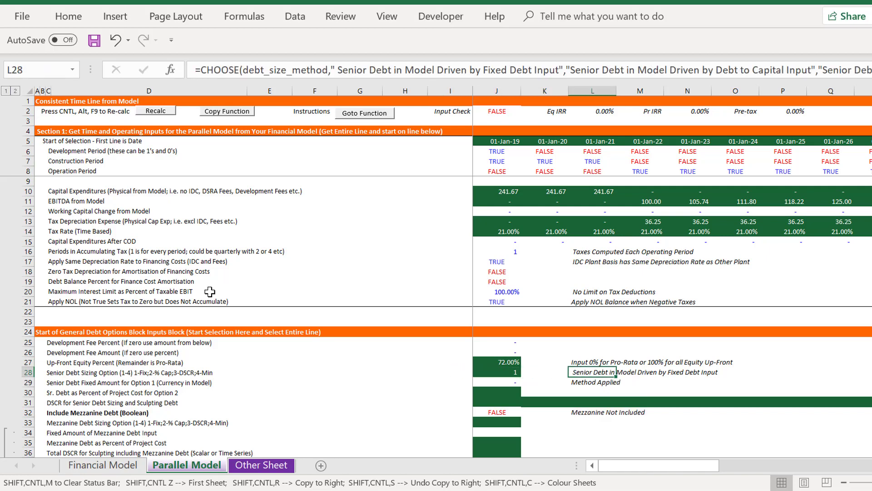
key("Left")
key("Left")
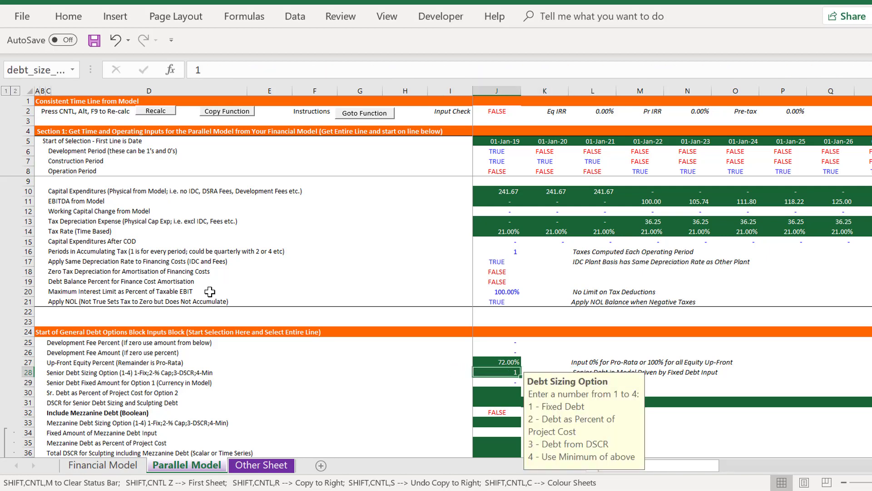
type("3")
key("Return")
key("Return")
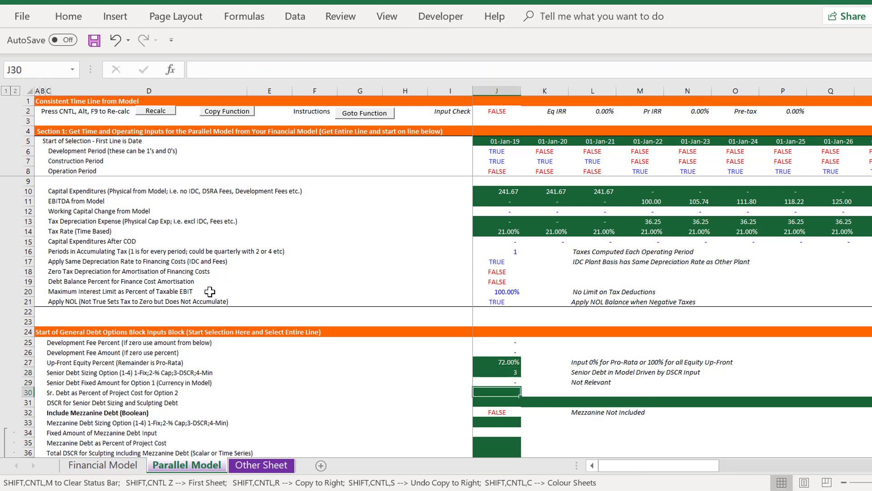
Link the DSCR for Senior Debt Sizing and Sculpting in J31 to DSCR Applied with ='Financial Model'!F26
key("Left")
key("Left")
key("Left")
key("Left")
key("Left")
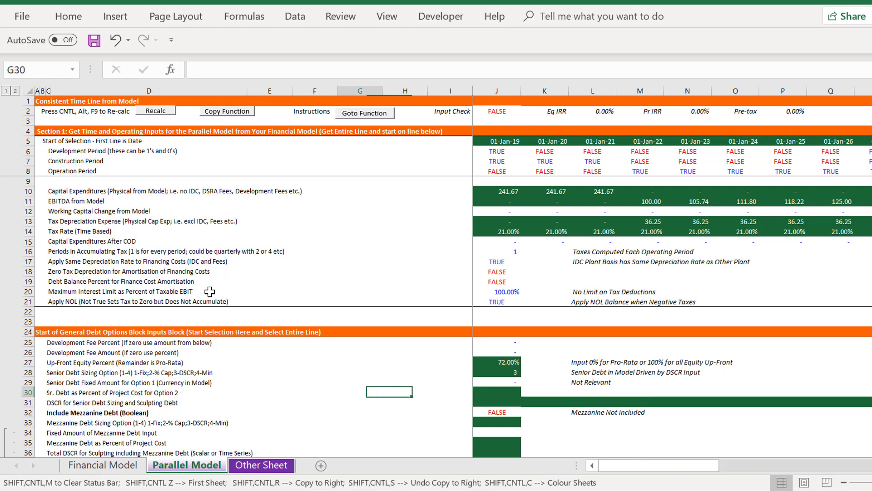
key("Right")
key("Right")
key("Down")
key("Right")
key("Right")
key("Right")
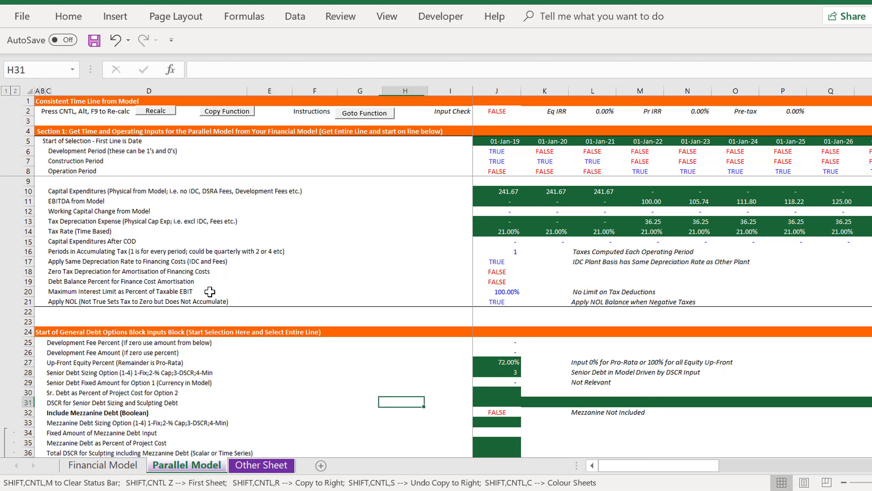
type("=")
key("ctrl+Page_Up")
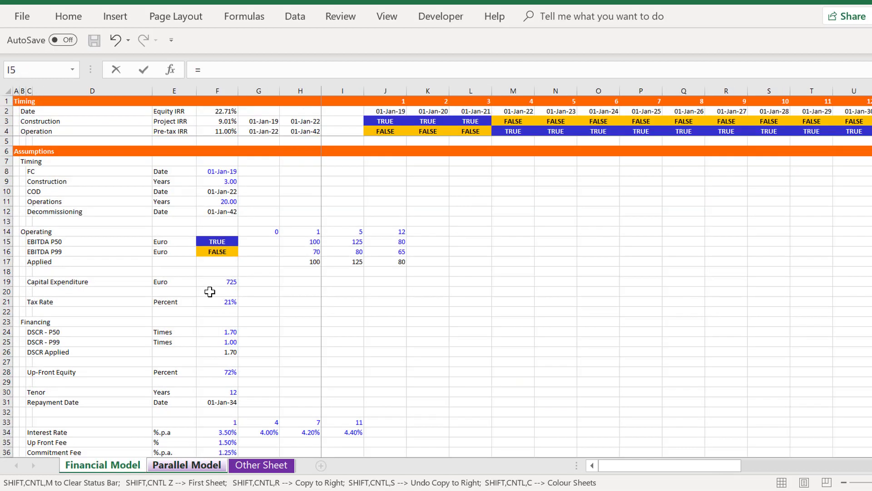
left_click(216, 351)
key("Return")
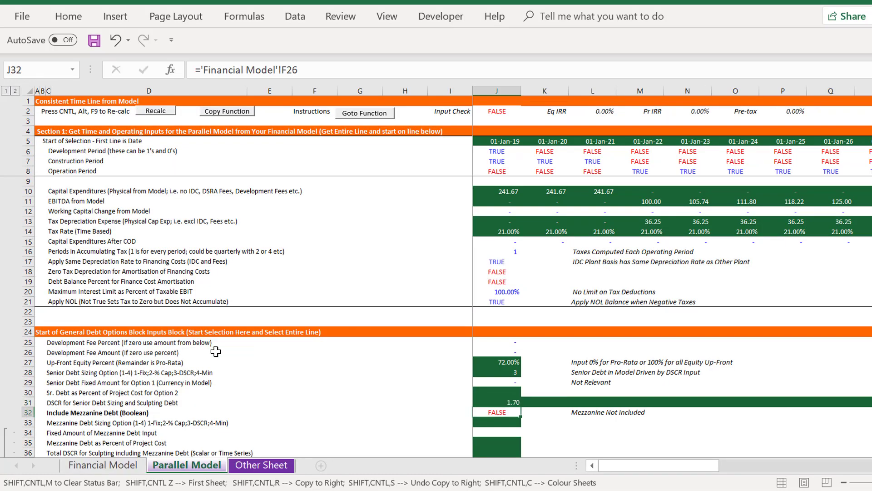
Review the mezzanine debt, shareholder debt and DSRA options in the General Debt Options block
key("Down")
key("Down")
key("Down")
key("Down")
key("Down")
key("Down")
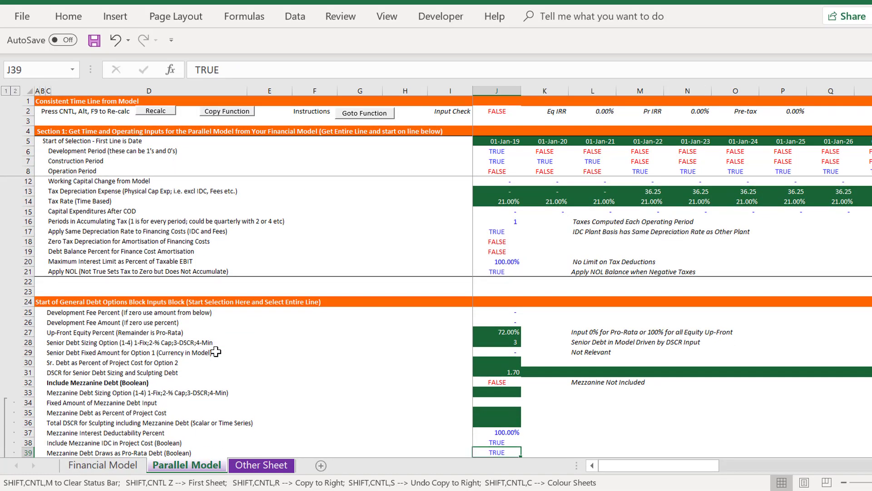
key("Up")
key("Up")
key("Up")
key("Up")
key("Up")
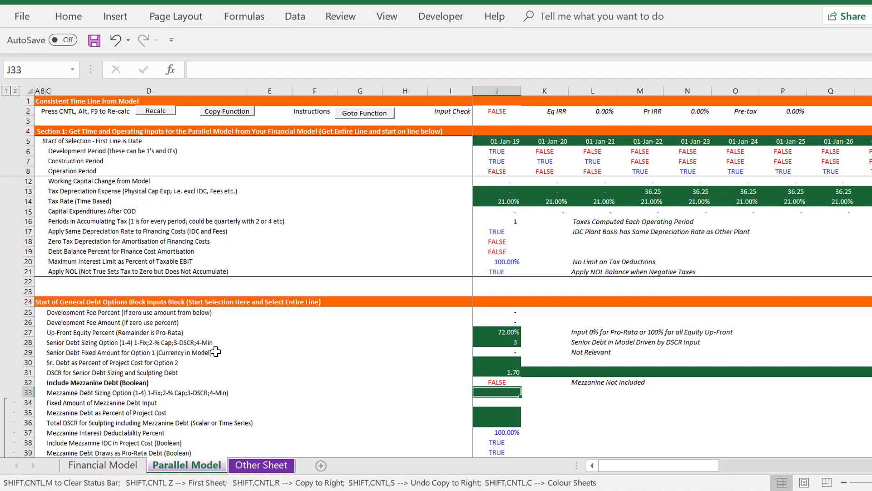
key("Up")
key("Up")
key("Up")
key("Up")
scroll(216, 352, "up", 1)
key("Page_Down")
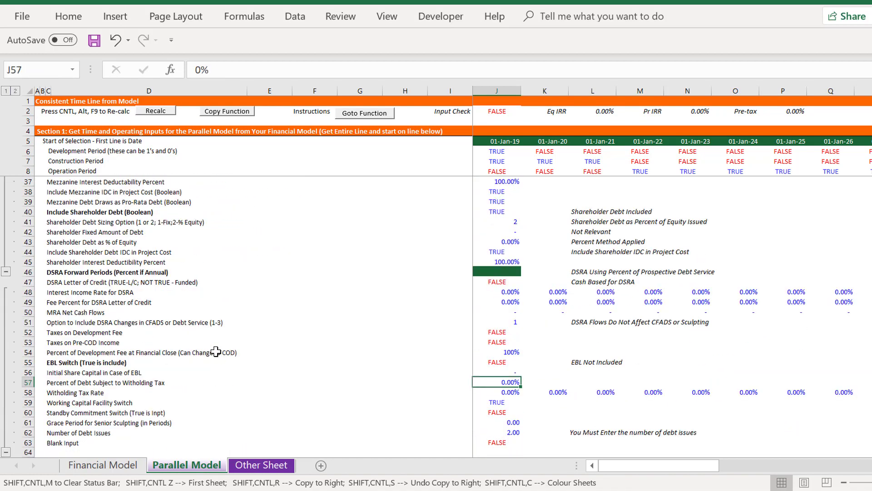
key("Up")
key("Page_Up")
key("Down")
key("Down")
key("Down")
key("Down")
key("Down")
key("Down")
key("Down")
key("Down")
key("Down")
key("Down")
key("Down")
key("Down")
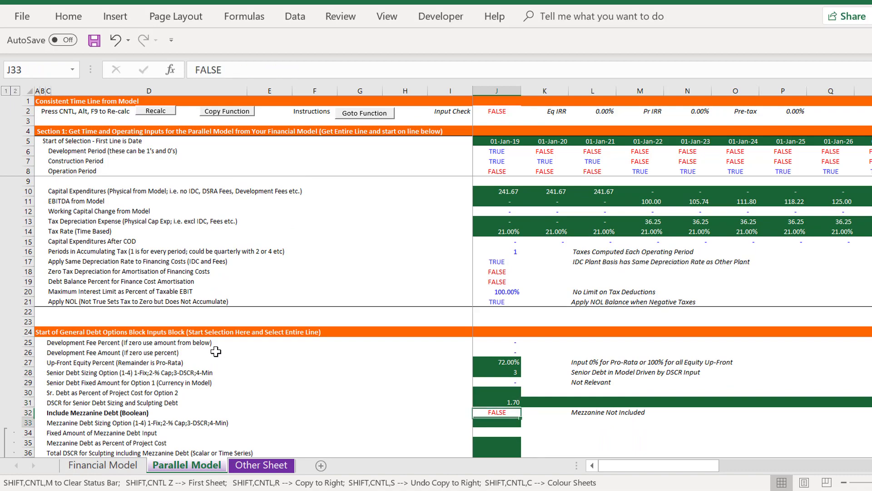
key("Down")
key("Down")
key("Down")
key("Down")
key("Down")
key("Down")
key("Down")
key("Down")
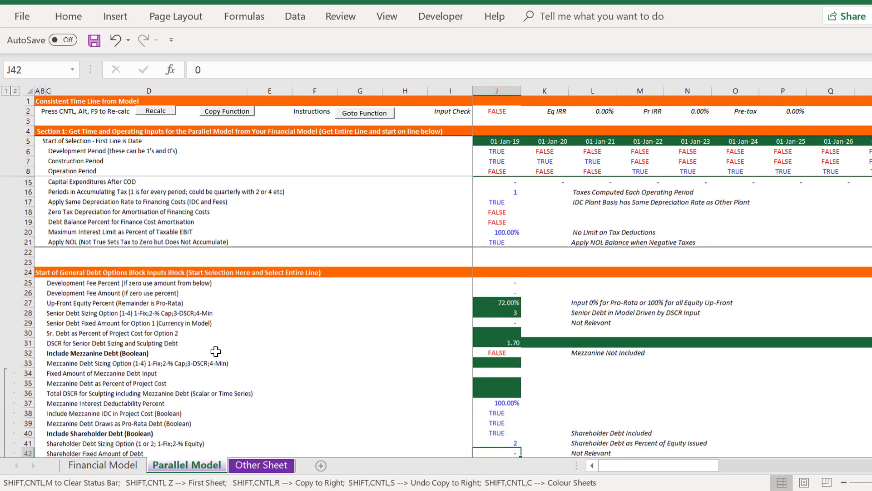
key("Down")
key("Down")
key("Down")
key("Down")
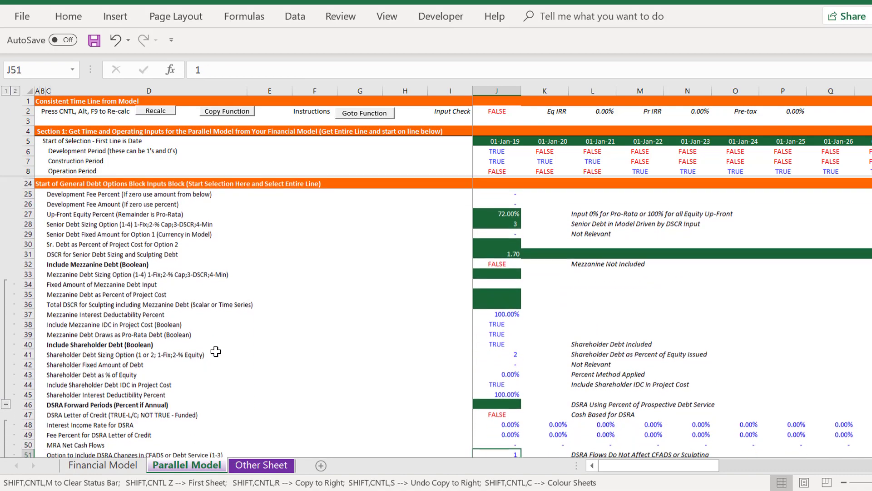
Link DSRA Forward Periods in J46 to the DSRA Percent or Periods assumption with ='Financial Model'!F40
key("Up")
key("Up")
key("Up")
key("Up")
key("Up")
key("Up")
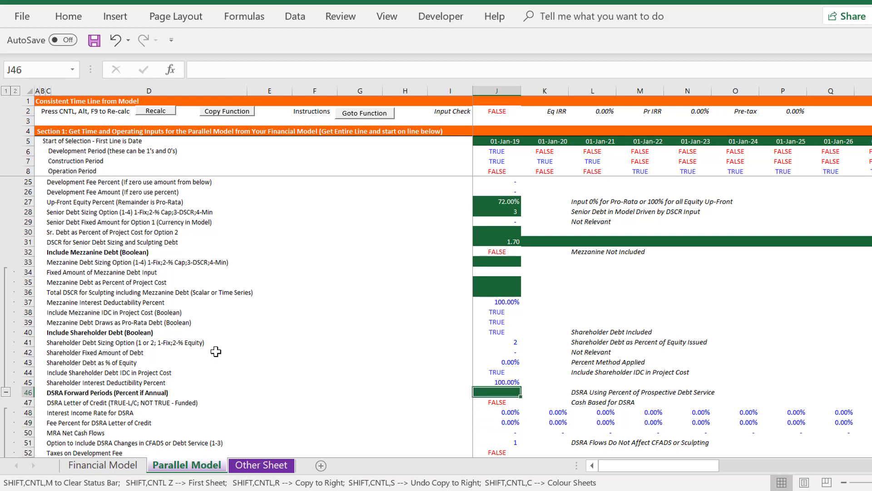
type("=")
key("ctrl+Page_Up")
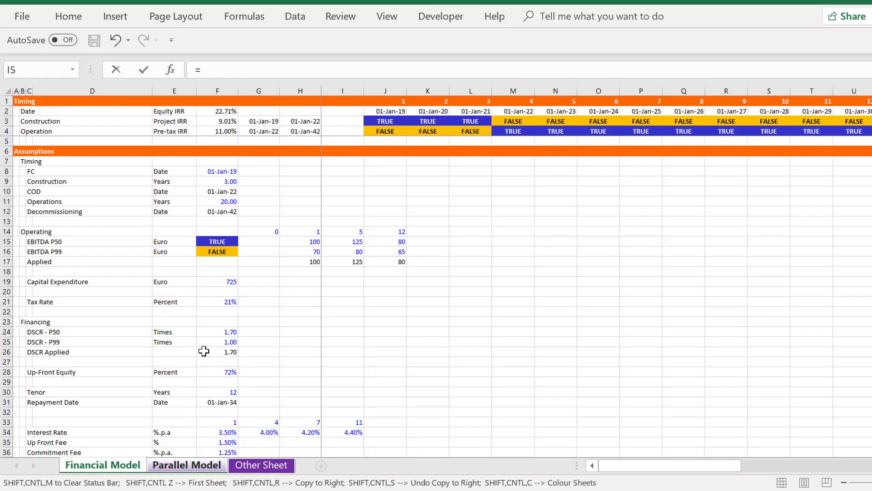
left_click(207, 391)
key("Down")
key("Down")
key("Down")
key("Down")
key("Down")
key("Down")
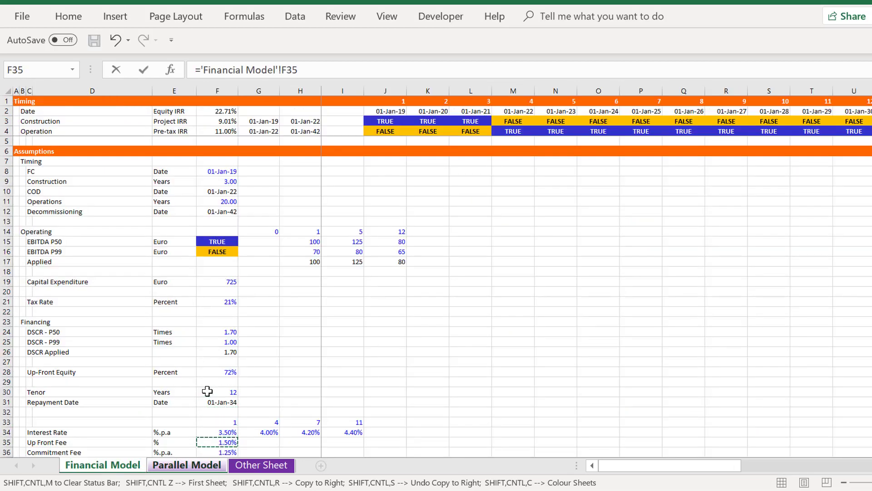
key("Down")
key("Down")
key("Down")
key("Down")
key("Down")
key("Down")
key("Down")
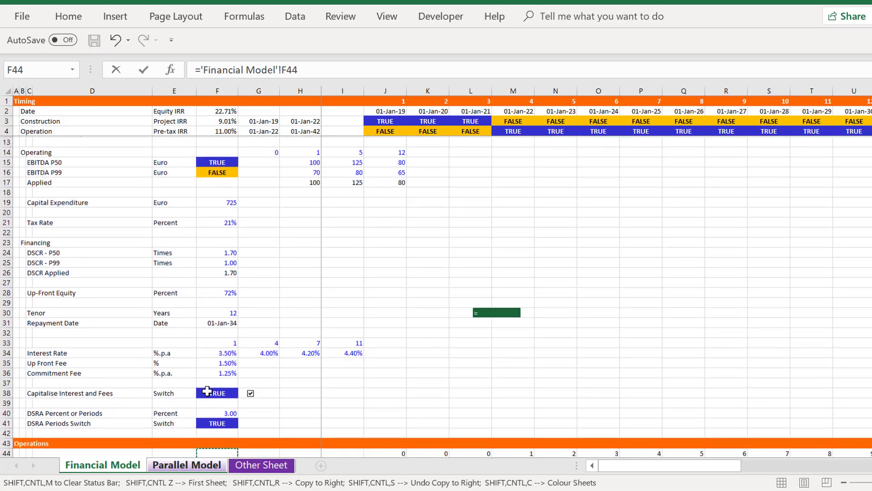
key("Up")
key("Return")
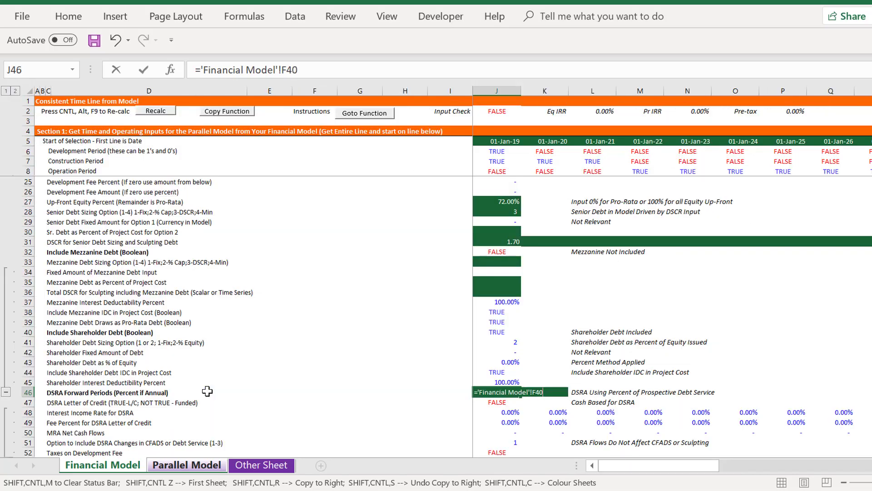
Check the DSRA Forward Periods link in J46 and the DSRA and tax options listed beneath it
key("Down")
key("Down")
key("Down")
key("Down")
key("Down")
key("Down")
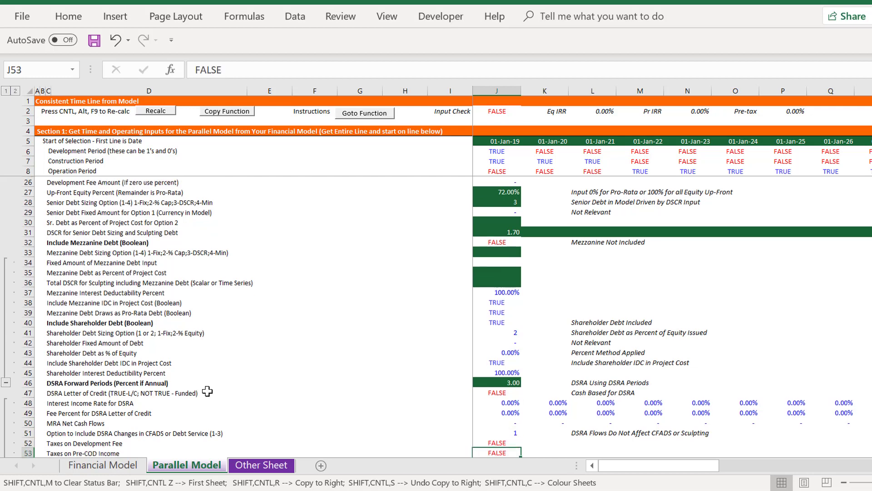
key("Up")
key("Up")
key("Up")
key("Up")
key("Up")
key("Up")
key("Up")
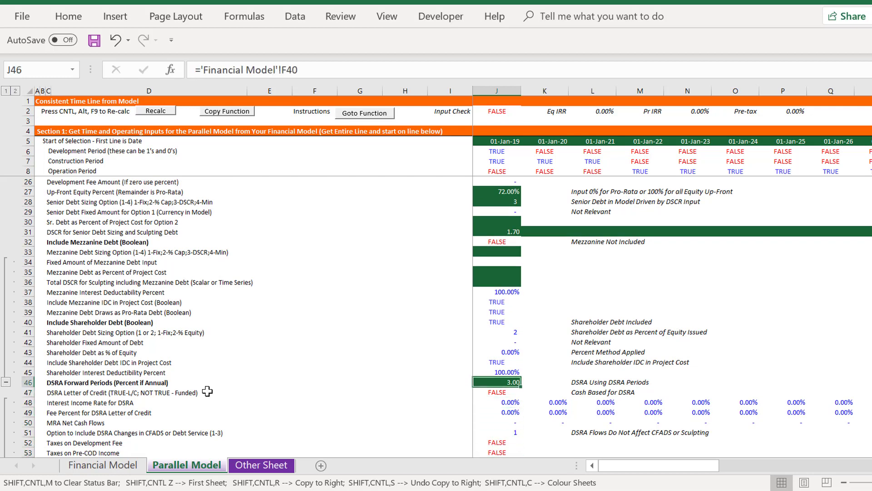
Review the remaining general debt options and the Issue 1 debt inputs down to the Periodic Interest Rate row
key("Down")
key("Down")
key("Down")
key("Down")
key("Down")
key("Down")
key("Down")
key("Down")
key("Down")
key("Down")
key("Down")
key("Down")
key("Down")
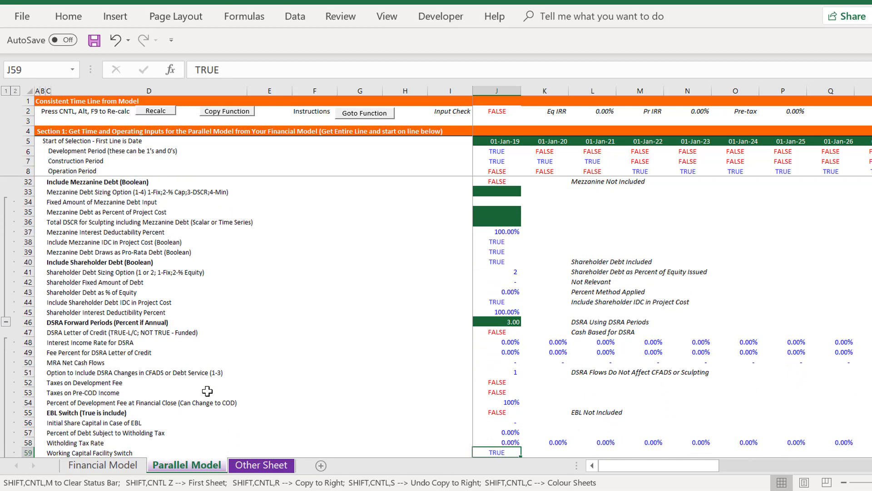
key("Down")
key("Down")
key("Down")
key("Down")
key("Down")
key("Down")
key("Down")
key("Down")
key("Down")
key("Down")
key("Down")
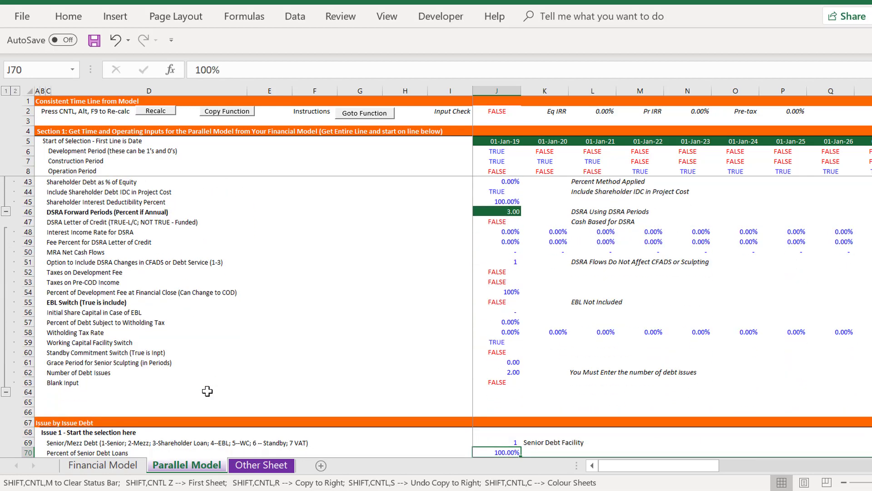
key("Down")
key("Down")
key("Down")
key("Down")
key("Up")
key("Up")
key("Up")
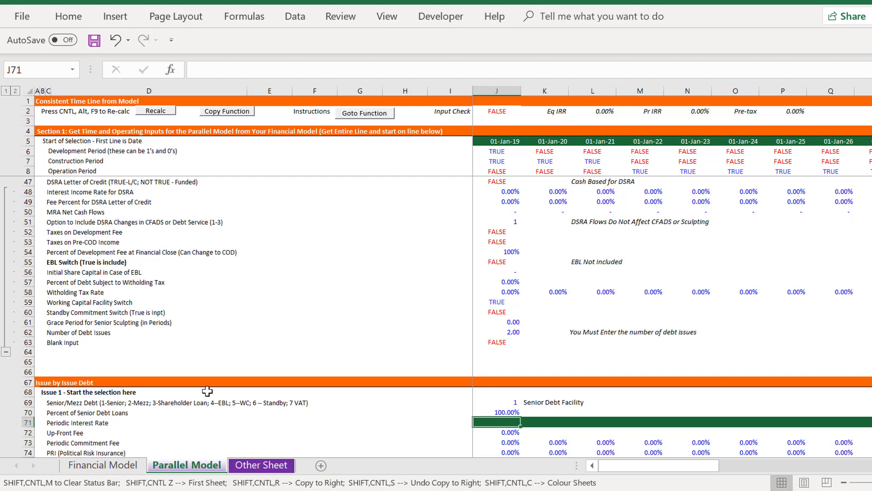
Link Issue 1's Periodic Interest Rate in J71 to the Debt Balance interest rate with ='Financial Model'!J125
type("=")
key("ctrl+Page_Up")
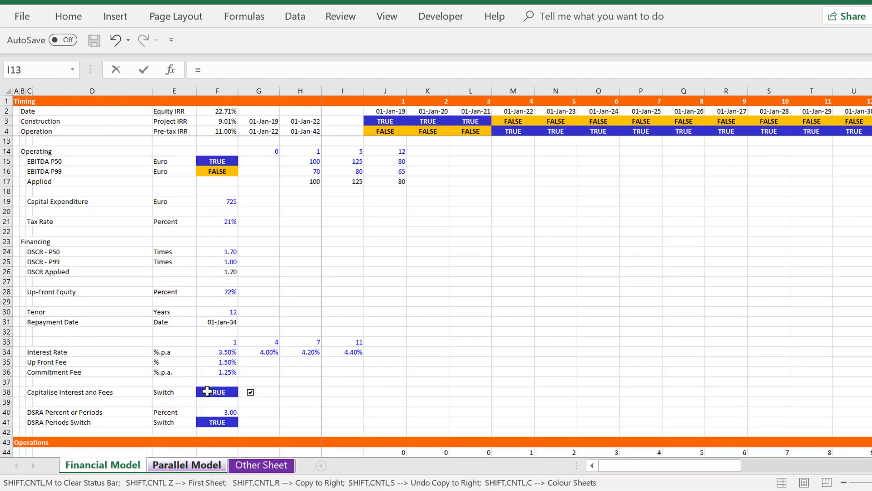
left_click(226, 352)
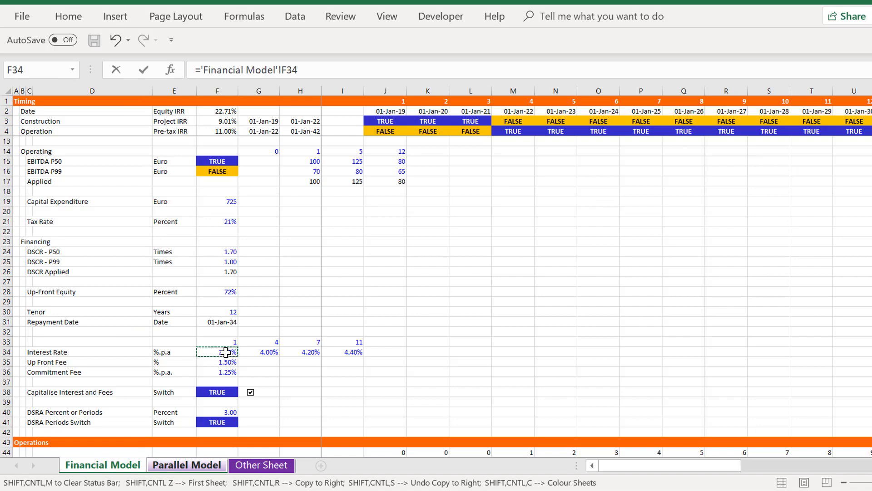
key("Down")
key("Down")
key("Down")
key("Down")
key("Down")
key("Down")
key("Down")
key("Down")
key("Down")
key("Down")
key("Down")
key("Down")
key("Down")
key("Down")
key("Down")
key("Down")
key("Down")
key("Down")
key("Down")
key("Down")
key("Down")
key("Down")
key("Down")
key("Down")
key("Down")
key("Down")
key("Down")
key("Down")
key("Down")
key("Down")
key("Down")
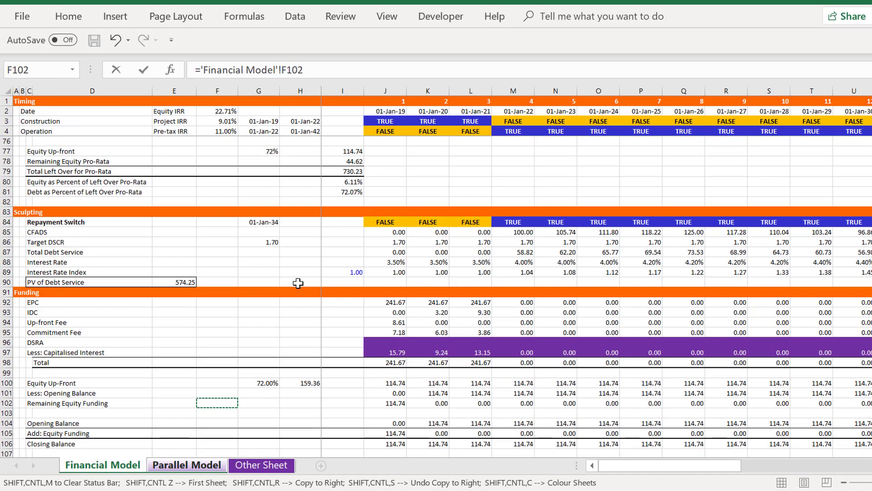
key("Down")
key("Down")
key("Down")
key("Down")
key("Down")
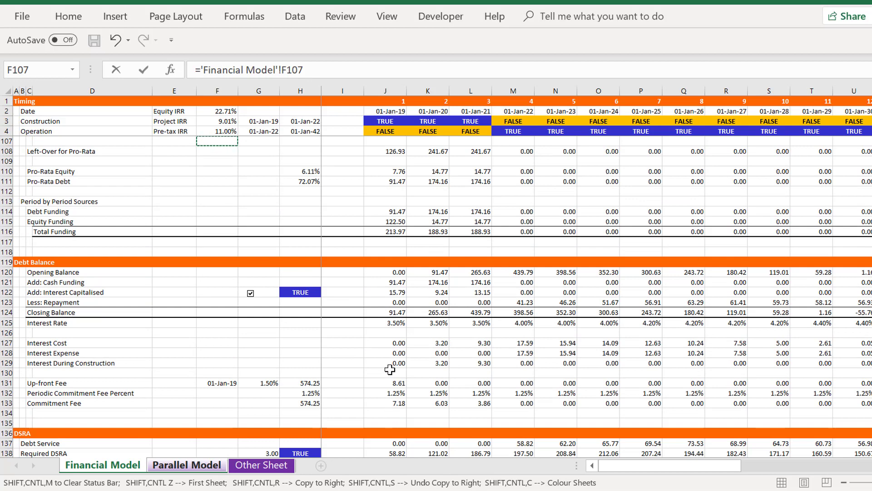
left_click(391, 329)
key("Up")
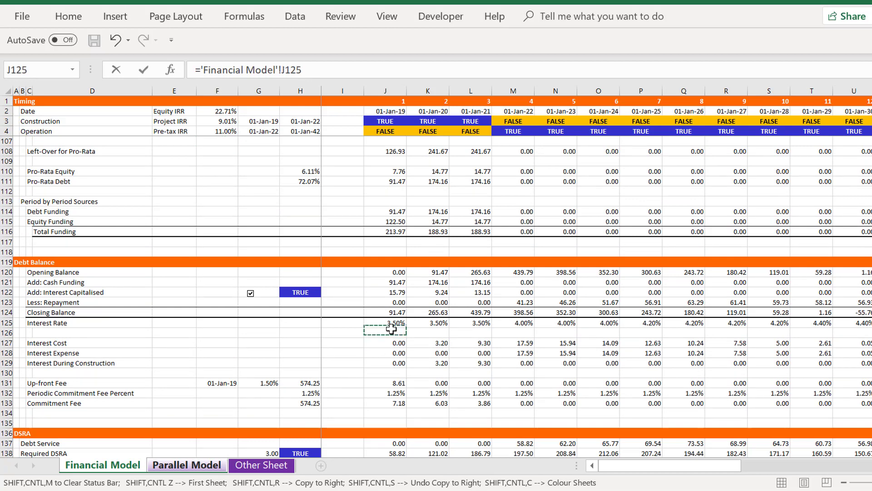
key("Return")
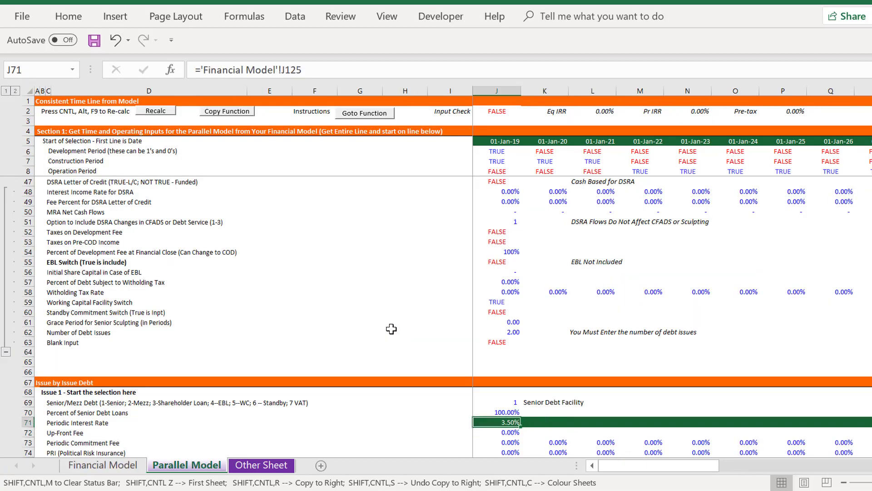
Copy the Periodic Interest Rate link in row 71 across all timeline periods
key("shift+Right")
key("shift+Right")
key("ctrl+shift+r")
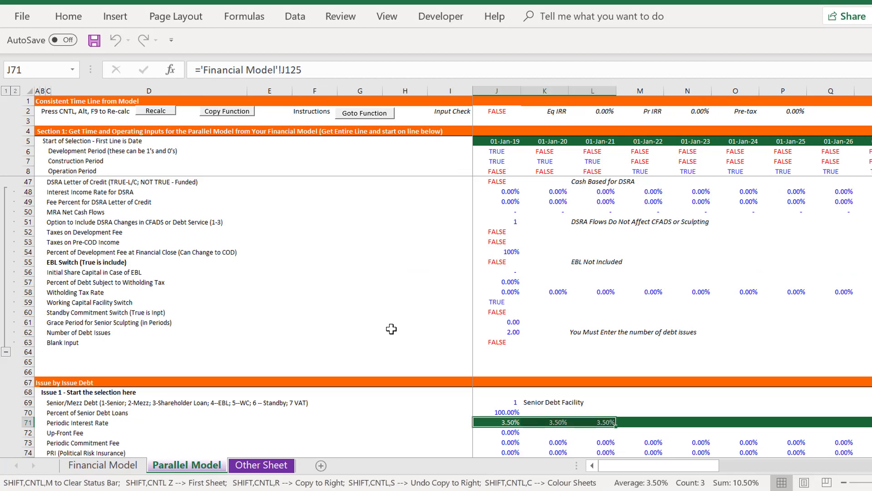
key("Right")
key("Right")
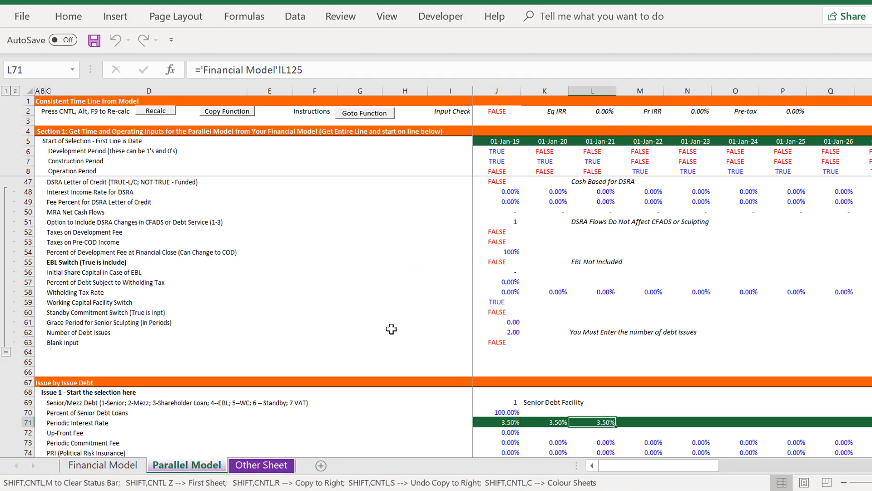
key("ctrl+shift+r")
Link the Up-Front Fee in J72 to the Debt Balance section's up-front fee percentage with ='Financial Model'!G131
key("Down")
key("Down")
key("Down")
key("Up")
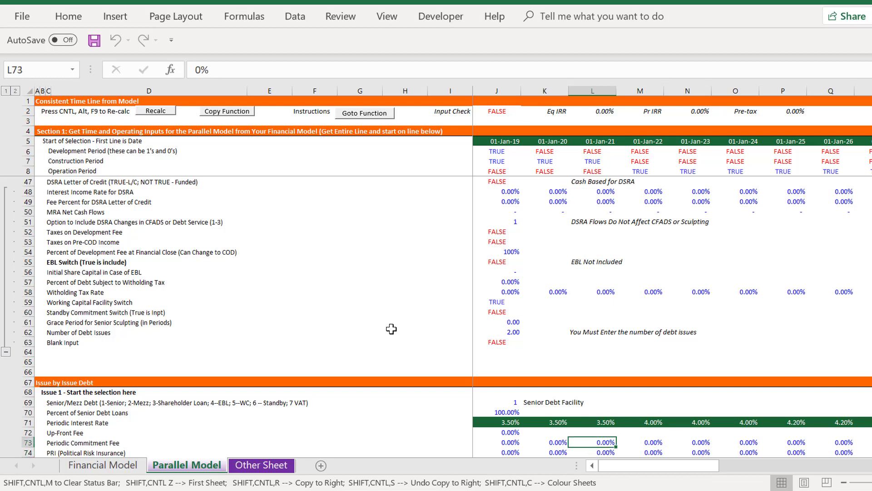
key("Up")
key("Left")
key("Left")
type("=")
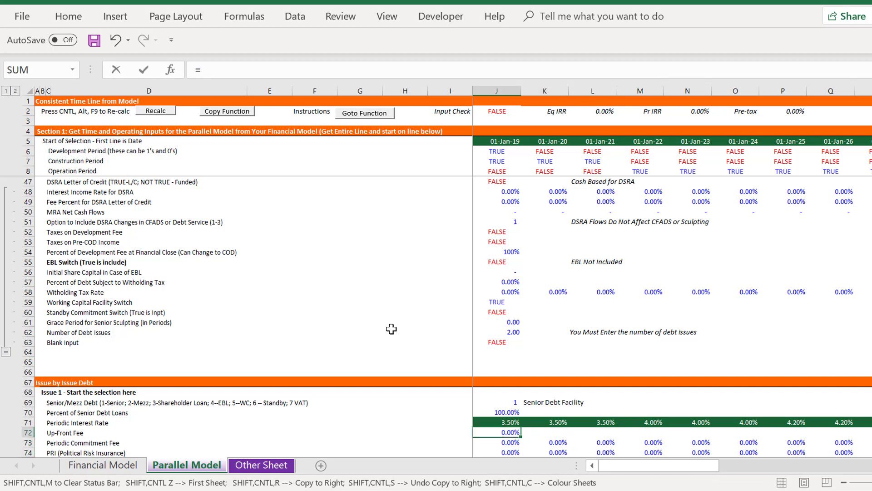
key("ctrl+Page_Up")
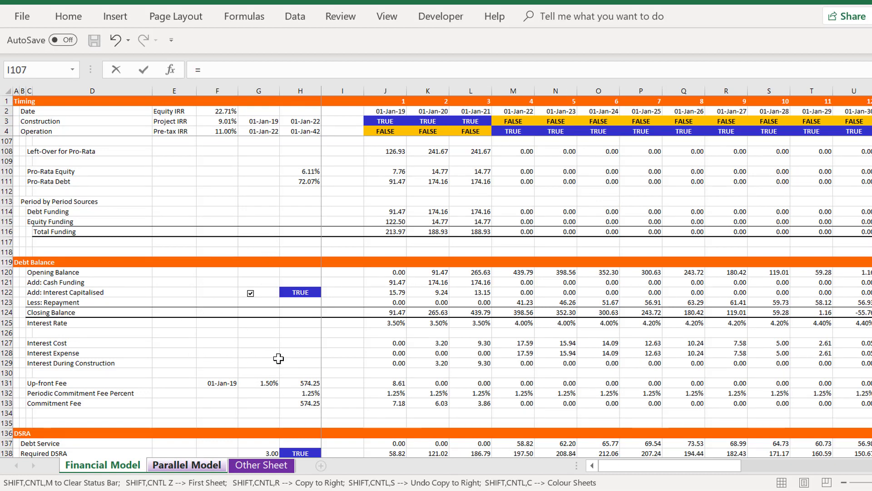
left_click(263, 376)
key("Down")
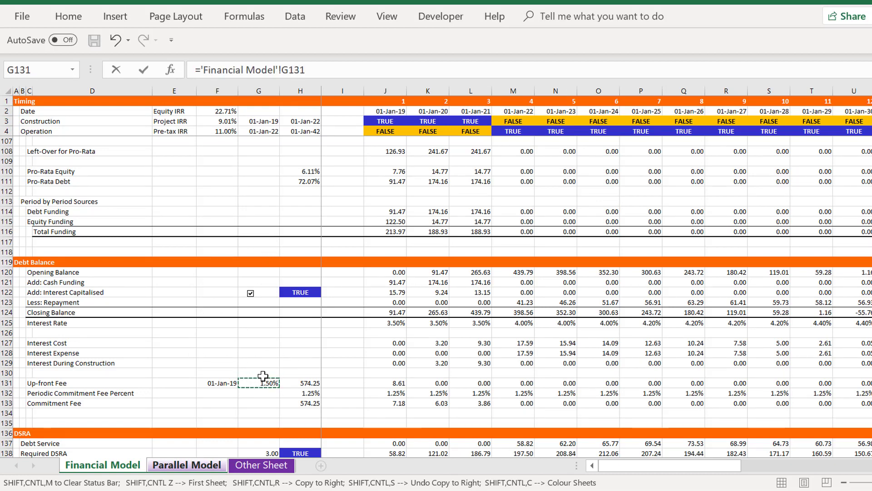
key("Return")
Link the Periodic Commitment Fee in J73 with ='Financial Model'!J132 and copy it across all timeline periods
key("Down")
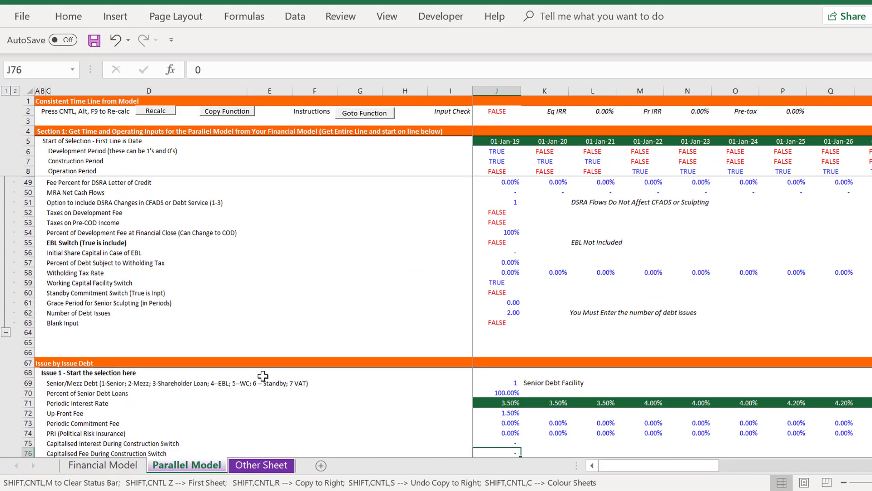
key("Up")
type("=")
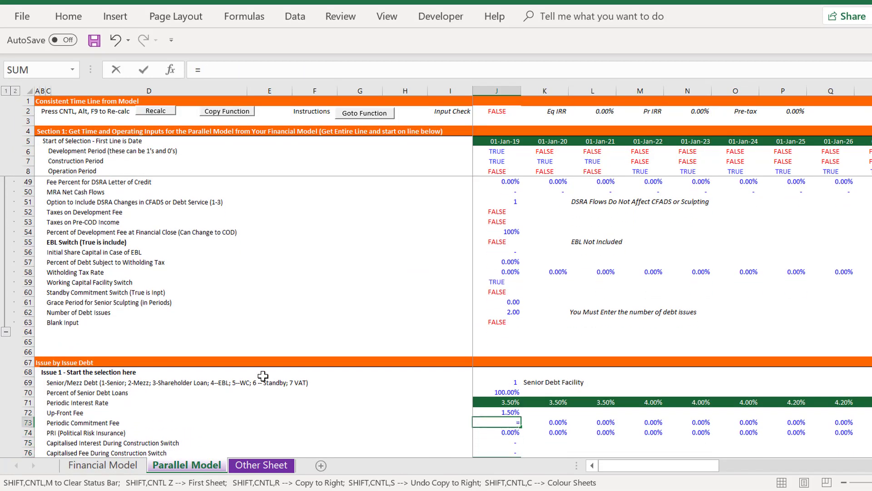
key("ctrl+Page_Up")
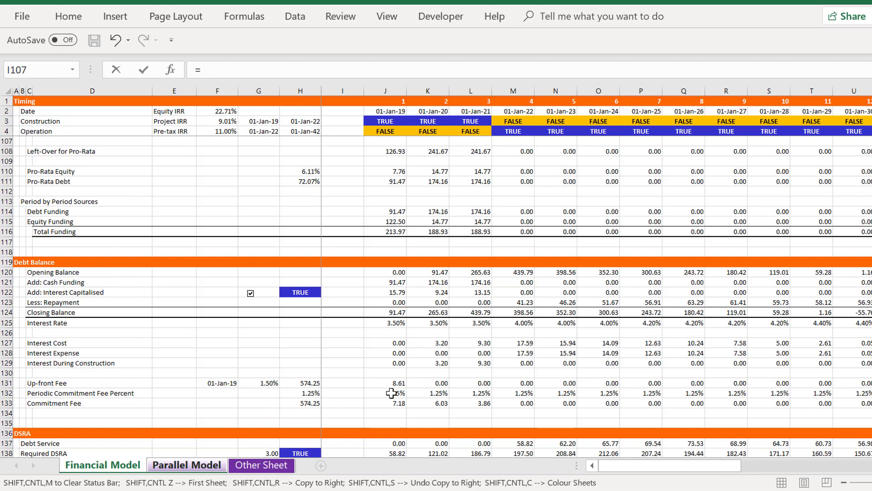
left_click(375, 382)
key("Down")
key("Return")
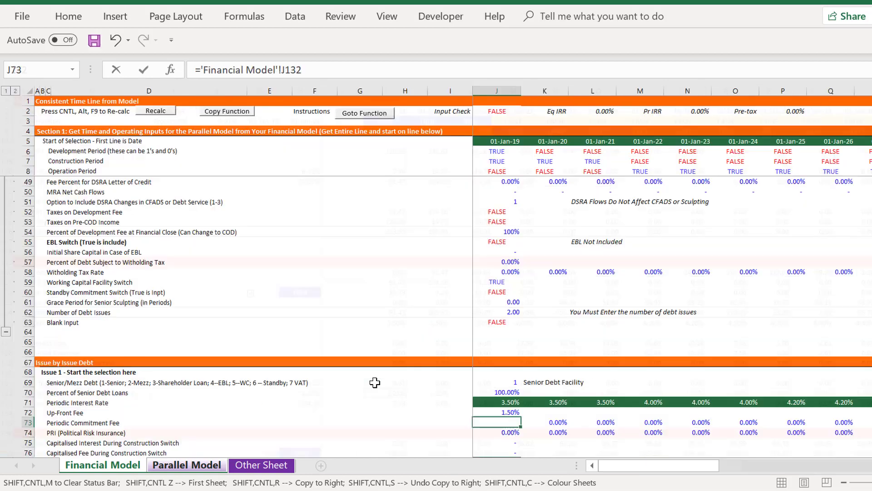
key("Up")
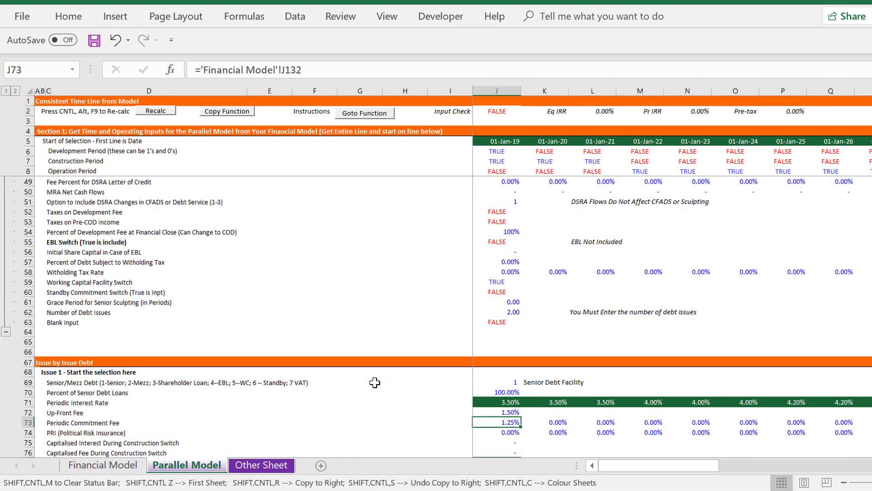
key("ctrl+shift+r")
Set Issue 1's Sculpting Switch in J77 to TRUE
key("Down")
key("Left")
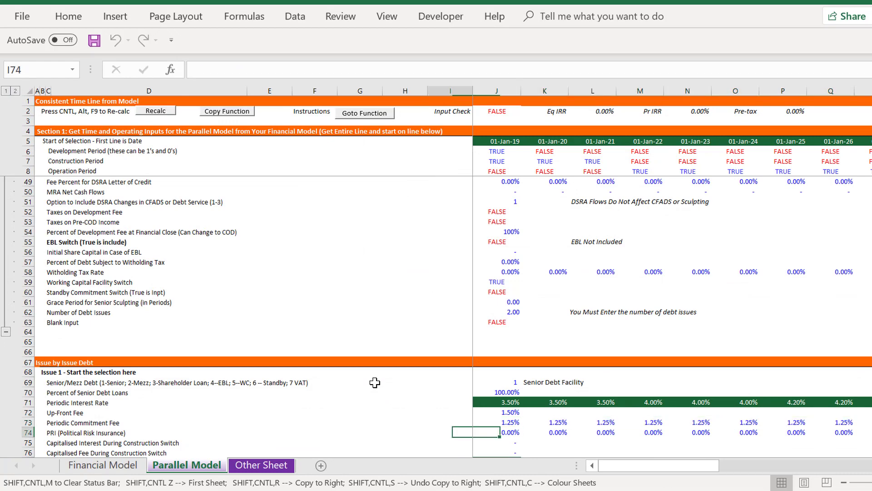
key("Down")
key("Down")
key("Down")
key("Down")
key("Down")
key("Down")
key("Down")
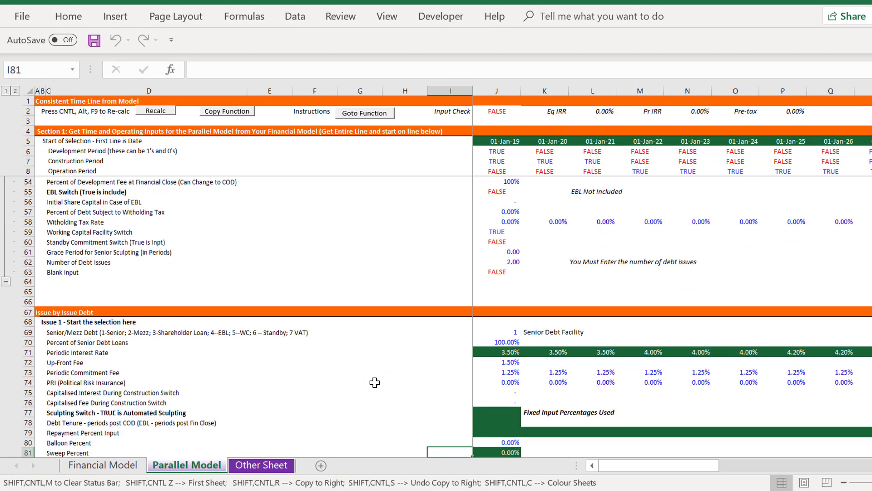
key("Up")
key("Up")
key("Up")
key("Up")
key("Right")
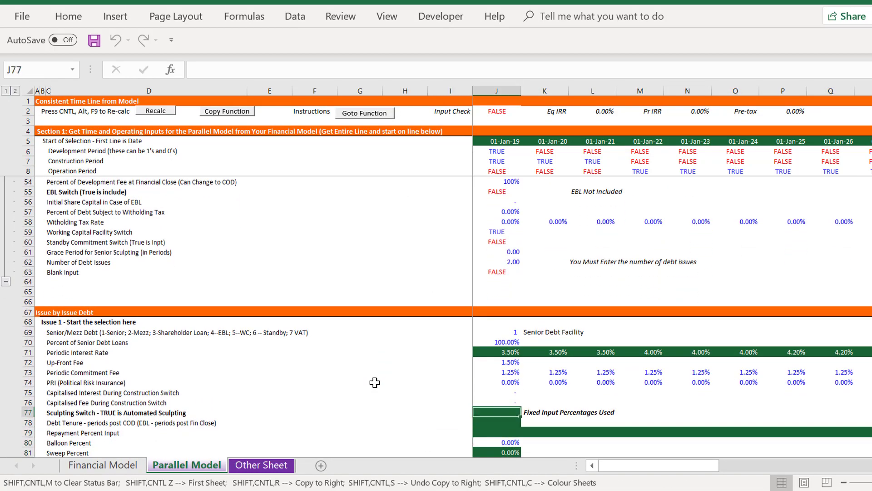
type("true")
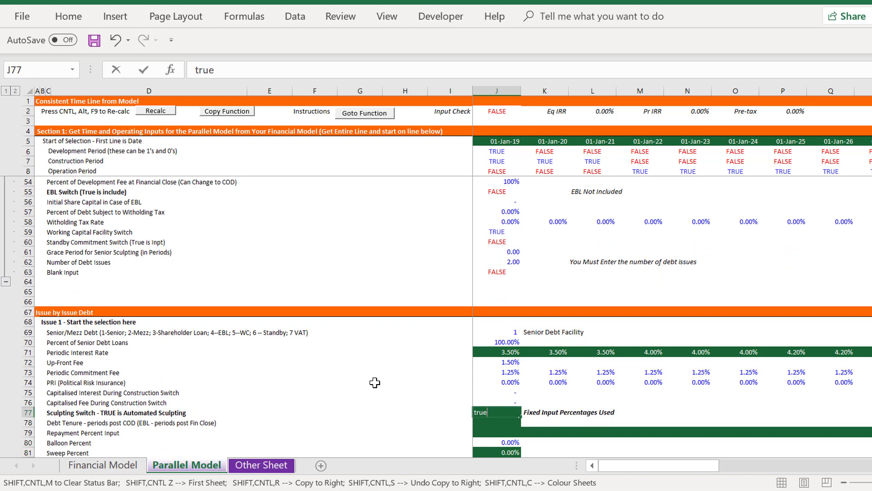
key("Return")
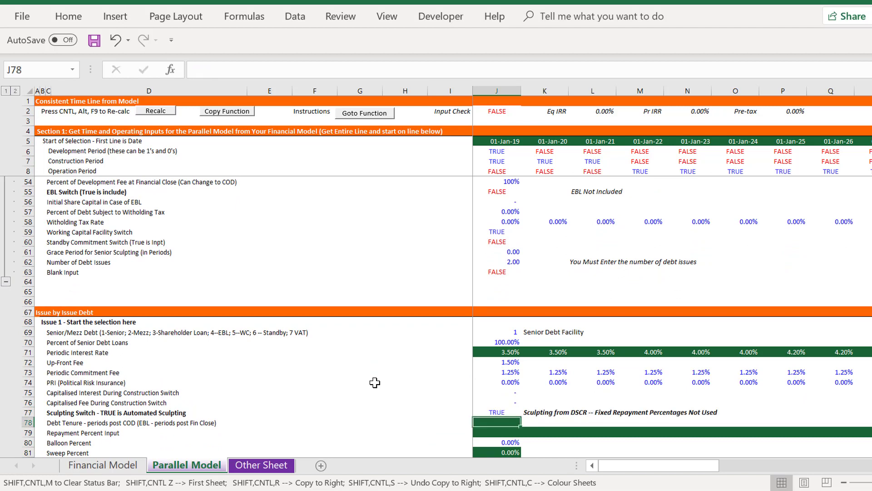
Link Issue 1's Debt Tenure in J78 to the Tenor assumption with ='Financial Model'!F30
type("=")
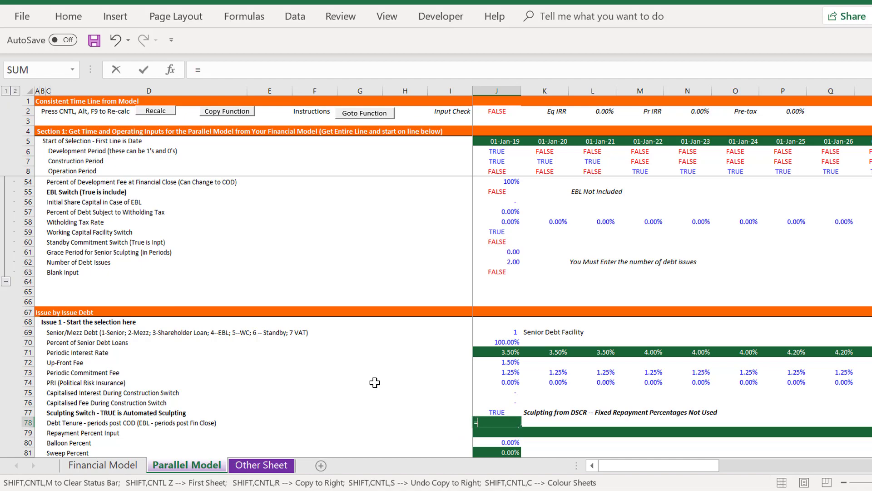
key("ctrl+Page_Up")
key("Page_Up")
key("Page_Up")
key("Page_Up")
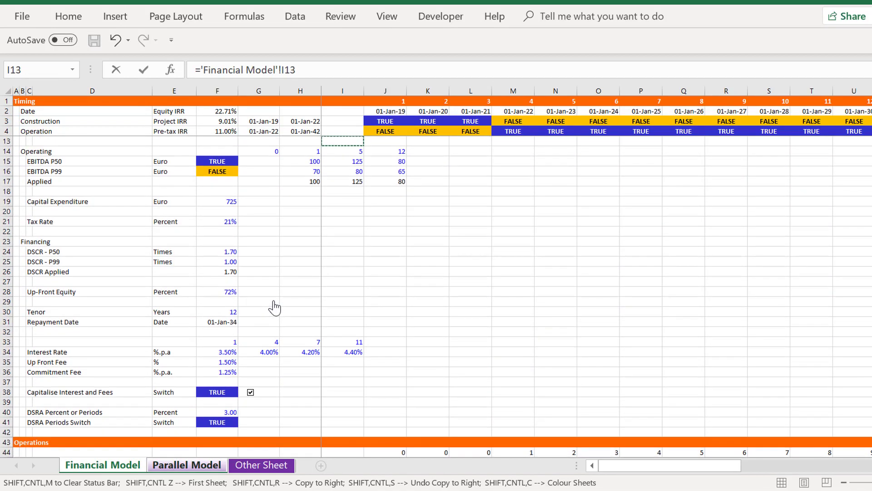
key("Down")
key("Down")
key("Down")
key("Down")
key("Down")
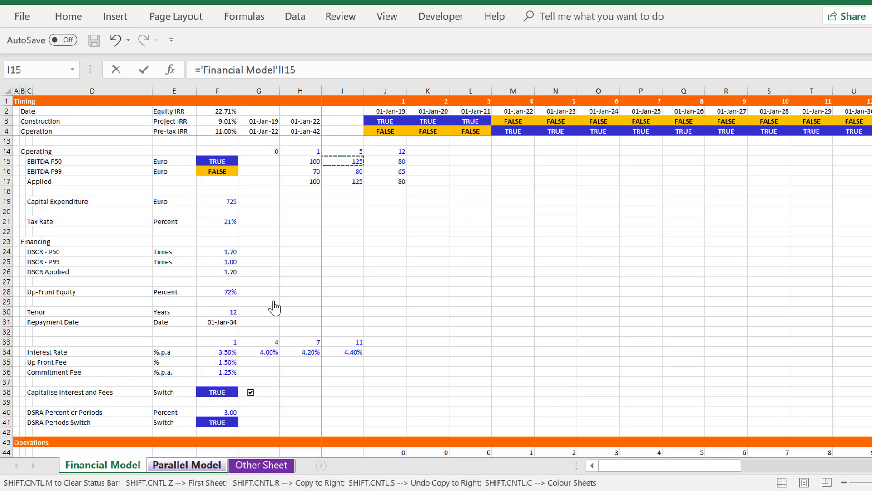
key("Left")
key("Left")
key("Down")
key("Down")
key("Down")
key("Down")
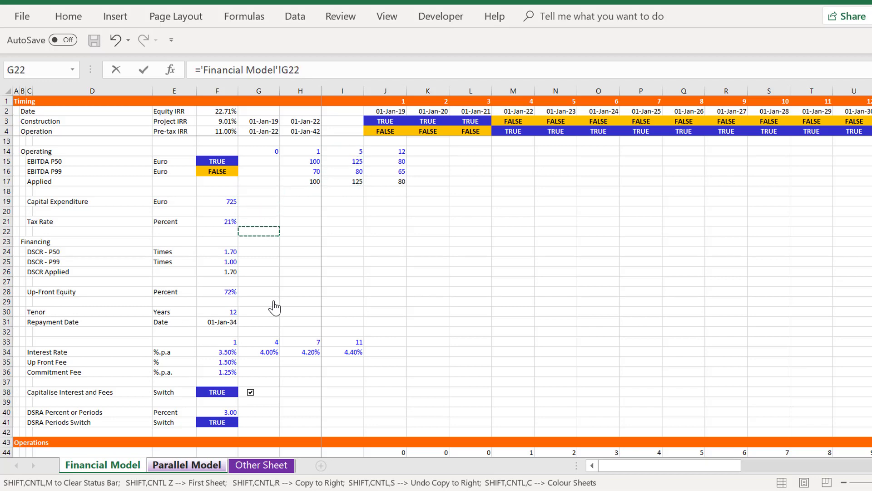
key("Down")
key("Down")
key("Down")
key("Down")
key("Down")
key("Down")
key("Down")
Review the remaining Issue 1 repayment, sweep, post-COD fee and re-financing inputs down to the Function Output section
key("Down")
key("Down")
key("Left")
key("Up")
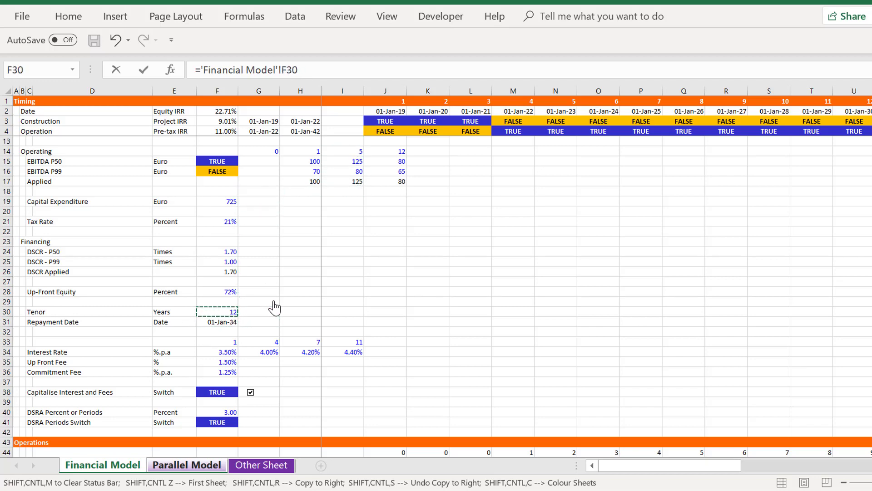
key("Return")
key("Down")
key("Down")
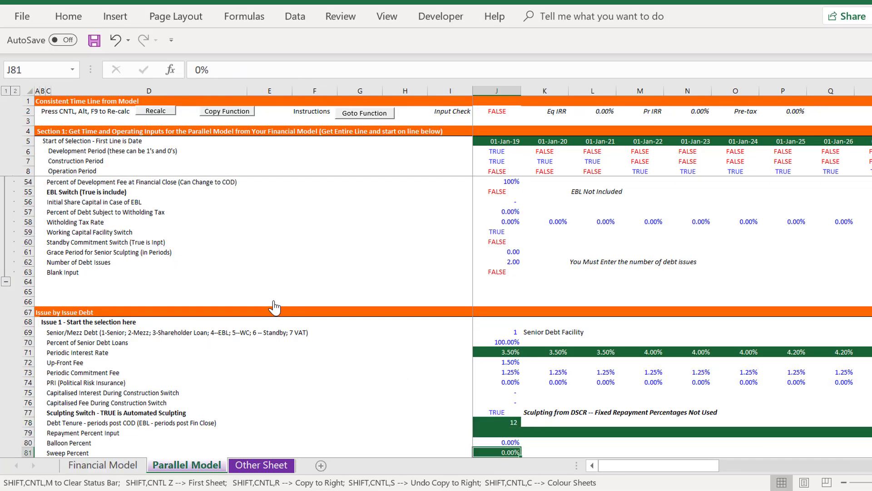
key("Up")
key("Up")
key("Left")
key("Left")
key("Left")
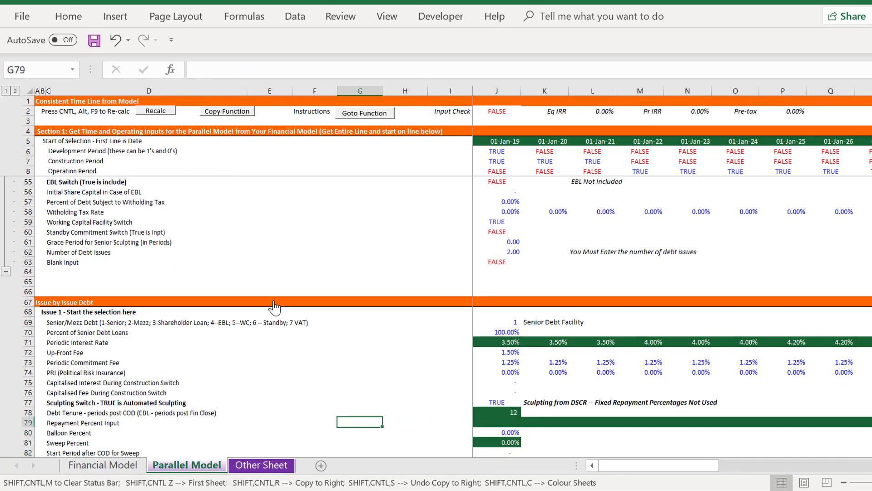
key("Right")
key("Right")
key("Right")
key("Down")
key("Down")
key("Down")
key("Down")
key("Down")
key("Down")
key("Down")
key("Down")
key("Down")
key("Down")
key("Down")
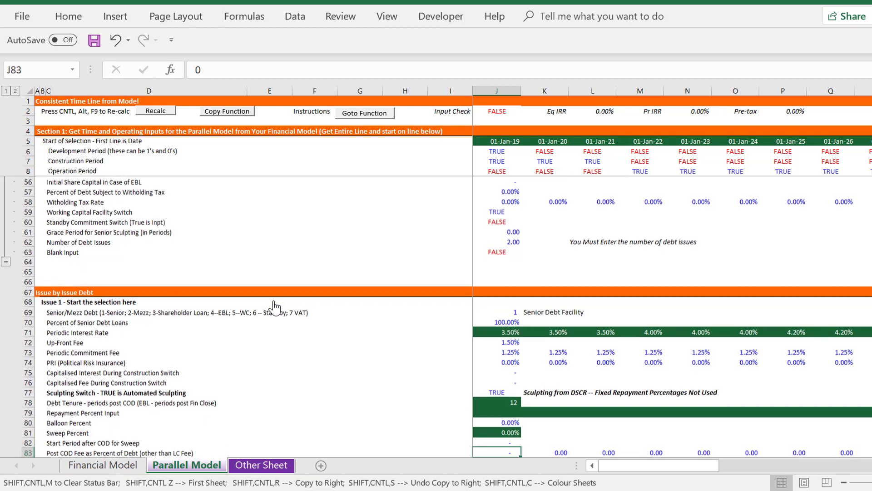
key("Down")
key("Down")
key("Down")
key("Down")
key("Down")
key("Down")
key("Down")
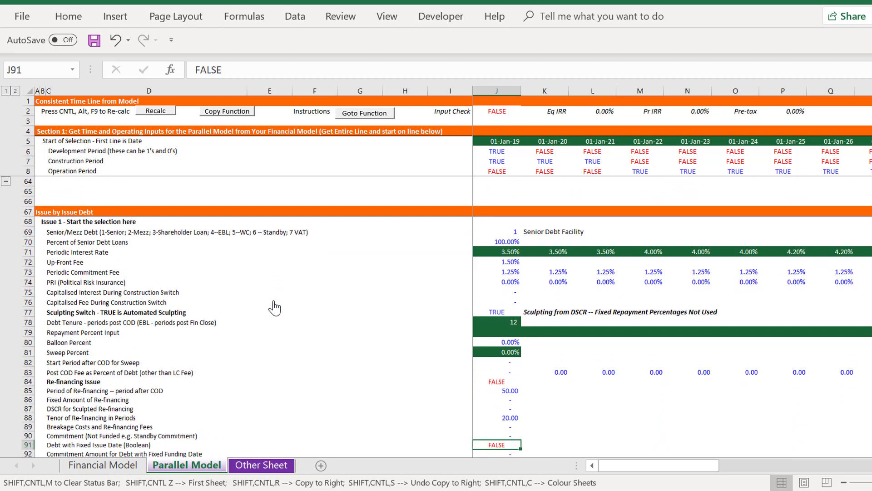
key("Down")
key("Down")
key("Down")
key("Down")
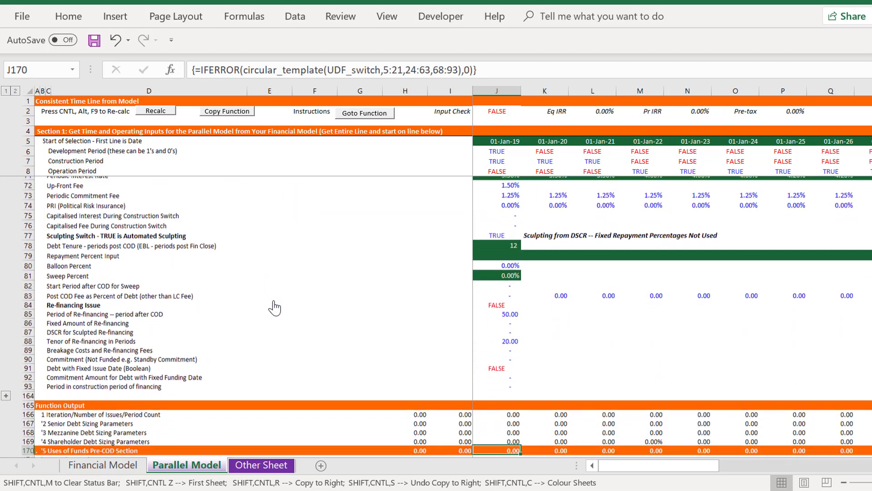
Recalculate the Parallel Model so the circular_template function fills the Function Output section from the linked inputs
key("Up")
key("Up")
key("Left")
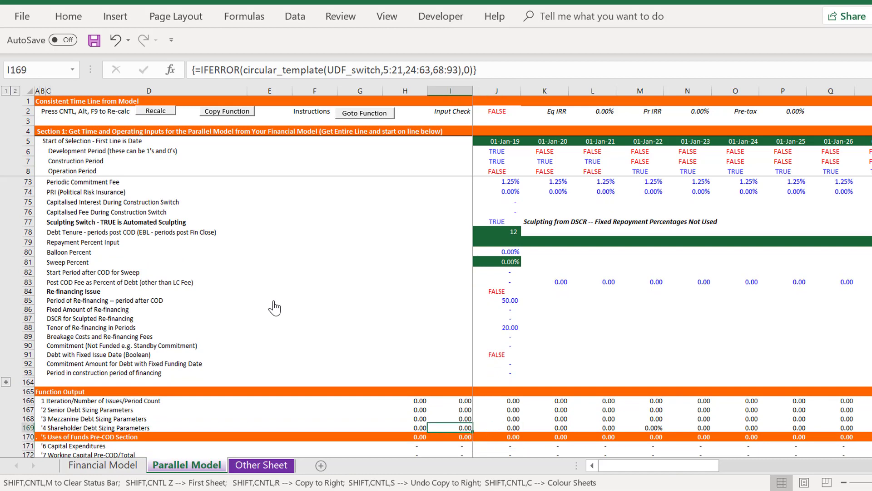
key("Right")
key("Up")
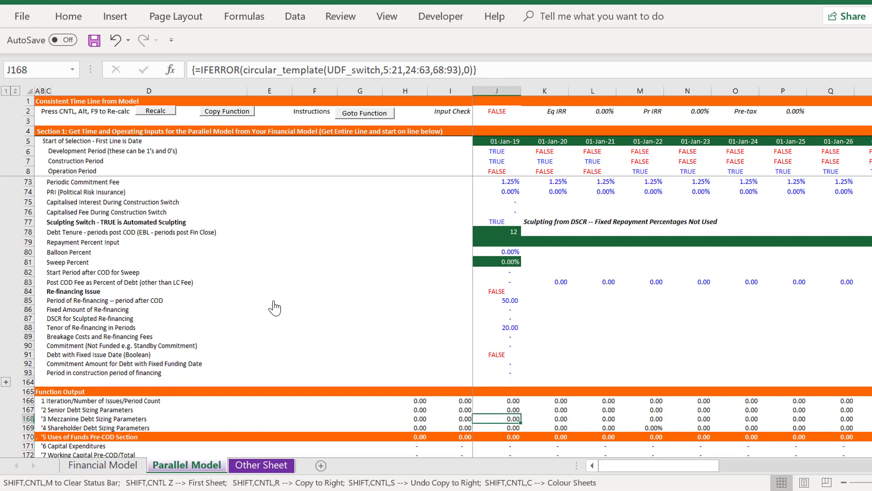
left_click(154, 112)
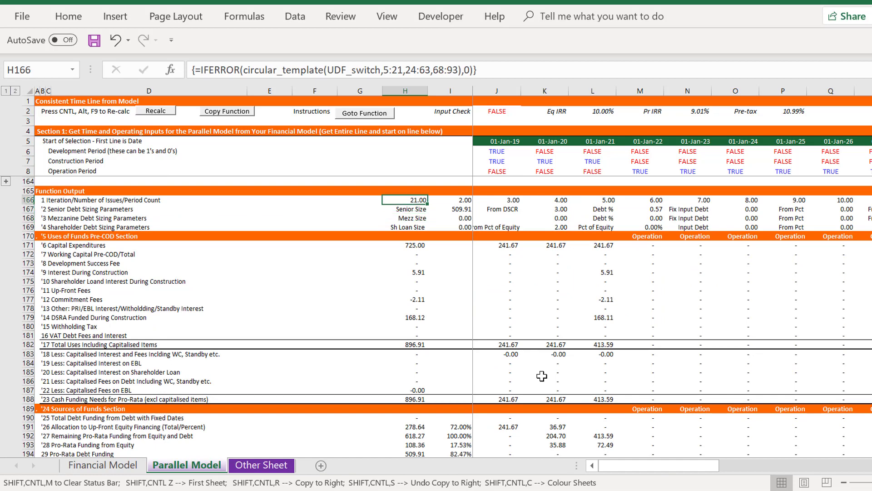
Re-enter the circular_template array formula over the whole Function Output block starting at H166, then check the Commitment Fees line
key("ctrl+shift+Right")
key("ctrl+shift+Down")
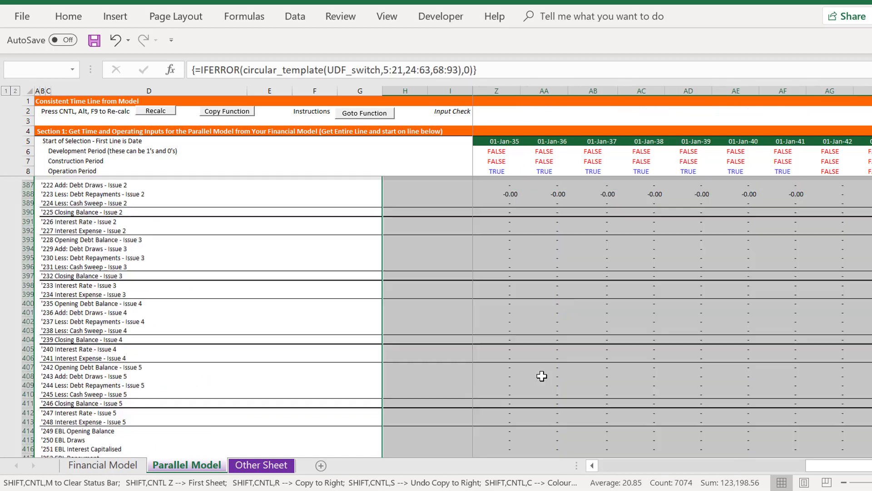
key("F2")
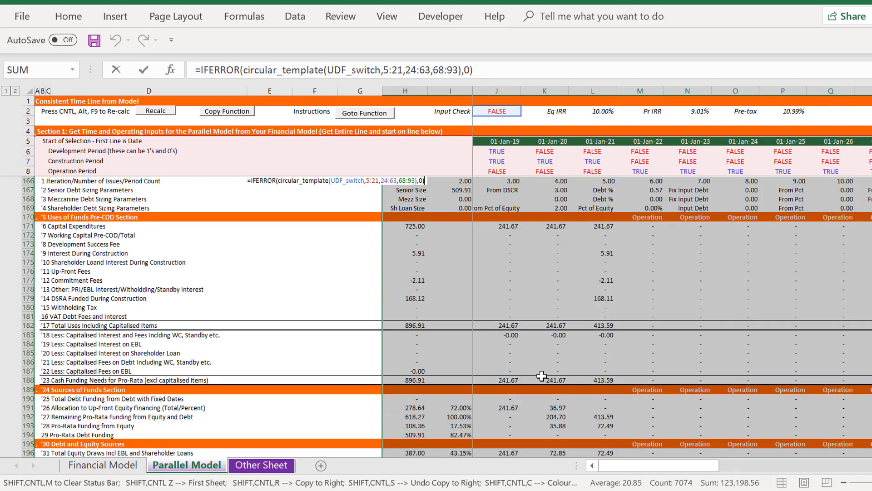
key("ctrl+shift+Return")
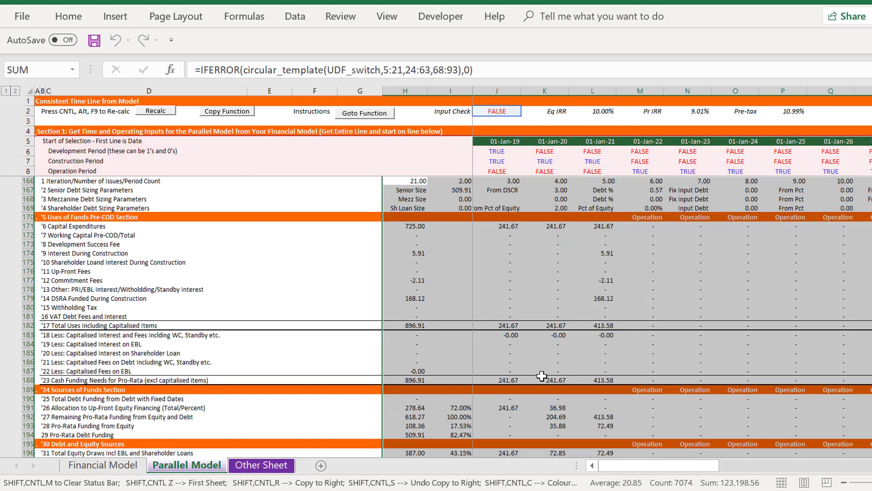
key("Down")
key("Down")
key("Down")
key("Down")
key("Down")
key("Down")
key("Down")
key("Down")
key("Down")
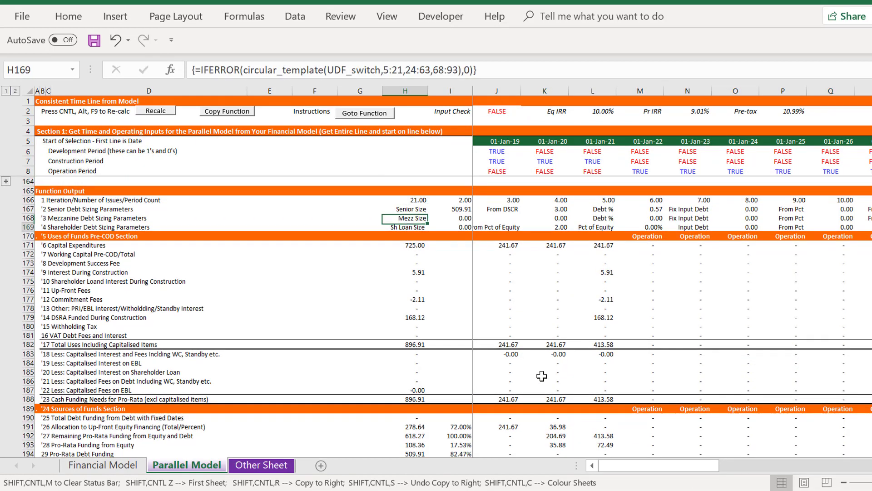
key("Down")
key("Down")
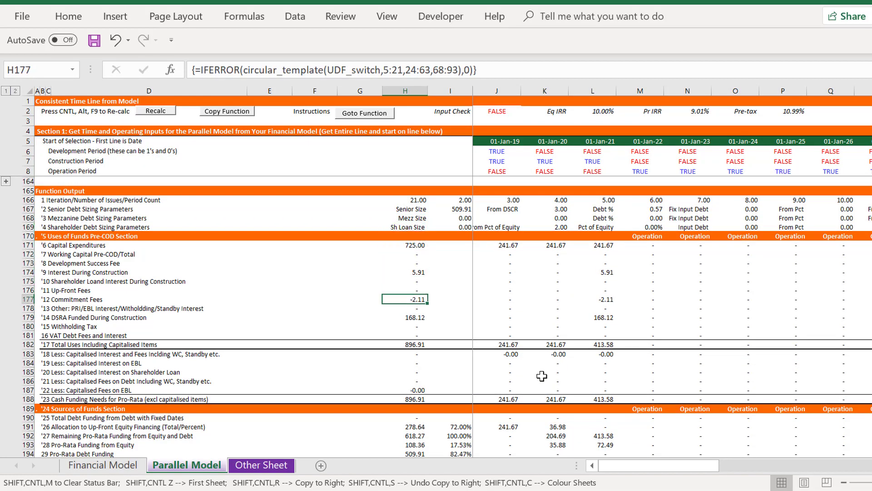
Link Issue 1's Capitalised Fee During Construction Switch in J76 to the capitalisation switch with ='Financial Model'!F38
key("Left")
key("Left")
key("Left")
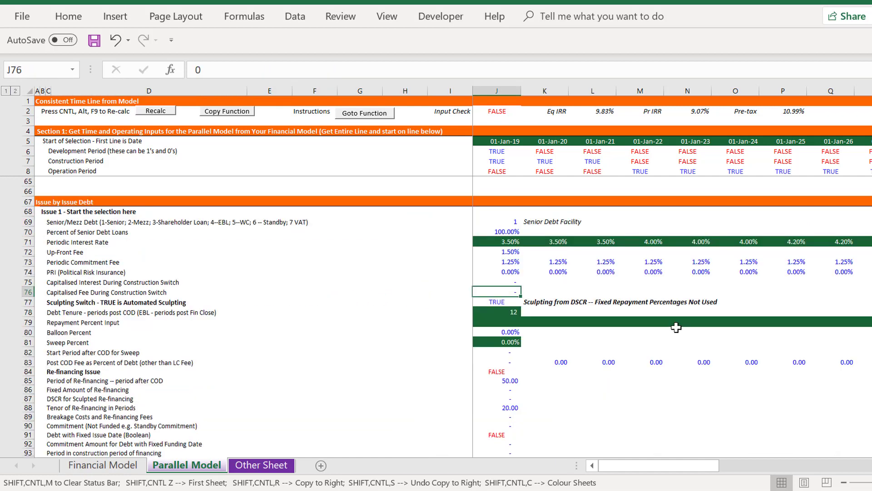
type("=")
key("ctrl+Page_Up")
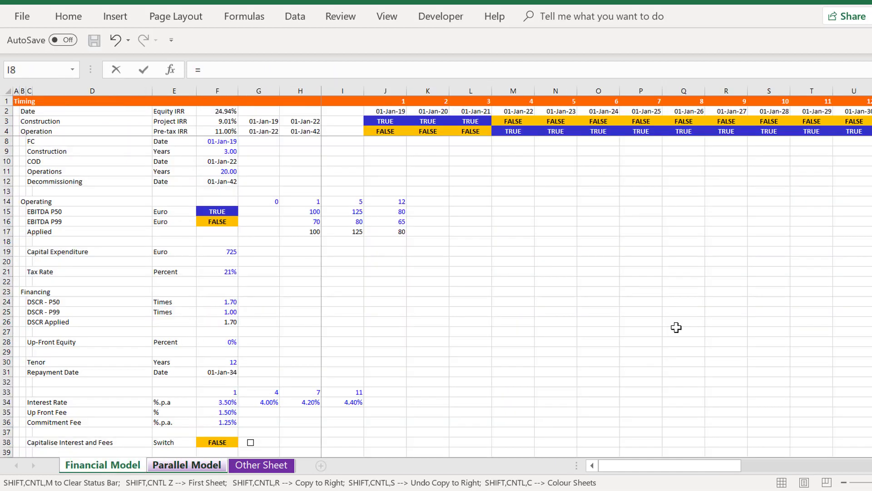
left_click(227, 436)
key("Down")
key("ctrl+Page_Down")
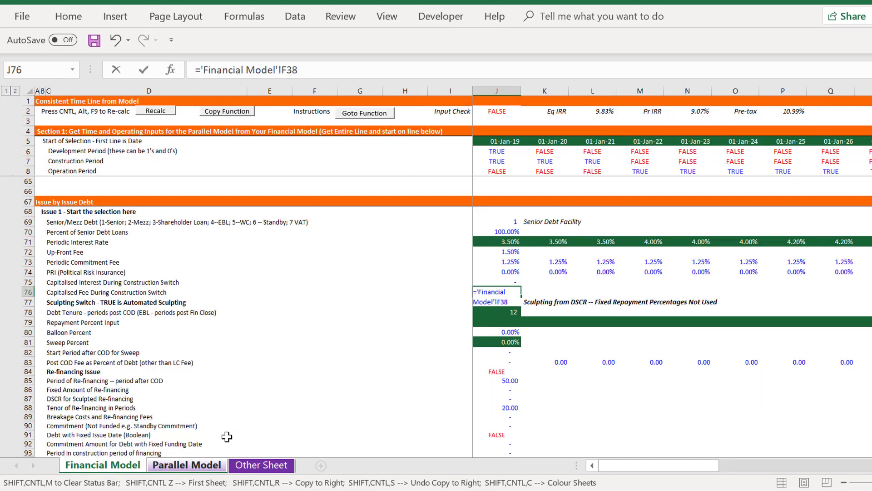
key("Return")
On the Financial Model sheet, turn on the Capitalise Interest and Fees switch and set Up-Front Equity in F28 to 72%
key("ctrl+Page_Up")
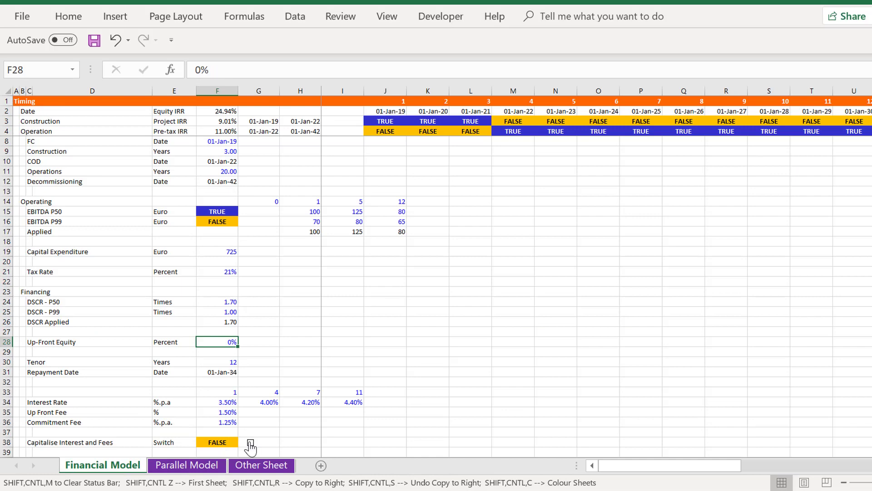
left_click(251, 443)
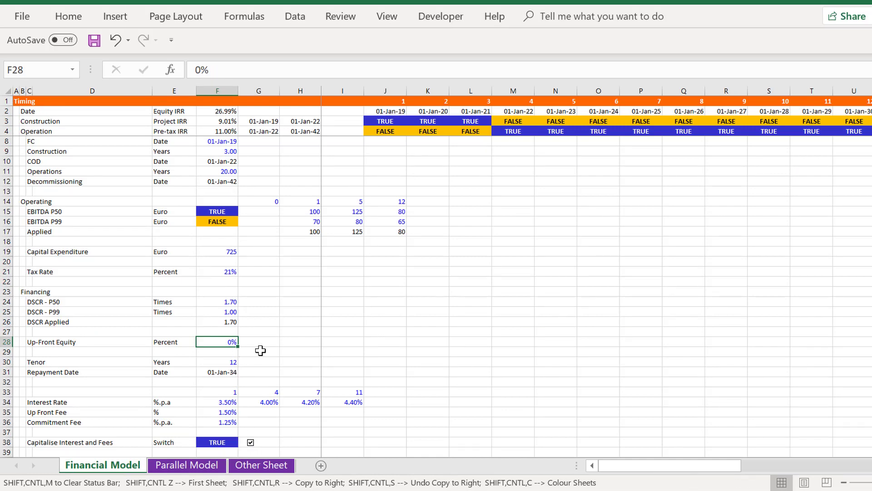
key("Up")
key("Down")
type("7")
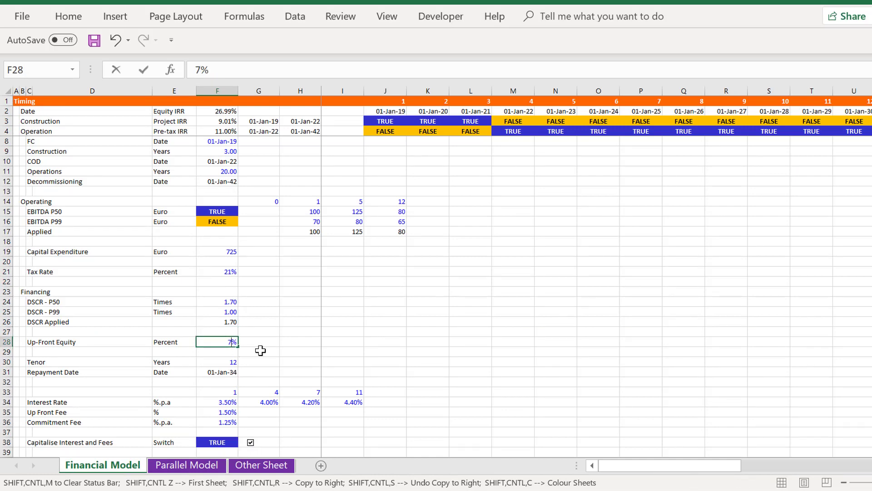
key("Return")
Examine the commitment fees and capitalised items in the Parallel Model's Function Output
key("ctrl+Page_Down")
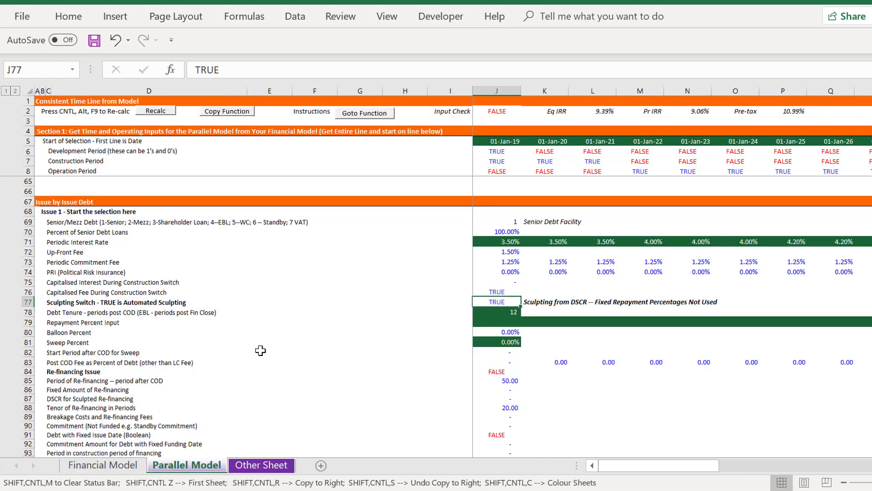
key("Down")
key("Page_Down")
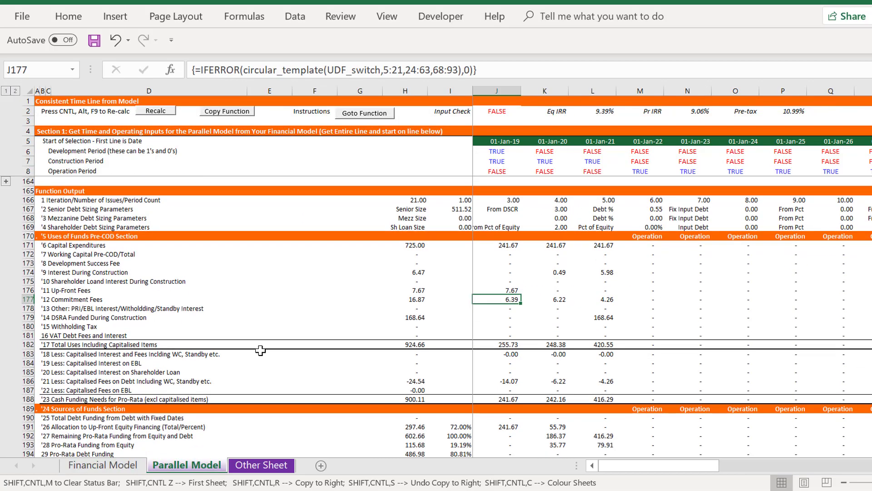
key("Left")
key("Left")
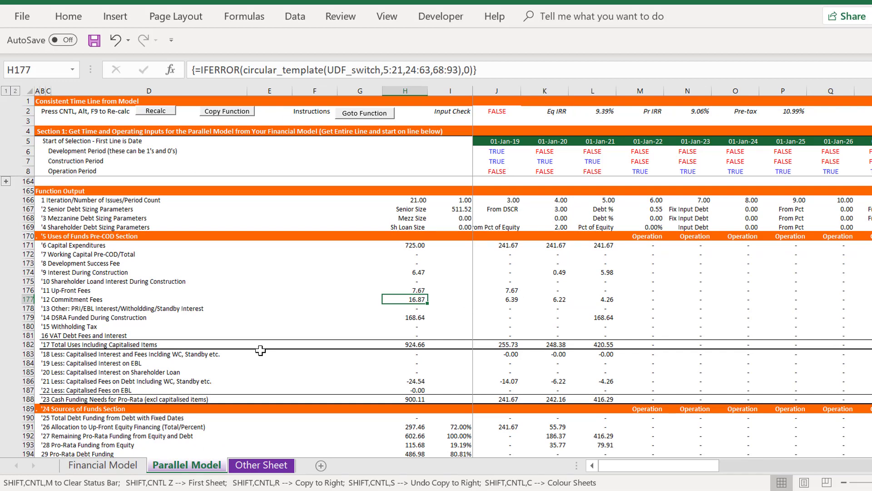
key("Right")
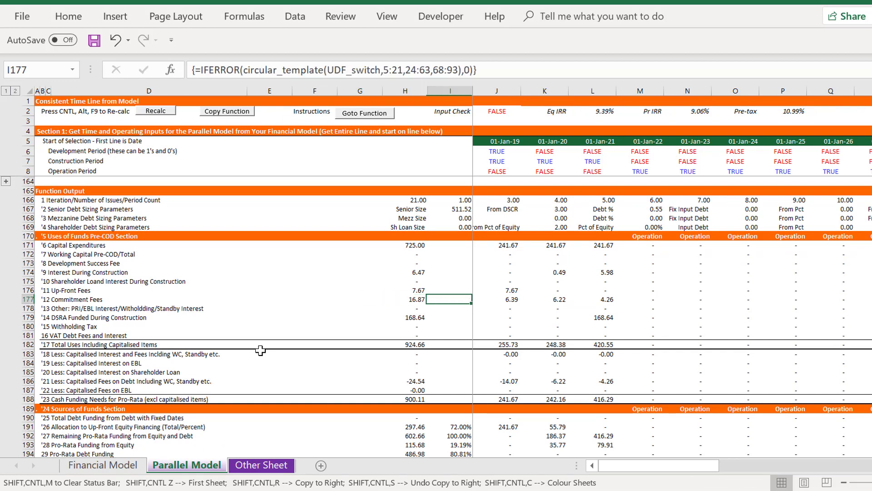
key("Down")
key("Down")
key("Down")
key("Down")
key("Down")
key("Down")
key("Down")
key("Down")
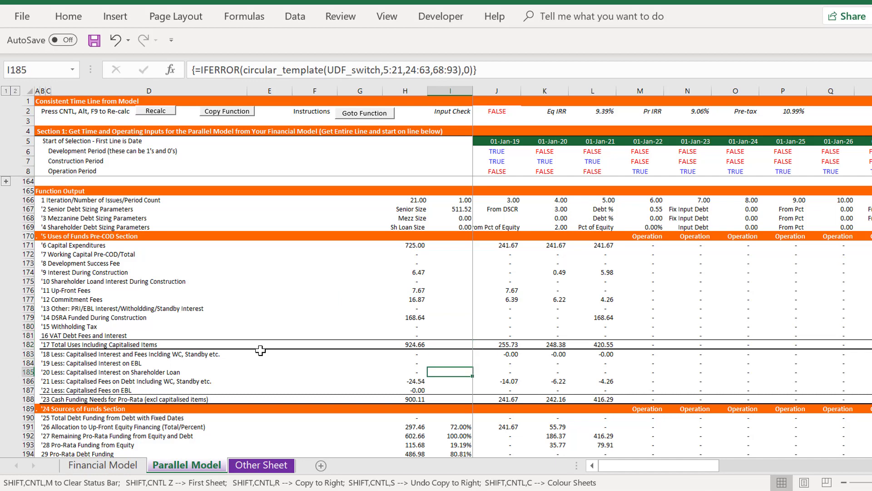
key("Down")
key("Down")
key("Left")
Examine the column H totals for construction interest, up-front fees, commitment fees, DSRA funding and capitalised fees in the Function Output
key("Up")
key("Up")
key("Up")
key("Up")
key("Up")
key("Up")
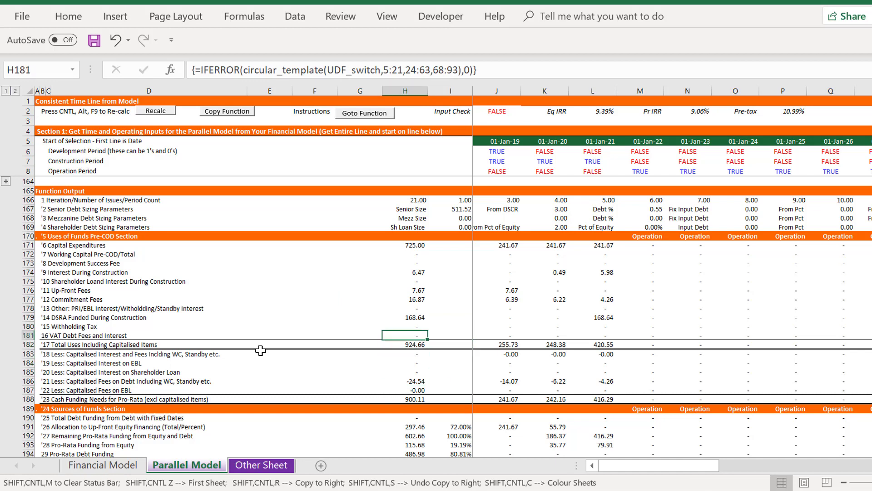
key("Up")
key("Up")
key("Up")
key("Up")
key("Up")
key("Up")
key("Up")
key("Up")
key("Down")
key("Down")
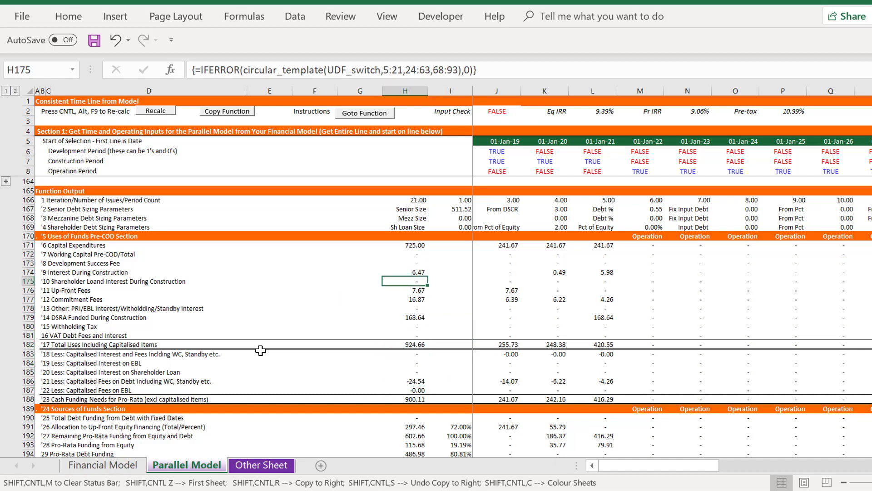
key("Up")
key("Down")
key("Down")
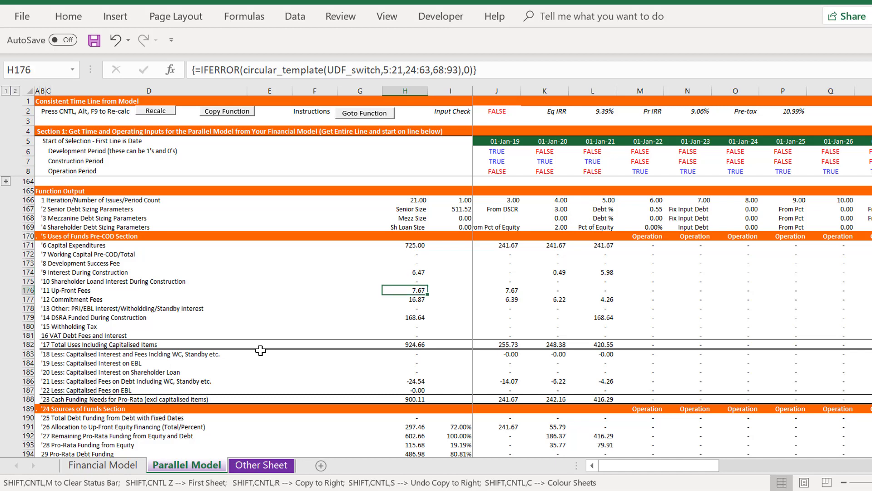
key("Down")
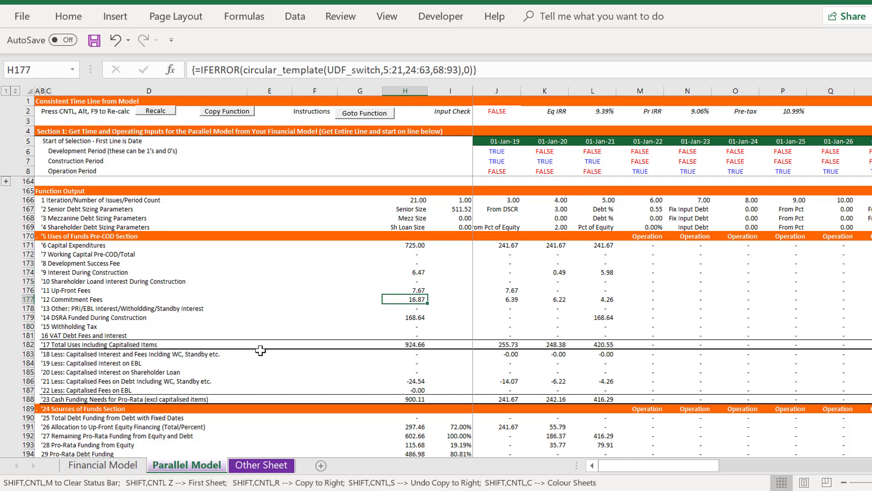
key("Down")
key("Down")
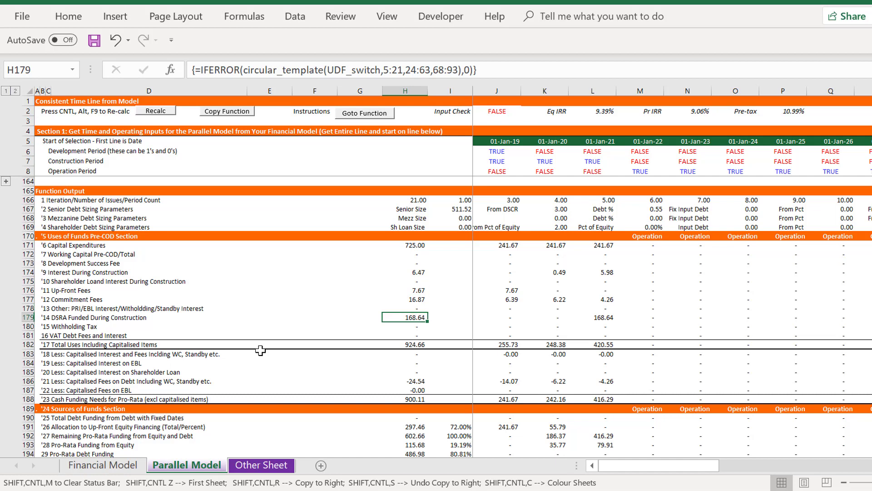
key("Down")
key("Down")
key("Down")
key("Down")
key("Down")
key("Down")
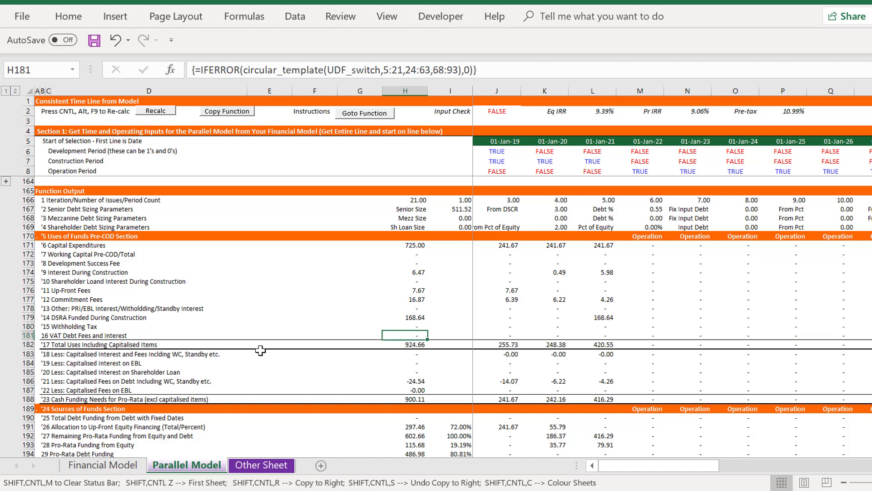
key("Down")
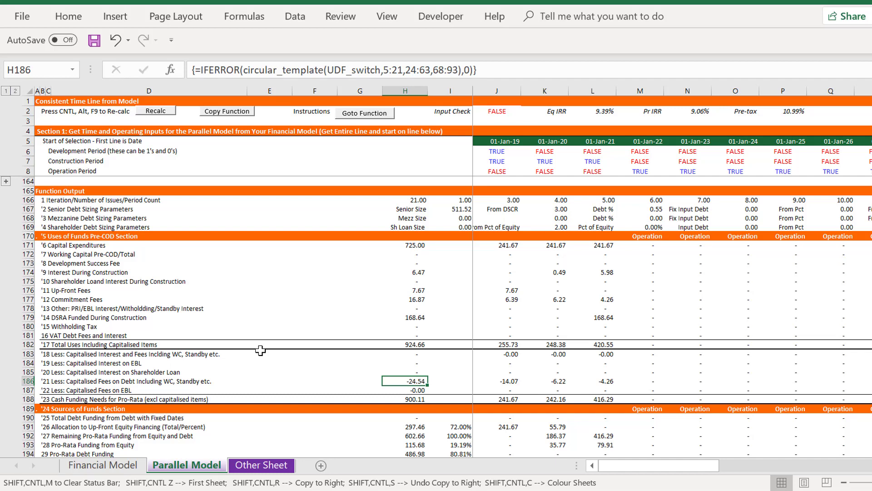
Examine the Sources of Funds, Debt and Equity Sources and Equity Components sections of the Function Output
key("Down")
key("Down")
key("Down")
key("Down")
key("Down")
key("Down")
key("Down")
key("Down")
key("Down")
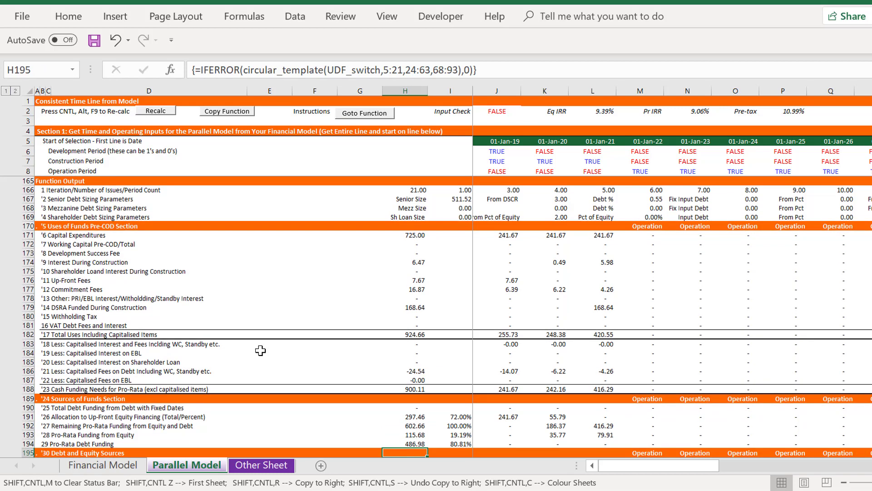
key("Down")
key("Down")
key("Down")
key("Down")
key("Down")
key("Down")
key("Down")
key("Down")
key("Down")
key("Down")
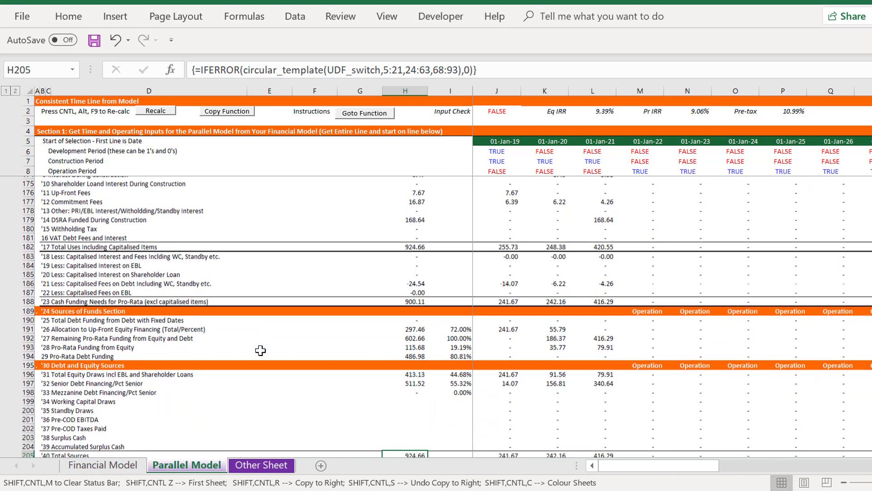
key("Down")
key("Down")
key("Down")
key("Down")
key("Down")
key("Down")
key("Down")
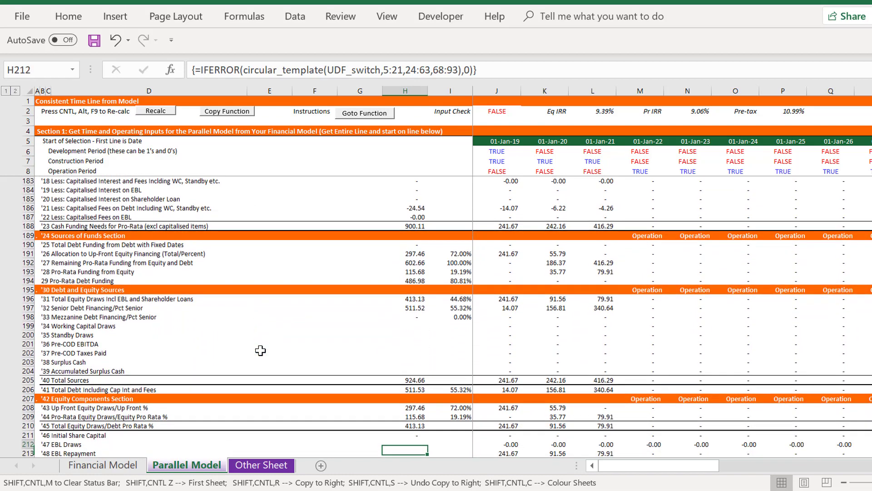
key("Up")
key("Up")
key("Up")
key("Up")
key("Down")
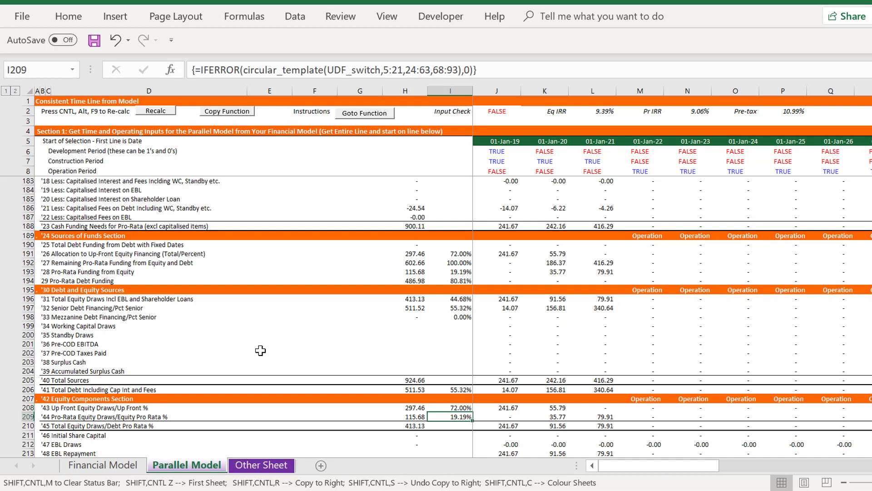
key("Left")
key("Down")
key("Down")
key("Down")
key("Down")
key("Down")
key("Down")
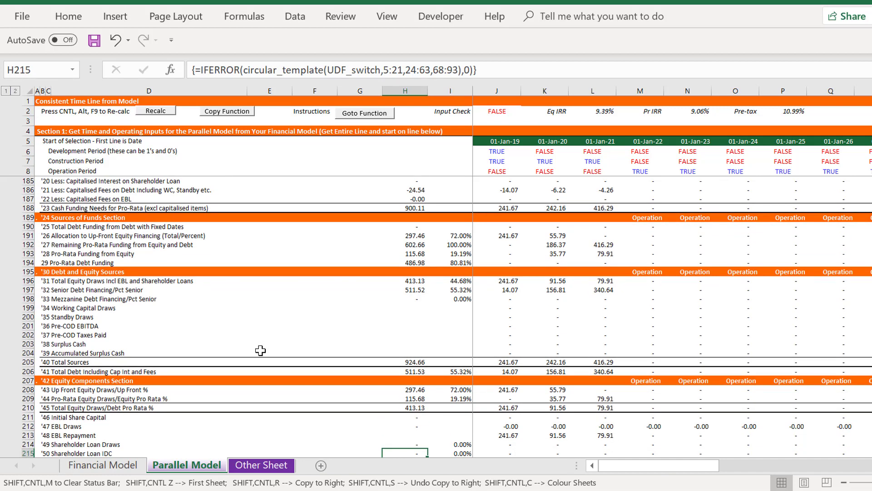
Link the IDC cell K63 in the Financial Model's Uses to the total Interest During Construction in H174 of the Parallel Model
key("ctrl+Page_Up")
key("Page_Up")
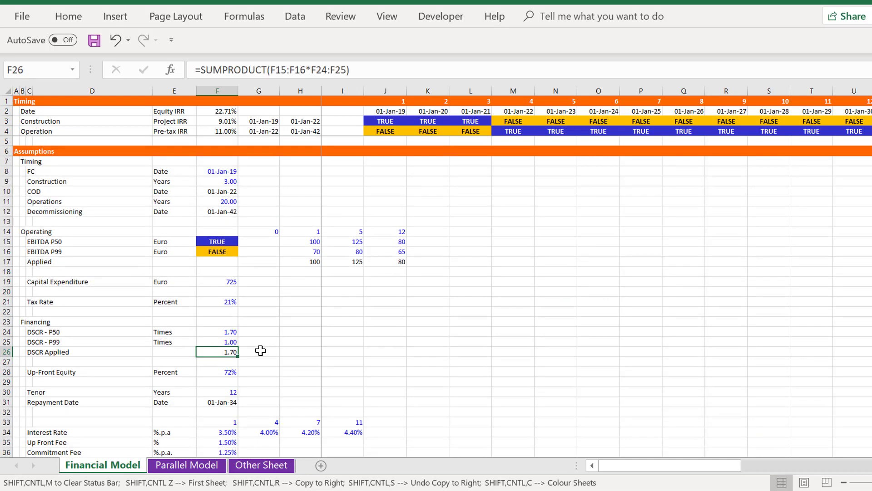
key("Page_Down")
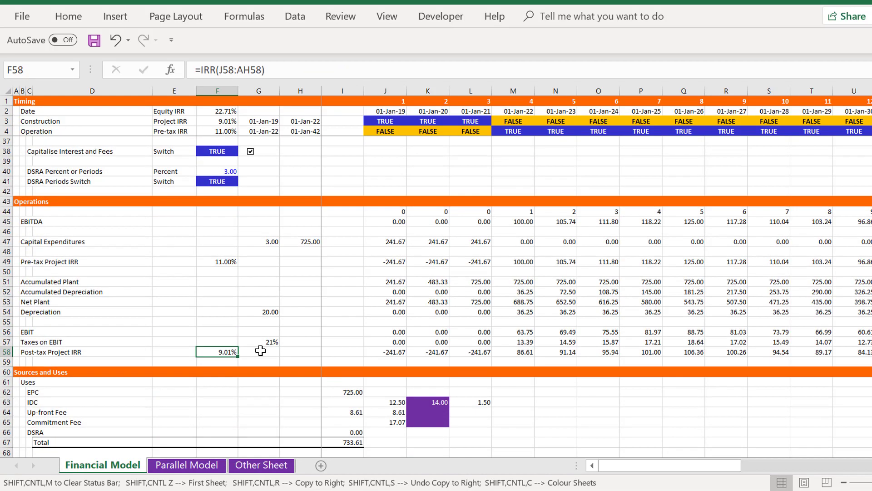
key("Down")
key("Down")
key("Down")
key("Down")
key("Down")
key("Down")
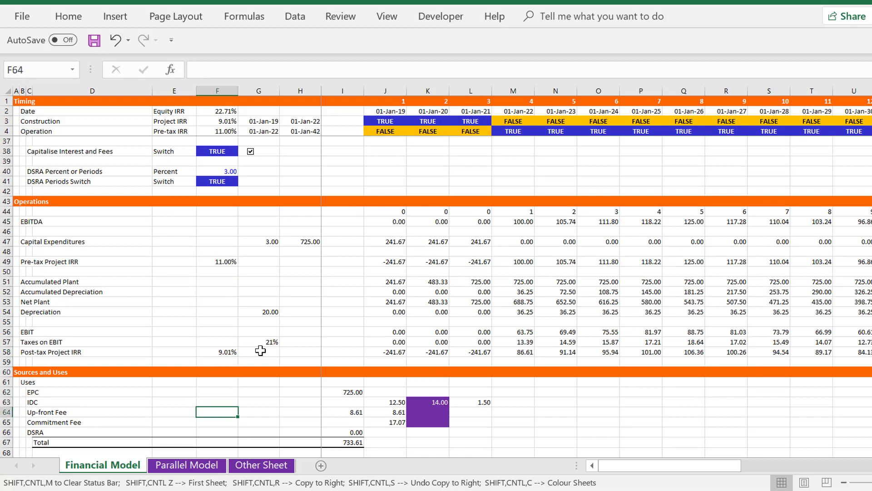
key("Up")
key("Right")
key("Right")
key("Right")
key("Right")
key("Right")
type("=")
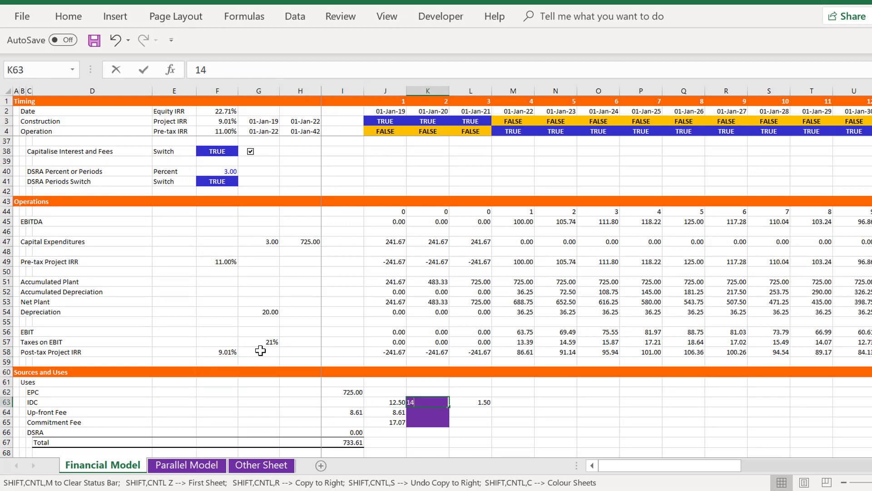
key("ctrl+Page_Down")
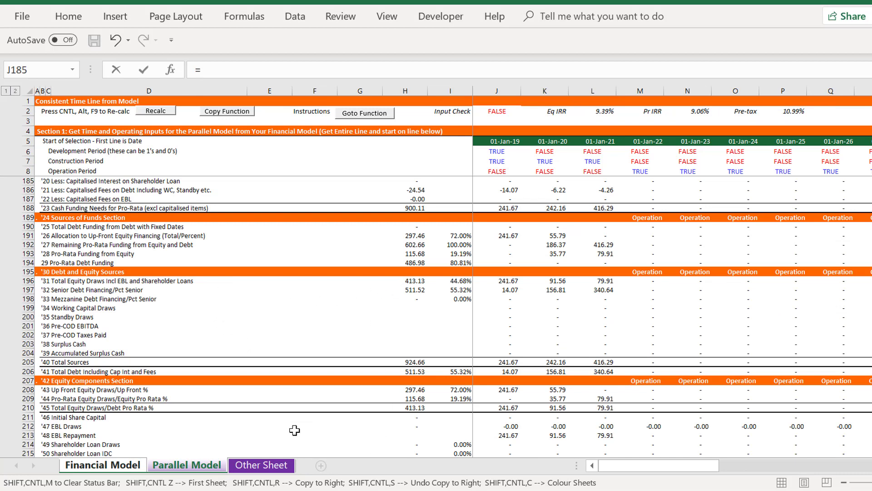
key("Page_Up")
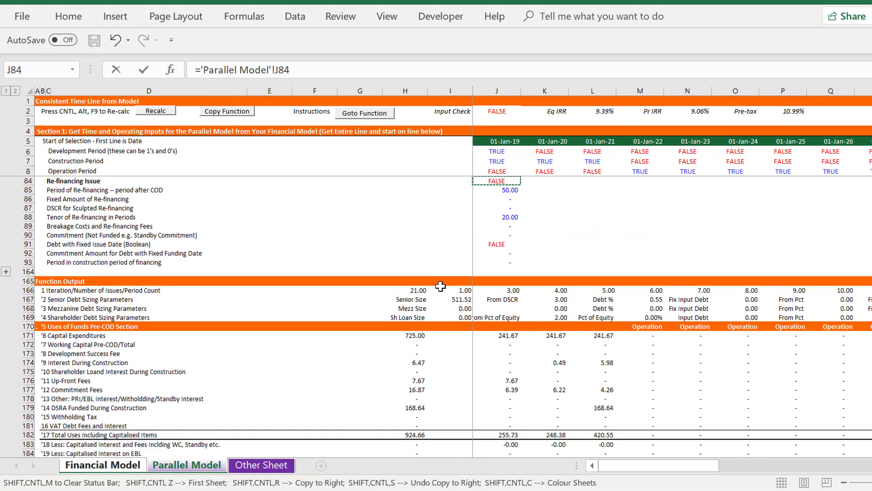
left_click(414, 356)
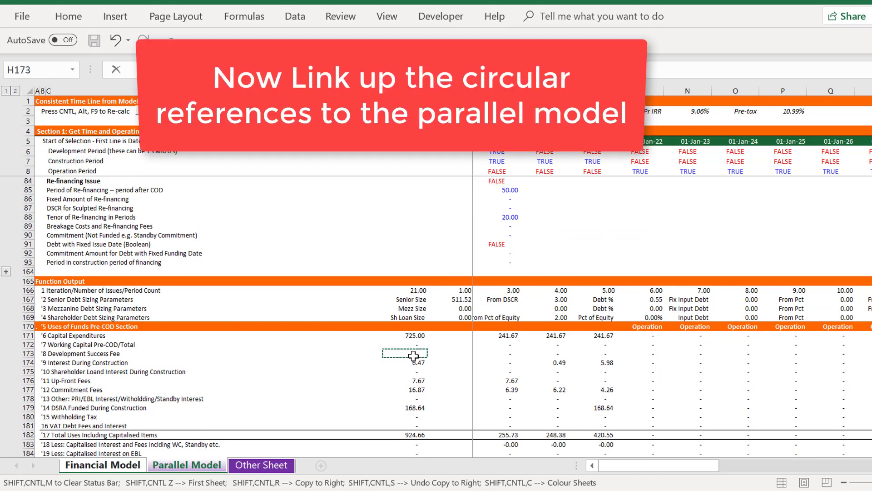
key("Return")
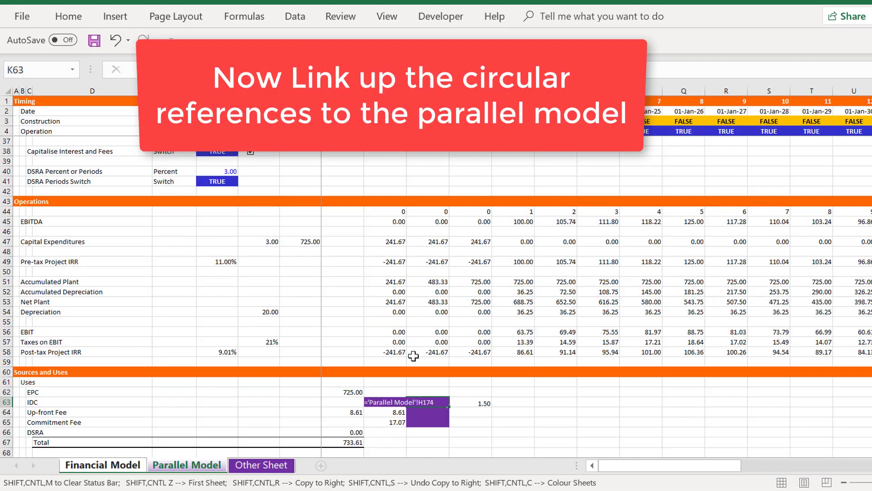
Set the IDC amount in I63 of Sources and Uses equal to the linked value in K63
key("Left")
key("Up")
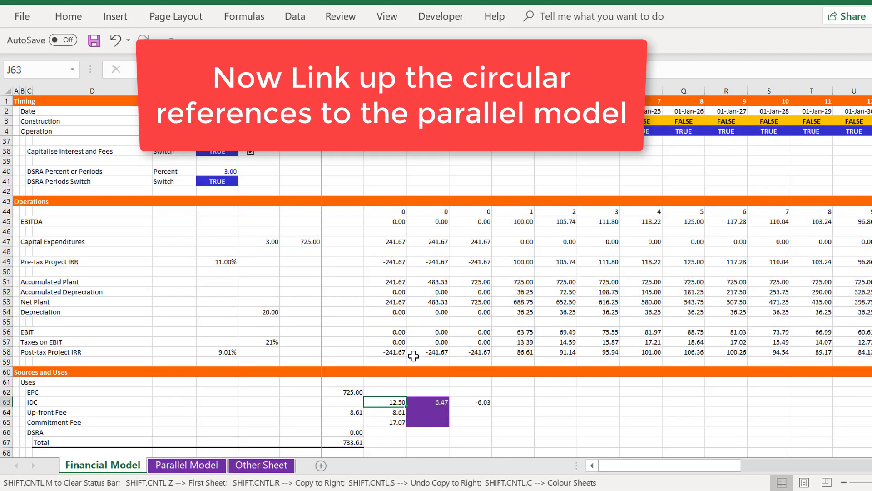
key("Left")
key("Right")
key("Right")
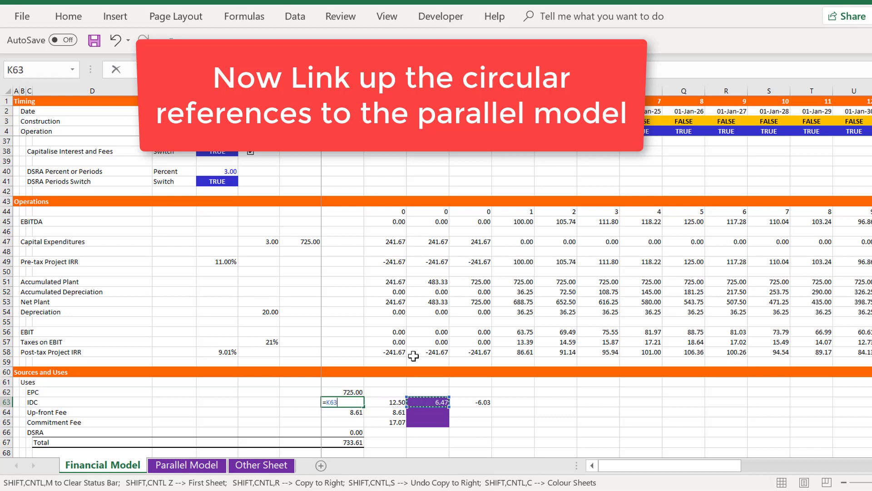
key("Return")
Link the Up-front Fee cell K64 to the total Up-Front Fees in H176 of the Parallel Model
key("Left")
key("Right")
key("Right")
key("Right")
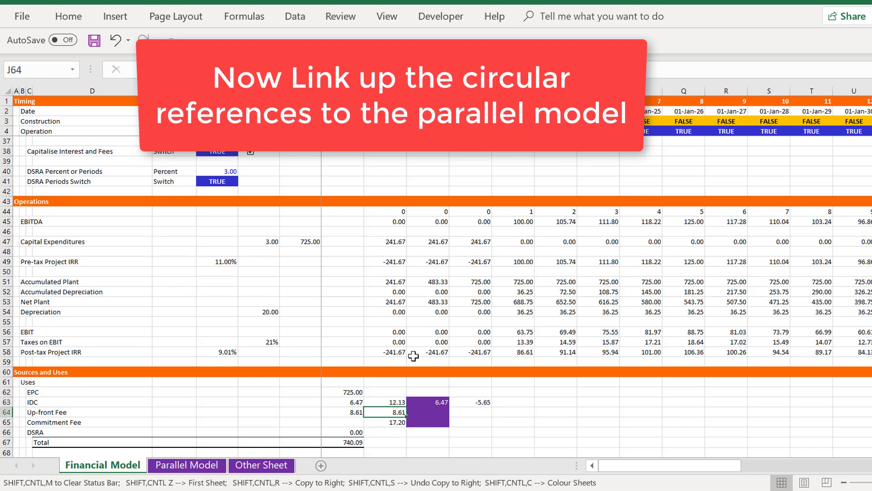
key("Left")
key("Left")
key("Right")
key("Right")
type("=")
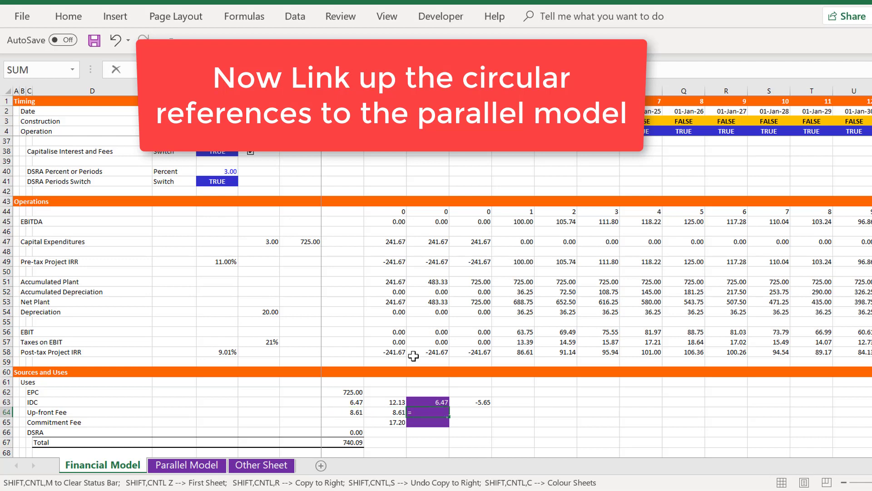
key("ctrl+Page_Down")
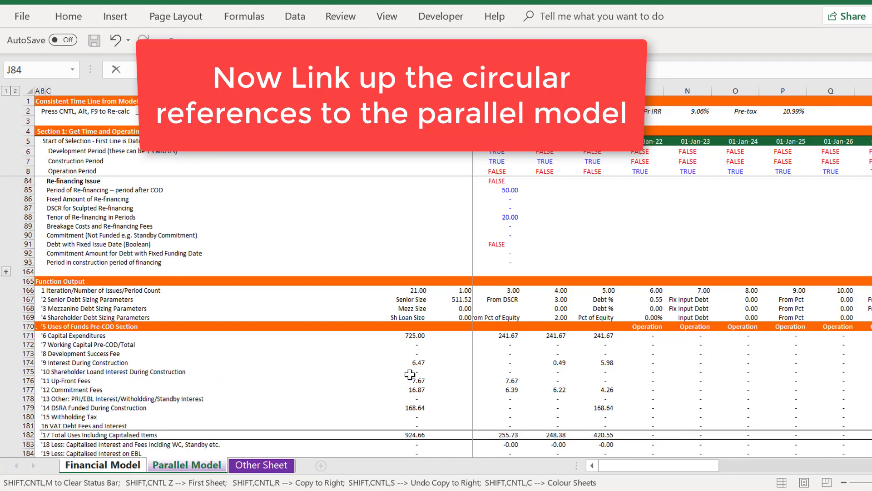
left_click(410, 374)
key("Down")
key("Return")
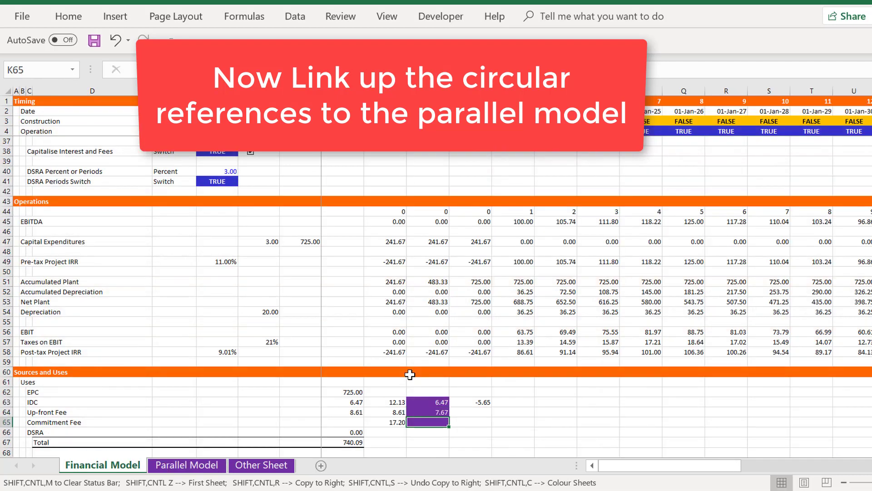
Set the Up-front Fee amount in I64 equal to the linked value in K64
key("Up")
key("Left")
key("Left")
type("=")
key("Right")
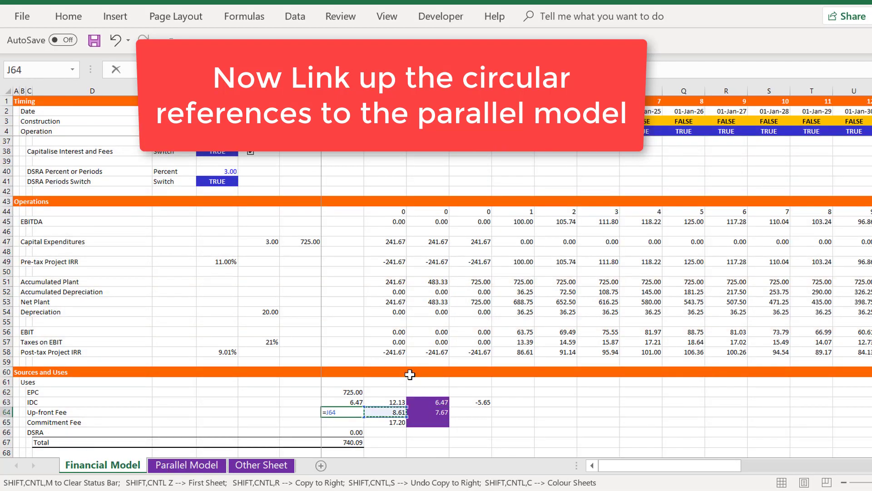
key("Right")
key("Return")
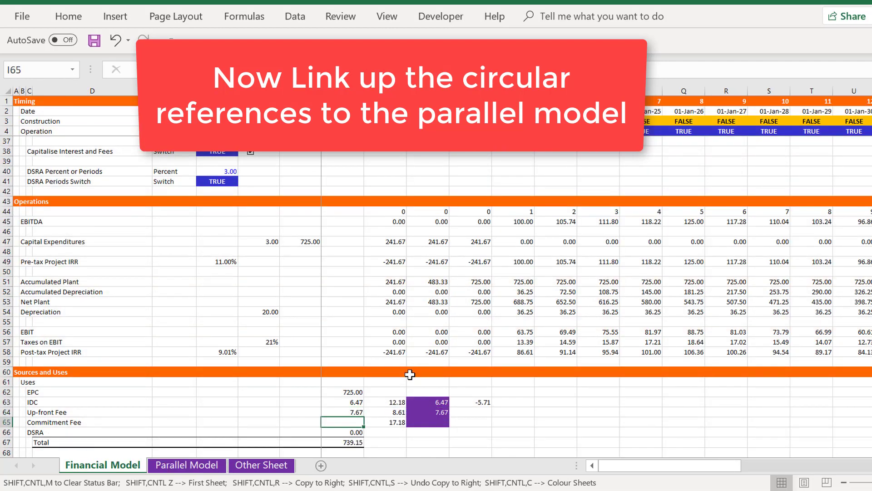
Link the Commitment Fee cell K65 to the total Commitment Fees in H177 of the Parallel Model
key("Right")
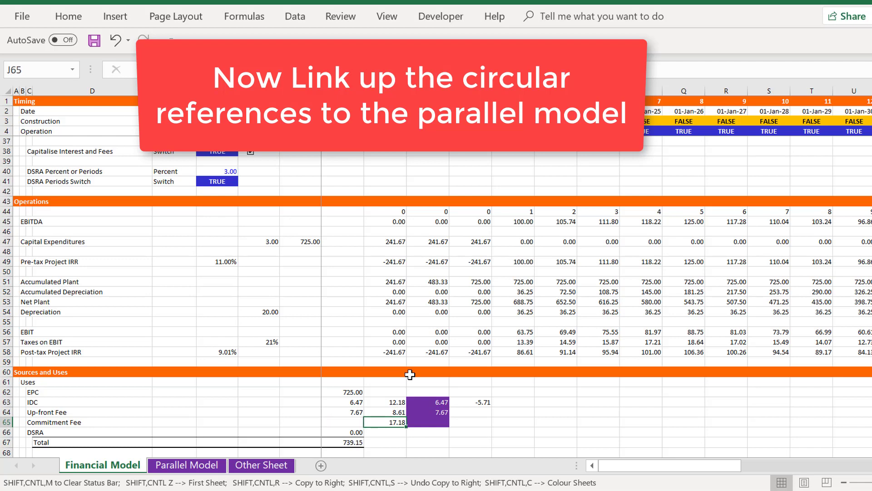
key("Right")
type("=")
key("ctrl+Page_Down")
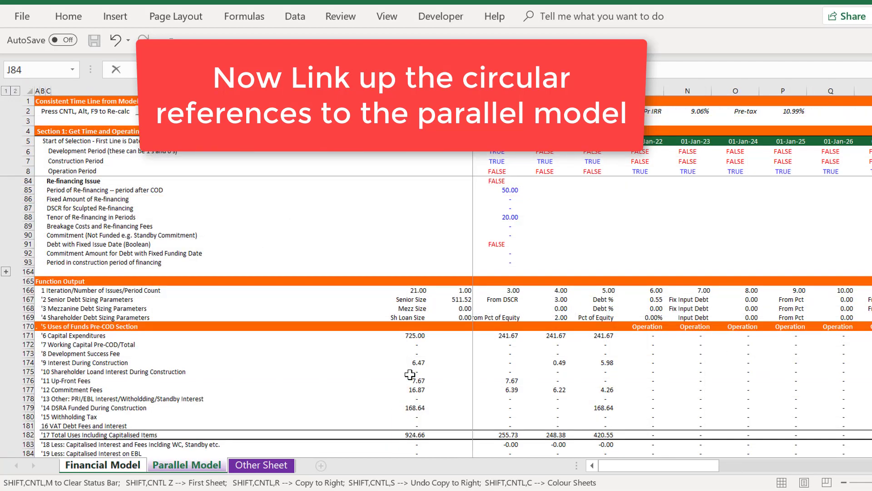
left_click(409, 390)
key("Return")
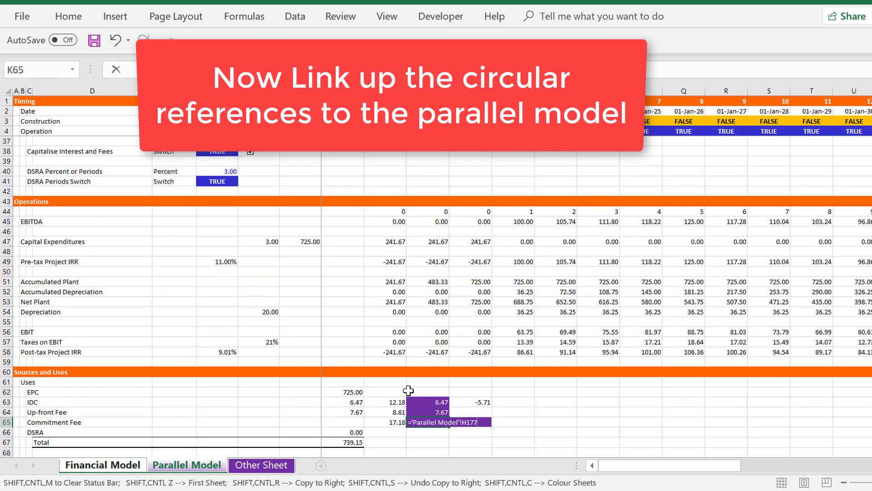
Fill the Commitment Fee amount in I65 with a reference to the linked value in K65
key("Left")
key("Left")
type("=")
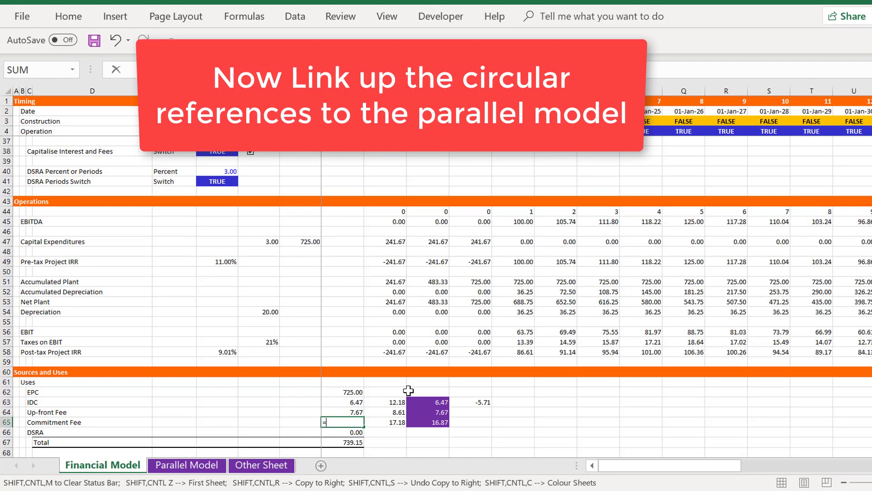
key("Right")
key("Right")
key("Return")
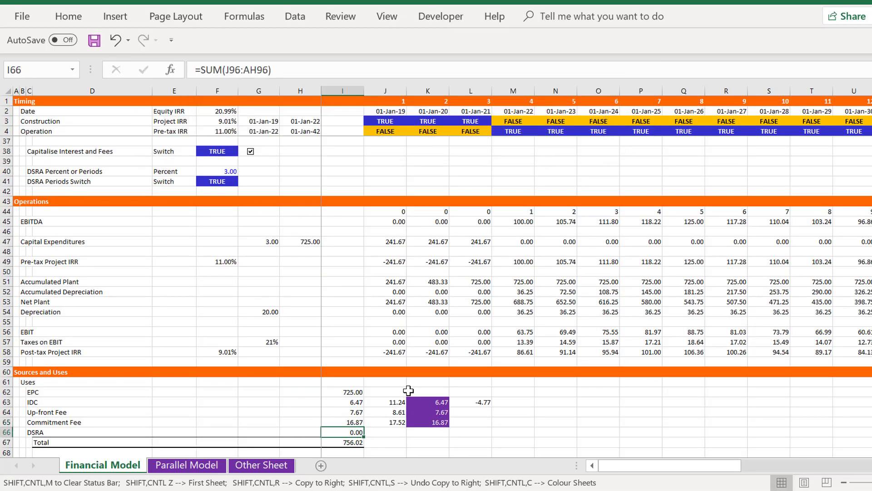
Link cell K70 beside Debt in the Sources section to the total Senior Debt Financing in H197 of the Parallel Model
key("Down")
key("Down")
key("Down")
key("Down")
key("Down")
key("Down")
key("Down")
key("Down")
key("Down")
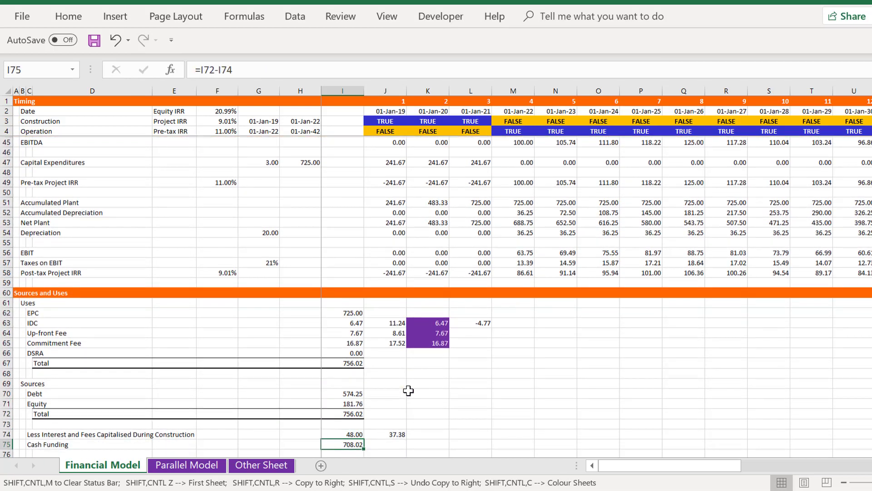
key("Up")
key("Up")
key("Up")
key("Up")
key("Up")
key("Right")
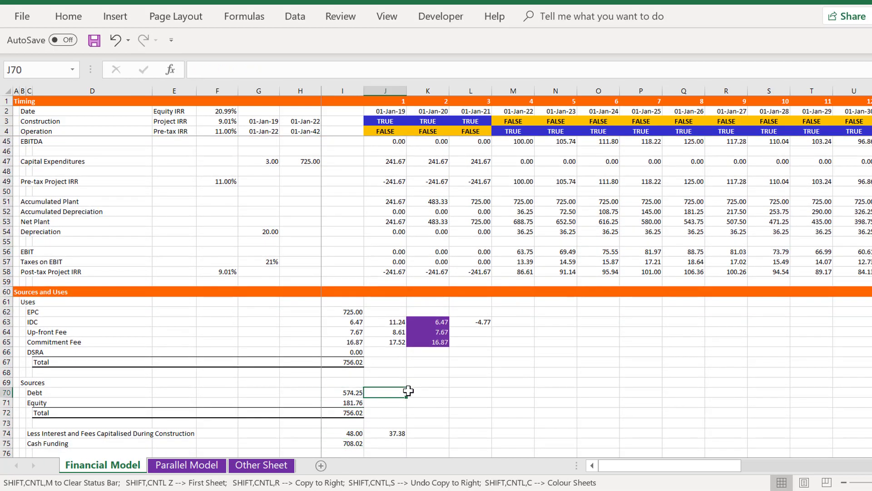
key("Right")
type("=")
key("ctrl+Page_Down")
key("ctrl+Page_Down")
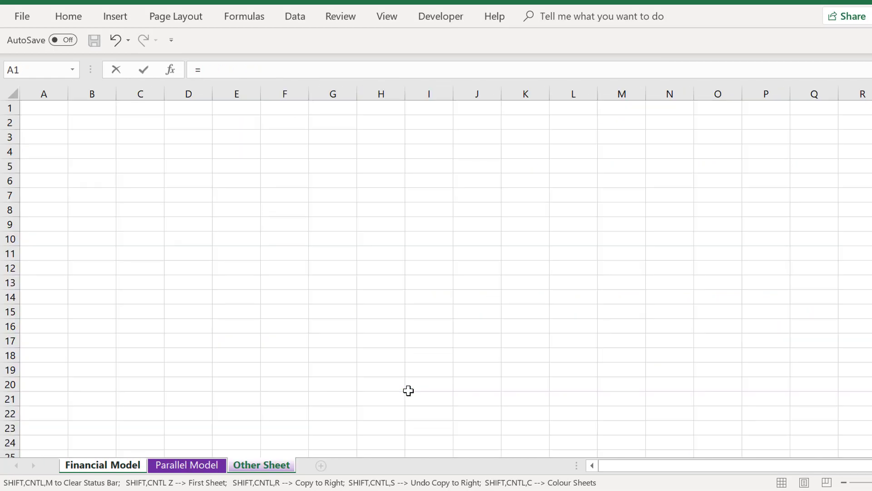
key("ctrl+Page_Up")
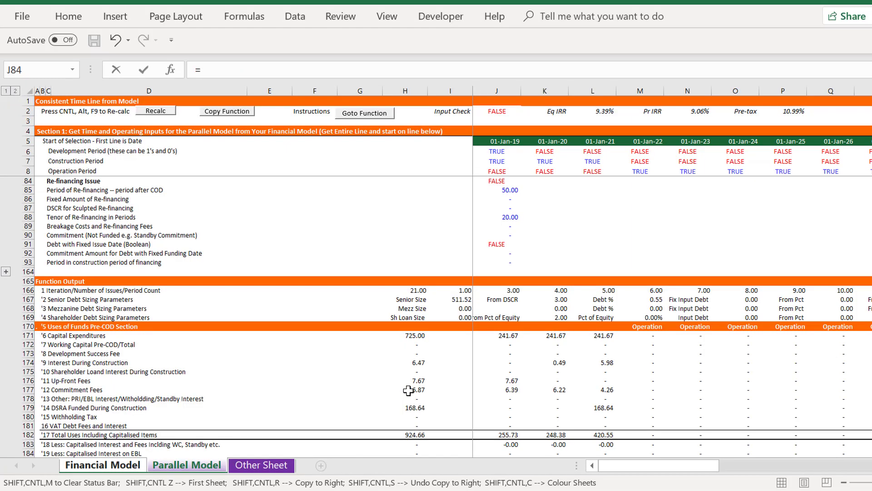
left_click(409, 422)
key("Down")
key("Down")
key("Down")
key("Down")
key("Down")
key("Down")
key("Down")
key("Down")
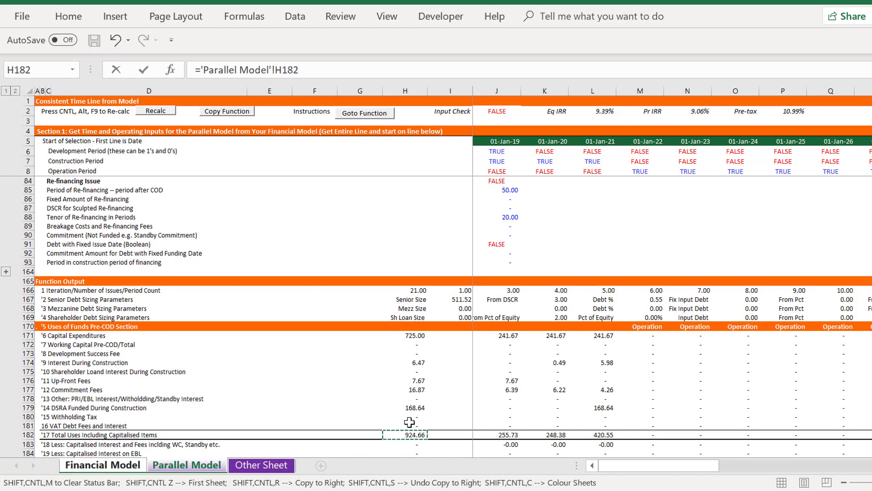
key("Down")
key("Down")
key("Down")
key("Down")
key("Down")
key("Down")
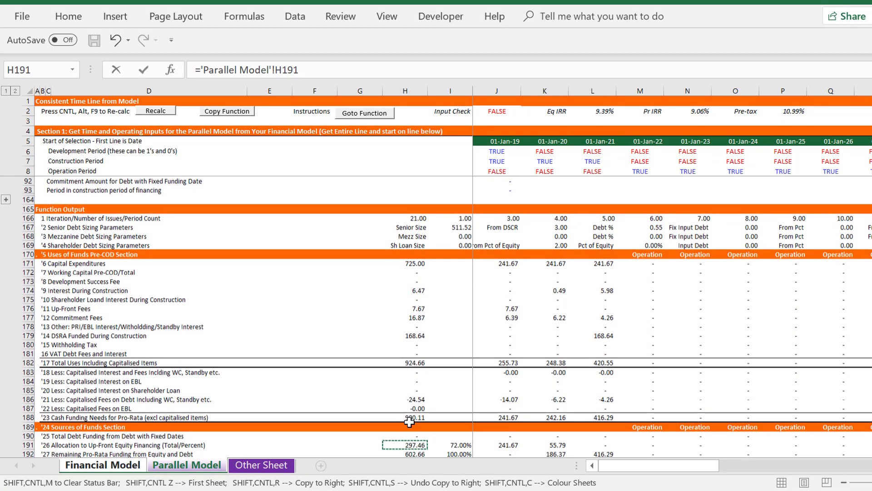
key("Up")
key("Up")
key("Up")
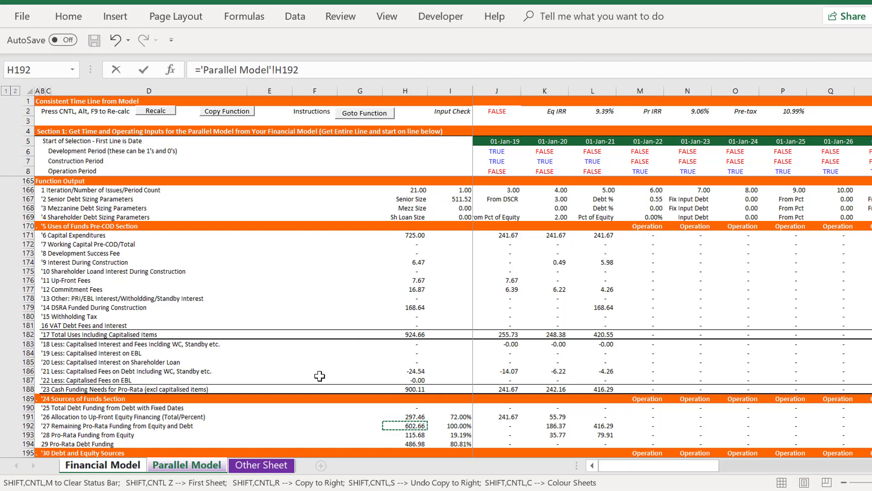
key("Left")
key("Left")
key("Left")
key("Left")
key("Left")
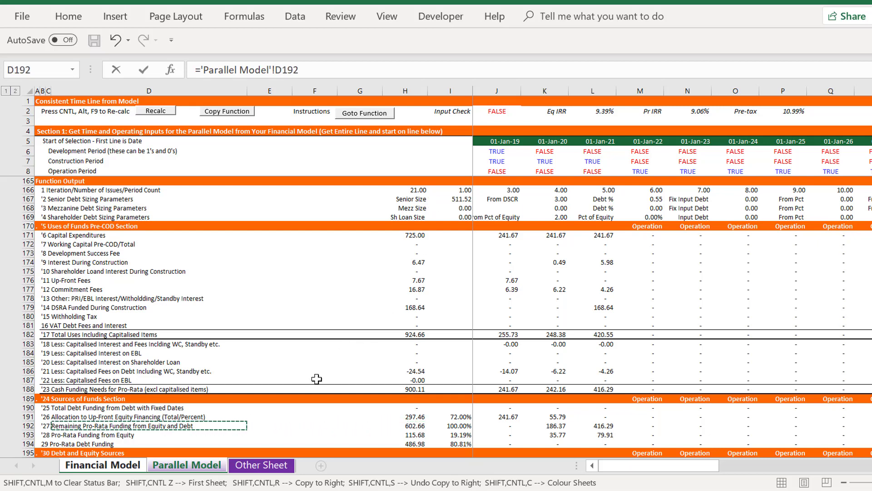
key("Right")
key("Right")
key("Down")
key("Down")
key("Down")
key("Down")
key("Down")
key("Down")
key("Down")
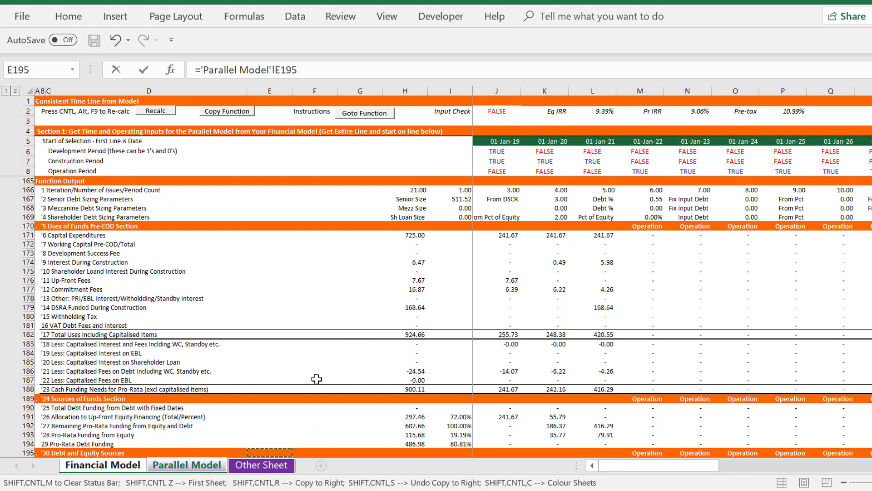
key("Up")
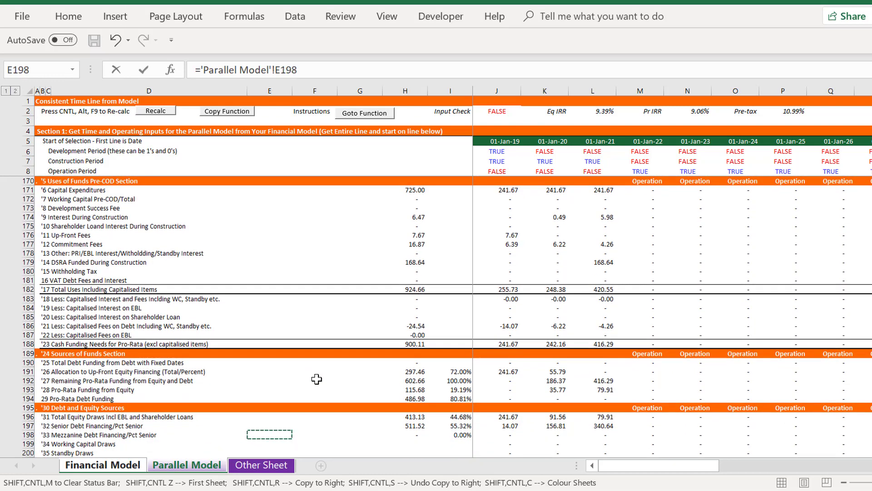
key("Right")
key("Right")
key("Right")
key("Up")
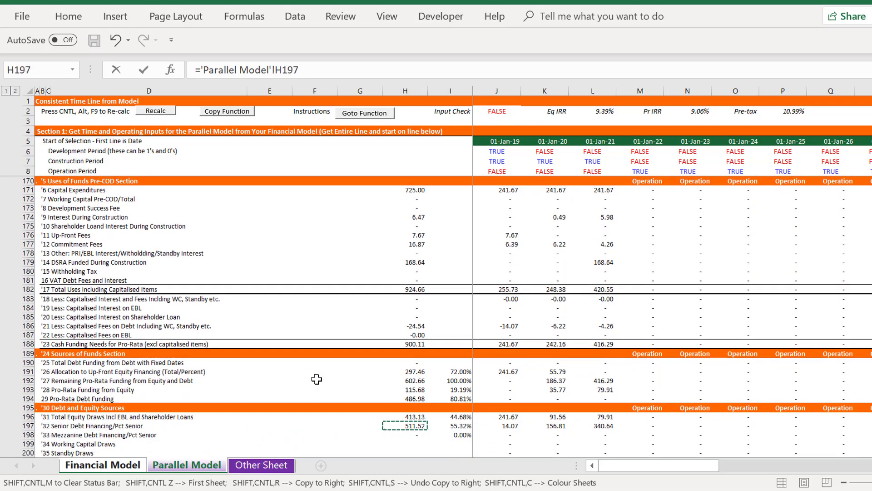
key("Return")
Examine the capitalised interest and fees, cash funding and pro-rata equity and debt lines below the Sources section
key("Down")
key("Down")
key("Down")
key("Down")
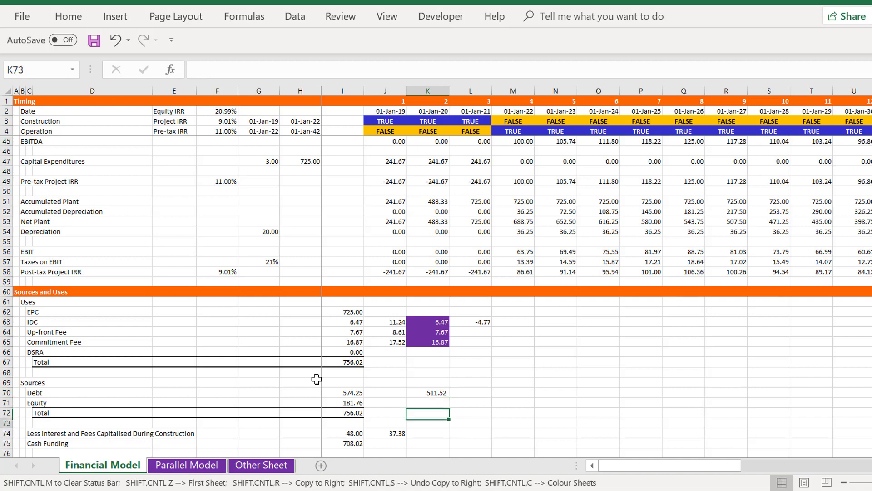
key("Down")
key("Down")
key("Down")
key("Down")
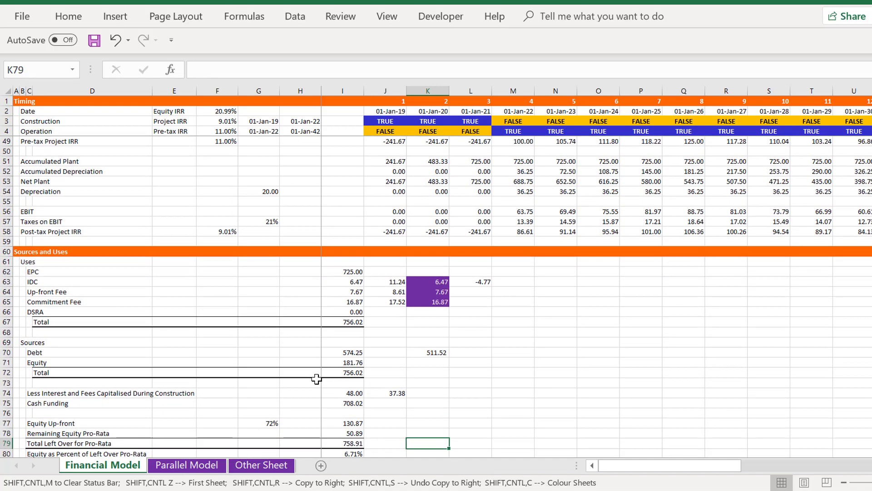
key("Down")
key("Down")
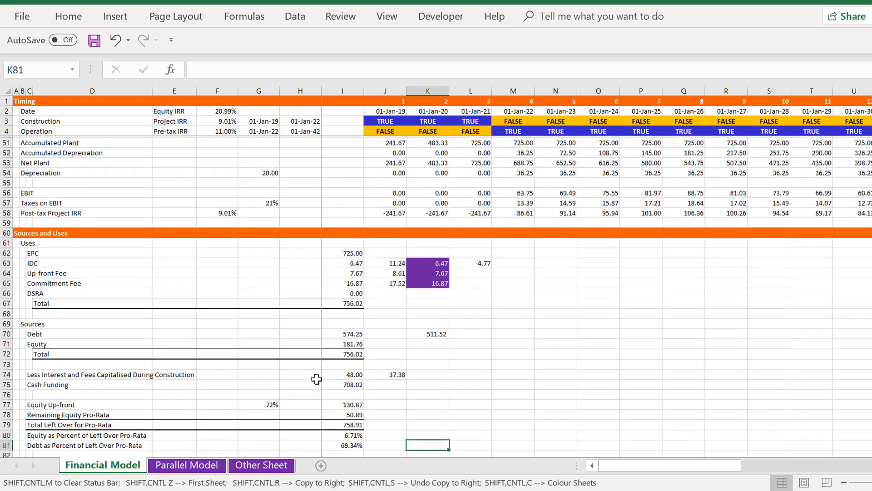
Inspect the formula behind the DSRA amount in I66 of the Uses section
key("Up")
key("Up")
key("Up")
key("Up")
key("Up")
key("Up")
key("Up")
key("Up")
key("Up")
key("Up")
key("Up")
key("Up")
key("Up")
key("Up")
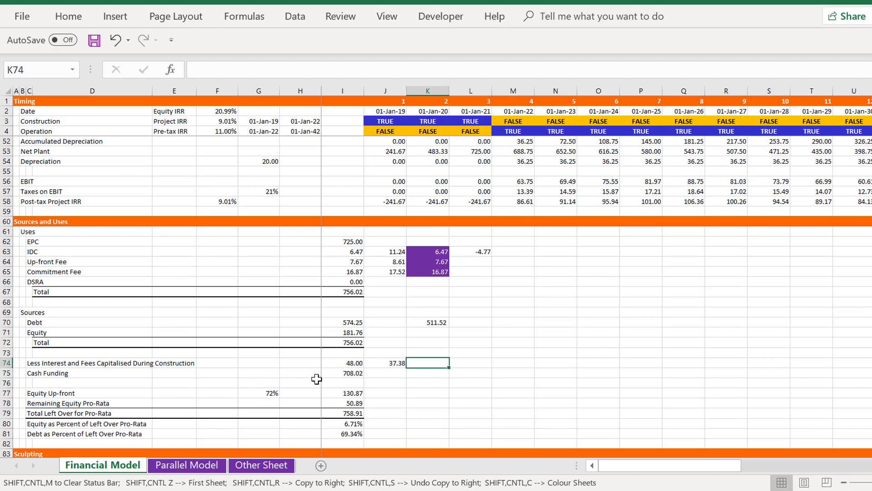
key("Left")
key("Left")
key("Up")
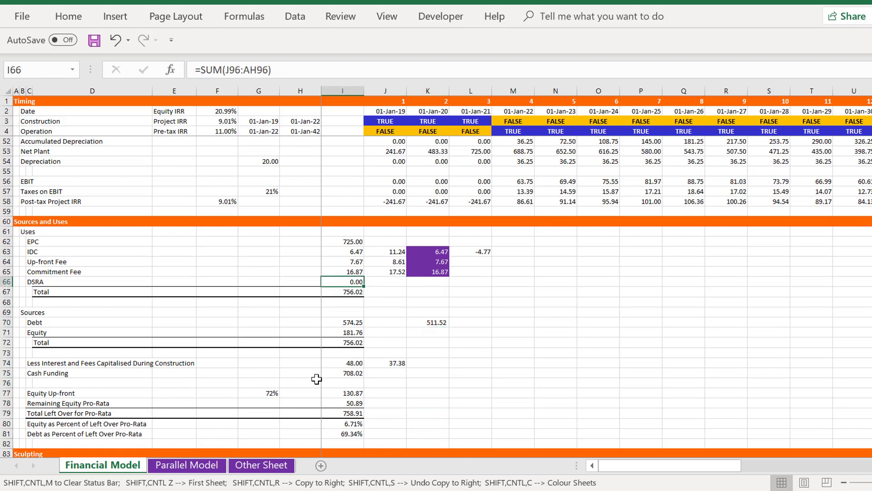
key("Down")
key("Down")
Link the Funding section's DSRA cell J96 to DSRA Funded During Construction in J179 of the Parallel Model and copy it across the row
key("Page_Down")
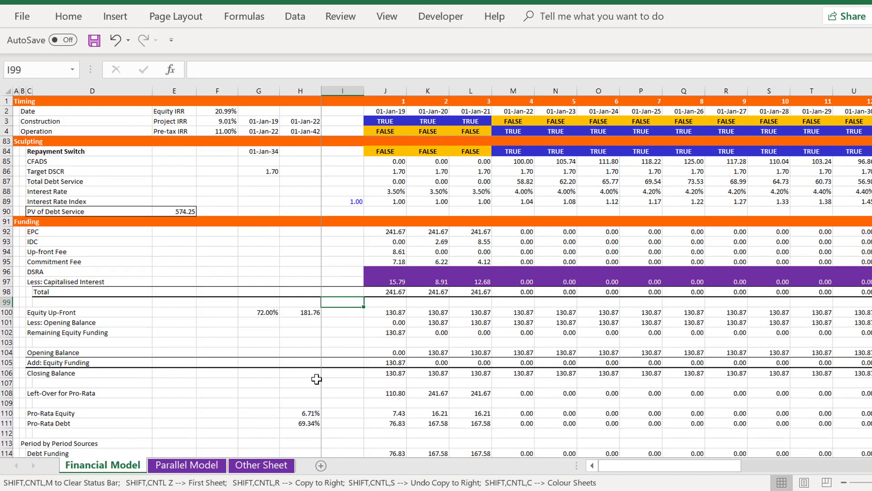
key("Up")
key("Up")
key("Up")
key("Up")
key("Down")
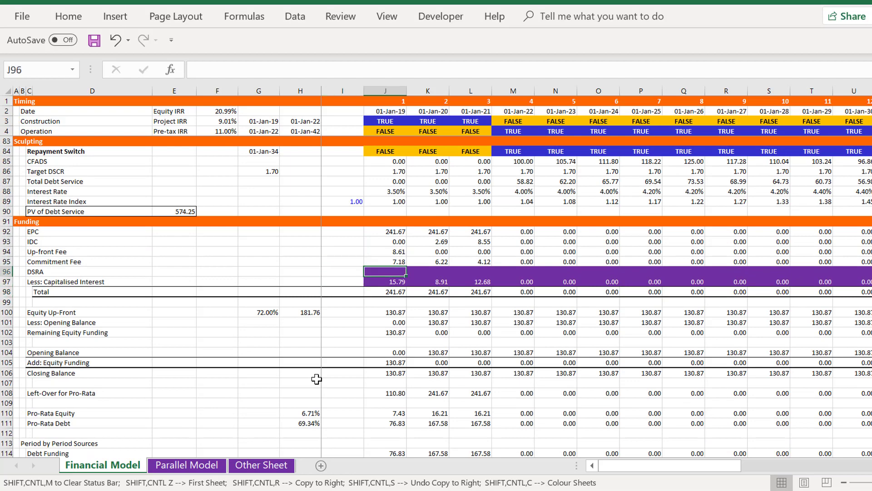
type("=")
key("ctrl+Page_Down")
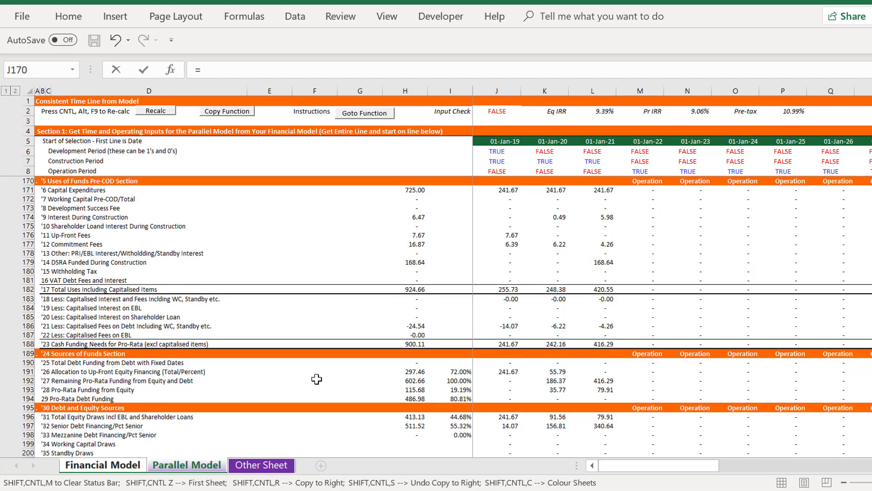
left_click(506, 307)
key("Up")
key("Up")
key("Up")
key("Up")
key("Up")
key("Up")
key("Up")
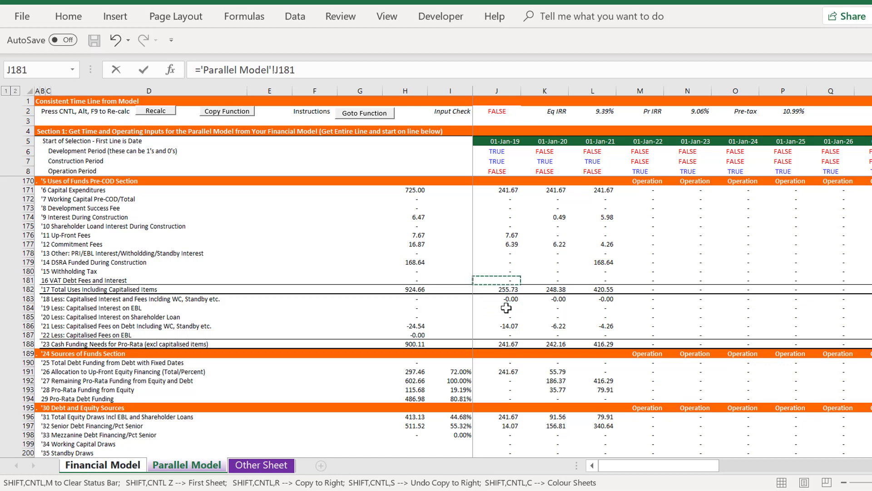
key("Up")
key("Up")
key("Up")
key("Up")
key("Up")
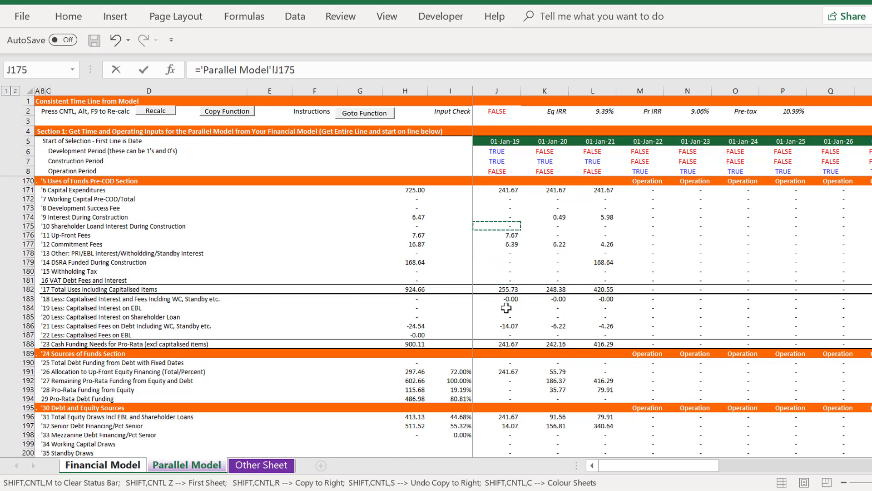
key("Down")
key("Down")
key("Down")
key("Down")
key("Down")
key("Down")
key("Down")
key("Down")
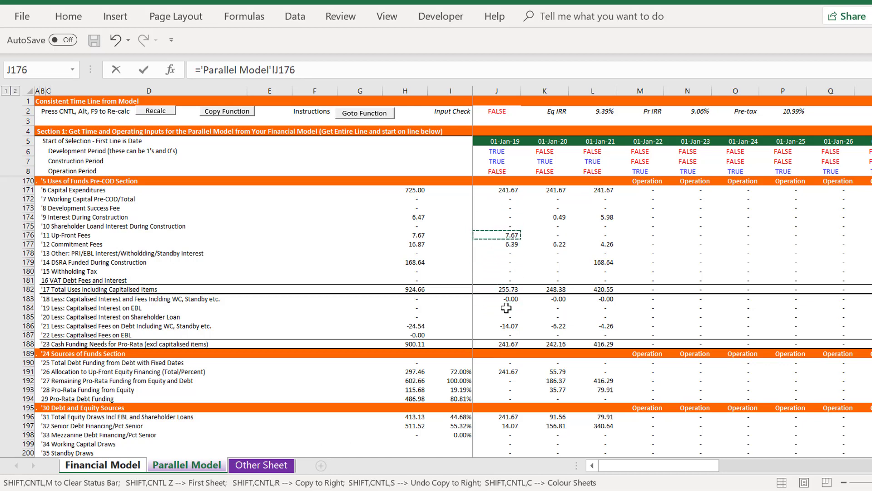
key("Up")
key("Return")
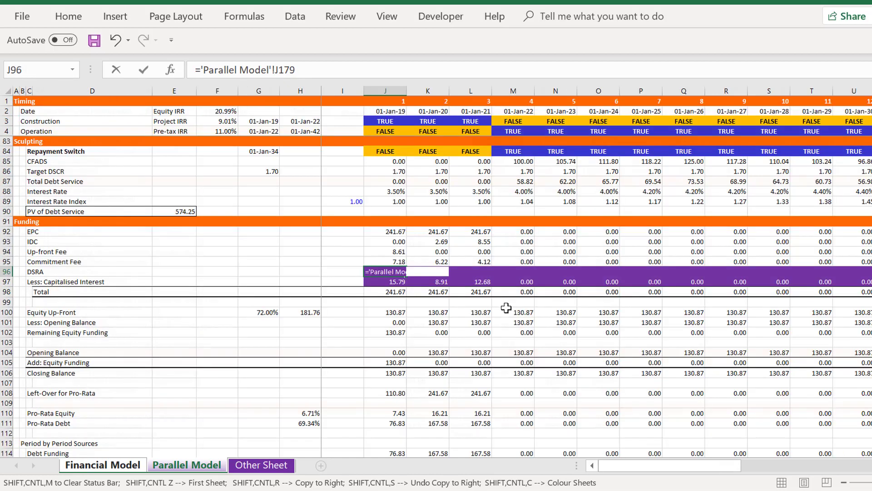
key("Up")
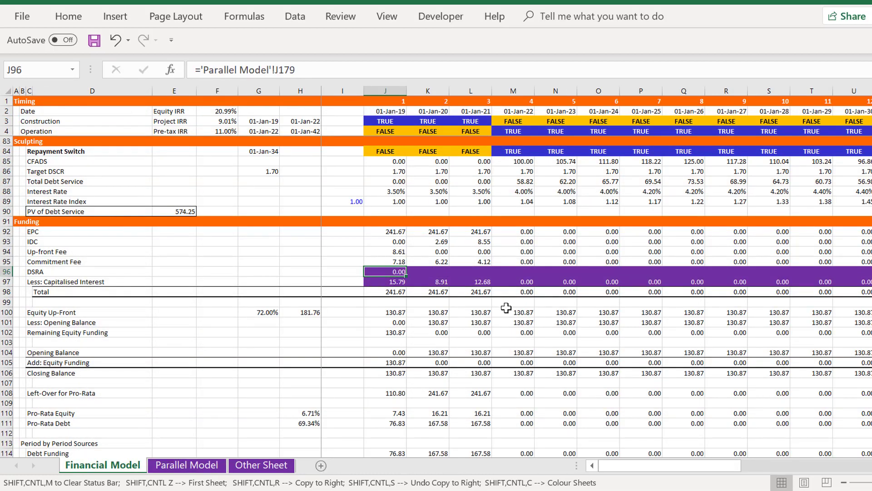
key("ctrl+shift+r")
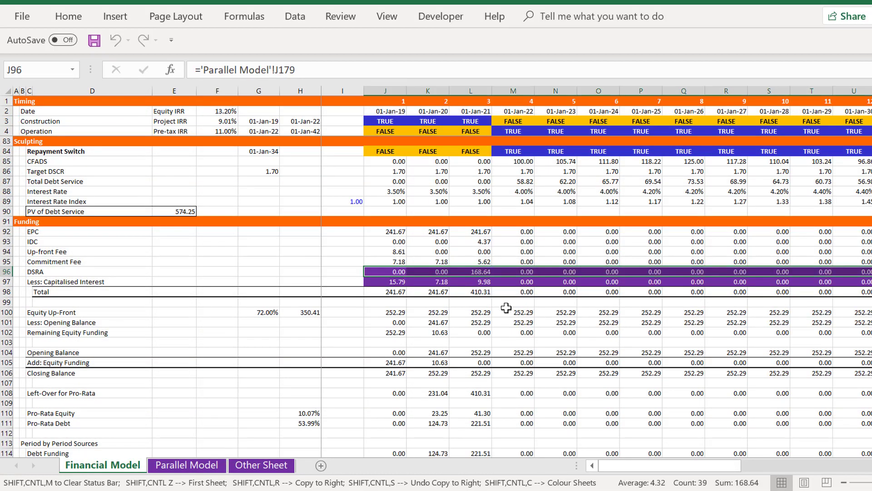
Examine the capitalised interest, equity funding and left-over for pro-rata lines in the Funding section
key("Down")
key("Down")
key("Down")
key("Up")
key("Up")
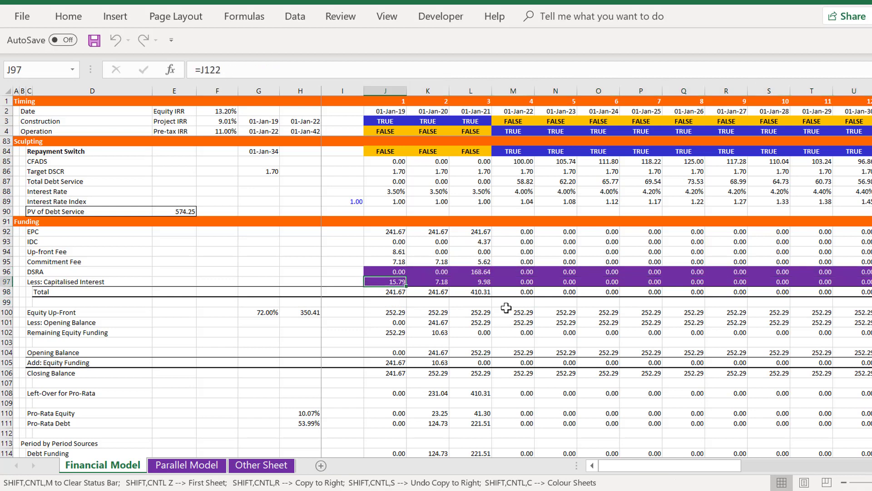
key("Down")
key("Down")
key("Down")
key("Down")
key("Down")
key("Down")
key("Down")
key("Down")
key("Down")
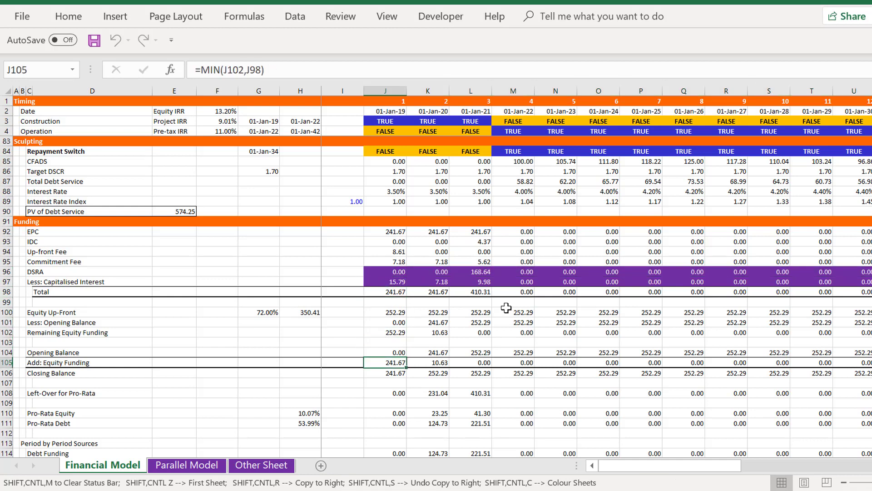
key("Up")
key("Down")
key("Down")
key("Down")
key("Down")
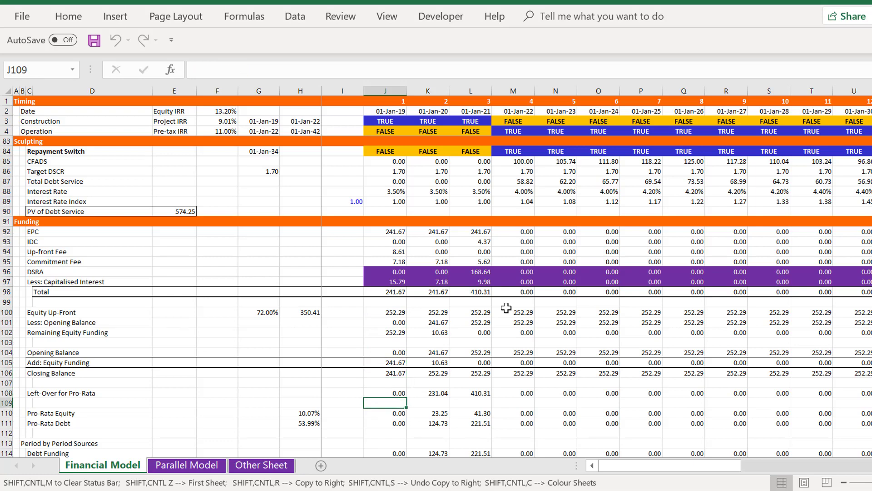
Link the Cash Flow Waterfall's CFADS cell J172 to CFADS in J245 of the Parallel Model and copy it across the row
key("Page_Down")
key("Page_Up")
key("Page_Down")
key("Page_Down")
key("Down")
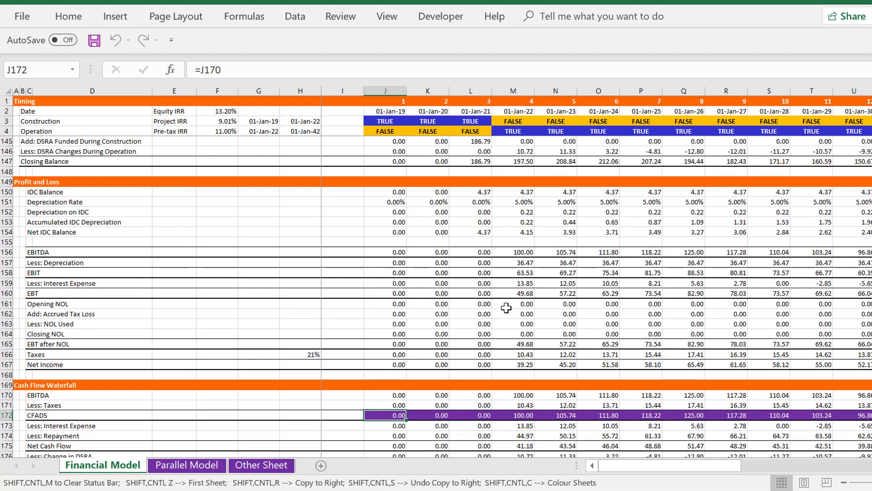
key("Down")
key("Down")
key("Up")
key("Up")
type("=")
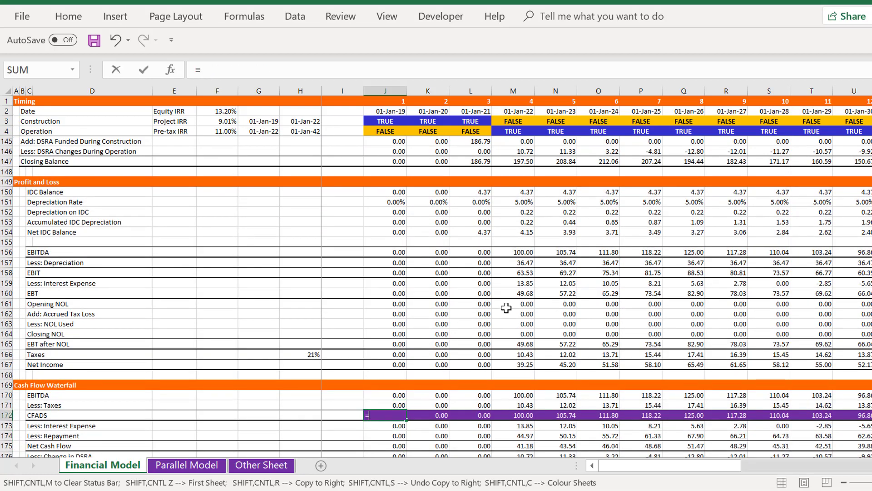
key("ctrl+Page_Down")
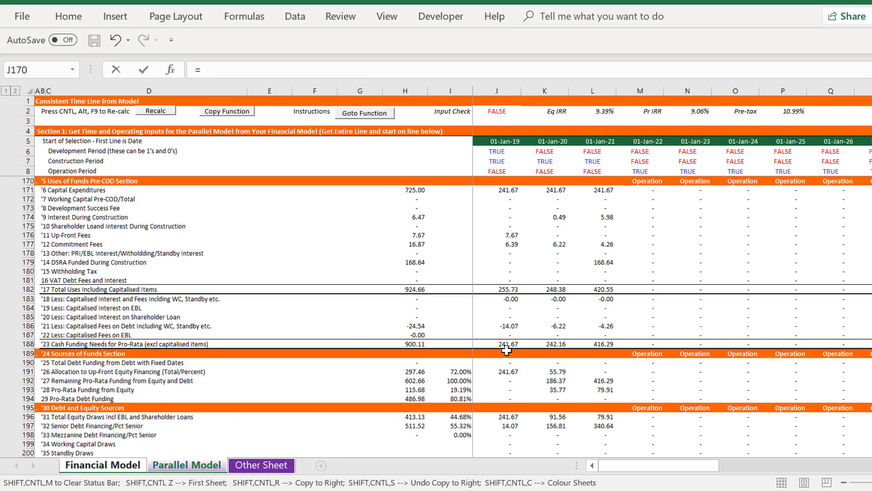
key("Page_Down")
key("Down")
key("Down")
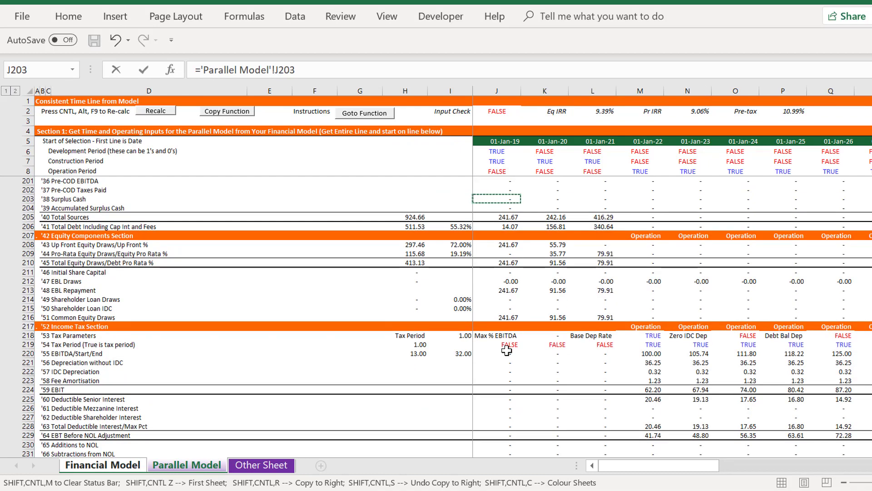
key("Page_Down")
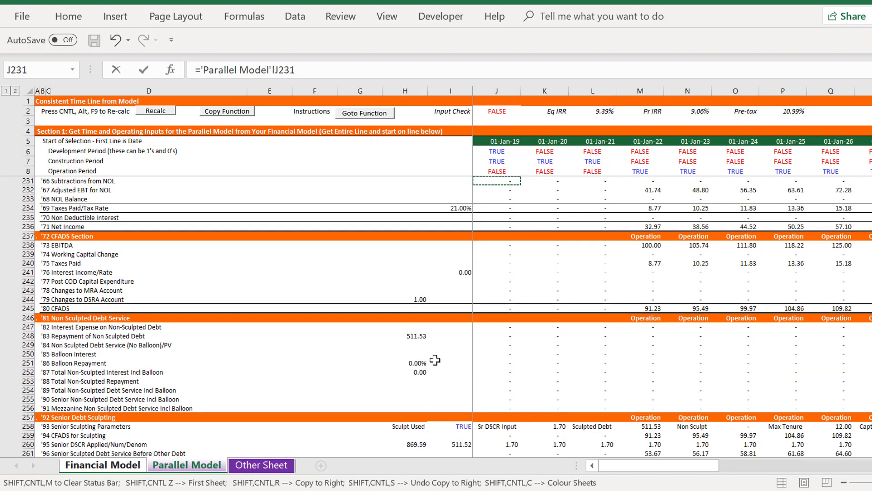
key("Page_Up")
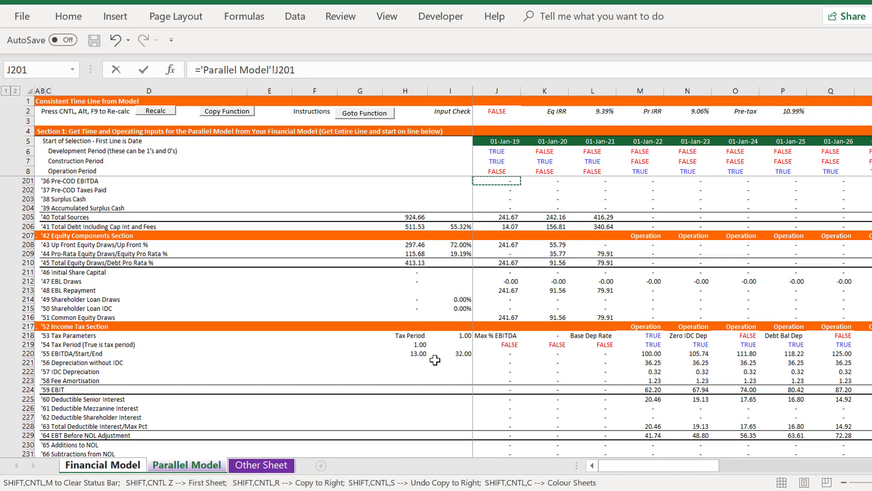
key("Page_Down")
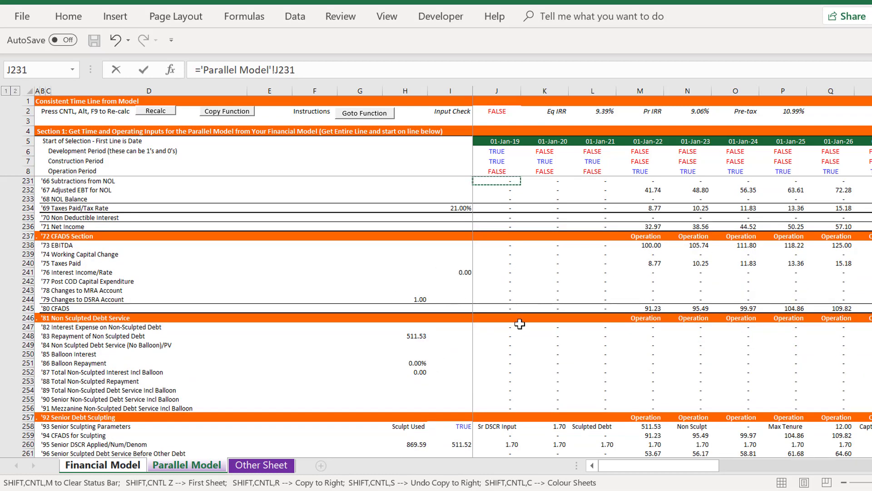
left_click(492, 309)
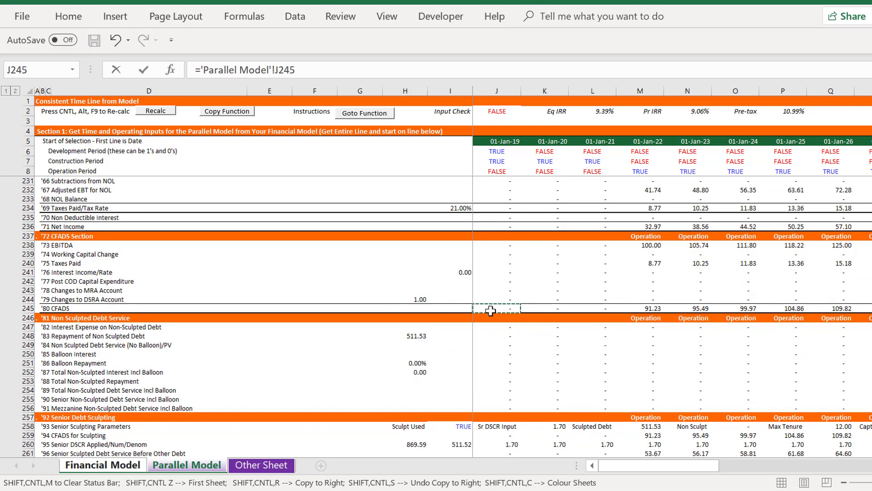
key("Return")
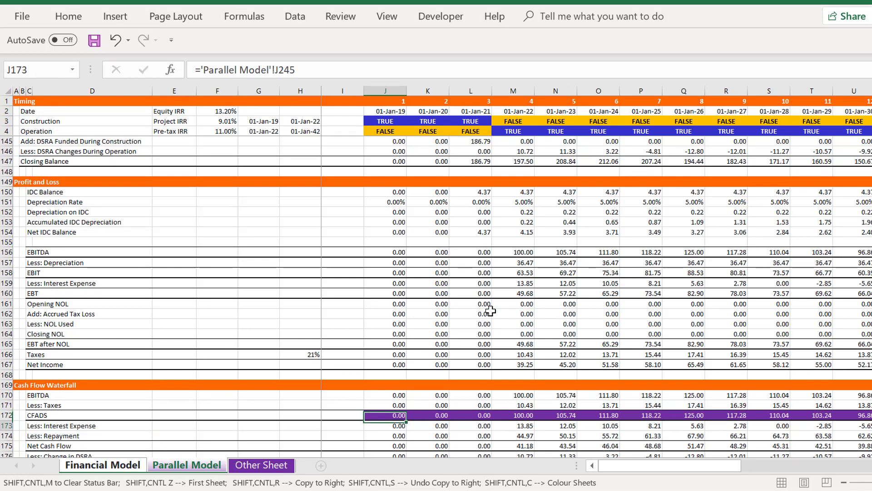
key("ctrl+shift+r")
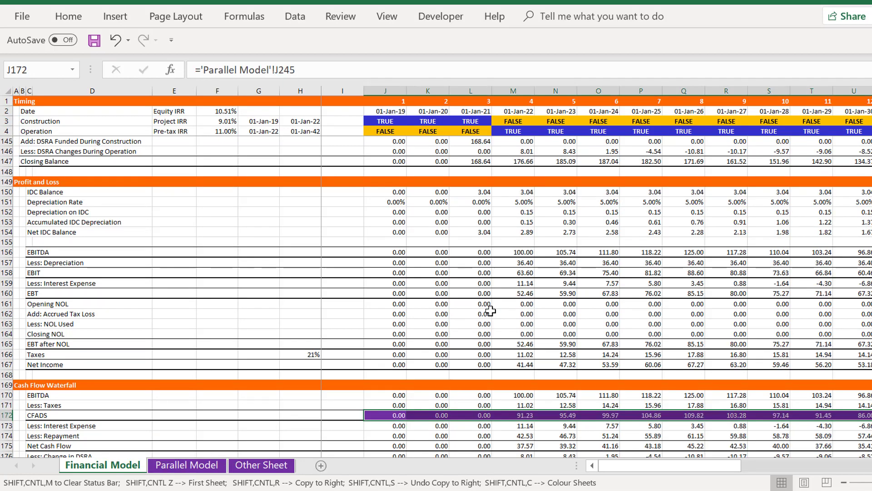
Review the Financial Model's Sources and Uses, Sculpting and Funding sections and inspect the total funding formula in J98
left_click(849, 490)
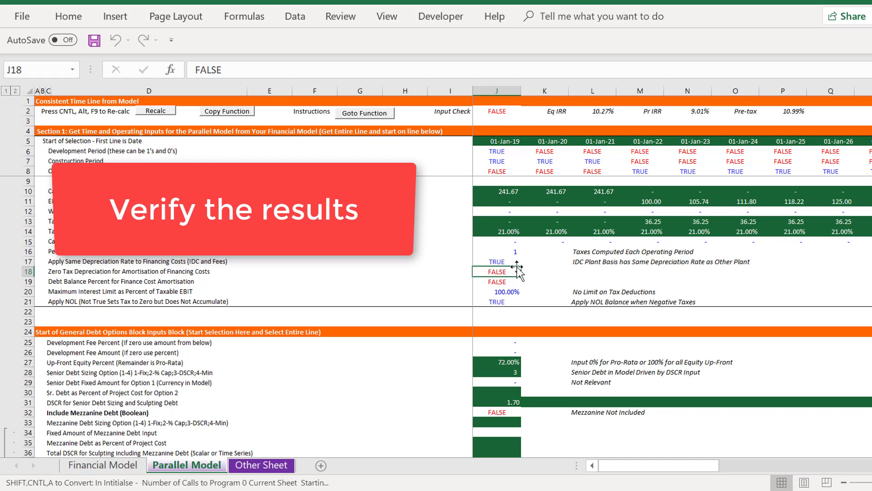
key("ctrl+Page_Up")
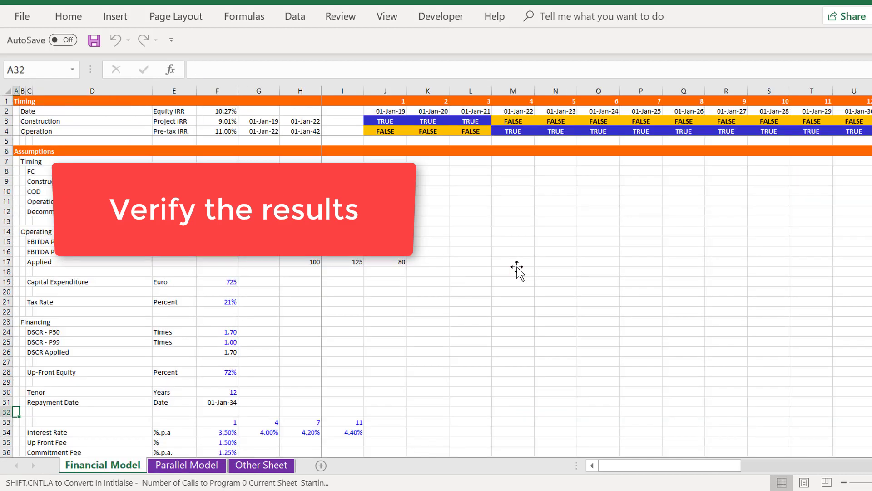
key("Page_Down")
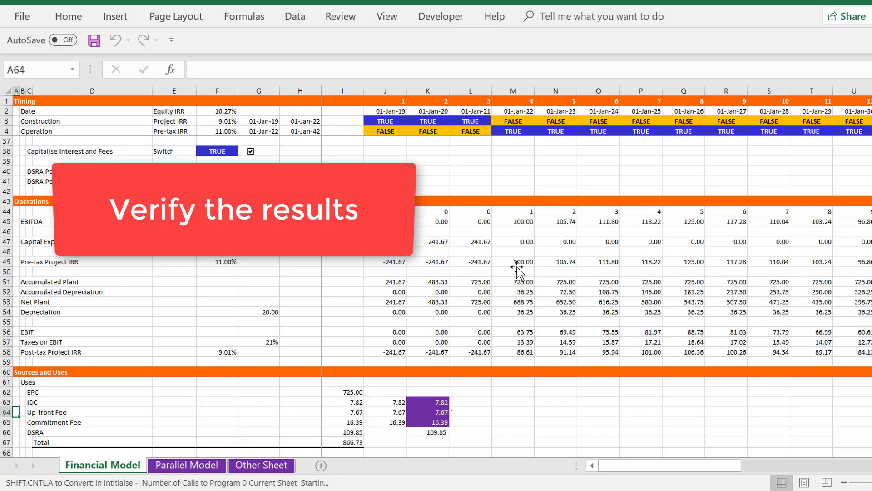
key("Page_Down")
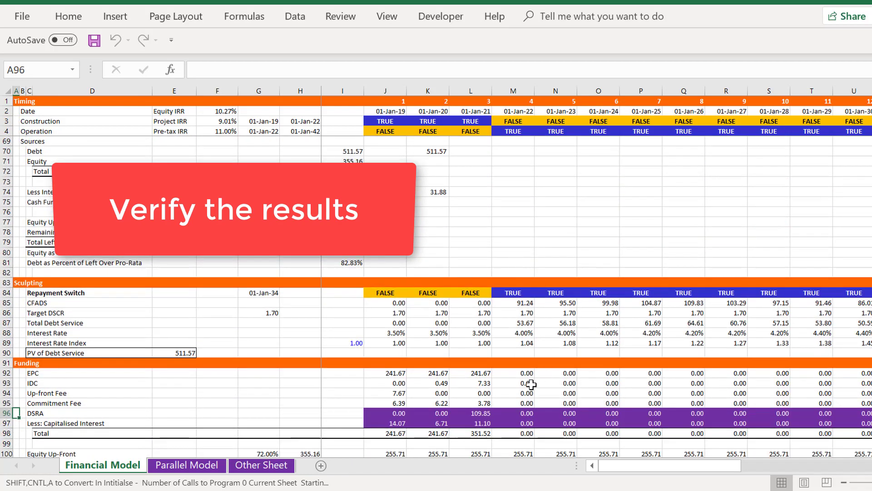
key("Page_Down")
key("Page_Up")
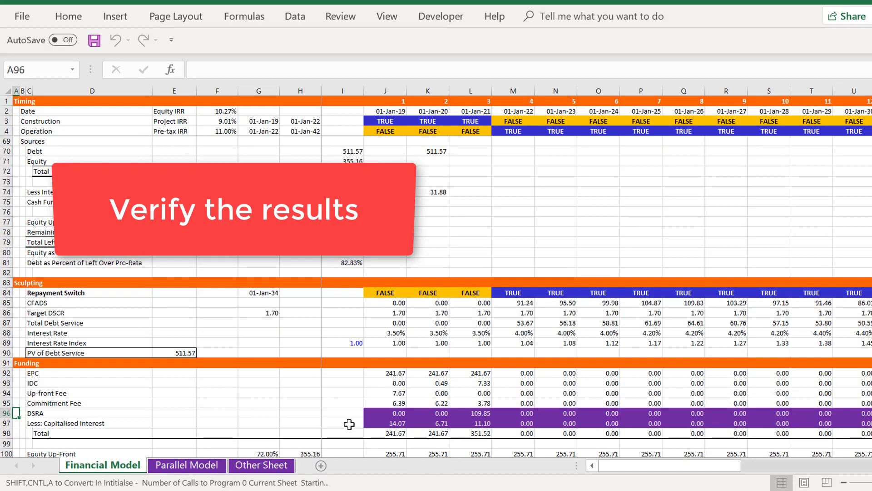
left_click(353, 440)
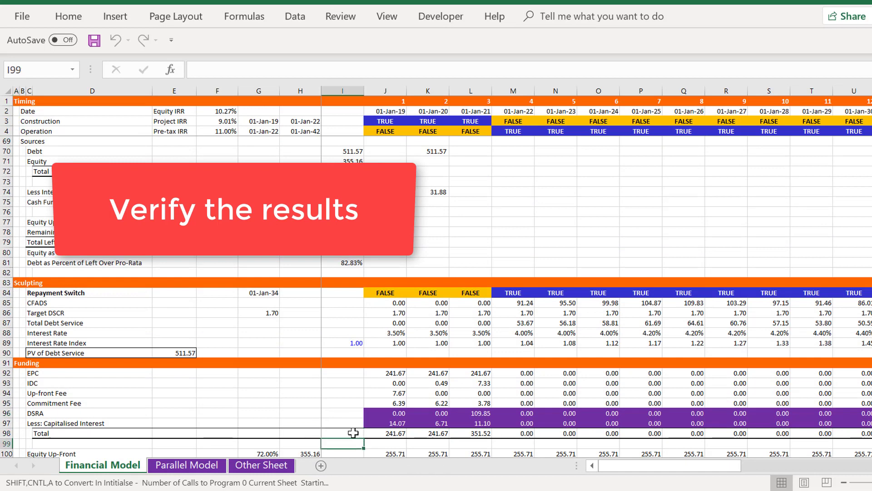
key("Up")
key("Right")
key("F2")
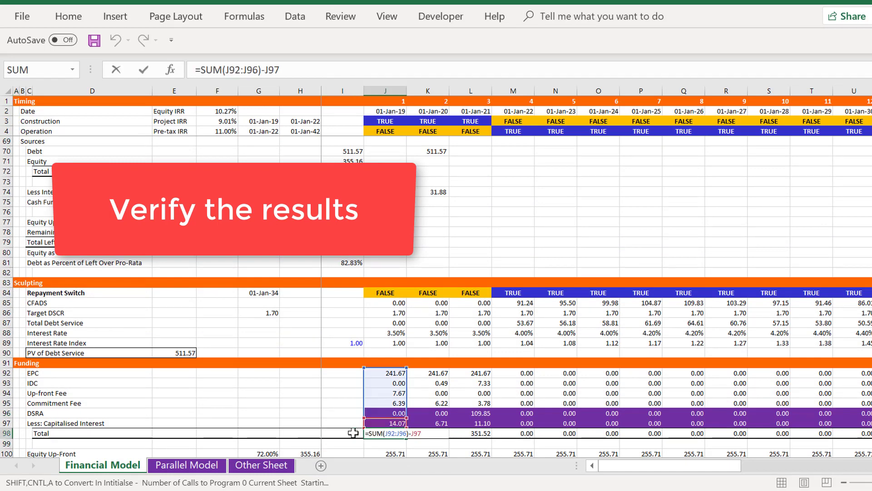
key("Escape")
Examine the Debt Balance section and inspect the closing balance formula in J124
key("Page_Down")
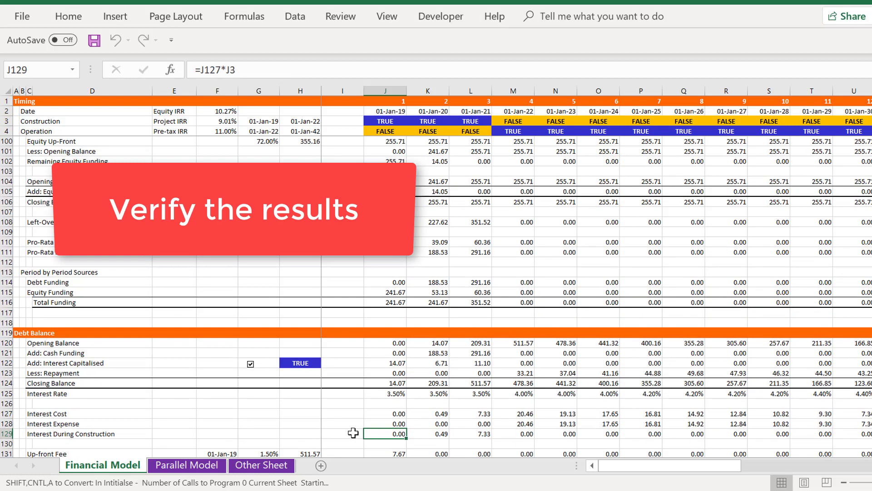
key("Up")
key("Up")
key("Up")
key("Up")
key("Up")
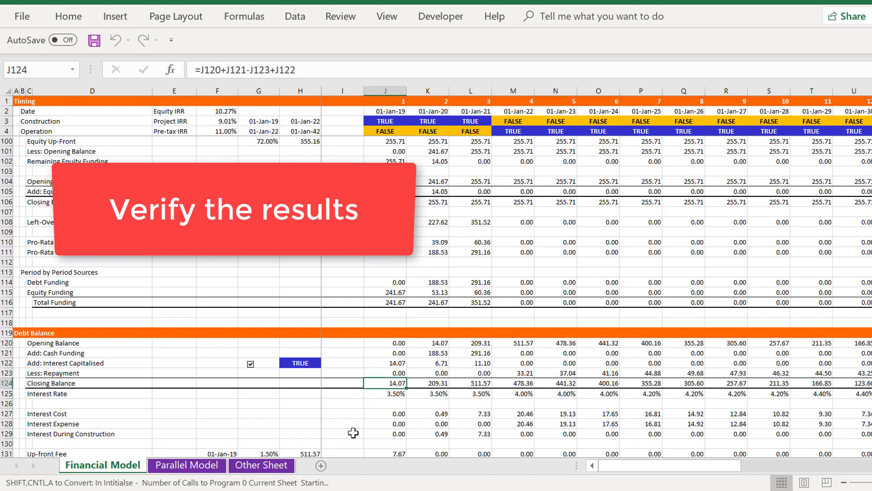
key("F2")
key("Escape")
key("Page_Up")
key("Page_Down")
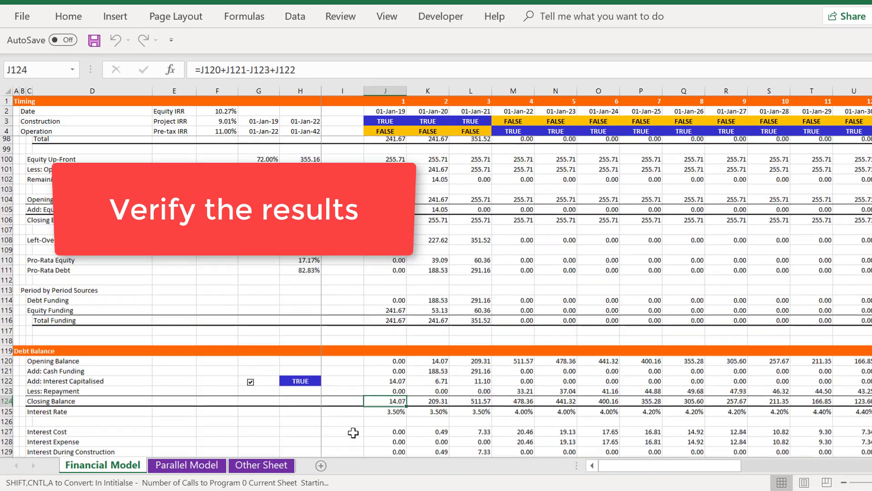
key("Down")
key("Down")
key("Down")
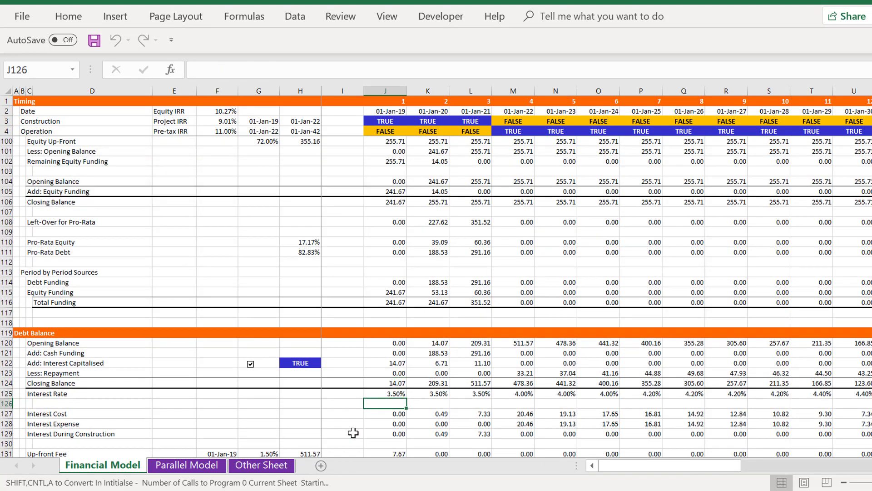
Review the DSRA and Profit and Loss sections of the Financial Model and inspect the depreciation rate formula in J150
key("Page_Down")
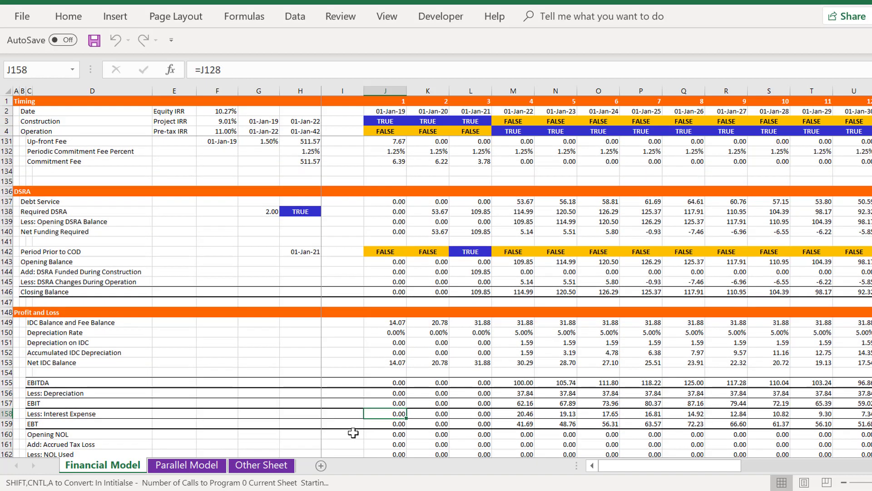
key("Up")
key("Up")
key("Up")
key("Up")
key("Up")
key("Up")
key("Up")
key("Up")
key("Up")
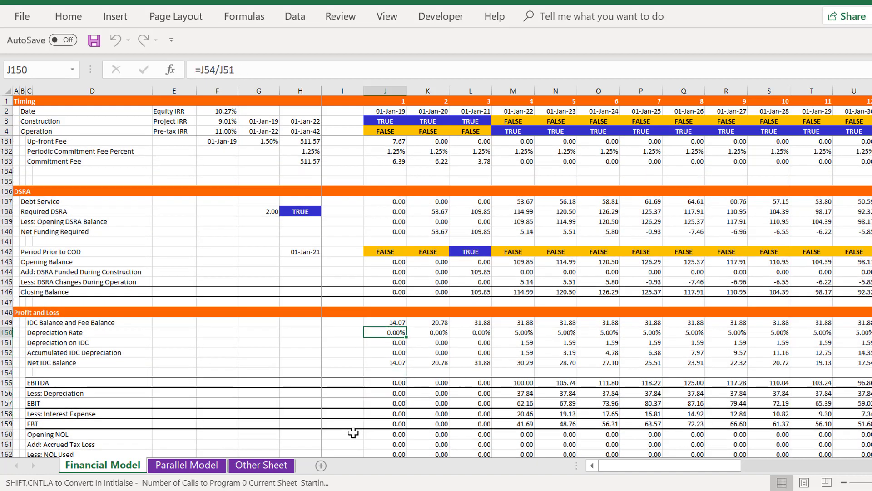
Compare the equity, project and pre-tax IRRs above the Financial Model assumptions with those in the Parallel Model
key("Page_Up")
key("Page_Up")
key("Page_Up")
key("Page_Up")
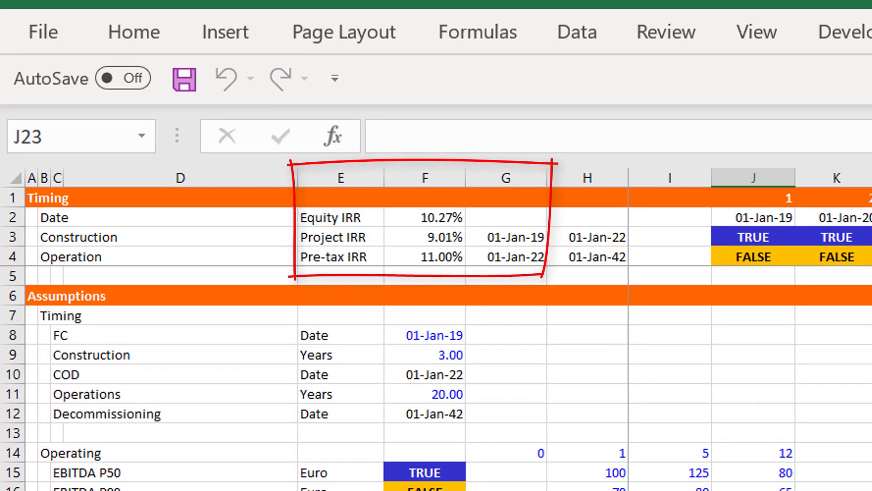
key("ctrl+Page_Down")
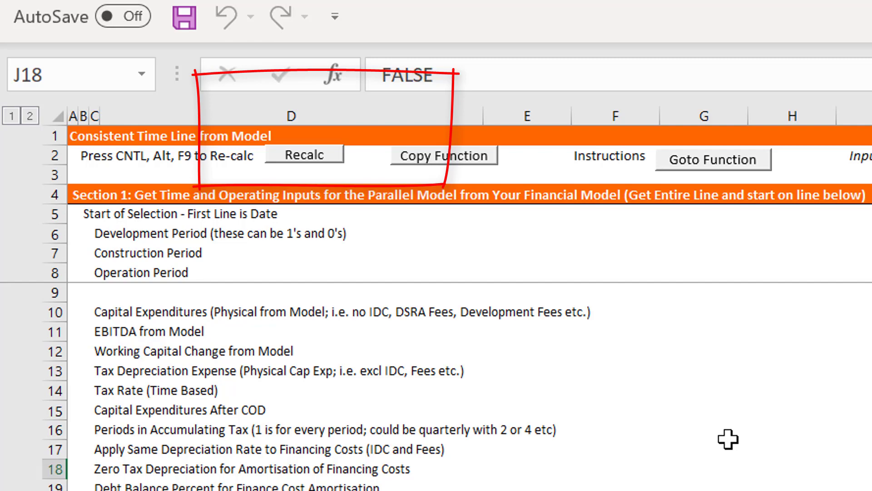
key("ctrl+Page_Up")
Switch Capitalise Interest and Fees off and on again in the Financial Model assumptions
key("Left")
key("Left")
key("Left")
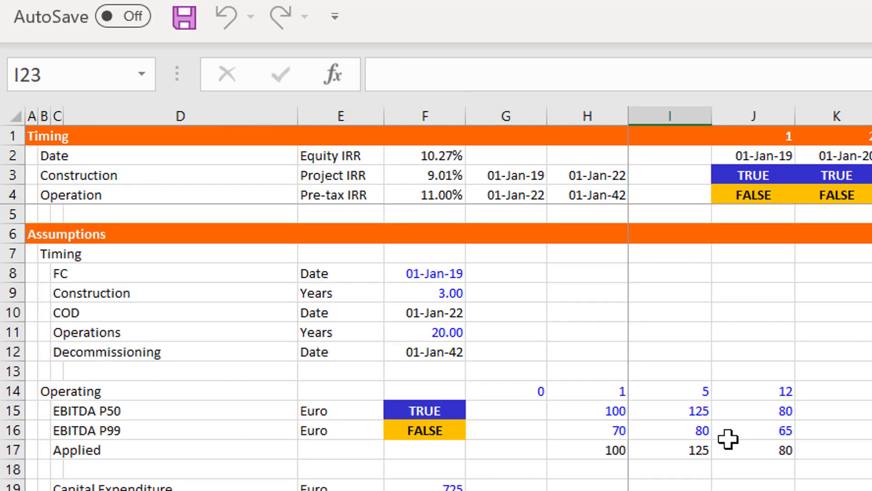
key("Page_Down")
key("Page_Down")
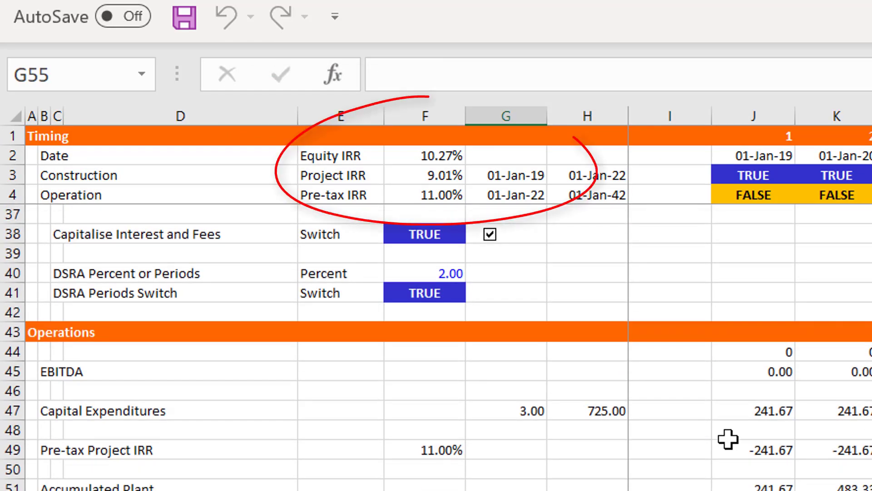
key("Page_Up")
key("Page_Up")
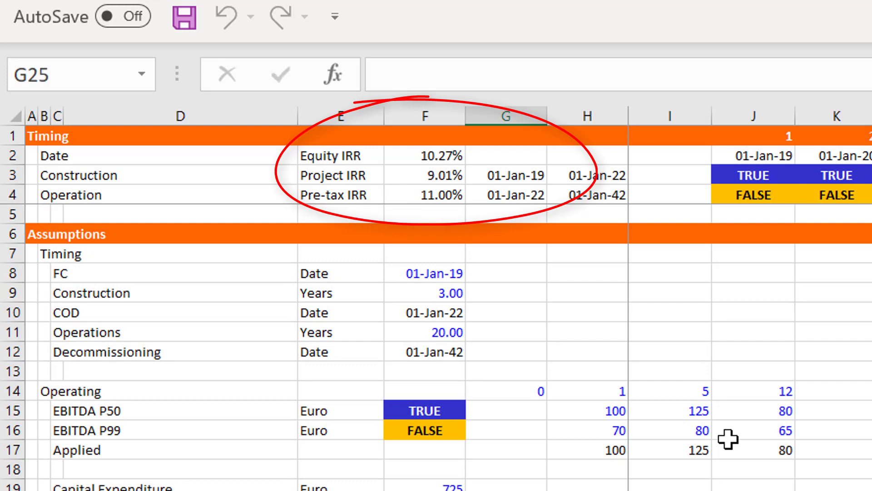
key("Down")
key("Down")
key("Down")
key("Down")
key("Down")
key("Down")
key("Down")
key("Down")
key("Down")
key("Down")
key("Down")
key("Down")
key("Down")
key("Down")
key("Down")
key("Down")
key("Down")
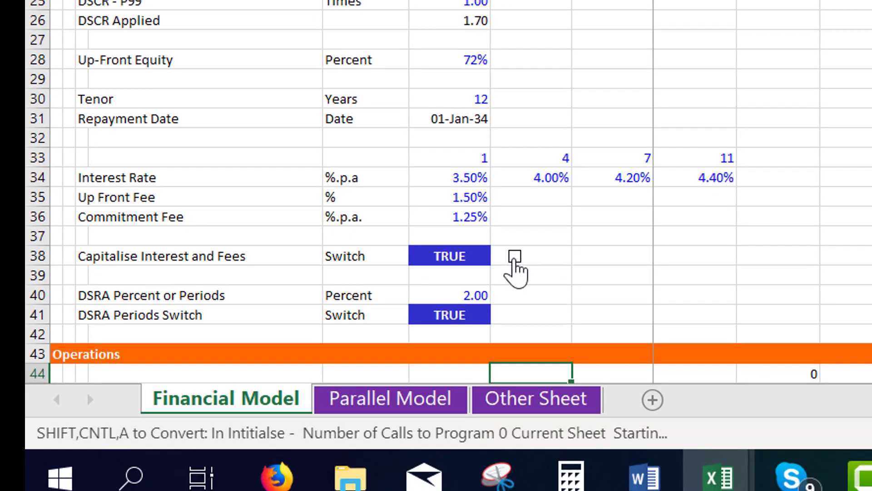
left_click(515, 257)
left_click(514, 259)
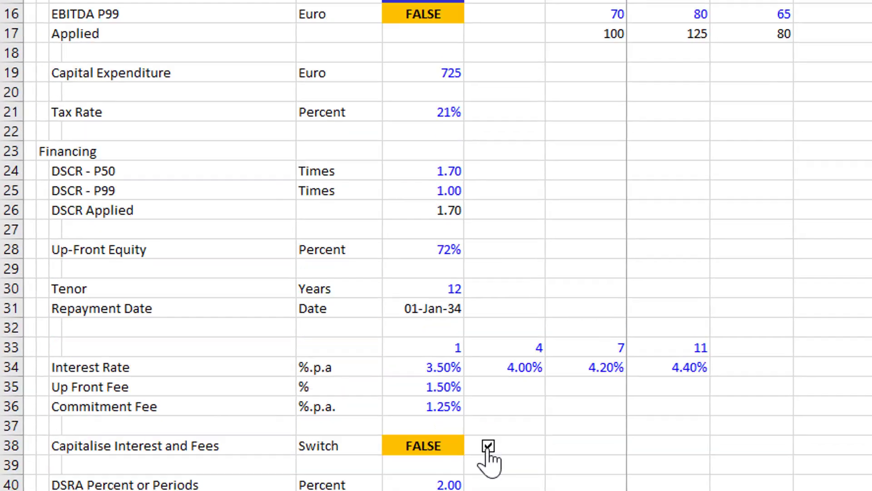
Check that the Financial Model's IRRs match the Parallel Model's under the Capitalise Interest and Fees switch settings
key("ctrl+Page_Down")
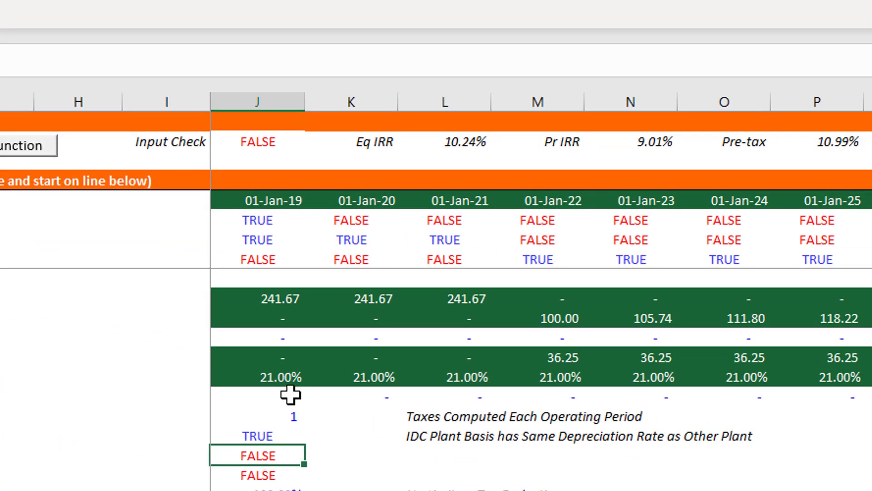
key("ctrl+Page_Up")
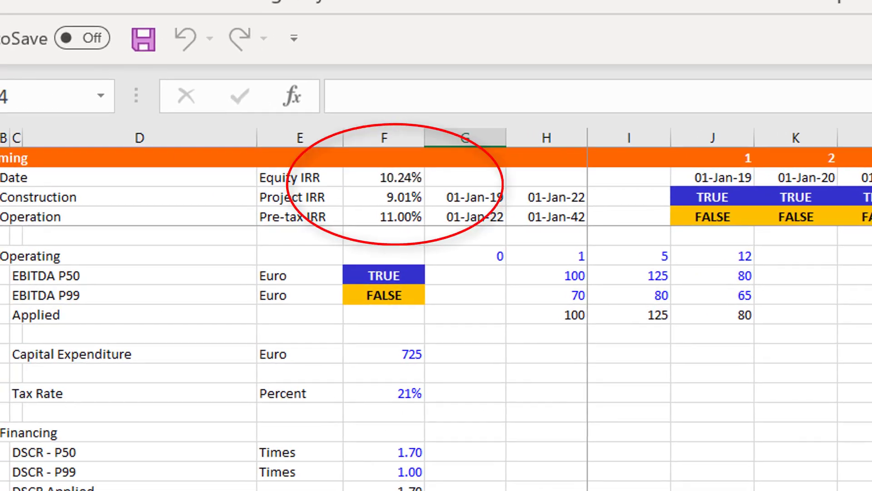
key("ctrl+Page_Down")
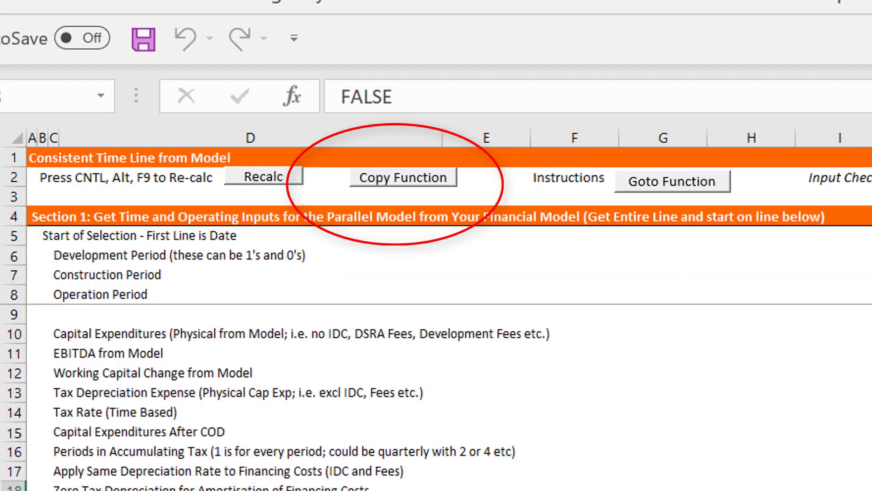
key("ctrl+Page_Up")
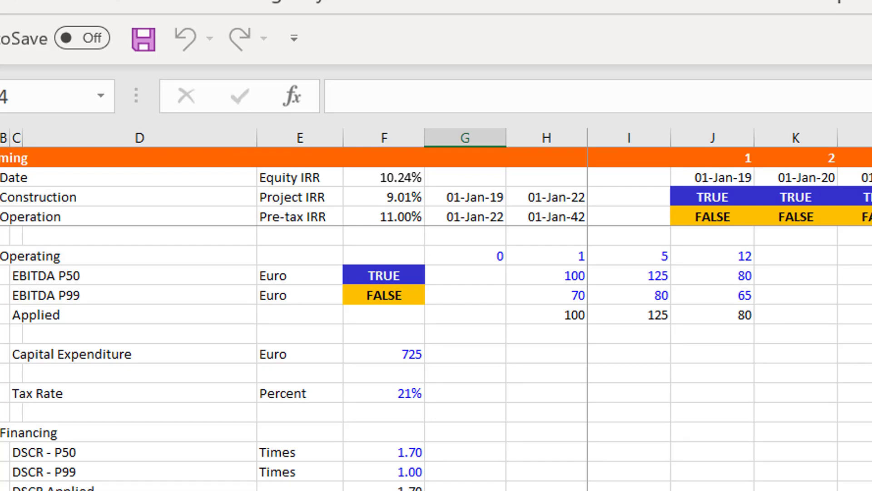
key("Down")
key("Down")
key("Down")
key("ctrl+Page_Down")
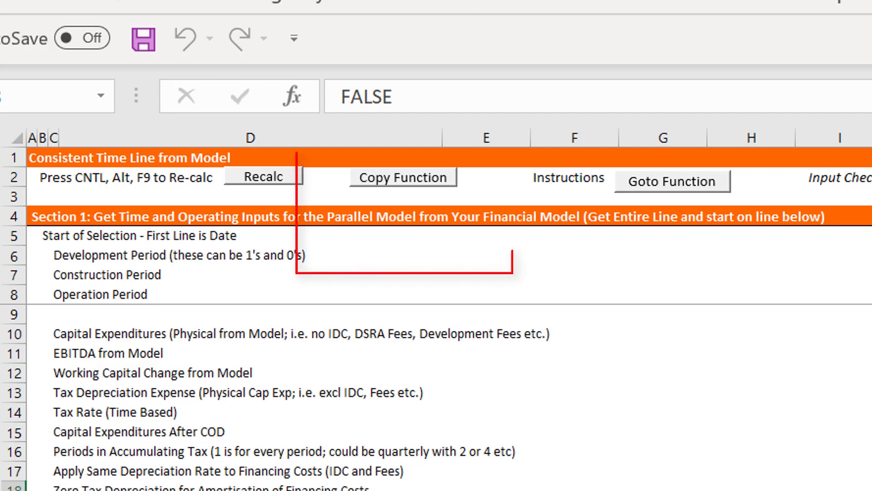
key("ctrl+Page_Up")
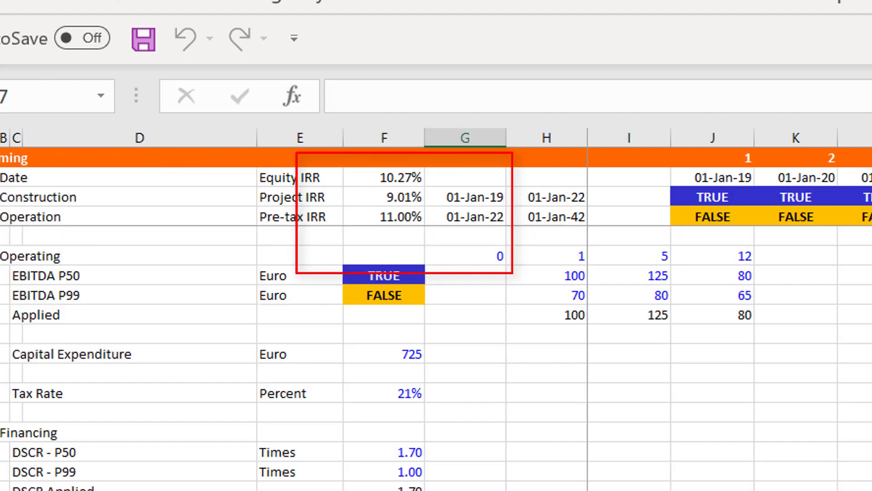
Set DSRA Percent or Periods in F40 to 3 and compare the equity IRR with the Parallel Model
key("Down")
key("Down")
key("Down")
key("Down")
key("Up")
key("Left")
type("3")
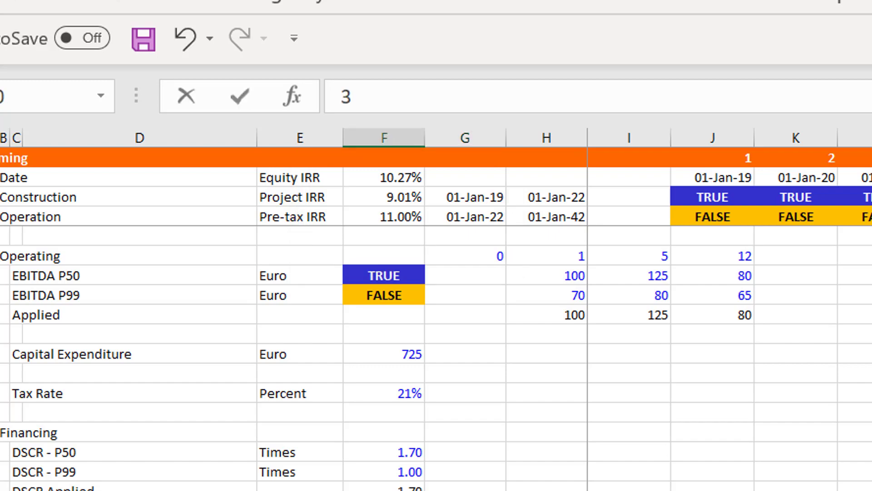
key("Return")
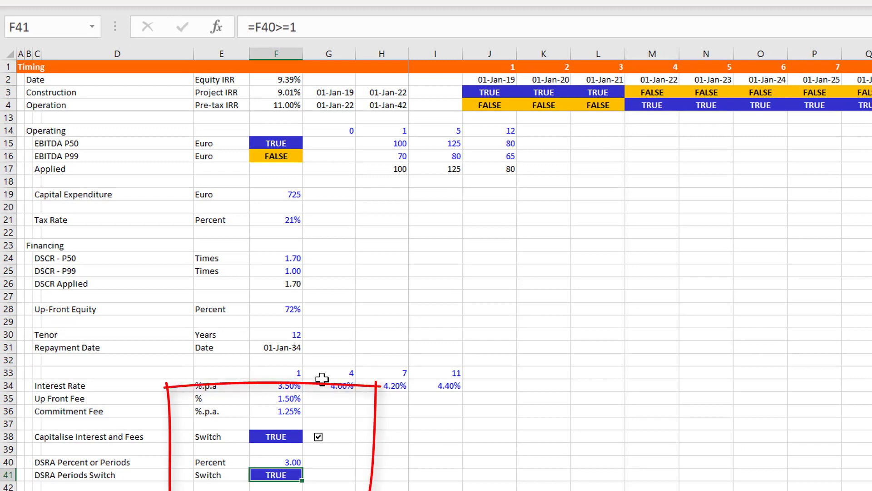
key("ctrl+Page_Down")
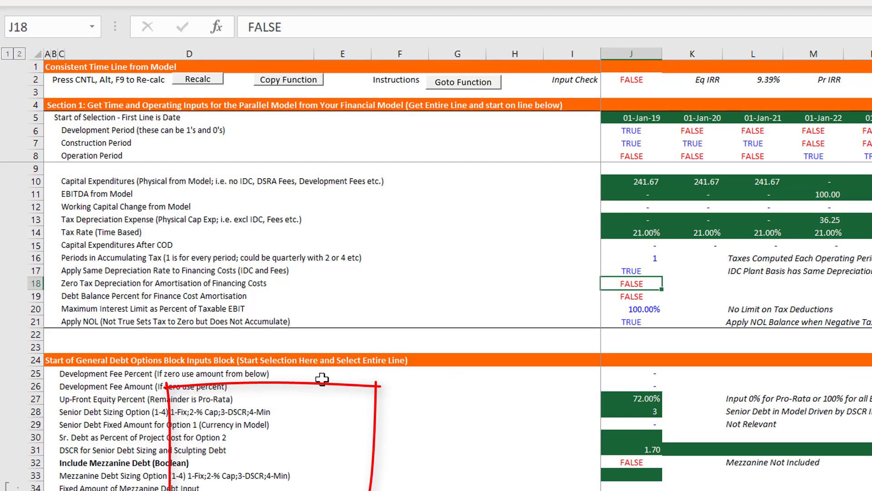
key("ctrl+Page_Up")
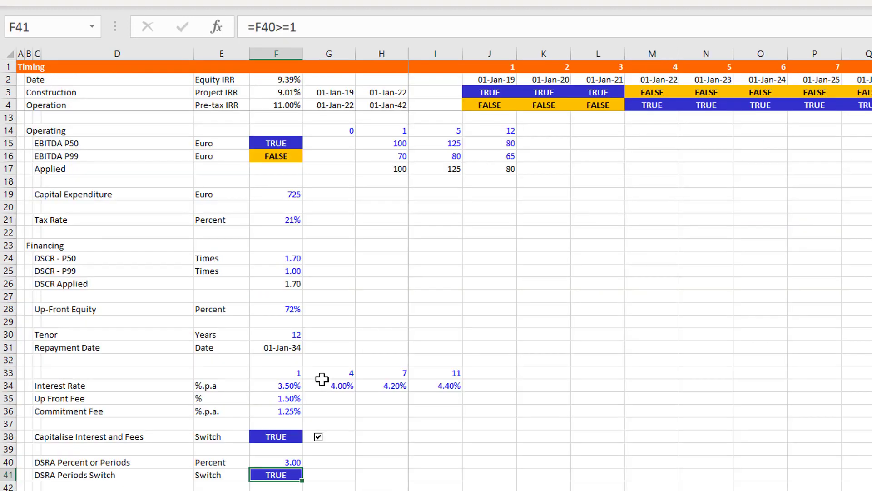
Set DSRA Percent or Periods in F40 to 1 and compare the equity IRR with the Parallel Model
key("Up")
key("F2")
key("BackSpace")
type("1")
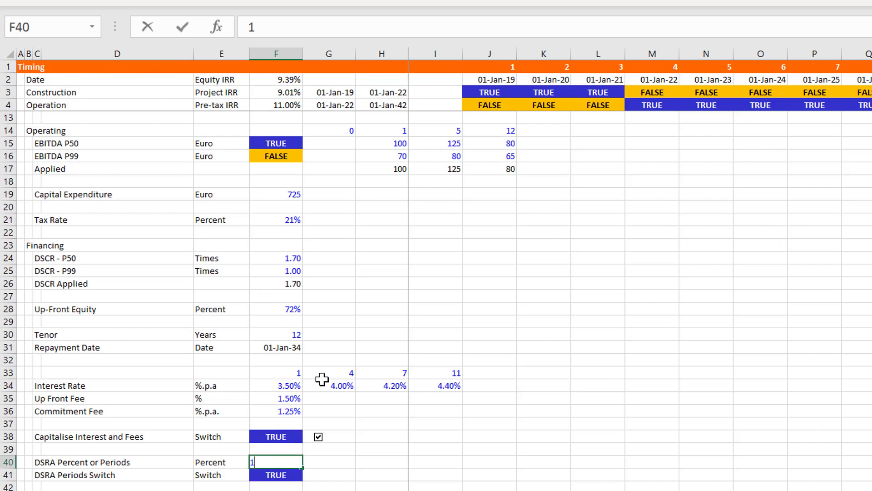
key("ctrl+Return")
key("Down")
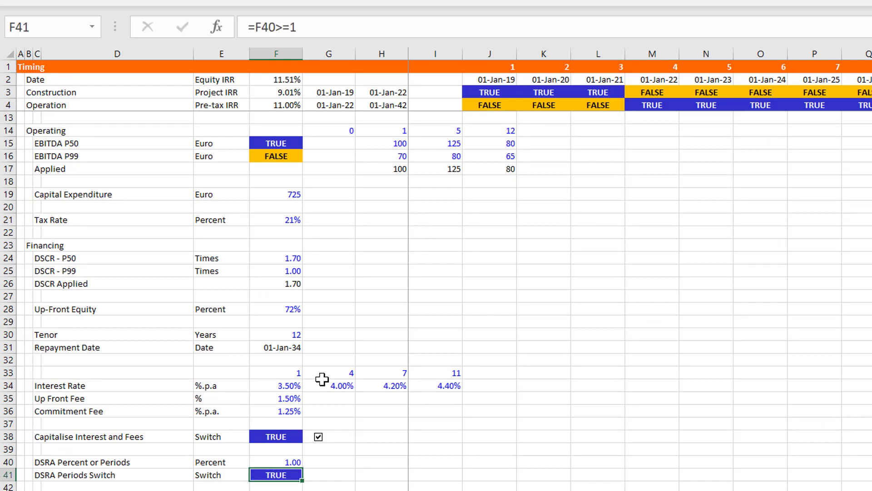
key("ctrl+Page_Down")
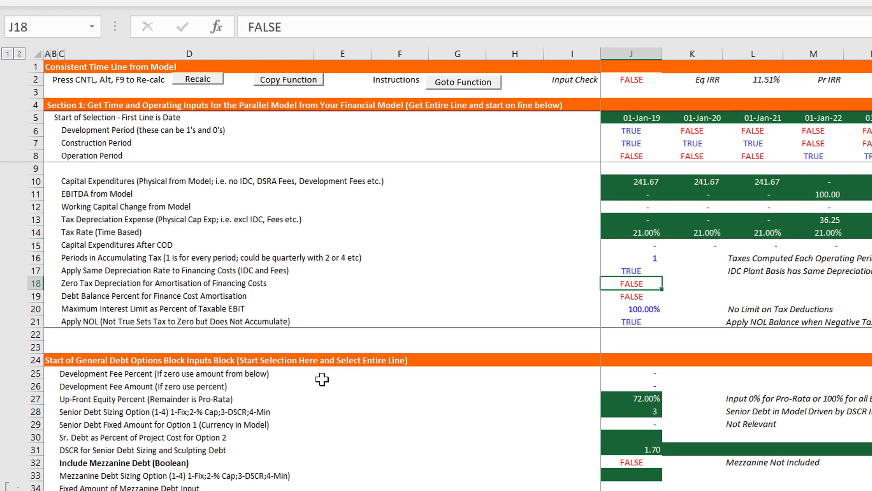
key("ctrl+Page_Up")
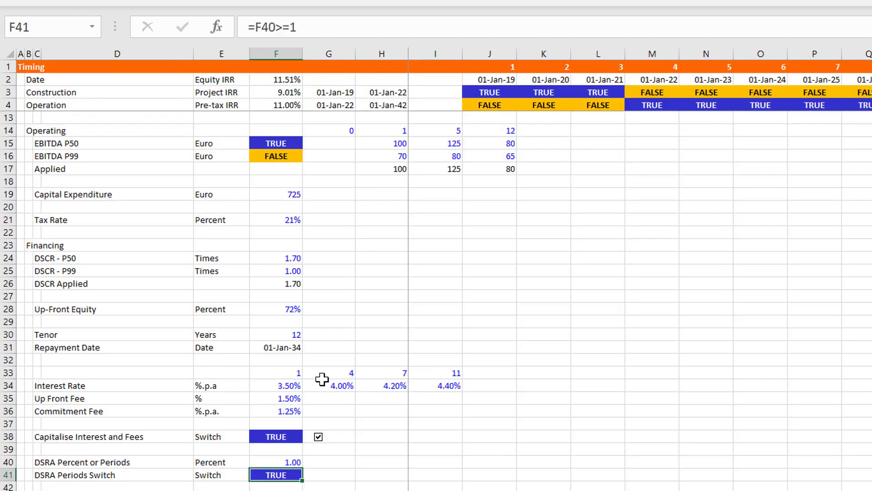
Set DSRA Percent or Periods in F40 to 0.5 and compare the equity IRR with the Parallel Model
key("Up")
type(".5")
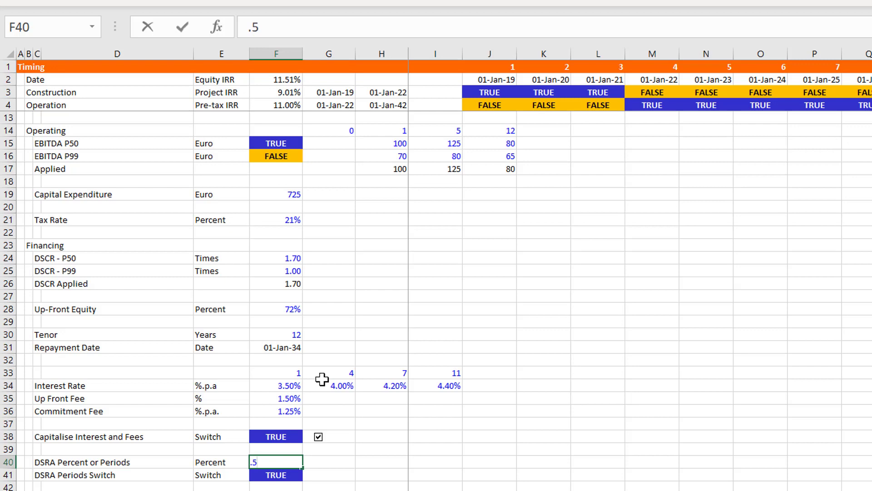
key("Return")
key("Up")
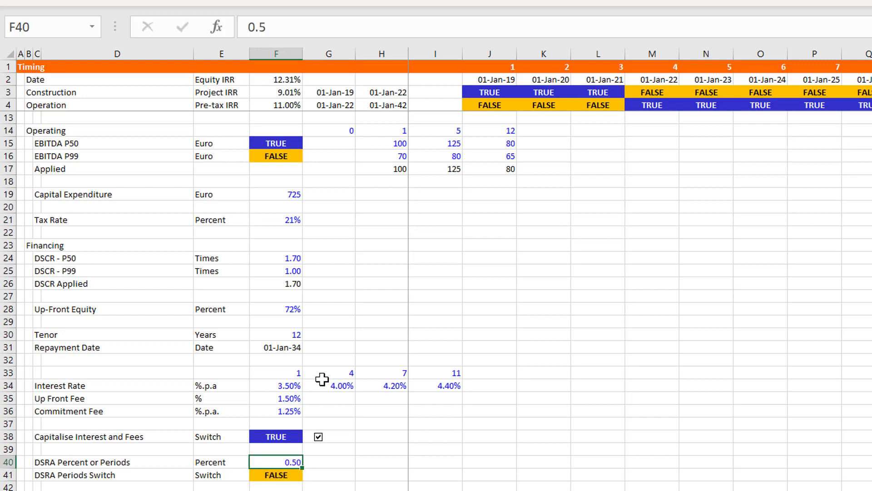
key("ctrl+Page_Down")
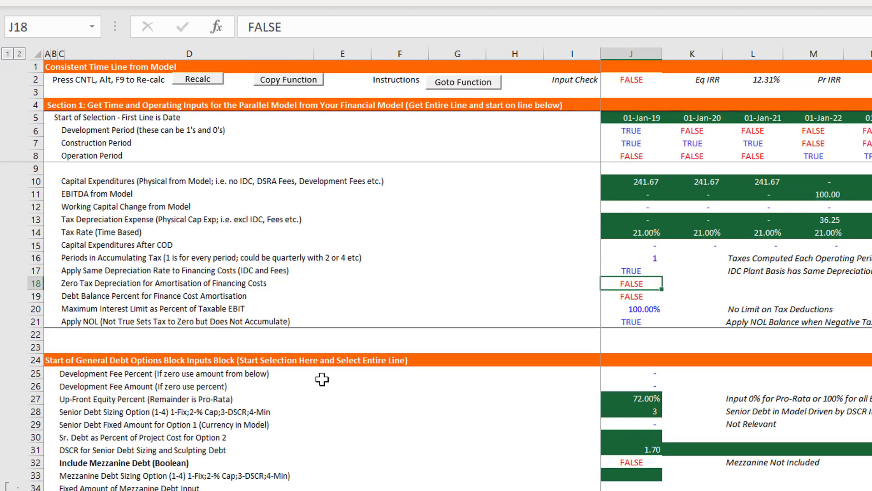
key("ctrl+Page_Up")
Set DSRA Percent or Periods in F40 to 0 and compare the equity IRR with the Parallel Model
type("0")
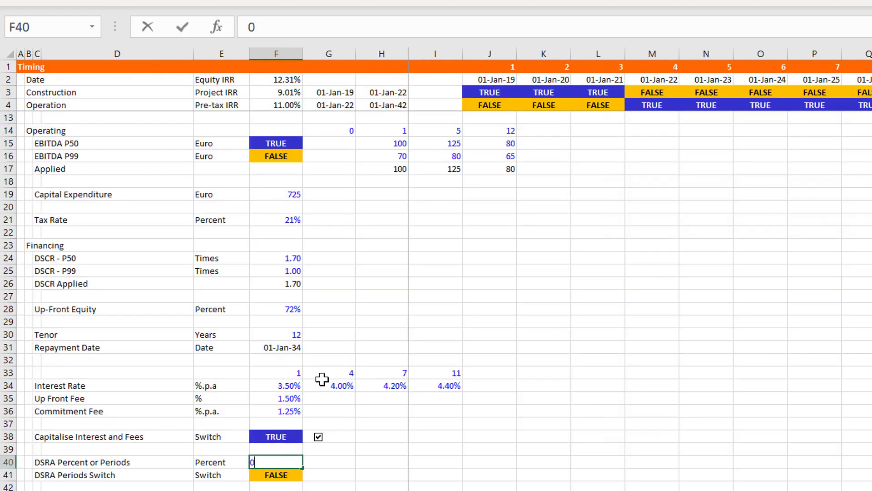
key("ctrl+Return")
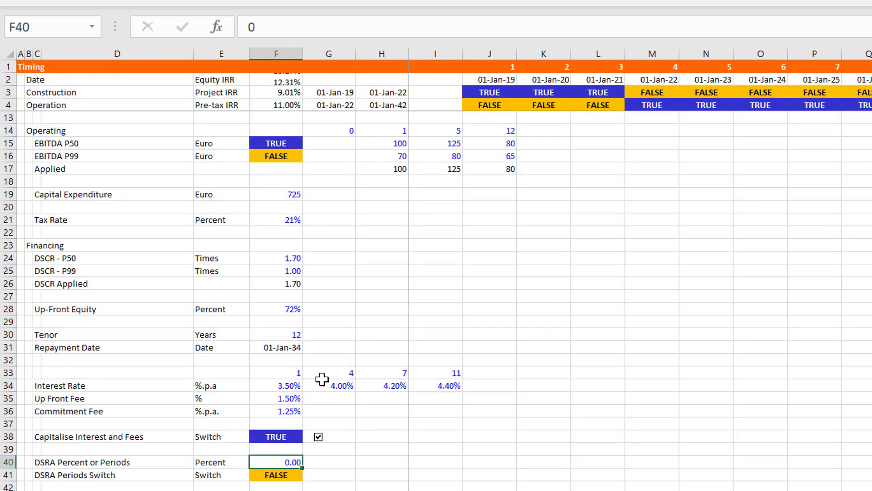
key("Down")
key("Up")
key("ctrl+Page_Down")
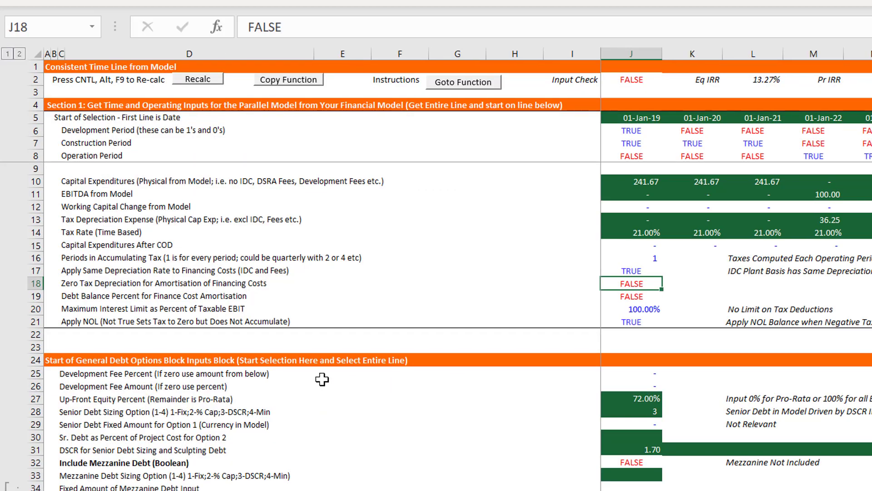
key("ctrl+Page_Up")
Review the Financial Model from Sources and Uses through the debt, DSRA and profit sections to the Balance Sheet difference row
key("Page_Down")
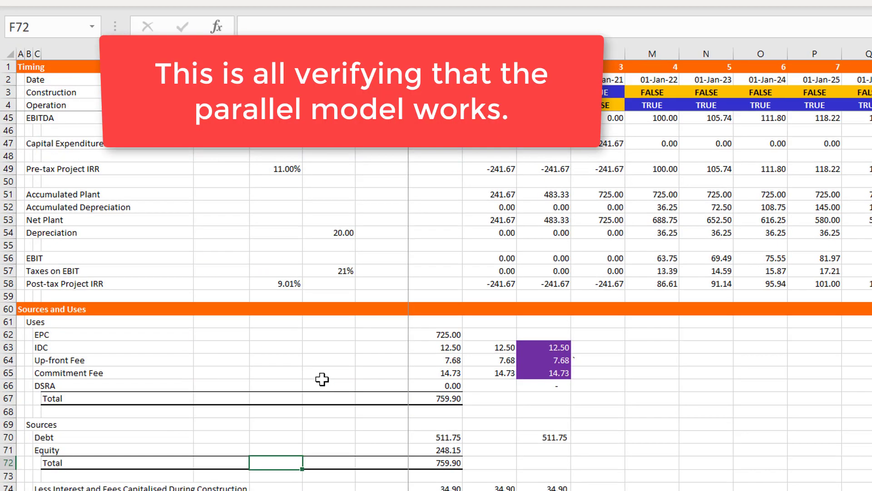
key("Page_Down")
key("Page_Down")
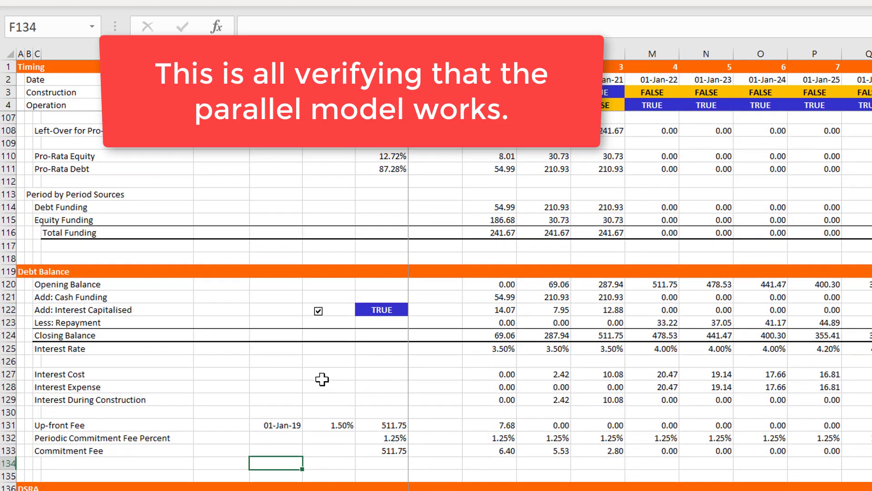
key("Page_Down")
key("Page_Down")
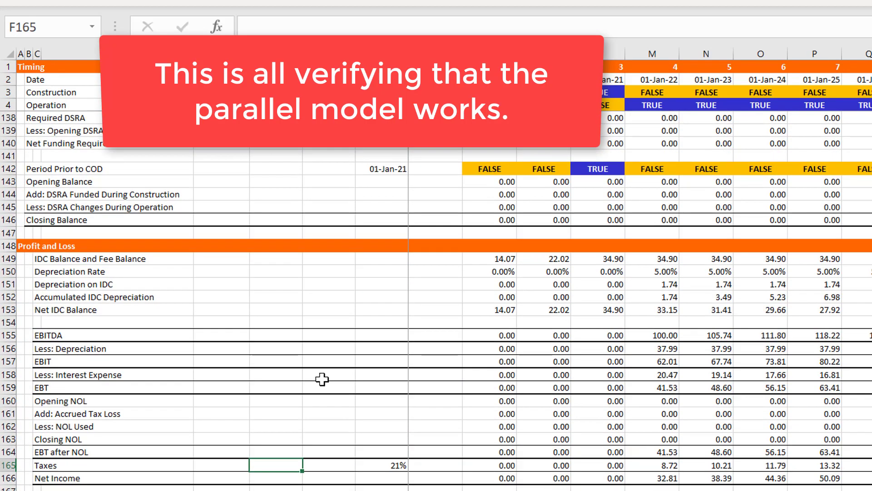
key("Page_Down")
key("Page_Up")
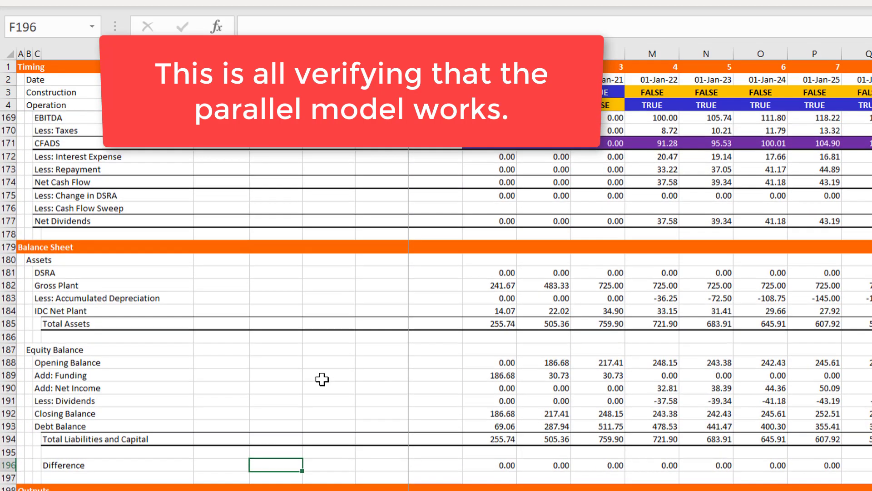
key("Page_Up")
key("Page_Up")
key("Page_Up")
key("Page_Up")
key("Page_Up")
key("Page_Up")
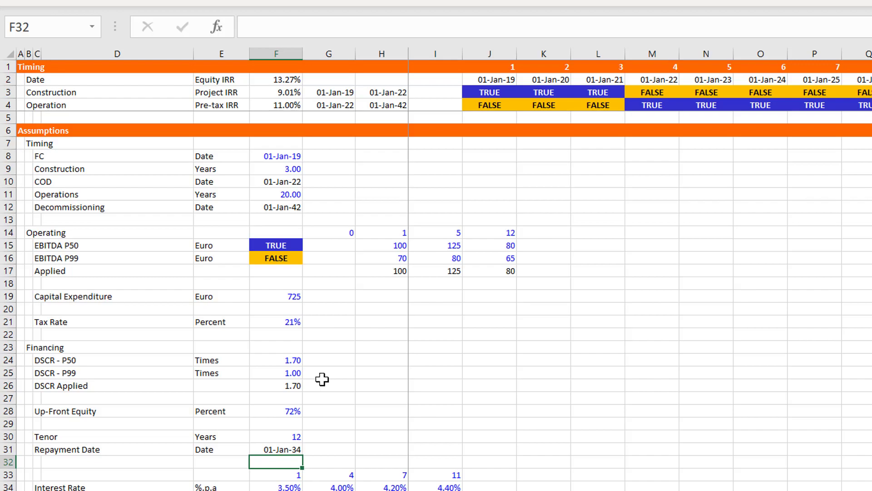
Review the Financial Model from the Assumptions through Sculpting, Funding, Cash Flow Waterfall and Balance Sheet to the Parallel Model comparison in Outputs
key("Page_Down")
key("Page_Down")
key("Page_Down")
key("Page_Down")
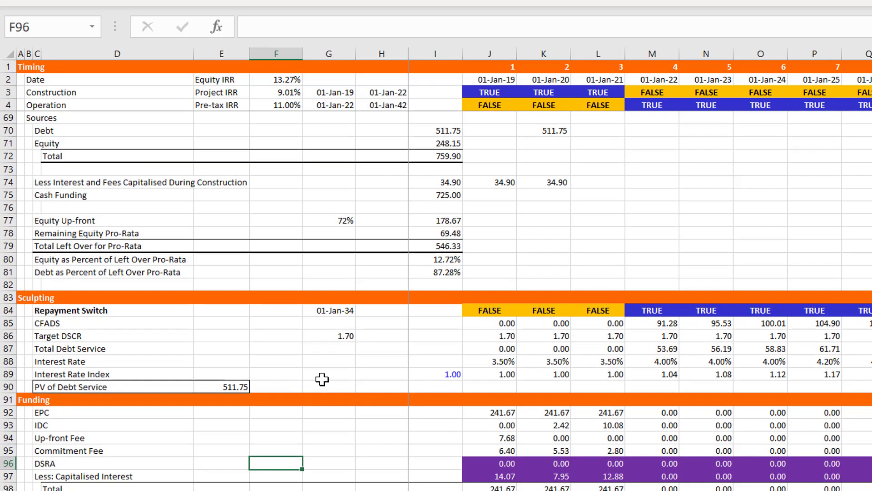
key("Page_Down")
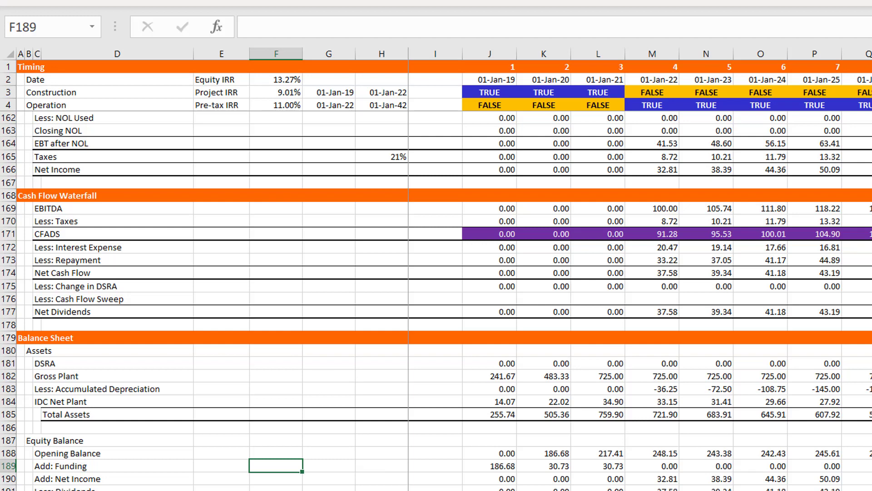
left_click(501, 423)
key("Down")
key("Down")
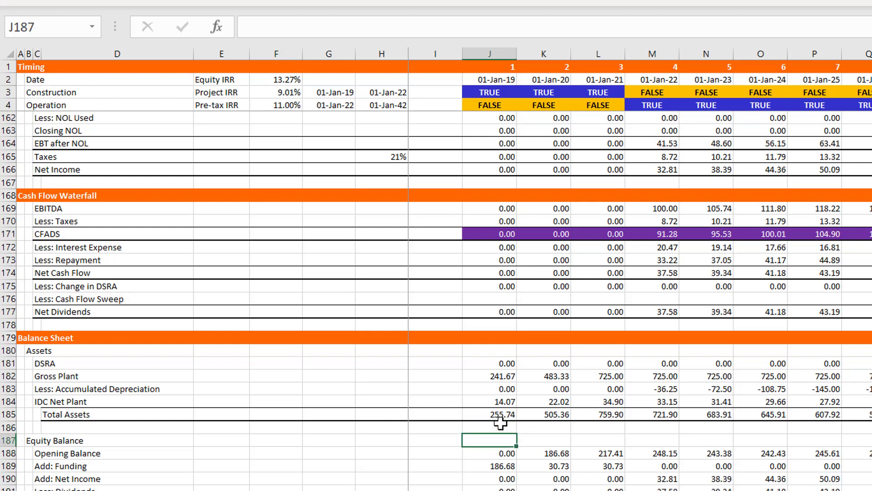
key("Page_Down")
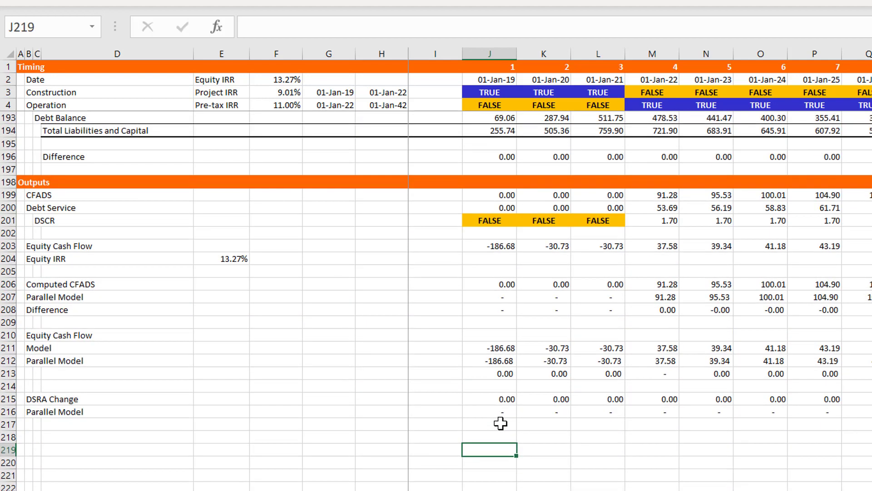
key("Page_Up")
key("Page_Up")
key("Page_Up")
key("Page_Up")
key("Page_Up")
key("Page_Up")
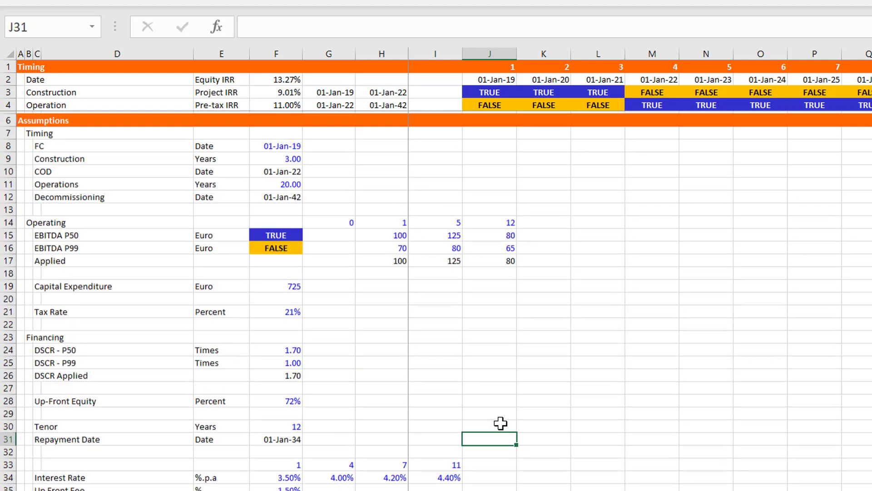
type("s")
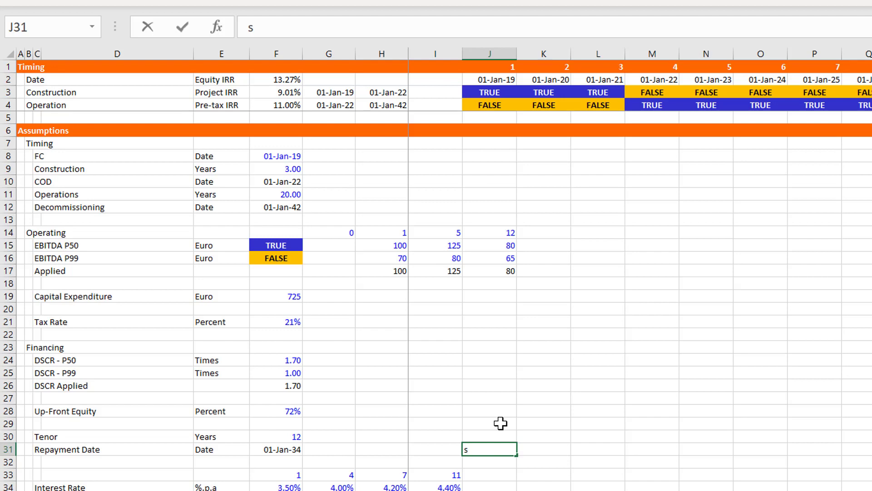
key("Escape")
left_click(574, 345)
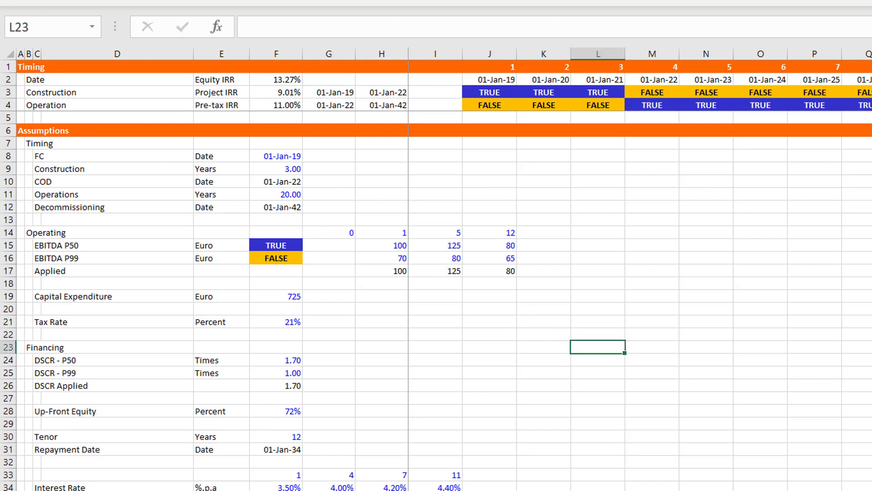